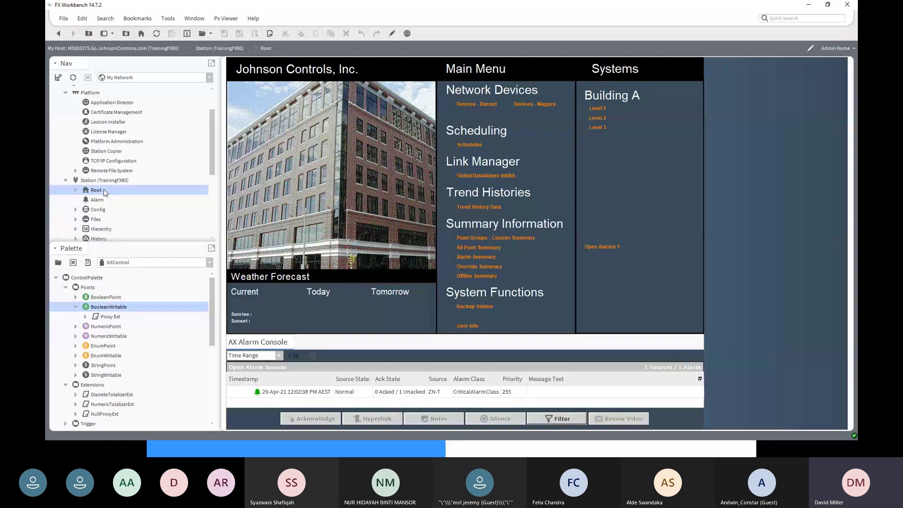
Expand the TrainingFX80 station's Config down to Facility Explorer and open the Custom Control graphic
{"action": "left_click", "coordinate": [99, 181]}
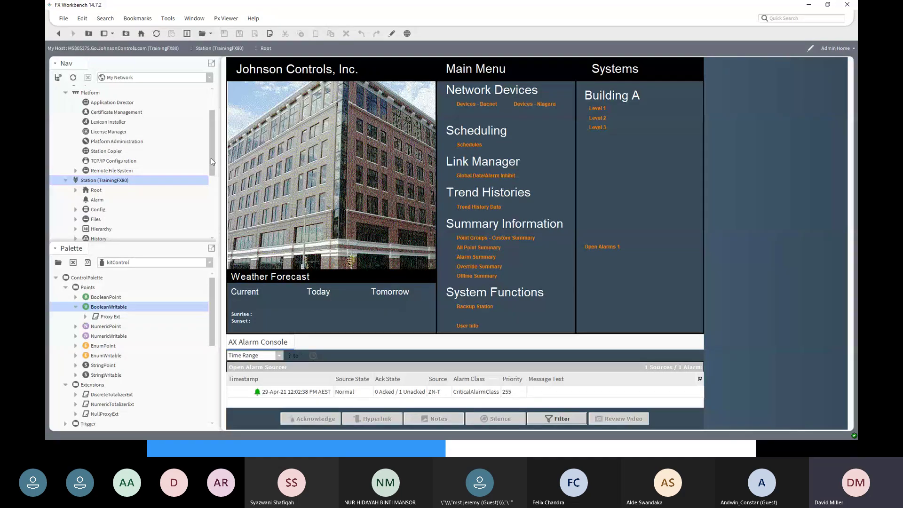
{"action": "left_click_drag", "start_coordinate": [210, 157], "coordinate": [210, 189]}
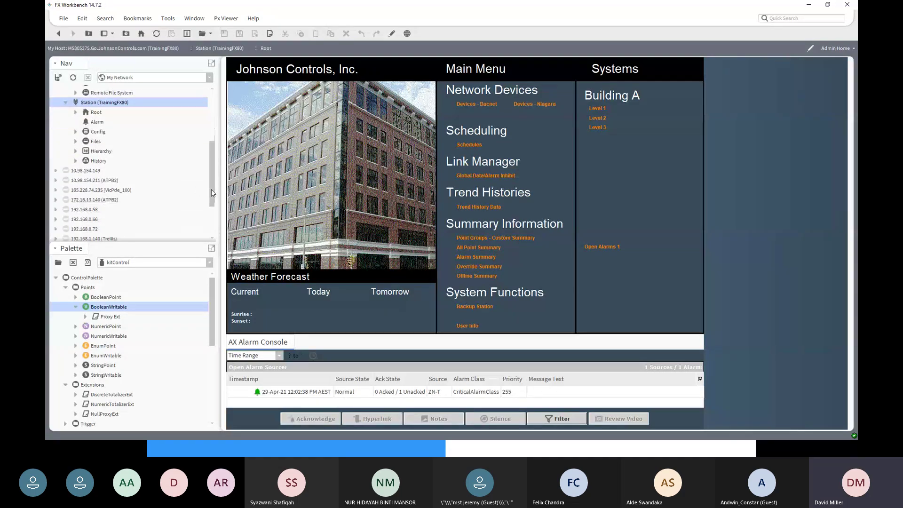
{"action": "left_click", "coordinate": [75, 132]}
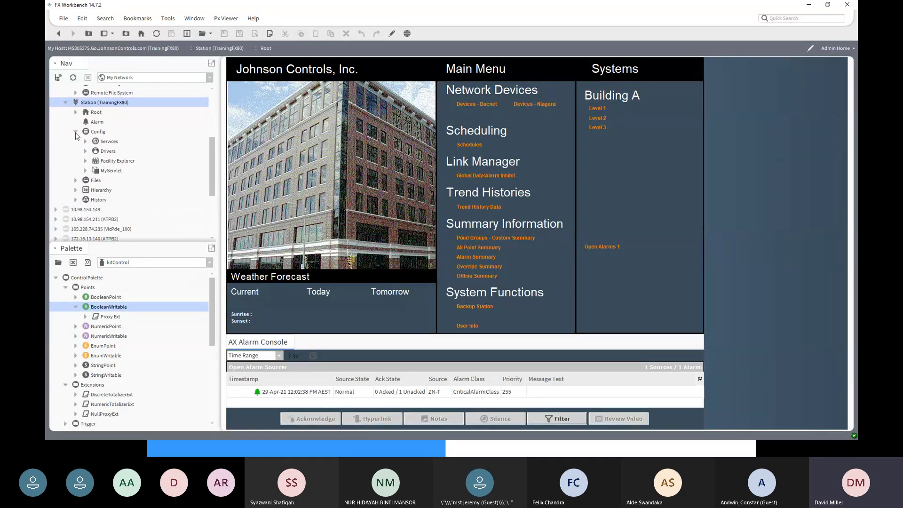
{"action": "left_click", "coordinate": [86, 161]}
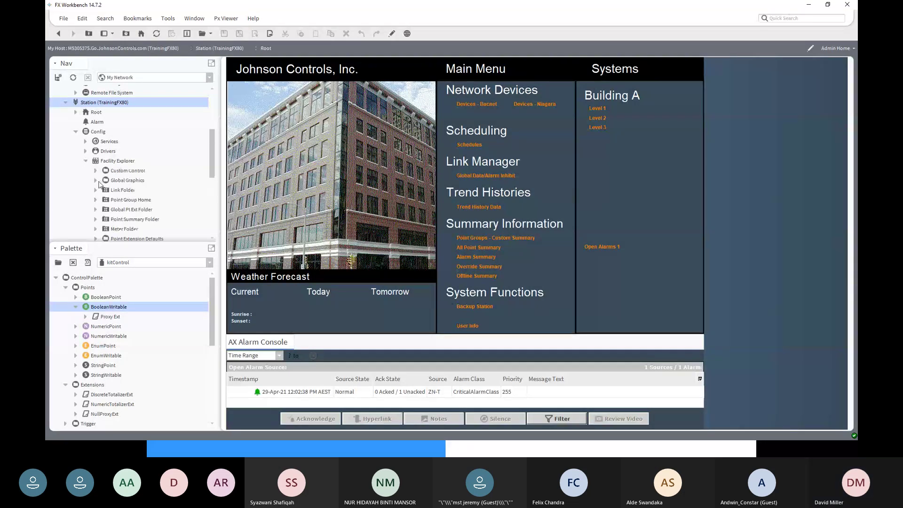
{"action": "left_click", "coordinate": [96, 171]}
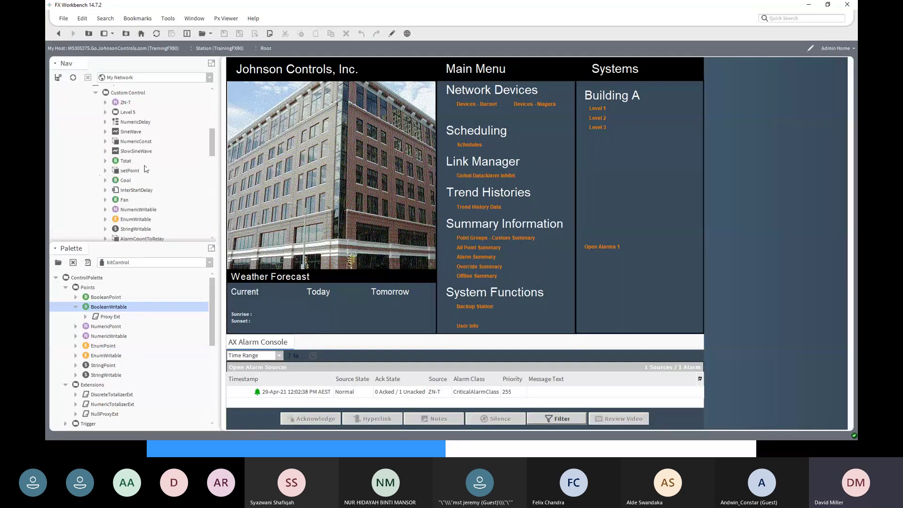
{"action": "double_click", "coordinate": [123, 95]}
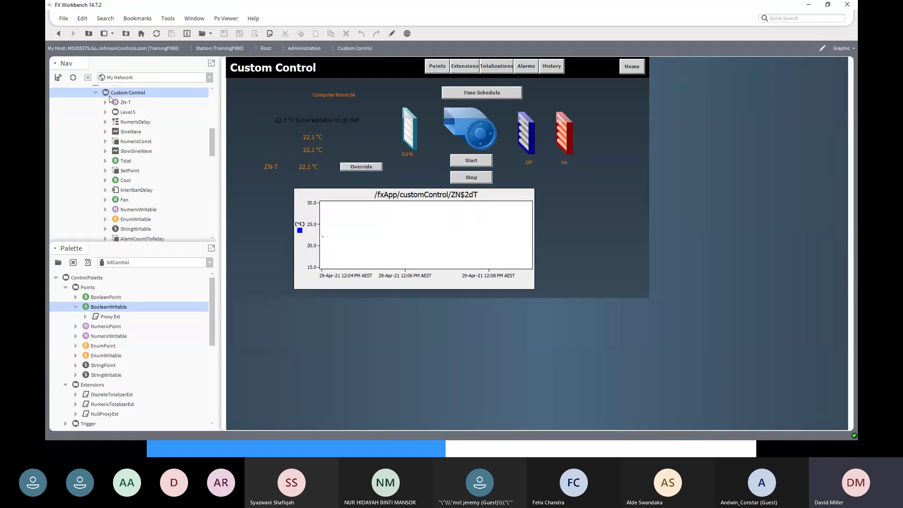
Expand the ZN-T point under Custom Control to show its extensions and open its property sheet
{"action": "left_click", "coordinate": [118, 104]}
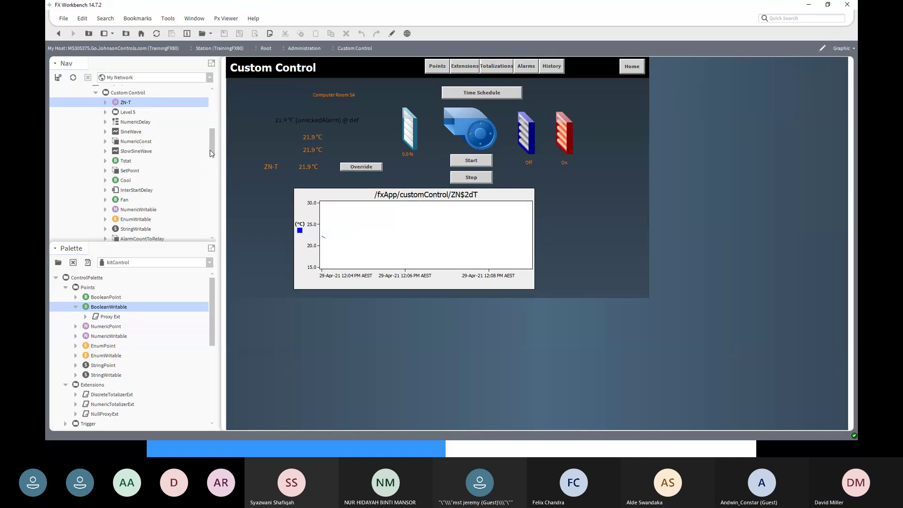
{"action": "scroll", "coordinate": [210, 148], "scroll_direction": "up", "scroll_amount": 1}
{"action": "scroll", "coordinate": [210, 148], "scroll_direction": "up", "scroll_amount": 1}
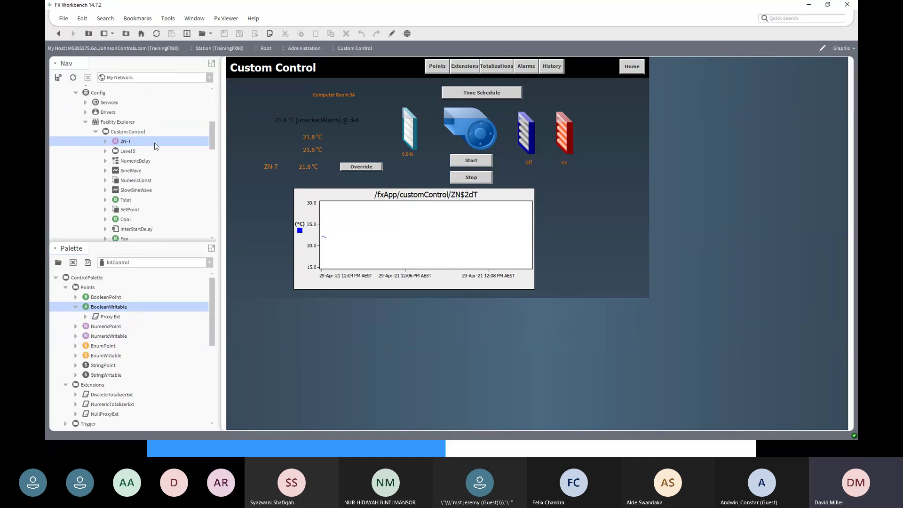
{"action": "left_click", "coordinate": [105, 142]}
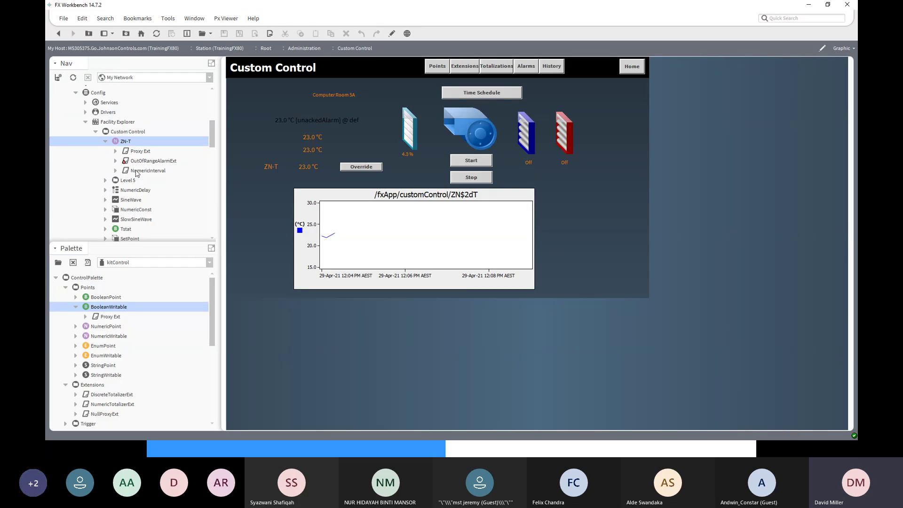
{"action": "left_click", "coordinate": [138, 161]}
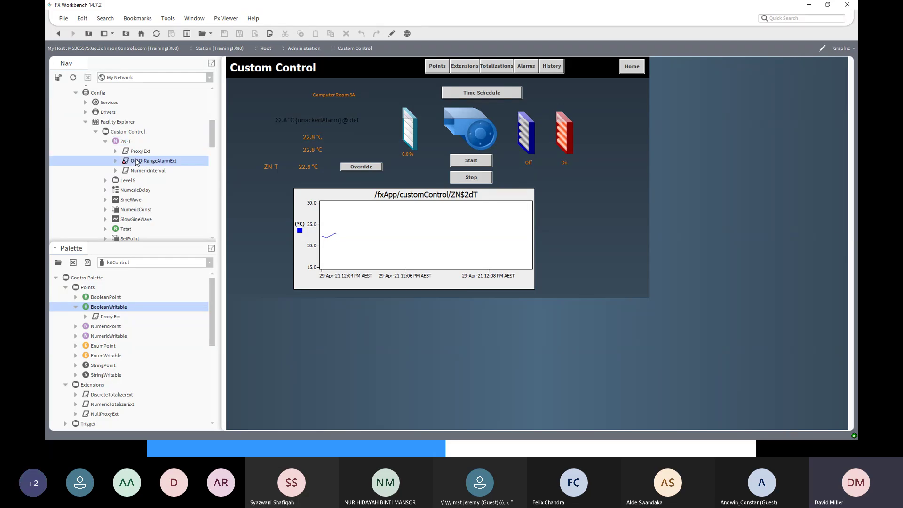
{"action": "left_click", "coordinate": [139, 172]}
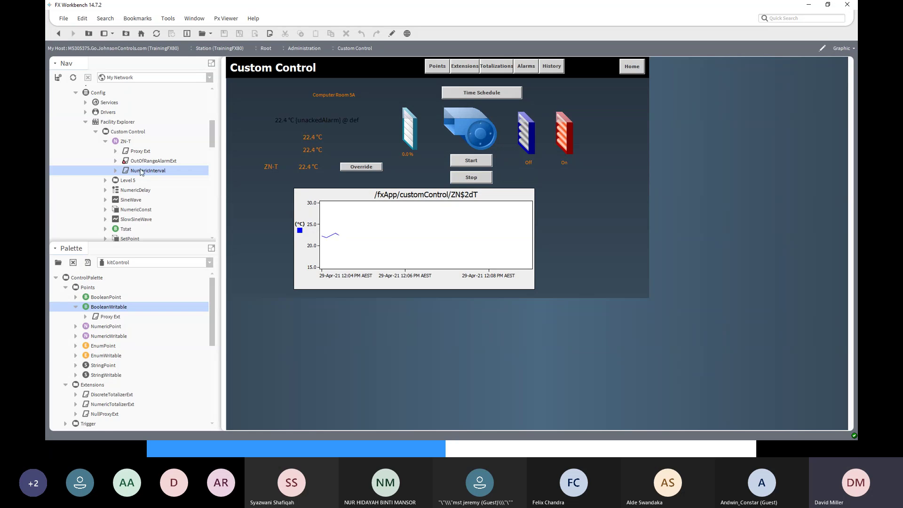
{"action": "double_click", "coordinate": [126, 142]}
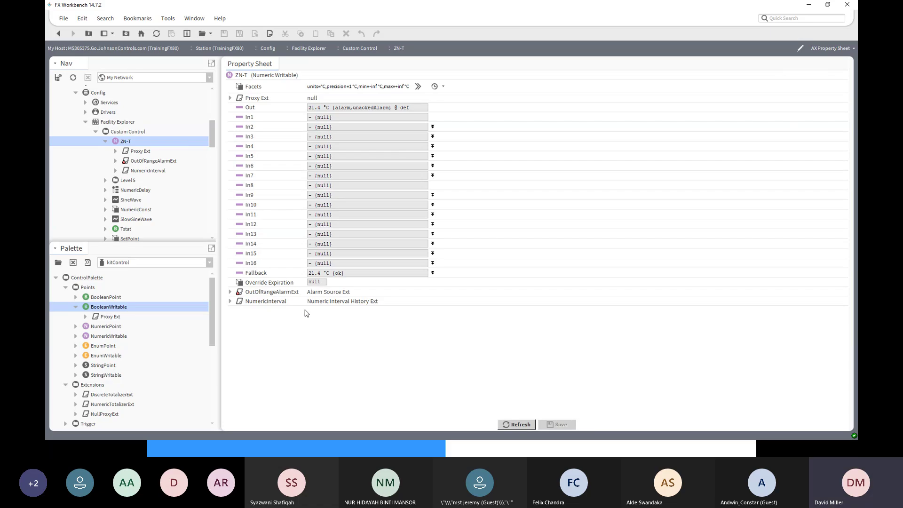
Expand ZN-T's OutOfRangeAlarmExt properties, set the Inhibit Time to 15 minutes and save
{"action": "left_click", "coordinate": [230, 292]}
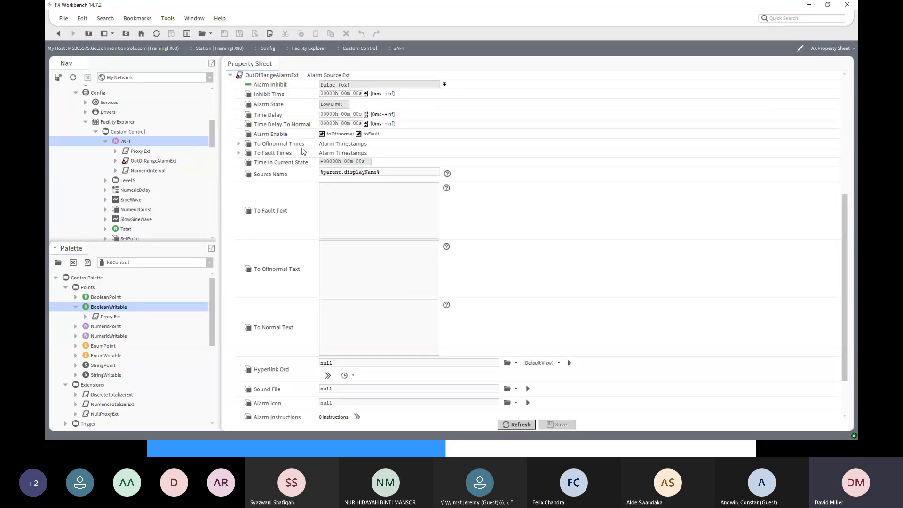
{"action": "scroll", "coordinate": [297, 142], "scroll_direction": "up", "scroll_amount": 1}
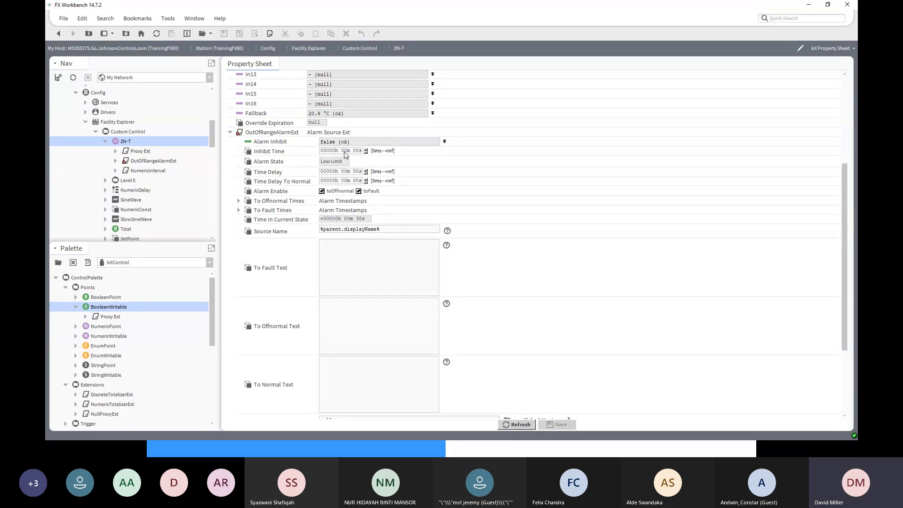
{"action": "left_click", "coordinate": [345, 151]}
{"action": "type", "text": "15"}
{"action": "left_click", "coordinate": [557, 425]}
{"action": "left_click", "coordinate": [340, 164]}
Set both Time Delay and Time Delay To Normal of the OutOfRangeAlarmExt to 30 seconds and save
{"action": "scroll", "coordinate": [342, 166], "scroll_direction": "up", "scroll_amount": 2}
{"action": "scroll", "coordinate": [343, 165], "scroll_direction": "up", "scroll_amount": 6}
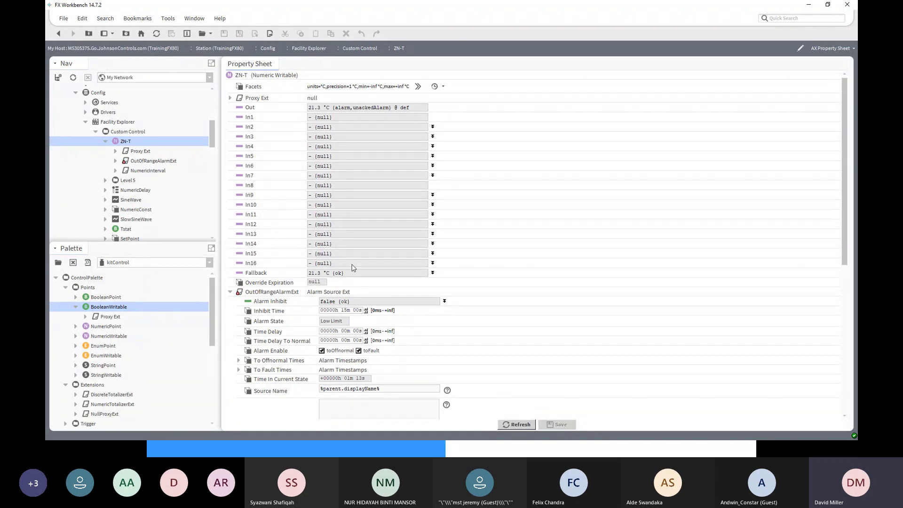
{"action": "scroll", "coordinate": [340, 364], "scroll_direction": "down", "scroll_amount": 1}
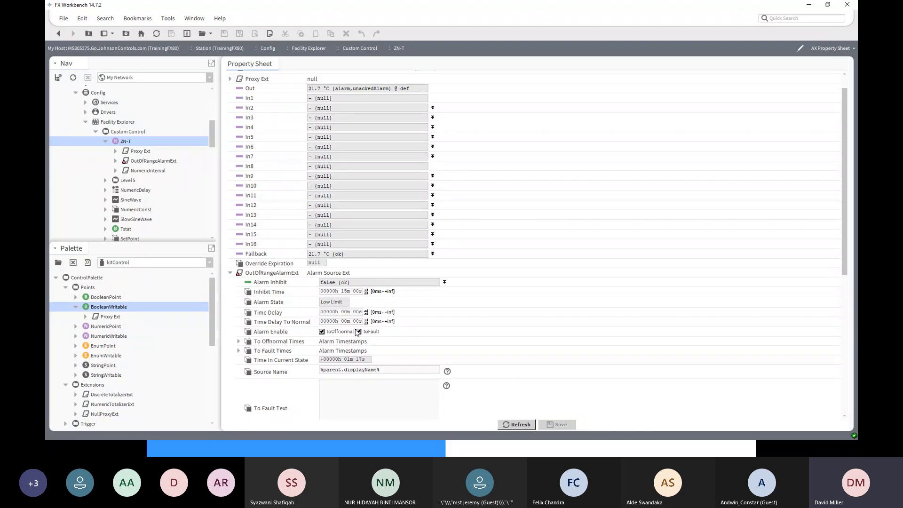
{"action": "scroll", "coordinate": [357, 324], "scroll_direction": "down", "scroll_amount": 3}
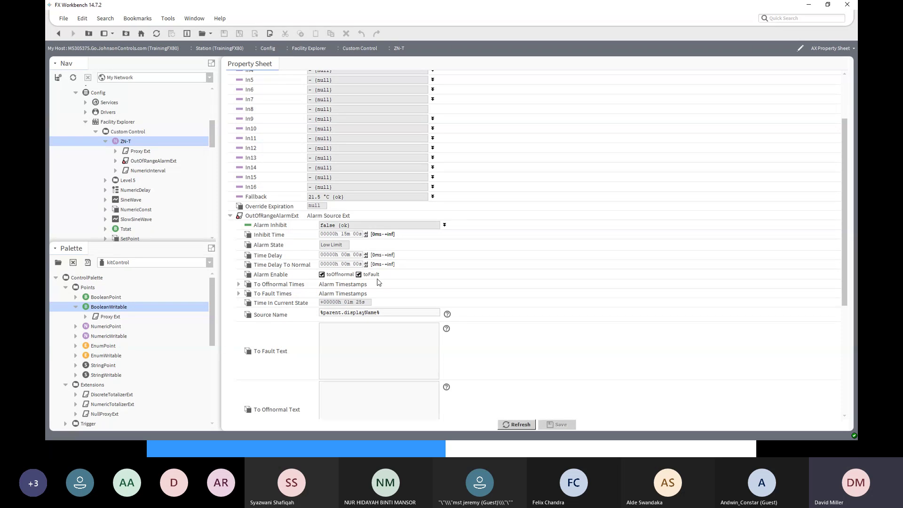
{"action": "left_click", "coordinate": [356, 255]}
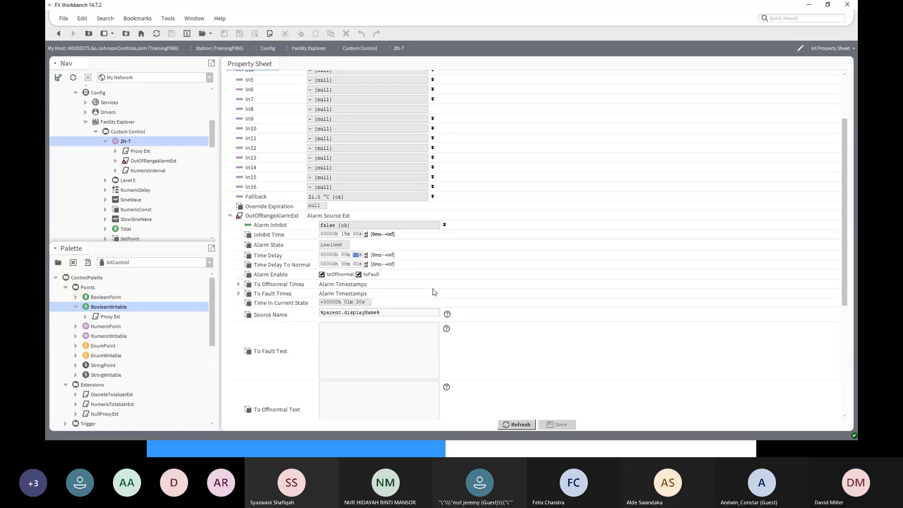
{"action": "type", "text": "30"}
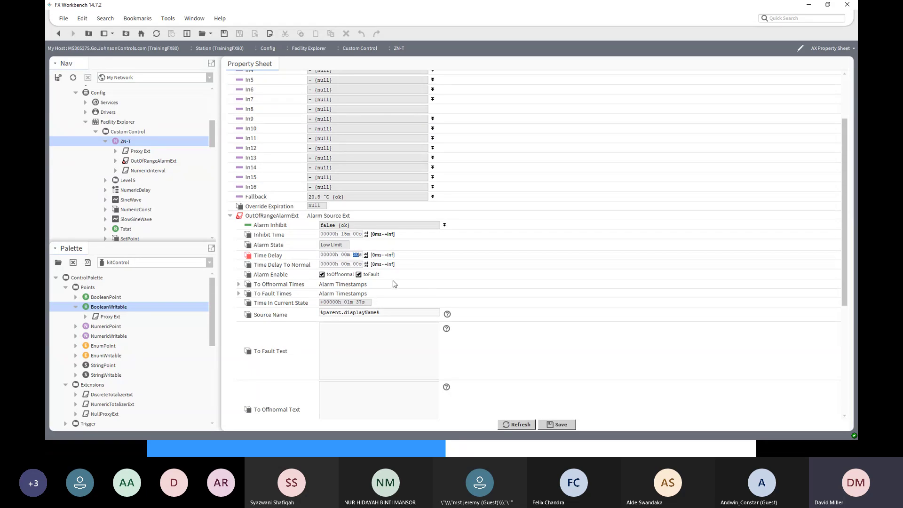
{"action": "left_click", "coordinate": [356, 264]}
{"action": "type", "text": "3"}
{"action": "left_click", "coordinate": [555, 424]}
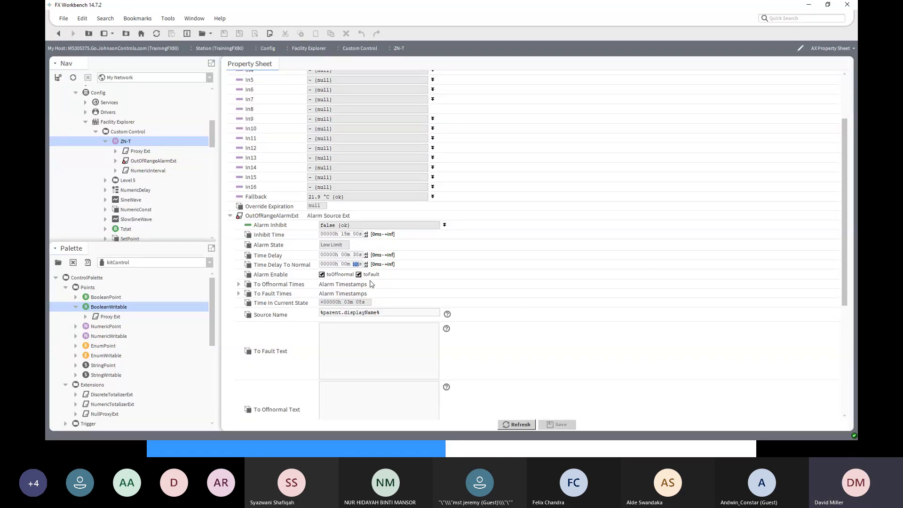
Disable the toFault option under Alarm Enable and save the alarm extension
{"action": "left_click", "coordinate": [358, 274]}
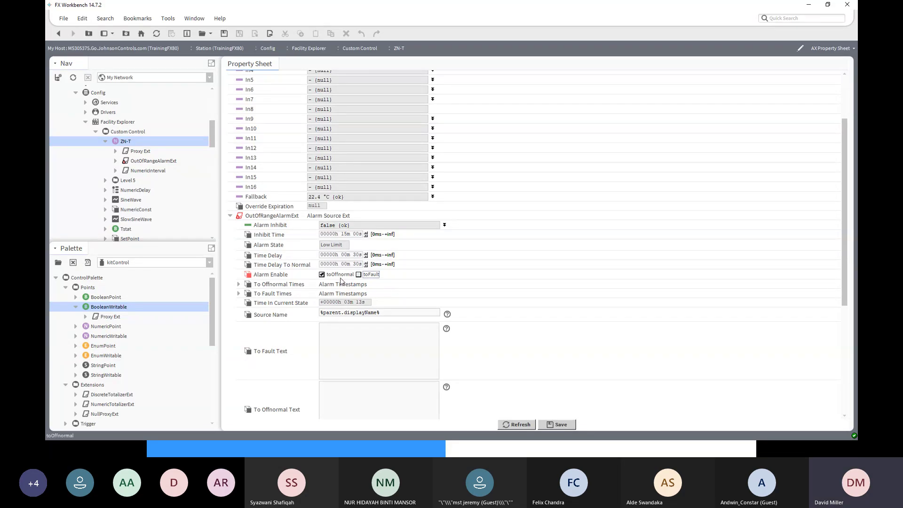
{"action": "left_click", "coordinate": [557, 425]}
Expand To Offnormal Times and To Fault Times and examine their alarm timestamps alongside the point's output status
{"action": "left_click", "coordinate": [238, 284]}
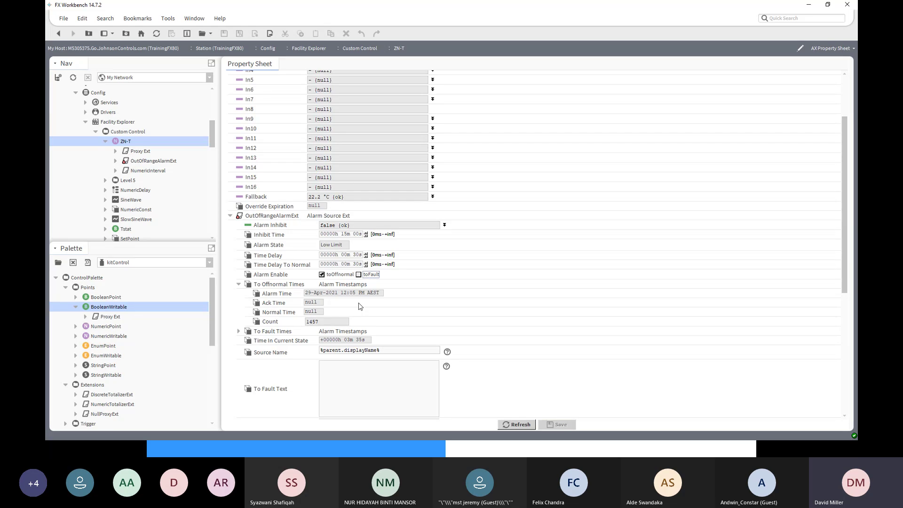
{"action": "left_click", "coordinate": [239, 331]}
{"action": "scroll", "coordinate": [381, 355], "scroll_direction": "down", "scroll_amount": 2}
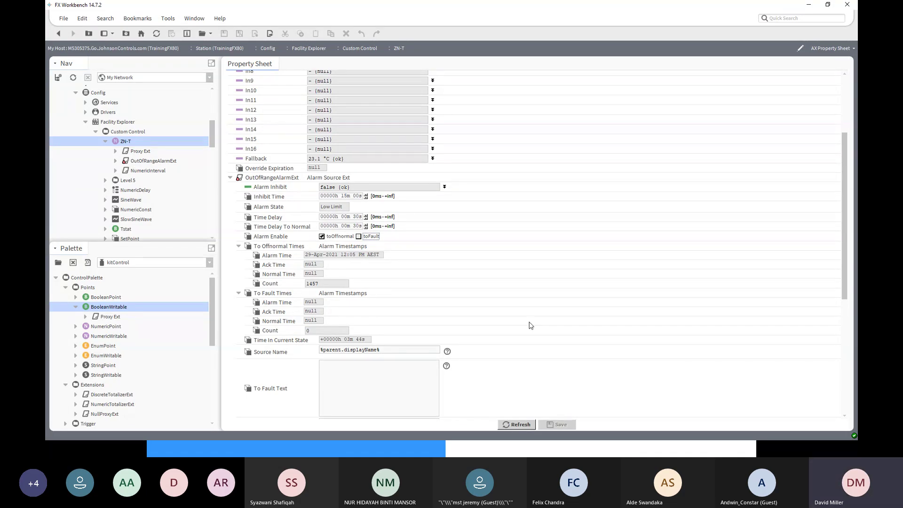
{"action": "scroll", "coordinate": [530, 325], "scroll_direction": "down", "scroll_amount": 2}
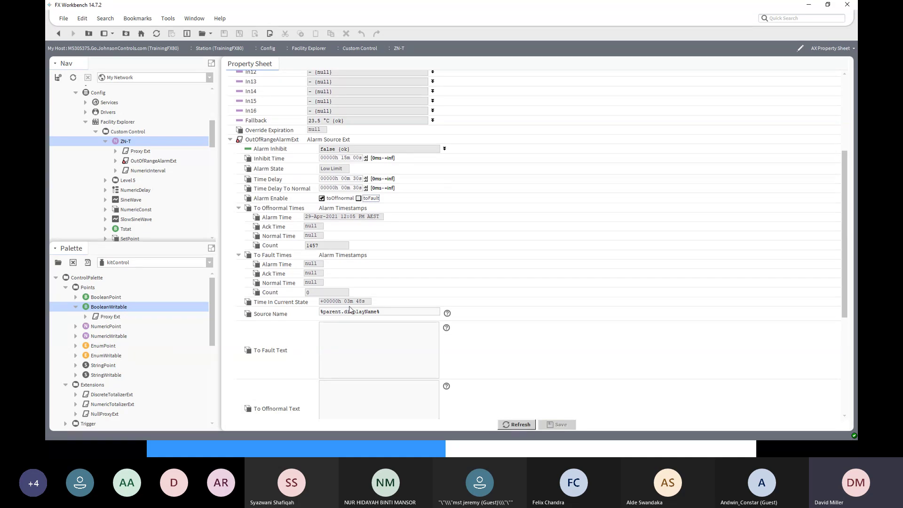
{"action": "scroll", "coordinate": [329, 181], "scroll_direction": "up", "scroll_amount": 2}
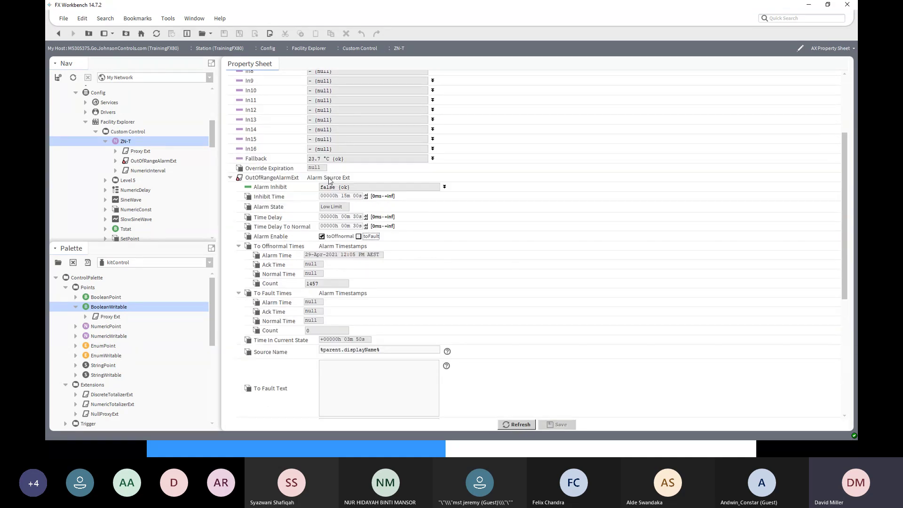
{"action": "scroll", "coordinate": [329, 180], "scroll_direction": "up", "scroll_amount": 2}
{"action": "scroll", "coordinate": [328, 198], "scroll_direction": "down", "scroll_amount": 2}
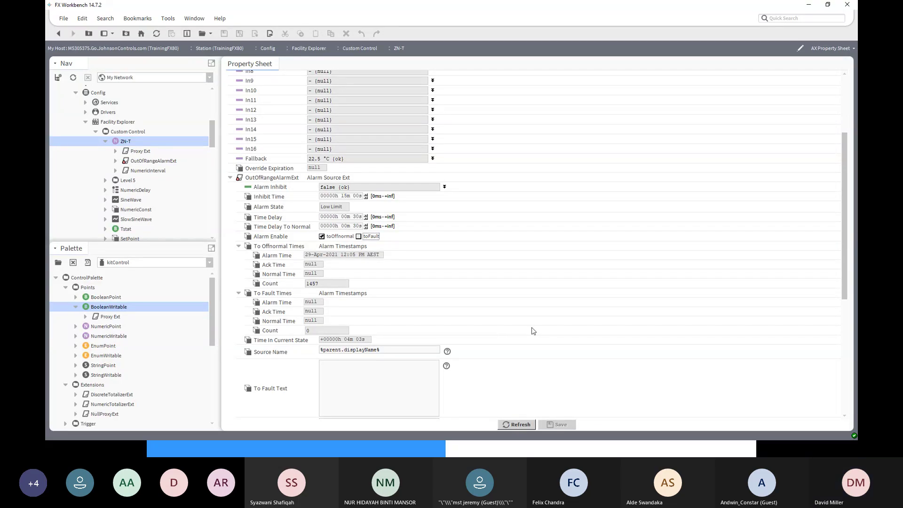
{"action": "scroll", "coordinate": [534, 330], "scroll_direction": "down", "scroll_amount": 1}
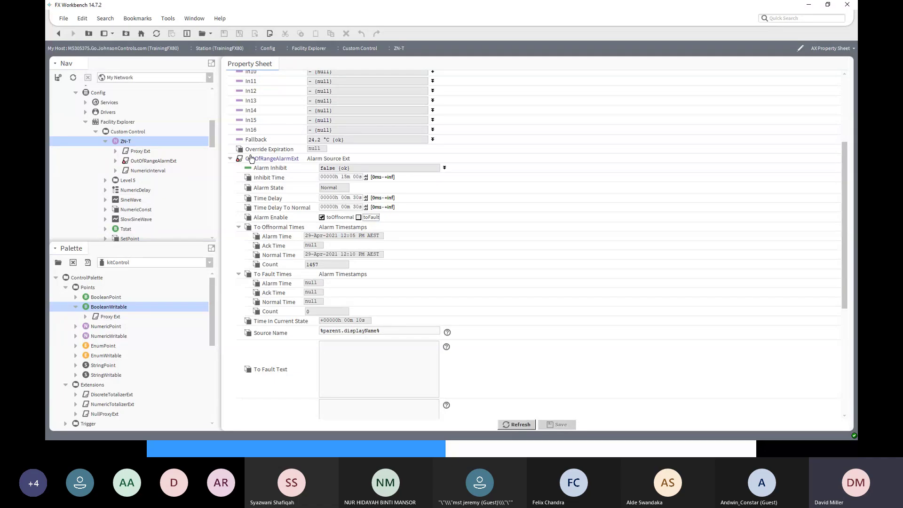
{"action": "scroll", "coordinate": [266, 146], "scroll_direction": "up", "scroll_amount": 3}
{"action": "scroll", "coordinate": [266, 147], "scroll_direction": "up", "scroll_amount": 1}
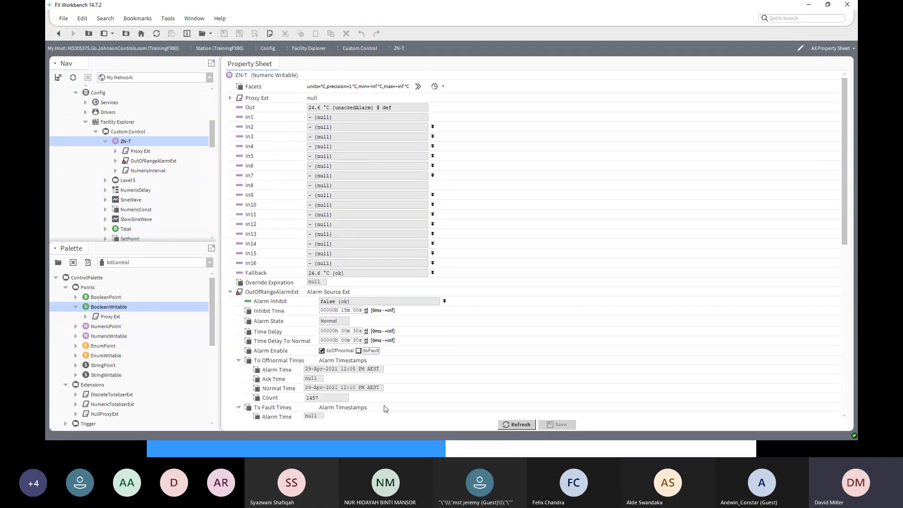
Review the alarm extension's Source Name, fault, offnormal and normal texts, algorithms and Alarm Class
{"action": "scroll", "coordinate": [385, 408], "scroll_direction": "down", "scroll_amount": 2}
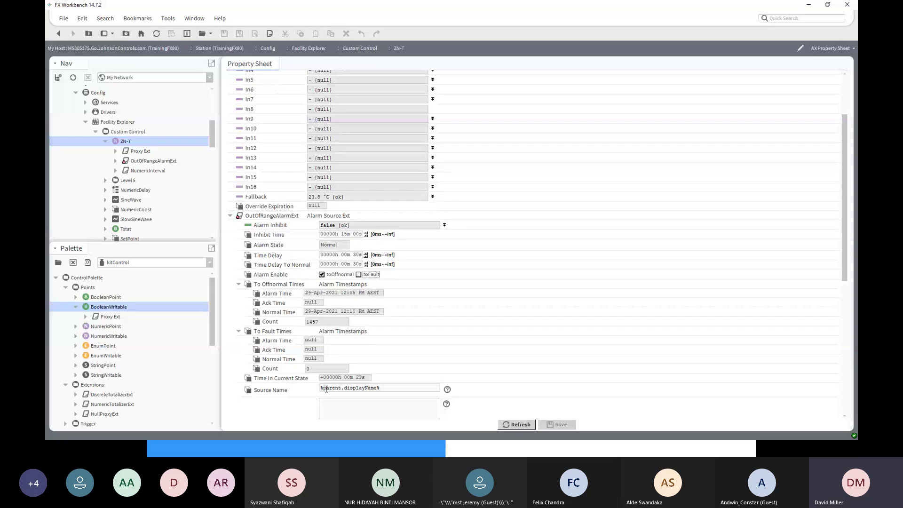
{"action": "scroll", "coordinate": [389, 374], "scroll_direction": "down", "scroll_amount": 3}
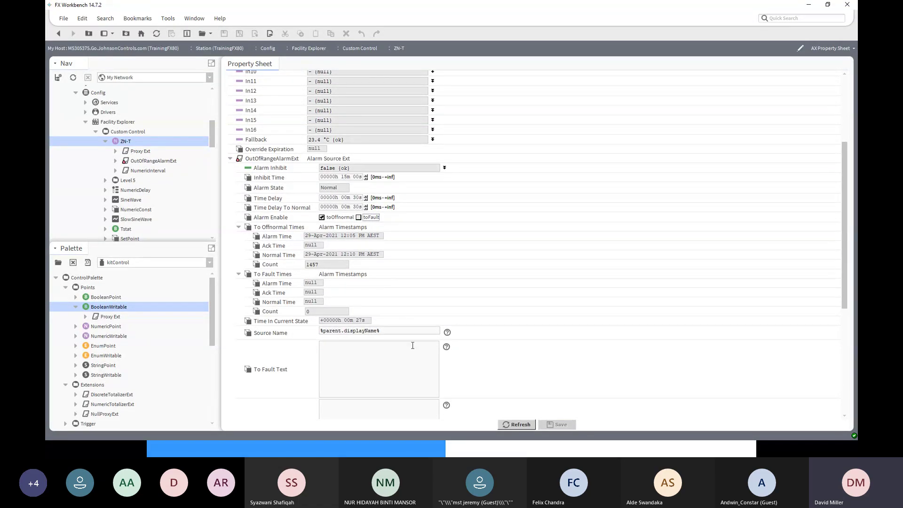
{"action": "scroll", "coordinate": [392, 303], "scroll_direction": "down", "scroll_amount": 2}
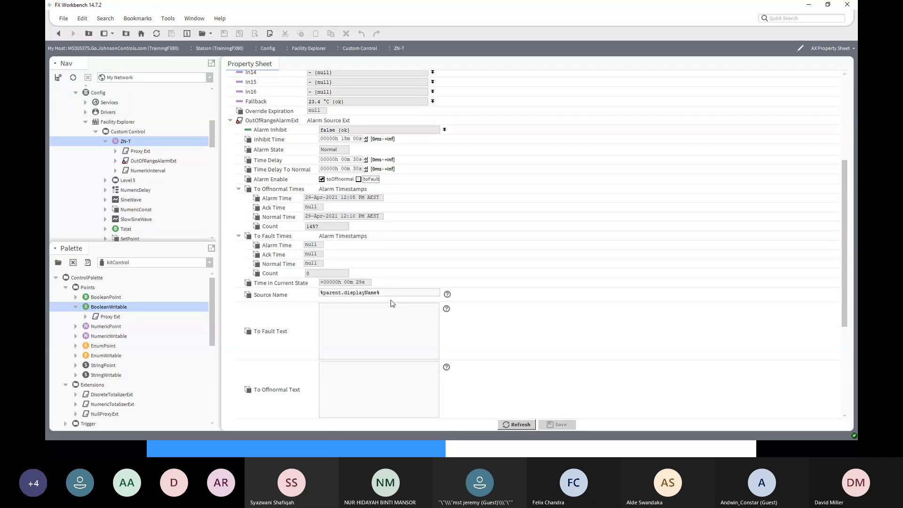
{"action": "scroll", "coordinate": [392, 303], "scroll_direction": "down", "scroll_amount": 4}
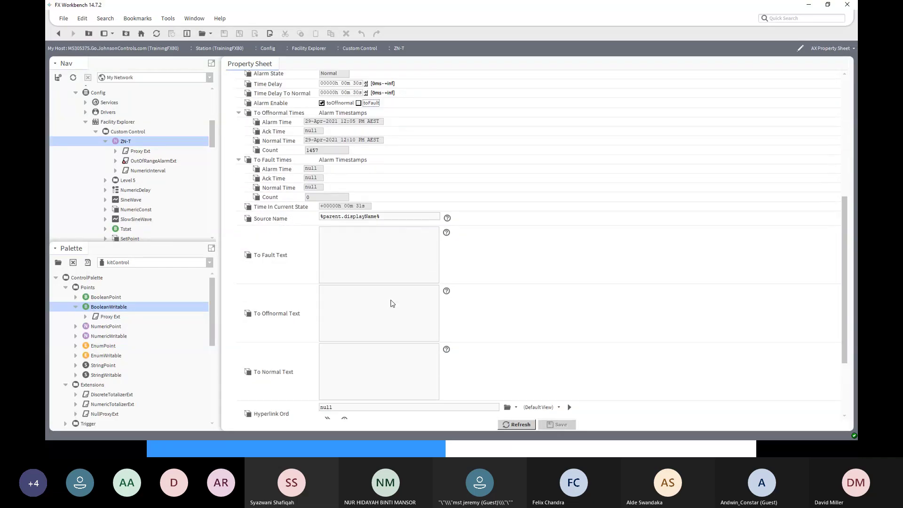
{"action": "scroll", "coordinate": [392, 304], "scroll_direction": "down", "scroll_amount": 2}
{"action": "scroll", "coordinate": [392, 303], "scroll_direction": "down", "scroll_amount": 3}
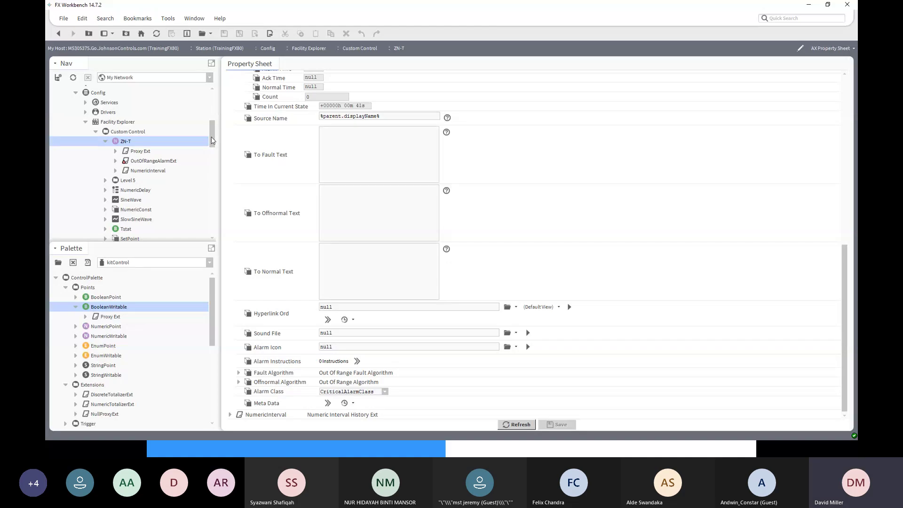
Expand AlarmService under the station's Services and open the CriticalAlarms console to examine the open ZN-T alarm
{"action": "scroll", "coordinate": [211, 140], "scroll_direction": "up", "scroll_amount": 4}
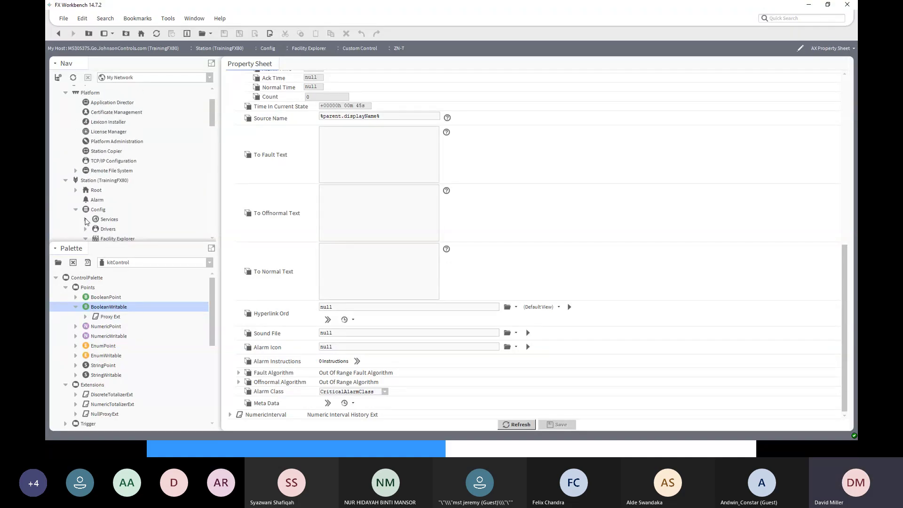
{"action": "left_click", "coordinate": [86, 220]}
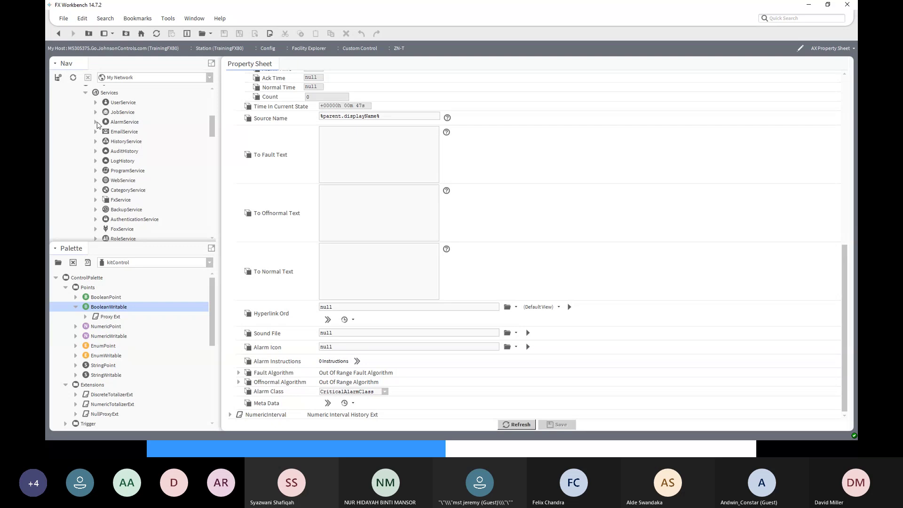
{"action": "left_click", "coordinate": [96, 123]}
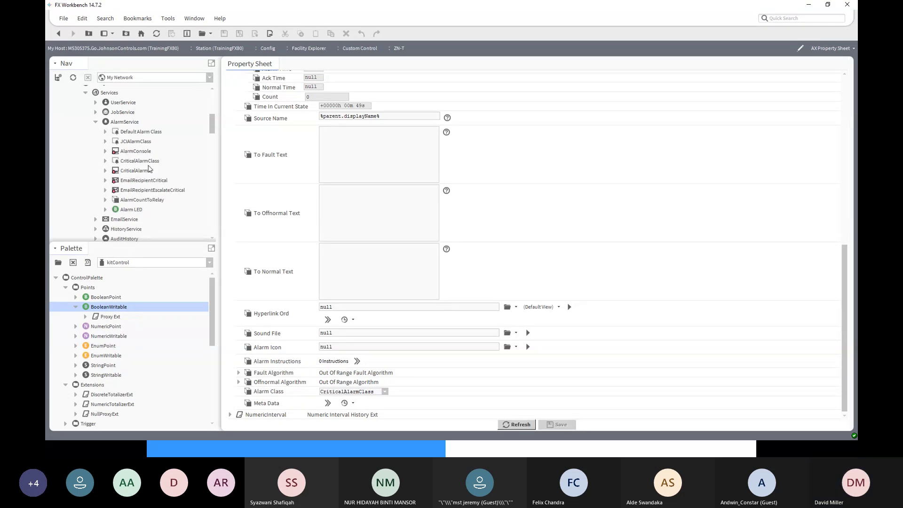
{"action": "left_click", "coordinate": [136, 171]}
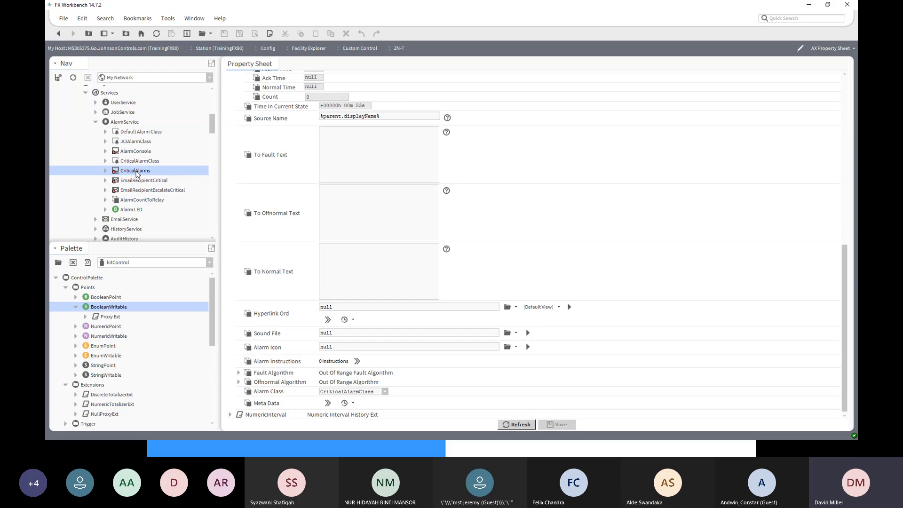
{"action": "double_click", "coordinate": [136, 172]}
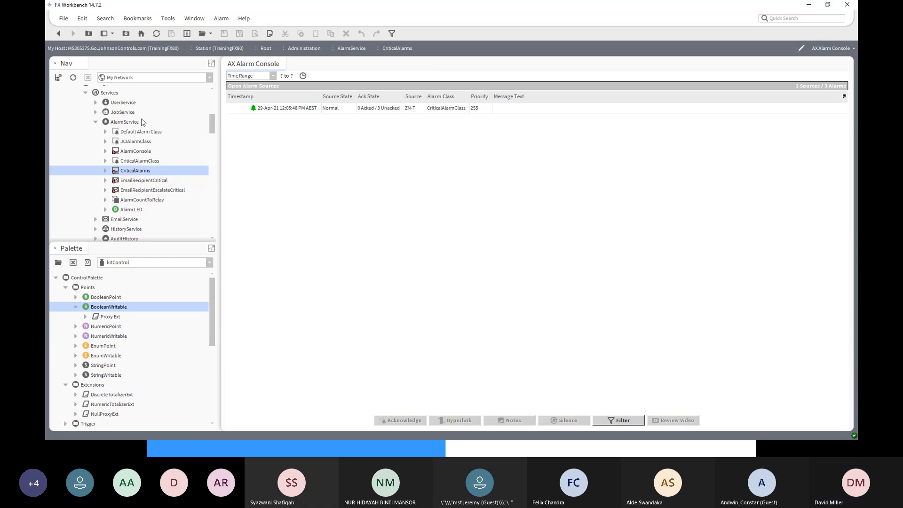
Return to the ZN-T property sheet and review the point's name, output status and alarm extension settings
{"action": "left_click", "coordinate": [59, 34]}
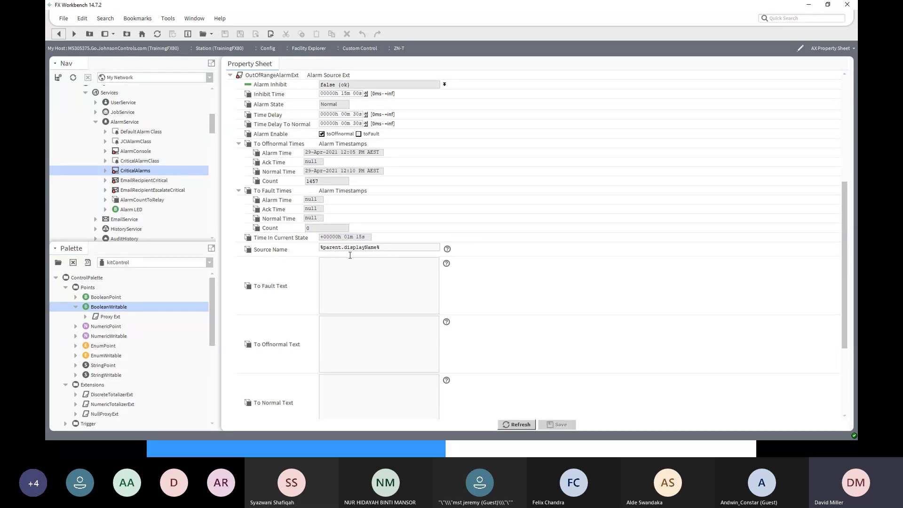
{"action": "scroll", "coordinate": [294, 136], "scroll_direction": "up", "scroll_amount": 5}
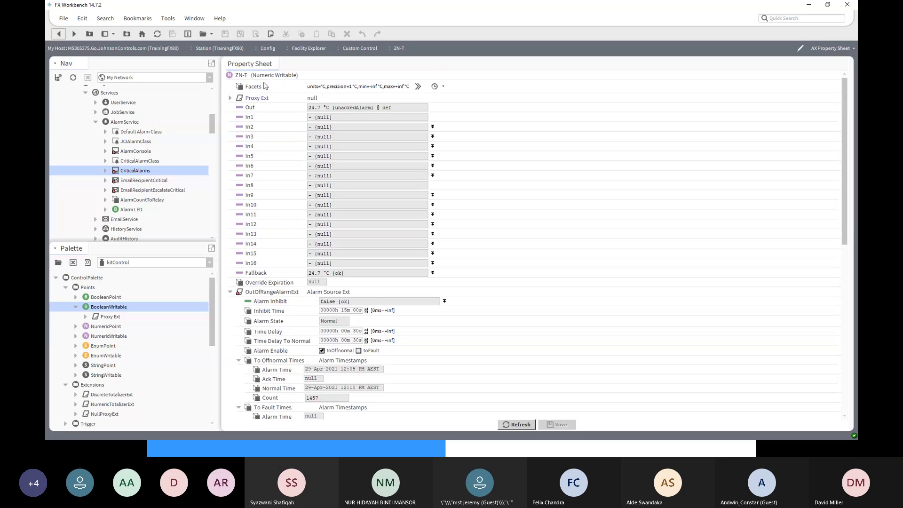
{"action": "scroll", "coordinate": [386, 301], "scroll_direction": "down", "scroll_amount": 3}
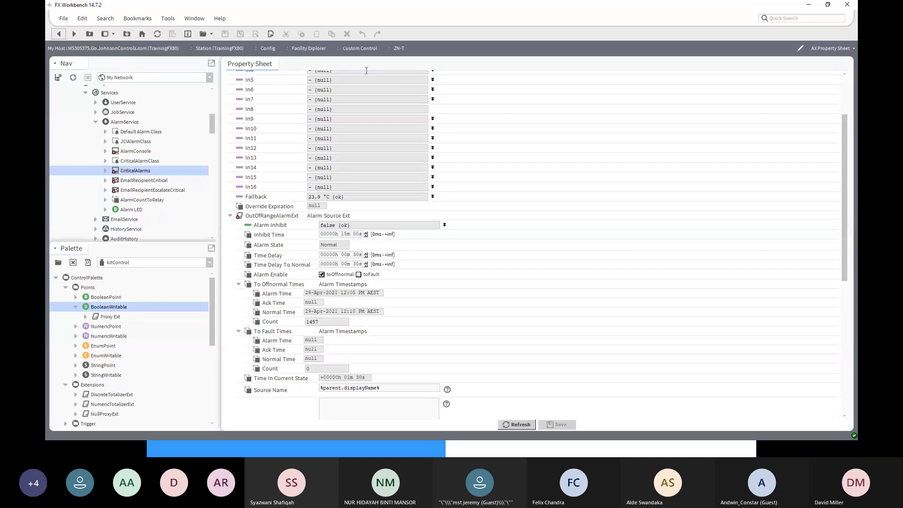
Go up to the Custom Control folder and show it as a wire sheet
{"action": "left_click", "coordinate": [362, 49]}
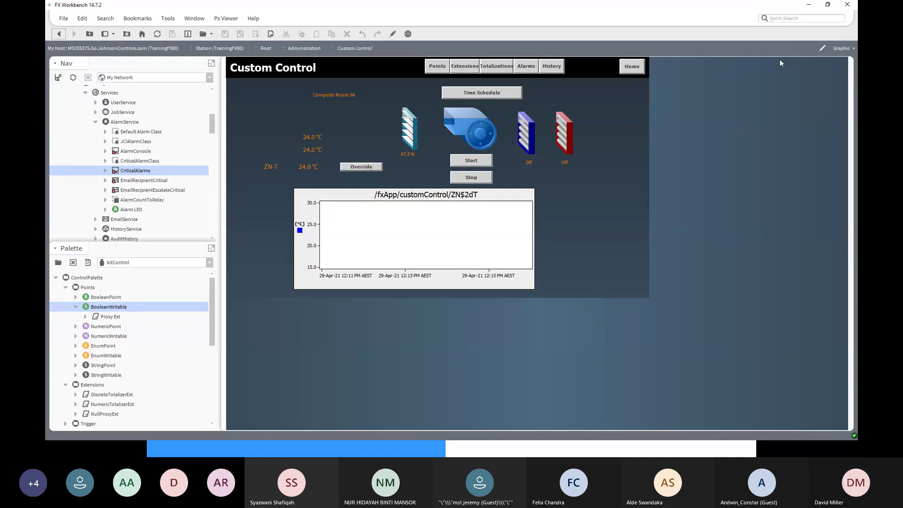
{"action": "left_click", "coordinate": [840, 50]}
{"action": "left_click", "coordinate": [831, 73]}
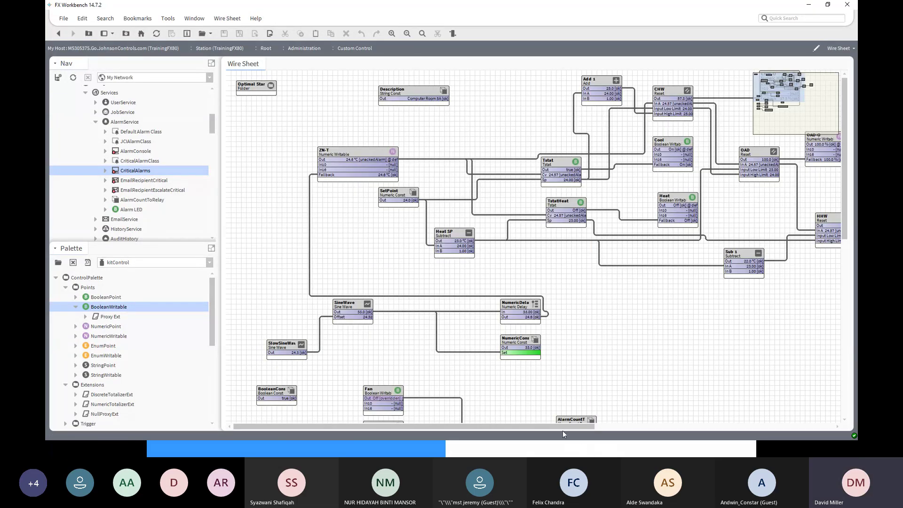
Duplicate the ZN-T point on the wire sheet and name the copy Zone 1 Temp
{"action": "left_click", "coordinate": [357, 152]}
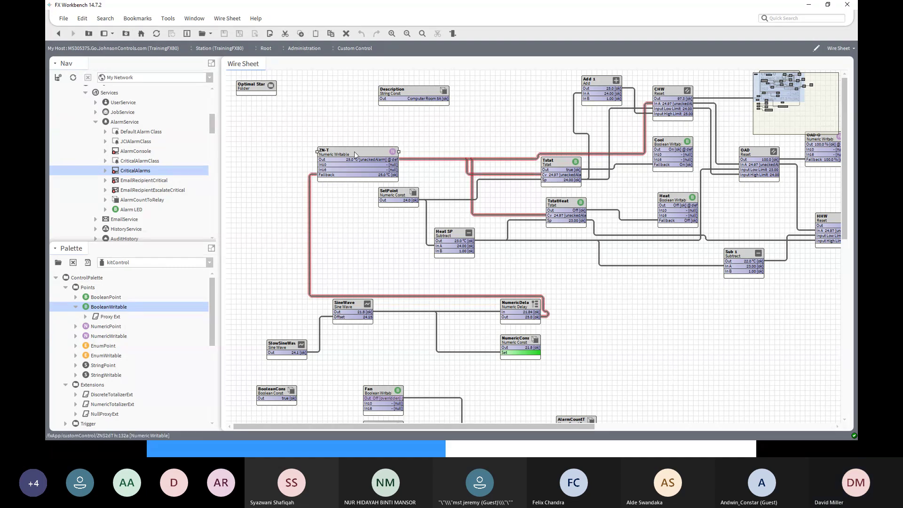
{"action": "right_click", "coordinate": [354, 152]}
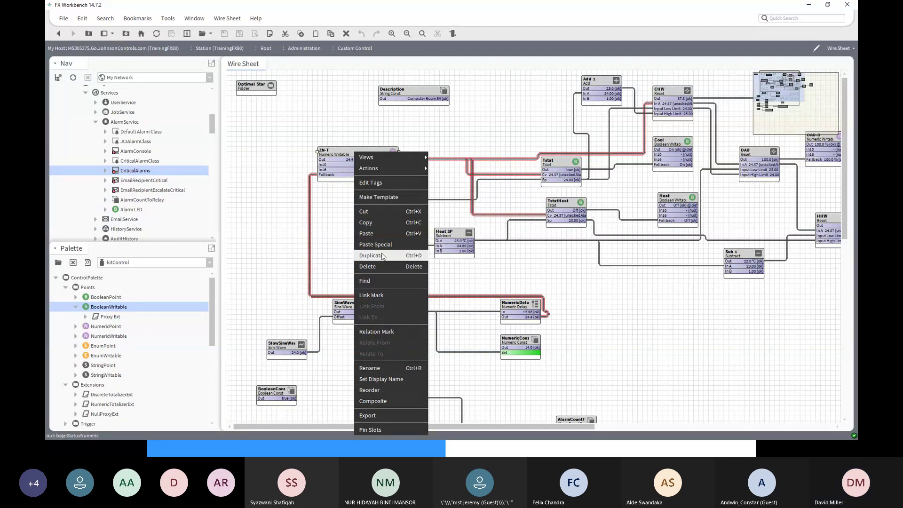
{"action": "left_click", "coordinate": [384, 256]}
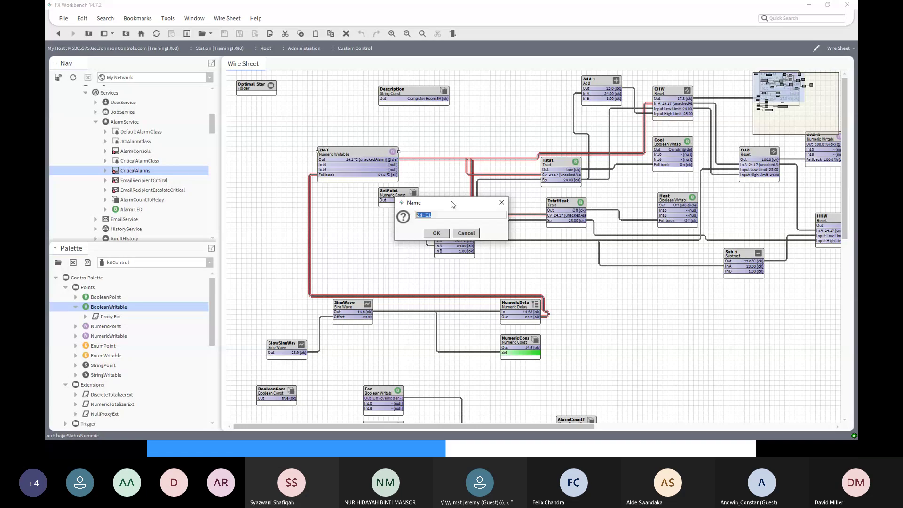
{"action": "left_click_drag", "start_coordinate": [452, 202], "coordinate": [692, 304]}
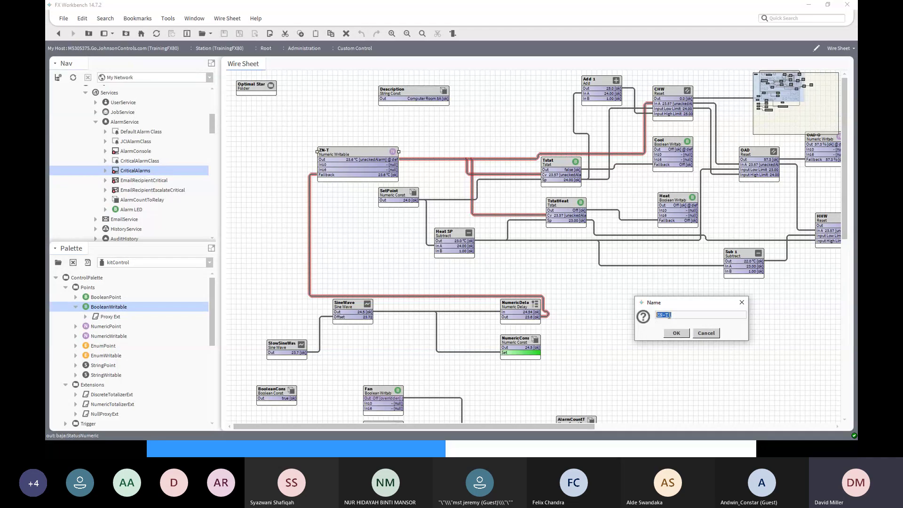
{"action": "left_click", "coordinate": [663, 317]}
{"action": "type", "text": "one"}
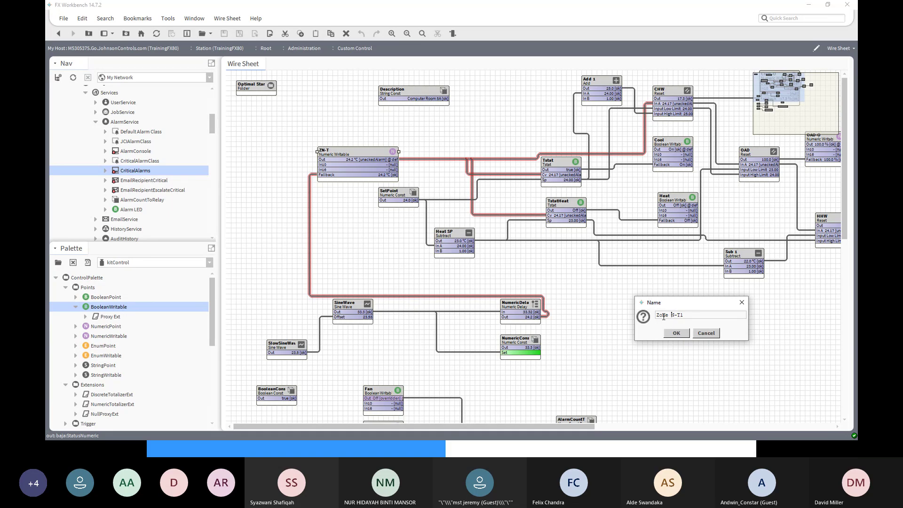
{"action": "type", "text": " 1"}
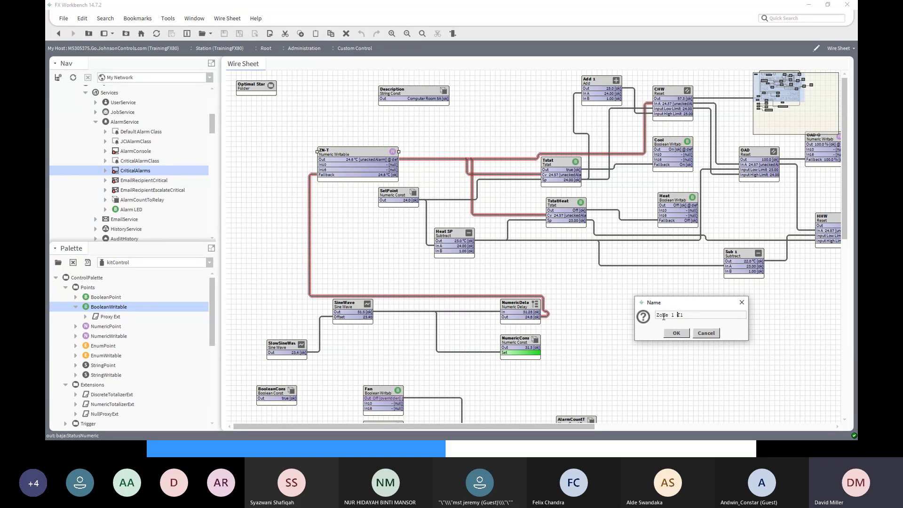
{"action": "key", "text": "Delete"}
{"action": "key", "text": "Delete"}
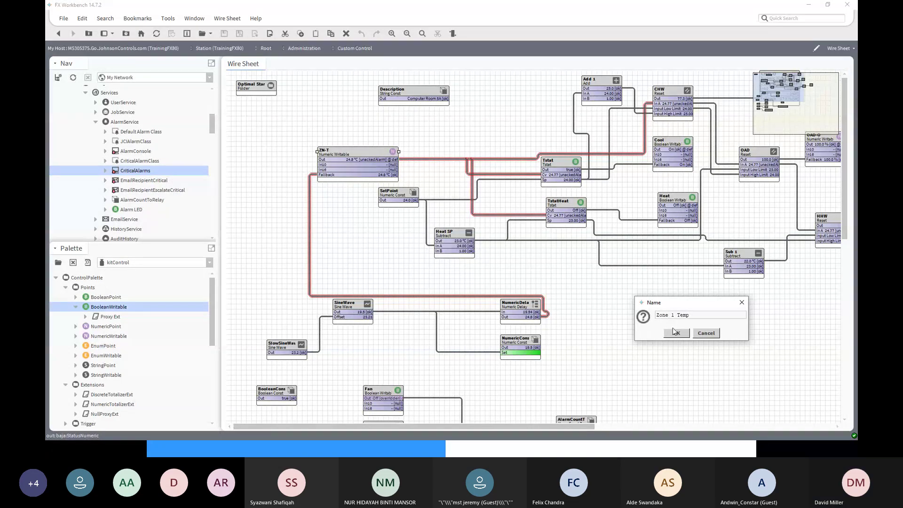
{"action": "left_click", "coordinate": [676, 333]}
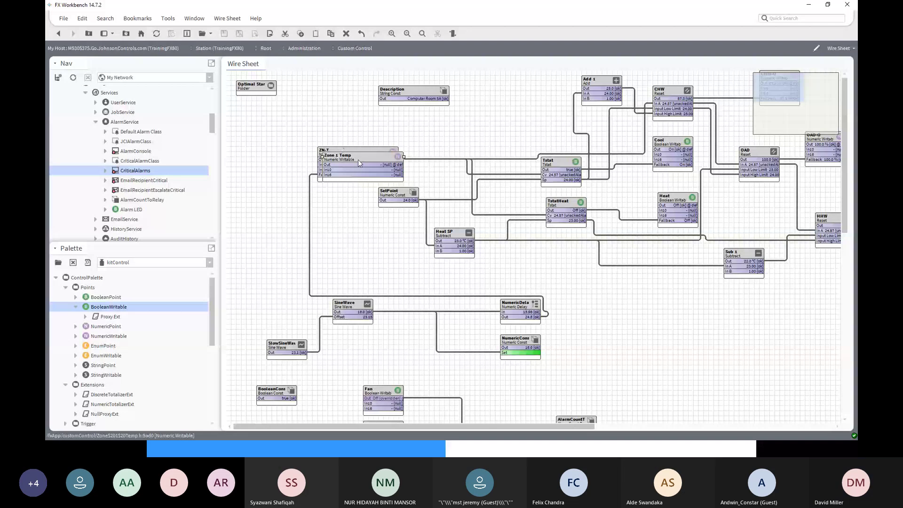
Place the Zone 1 Temp block in the free space beside NumericDelay and link NumericDelay's Out to its Fallback
{"action": "left_click_drag", "start_coordinate": [357, 157], "coordinate": [667, 315]}
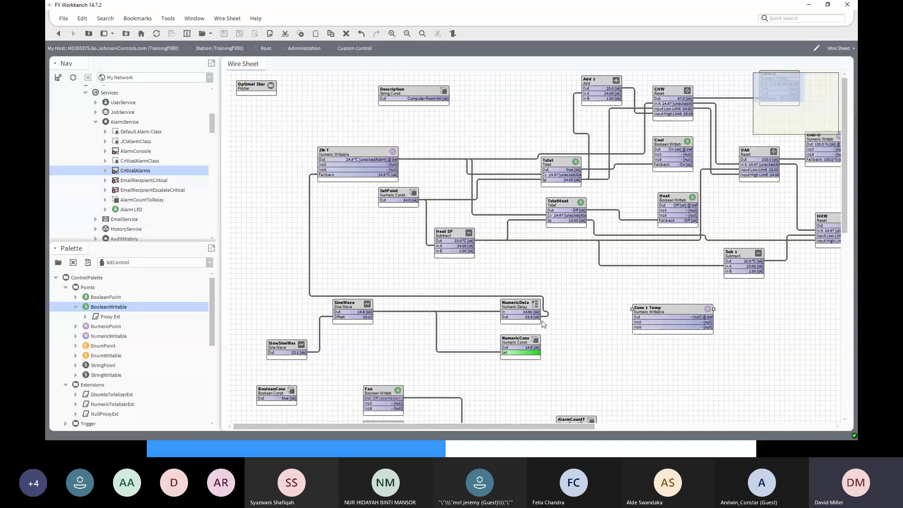
{"action": "left_click_drag", "start_coordinate": [534, 317], "coordinate": [639, 336]}
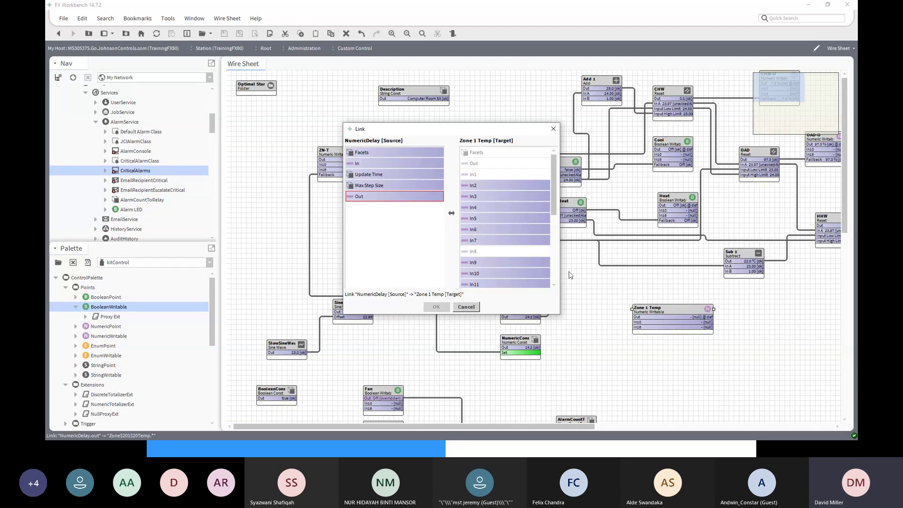
{"action": "scroll", "coordinate": [556, 279], "scroll_direction": "down", "scroll_amount": 5}
{"action": "left_click", "coordinate": [494, 274]}
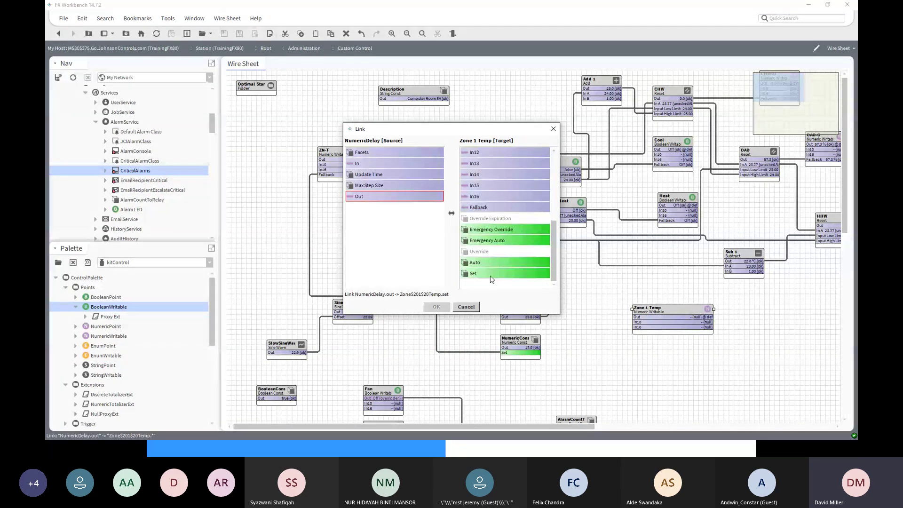
{"action": "left_click", "coordinate": [478, 209]}
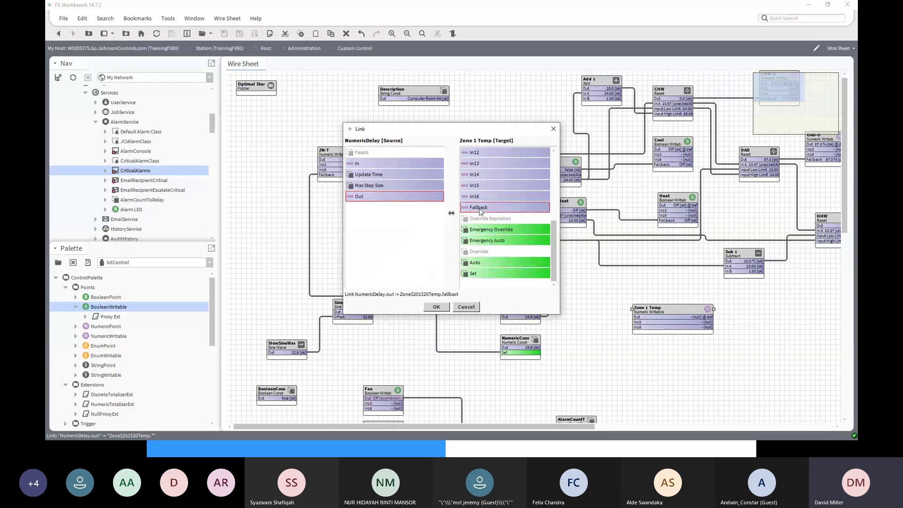
{"action": "left_click", "coordinate": [436, 306]}
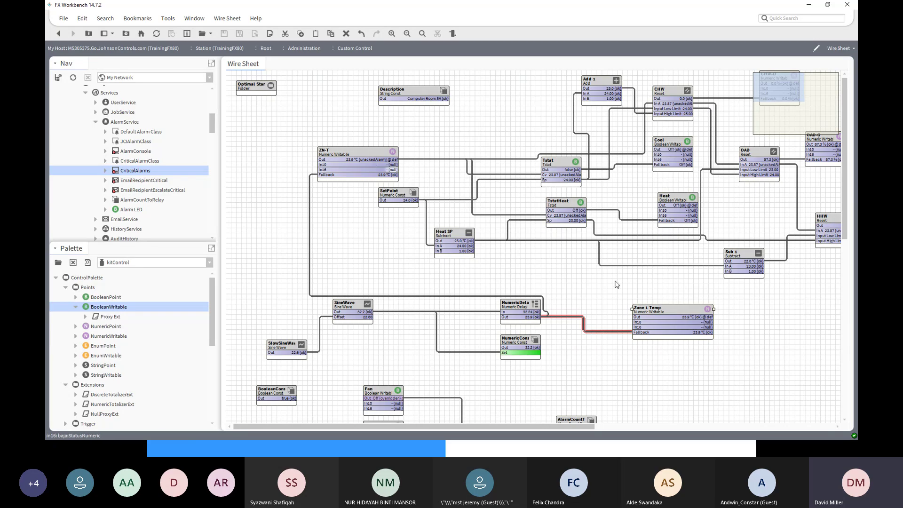
Open the Zone 1 Temp property sheet and review its OutOfRangeAlarmExt delays, alarm enable options and alarm timestamps
{"action": "double_click", "coordinate": [676, 309]}
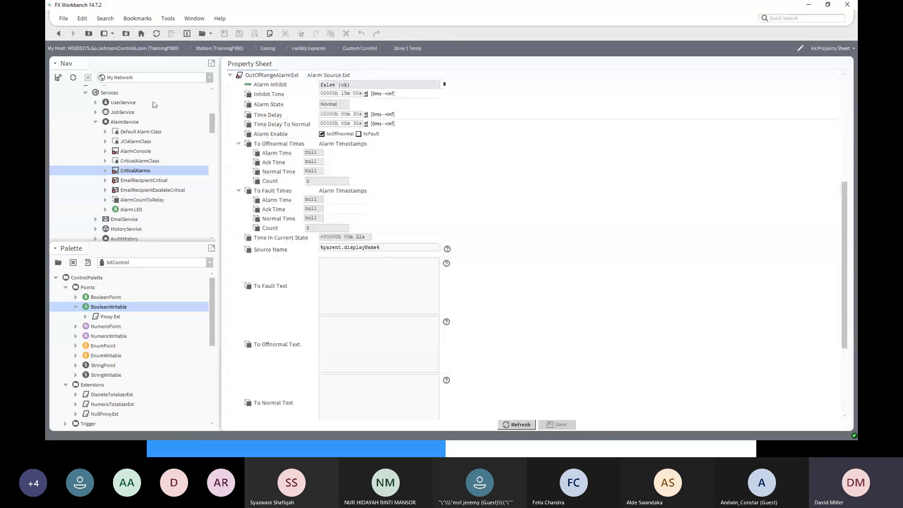
{"action": "left_click", "coordinate": [59, 35]}
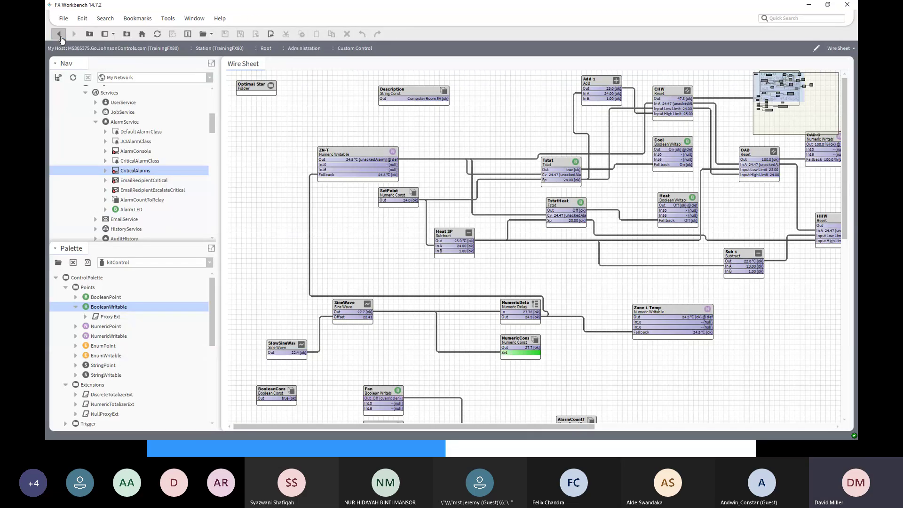
{"action": "double_click", "coordinate": [692, 312]}
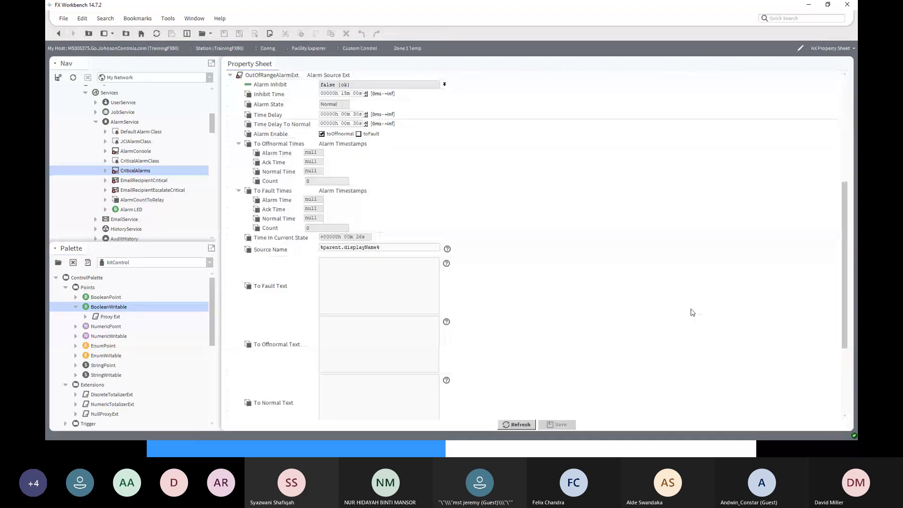
{"action": "scroll", "coordinate": [639, 272], "scroll_direction": "up", "scroll_amount": 8}
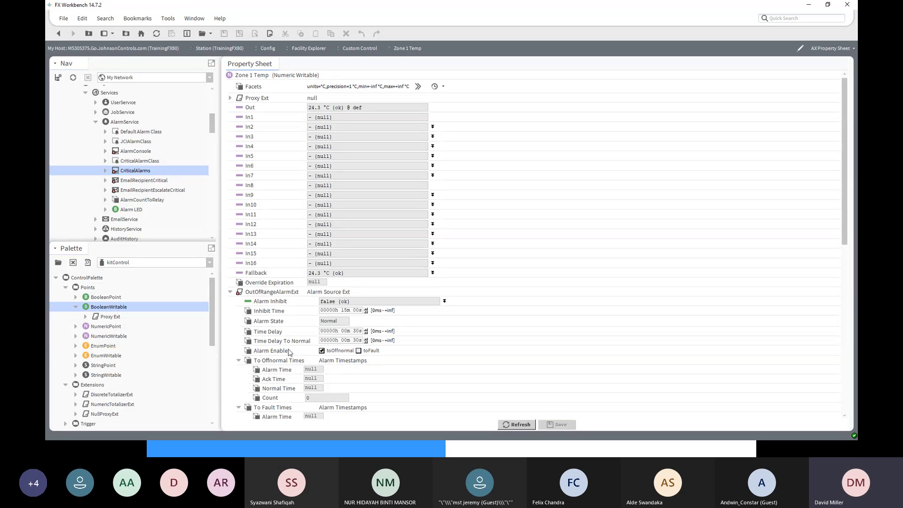
{"action": "scroll", "coordinate": [258, 312], "scroll_direction": "down", "scroll_amount": 3}
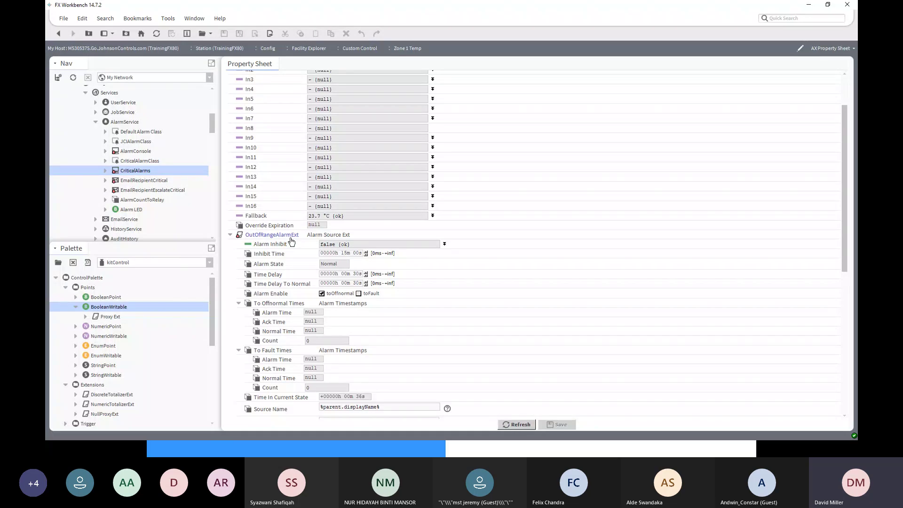
{"action": "scroll", "coordinate": [301, 273], "scroll_direction": "down", "scroll_amount": 2}
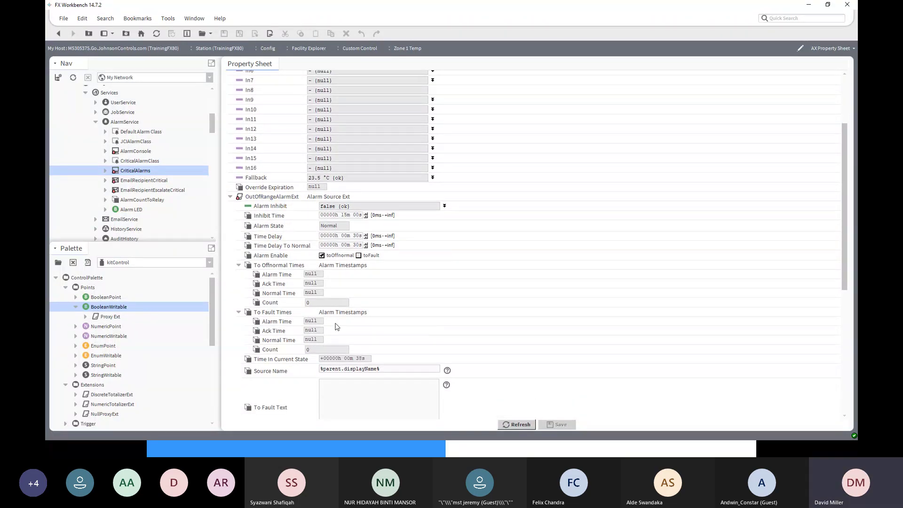
{"action": "scroll", "coordinate": [334, 348], "scroll_direction": "down", "scroll_amount": 1}
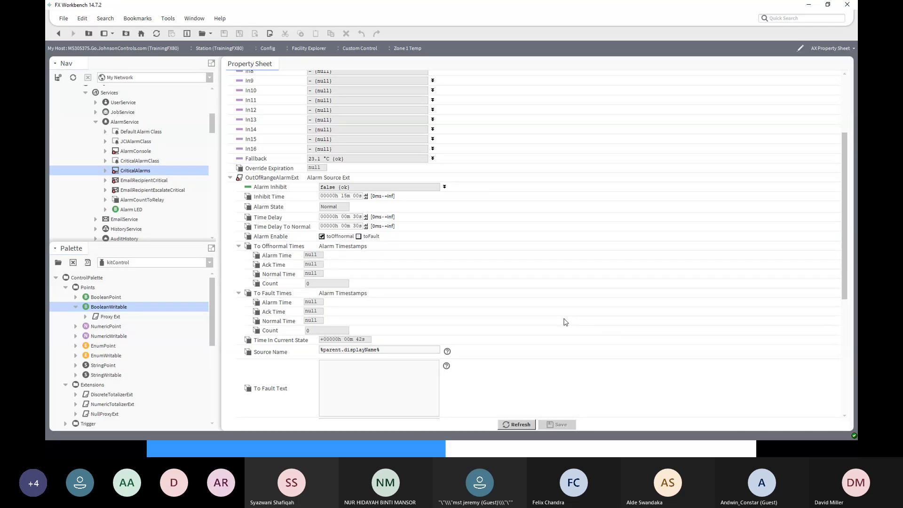
Check Zone 1 Temp's alarm Source Name and expand the Offnormal Algorithm to examine its limits, deadband and limit texts
{"action": "scroll", "coordinate": [567, 322], "scroll_direction": "up", "scroll_amount": 6}
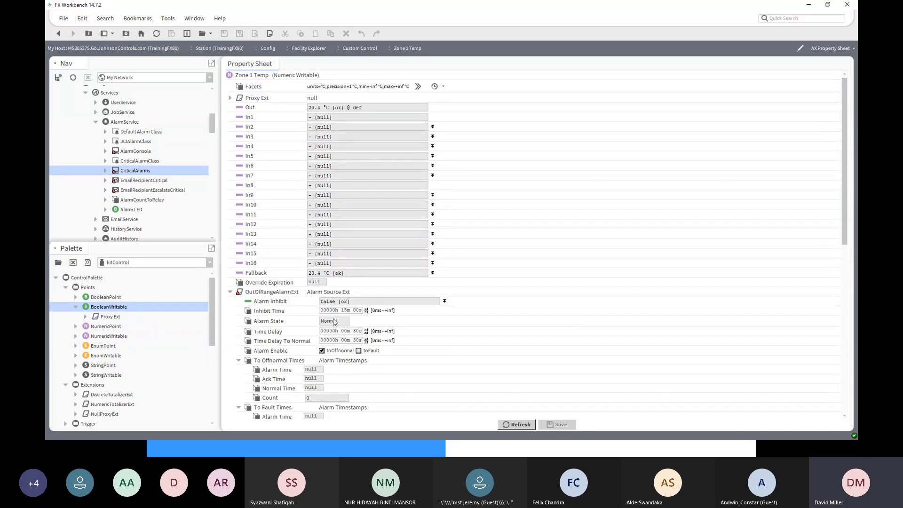
{"action": "scroll", "coordinate": [384, 343], "scroll_direction": "down", "scroll_amount": 5}
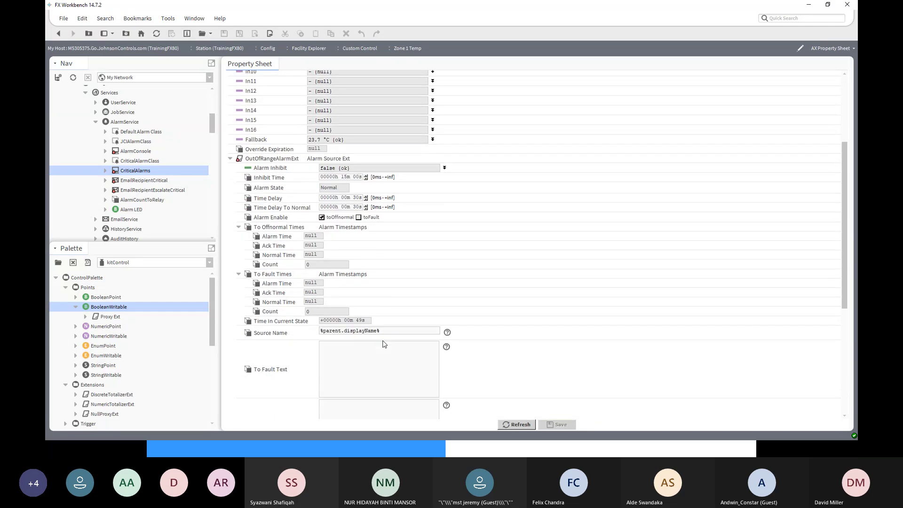
{"action": "scroll", "coordinate": [384, 344], "scroll_direction": "down", "scroll_amount": 8}
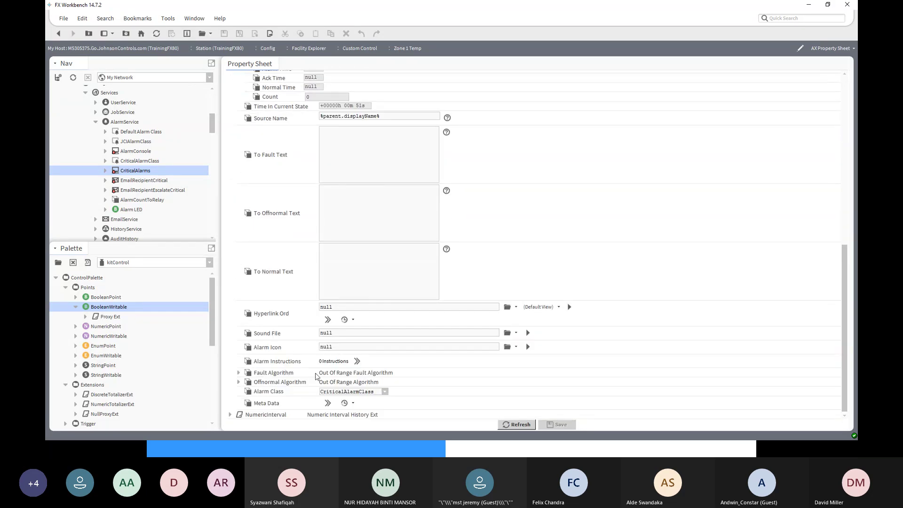
{"action": "left_click", "coordinate": [239, 381]}
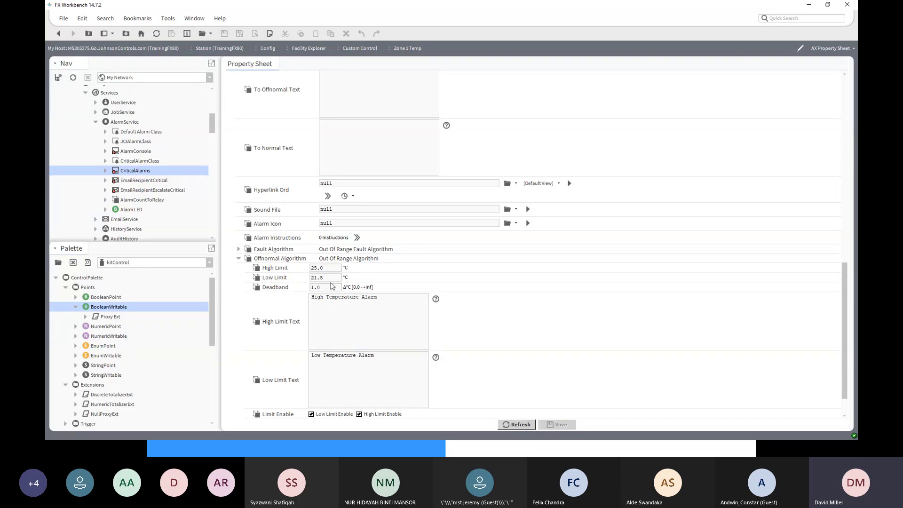
{"action": "scroll", "coordinate": [397, 266], "scroll_direction": "up", "scroll_amount": 3}
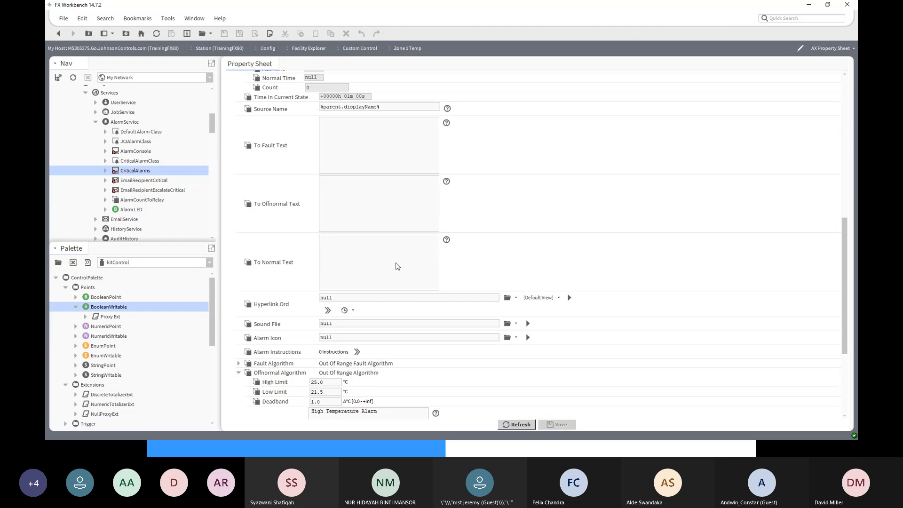
Change Zone 1 Temp's alarm Source Name to "Computer Room : %parent.displayName%" and save the change
{"action": "scroll", "coordinate": [397, 266], "scroll_direction": "up", "scroll_amount": 6}
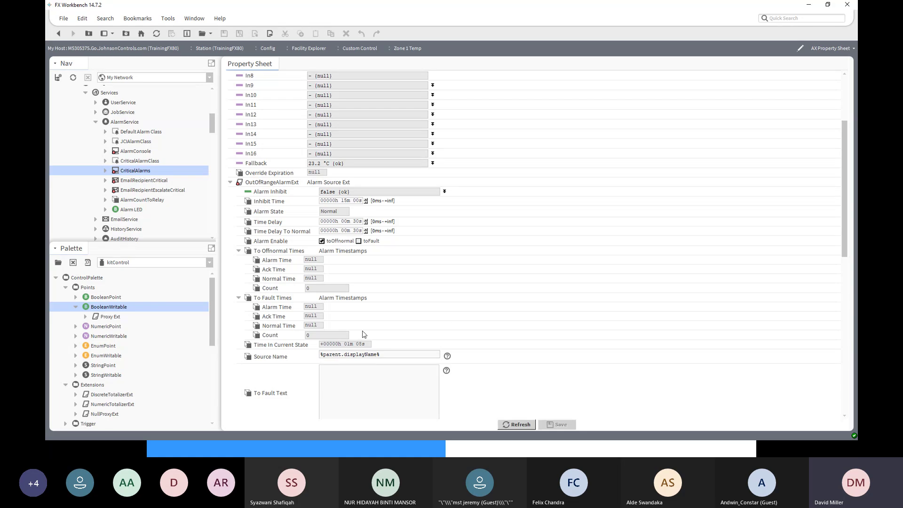
{"action": "scroll", "coordinate": [345, 292], "scroll_direction": "down", "scroll_amount": 2}
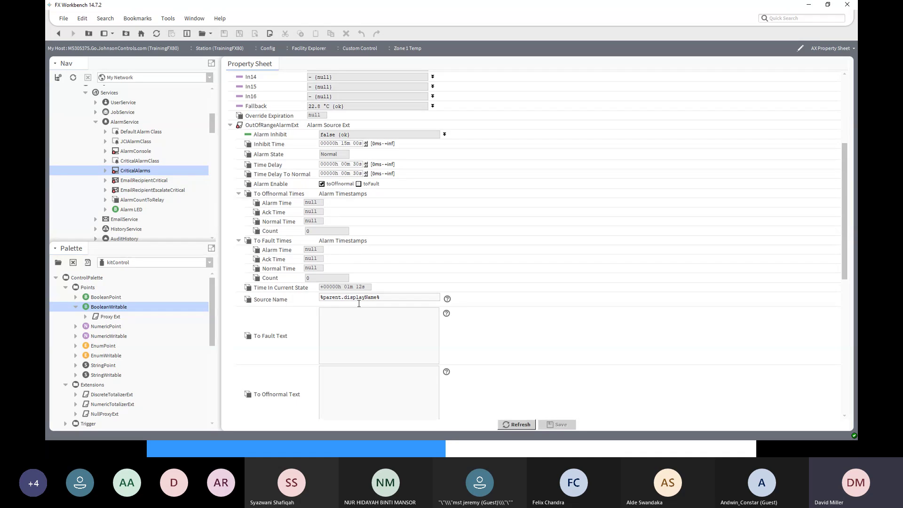
{"action": "scroll", "coordinate": [375, 289], "scroll_direction": "up", "scroll_amount": 6}
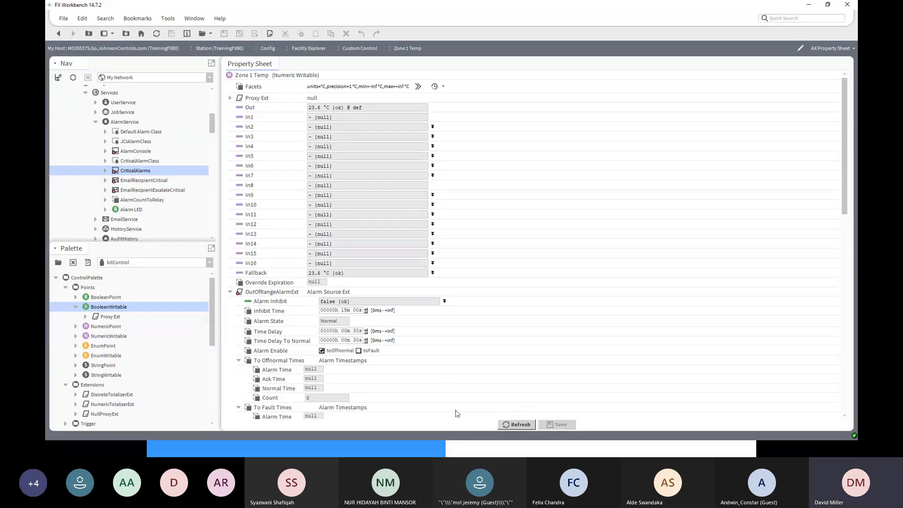
{"action": "scroll", "coordinate": [455, 413], "scroll_direction": "down", "scroll_amount": 2}
{"action": "scroll", "coordinate": [454, 412], "scroll_direction": "down", "scroll_amount": 2}
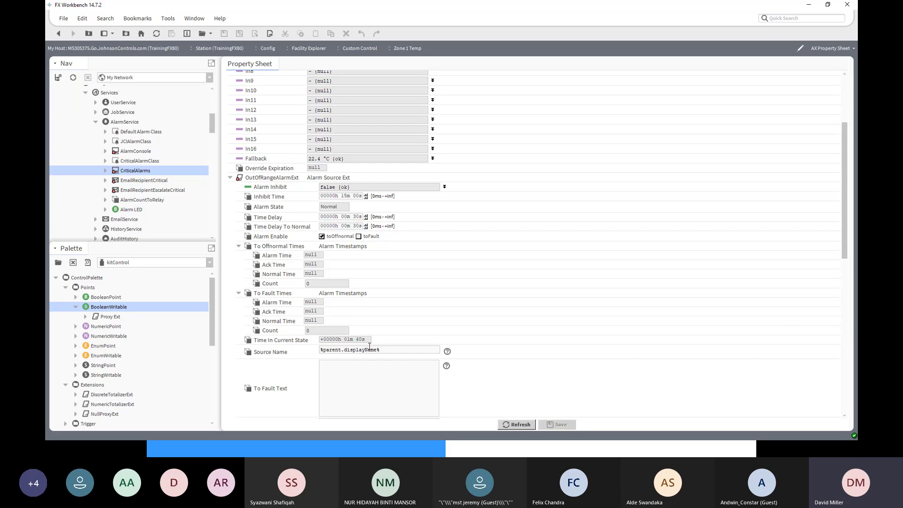
{"action": "type", "text": "ompute"}
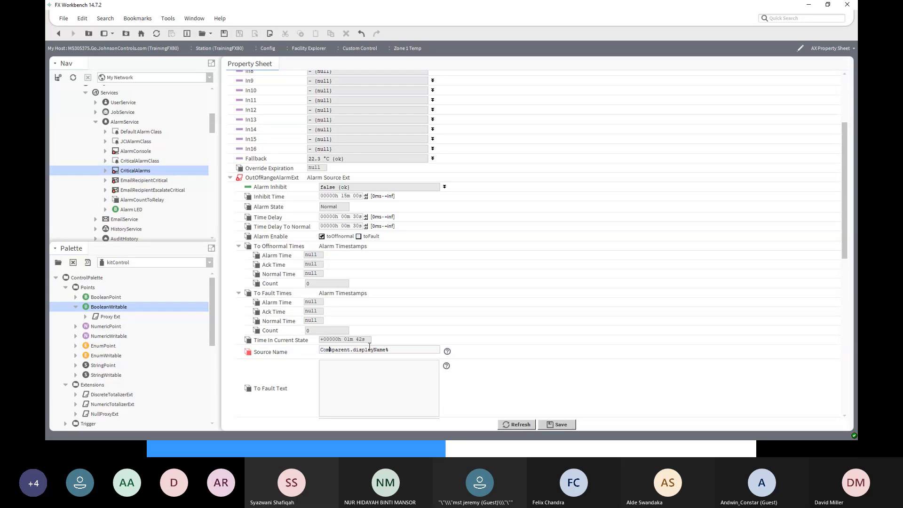
{"action": "type", "text": "r"}
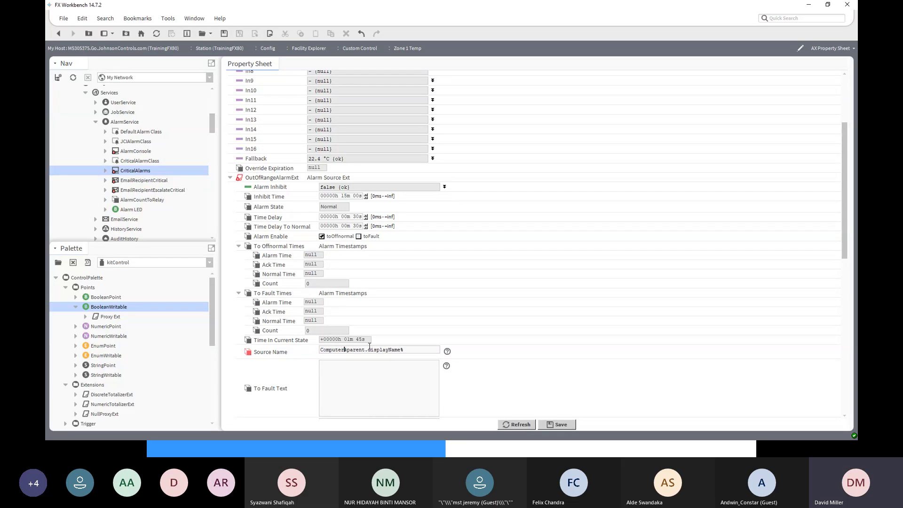
{"action": "type", "text": " Room "}
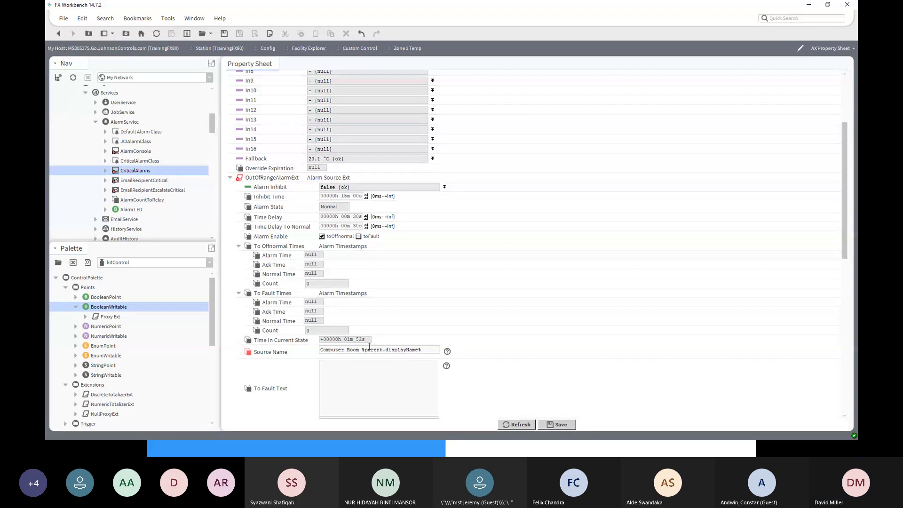
{"action": "type", "text": ":"}
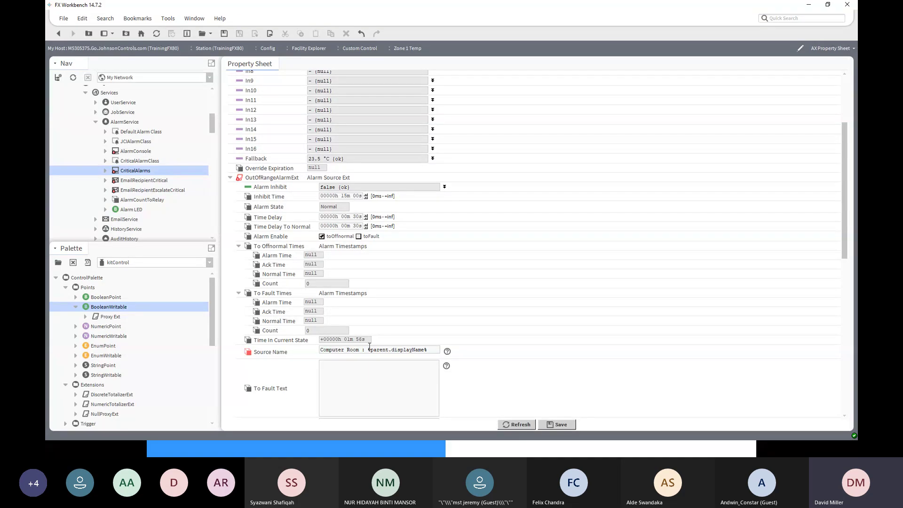
{"action": "left_click", "coordinate": [565, 428]}
Compare the point's name at the start of the property sheet with the alarm extension's saved Source Name format
{"action": "scroll", "coordinate": [386, 291], "scroll_direction": "up", "scroll_amount": 3}
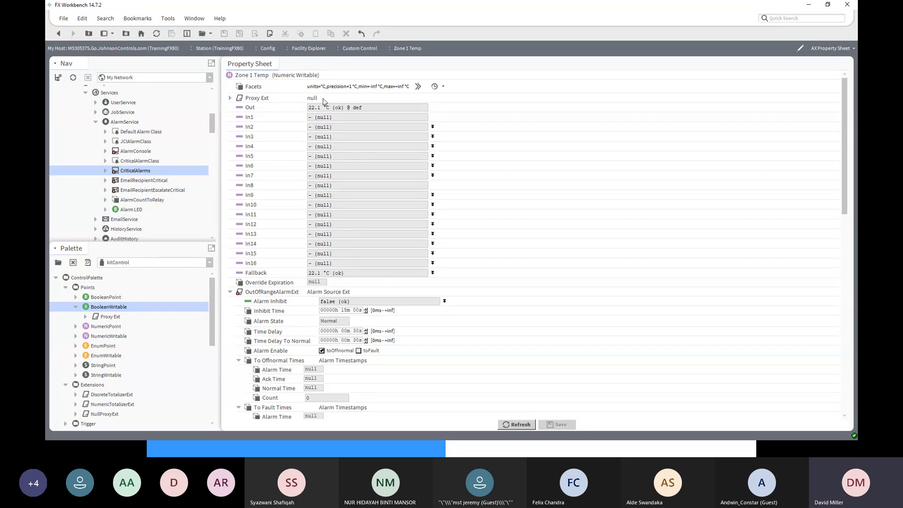
{"action": "scroll", "coordinate": [478, 335], "scroll_direction": "down", "scroll_amount": 1}
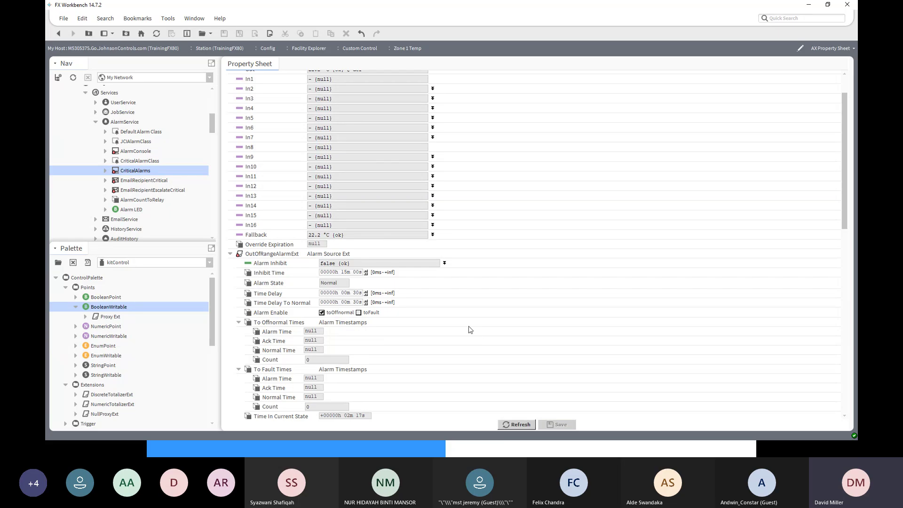
{"action": "scroll", "coordinate": [464, 323], "scroll_direction": "down", "scroll_amount": 2}
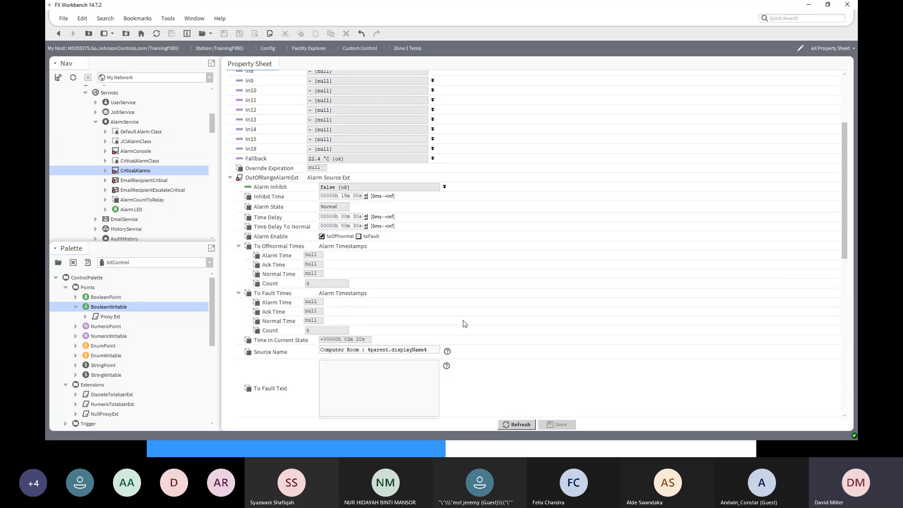
{"action": "scroll", "coordinate": [464, 323], "scroll_direction": "up", "scroll_amount": 1}
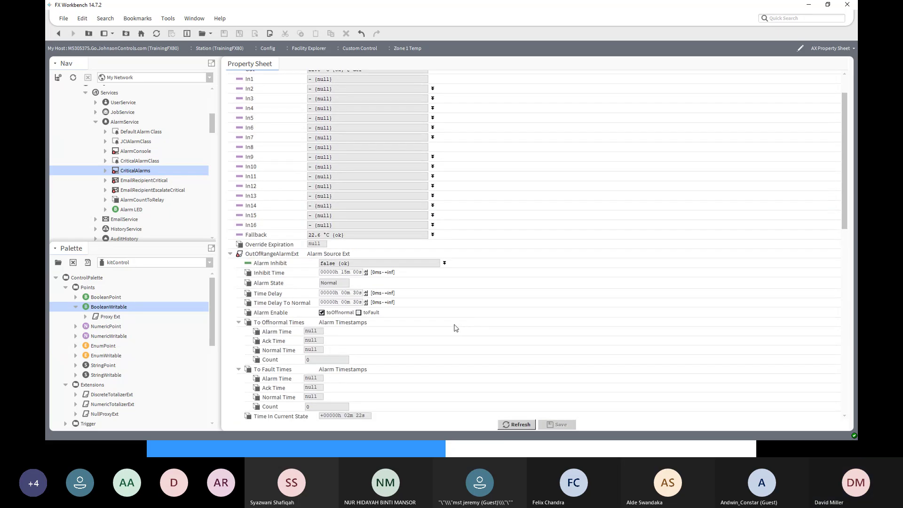
{"action": "scroll", "coordinate": [455, 327], "scroll_direction": "down", "scroll_amount": 1}
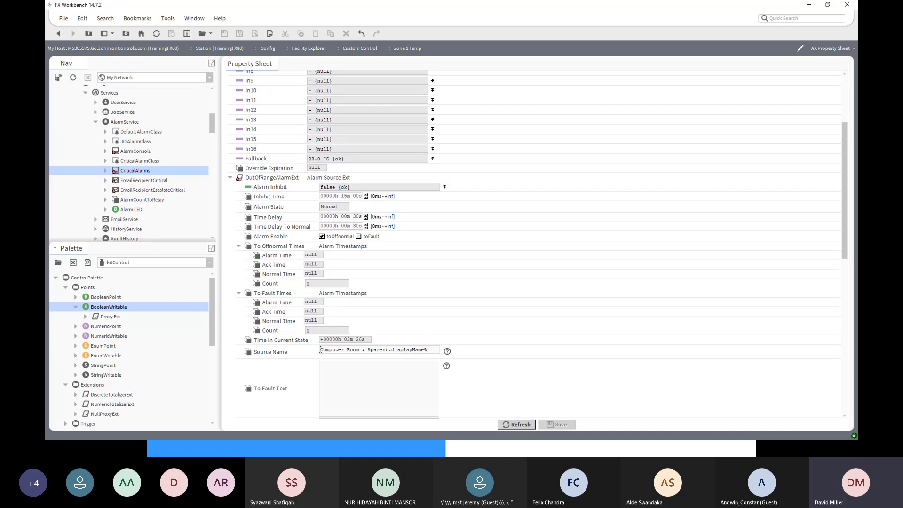
{"action": "left_click_drag", "start_coordinate": [320, 350], "coordinate": [445, 352]}
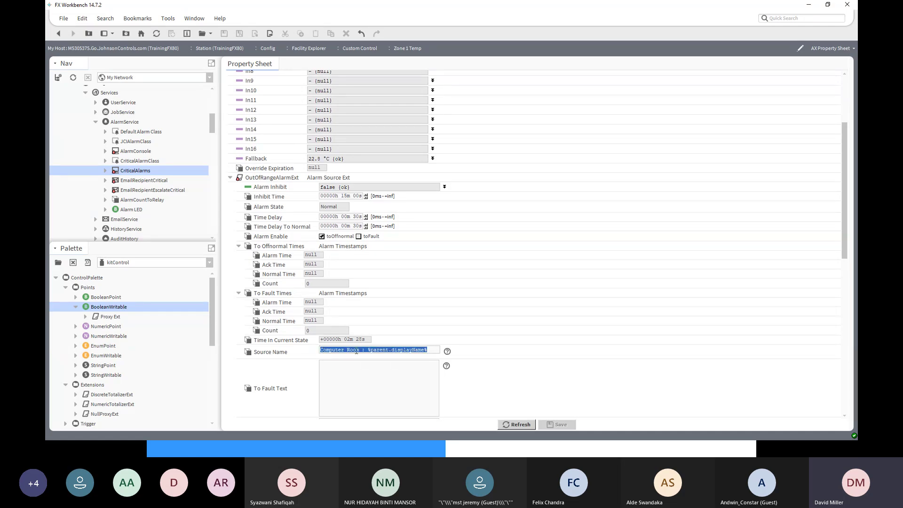
{"action": "left_click", "coordinate": [354, 350]}
Enter "Temperature Alarm in Computer Room" as the alarm extension's To Offnormal Text
{"action": "scroll", "coordinate": [394, 307], "scroll_direction": "down", "scroll_amount": 6}
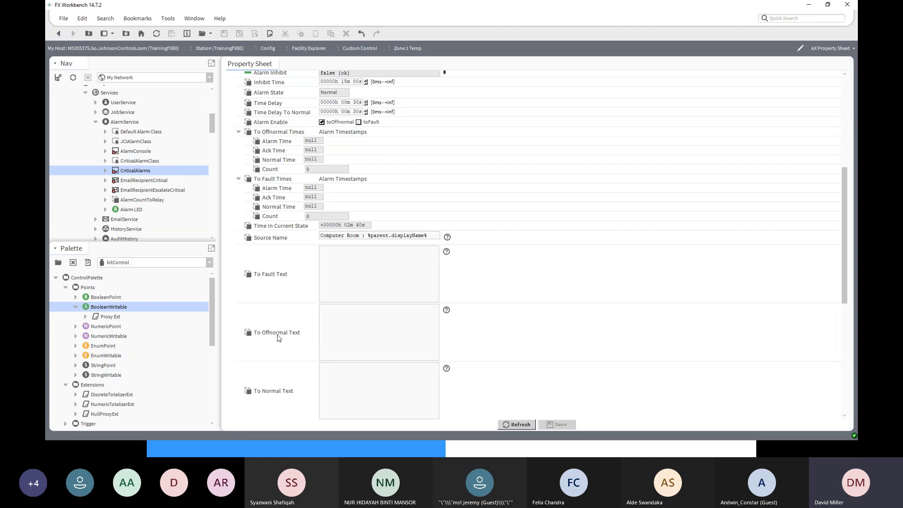
{"action": "left_click", "coordinate": [345, 313]}
{"action": "type", "text": "Tempe"}
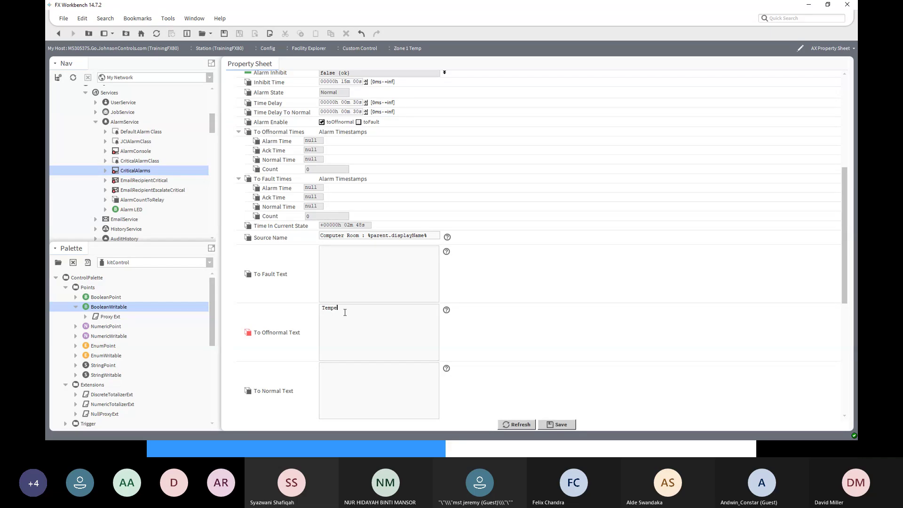
{"action": "type", "text": "rarure Alar"}
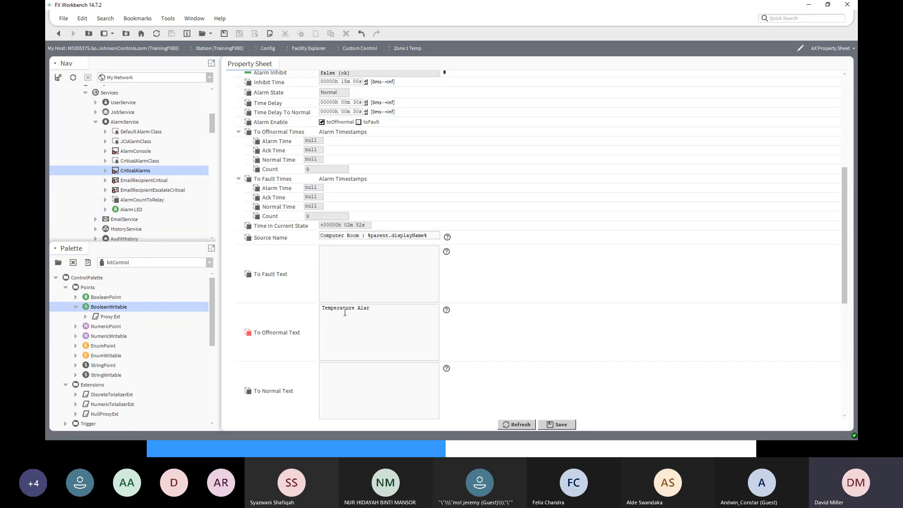
{"action": "type", "text": "m in"}
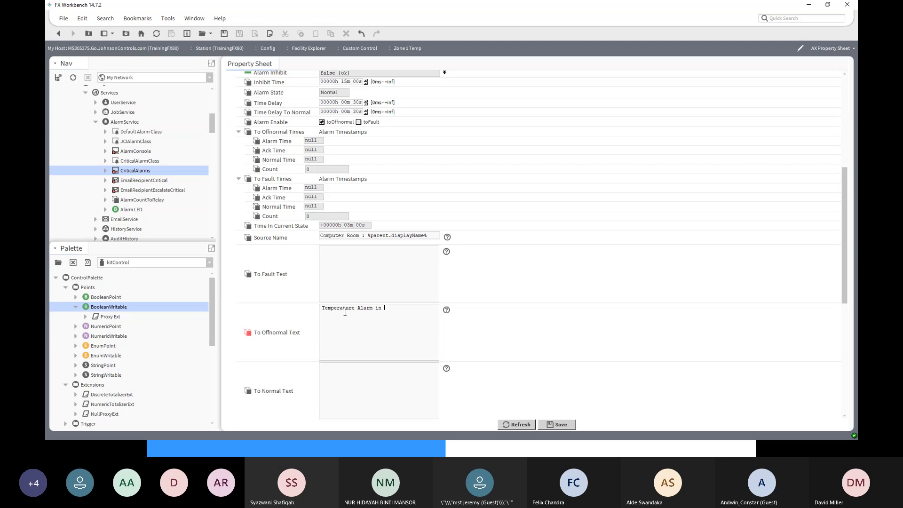
{"action": "type", "text": "Computer"}
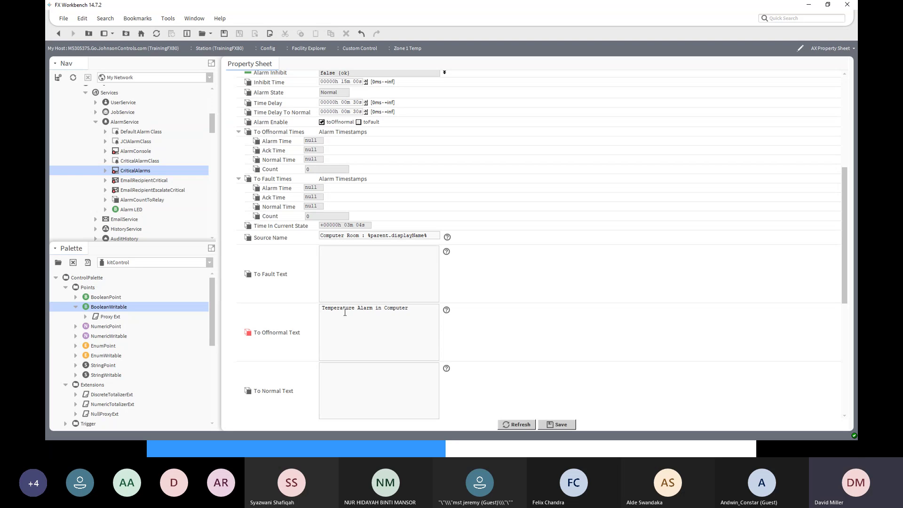
{"action": "type", "text": " Room"}
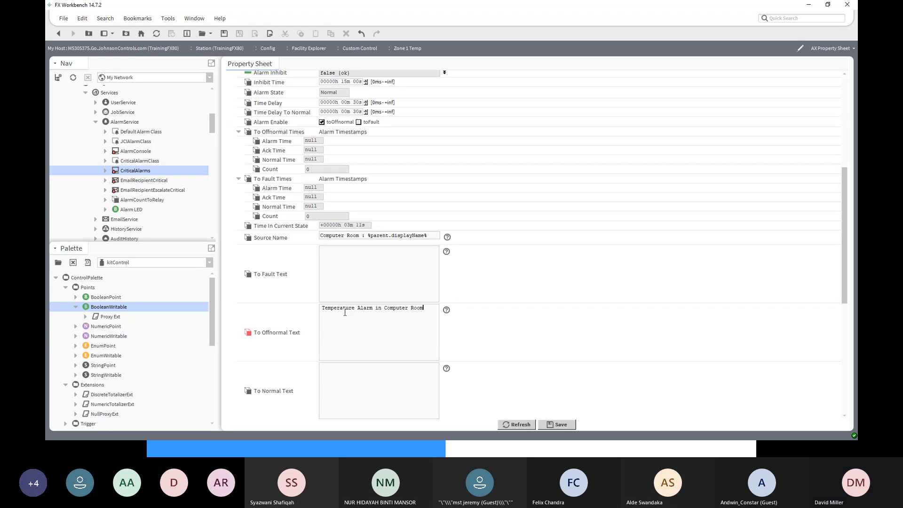
Add the variable %parent.displayName% on a second line of the To Offnormal Text
{"action": "scroll", "coordinate": [345, 313], "scroll_direction": "up", "scroll_amount": 2}
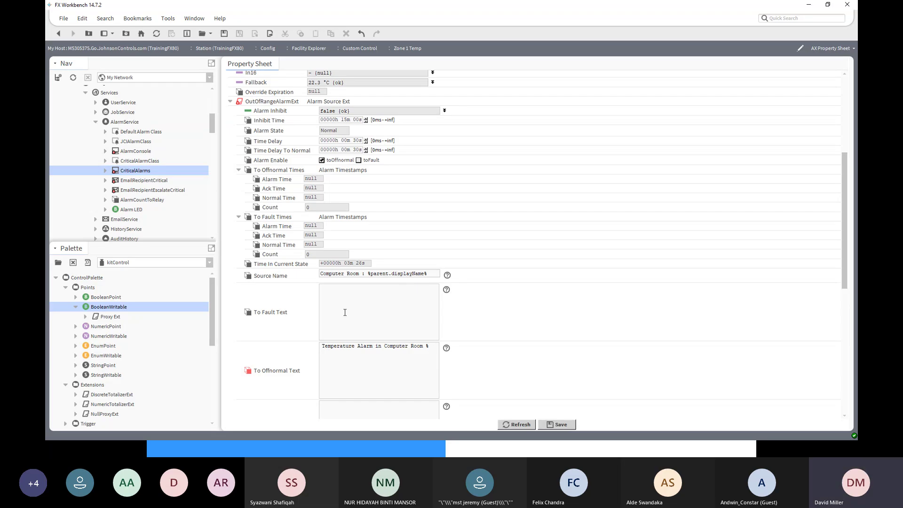
{"action": "type", "text": "aren"}
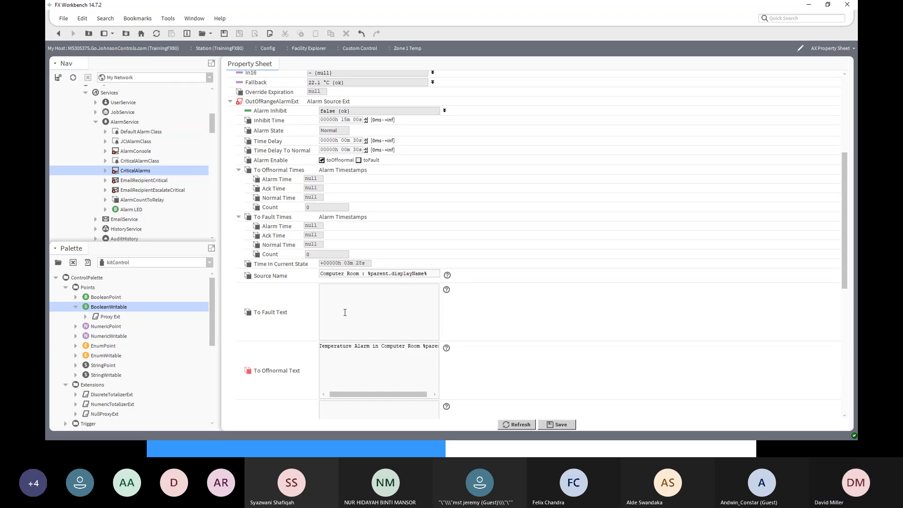
{"action": "type", "text": "t"}
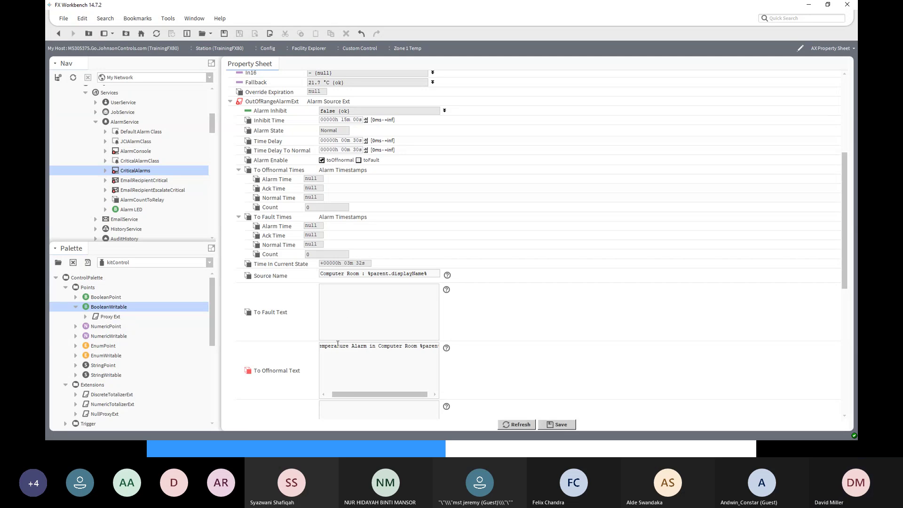
{"action": "left_click", "coordinate": [418, 347]}
{"action": "key", "text": "Return"}
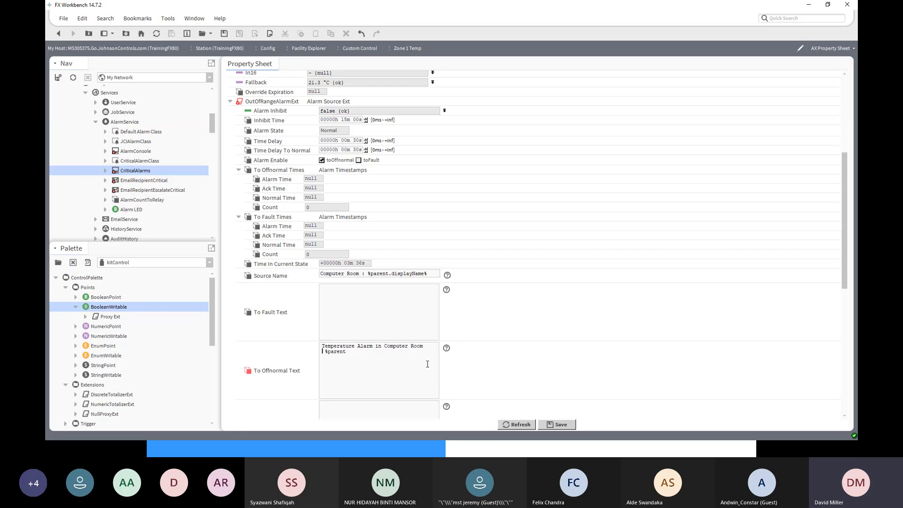
{"action": "left_click", "coordinate": [347, 352]}
{"action": "type", "text": ".display"}
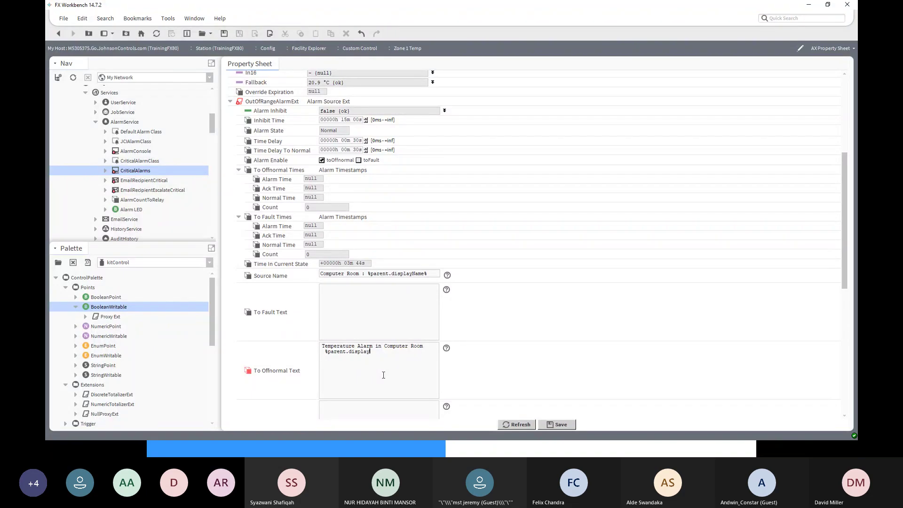
{"action": "type", "text": "Name"}
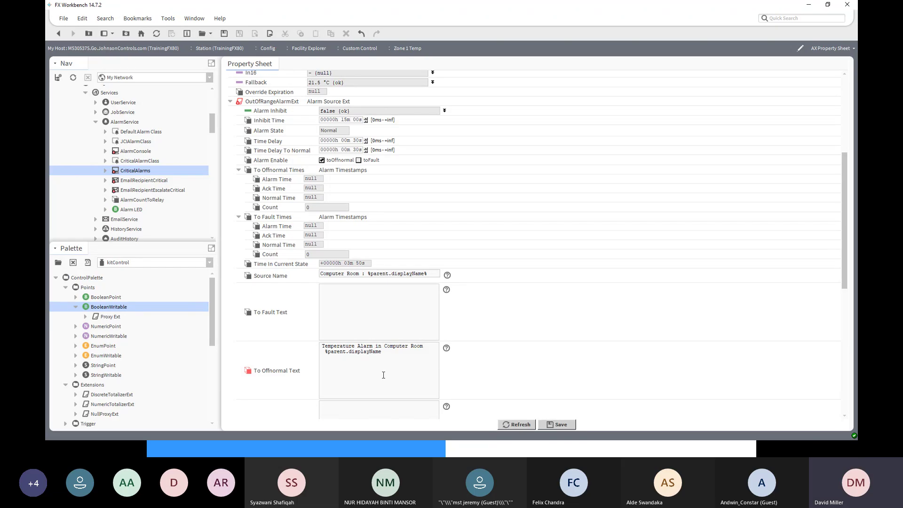
{"action": "type", "text": "%"}
Append %parent.out.value% after the display name in the To Offnormal Text and save the property sheet
{"action": "type", "text": "%parent"}
{"action": "type", "text": ".out.valu"}
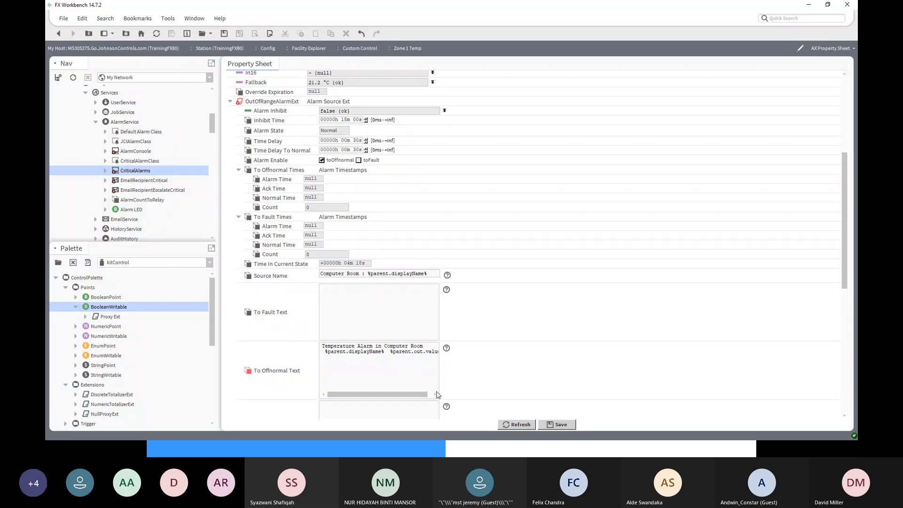
{"action": "type", "text": "e%"}
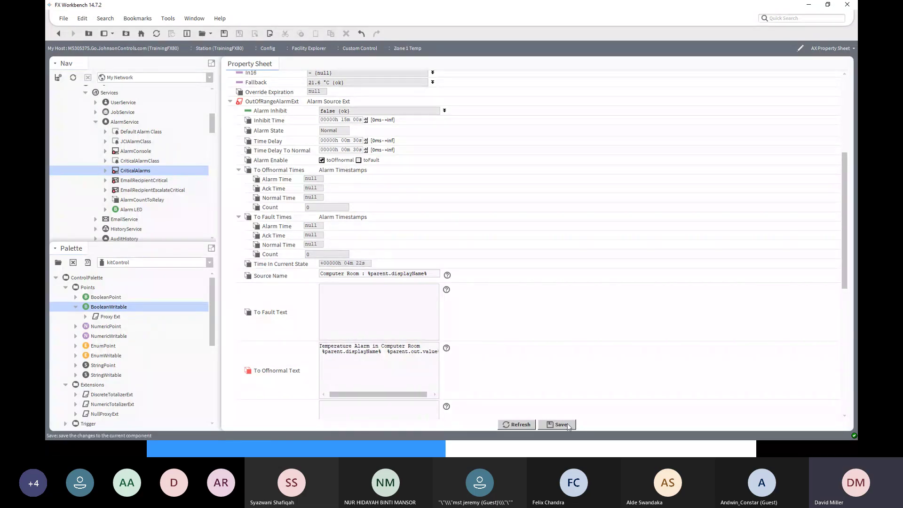
{"action": "left_click", "coordinate": [559, 423]}
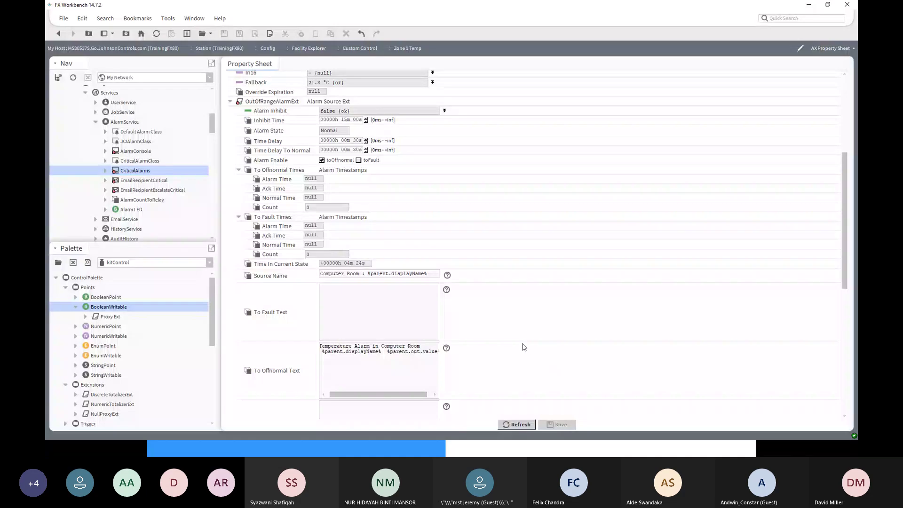
Copy the complete To Offnormal Text into the empty To Normal Text
{"action": "scroll", "coordinate": [524, 343], "scroll_direction": "up", "scroll_amount": 3}
{"action": "scroll", "coordinate": [523, 342], "scroll_direction": "down", "scroll_amount": 5}
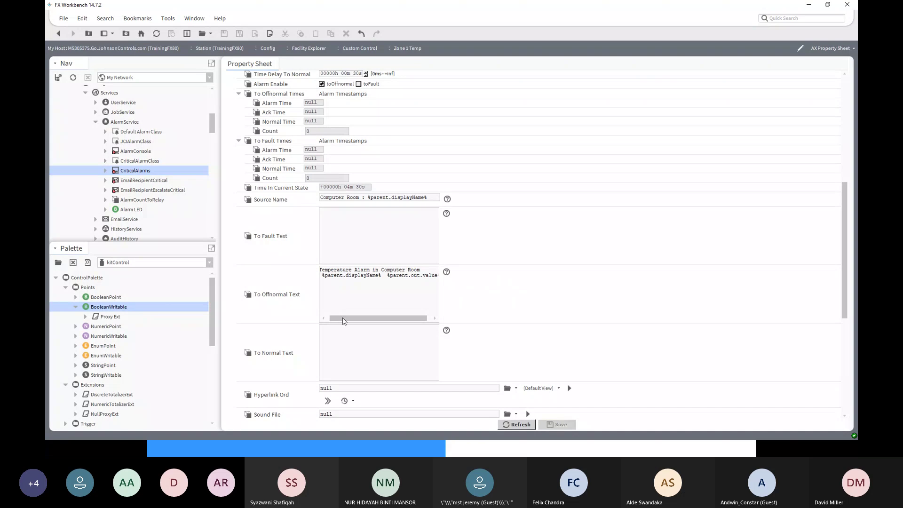
{"action": "left_click_drag", "start_coordinate": [330, 318], "coordinate": [309, 320]}
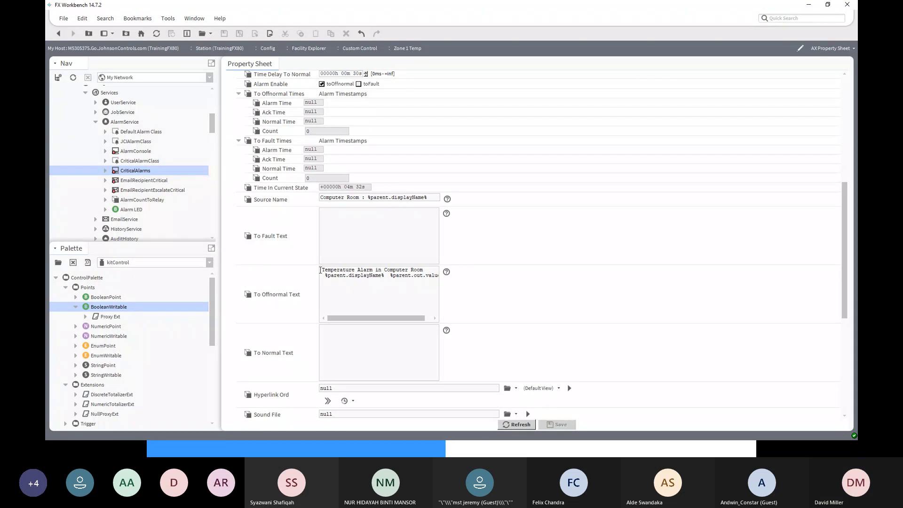
{"action": "left_click_drag", "start_coordinate": [321, 270], "coordinate": [465, 286]}
{"action": "key", "text": "ctrl+c"}
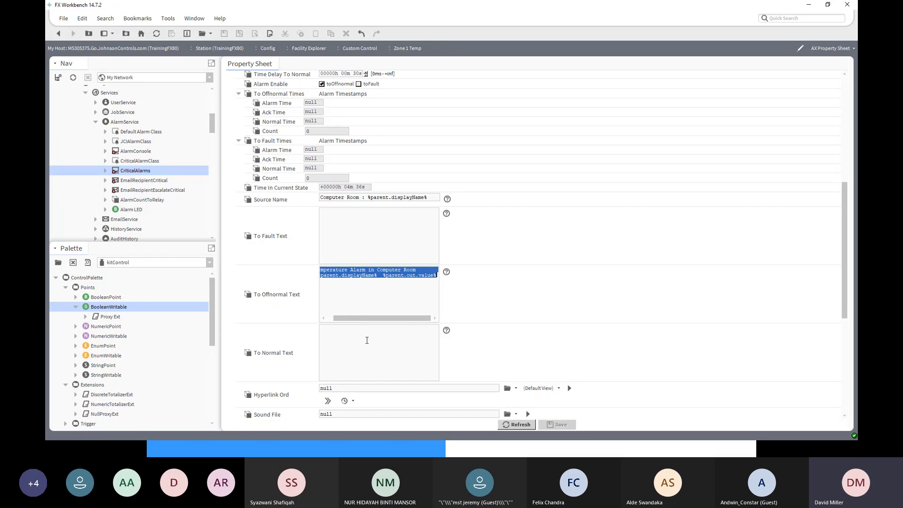
{"action": "left_click", "coordinate": [366, 338]}
{"action": "key", "text": "ctrl+v"}
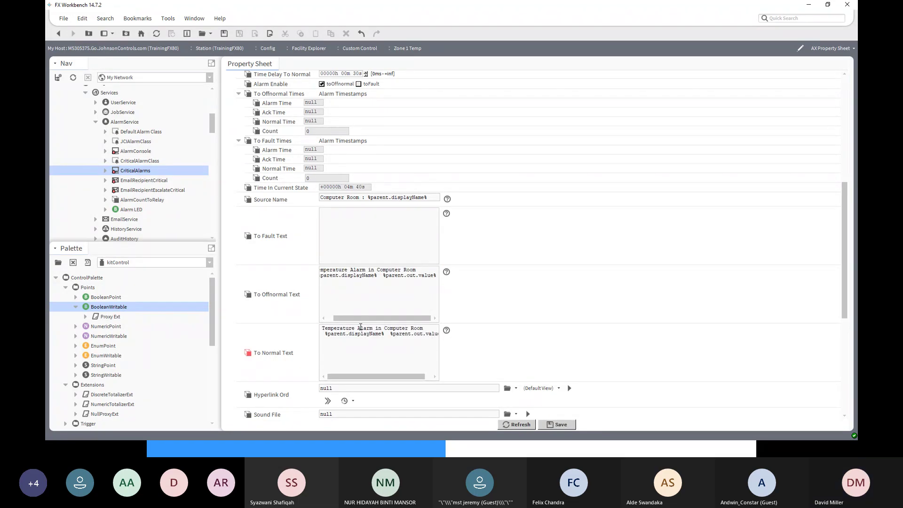
Replace the word Alarm with Normal in the To Normal Text so it reads "Temperature Normal in Computer Room"
{"action": "double_click", "coordinate": [360, 328]}
{"action": "type", "text": "Nor"}
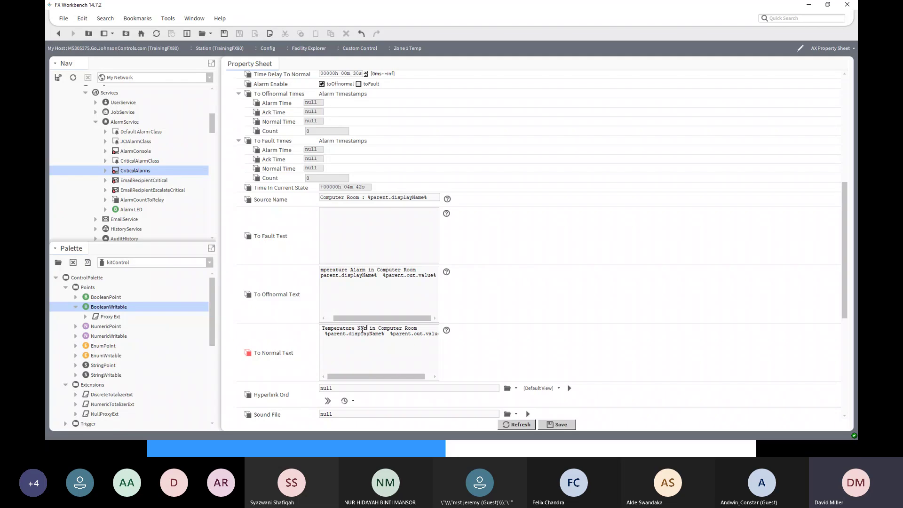
{"action": "type", "text": "mal"}
{"action": "scroll", "coordinate": [530, 355], "scroll_direction": "down", "scroll_amount": 3}
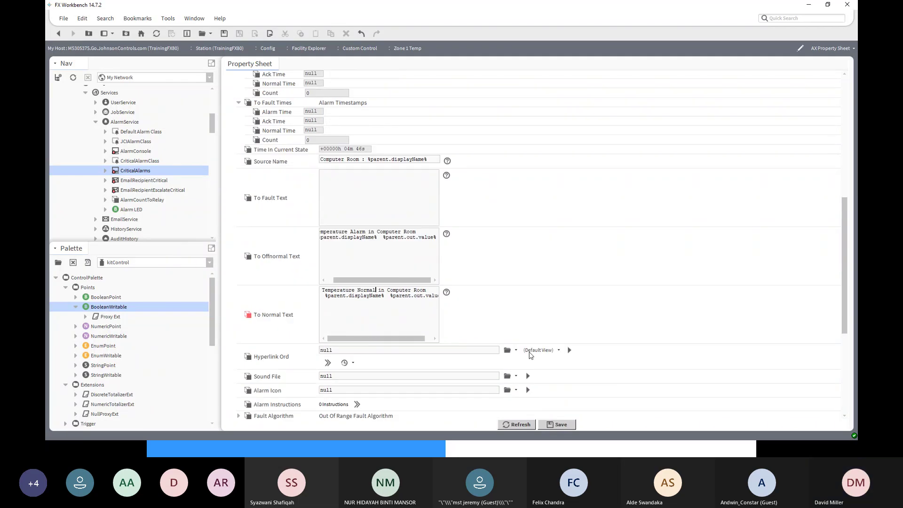
Save the edited To Normal Text and review the Zone 1 Temp output and OutOfRangeAlarmExt properties
{"action": "left_click", "coordinate": [550, 424]}
{"action": "scroll", "coordinate": [596, 264], "scroll_direction": "up", "scroll_amount": 3}
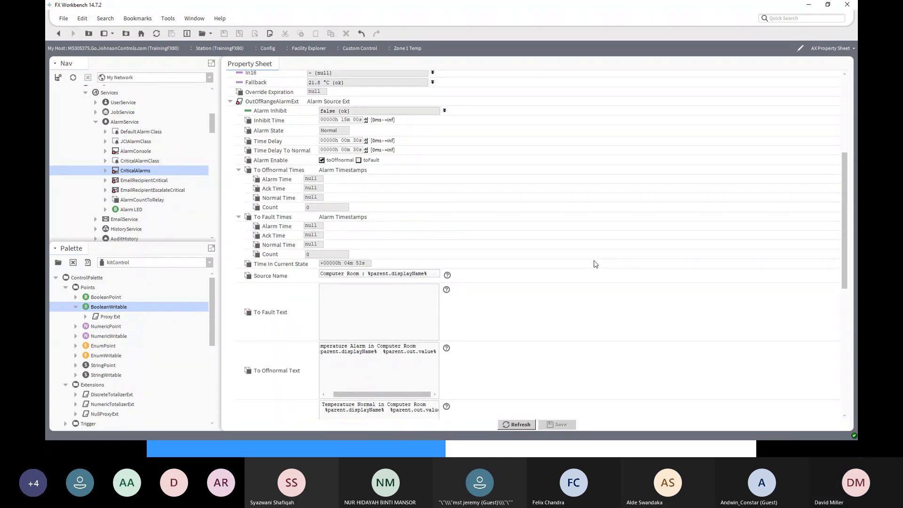
{"action": "scroll", "coordinate": [595, 264], "scroll_direction": "up", "scroll_amount": 5}
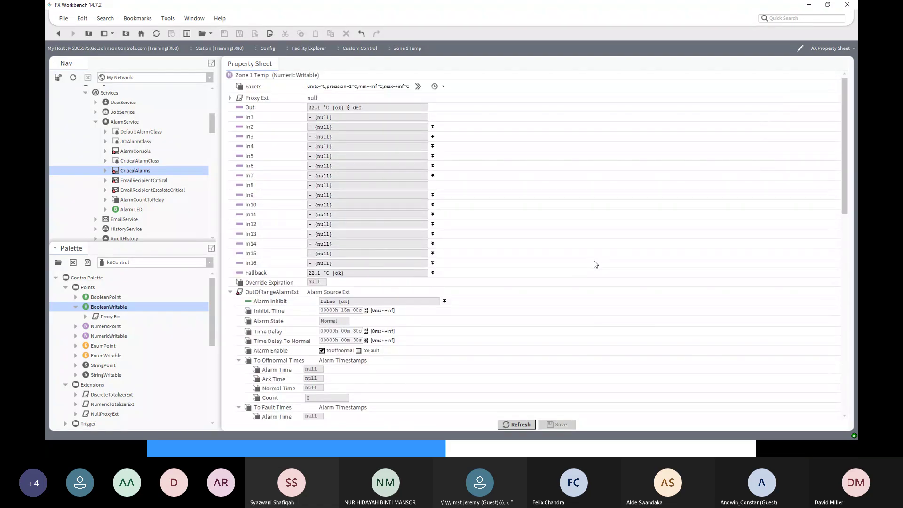
{"action": "scroll", "coordinate": [595, 264], "scroll_direction": "down", "scroll_amount": 1}
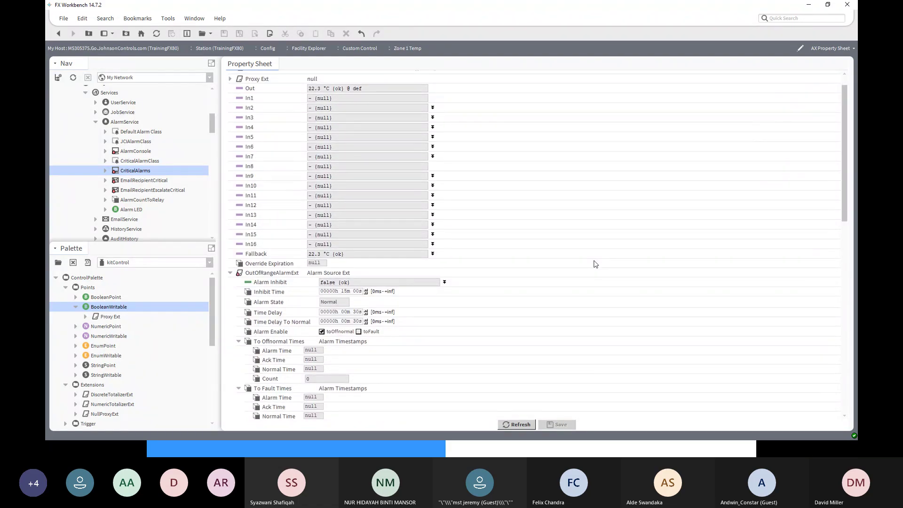
{"action": "scroll", "coordinate": [595, 265], "scroll_direction": "down", "scroll_amount": 7}
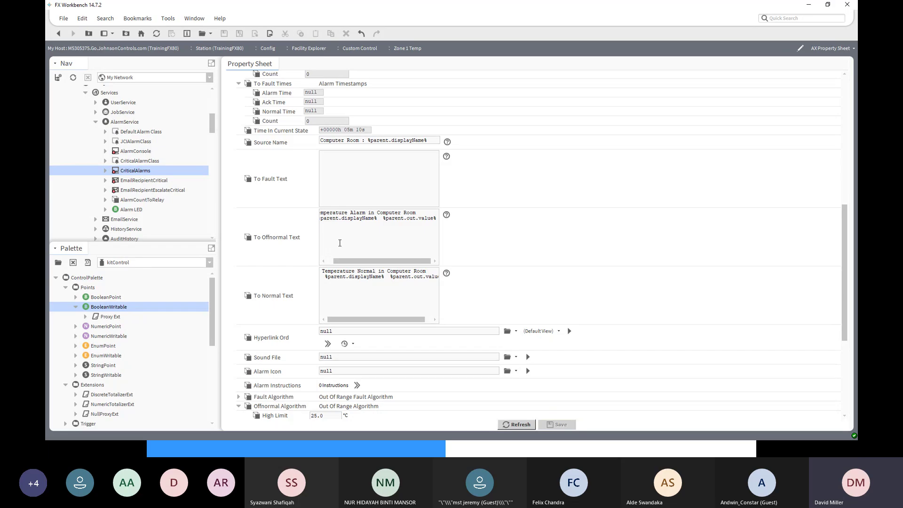
Set the alarm extension's Hyperlink Ord to the Custom Control folder under Facility Explorer using the Component Chooser
{"action": "scroll", "coordinate": [379, 340], "scroll_direction": "down", "scroll_amount": 1}
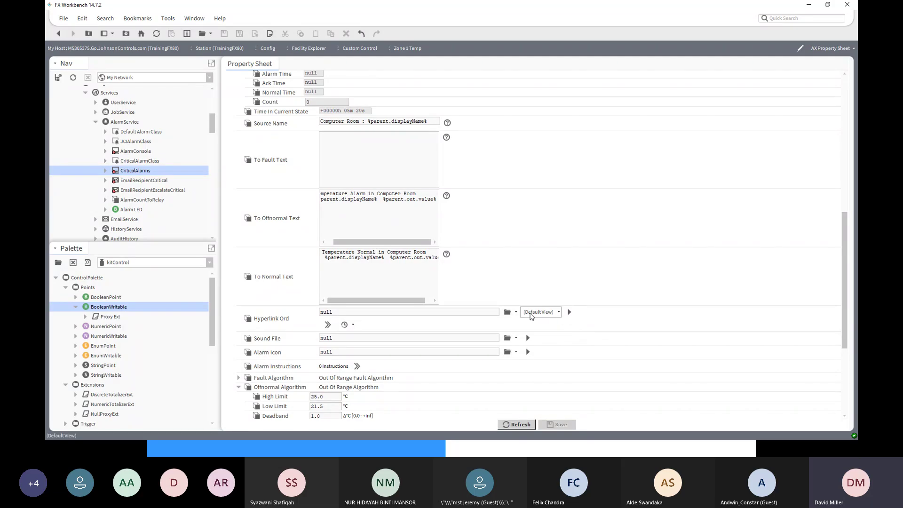
{"action": "left_click", "coordinate": [515, 312]}
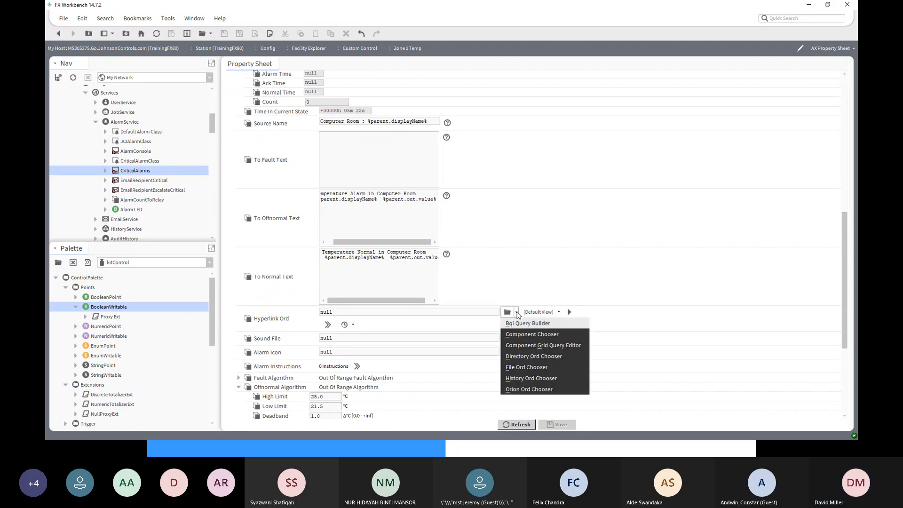
{"action": "left_click", "coordinate": [521, 335]}
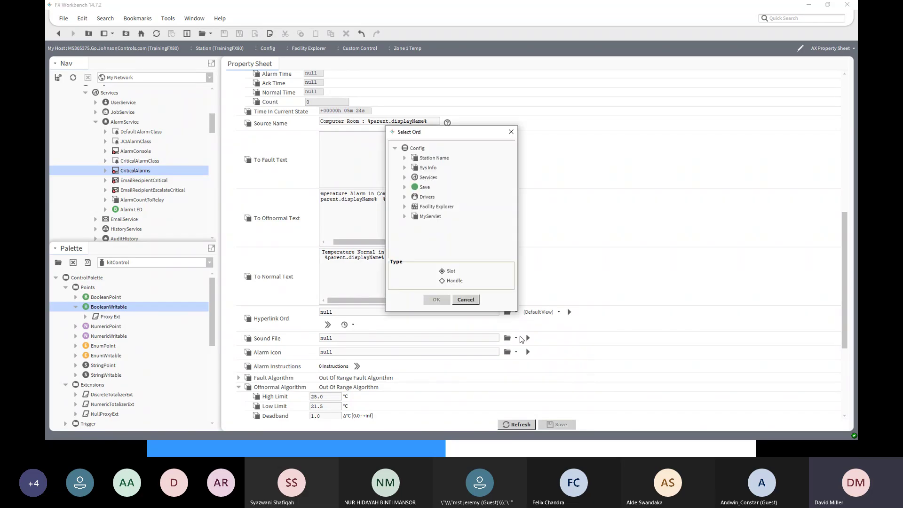
{"action": "left_click", "coordinate": [404, 207]}
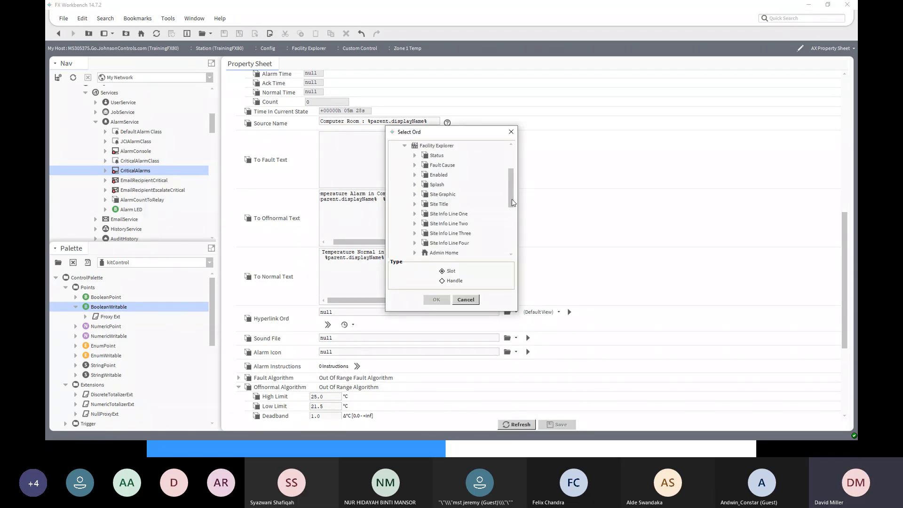
{"action": "scroll", "coordinate": [510, 202], "scroll_direction": "down", "scroll_amount": 4}
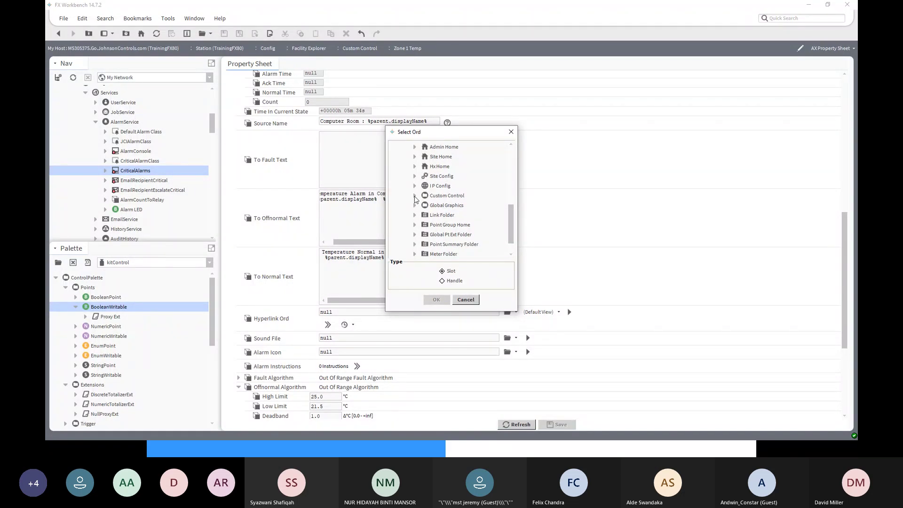
{"action": "left_click", "coordinate": [435, 197]}
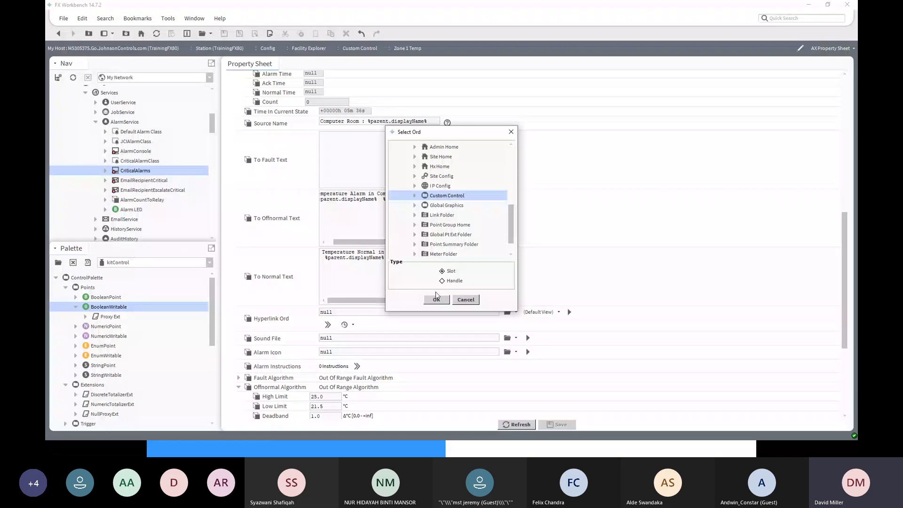
{"action": "left_click", "coordinate": [435, 300]}
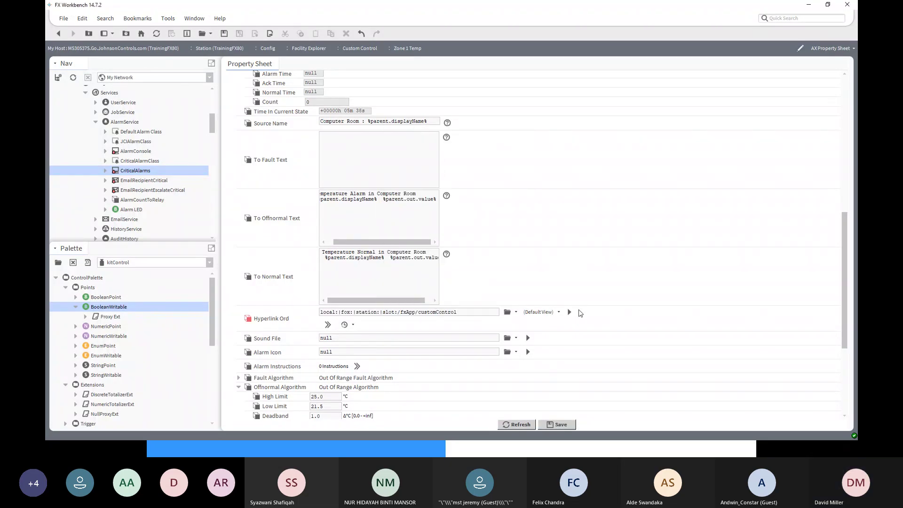
Choose Graphic as the view for the Hyperlink Ord and save the property sheet
{"action": "left_click", "coordinate": [559, 312]}
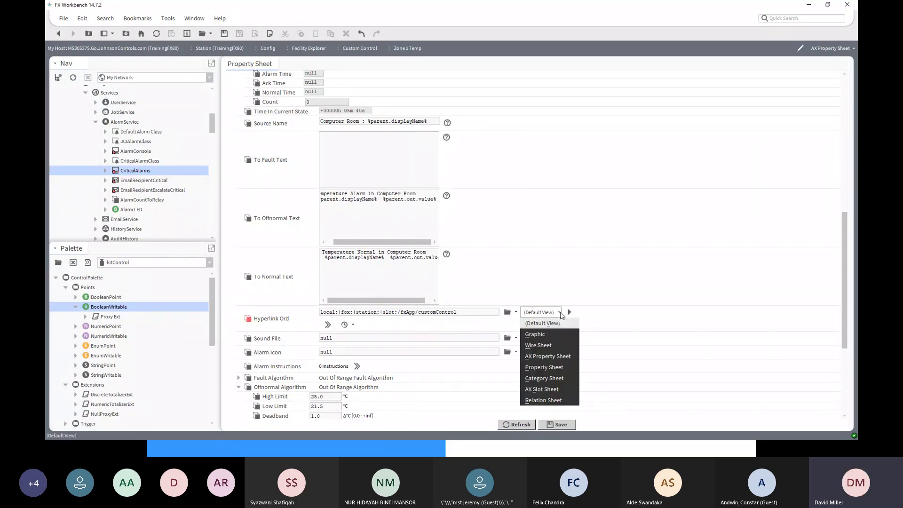
{"action": "left_click", "coordinate": [549, 334]}
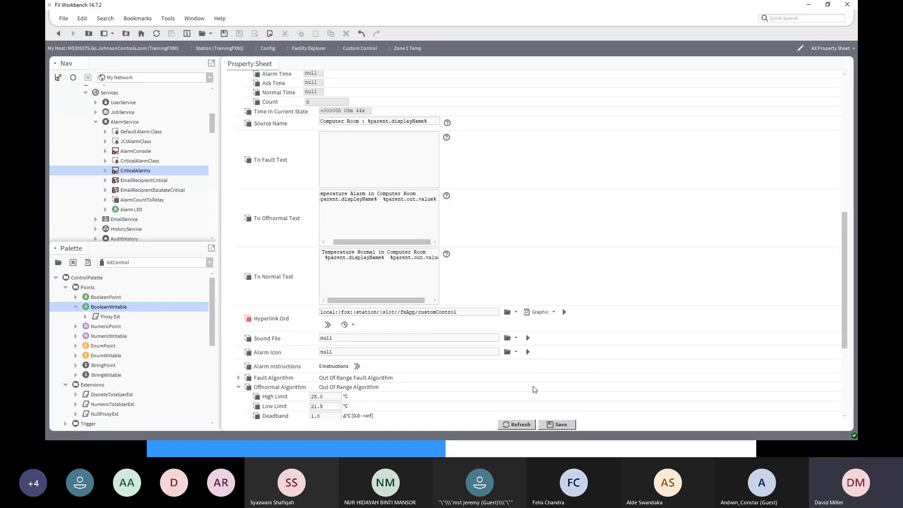
{"action": "left_click", "coordinate": [557, 426]}
Add the alarm instruction "Check Computer Room" to the alarm extension and save the property sheet
{"action": "left_click", "coordinate": [357, 367]}
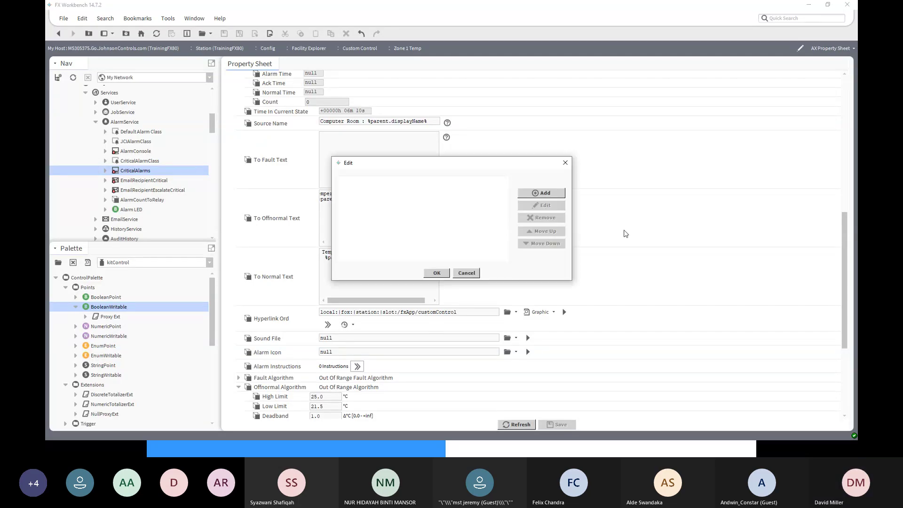
{"action": "left_click", "coordinate": [535, 193]}
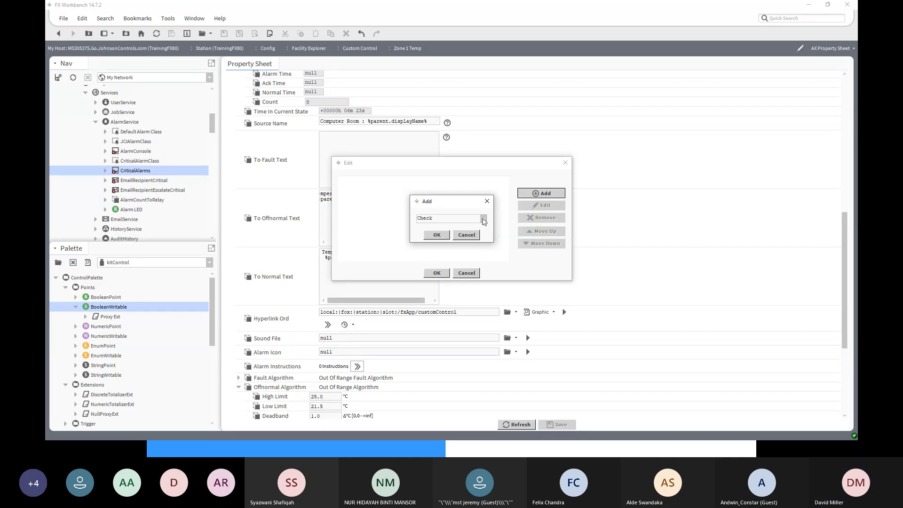
{"action": "type", "text": "p"}
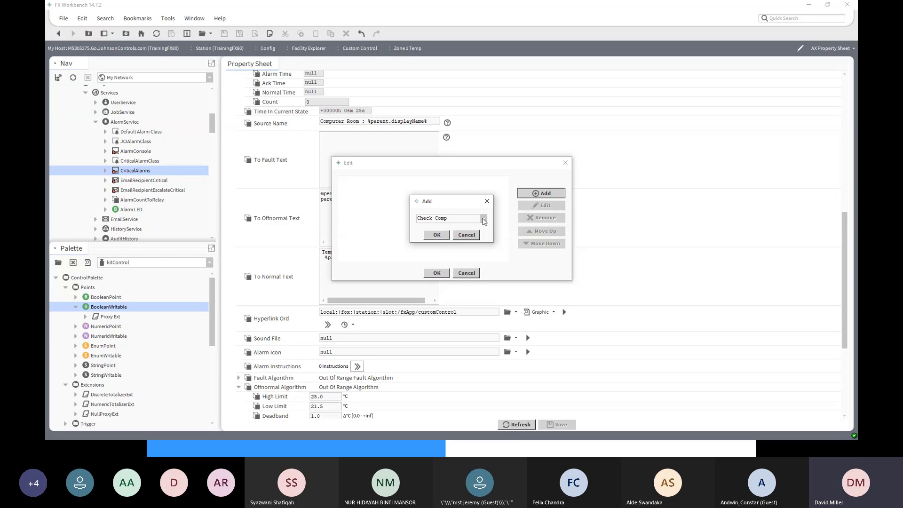
{"action": "type", "text": "uter Room"}
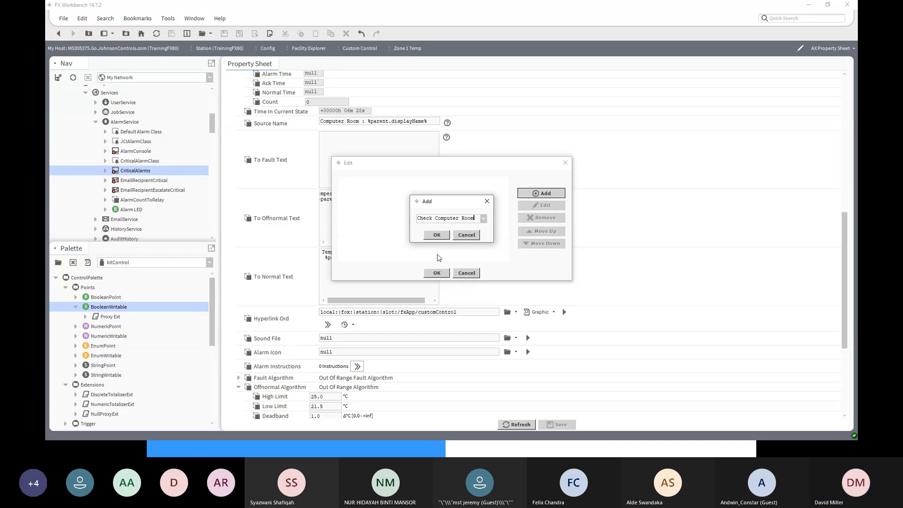
{"action": "left_click", "coordinate": [436, 235]}
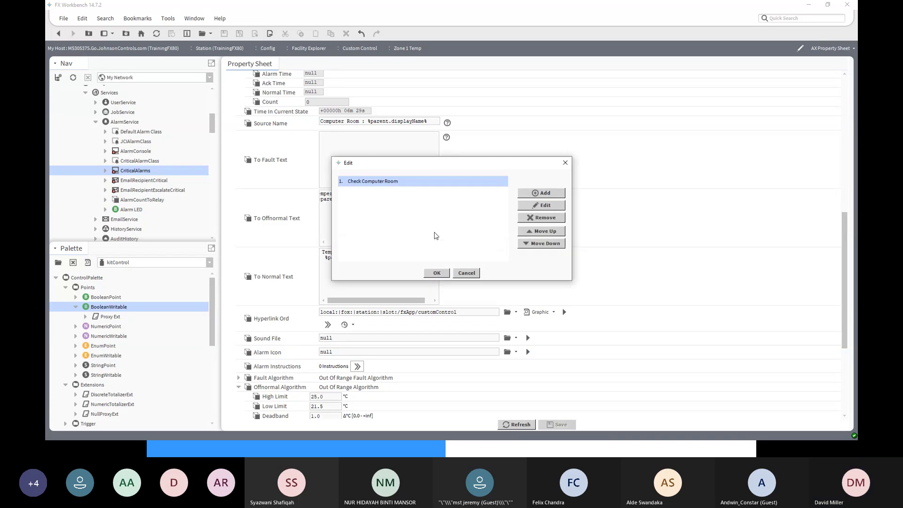
{"action": "left_click", "coordinate": [436, 273]}
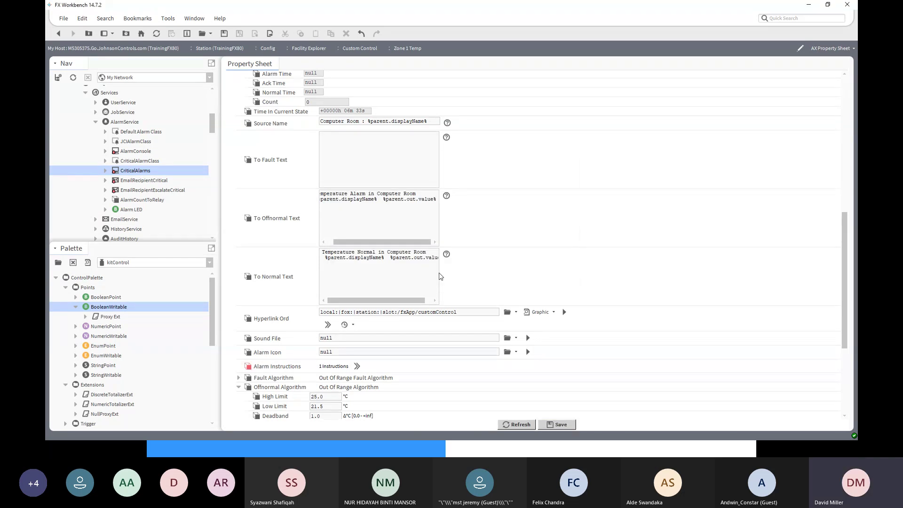
{"action": "left_click", "coordinate": [564, 427]}
Examine the limits and limit texts of the Fault Algorithm and the Offnormal Algorithm
{"action": "scroll", "coordinate": [510, 393], "scroll_direction": "down", "scroll_amount": 2}
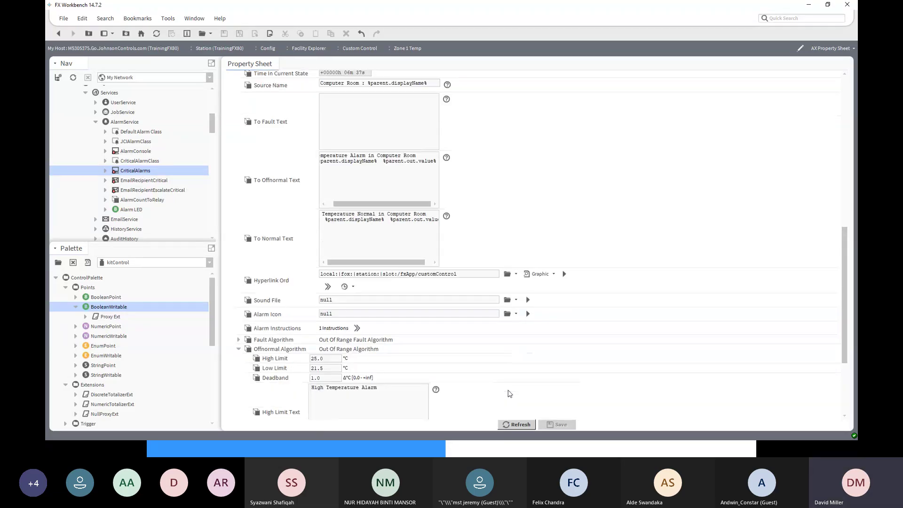
{"action": "left_click", "coordinate": [238, 349]}
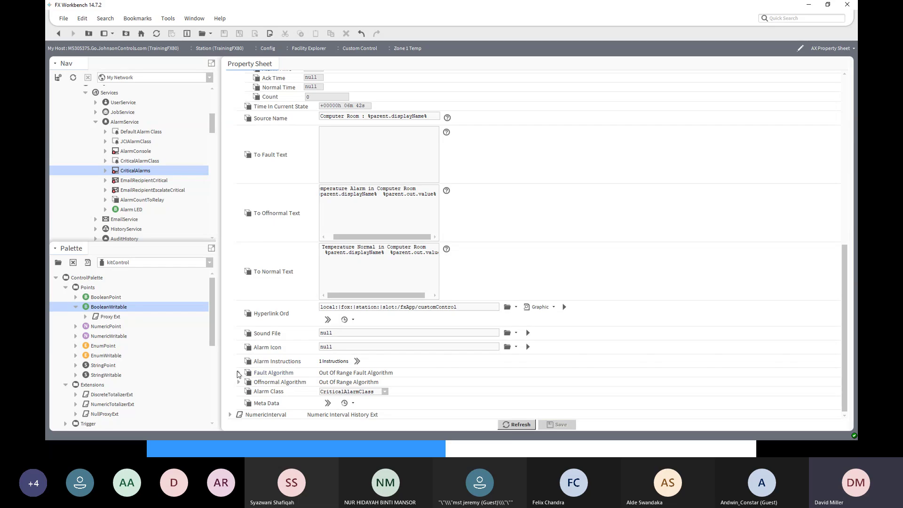
{"action": "left_click", "coordinate": [239, 372]}
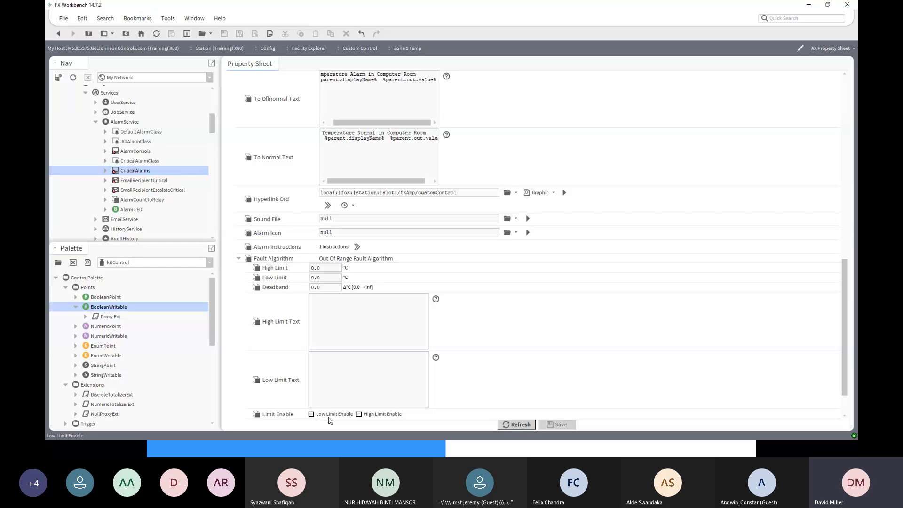
{"action": "left_click", "coordinate": [238, 259]}
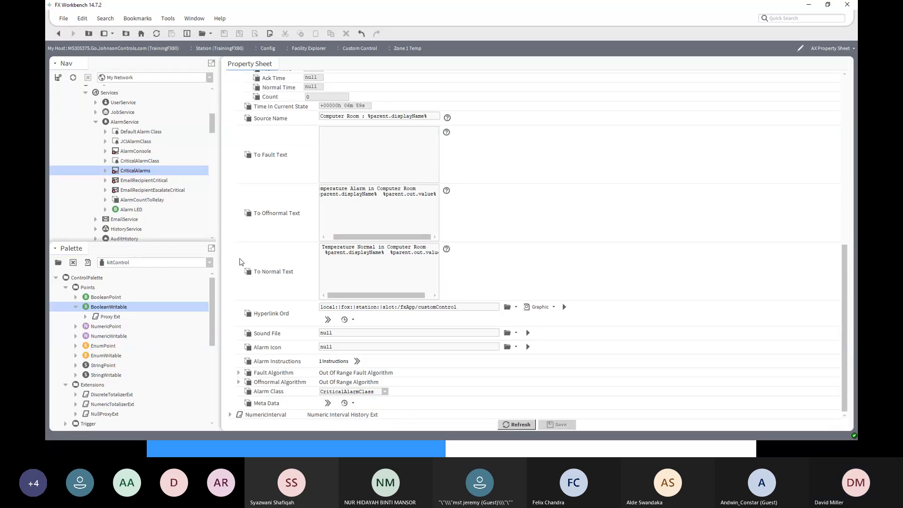
{"action": "left_click", "coordinate": [238, 382]}
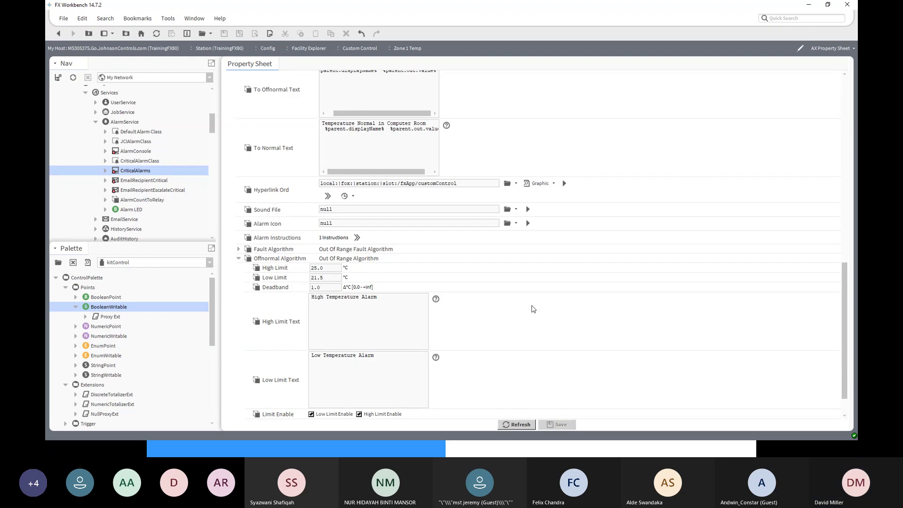
Toggle Low Limit Enable of the Offnormal Algorithm off and back on and save
{"action": "scroll", "coordinate": [533, 308], "scroll_direction": "down", "scroll_amount": 2}
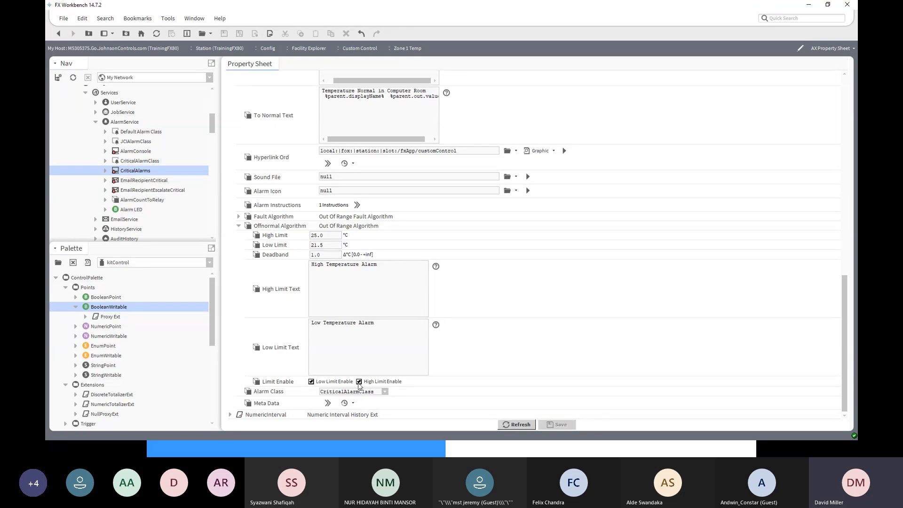
{"action": "left_click", "coordinate": [311, 381]}
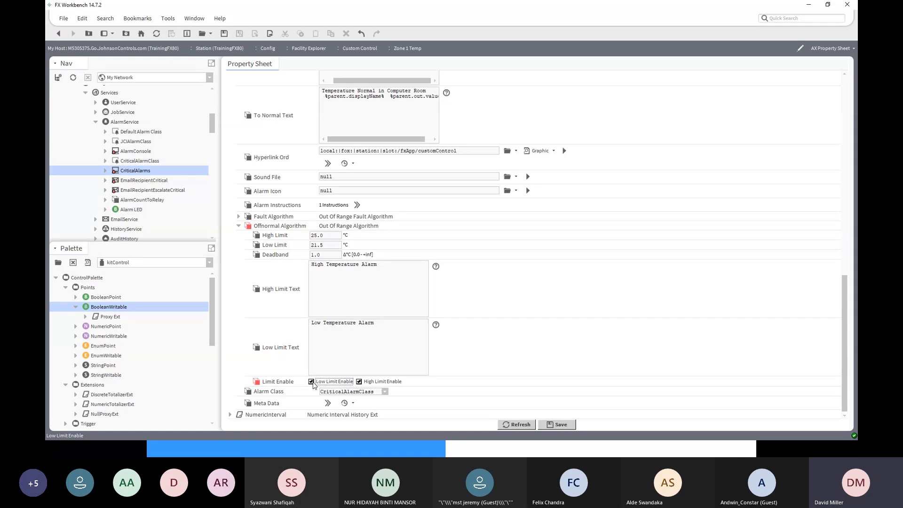
{"action": "left_click", "coordinate": [554, 424]}
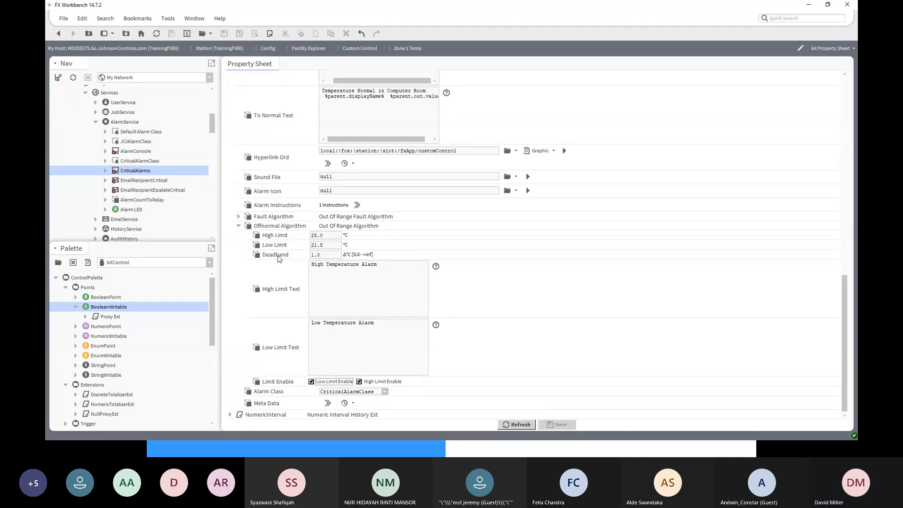
Set the Offnormal Algorithm's High Limit to 24.0 °C and save the property sheet
{"action": "scroll", "coordinate": [371, 245], "scroll_direction": "up", "scroll_amount": 10}
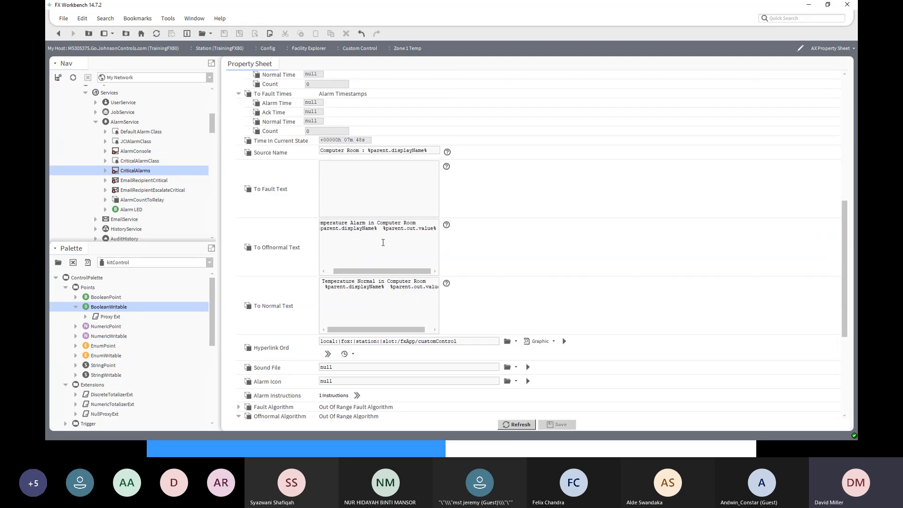
{"action": "scroll", "coordinate": [383, 242], "scroll_direction": "up", "scroll_amount": 5}
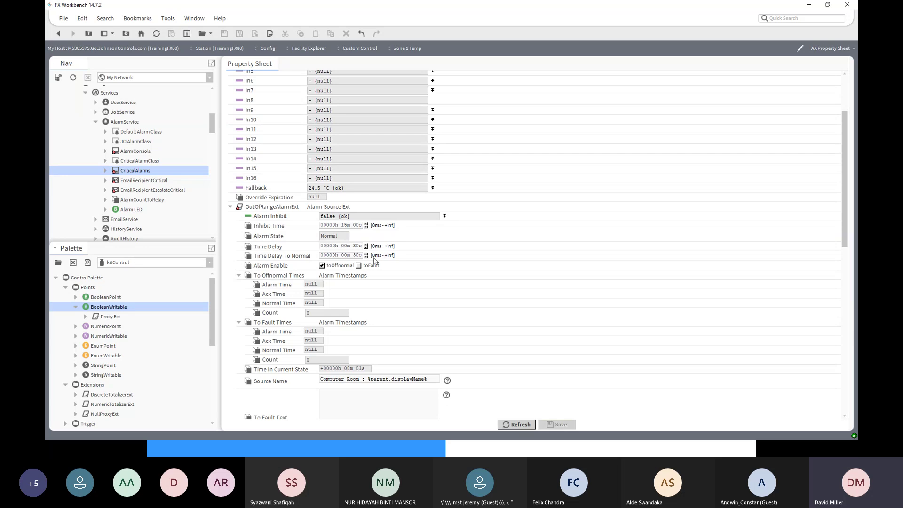
{"action": "scroll", "coordinate": [398, 285], "scroll_direction": "down", "scroll_amount": 3}
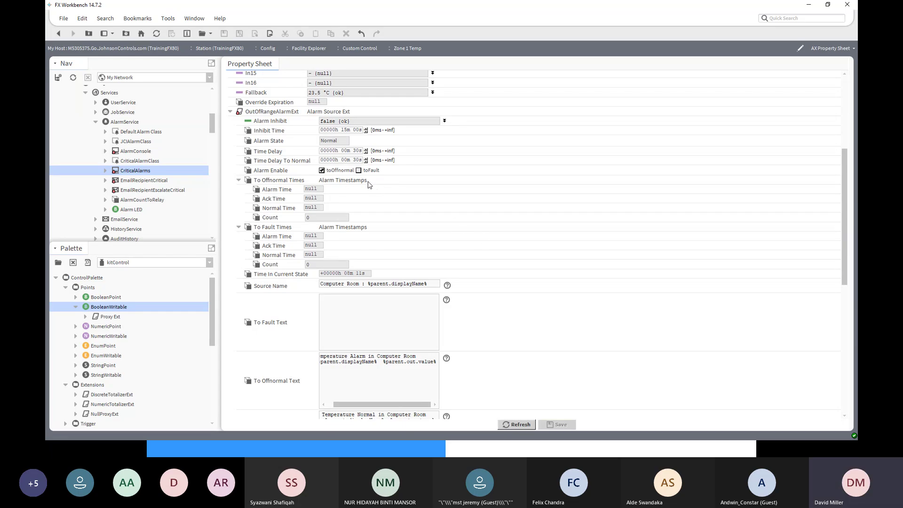
{"action": "scroll", "coordinate": [398, 222], "scroll_direction": "down", "scroll_amount": 7}
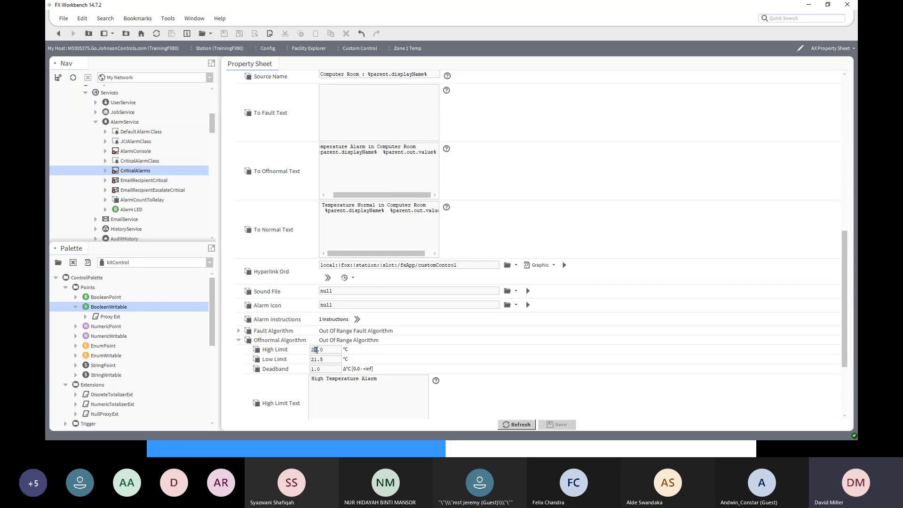
{"action": "type", "text": "4"}
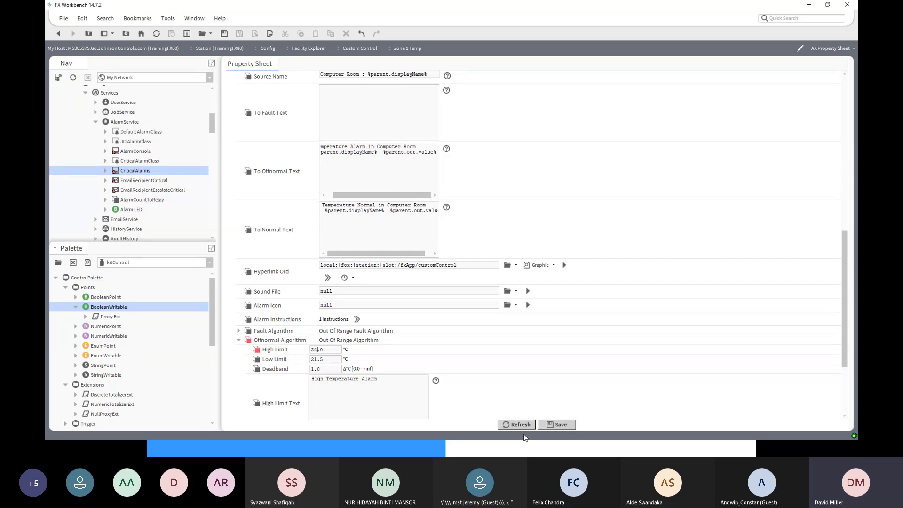
{"action": "left_click", "coordinate": [552, 424]}
Review the Offnormal Algorithm settings and check the Out value, Alarm State and Inhibit Time of Zone 1 Temp
{"action": "scroll", "coordinate": [637, 385], "scroll_direction": "down", "scroll_amount": 3}
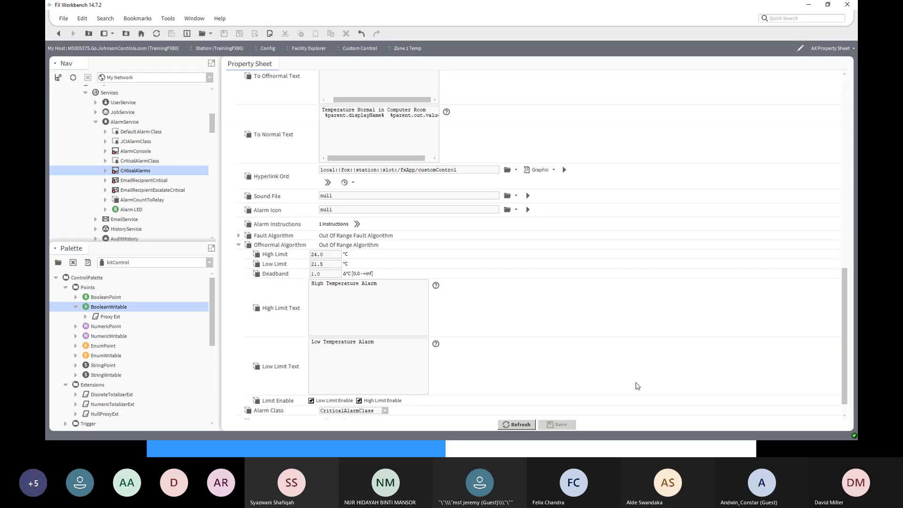
{"action": "scroll", "coordinate": [637, 386], "scroll_direction": "up", "scroll_amount": 8}
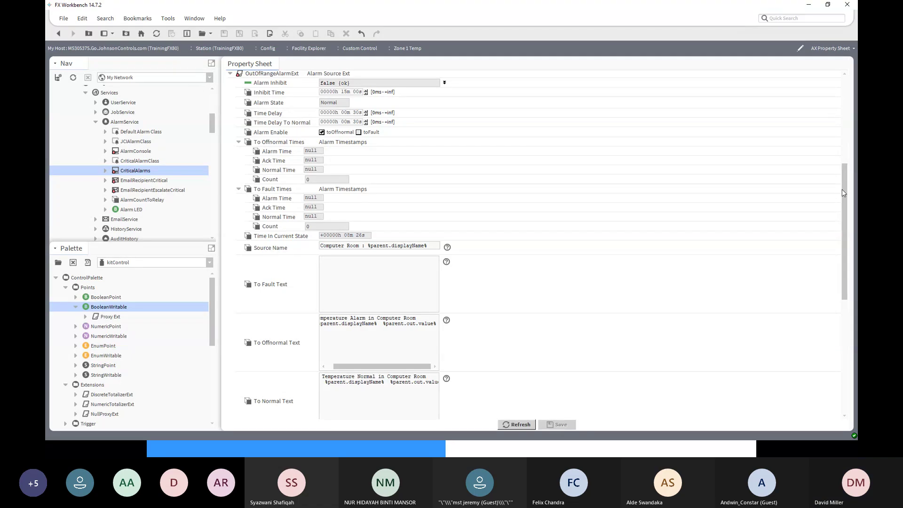
{"action": "left_click_drag", "start_coordinate": [844, 191], "coordinate": [845, 107]}
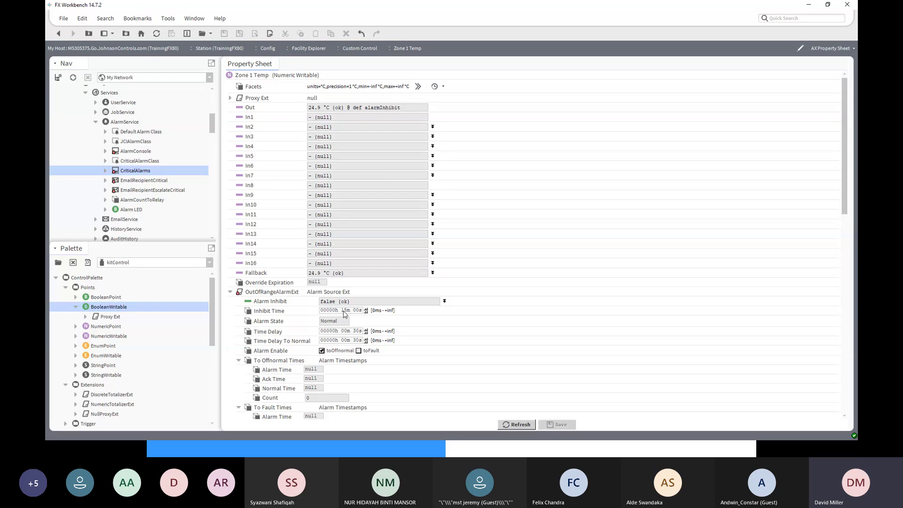
Set the Inhibit Time of OutOfRangeAlarmExt to 00 minutes and save the property sheet
{"action": "left_click", "coordinate": [344, 311]}
{"action": "type", "text": "00"}
{"action": "left_click", "coordinate": [559, 425]}
{"action": "scroll", "coordinate": [382, 315], "scroll_direction": "down", "scroll_amount": 2}
{"action": "scroll", "coordinate": [376, 315], "scroll_direction": "up", "scroll_amount": 2}
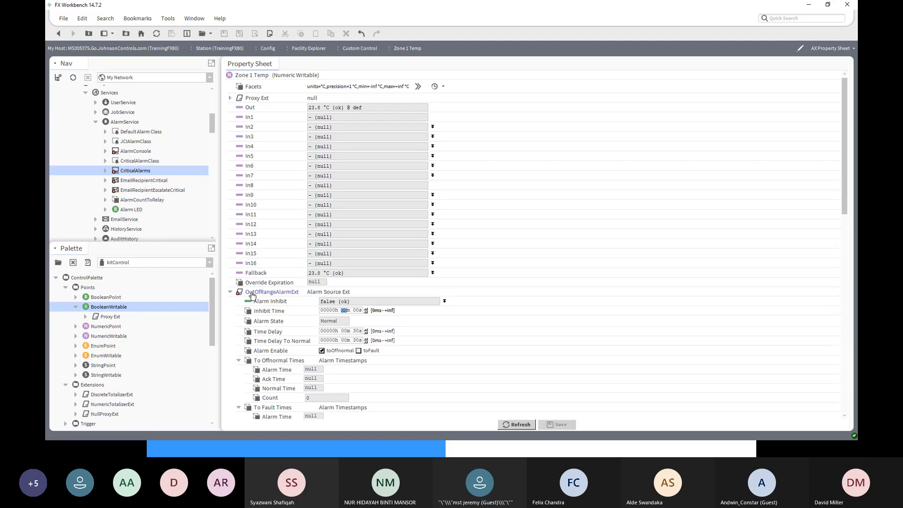
Copy OutOfRangeAlarmExt from Zone 1 Temp and delete the original extension
{"action": "scroll", "coordinate": [525, 350], "scroll_direction": "down", "scroll_amount": 10}
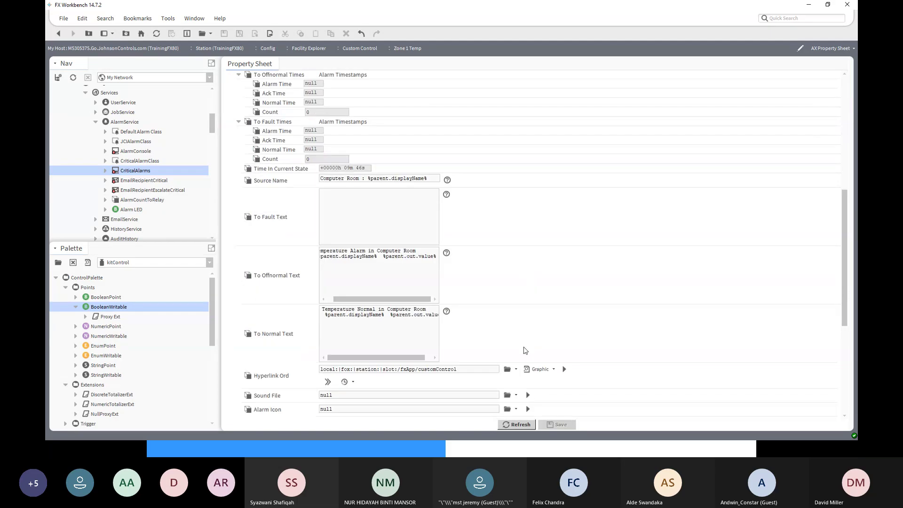
{"action": "scroll", "coordinate": [525, 350], "scroll_direction": "down", "scroll_amount": 4}
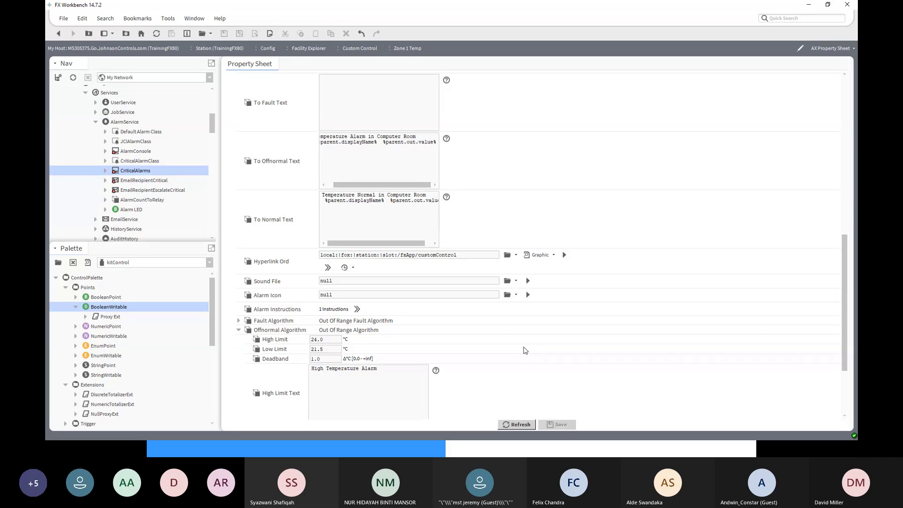
{"action": "scroll", "coordinate": [525, 351], "scroll_direction": "up", "scroll_amount": 9}
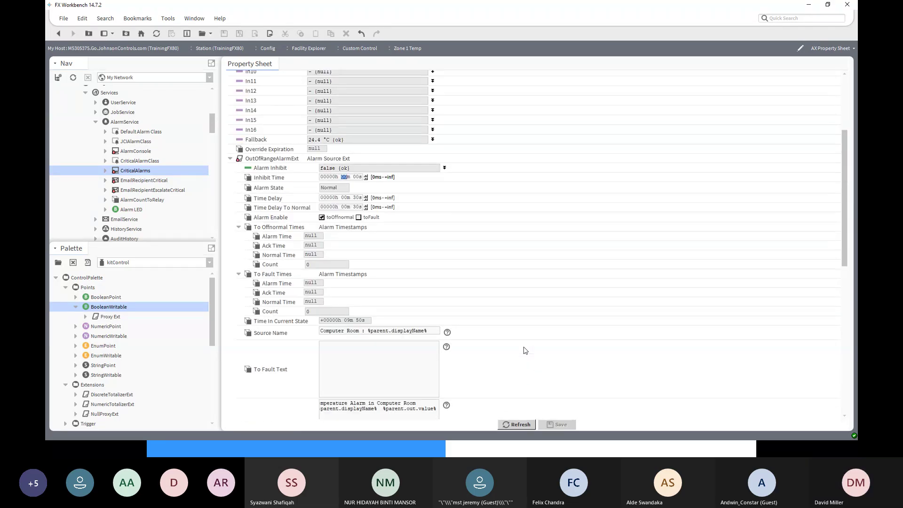
{"action": "scroll", "coordinate": [525, 351], "scroll_direction": "up", "scroll_amount": 1}
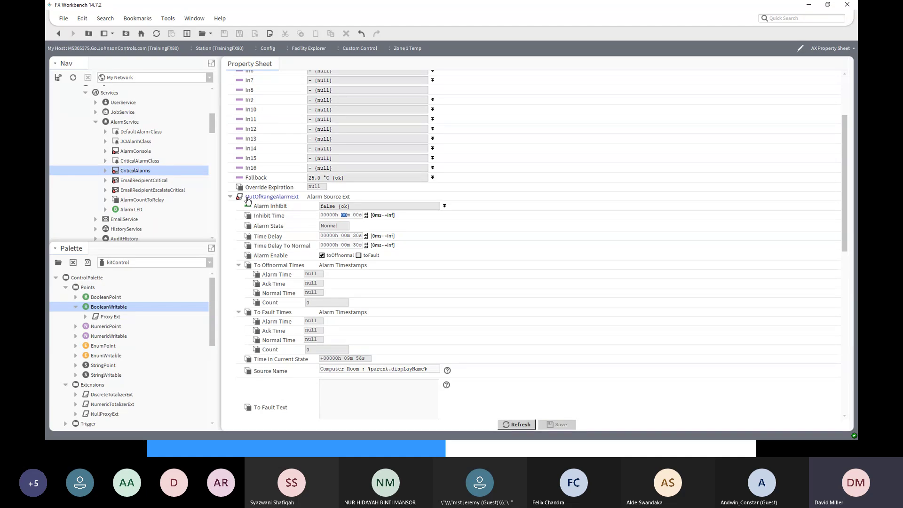
{"action": "right_click", "coordinate": [247, 200]}
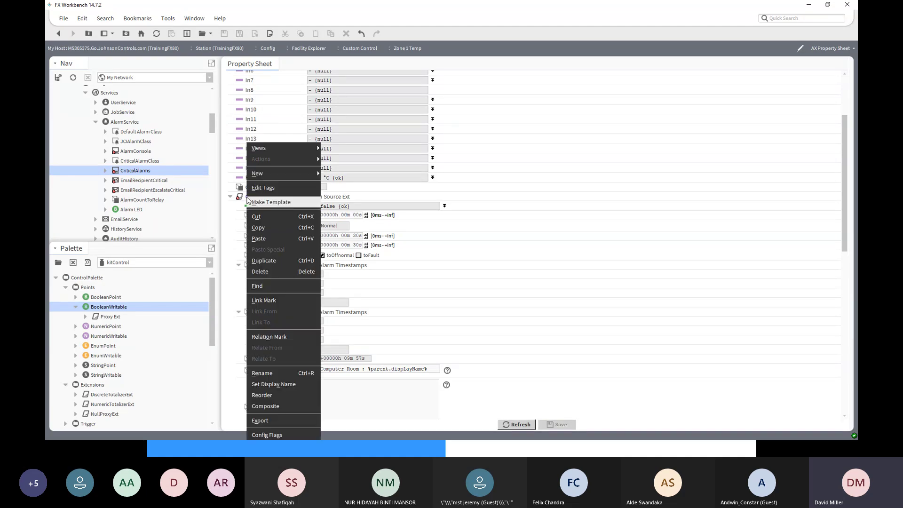
{"action": "left_click", "coordinate": [259, 228]}
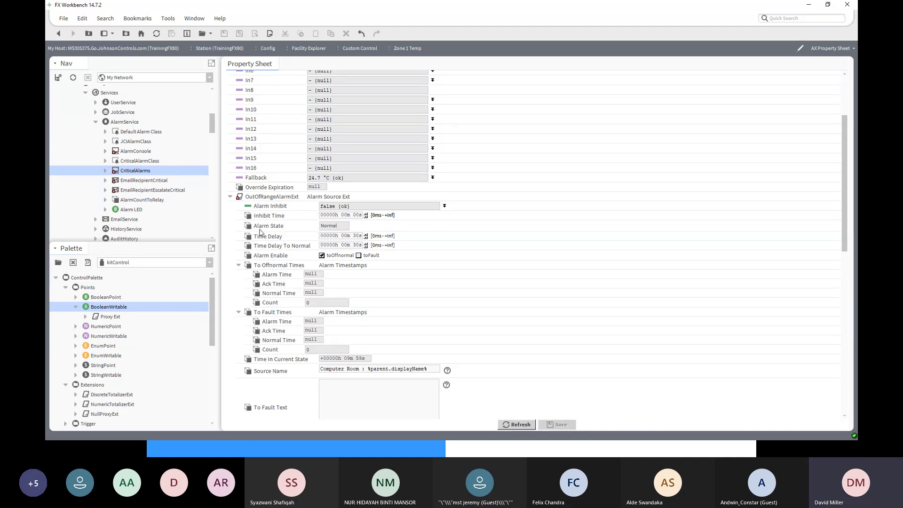
{"action": "right_click", "coordinate": [248, 198]}
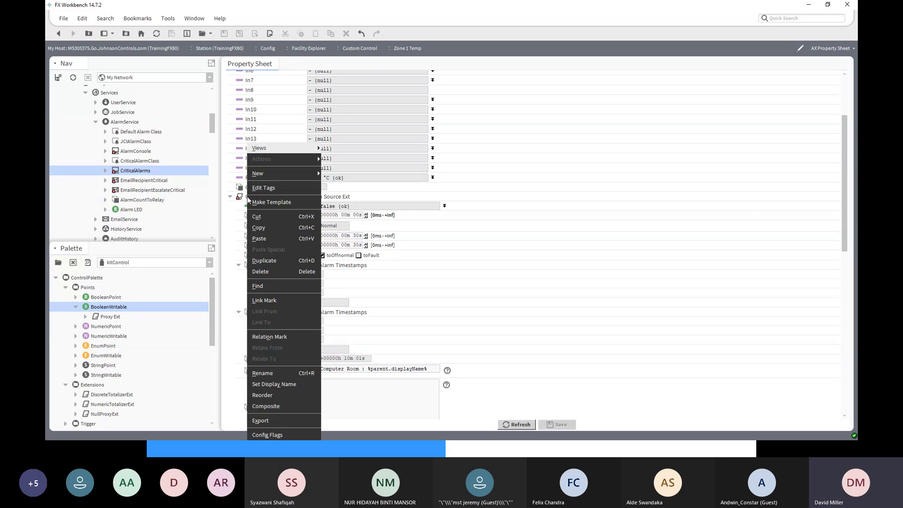
{"action": "left_click", "coordinate": [260, 272]}
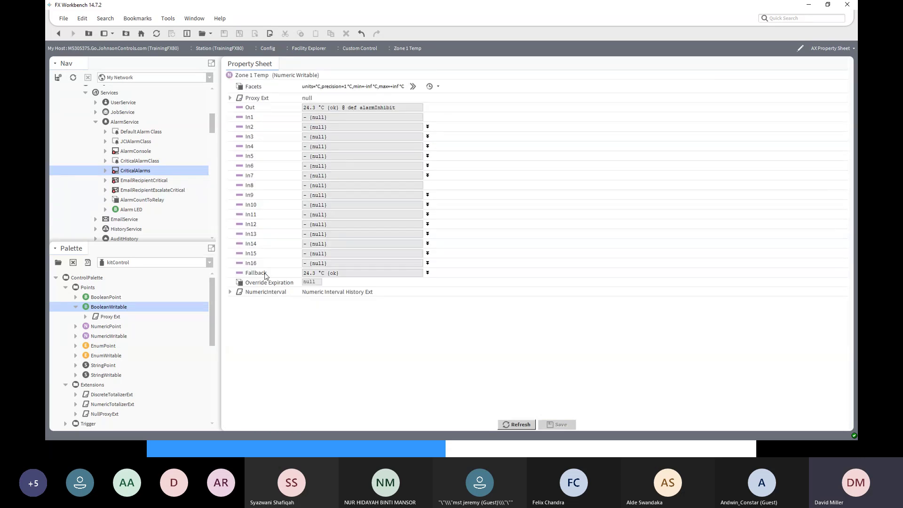
Paste the copied alarm extension into Zone 1 Temp under the name OutOfRangeAlarmExt
{"action": "right_click", "coordinate": [243, 79]}
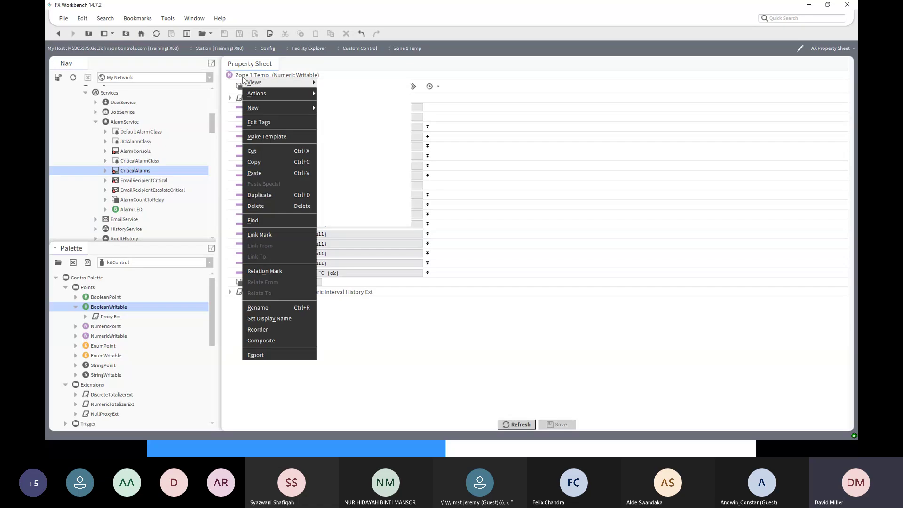
{"action": "left_click", "coordinate": [266, 173]}
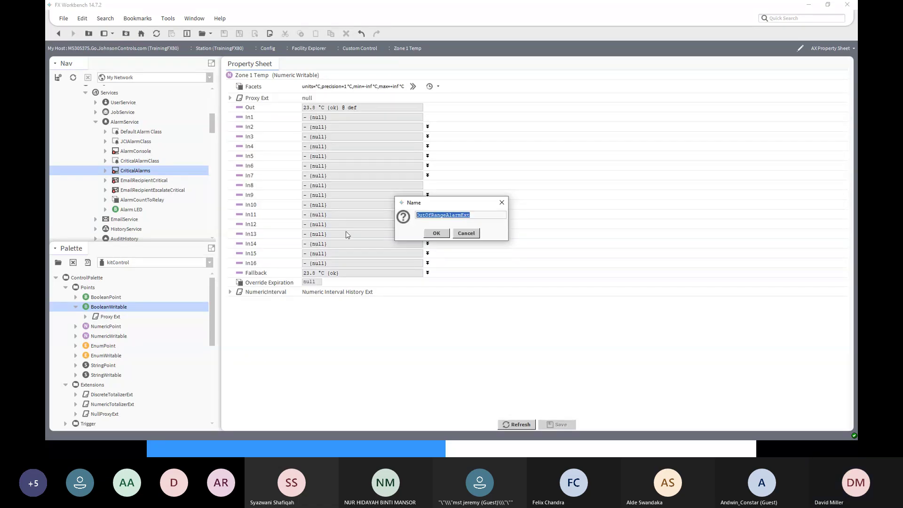
{"action": "left_click", "coordinate": [436, 233]}
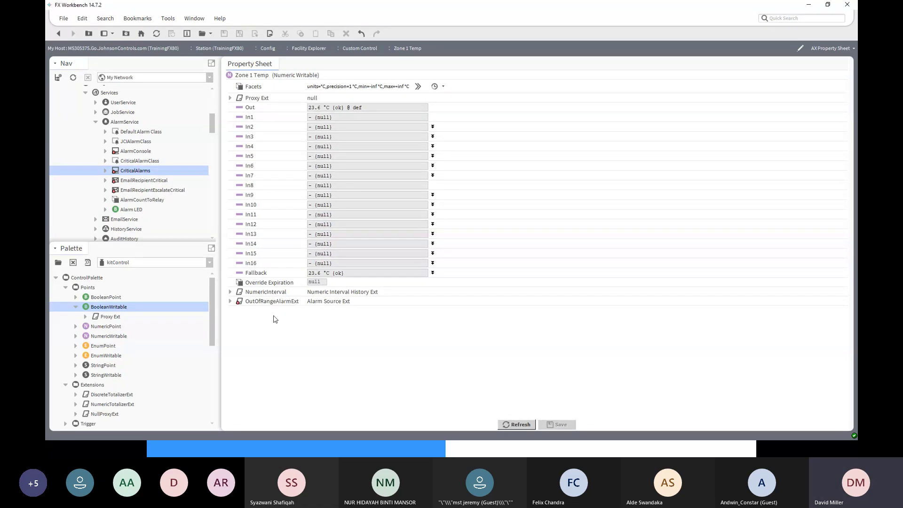
Expand the pasted OutOfRangeAlarmExt and its Offnormal Algorithm and check the delays, source name, alarm texts, hyperlink and limits
{"action": "left_click", "coordinate": [230, 301]}
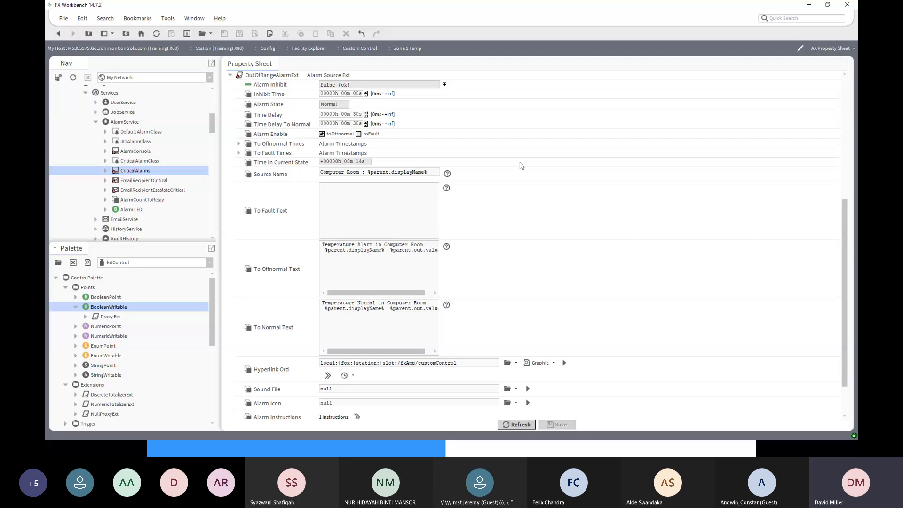
{"action": "scroll", "coordinate": [506, 199], "scroll_direction": "up", "scroll_amount": 1}
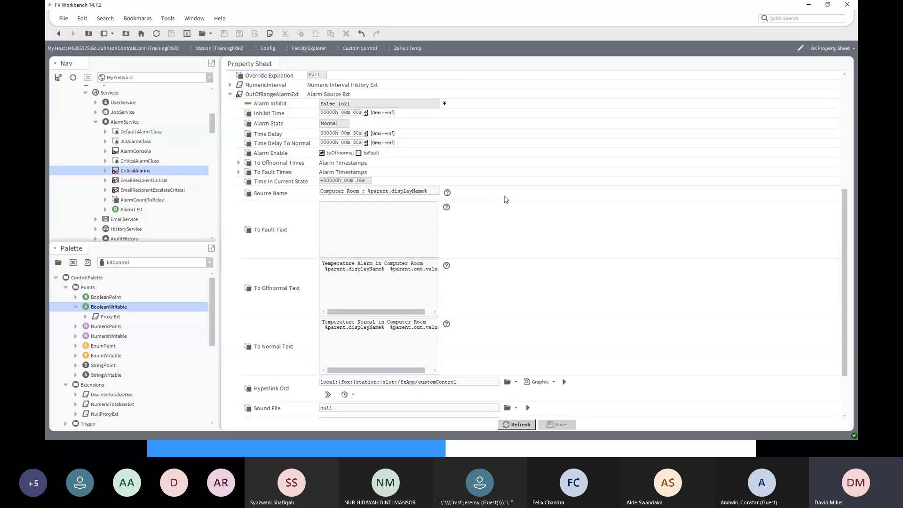
{"action": "scroll", "coordinate": [506, 200], "scroll_direction": "up", "scroll_amount": 2}
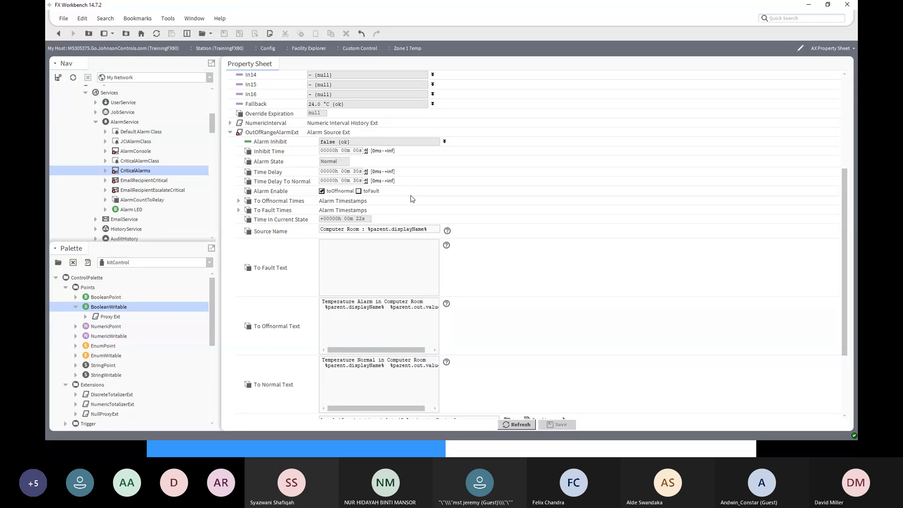
{"action": "scroll", "coordinate": [411, 198], "scroll_direction": "down", "scroll_amount": 5}
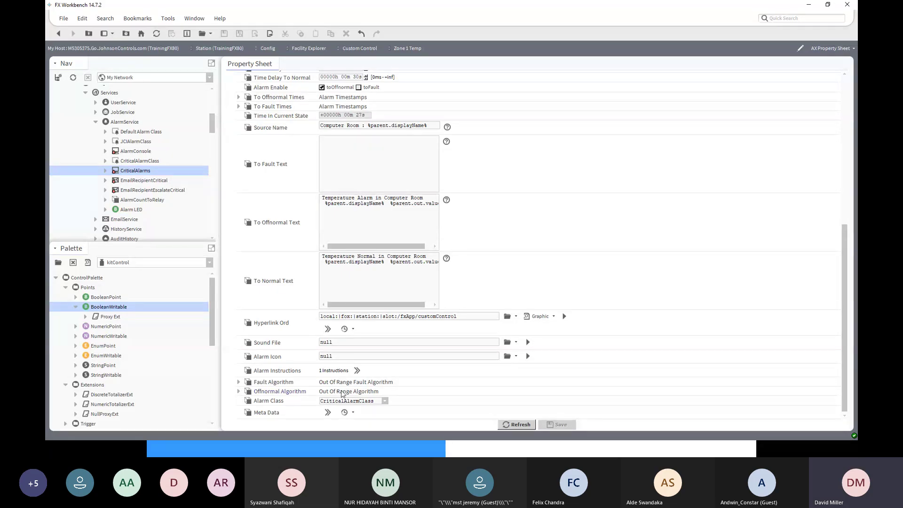
{"action": "left_click", "coordinate": [238, 391]}
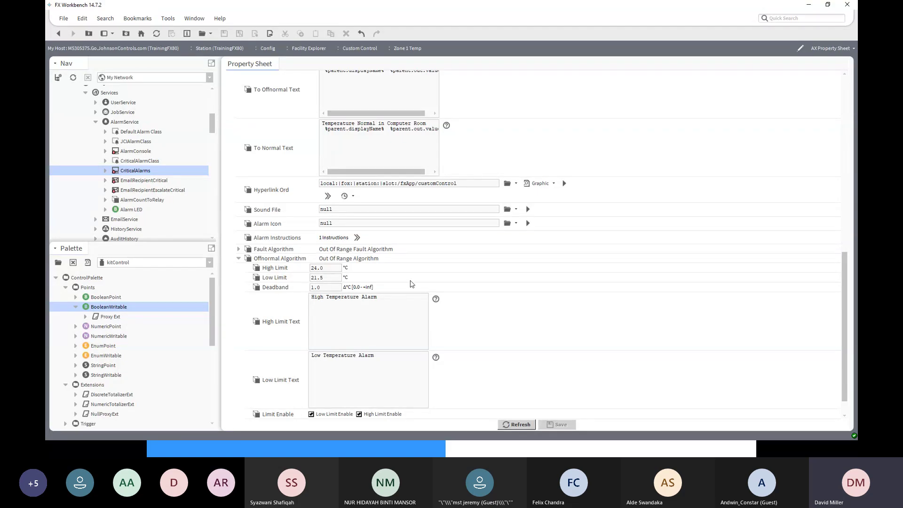
{"action": "scroll", "coordinate": [411, 283], "scroll_direction": "up", "scroll_amount": 9}
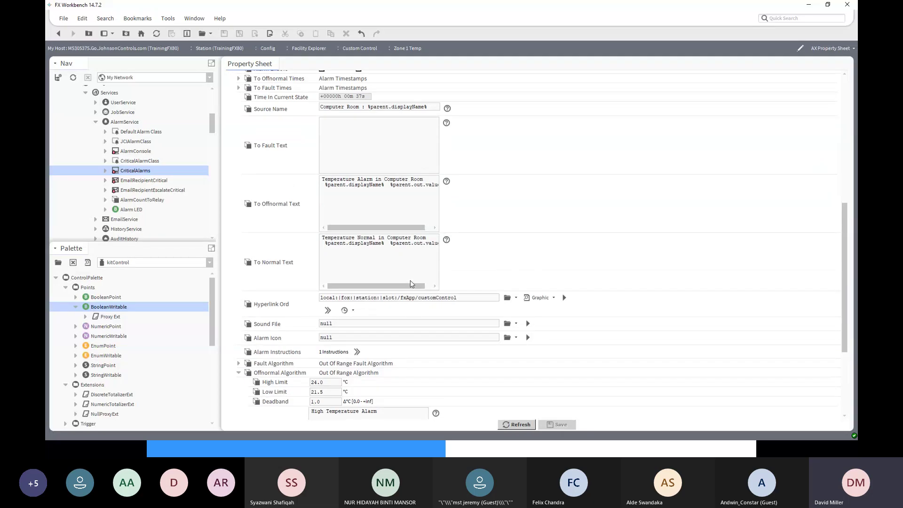
{"action": "scroll", "coordinate": [411, 283], "scroll_direction": "up", "scroll_amount": 2}
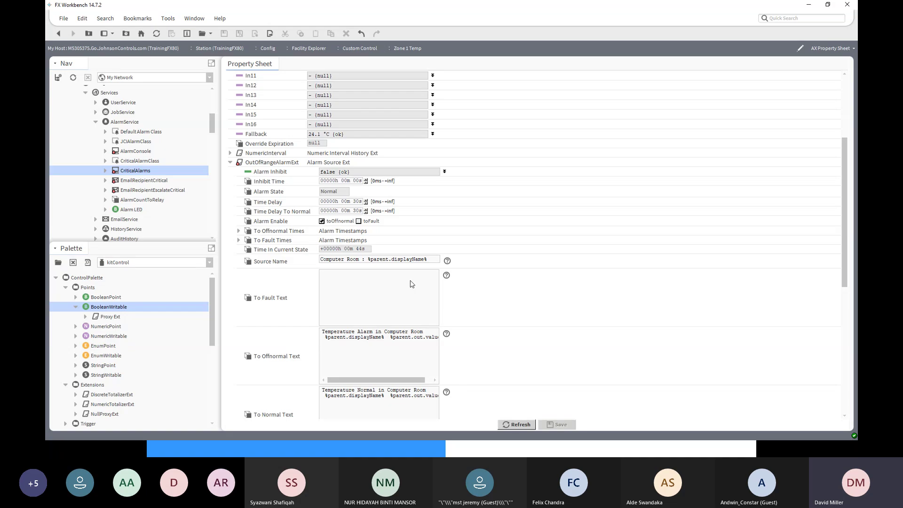
{"action": "scroll", "coordinate": [410, 283], "scroll_direction": "up", "scroll_amount": 4}
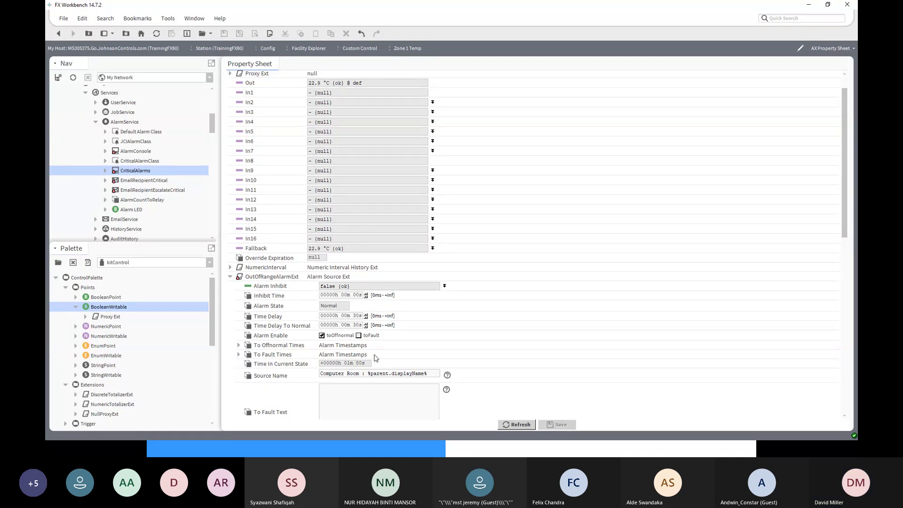
{"action": "scroll", "coordinate": [376, 358], "scroll_direction": "down", "scroll_amount": 1}
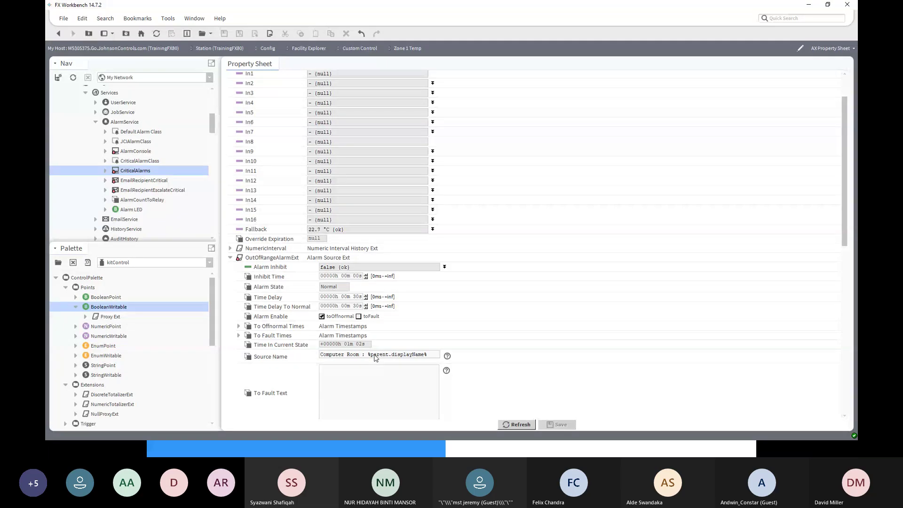
{"action": "scroll", "coordinate": [376, 358], "scroll_direction": "down", "scroll_amount": 1}
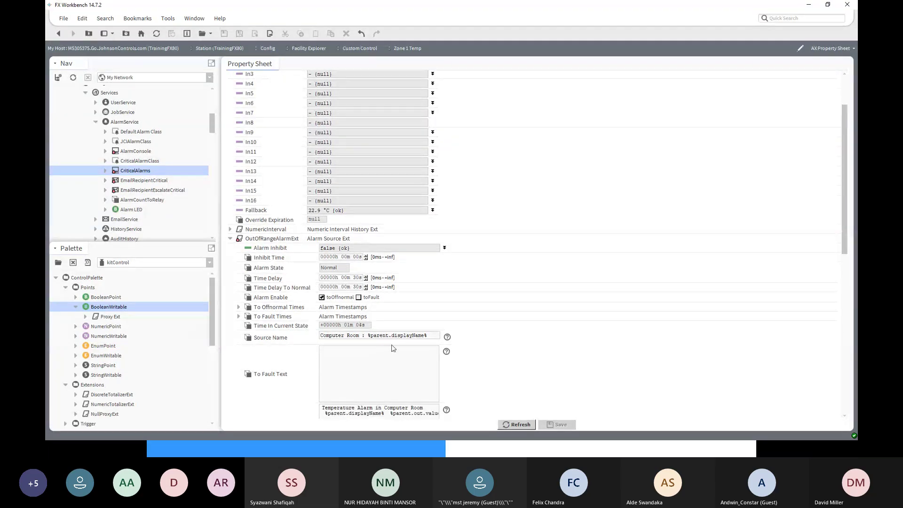
{"action": "scroll", "coordinate": [426, 348], "scroll_direction": "down", "scroll_amount": 3}
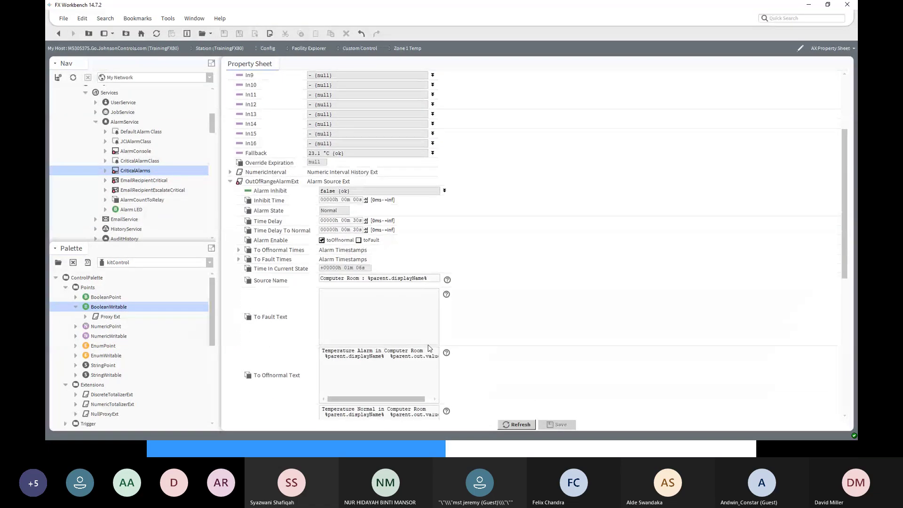
{"action": "scroll", "coordinate": [427, 348], "scroll_direction": "down", "scroll_amount": 6}
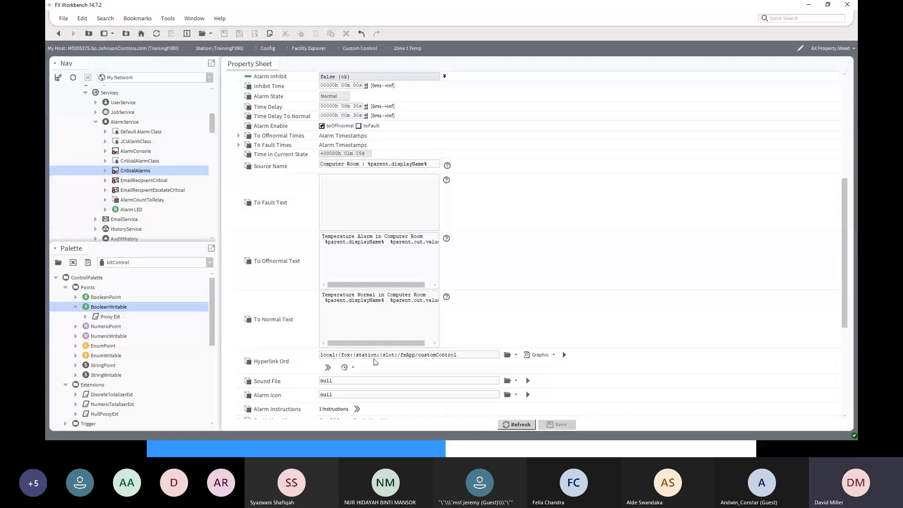
Change the alarm extension's Source Name to "Computer Room 1 : %parent.displayName%" and save
{"action": "scroll", "coordinate": [375, 360], "scroll_direction": "up", "scroll_amount": 4}
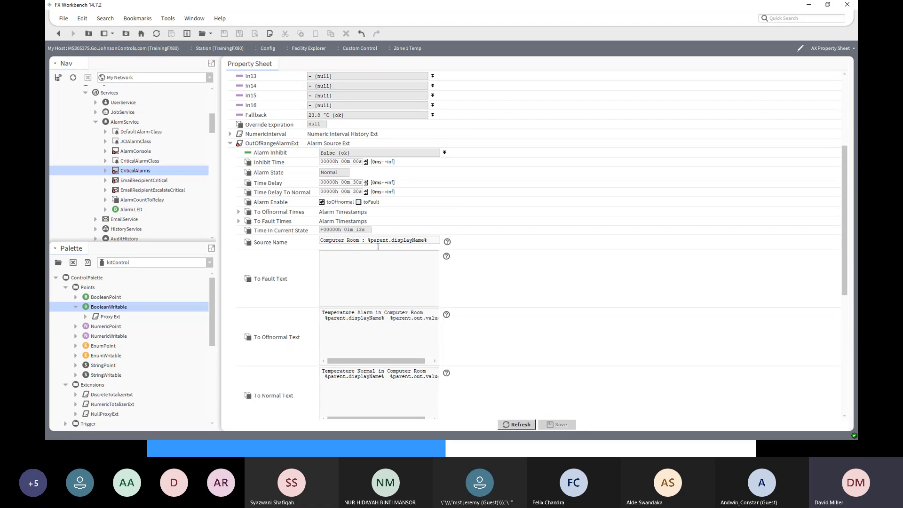
{"action": "left_click", "coordinate": [360, 240]}
{"action": "type", "text": "1"}
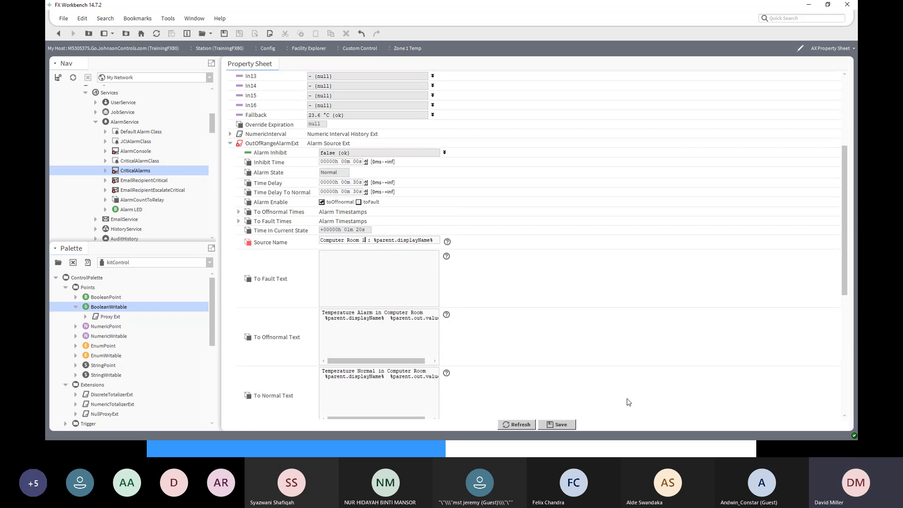
{"action": "left_click", "coordinate": [560, 424]}
{"action": "scroll", "coordinate": [541, 254], "scroll_direction": "up", "scroll_amount": 3}
{"action": "scroll", "coordinate": [543, 253], "scroll_direction": "up", "scroll_amount": 2}
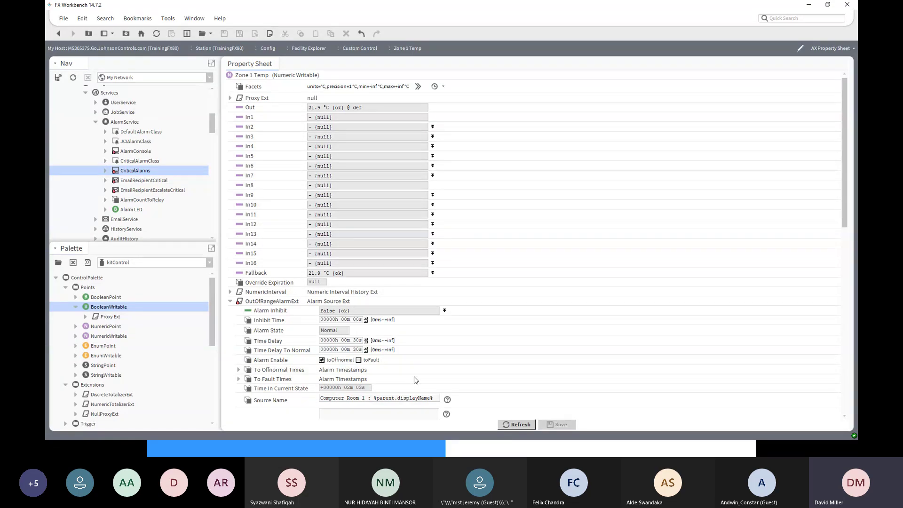
Set the Offnormal Algorithm's High Limit to 23.5 °C, save, and check the point's Out value and Alarm State
{"action": "scroll", "coordinate": [388, 393], "scroll_direction": "down", "scroll_amount": 6}
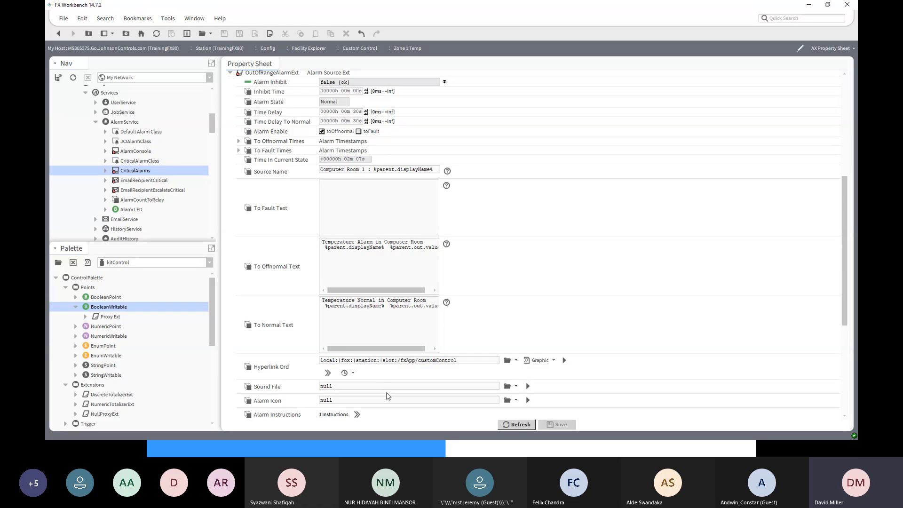
{"action": "scroll", "coordinate": [388, 393], "scroll_direction": "down", "scroll_amount": 3}
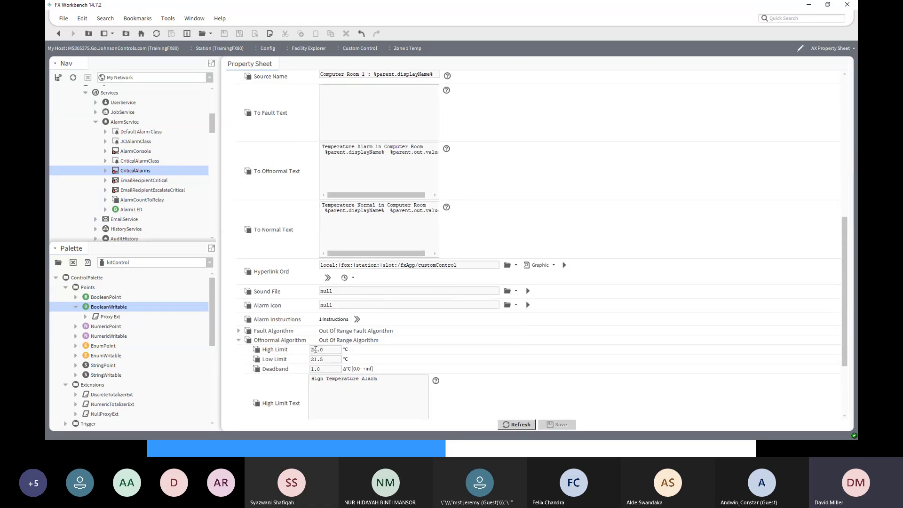
{"action": "left_click_drag", "start_coordinate": [311, 349], "coordinate": [329, 350]}
{"action": "type", "text": "23.5"}
{"action": "left_click", "coordinate": [558, 424]}
{"action": "scroll", "coordinate": [622, 211], "scroll_direction": "up", "scroll_amount": 10}
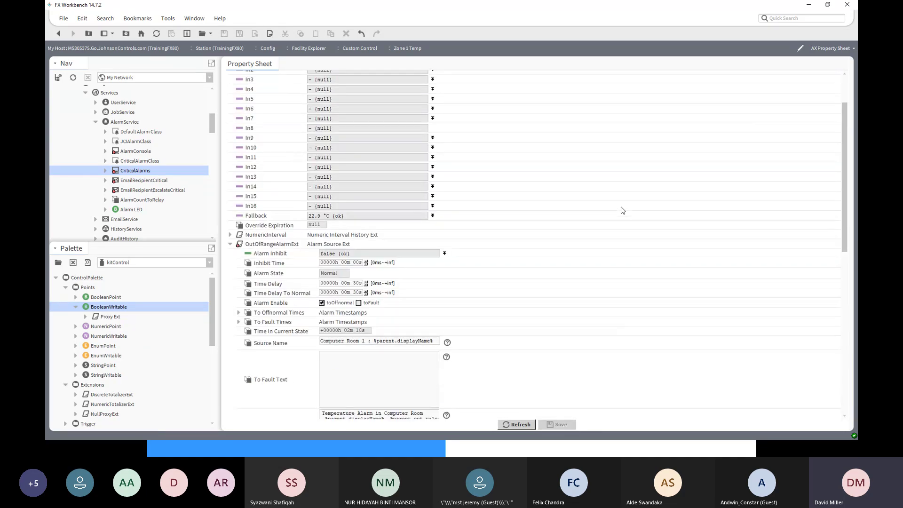
{"action": "scroll", "coordinate": [599, 321], "scroll_direction": "up", "scroll_amount": 1}
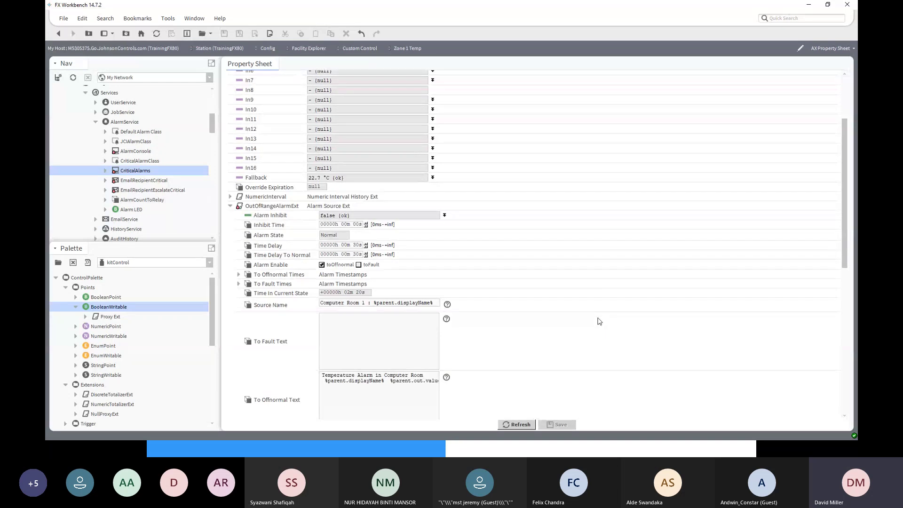
{"action": "scroll", "coordinate": [599, 321], "scroll_direction": "up", "scroll_amount": 2}
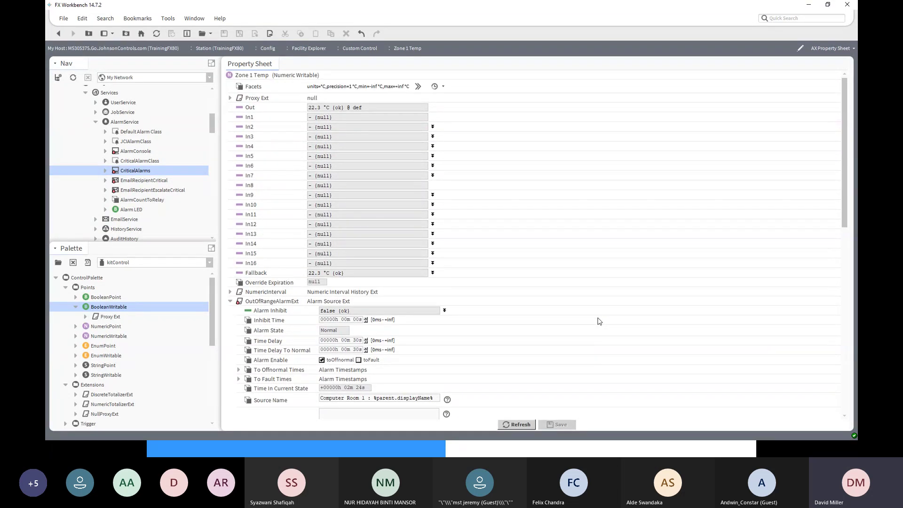
Set the Offnormal Algorithm's High Limit to 22.5 °C and Low Limit to 21.0 °C and save the property sheet
{"action": "scroll", "coordinate": [599, 321], "scroll_direction": "down", "scroll_amount": 4}
{"action": "scroll", "coordinate": [600, 321], "scroll_direction": "down", "scroll_amount": 5}
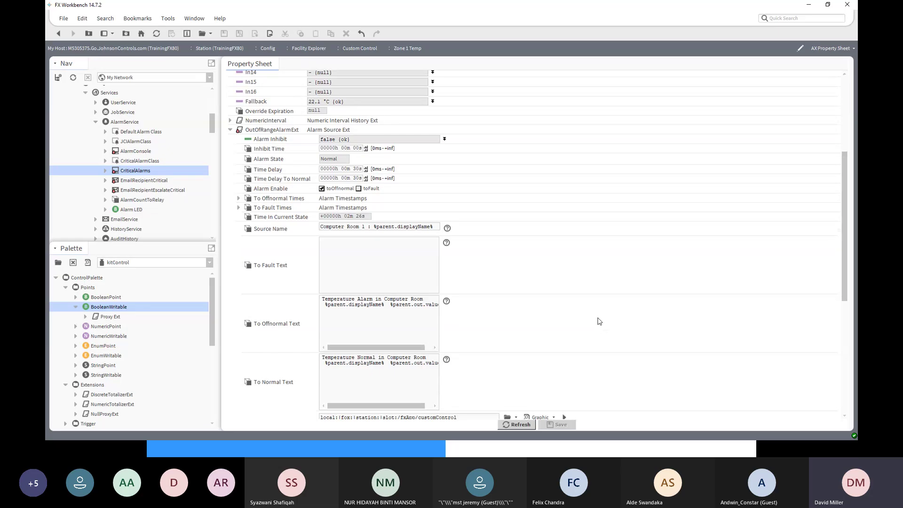
{"action": "scroll", "coordinate": [599, 322], "scroll_direction": "down", "scroll_amount": 8}
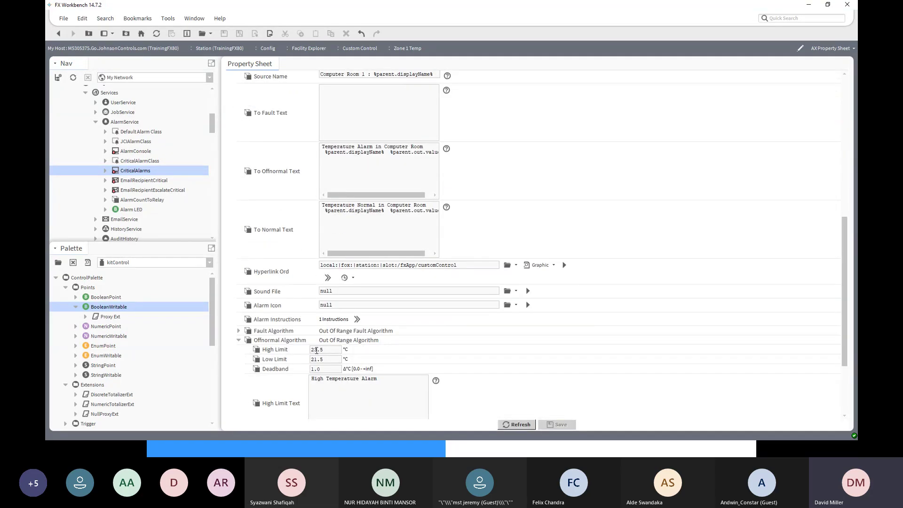
{"action": "left_click_drag", "start_coordinate": [314, 350], "coordinate": [317, 350]}
{"action": "type", "text": "2"}
{"action": "left_click_drag", "start_coordinate": [320, 360], "coordinate": [324, 360]}
{"action": "type", "text": "0"}
{"action": "left_click", "coordinate": [560, 424]}
{"action": "scroll", "coordinate": [581, 351], "scroll_direction": "up", "scroll_amount": 6}
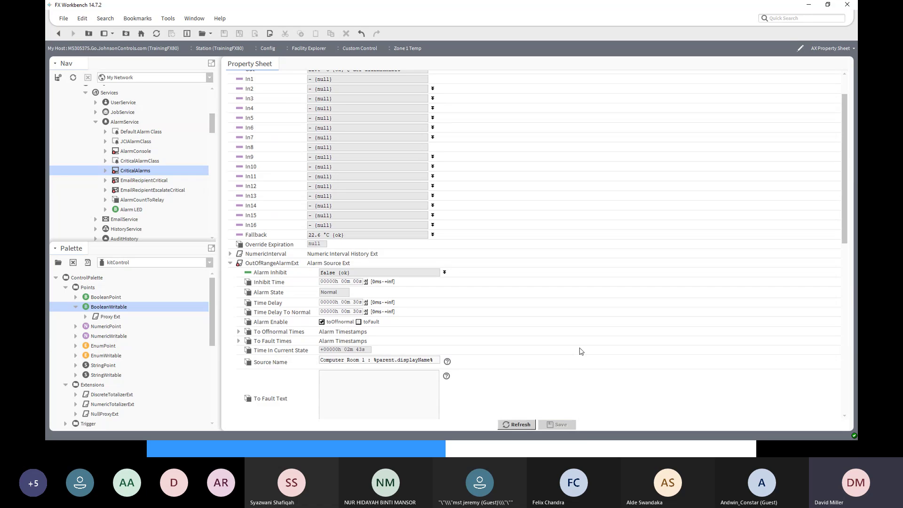
Review Zone 1 Temp's alarm extension settings and open the wire sheet of the Custom Control folder
{"action": "scroll", "coordinate": [581, 351], "scroll_direction": "up", "scroll_amount": 1}
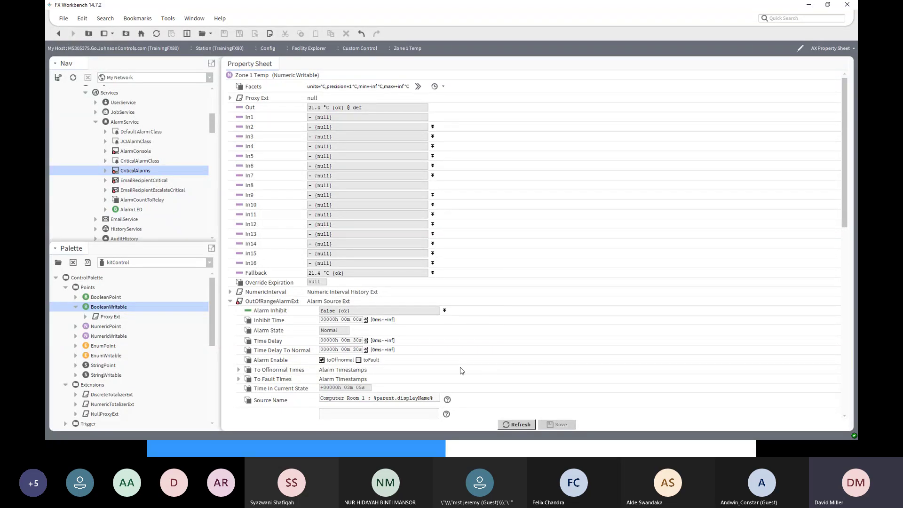
{"action": "scroll", "coordinate": [460, 370], "scroll_direction": "down", "scroll_amount": 3}
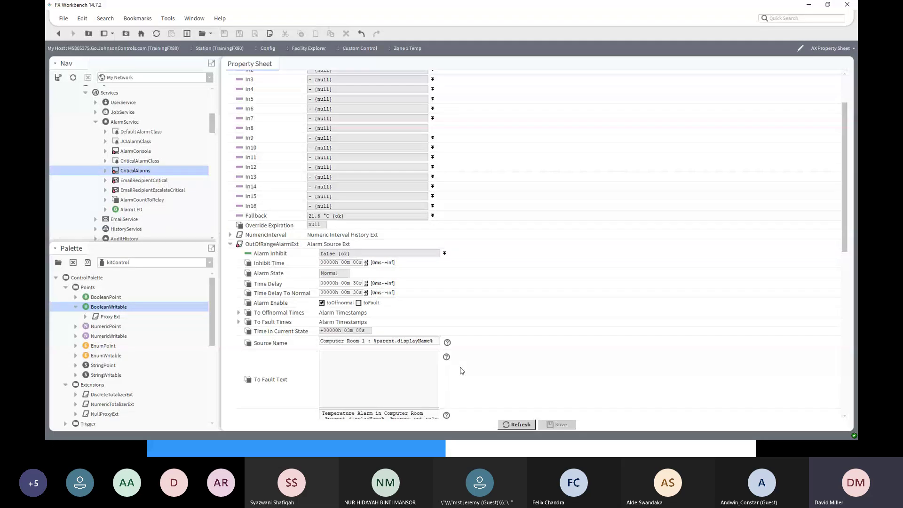
{"action": "scroll", "coordinate": [460, 371], "scroll_direction": "down", "scroll_amount": 2}
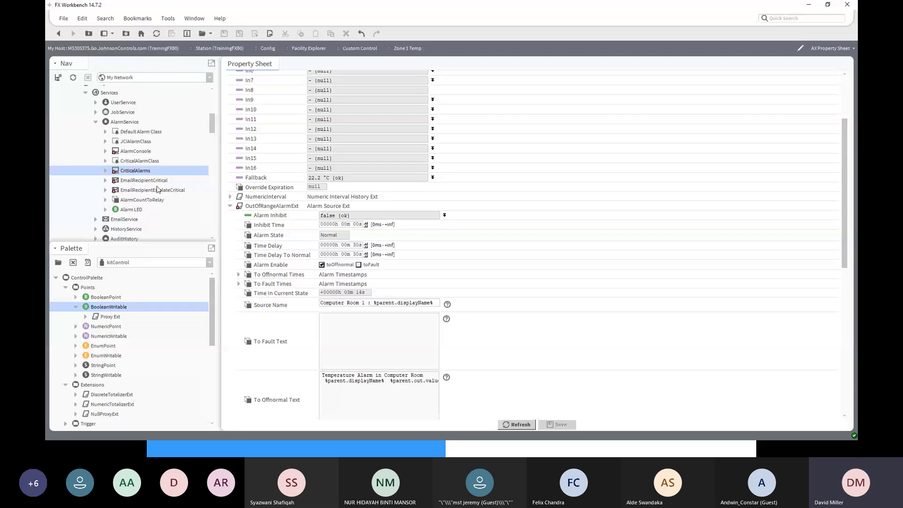
{"action": "scroll", "coordinate": [192, 214], "scroll_direction": "down", "scroll_amount": 10}
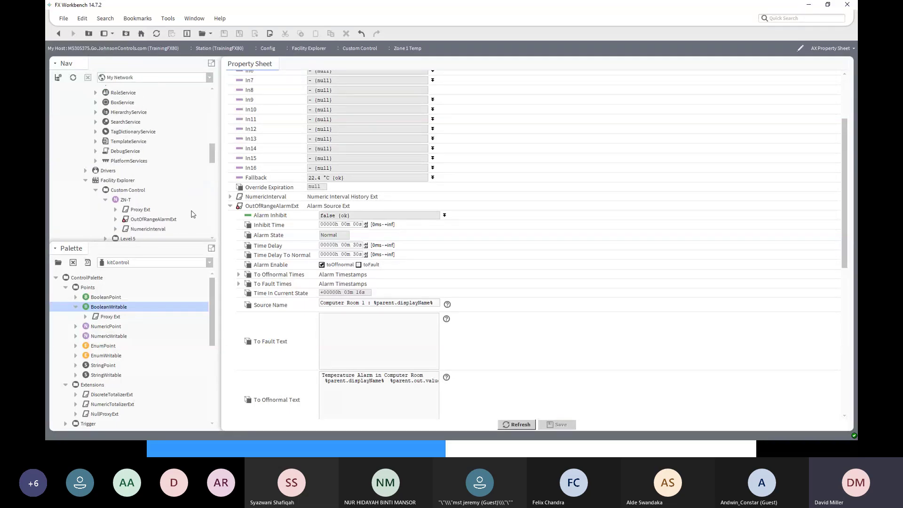
{"action": "scroll", "coordinate": [192, 214], "scroll_direction": "down", "scroll_amount": 5}
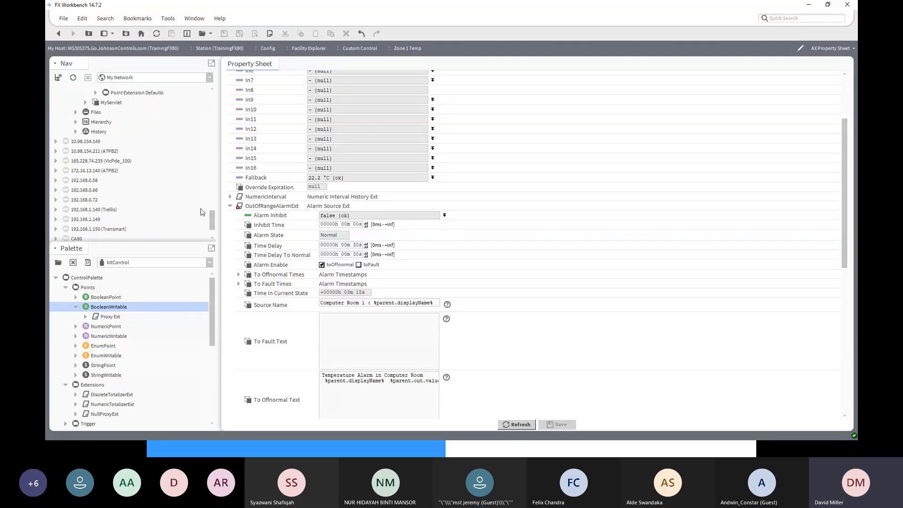
{"action": "left_click", "coordinate": [363, 48]}
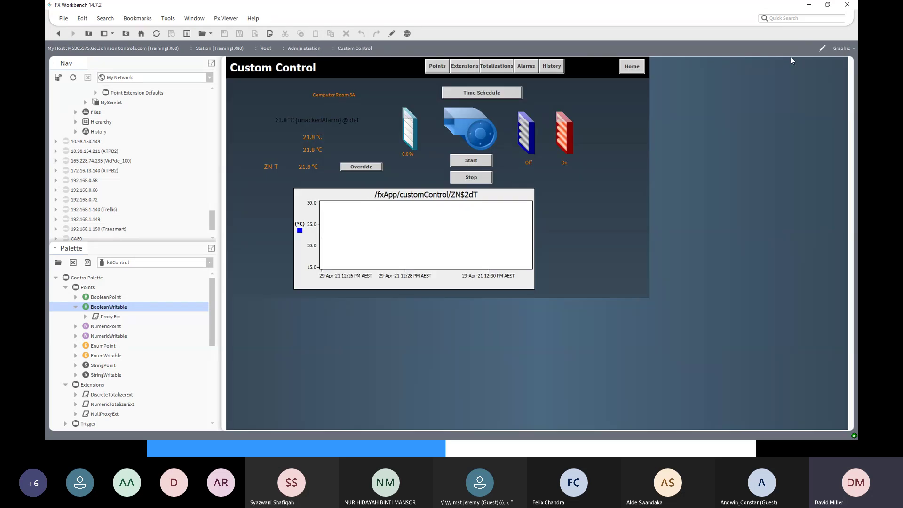
{"action": "left_click", "coordinate": [842, 49]}
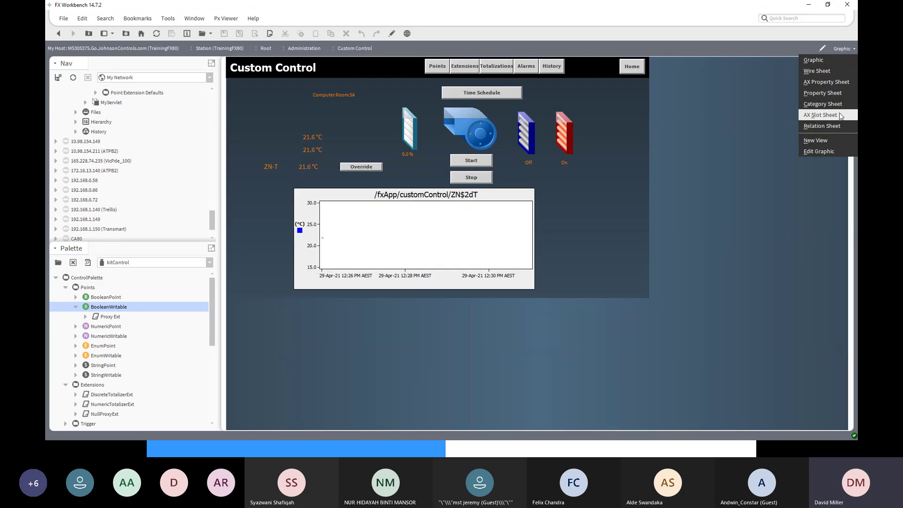
{"action": "left_click", "coordinate": [825, 71]}
{"action": "scroll", "coordinate": [610, 325], "scroll_direction": "down", "scroll_amount": 3}
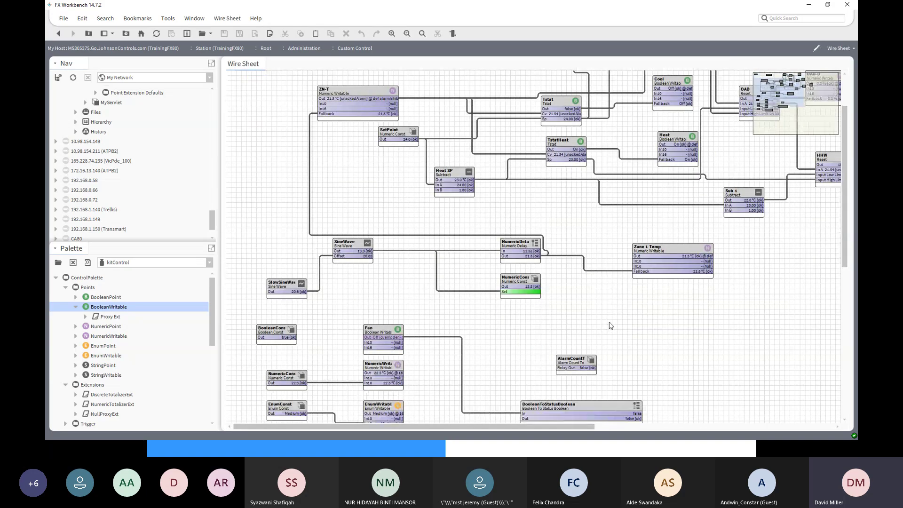
{"action": "scroll", "coordinate": [610, 325], "scroll_direction": "down", "scroll_amount": 3}
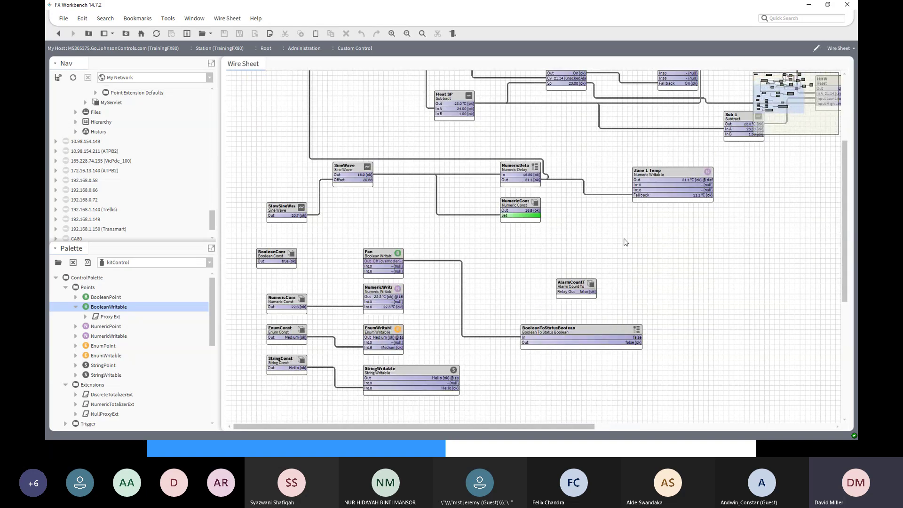
Duplicate the Zone 1 Temp point as "Zone 2 Temp" and place the copy directly below the original
{"action": "left_click", "coordinate": [671, 171]}
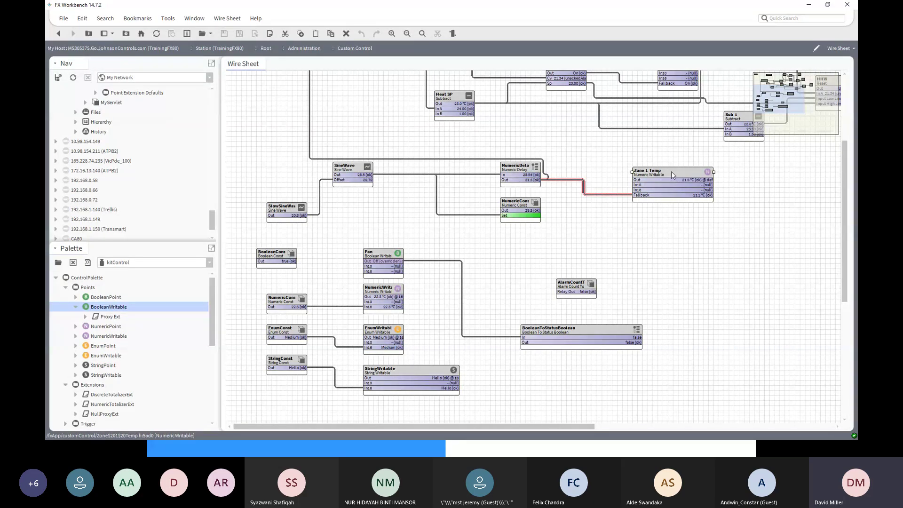
{"action": "right_click", "coordinate": [670, 171]}
{"action": "mouse_move", "coordinate": [671, 171]}
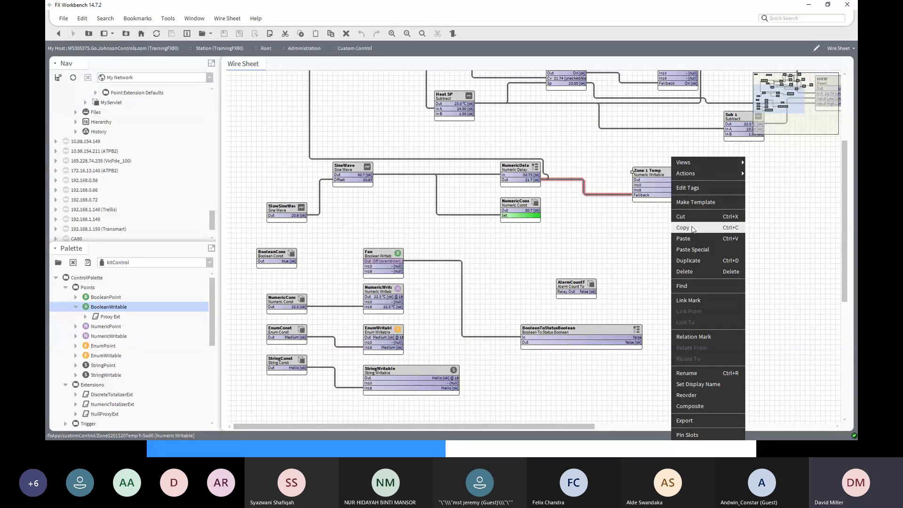
{"action": "left_click", "coordinate": [697, 261]}
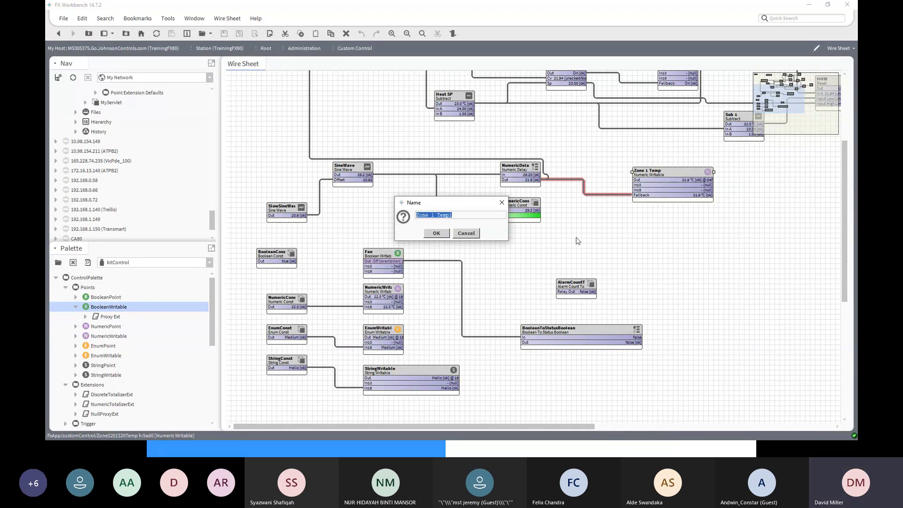
{"action": "double_click", "coordinate": [433, 215]}
{"action": "type", "text": "2"}
{"action": "left_click", "coordinate": [435, 234]}
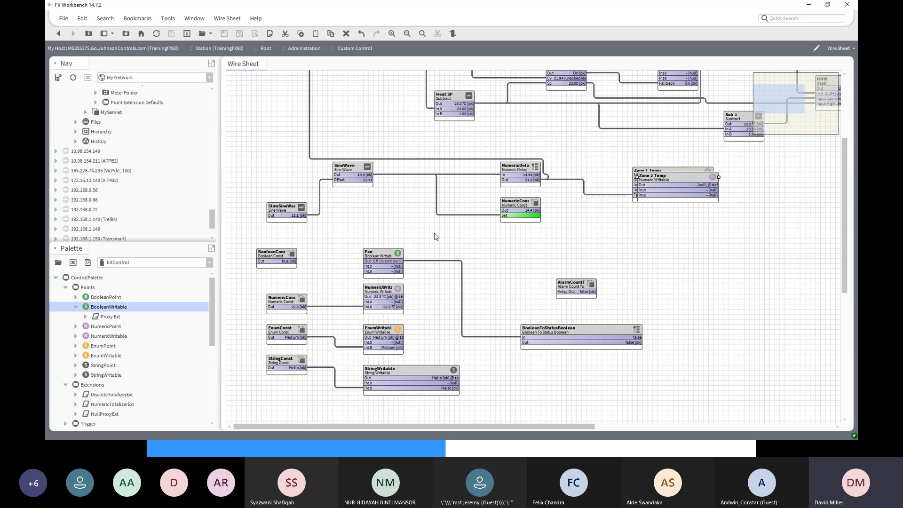
{"action": "left_click_drag", "start_coordinate": [670, 179], "coordinate": [668, 219]}
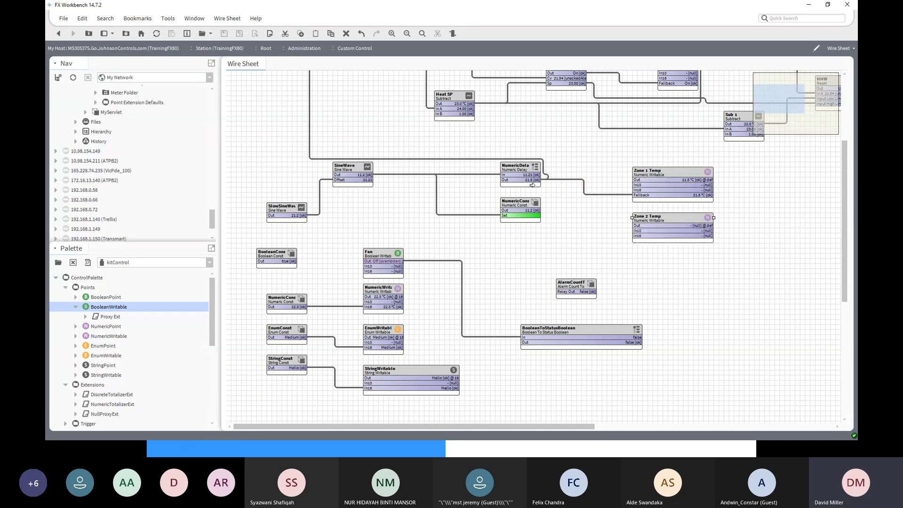
Link the NumericDelay block's Out slot to the Fallback slot of Zone 2 Temp
{"action": "left_click_drag", "start_coordinate": [529, 180], "coordinate": [636, 239]}
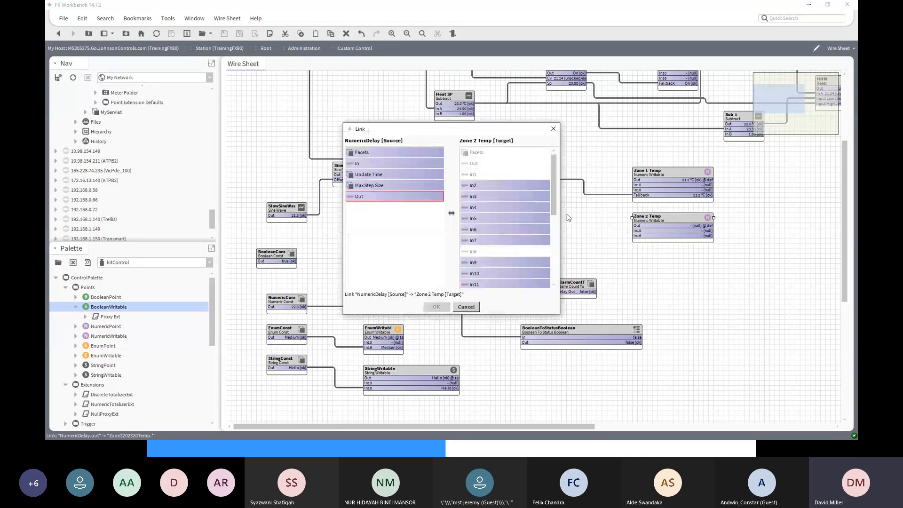
{"action": "left_click_drag", "start_coordinate": [552, 209], "coordinate": [553, 275]}
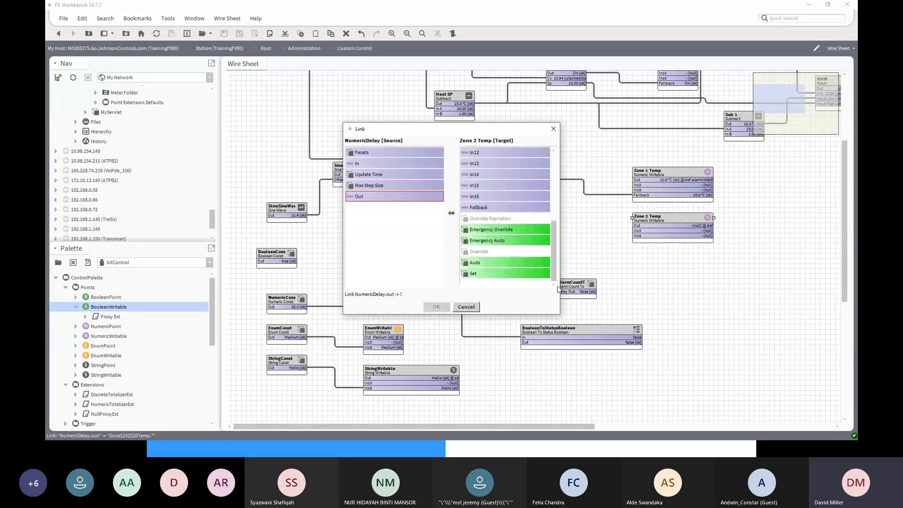
{"action": "left_click", "coordinate": [478, 207]}
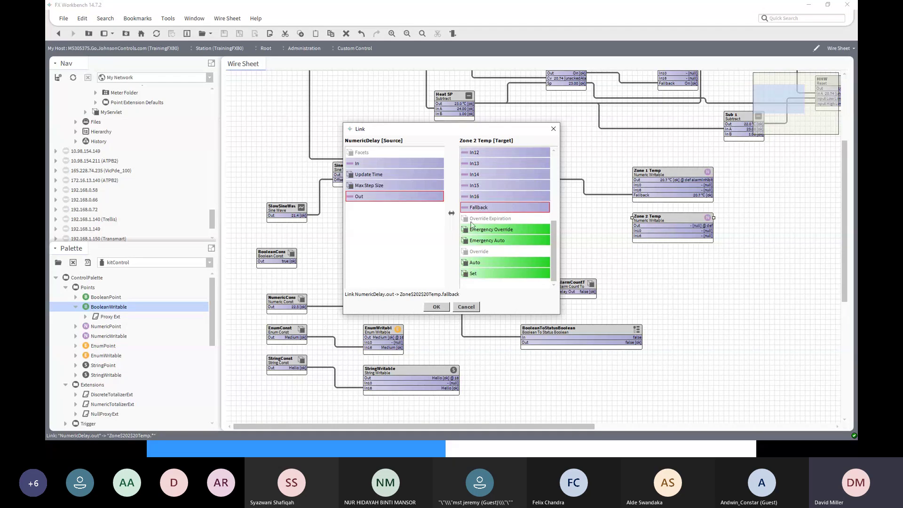
{"action": "left_click", "coordinate": [436, 307]}
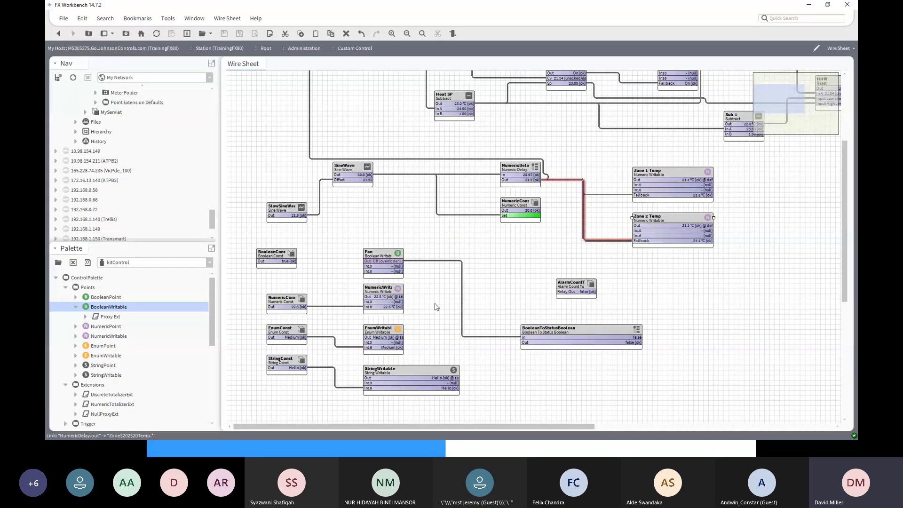
Open Zone 2 Temp's property sheet and check the duplicated OutOfRangeAlarmExt's source name, alarm texts and Offnormal Algorithm limits
{"action": "double_click", "coordinate": [678, 217]}
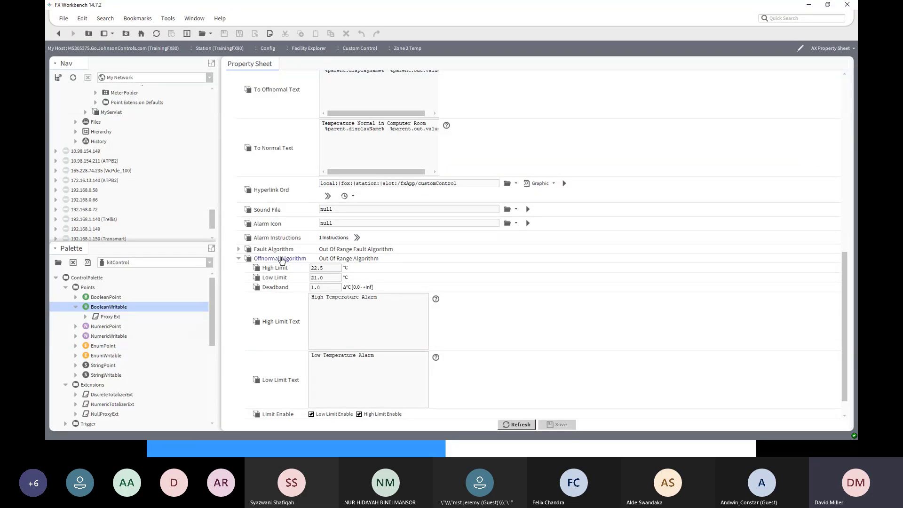
{"action": "scroll", "coordinate": [281, 260], "scroll_direction": "up", "scroll_amount": 5}
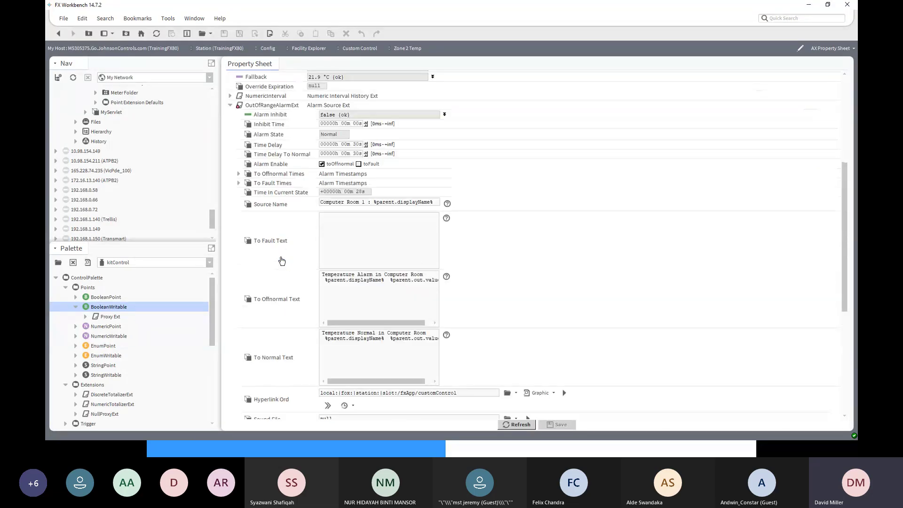
{"action": "left_click", "coordinate": [262, 106]}
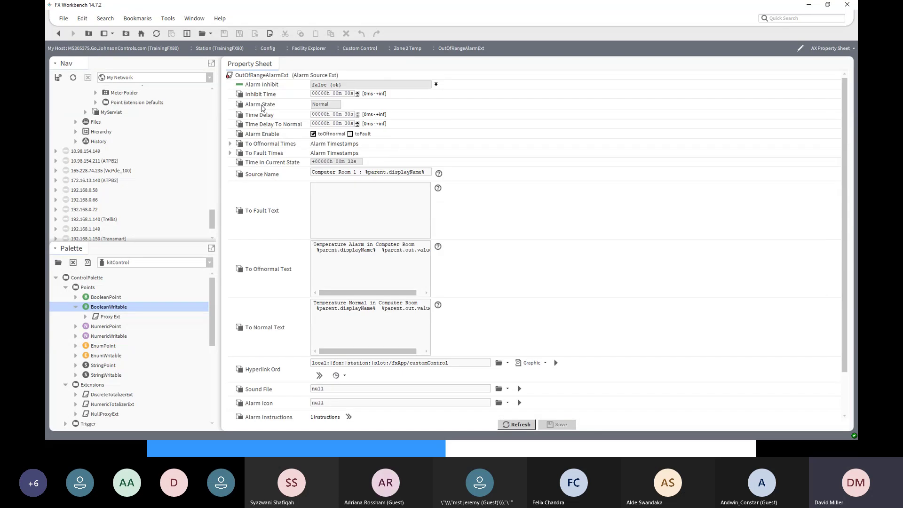
{"action": "left_click", "coordinate": [57, 33]}
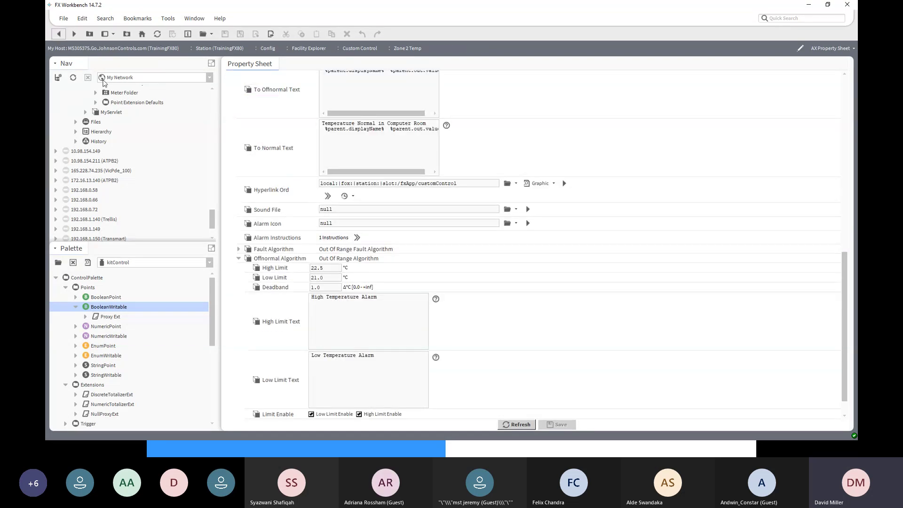
Delete the OutOfRangeAlarmExt from Zone 2 Temp
{"action": "right_click", "coordinate": [257, 264]}
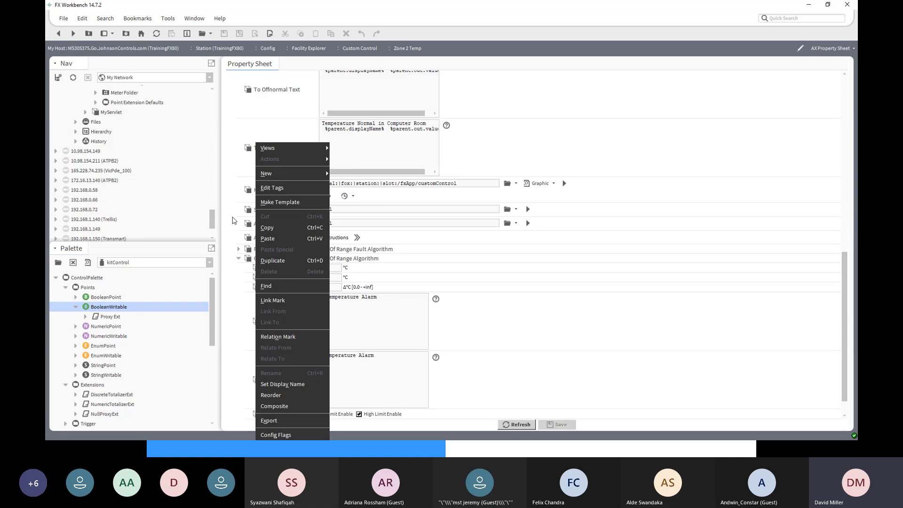
{"action": "left_click", "coordinate": [739, 124]}
{"action": "scroll", "coordinate": [739, 124], "scroll_direction": "up", "scroll_amount": 1}
{"action": "scroll", "coordinate": [740, 124], "scroll_direction": "up", "scroll_amount": 6}
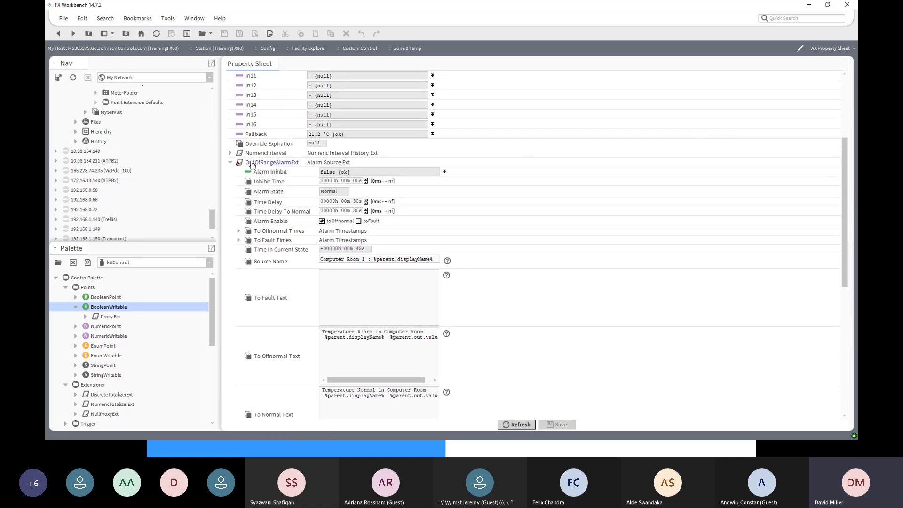
{"action": "right_click", "coordinate": [248, 163]}
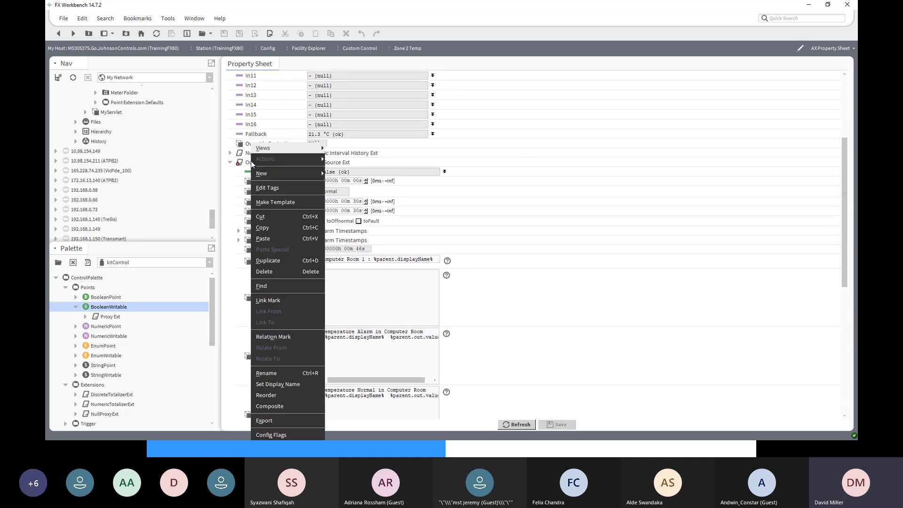
{"action": "left_click", "coordinate": [283, 272]}
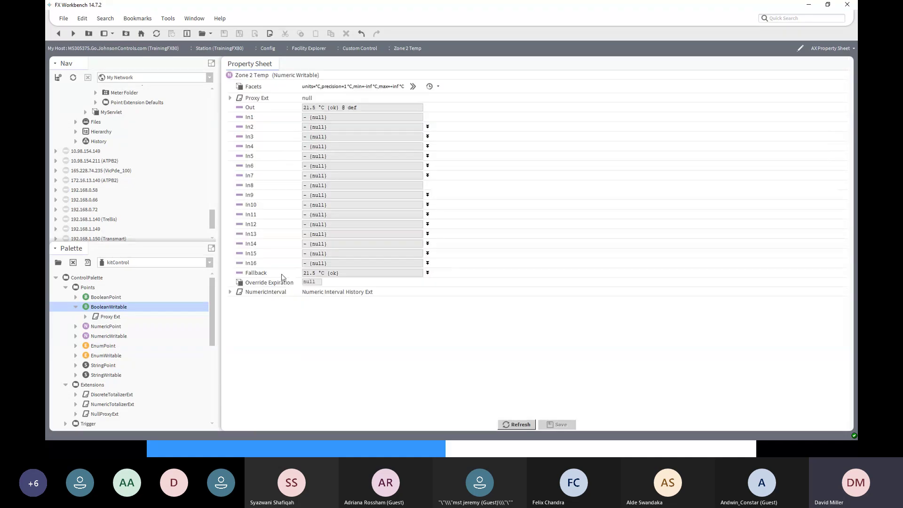
Remove the NumericInterval history extension from Zone 2 Temp
{"action": "left_click", "coordinate": [58, 34]}
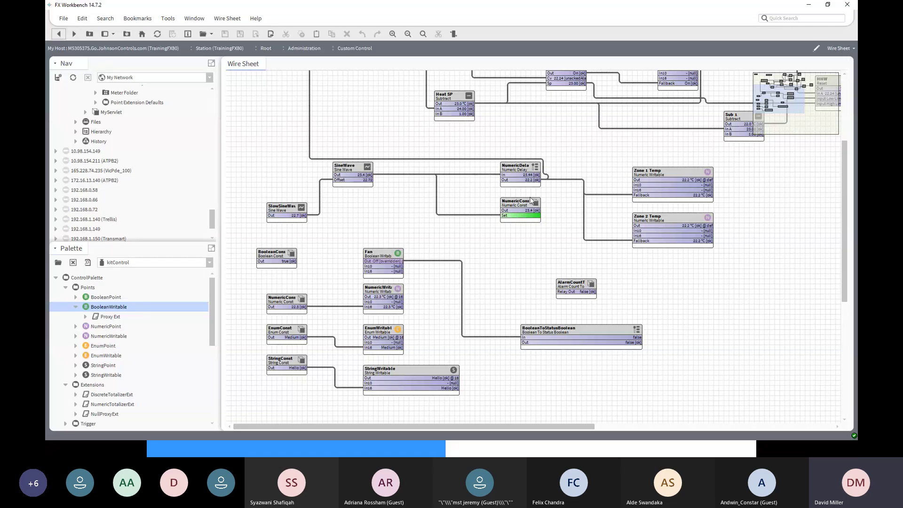
{"action": "double_click", "coordinate": [676, 219]}
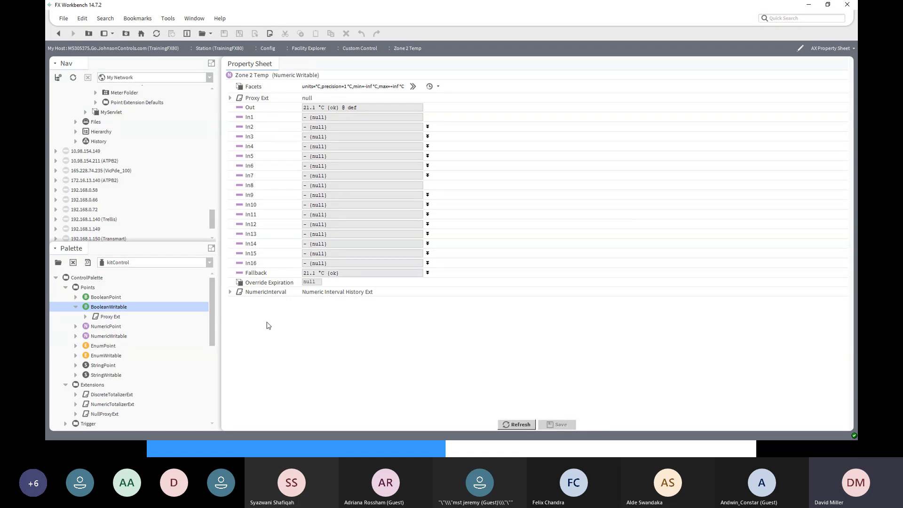
{"action": "double_click", "coordinate": [265, 292]}
{"action": "left_click", "coordinate": [59, 33]}
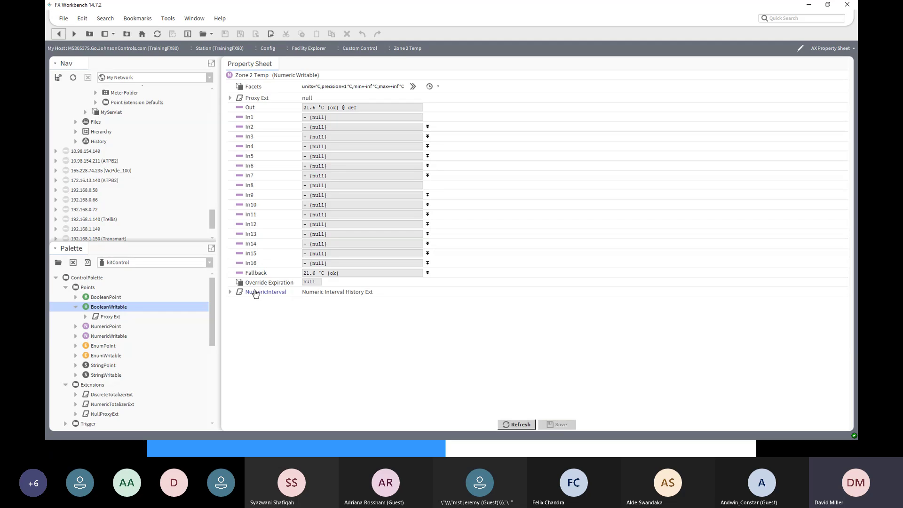
{"action": "right_click", "coordinate": [239, 291]}
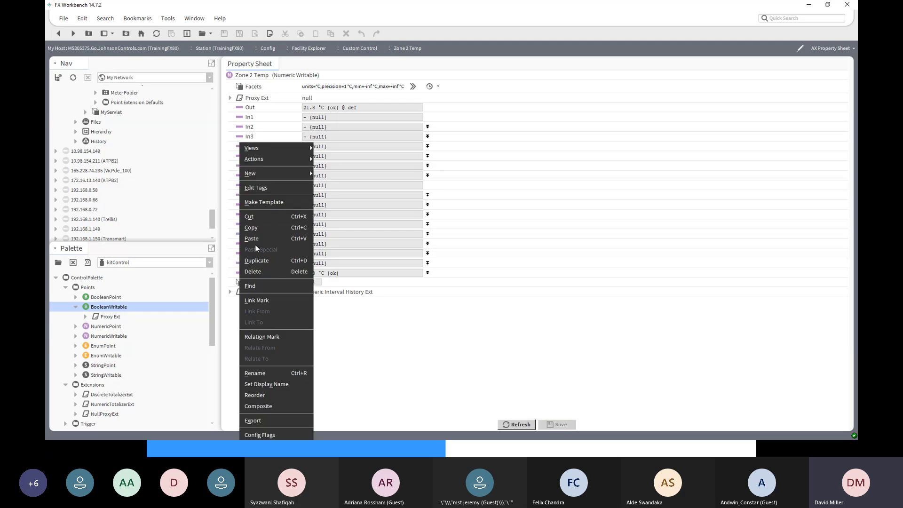
{"action": "left_click", "coordinate": [264, 271]}
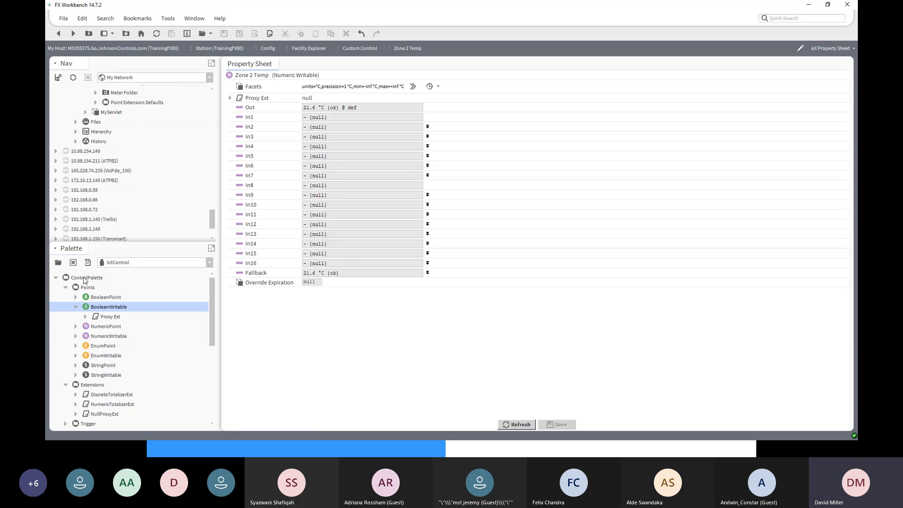
Look through the kitControl palette's alarm extensions and switch the palette to the alarm module
{"action": "scroll", "coordinate": [105, 374], "scroll_direction": "down", "scroll_amount": 1}
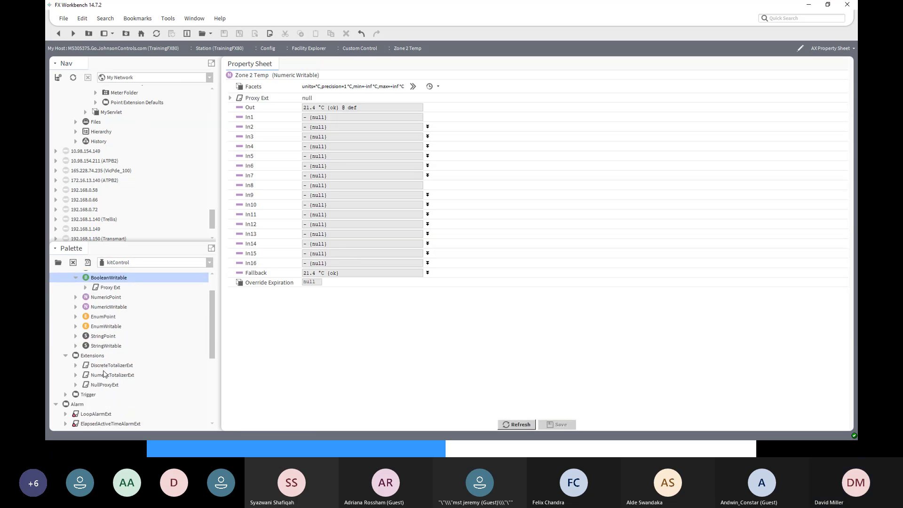
{"action": "scroll", "coordinate": [113, 376], "scroll_direction": "down", "scroll_amount": 2}
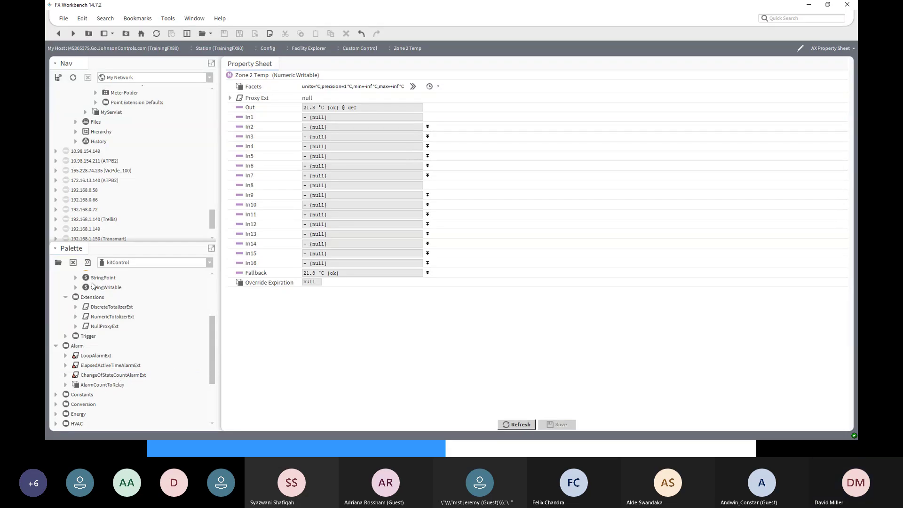
{"action": "left_click", "coordinate": [210, 264]}
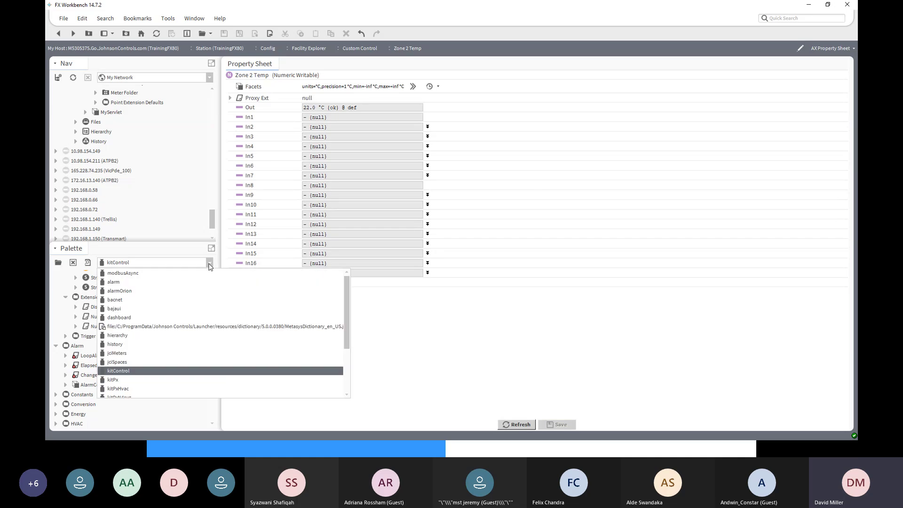
{"action": "left_click", "coordinate": [165, 283]}
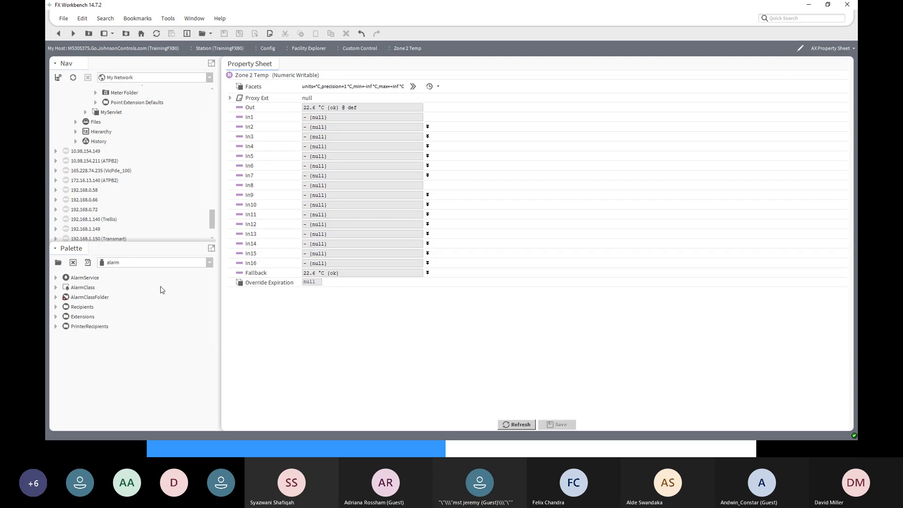
Add an OutOfRangeAlarmExt from the alarm palette's Extensions folder to Zone 2 Temp, keeping the default name
{"action": "left_click", "coordinate": [56, 316]}
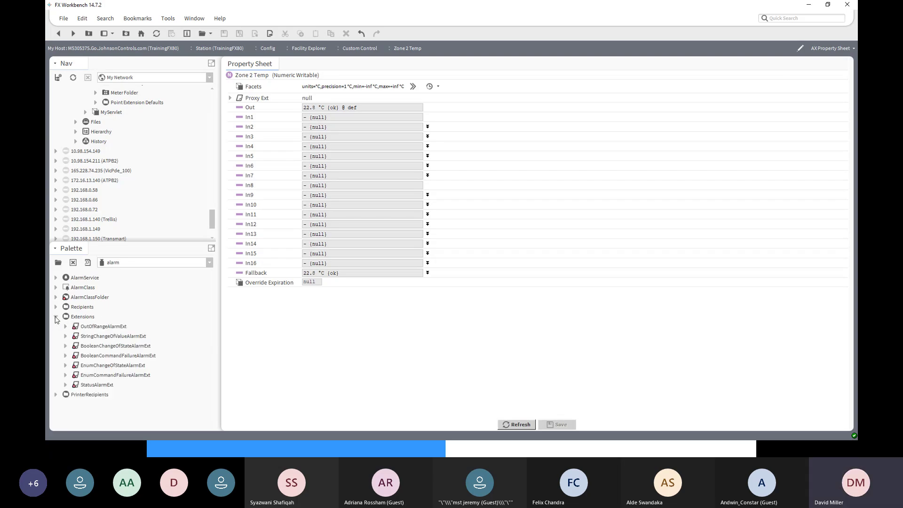
{"action": "left_click", "coordinate": [111, 328]}
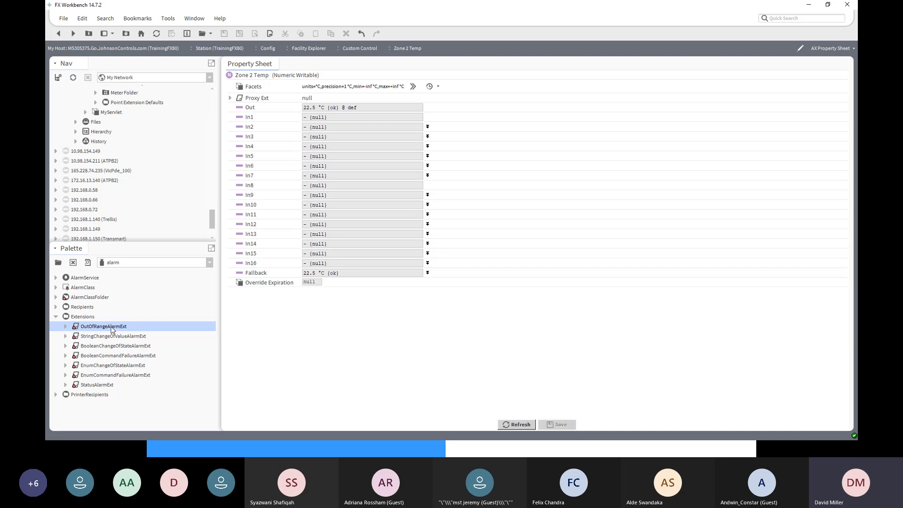
{"action": "left_click_drag", "start_coordinate": [111, 327], "coordinate": [270, 77]}
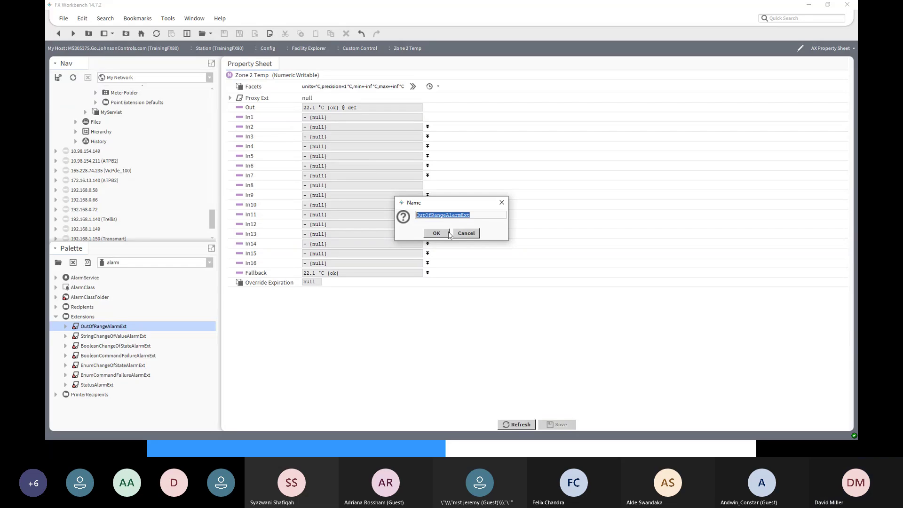
{"action": "left_click", "coordinate": [436, 233]}
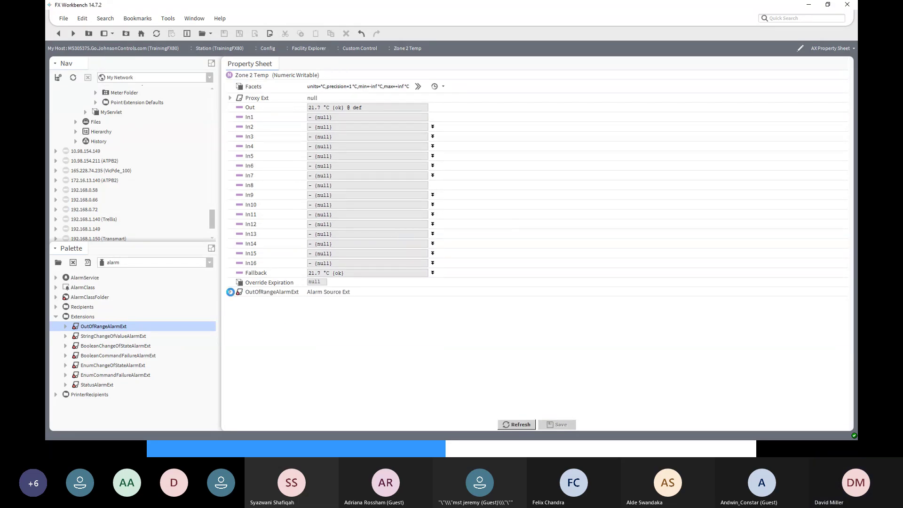
Expand Zone 2 Temp's new OutOfRangeAlarmExt and turn off toFault under Alarm Enable
{"action": "left_click", "coordinate": [230, 292]}
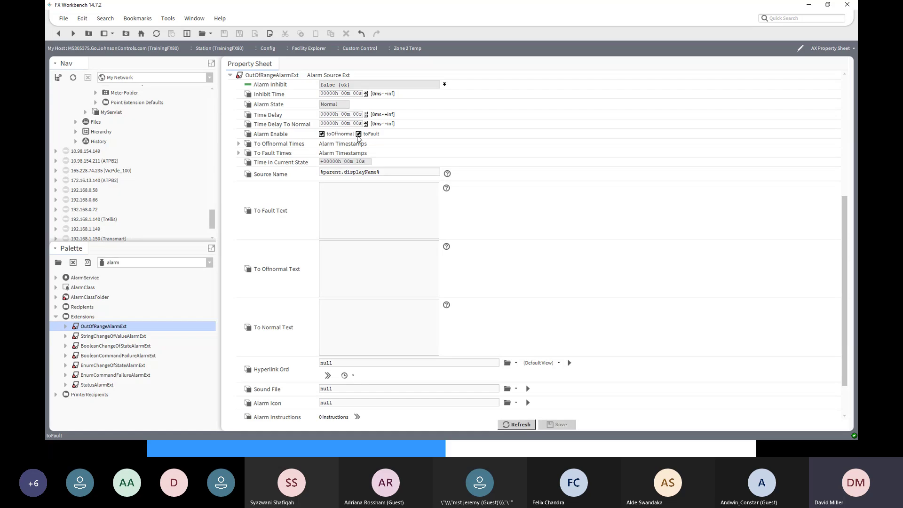
{"action": "left_click", "coordinate": [358, 134]}
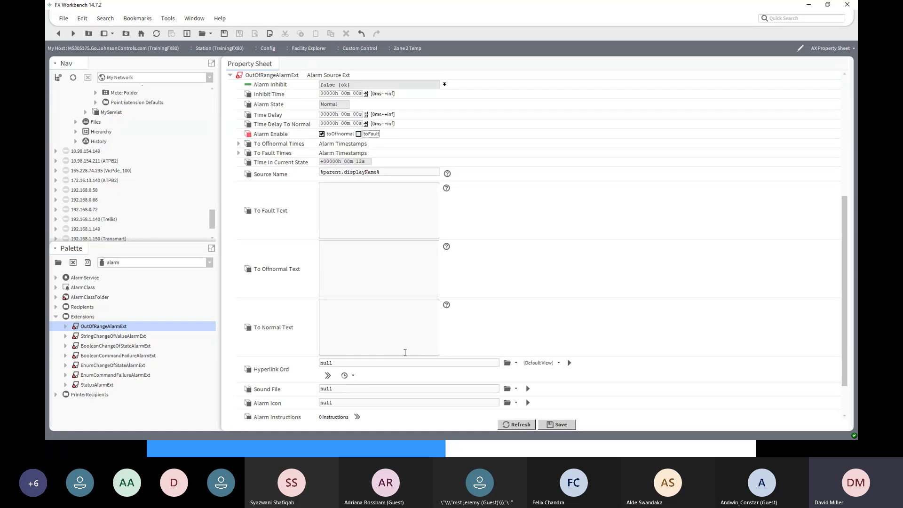
{"action": "scroll", "coordinate": [405, 353], "scroll_direction": "down", "scroll_amount": 3}
{"action": "scroll", "coordinate": [405, 352], "scroll_direction": "up", "scroll_amount": 3}
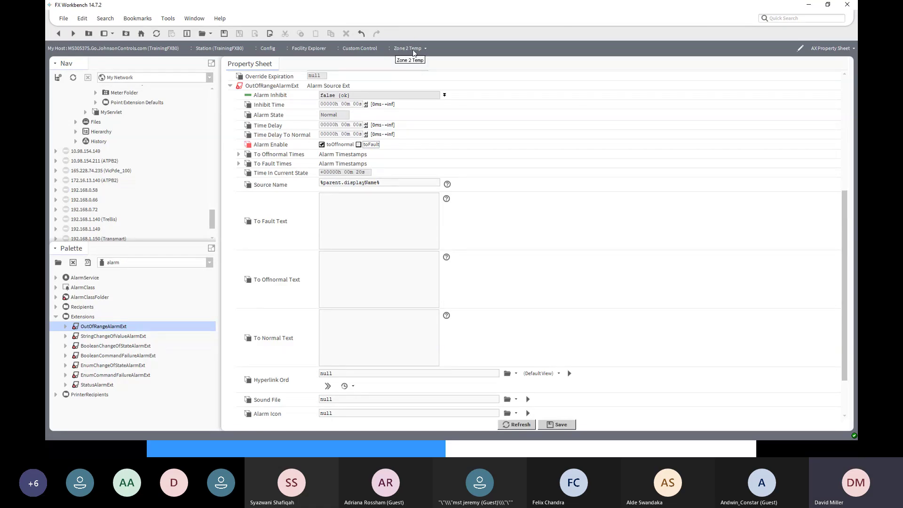
Set the alarm extension's Source Name to "Computer Room A : %parent.displayName%" and save the property sheet
{"action": "left_click", "coordinate": [321, 184]}
{"action": "type", "text": "Comput"}
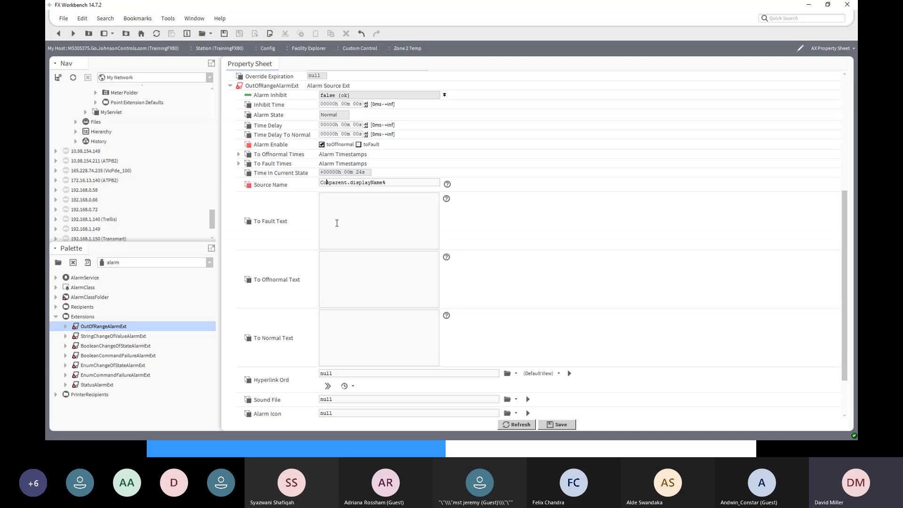
{"action": "type", "text": "er R"}
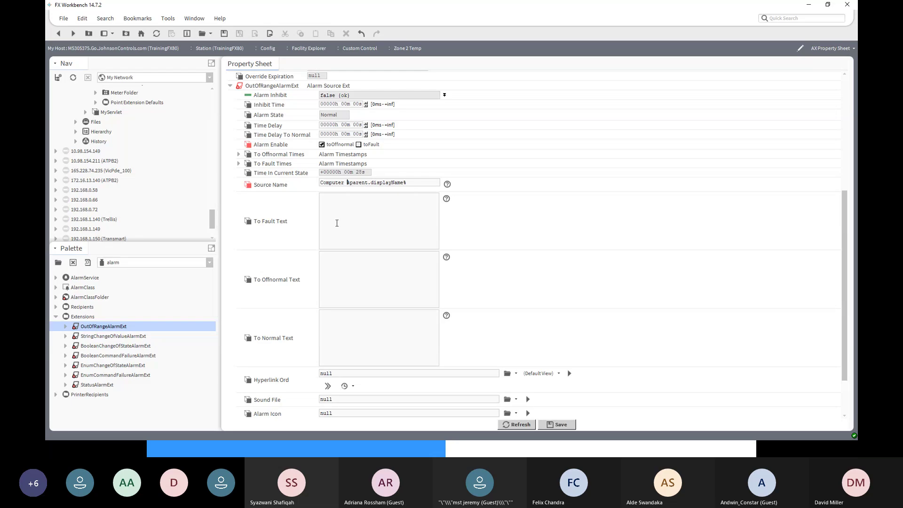
{"action": "type", "text": "oom "}
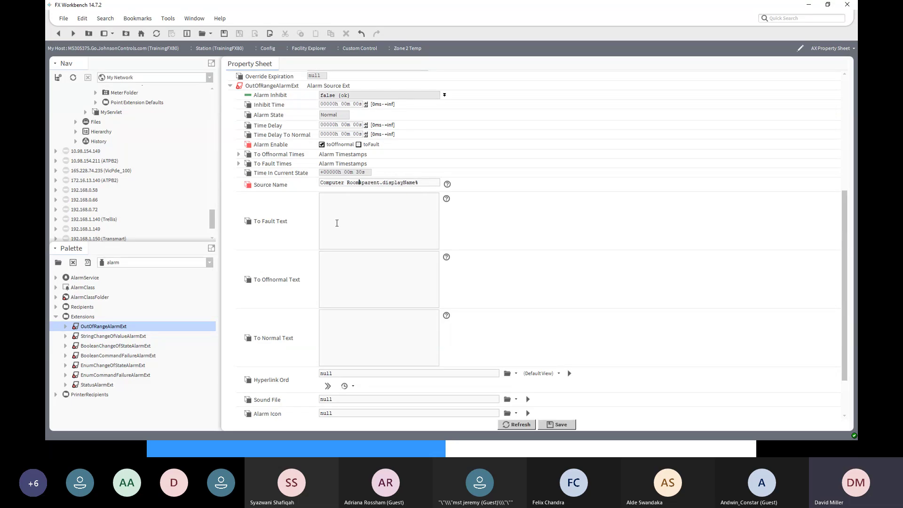
{"action": "type", "text": "A :"}
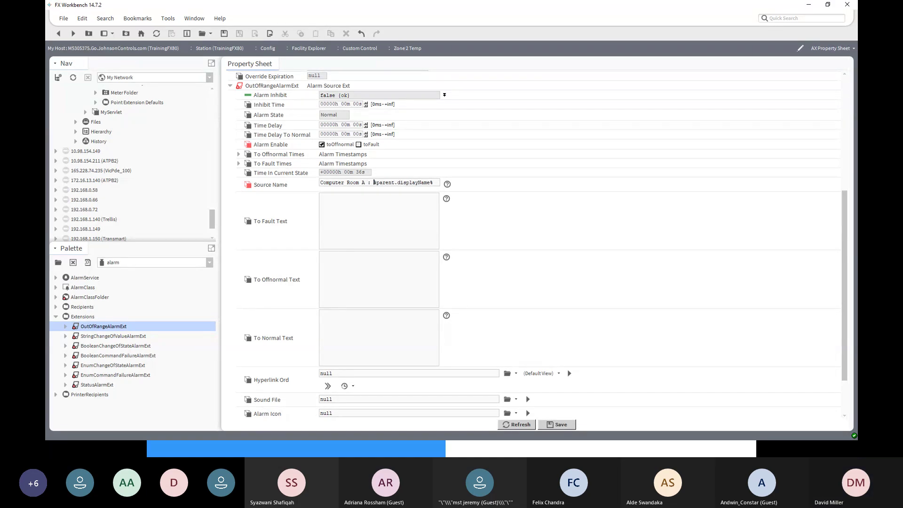
{"action": "left_click", "coordinate": [557, 425]}
Set the Offnormal Algorithm's High Limit to 23.5 °C, Low Limit to 22 °C and Deadband to 1, and save
{"action": "scroll", "coordinate": [486, 269], "scroll_direction": "down", "scroll_amount": 2}
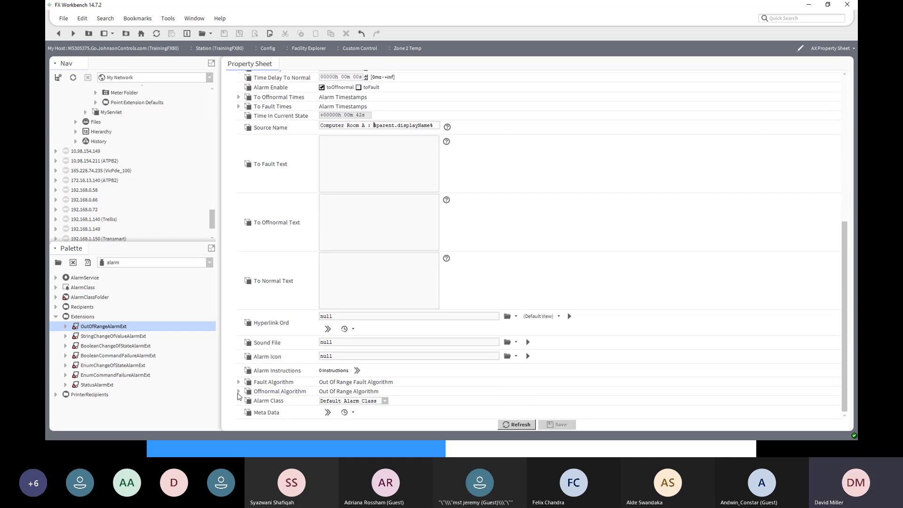
{"action": "left_click", "coordinate": [239, 392]}
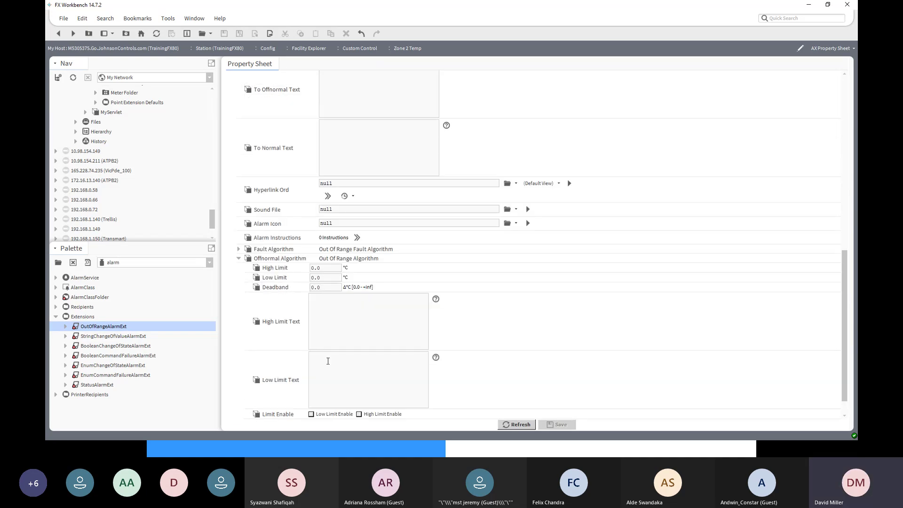
{"action": "scroll", "coordinate": [339, 256], "scroll_direction": "up", "scroll_amount": 10}
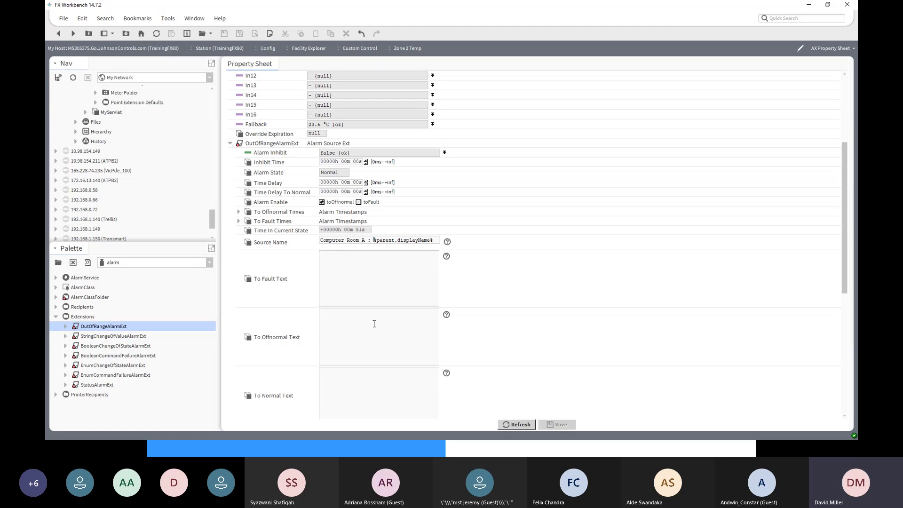
{"action": "scroll", "coordinate": [374, 323], "scroll_direction": "down", "scroll_amount": 7}
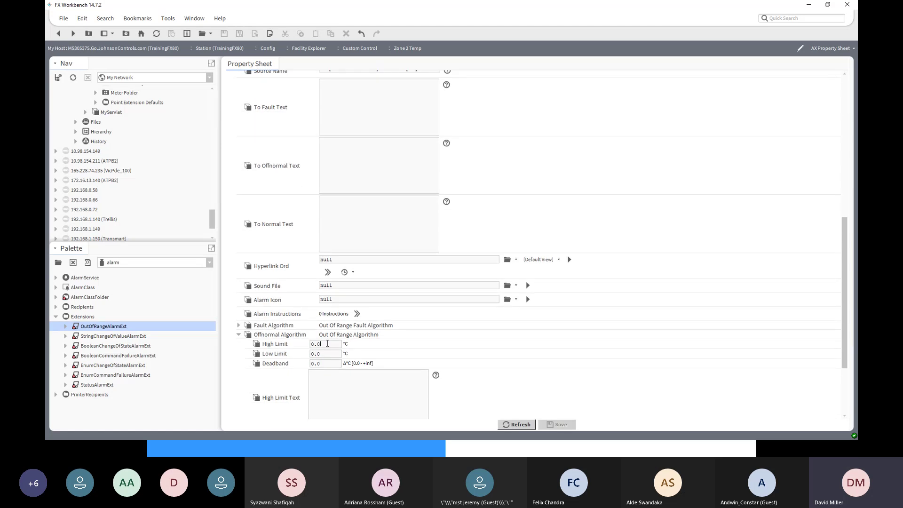
{"action": "left_click_drag", "start_coordinate": [328, 343], "coordinate": [305, 345]}
{"action": "type", "text": "23.5"}
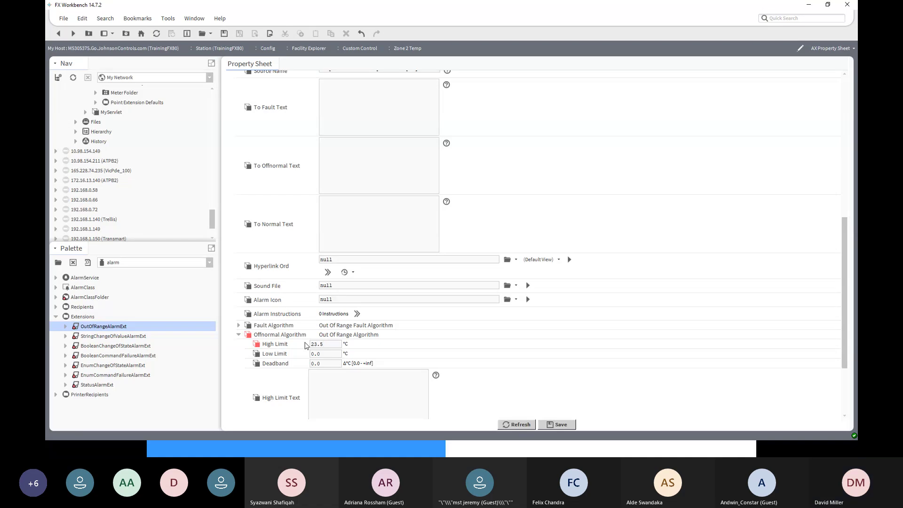
{"action": "key", "text": "Tab"}
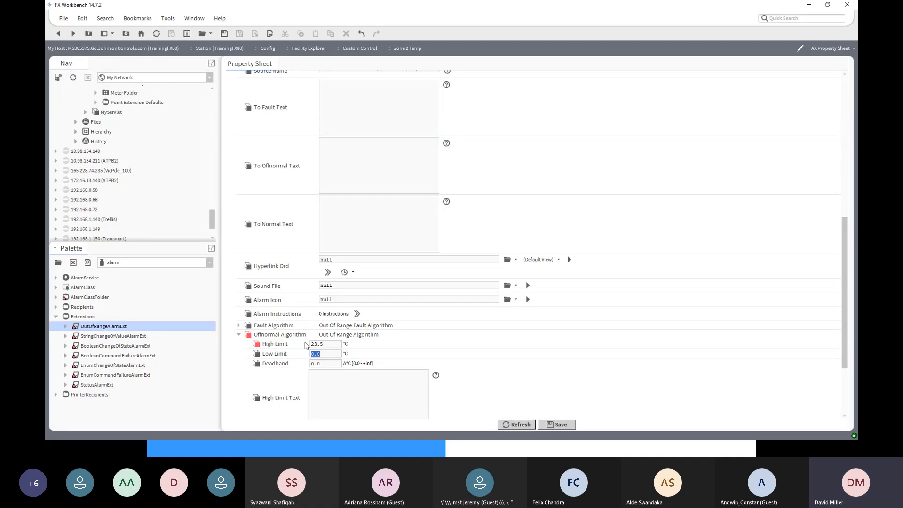
{"action": "type", "text": "22"}
{"action": "key", "text": "Tab"}
{"action": "type", "text": "1"}
{"action": "key", "text": "Tab"}
{"action": "left_click", "coordinate": [544, 422]}
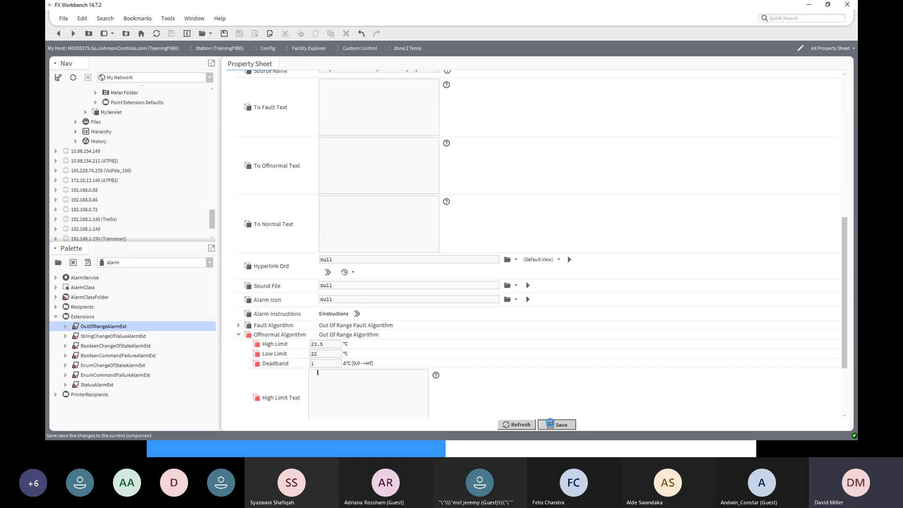
Clear the stray blank space from the Offnormal Algorithm's High Limit Text and save the change
{"action": "left_click", "coordinate": [333, 372]}
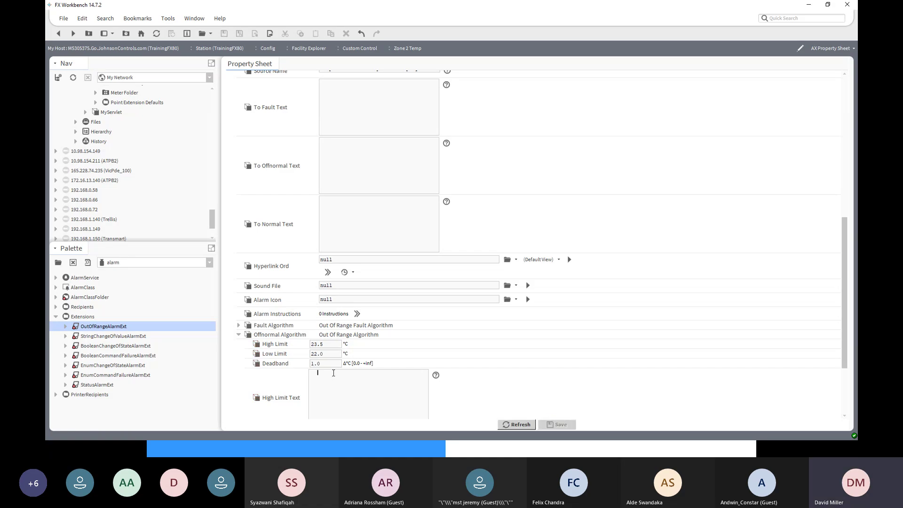
{"action": "type", "text": "I"}
{"action": "left_click", "coordinate": [560, 425]}
Enable both the low and high limits, assign CriticalAlarmClass as the alarm class, and save
{"action": "scroll", "coordinate": [569, 388], "scroll_direction": "down", "scroll_amount": 4}
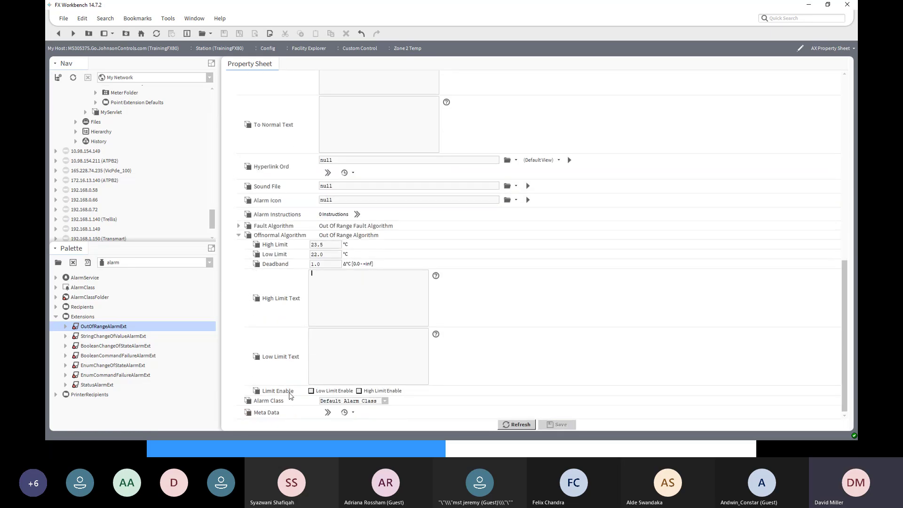
{"action": "left_click", "coordinate": [311, 390]}
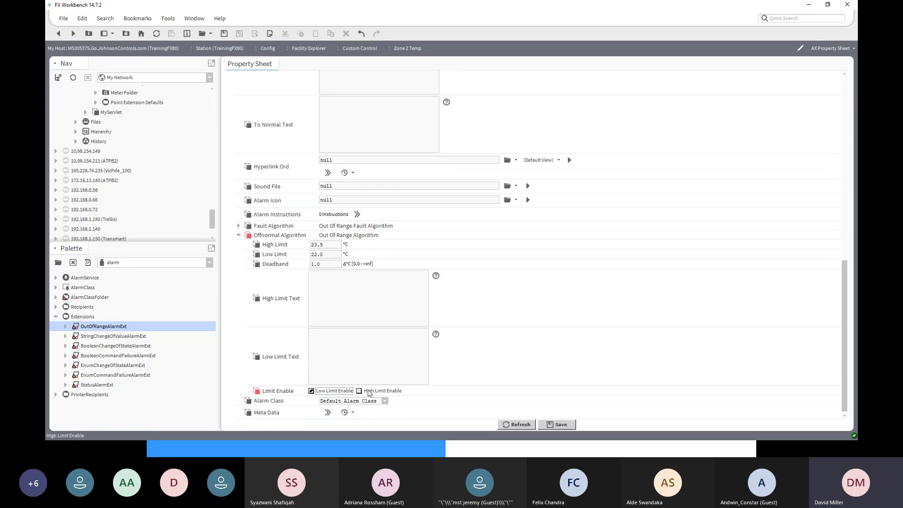
{"action": "left_click", "coordinate": [359, 390]}
{"action": "left_click", "coordinate": [385, 401]}
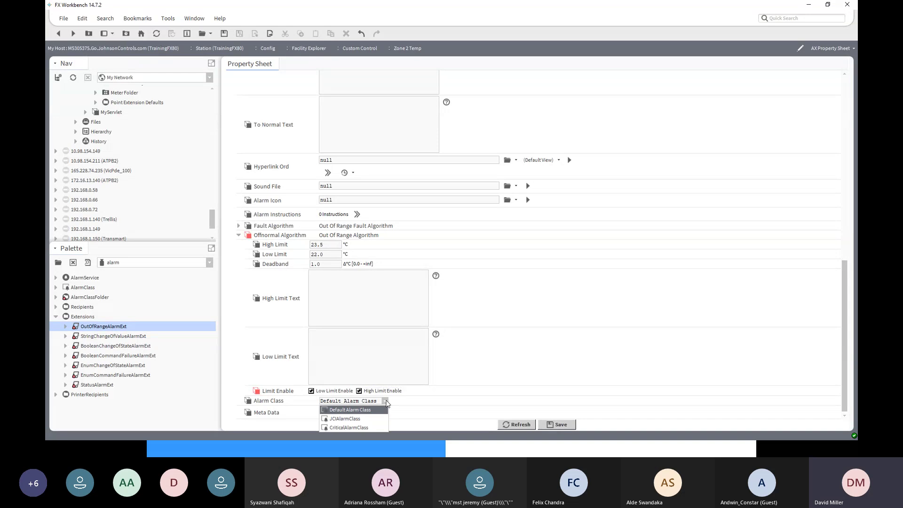
{"action": "left_click", "coordinate": [364, 427]}
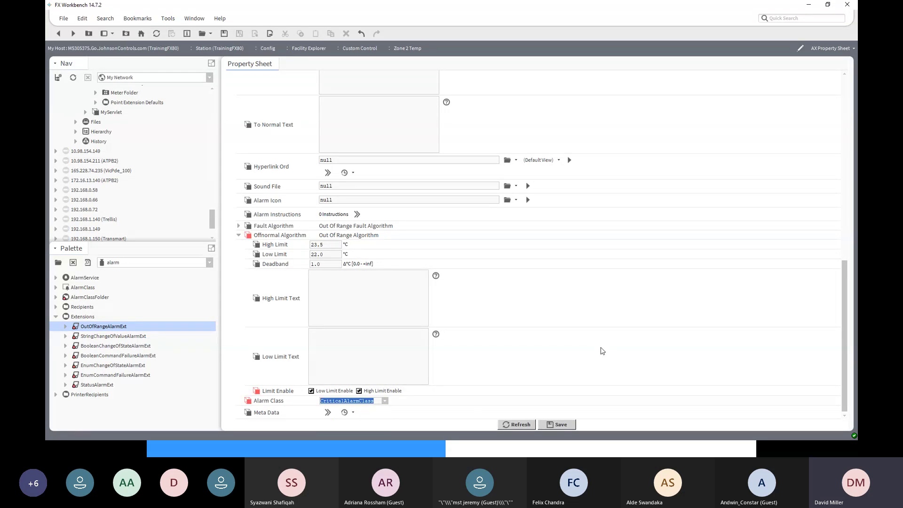
{"action": "left_click", "coordinate": [559, 425]}
Check the alarm extension's Alarm State and the Out value on Zone 2 Temp's property sheet
{"action": "scroll", "coordinate": [567, 350], "scroll_direction": "up", "scroll_amount": 3}
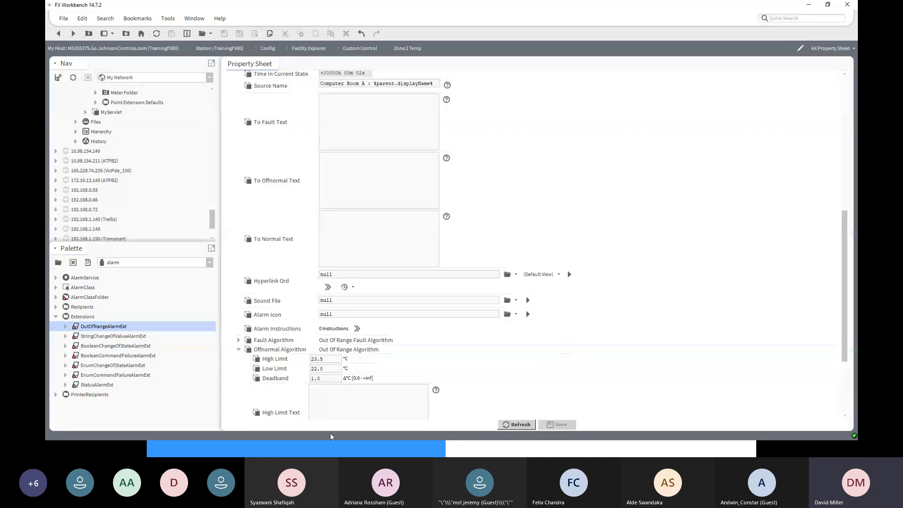
{"action": "scroll", "coordinate": [659, 127], "scroll_direction": "up", "scroll_amount": 4}
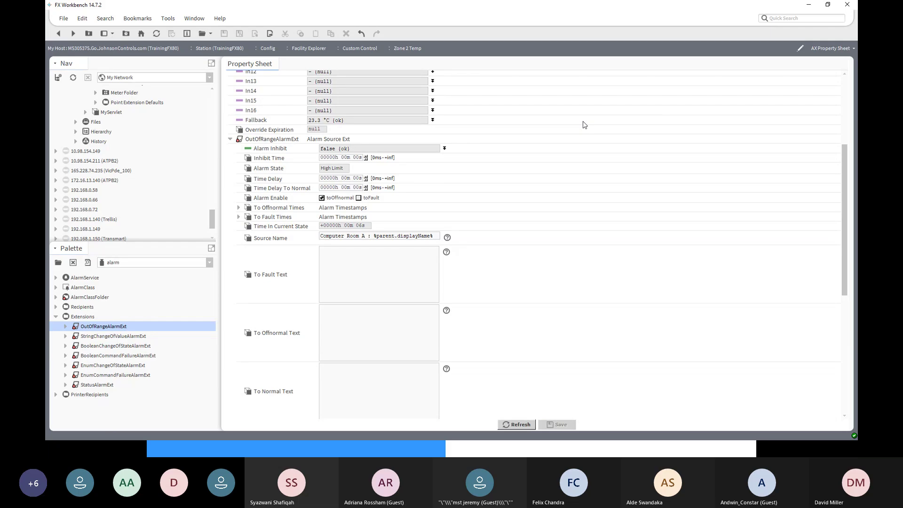
{"action": "scroll", "coordinate": [354, 94], "scroll_direction": "up", "scroll_amount": 4}
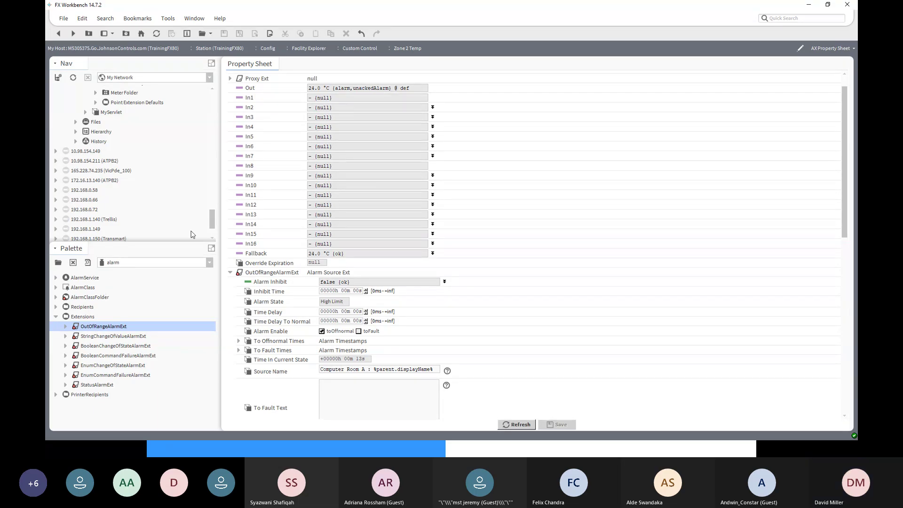
Open the CriticalAlarms console under AlarmService and compare the Zone 2 Temp alarm entry with the Zone 1 Temp entry
{"action": "left_click_drag", "start_coordinate": [210, 217], "coordinate": [206, 126]}
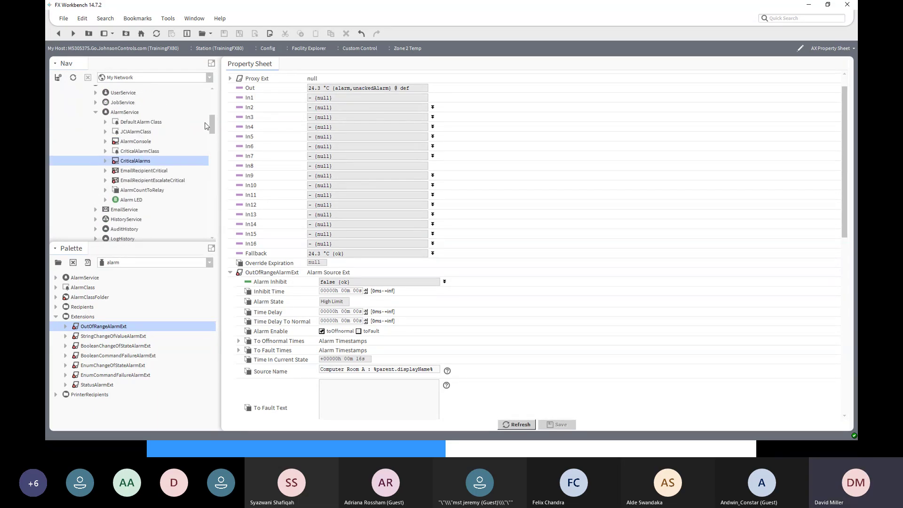
{"action": "double_click", "coordinate": [137, 161]}
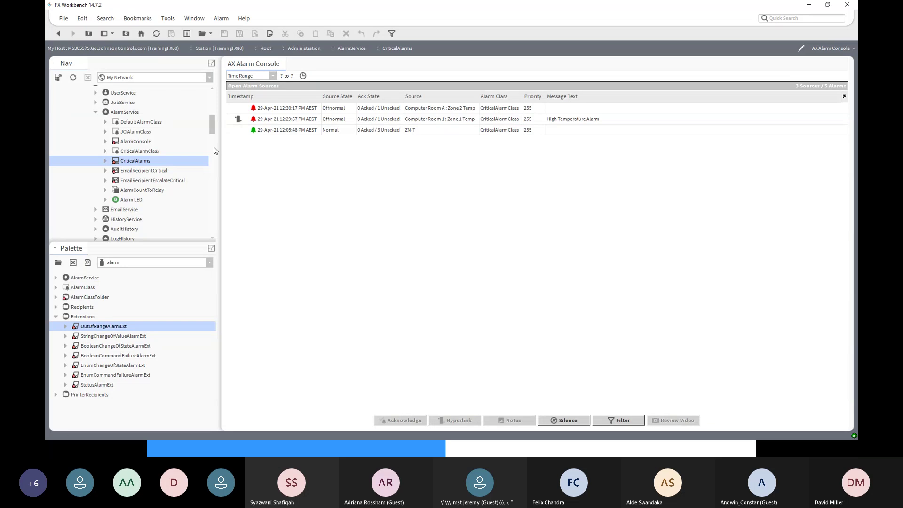
{"action": "left_click", "coordinate": [278, 110]}
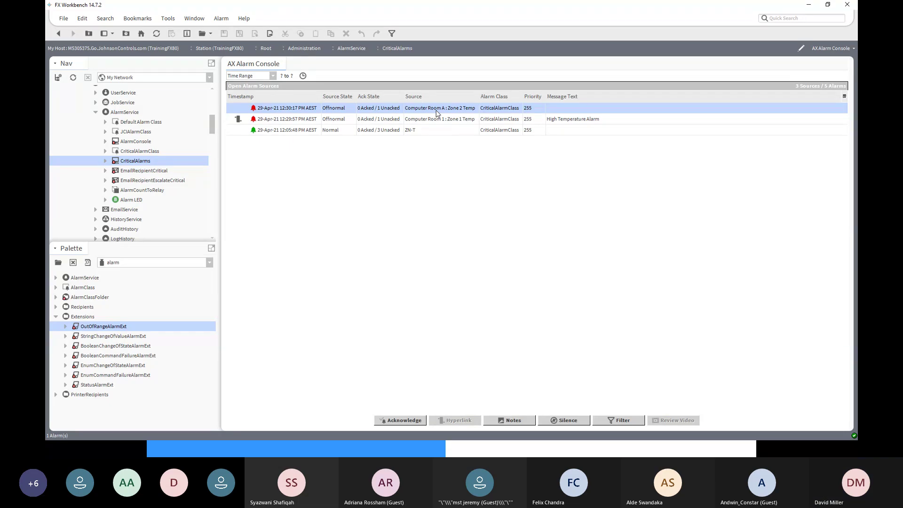
{"action": "left_click", "coordinate": [414, 123]}
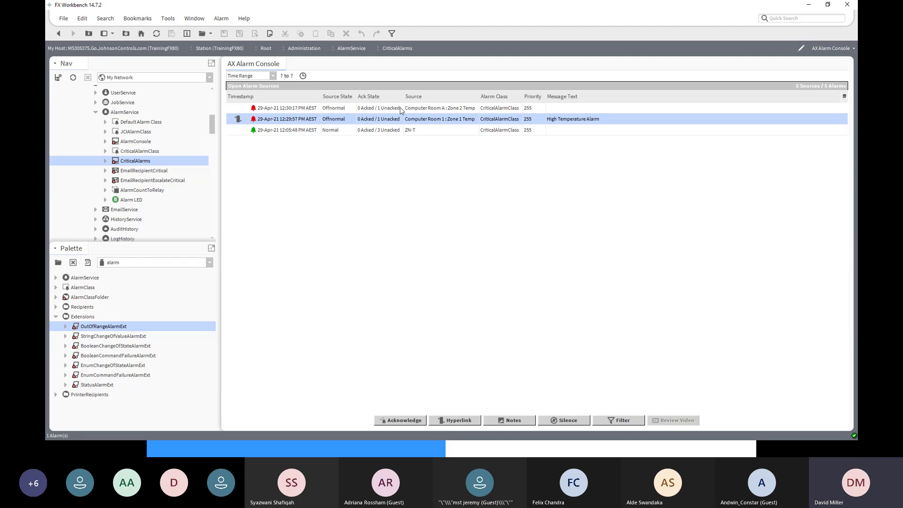
{"action": "left_click", "coordinate": [401, 110]}
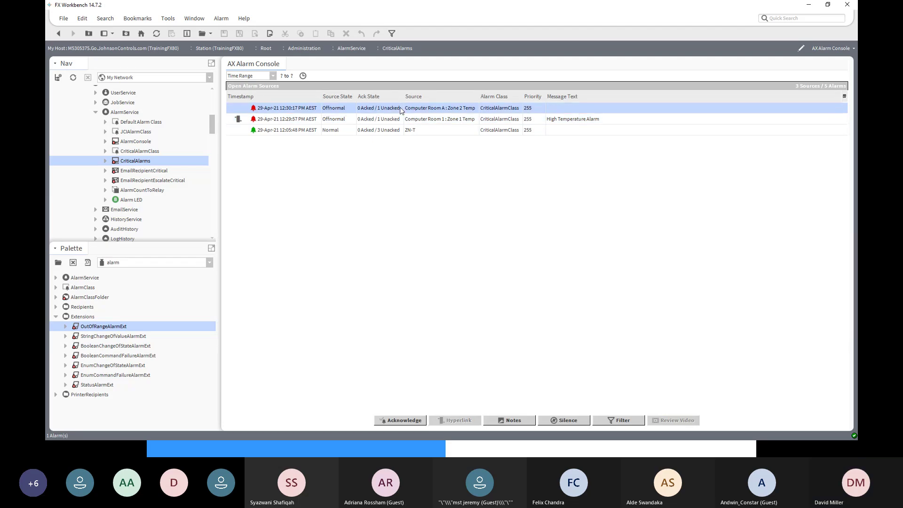
Open the details of the Computer Room A : Zone 2 Temp alarm, acknowledge it and close the details window
{"action": "double_click", "coordinate": [401, 109]}
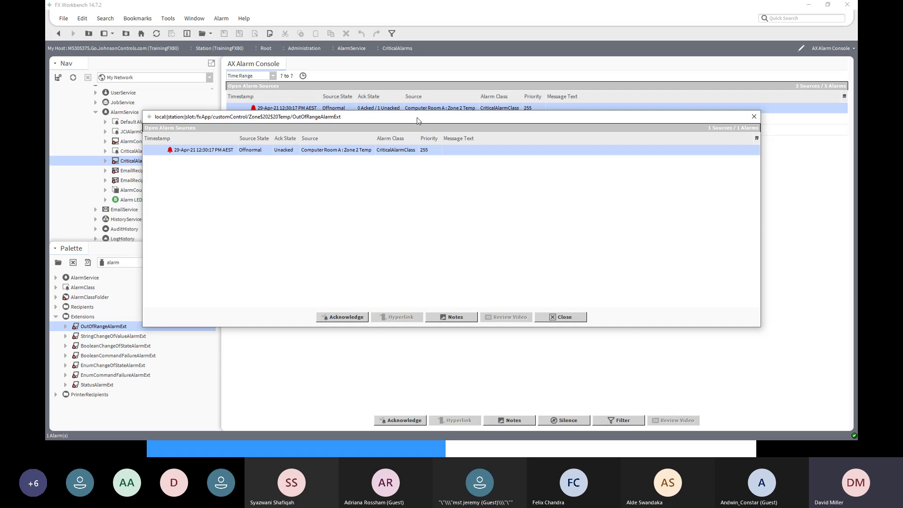
{"action": "left_click_drag", "start_coordinate": [416, 117], "coordinate": [472, 152]}
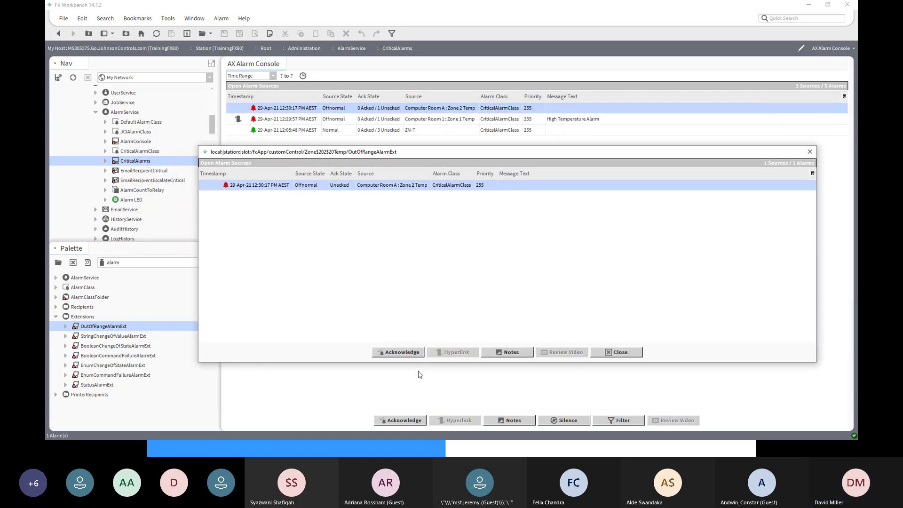
{"action": "left_click", "coordinate": [403, 351]}
{"action": "left_click", "coordinate": [809, 152]}
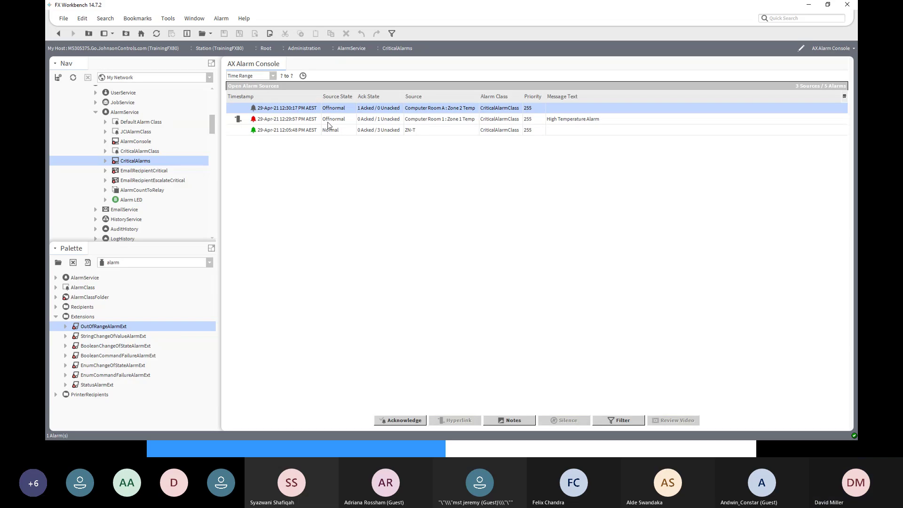
Acknowledge the Computer Room 1 : Zone 1 Temp alarm and the ZN-T alarms in the CriticalAlarms console
{"action": "left_click", "coordinate": [312, 120]}
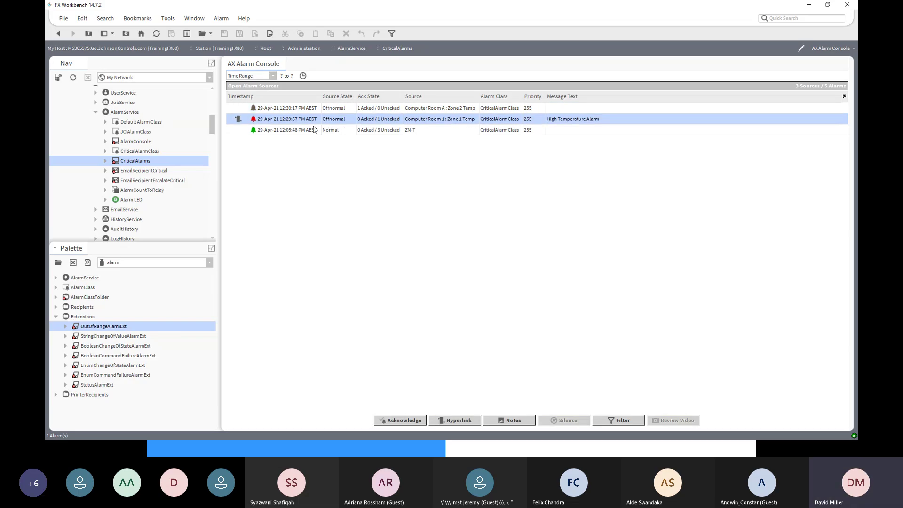
{"action": "left_click", "coordinate": [412, 420]}
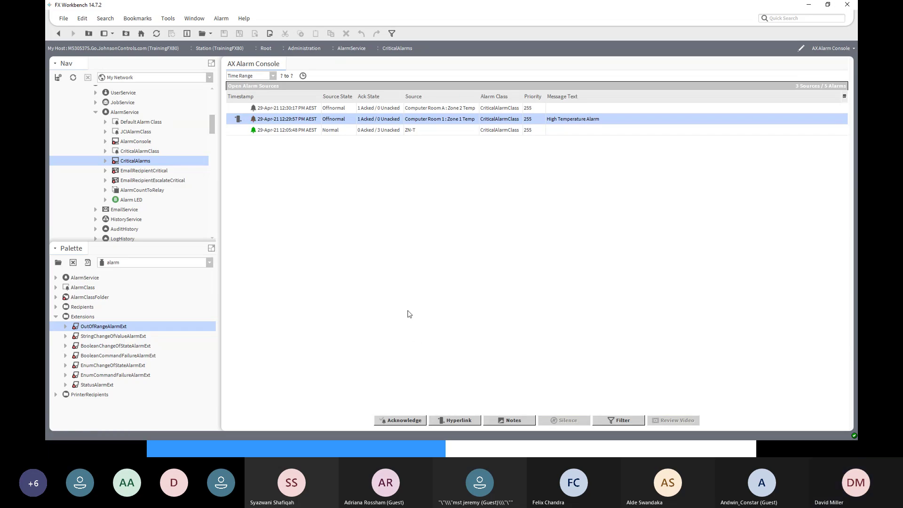
{"action": "left_click", "coordinate": [278, 131]}
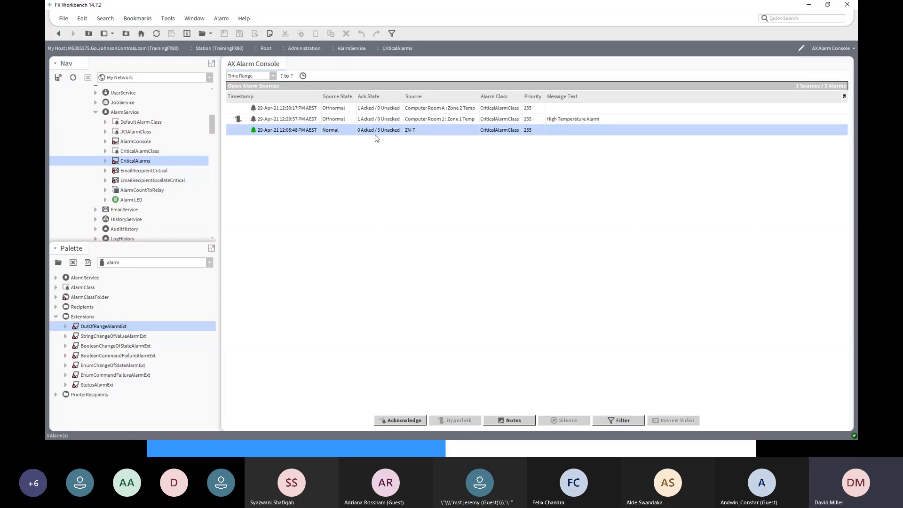
{"action": "left_click", "coordinate": [388, 420]}
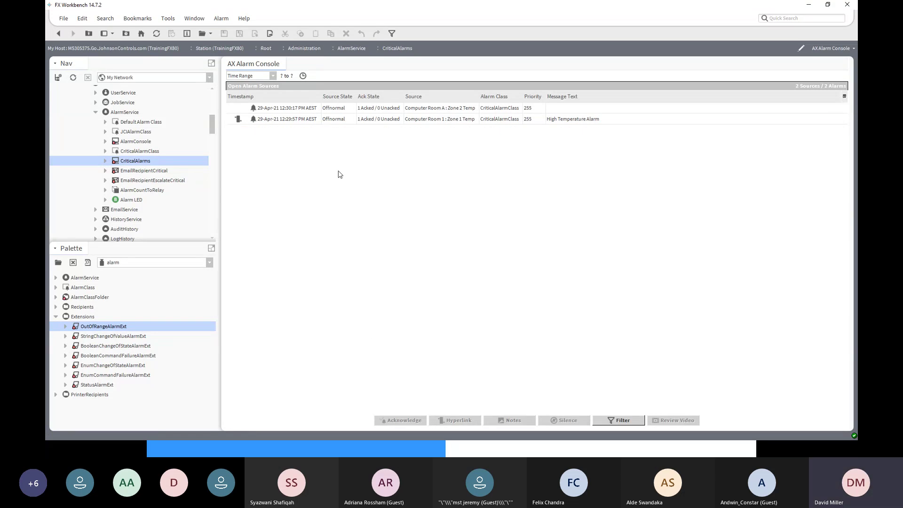
Compare the two remaining Zone Temp alarm entries, review the alarm record of Computer Room 1 : Zone 1 Temp and close it
{"action": "left_click", "coordinate": [340, 120]}
{"action": "left_click", "coordinate": [336, 107]}
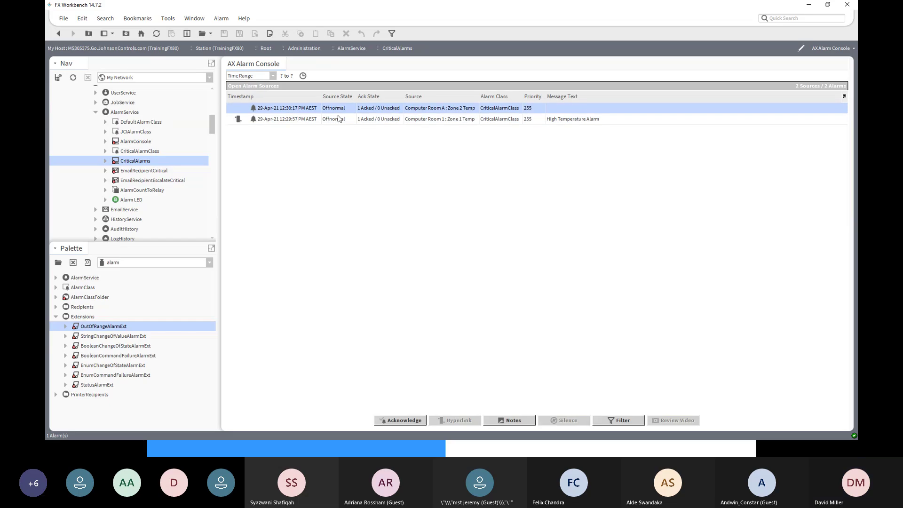
{"action": "left_click", "coordinate": [340, 119]}
{"action": "left_click", "coordinate": [339, 110]}
{"action": "left_click", "coordinate": [338, 121]}
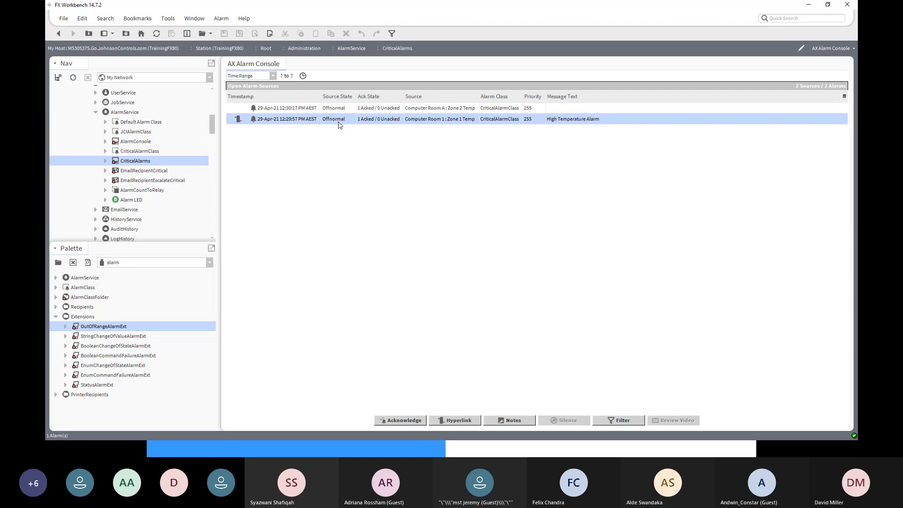
{"action": "right_click", "coordinate": [338, 124]}
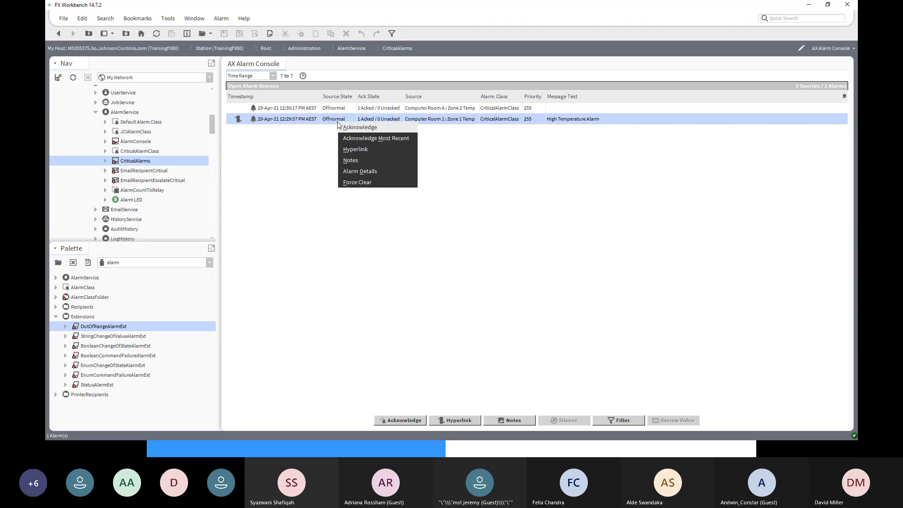
{"action": "left_click", "coordinate": [355, 172]}
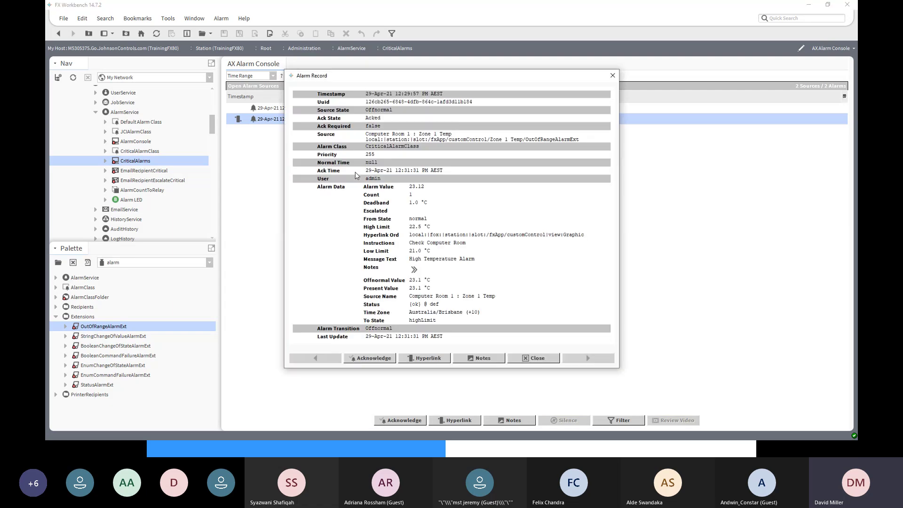
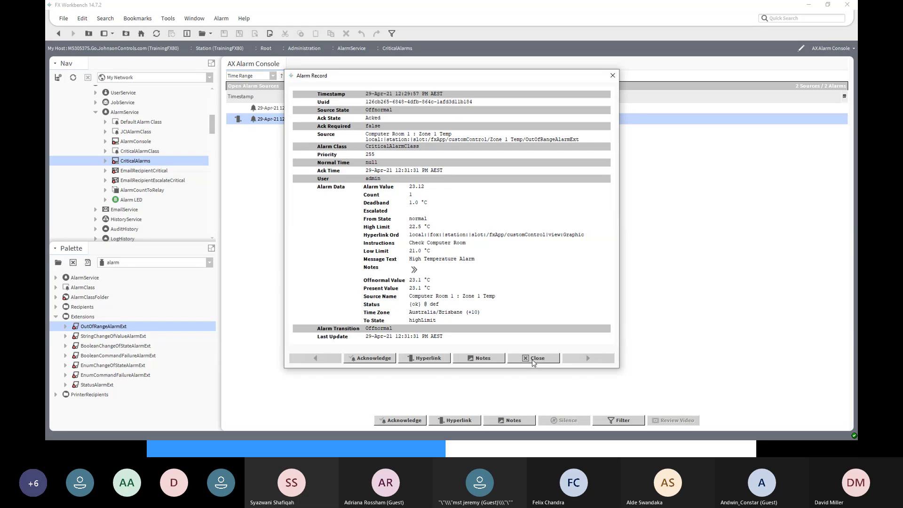
{"action": "left_click", "coordinate": [534, 358]}
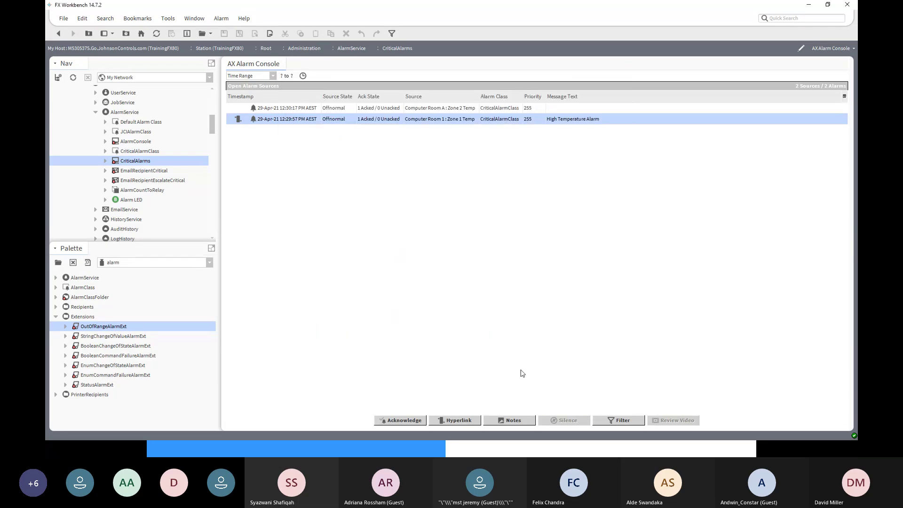
Review the high limit and deadband of Zone 2 Temp's alarm extension, and return to the Custom Control wire sheet
{"action": "left_click", "coordinate": [62, 35]}
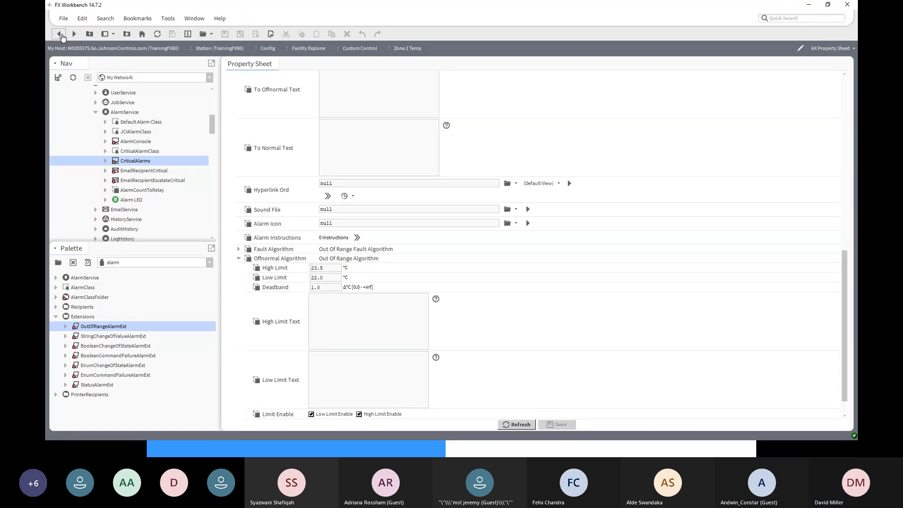
{"action": "left_click", "coordinate": [61, 35]}
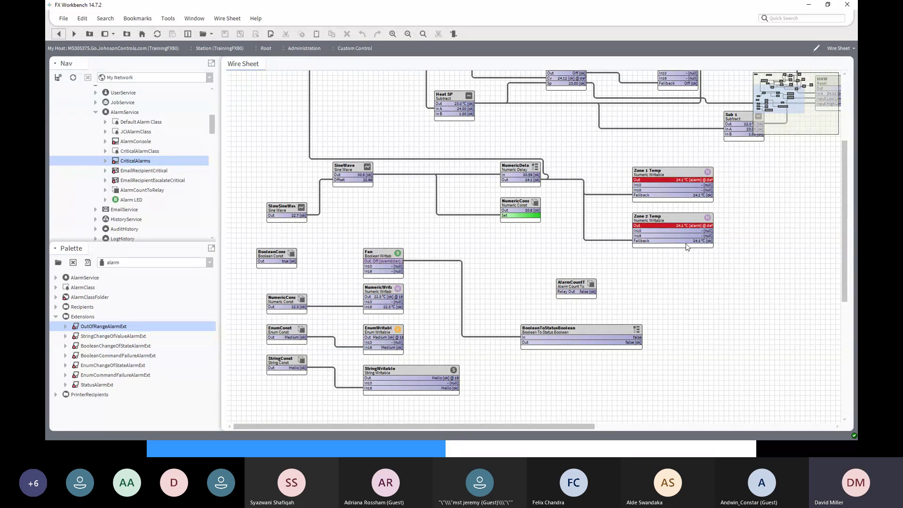
{"action": "double_click", "coordinate": [670, 219]}
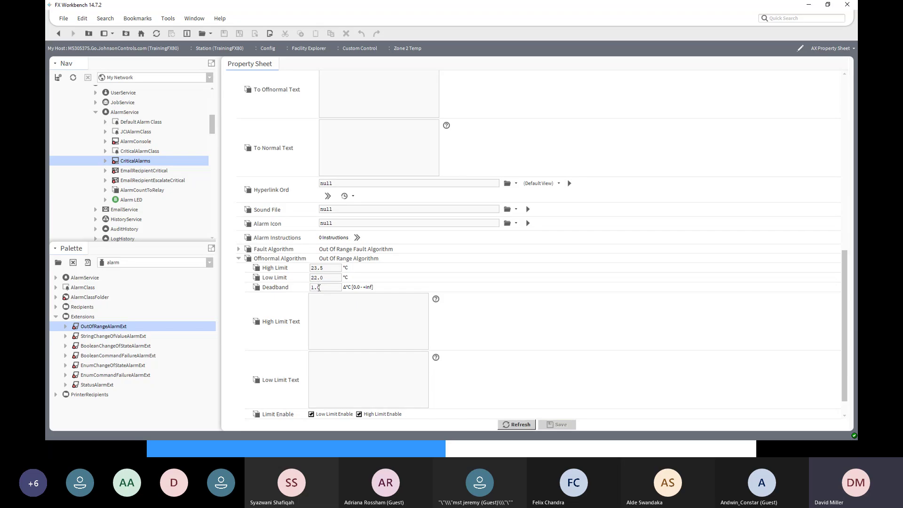
{"action": "left_click_drag", "start_coordinate": [322, 288], "coordinate": [310, 288]}
{"action": "left_click", "coordinate": [325, 269]}
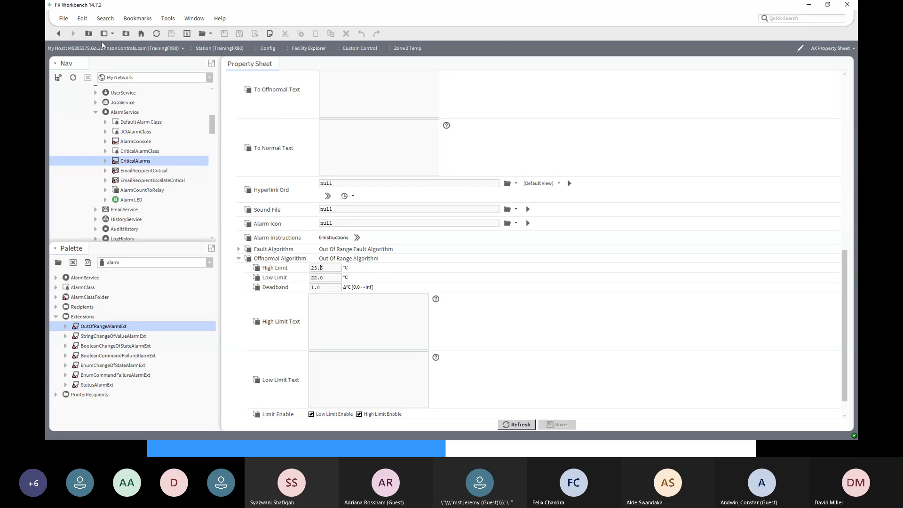
{"action": "left_click", "coordinate": [62, 39]}
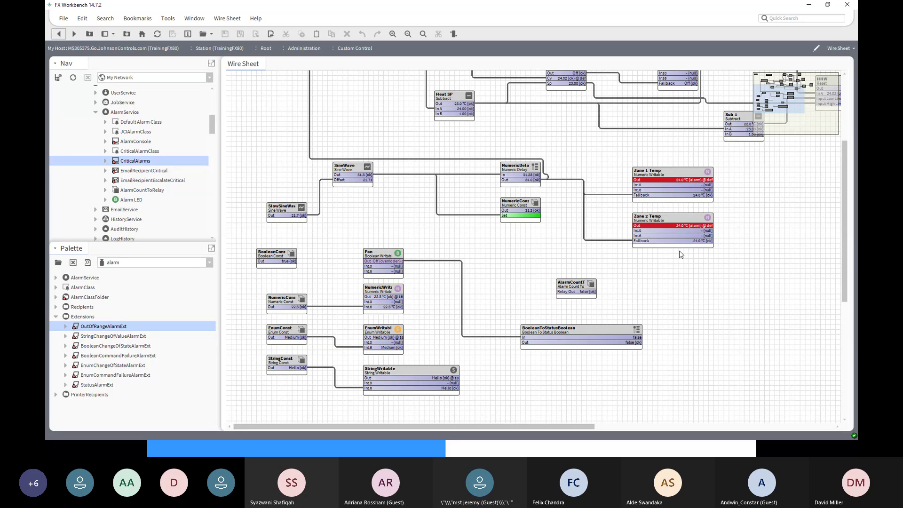
Set the high limit of Zone 2 Temp's alarm extension to 24.5 °C, save it and check its Alarm State
{"action": "double_click", "coordinate": [674, 221]}
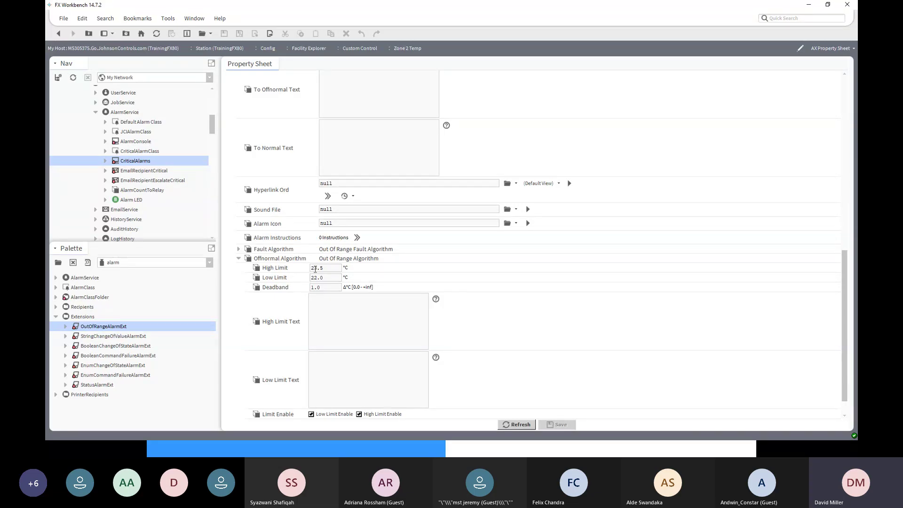
{"action": "double_click", "coordinate": [315, 269]}
{"action": "type", "text": "24"}
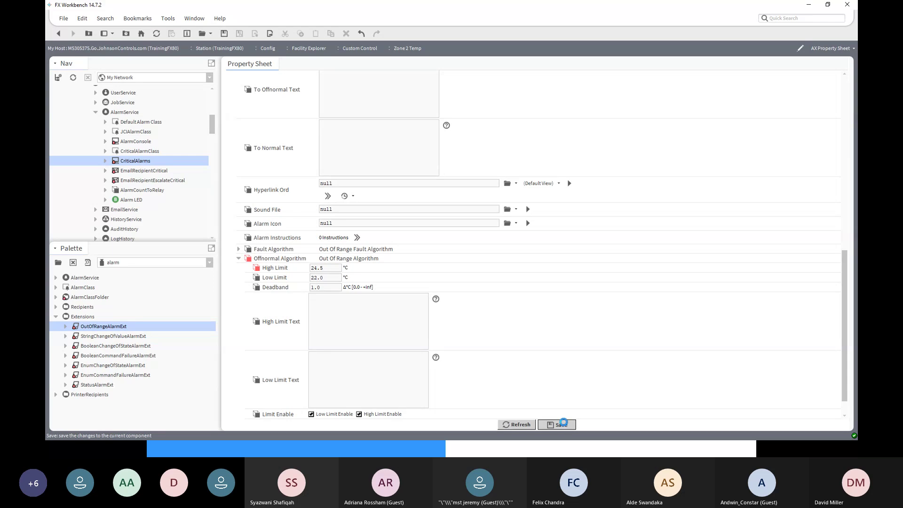
{"action": "left_click", "coordinate": [559, 424]}
{"action": "scroll", "coordinate": [586, 348], "scroll_direction": "up", "scroll_amount": 4}
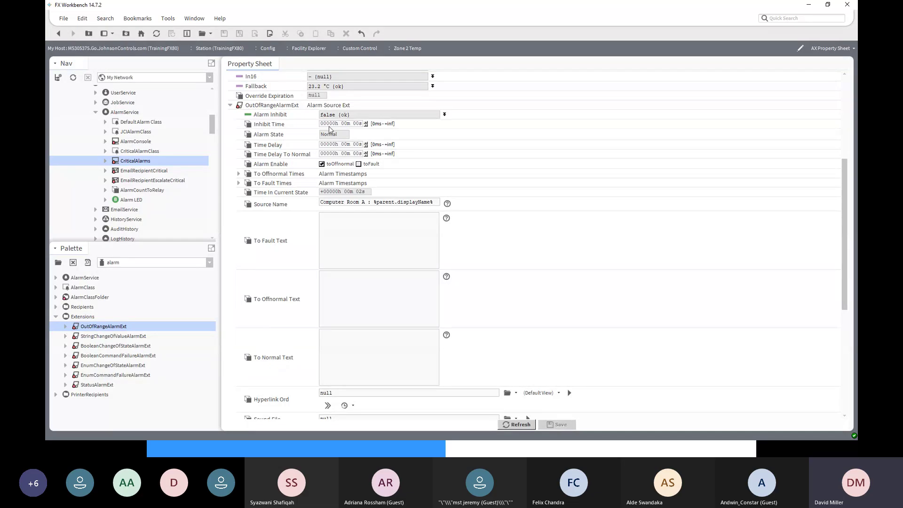
Reopen the CriticalAlarms console and acknowledge the Zone 1 Temp and Zone 2 Temp alarms
{"action": "left_click", "coordinate": [57, 40]}
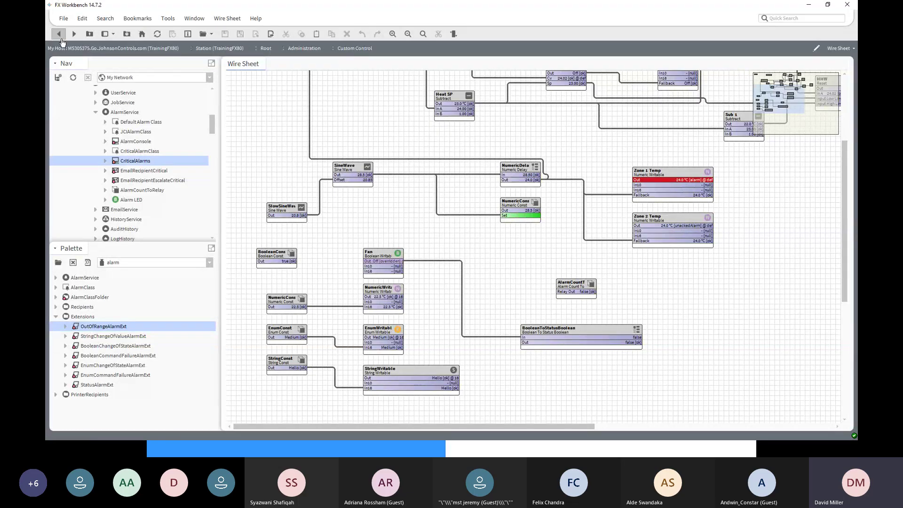
{"action": "left_click", "coordinate": [58, 34]}
{"action": "left_click", "coordinate": [58, 37]}
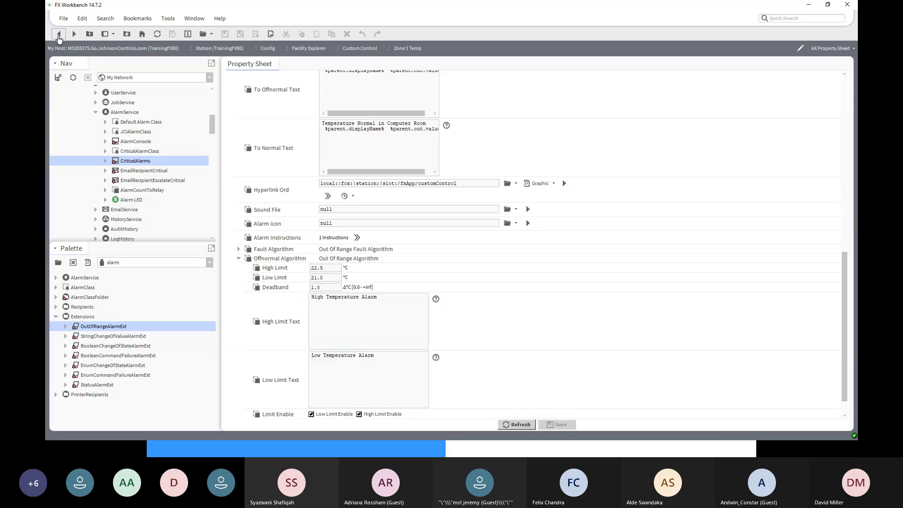
{"action": "left_click", "coordinate": [59, 37]}
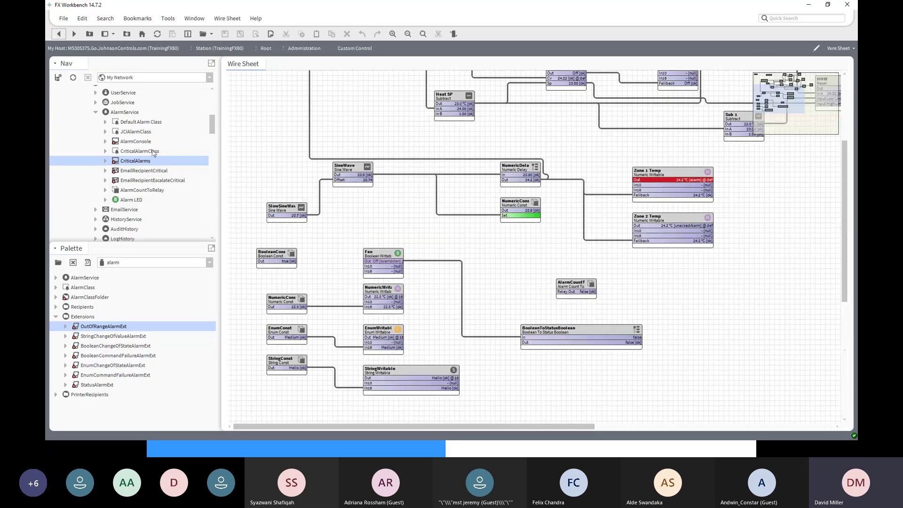
{"action": "double_click", "coordinate": [150, 161]}
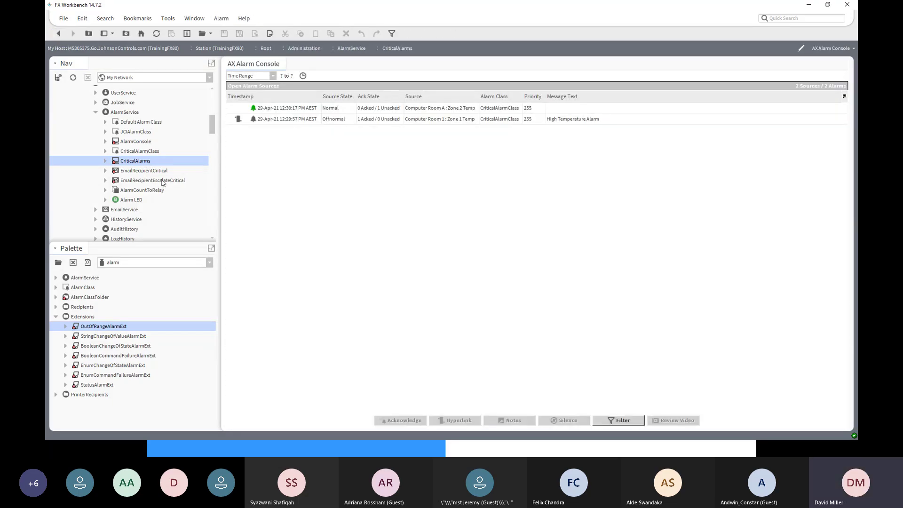
{"action": "left_click", "coordinate": [326, 121]}
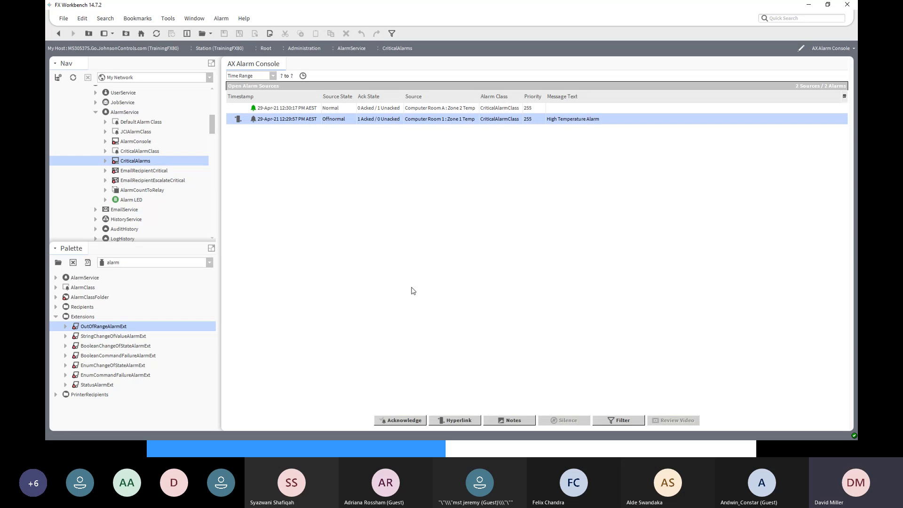
{"action": "left_click", "coordinate": [400, 420]}
{"action": "left_click", "coordinate": [326, 108]}
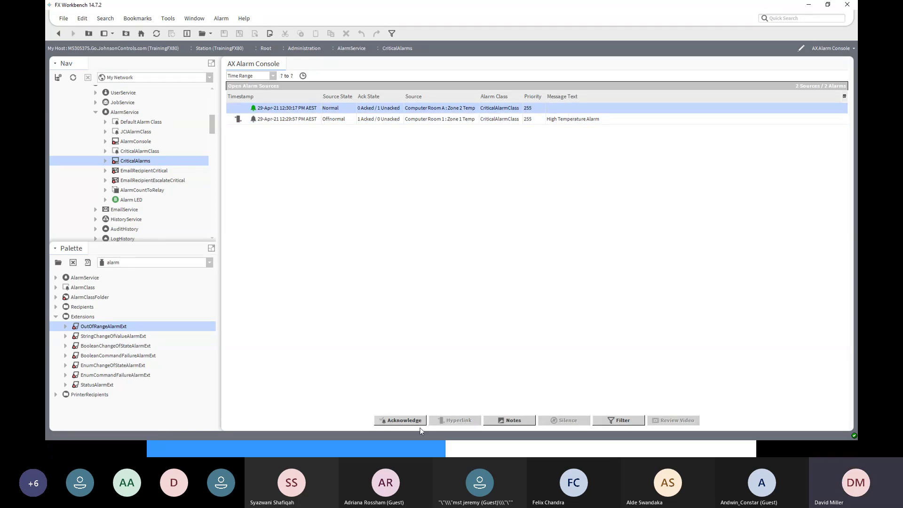
{"action": "left_click", "coordinate": [403, 421]}
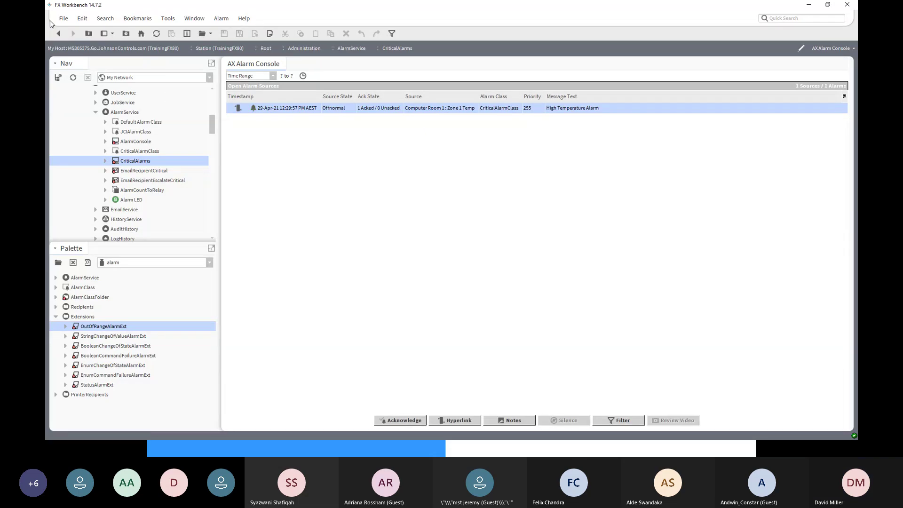
Open Zone 2 Temp's property sheet, check the alarm extension's state and collapse OutOfRangeAlarmExt to view the point's values
{"action": "left_click", "coordinate": [60, 36]}
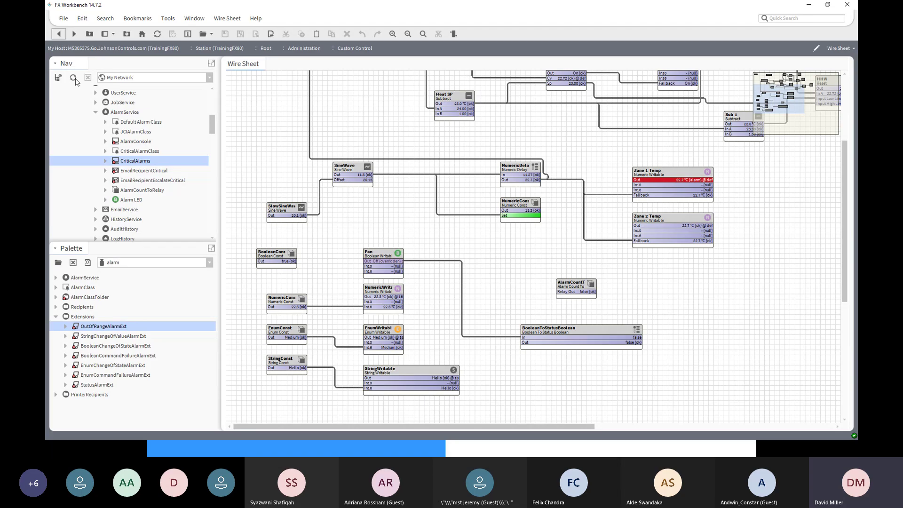
{"action": "double_click", "coordinate": [679, 222]}
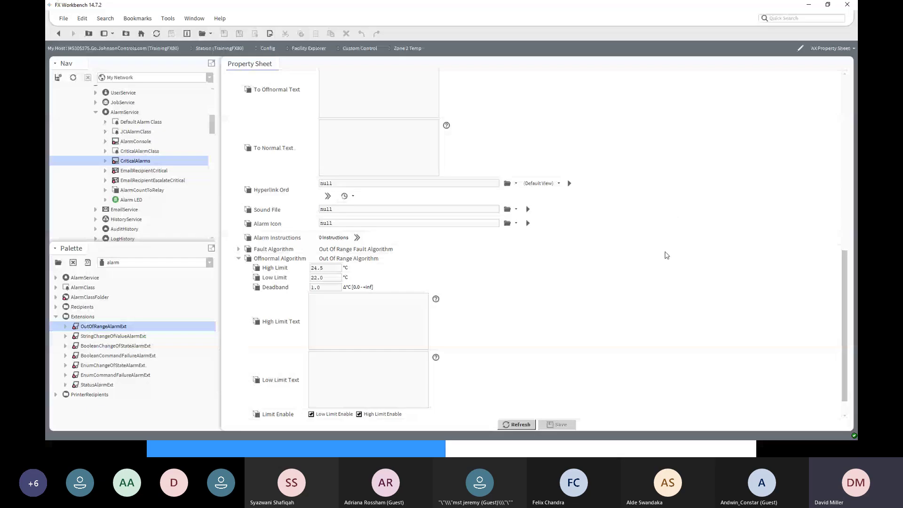
{"action": "scroll", "coordinate": [606, 299], "scroll_direction": "up", "scroll_amount": 3}
{"action": "scroll", "coordinate": [607, 299], "scroll_direction": "up", "scroll_amount": 4}
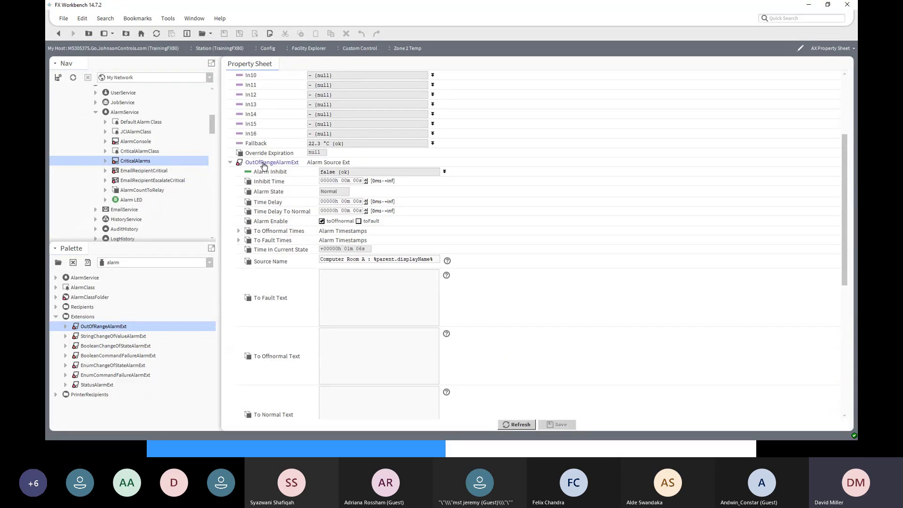
{"action": "left_click", "coordinate": [231, 162]}
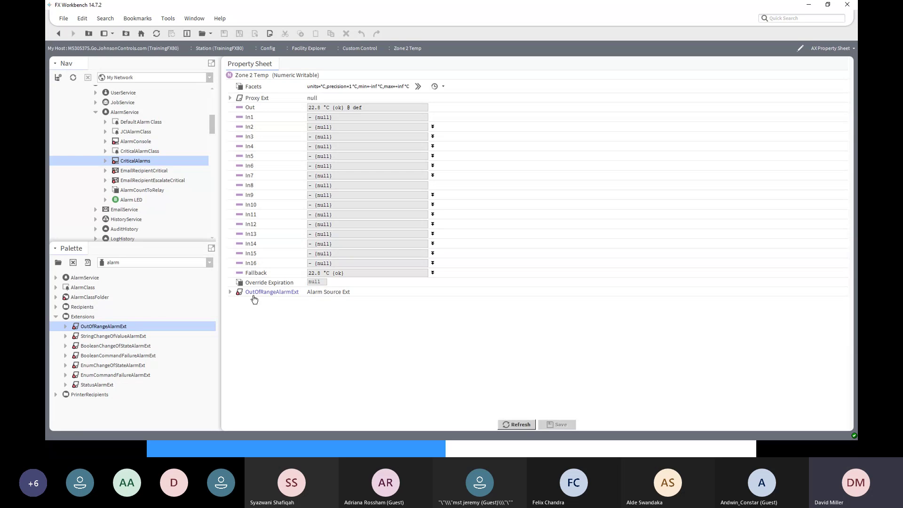
Display Custom Control as a wire sheet and open the property sheet of the Cool Boolean Writable point
{"action": "left_click", "coordinate": [365, 49]}
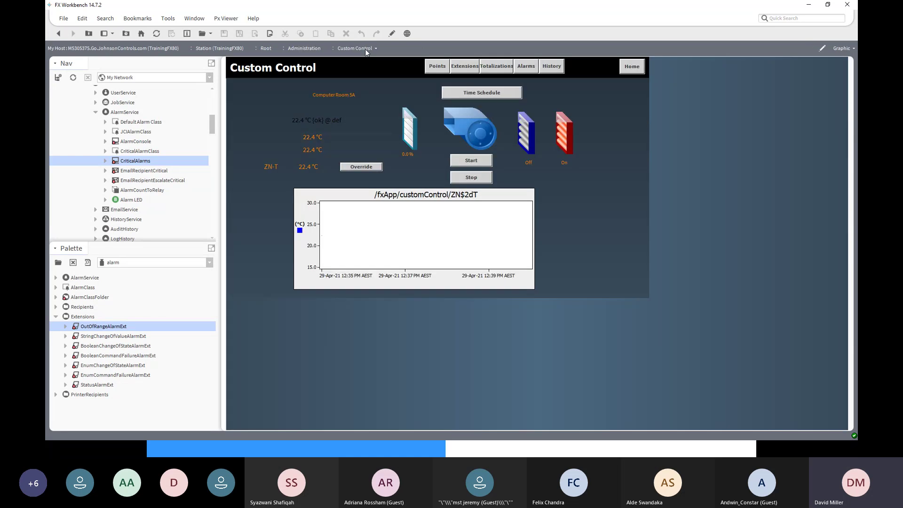
{"action": "left_click", "coordinate": [842, 49]}
{"action": "left_click", "coordinate": [832, 71]}
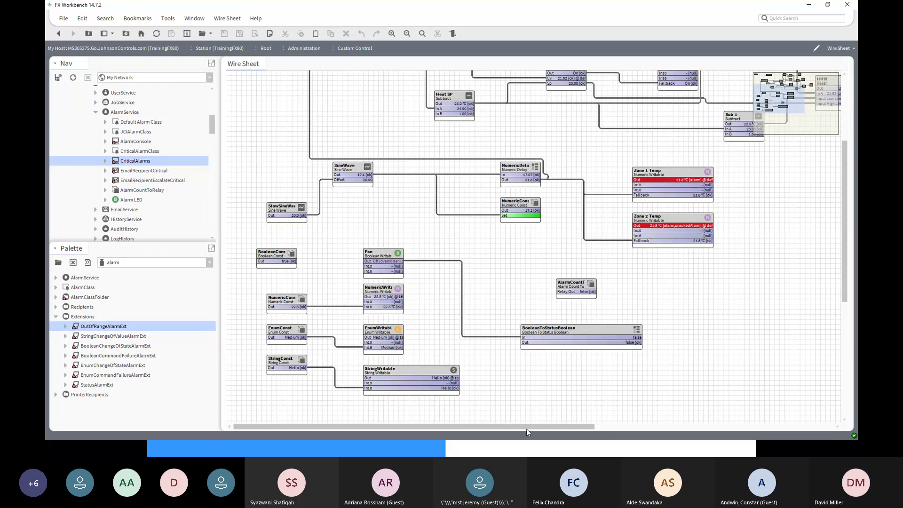
{"action": "left_click_drag", "start_coordinate": [527, 427], "coordinate": [660, 429]}
{"action": "scroll", "coordinate": [628, 182], "scroll_direction": "up", "scroll_amount": 3}
{"action": "scroll", "coordinate": [628, 182], "scroll_direction": "up", "scroll_amount": 3}
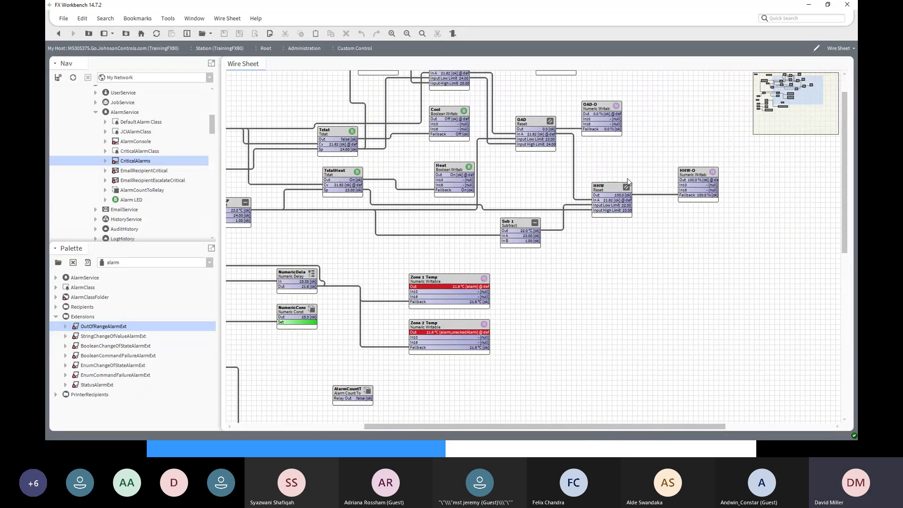
{"action": "scroll", "coordinate": [633, 171], "scroll_direction": "up", "scroll_amount": 1}
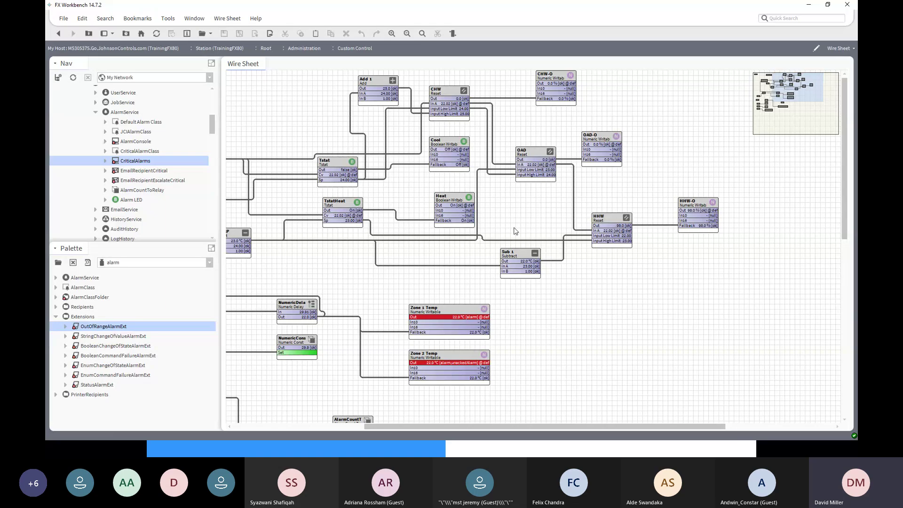
{"action": "left_click", "coordinate": [449, 141]}
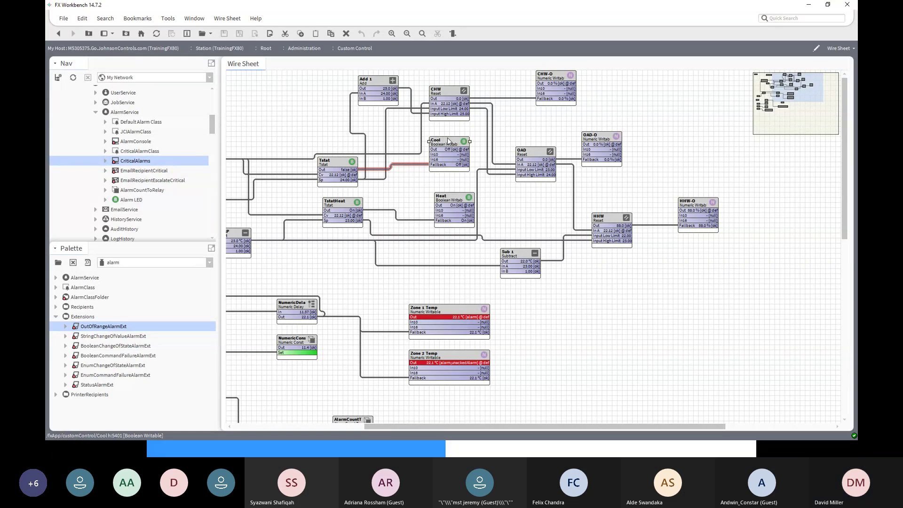
{"action": "double_click", "coordinate": [447, 137]}
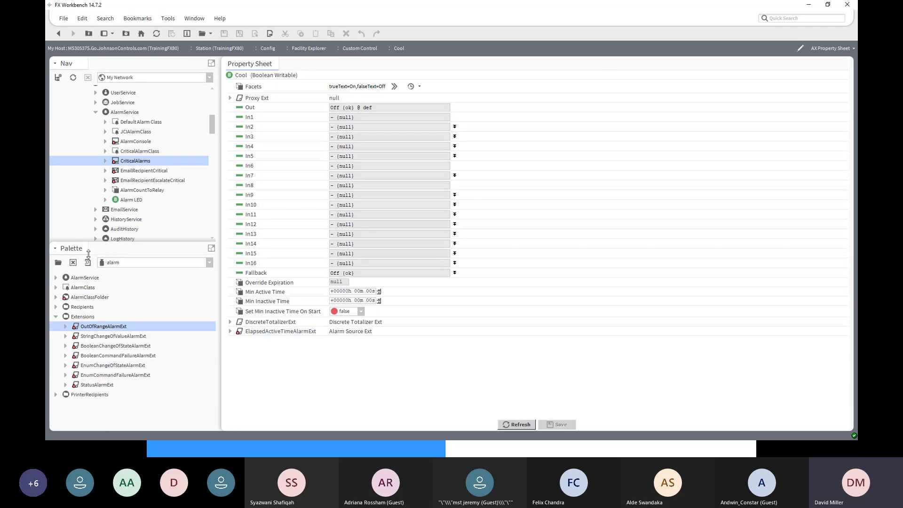
Add a BooleanChangeOfStateAlarmExt from the alarm palette to the Cool point, keeping the default name
{"action": "left_click", "coordinate": [109, 357]}
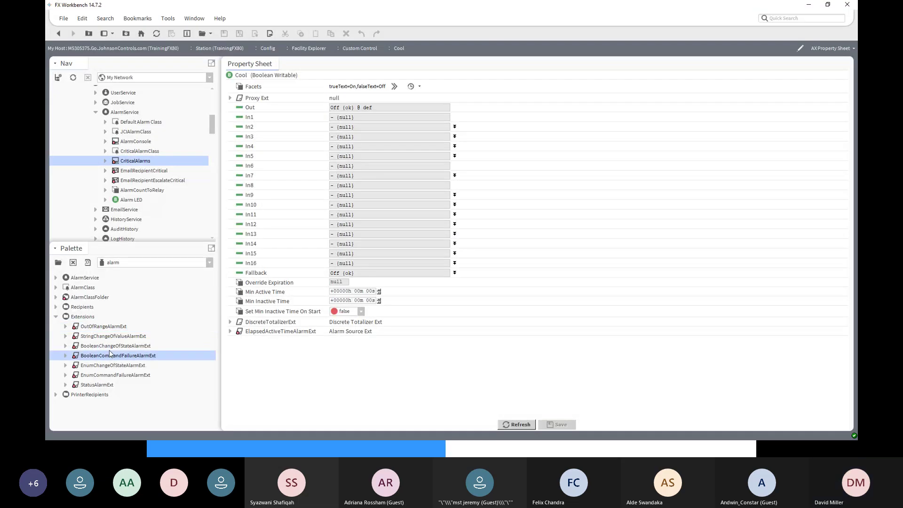
{"action": "left_click", "coordinate": [109, 346]}
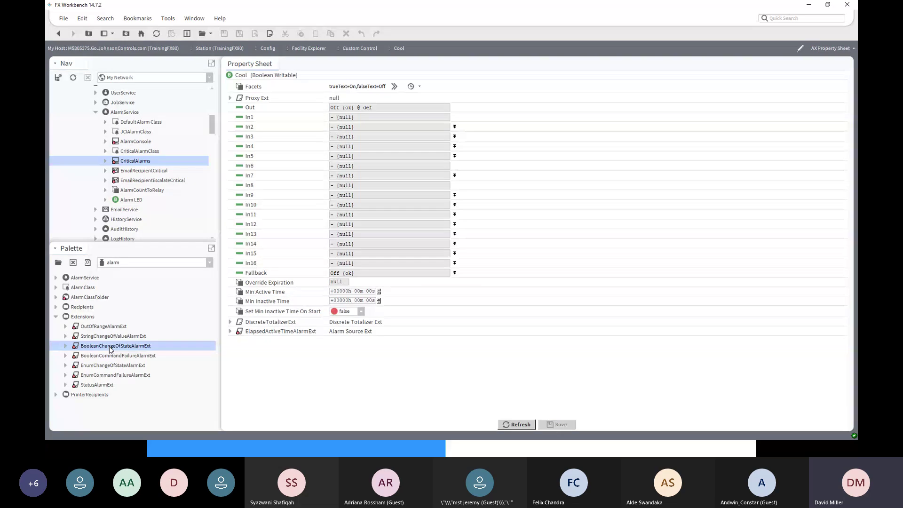
{"action": "left_click_drag", "start_coordinate": [109, 348], "coordinate": [275, 363]}
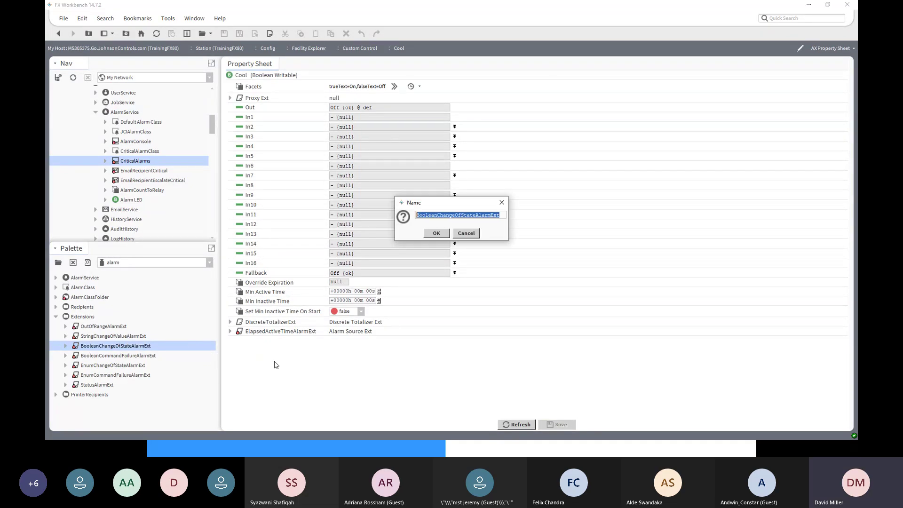
{"action": "left_click", "coordinate": [445, 235]}
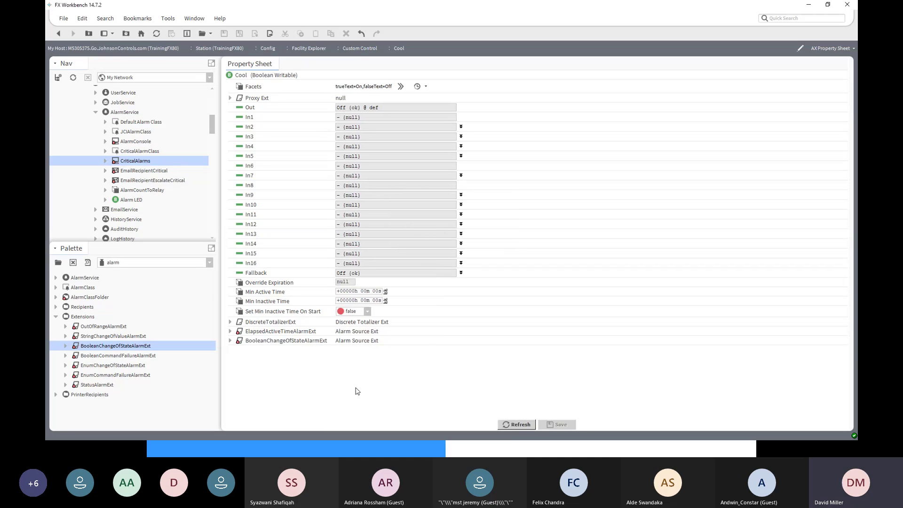
Expand Cool's BooleanChangeOfStateAlarmExt and disable its toFault alarm, leaving only toOffnormal enabled
{"action": "left_click", "coordinate": [230, 341]}
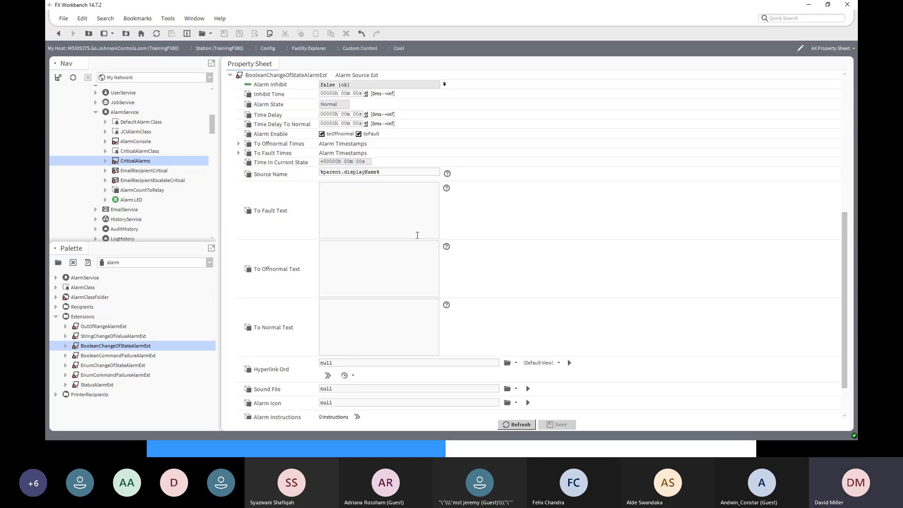
{"action": "scroll", "coordinate": [424, 214], "scroll_direction": "up", "scroll_amount": 3}
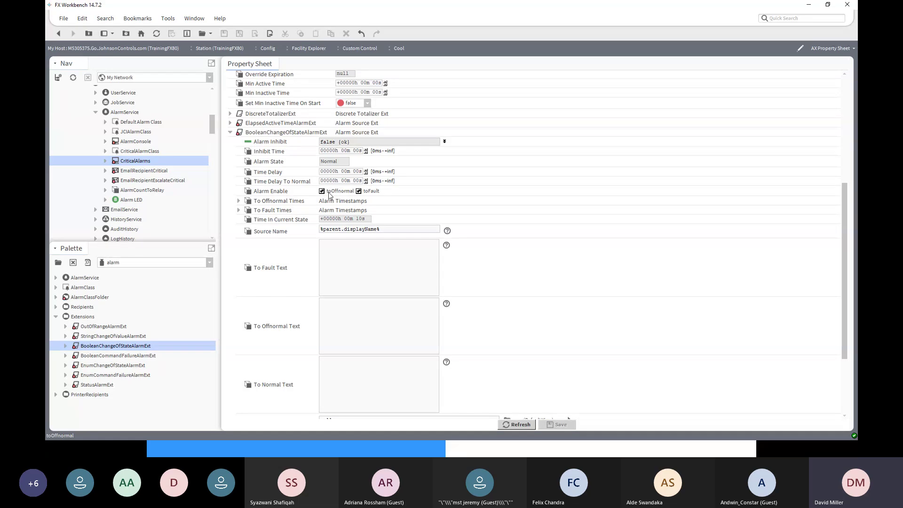
{"action": "left_click", "coordinate": [359, 191]}
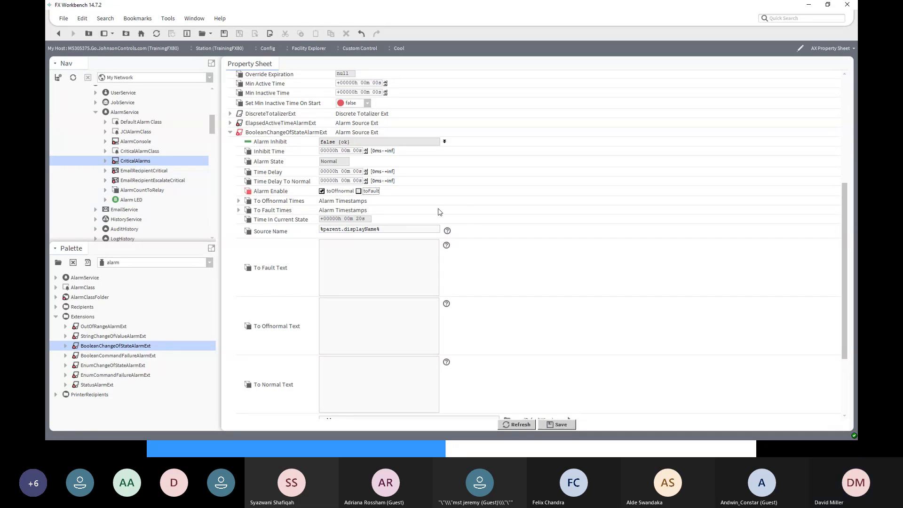
Set the extension's Offnormal Algorithm Alarm Value to On and its Alarm Class to CriticalAlarmClass
{"action": "scroll", "coordinate": [265, 262], "scroll_direction": "down", "scroll_amount": 3}
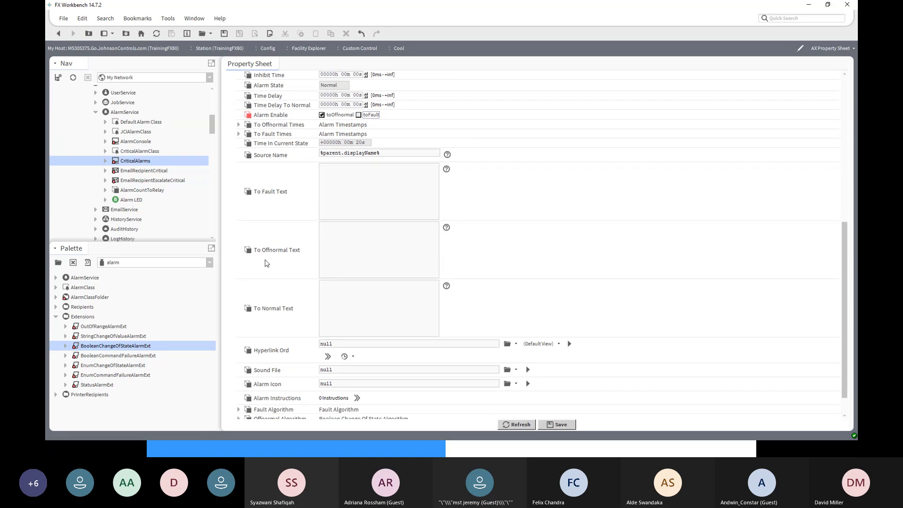
{"action": "scroll", "coordinate": [265, 263], "scroll_direction": "down", "scroll_amount": 2}
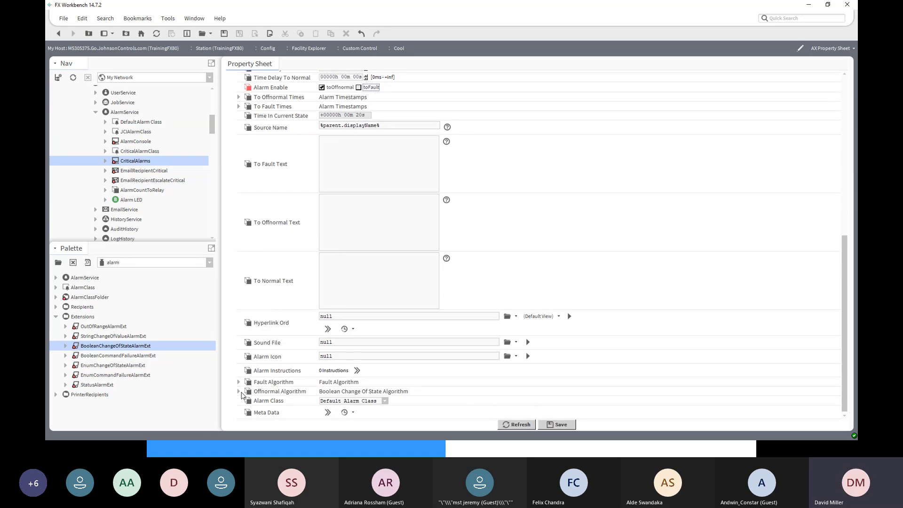
{"action": "left_click", "coordinate": [238, 391]}
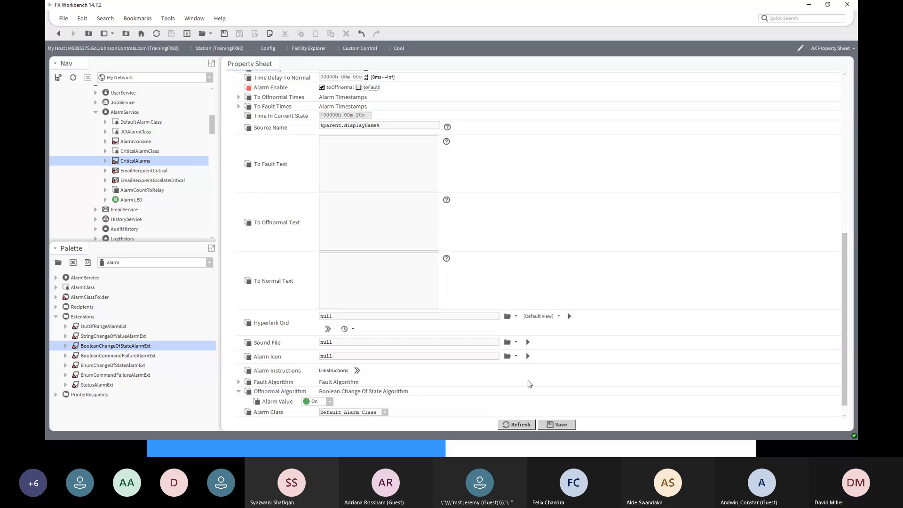
{"action": "scroll", "coordinate": [529, 384], "scroll_direction": "down", "scroll_amount": 1}
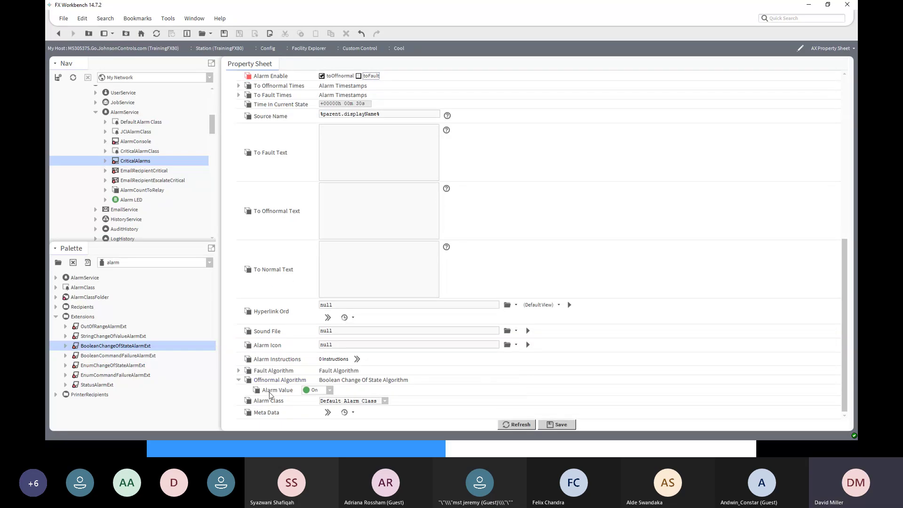
{"action": "left_click", "coordinate": [330, 390]}
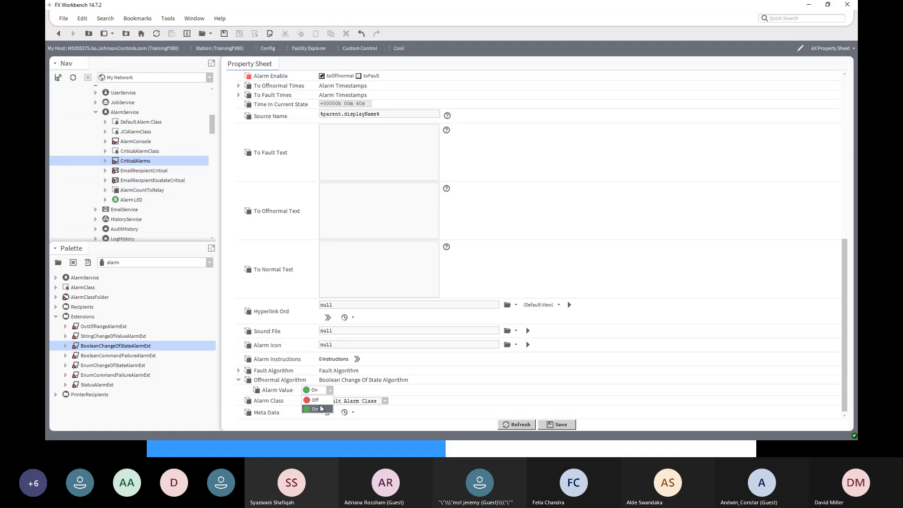
{"action": "left_click", "coordinate": [321, 408]}
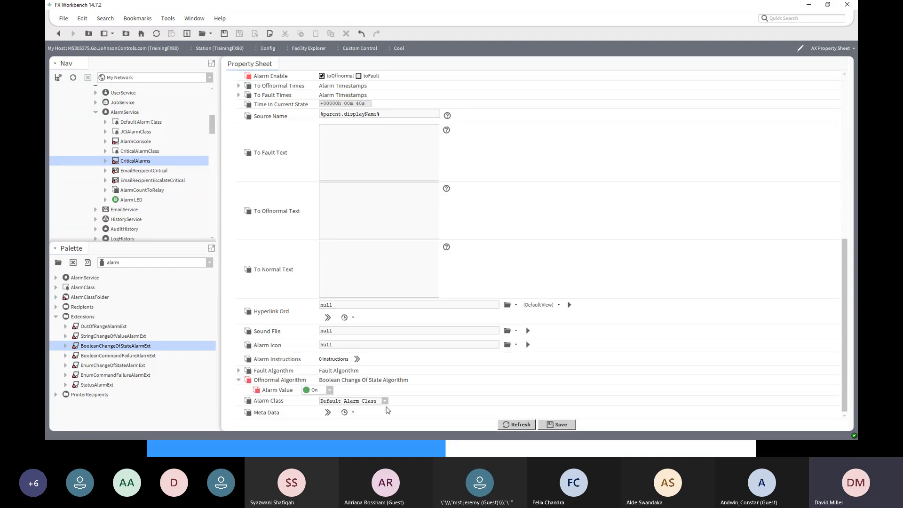
{"action": "left_click", "coordinate": [385, 401]}
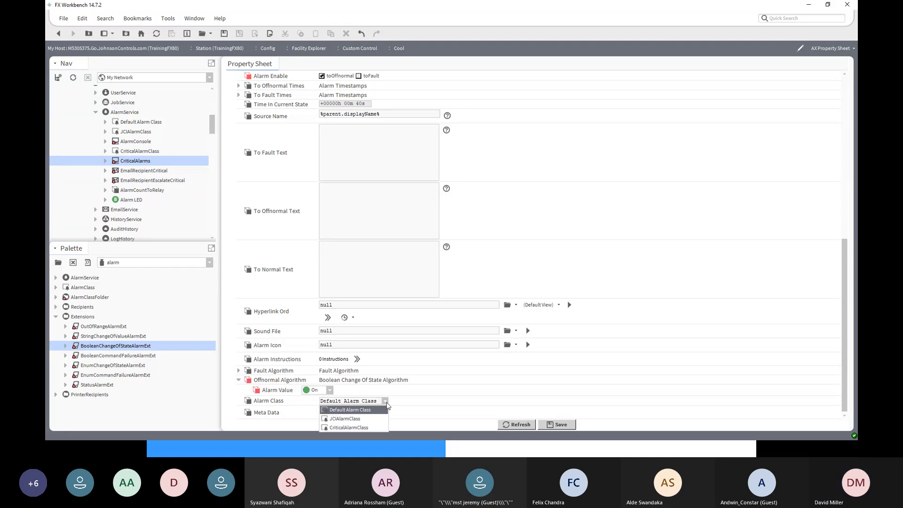
{"action": "left_click", "coordinate": [374, 427]}
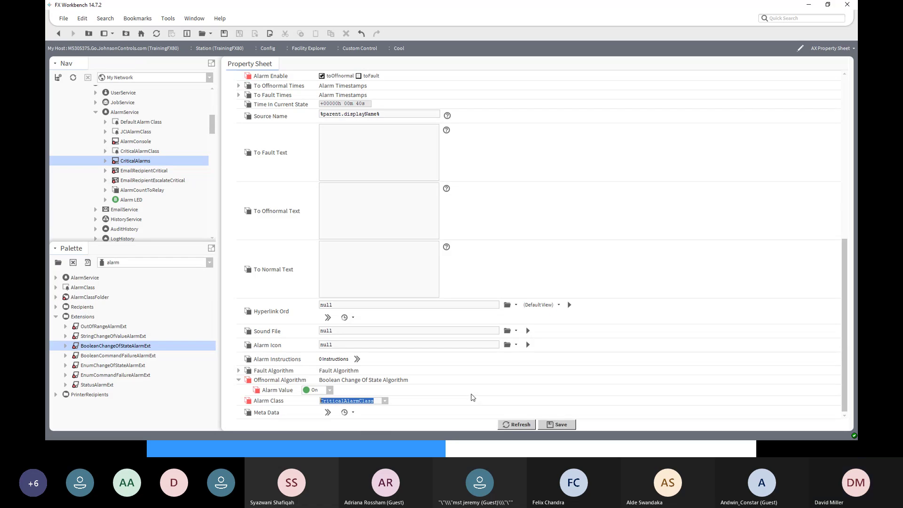
Set the extension's Source Name to %parent.parent.displayName%\%parent.displayName%
{"action": "scroll", "coordinate": [473, 397], "scroll_direction": "up", "scroll_amount": 3}
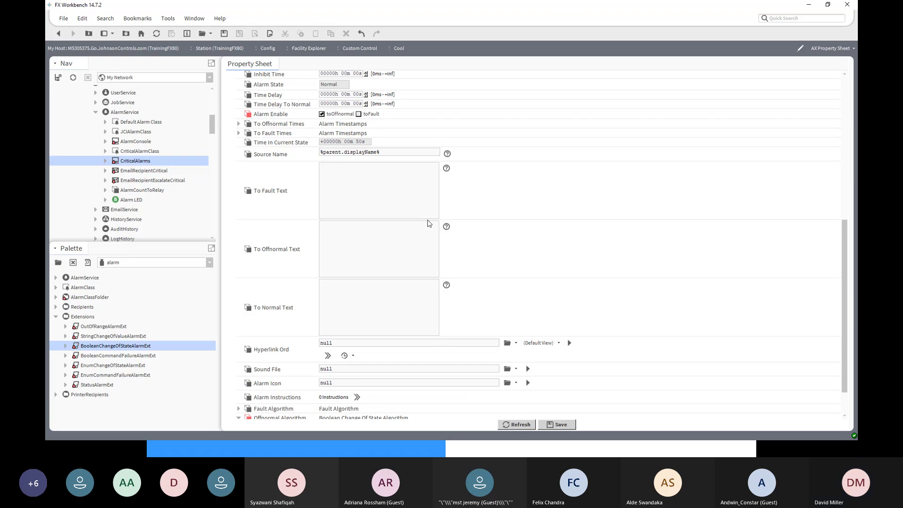
{"action": "type", "text": "%parent."}
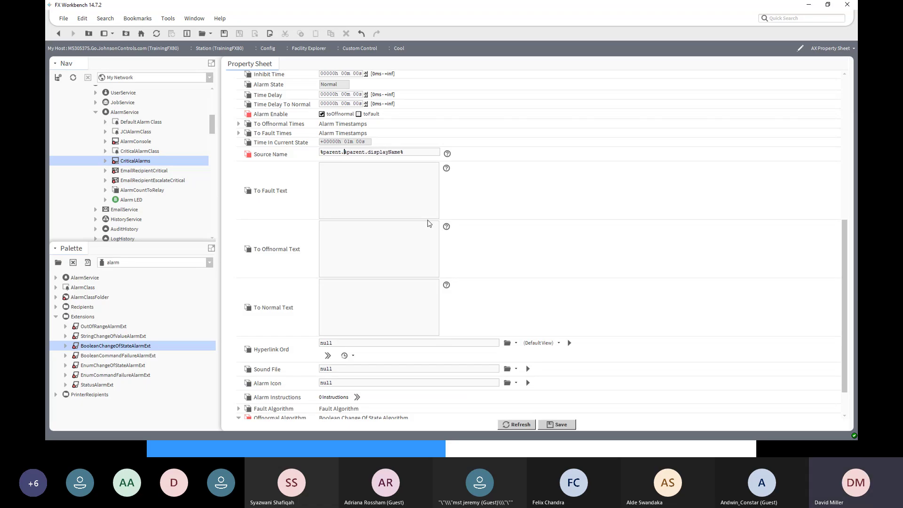
{"action": "type", "text": "parent.displayName%\\%parent.disp"}
Copy the whole Source Name expression into an empty Notepad document and enlarge its text for reading
{"action": "left_click_drag", "start_coordinate": [321, 153], "coordinate": [514, 149]}
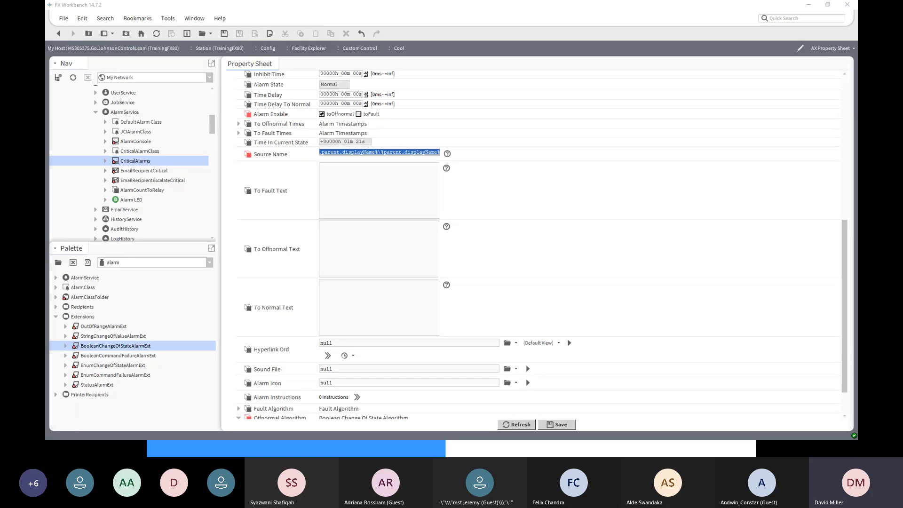
{"action": "key", "text": "Return"}
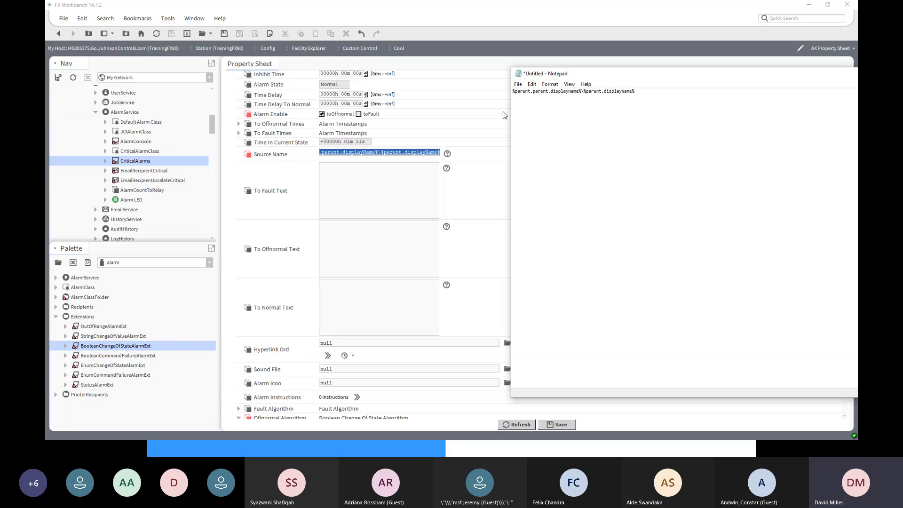
{"action": "left_click", "coordinate": [568, 84]}
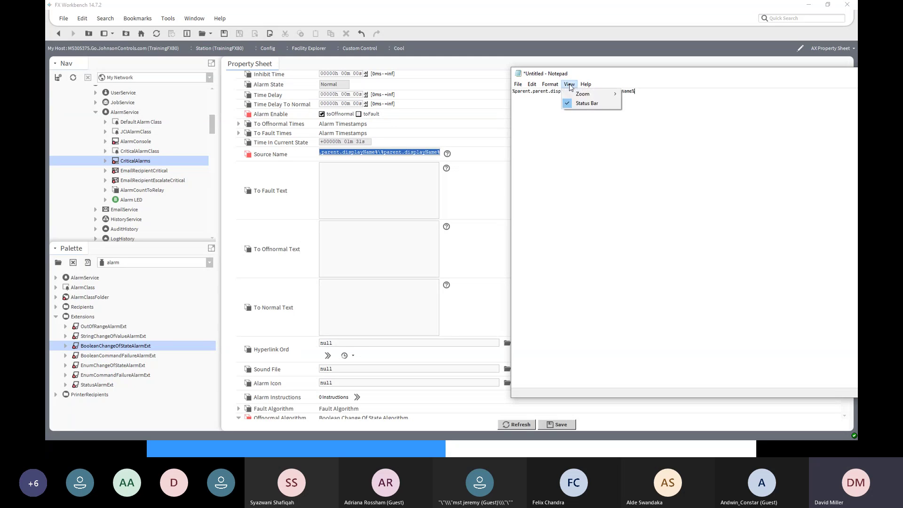
{"action": "mouse_move", "coordinate": [586, 94]}
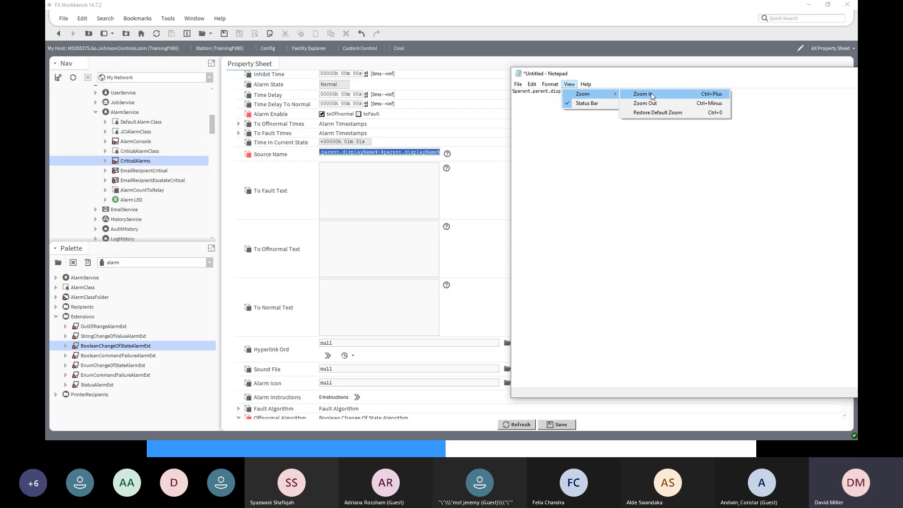
{"action": "left_click", "coordinate": [652, 95]}
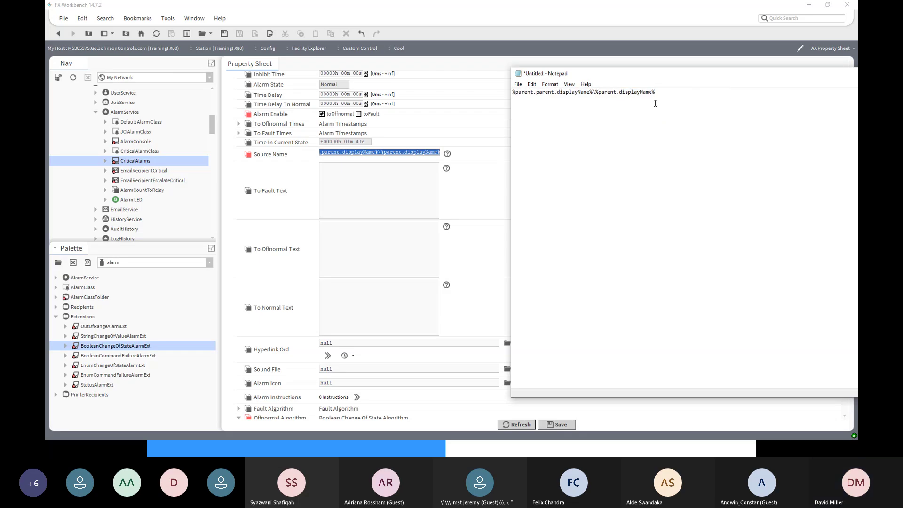
{"action": "scroll", "coordinate": [655, 103], "scroll_direction": "up", "scroll_amount": 7}
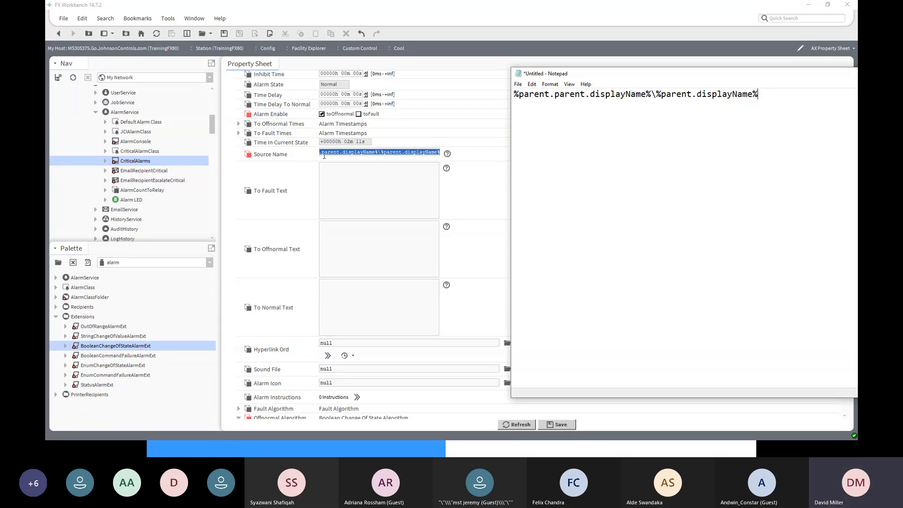
Return to FX Workbench, save the changes to Cool's alarm extension and review the point's property sheet
{"action": "scroll", "coordinate": [354, 172], "scroll_direction": "up", "scroll_amount": 3}
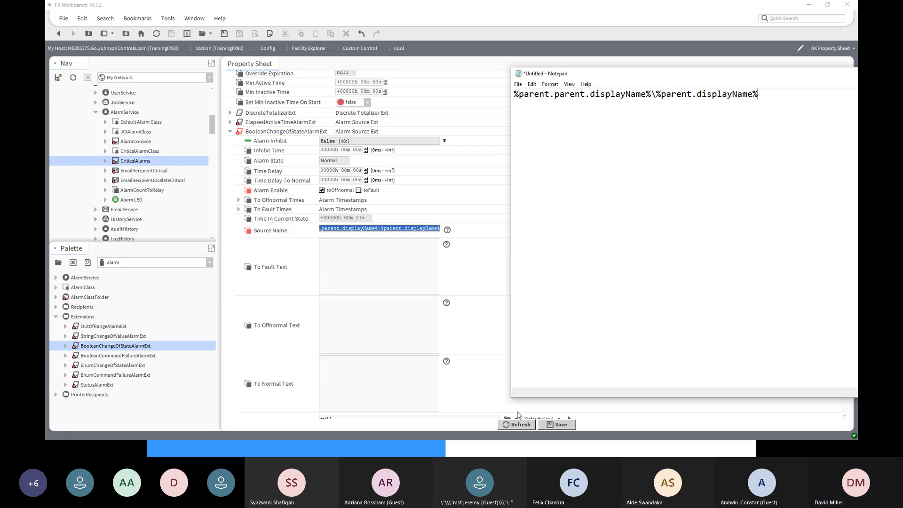
{"action": "left_click", "coordinate": [558, 425]}
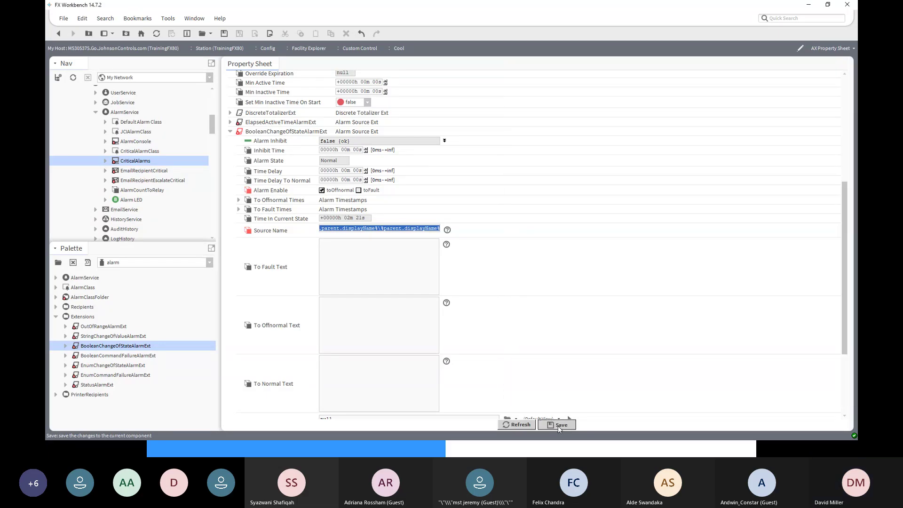
{"action": "scroll", "coordinate": [545, 284], "scroll_direction": "up", "scroll_amount": 8}
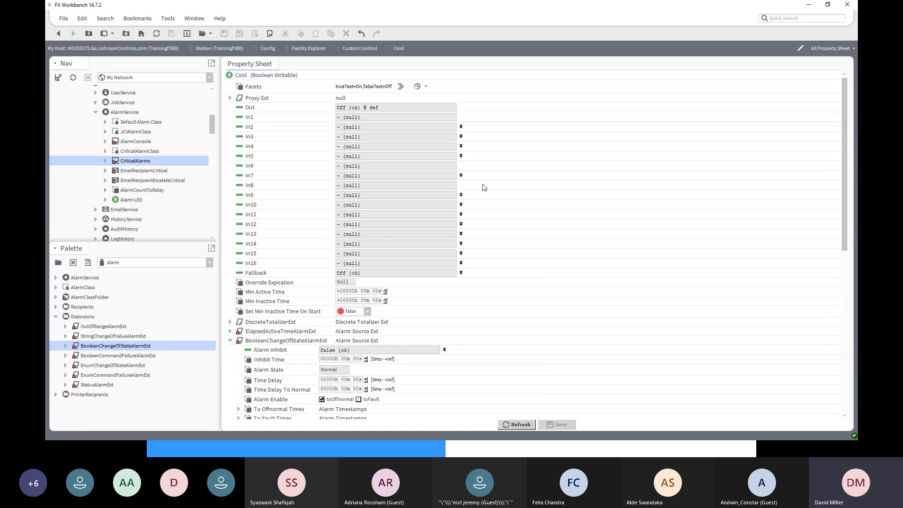
{"action": "scroll", "coordinate": [503, 272], "scroll_direction": "down", "scroll_amount": 6}
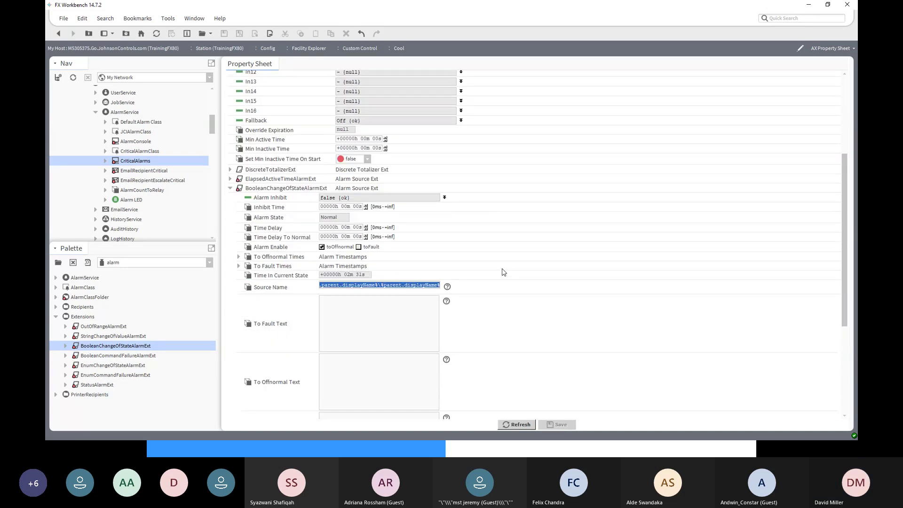
Set the extension's Hyperlink Ord to the Custom Control folder under Facility Explorer, using its Graphic view
{"action": "scroll", "coordinate": [503, 272], "scroll_direction": "down", "scroll_amount": 7}
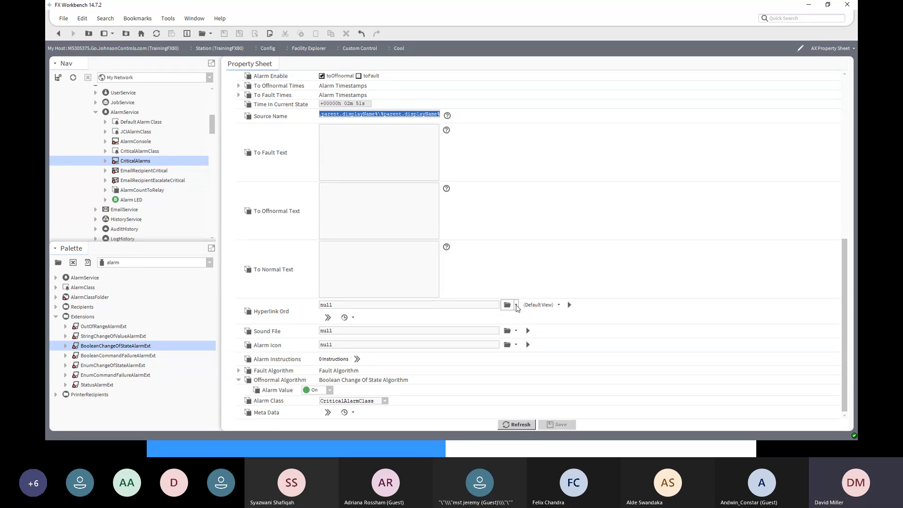
{"action": "left_click", "coordinate": [516, 305]}
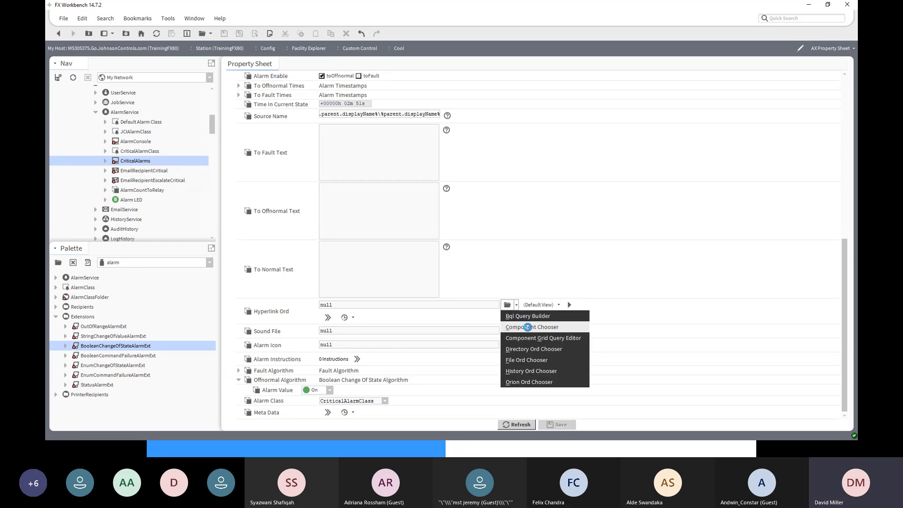
{"action": "left_click", "coordinate": [526, 327]}
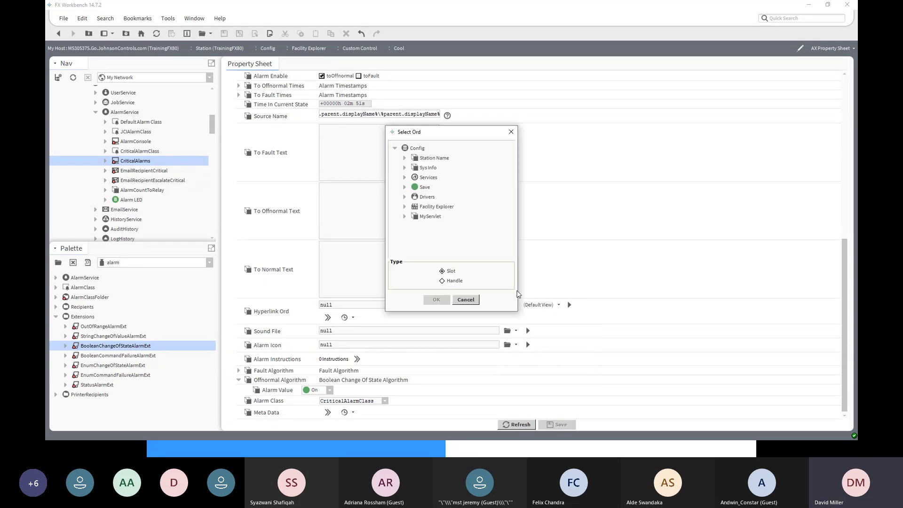
{"action": "left_click", "coordinate": [404, 207]}
{"action": "scroll", "coordinate": [428, 223], "scroll_direction": "down", "scroll_amount": 3}
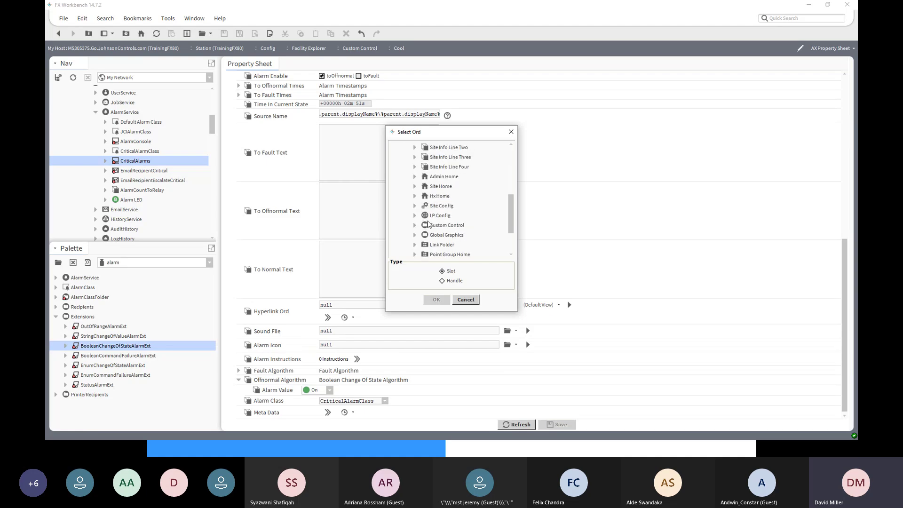
{"action": "left_click", "coordinate": [429, 225]}
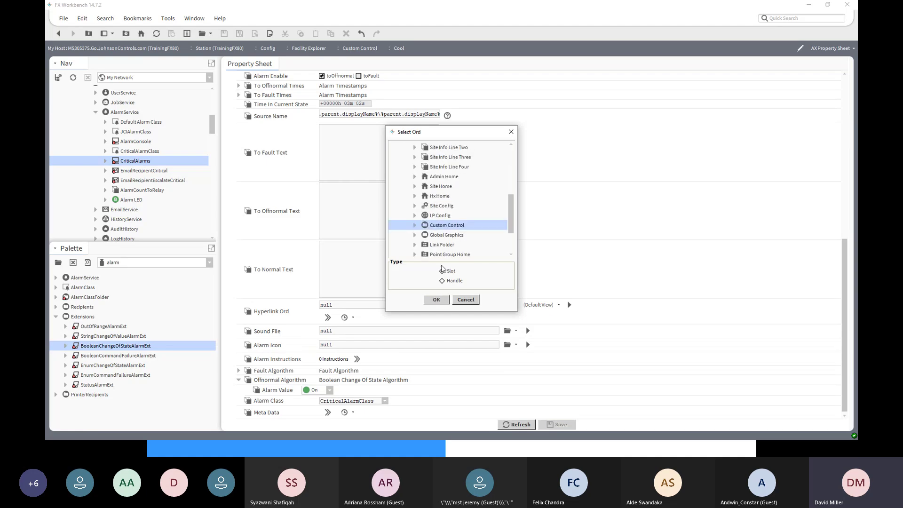
{"action": "left_click", "coordinate": [437, 300]}
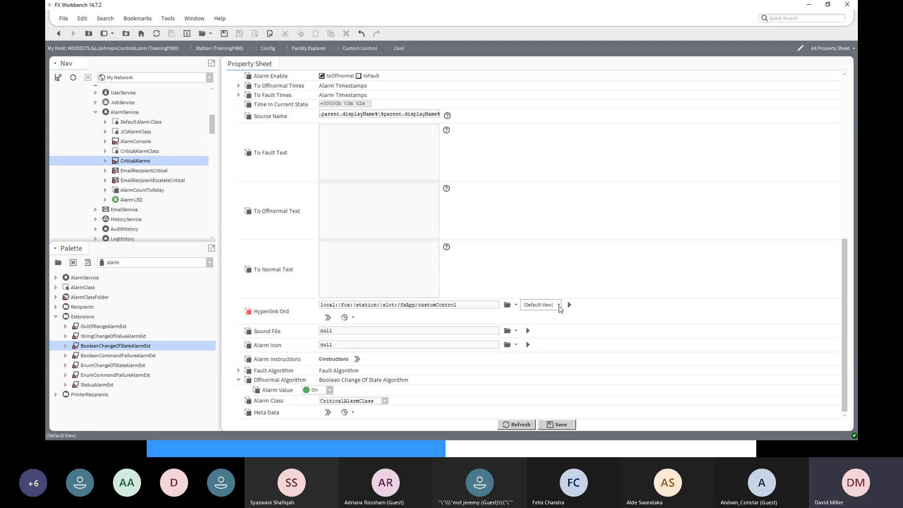
{"action": "left_click", "coordinate": [559, 306]}
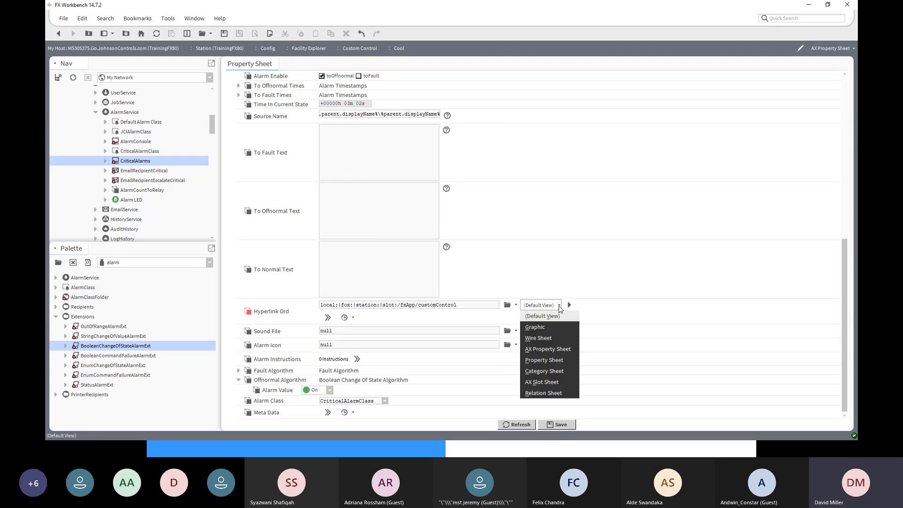
{"action": "left_click", "coordinate": [534, 326]}
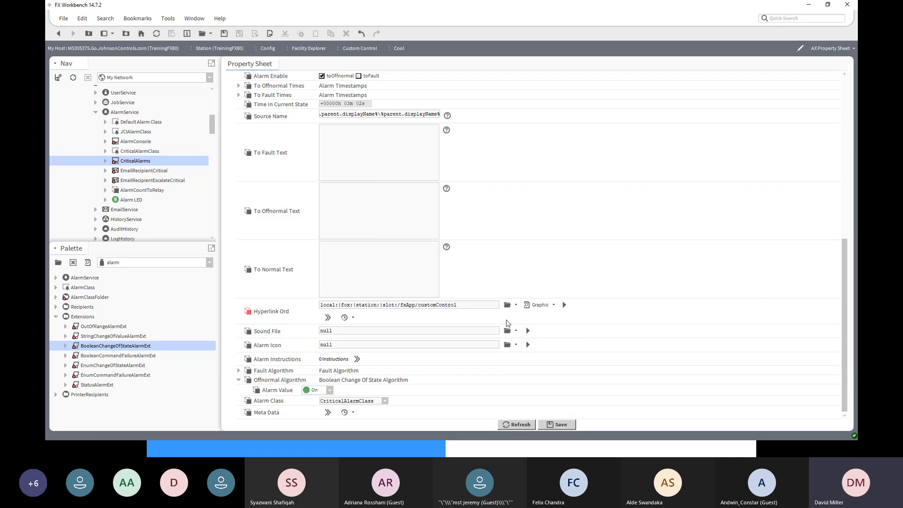
Save the hyperlink change to Cool's alarm extension and review the settings on the point's property sheet
{"action": "left_click", "coordinate": [557, 424]}
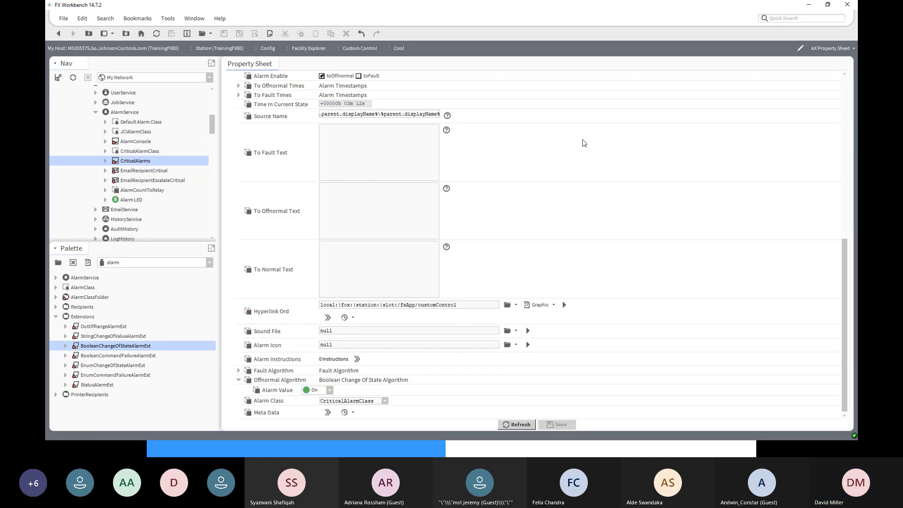
{"action": "scroll", "coordinate": [562, 150], "scroll_direction": "up", "scroll_amount": 15}
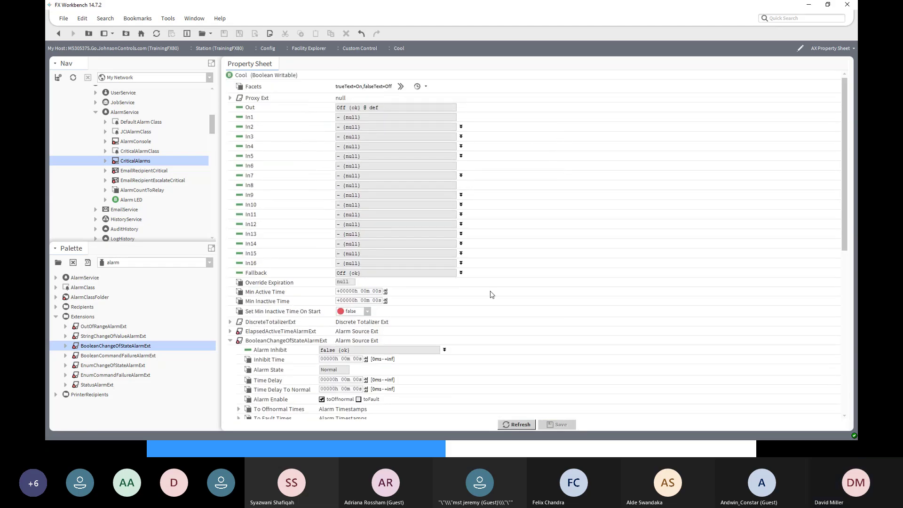
{"action": "scroll", "coordinate": [354, 372], "scroll_direction": "down", "scroll_amount": 1}
{"action": "scroll", "coordinate": [353, 371], "scroll_direction": "down", "scroll_amount": 3}
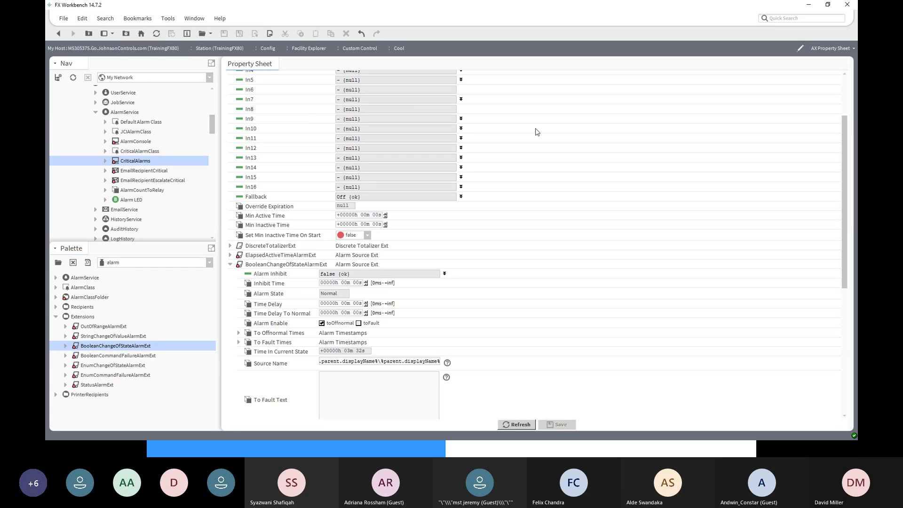
{"action": "scroll", "coordinate": [533, 132], "scroll_direction": "up", "scroll_amount": 3}
Open the CriticalAlarms console and follow the Custom Control\Cool alarm's hyperlink to its graphic
{"action": "left_click", "coordinate": [88, 33]}
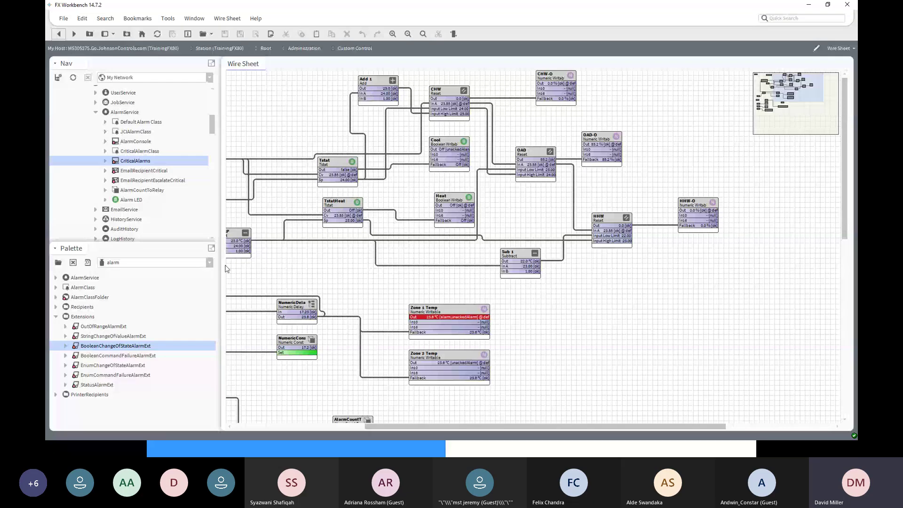
{"action": "double_click", "coordinate": [139, 161]}
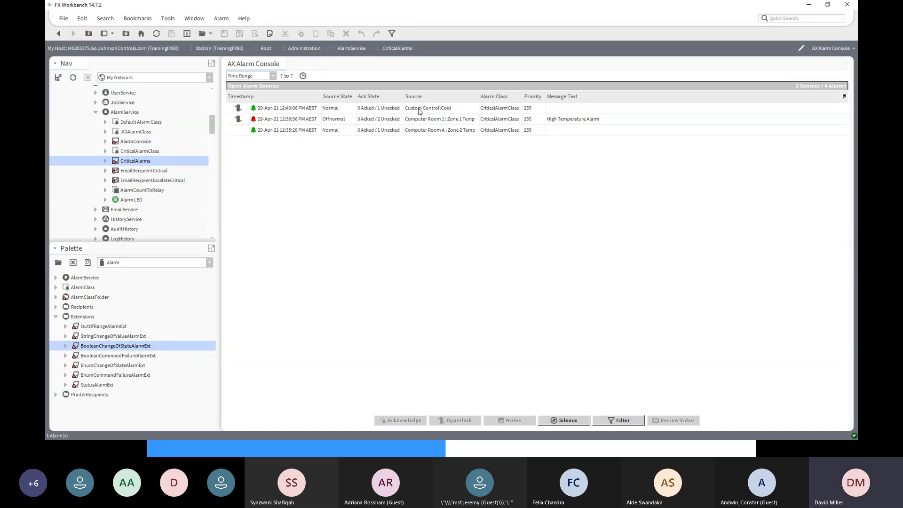
{"action": "left_click", "coordinate": [447, 112]}
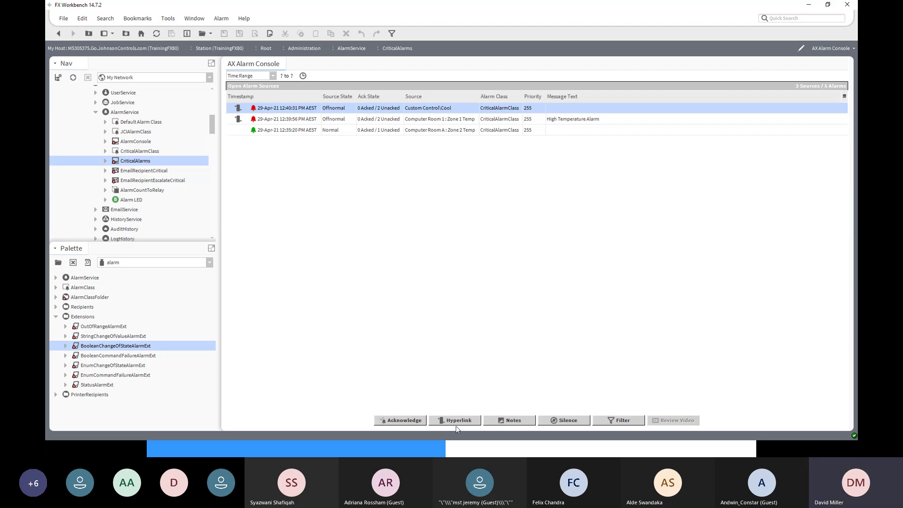
{"action": "left_click", "coordinate": [419, 121]}
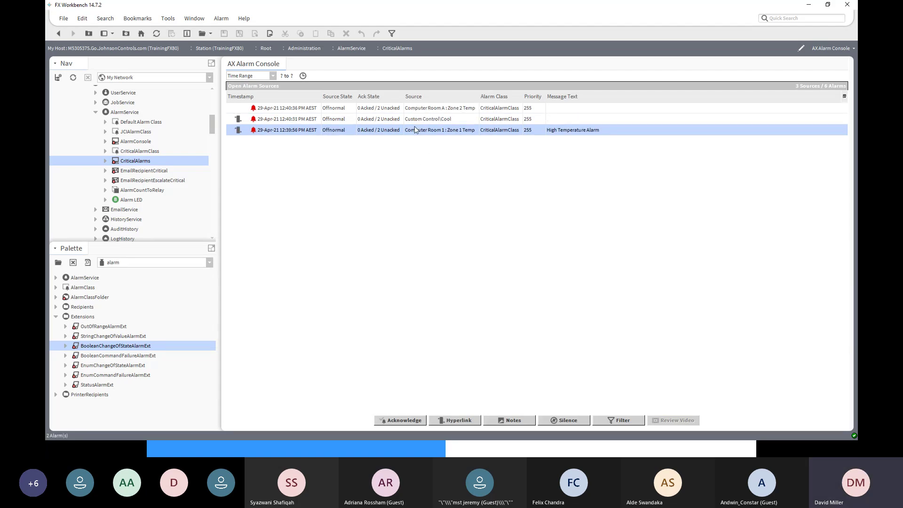
{"action": "left_click", "coordinate": [418, 112]}
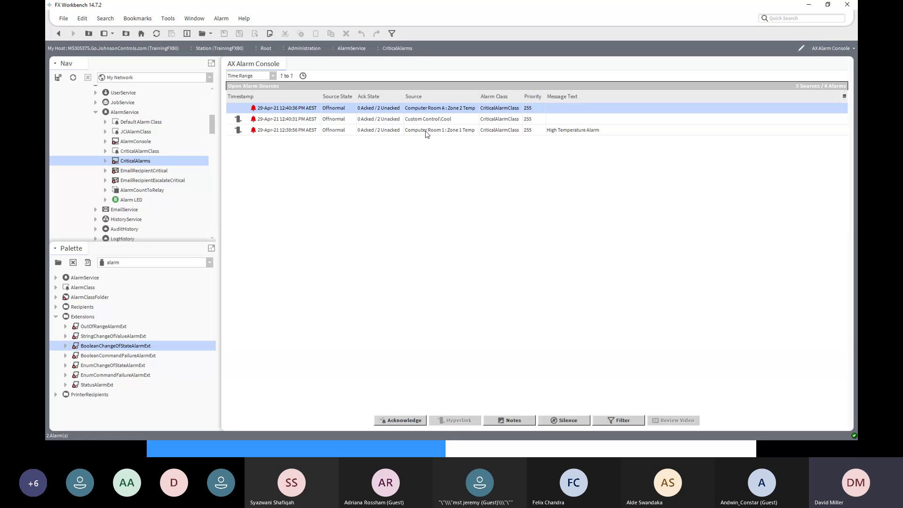
{"action": "left_click", "coordinate": [424, 121]}
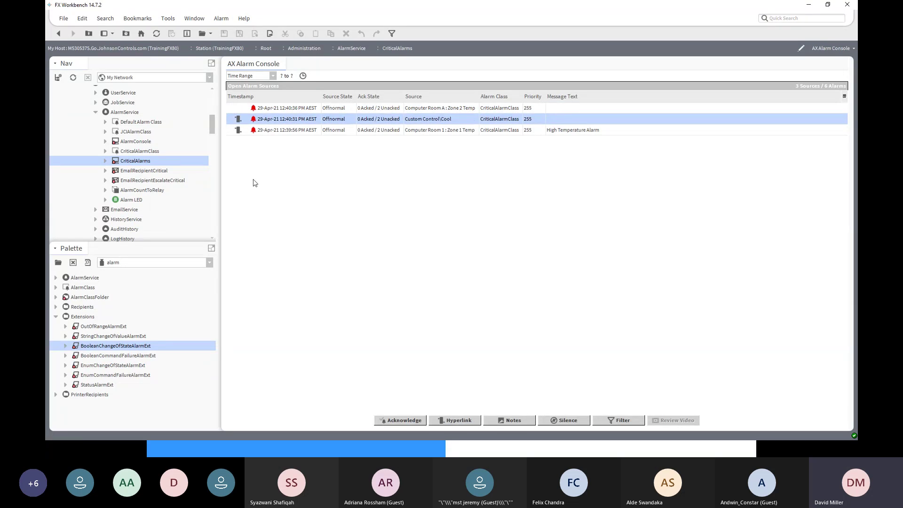
{"action": "left_click", "coordinate": [447, 420]}
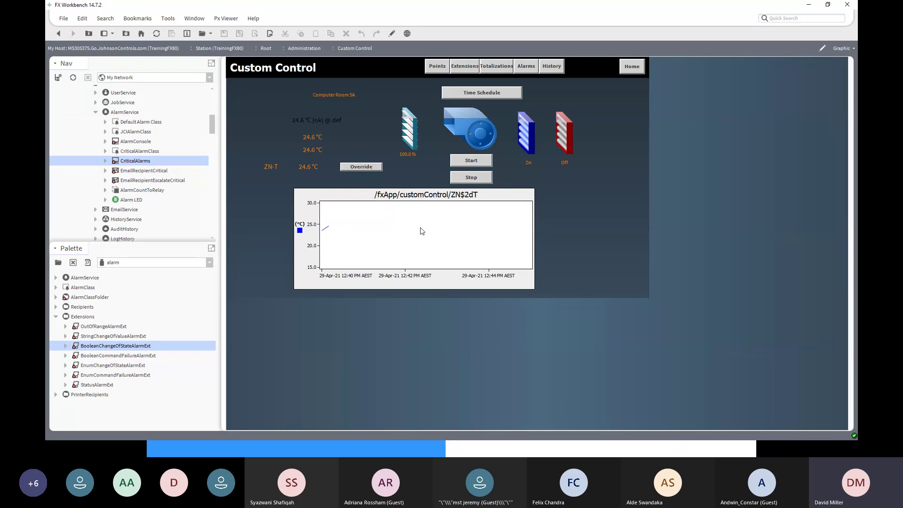
Return to the CriticalAlarms console and acknowledge the Custom Control\Cool alarms
{"action": "left_click", "coordinate": [58, 35]}
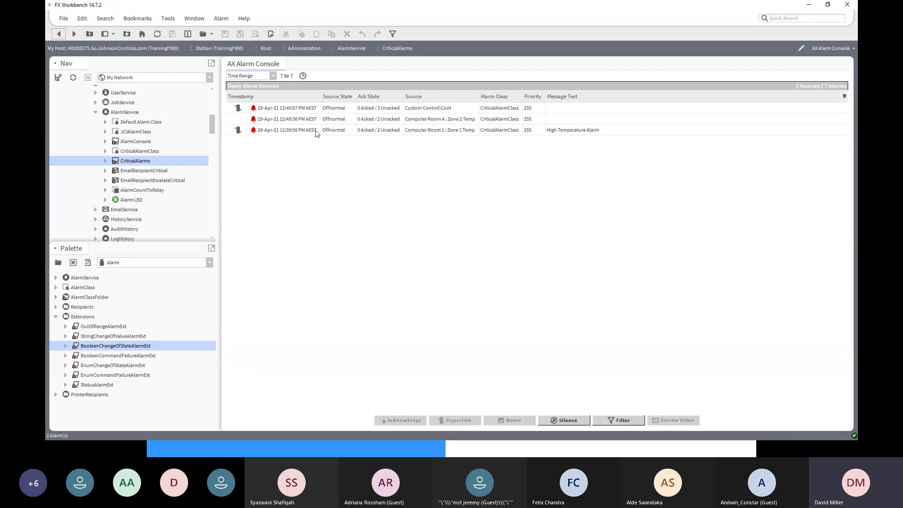
{"action": "left_click", "coordinate": [327, 109]}
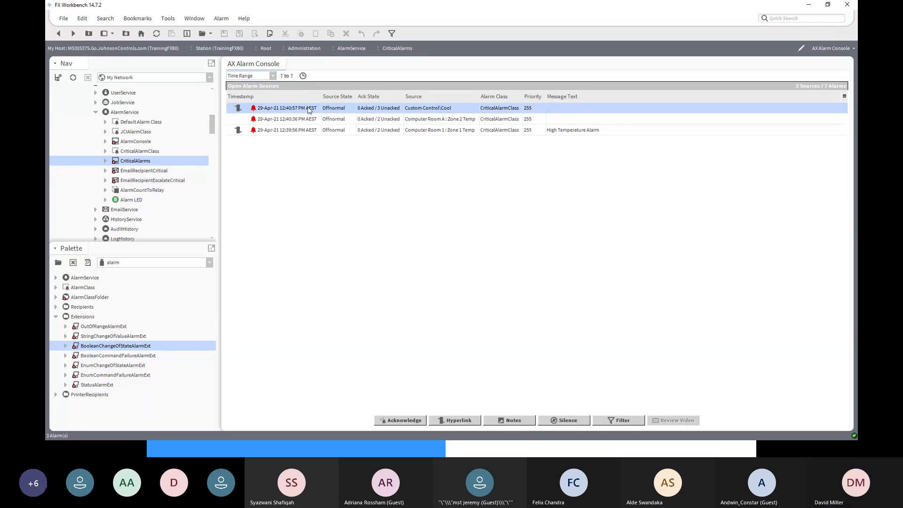
{"action": "left_click", "coordinate": [405, 420]}
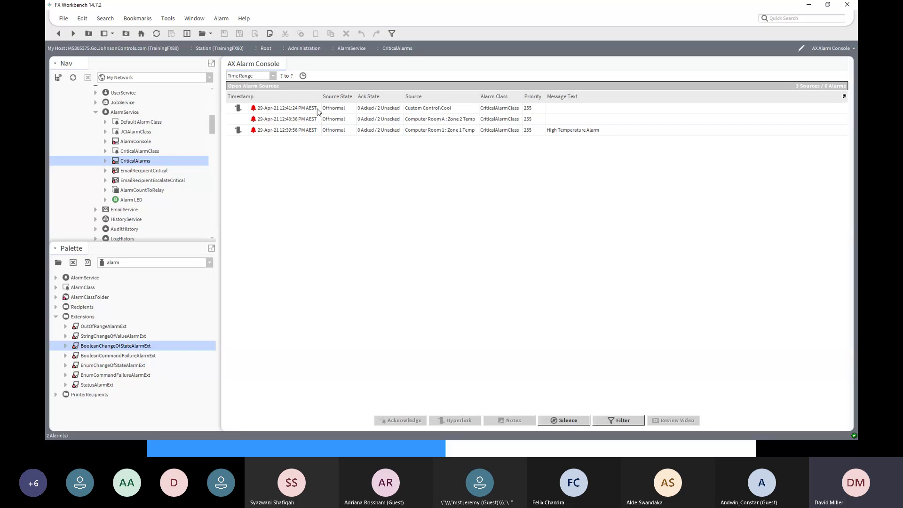
{"action": "left_click", "coordinate": [317, 111]}
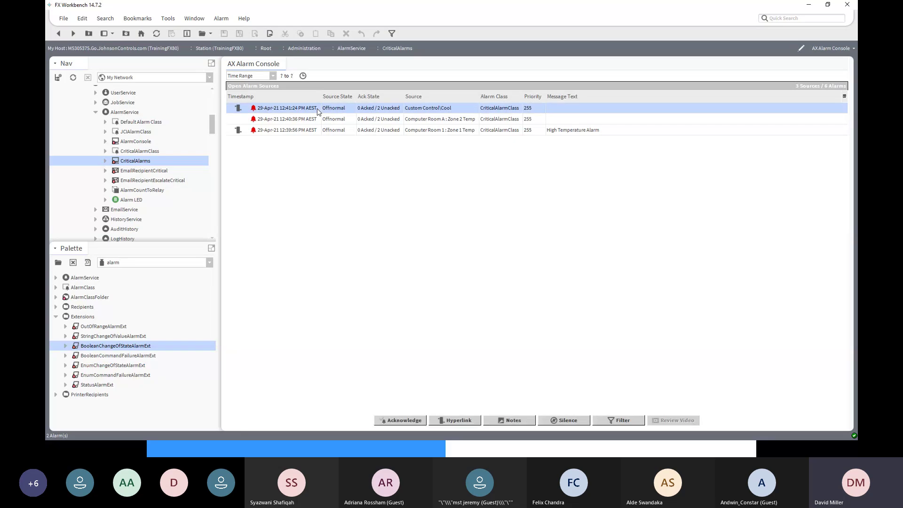
{"action": "left_click", "coordinate": [412, 419]}
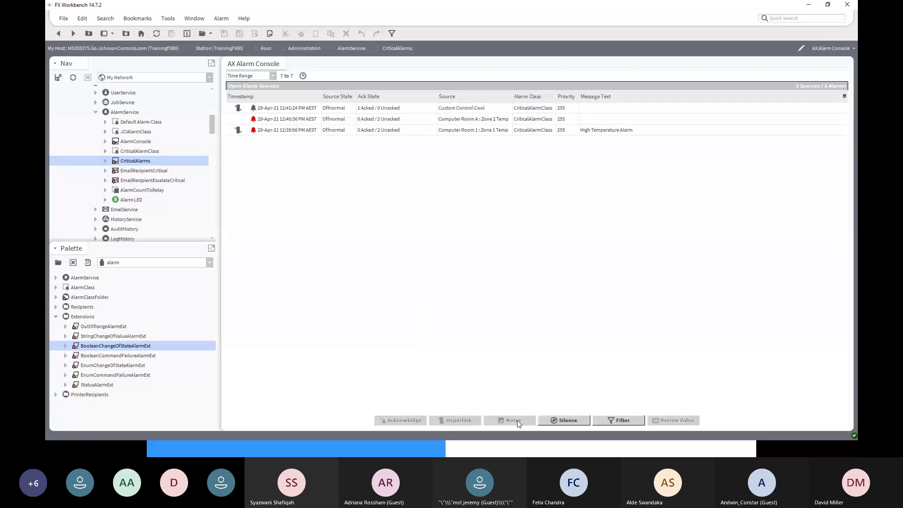
Silence the console and acknowledge the Computer Room A : Zone 2 Temp and Computer Room 1 : Zone 1 Temp alarms
{"action": "left_click", "coordinate": [573, 420]}
{"action": "left_click", "coordinate": [339, 120]}
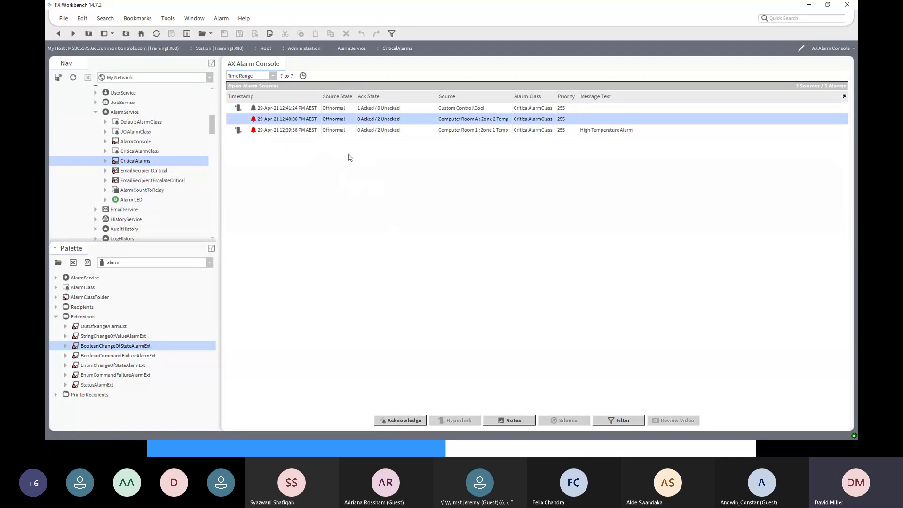
{"action": "left_click", "coordinate": [404, 421]}
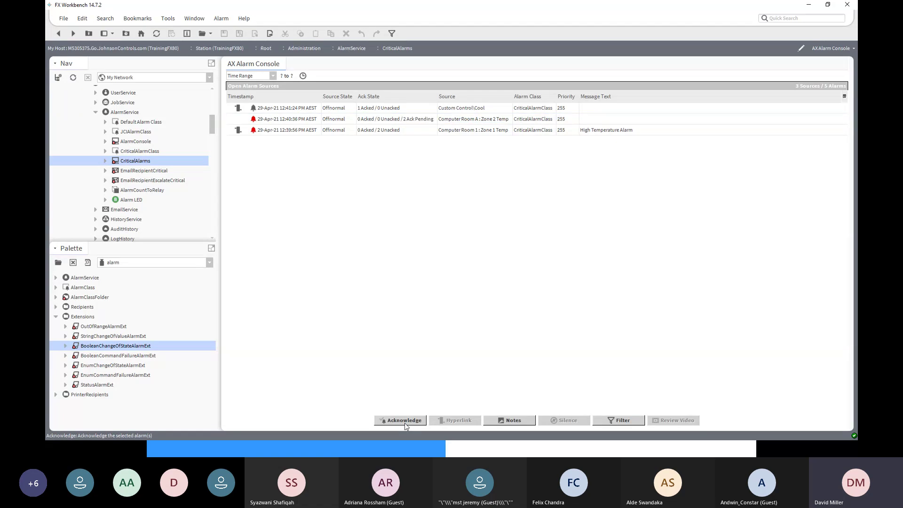
{"action": "left_click", "coordinate": [325, 131]}
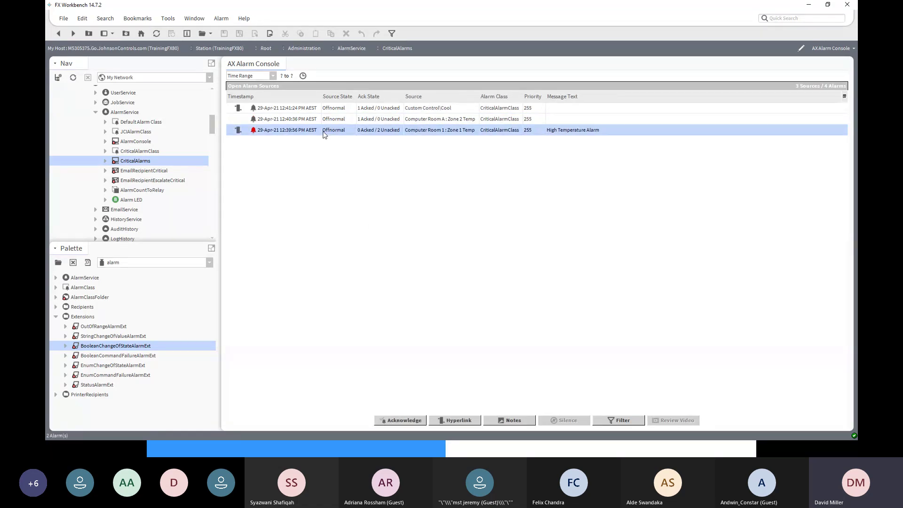
{"action": "left_click", "coordinate": [406, 419]}
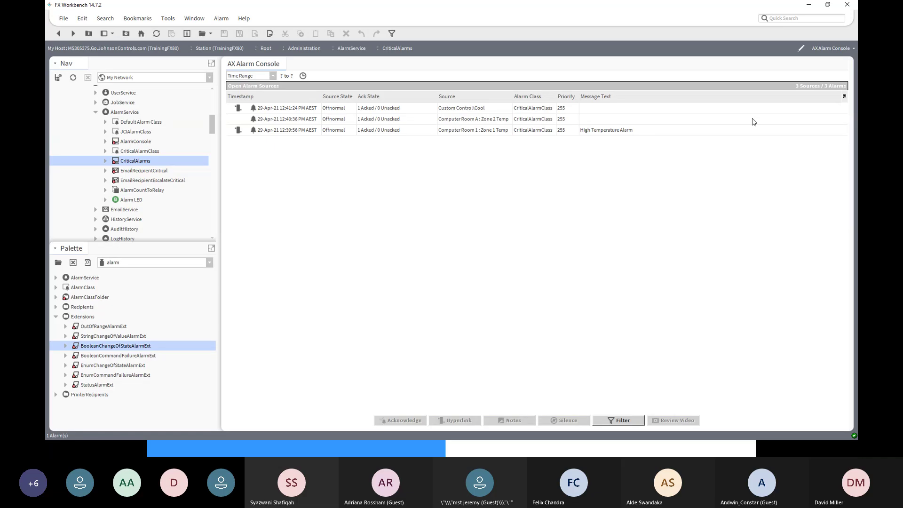
Show the Normal Time column in the alarm console's table of open alarm sources
{"action": "left_click", "coordinate": [844, 97]}
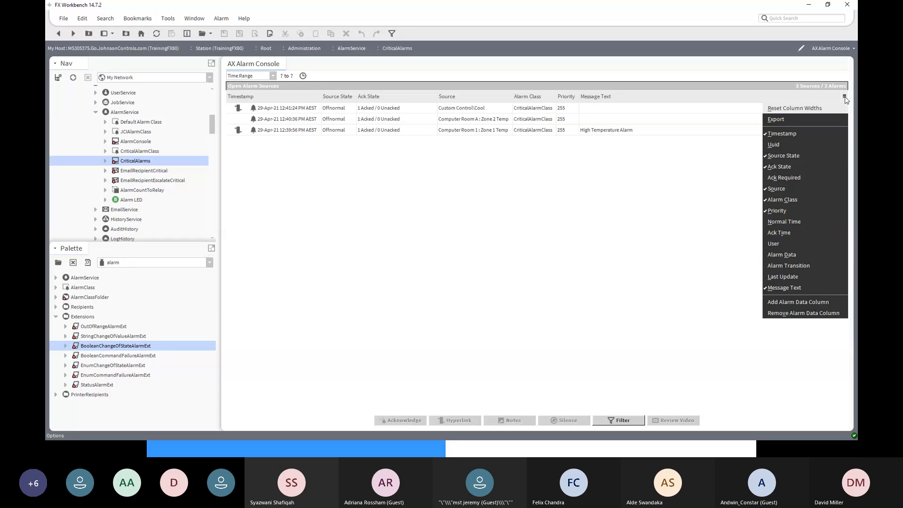
{"action": "left_click", "coordinate": [407, 244]}
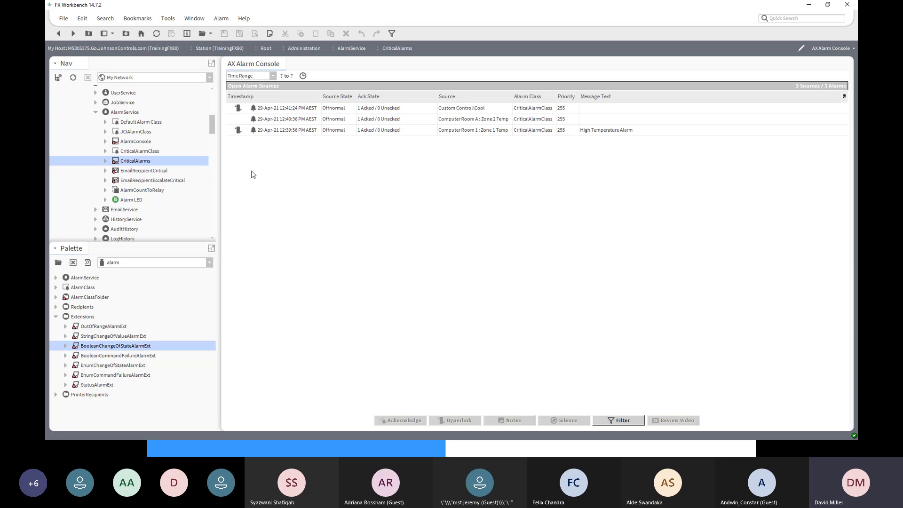
{"action": "left_click", "coordinate": [845, 97]}
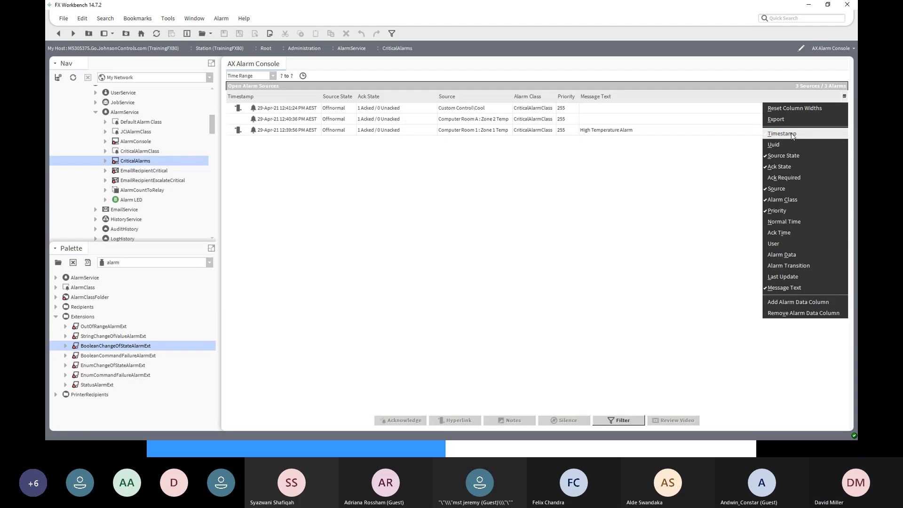
{"action": "left_click", "coordinate": [789, 170]}
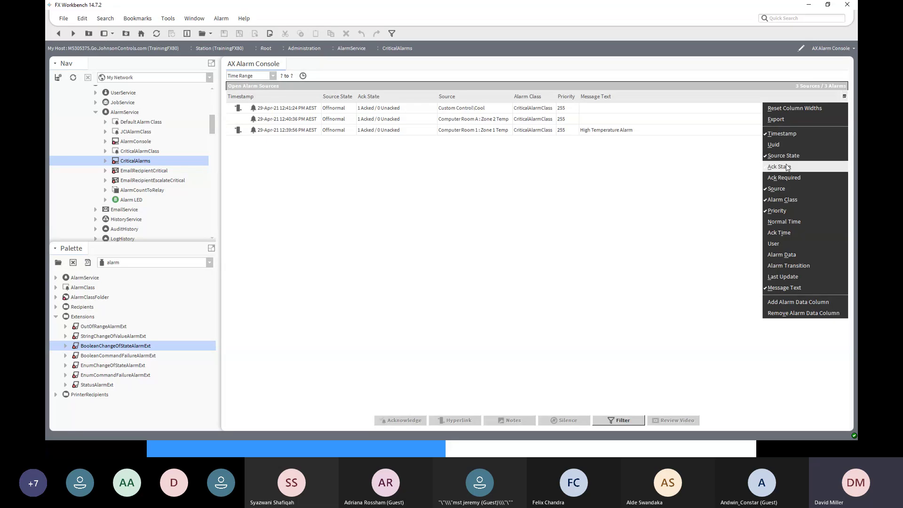
{"action": "left_click", "coordinate": [791, 224]}
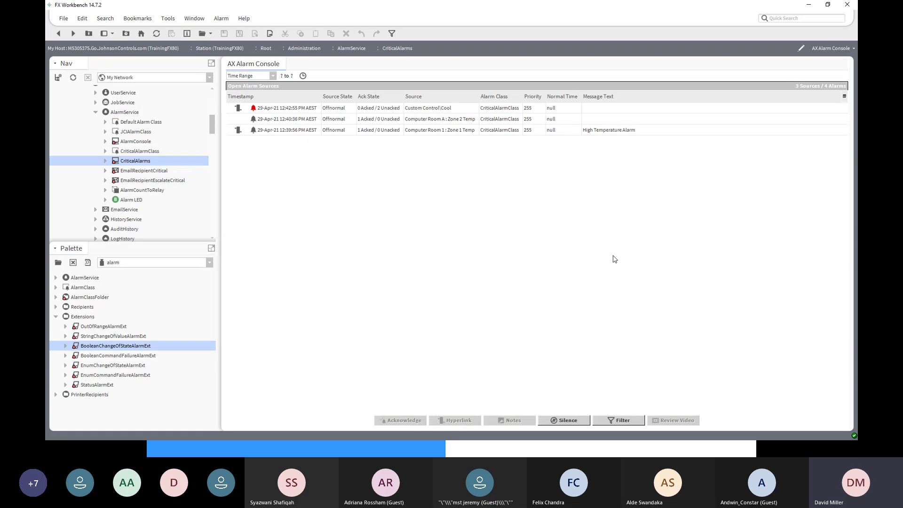
Acknowledge the recurring alarms from Custom Control\Cool and Computer Room A : Zone 2 Temp
{"action": "left_click", "coordinate": [312, 109]}
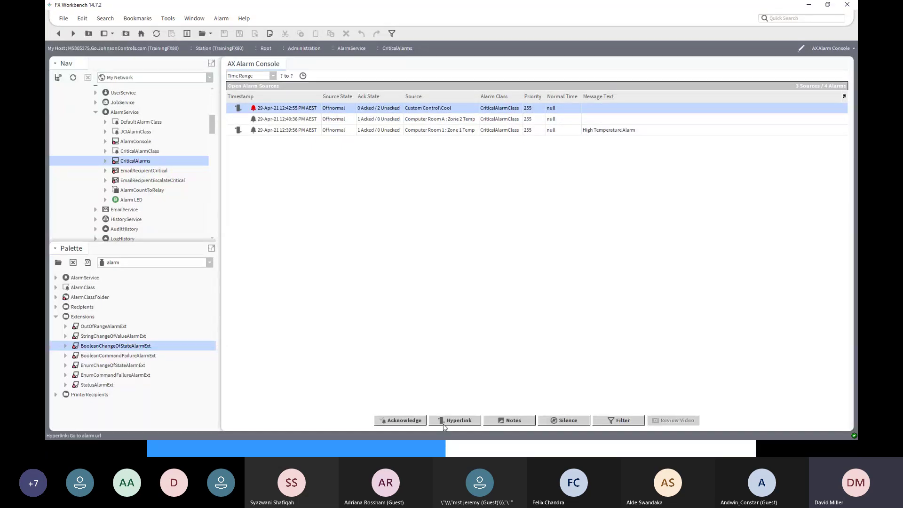
{"action": "left_click", "coordinate": [410, 417]}
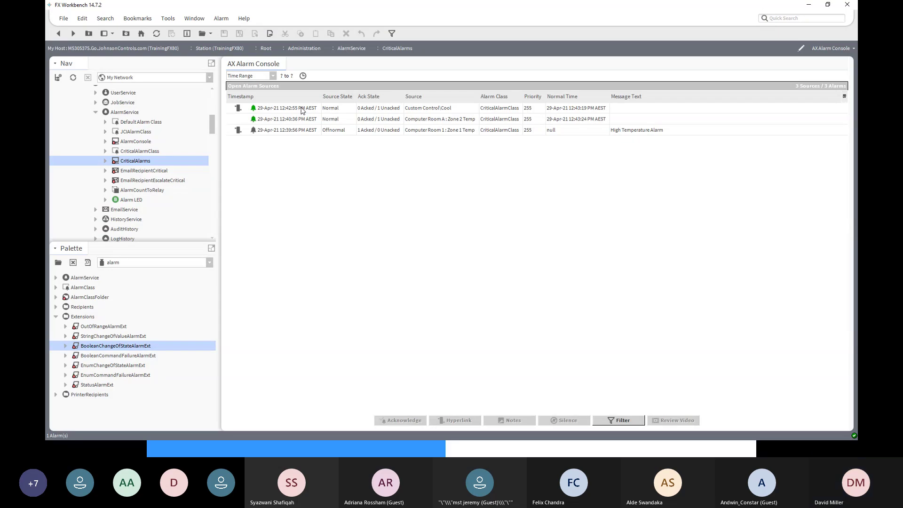
{"action": "left_click", "coordinate": [301, 110]}
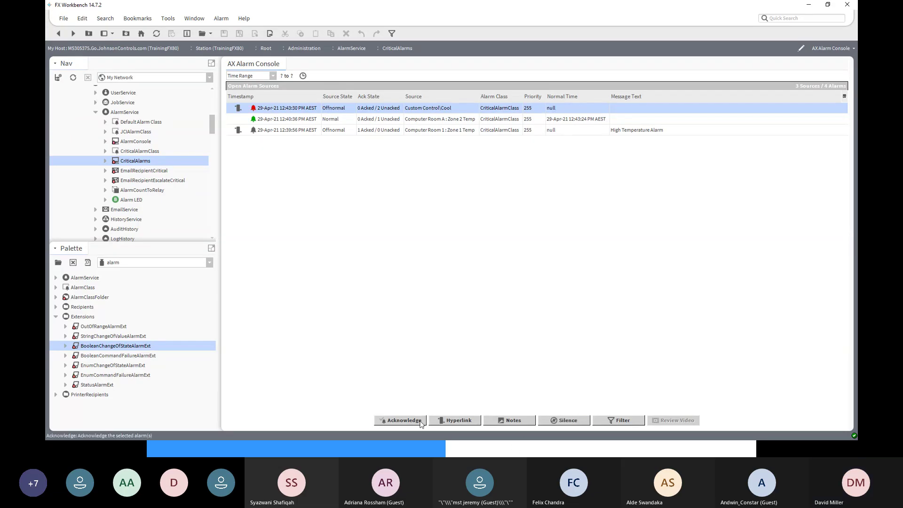
{"action": "left_click", "coordinate": [402, 420]}
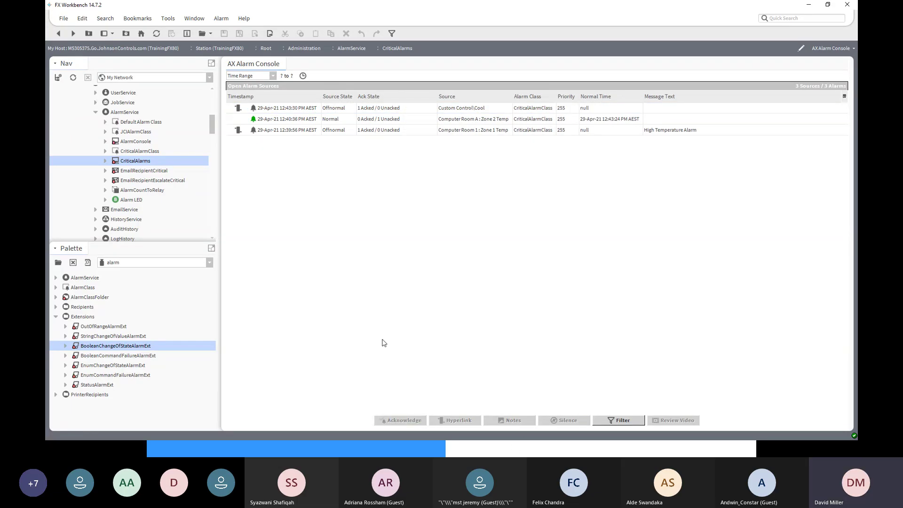
{"action": "left_click", "coordinate": [305, 119]}
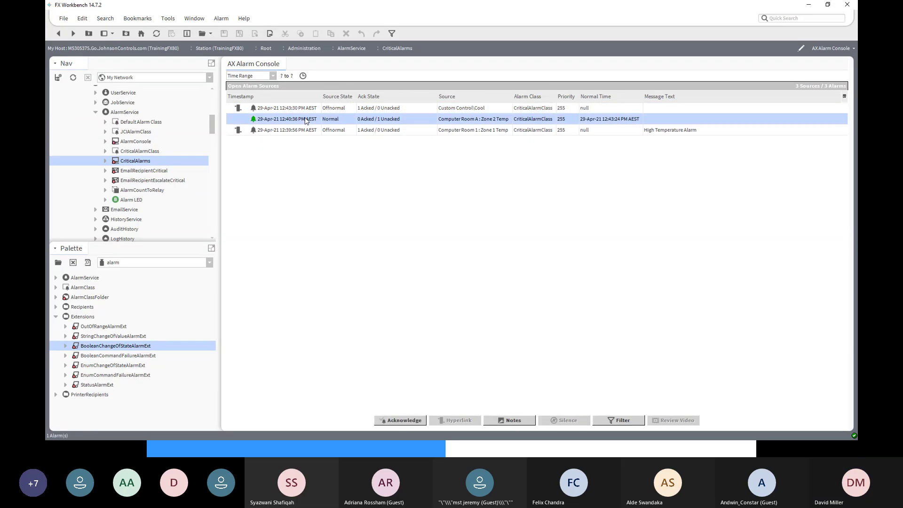
{"action": "left_click", "coordinate": [407, 424]}
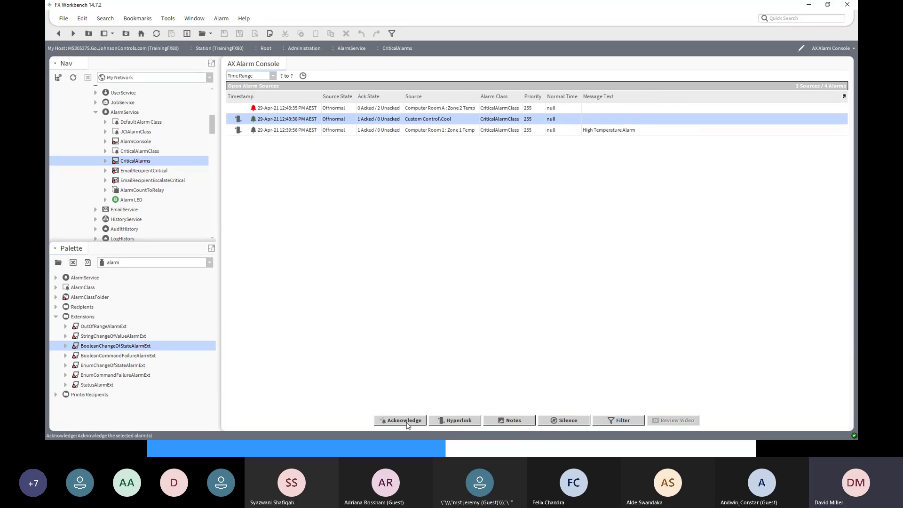
{"action": "left_click", "coordinate": [322, 111]}
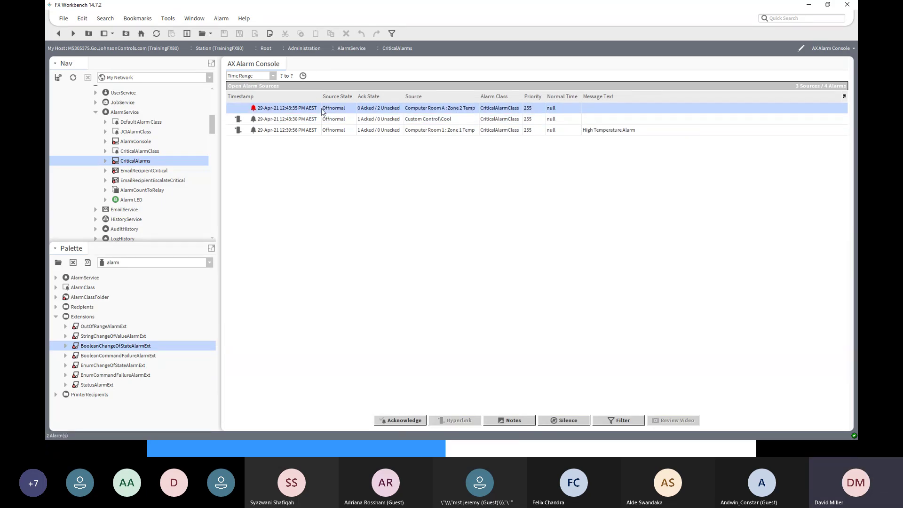
{"action": "left_click", "coordinate": [413, 419]}
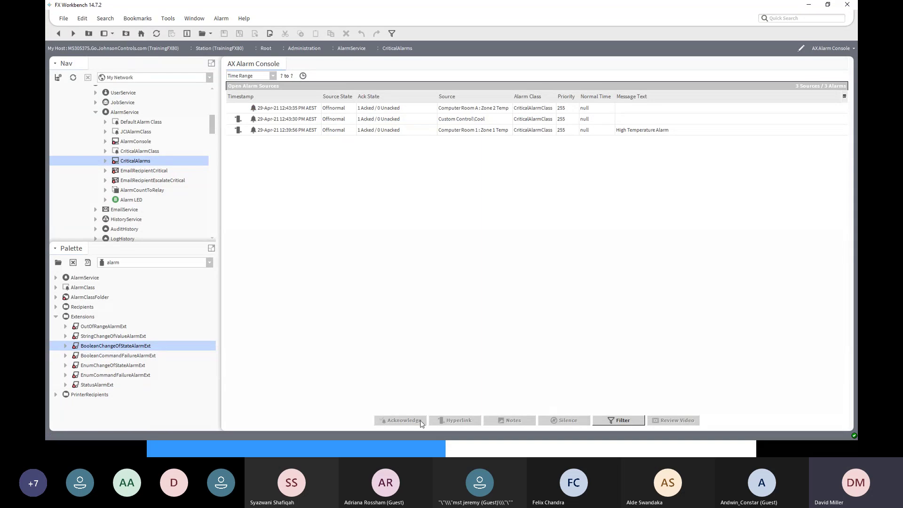
Add the instructions alarm data column to the console's table of open alarm sources and select the Computer Room 1 : Zone 1 Temp alarm
{"action": "left_click", "coordinate": [844, 98]}
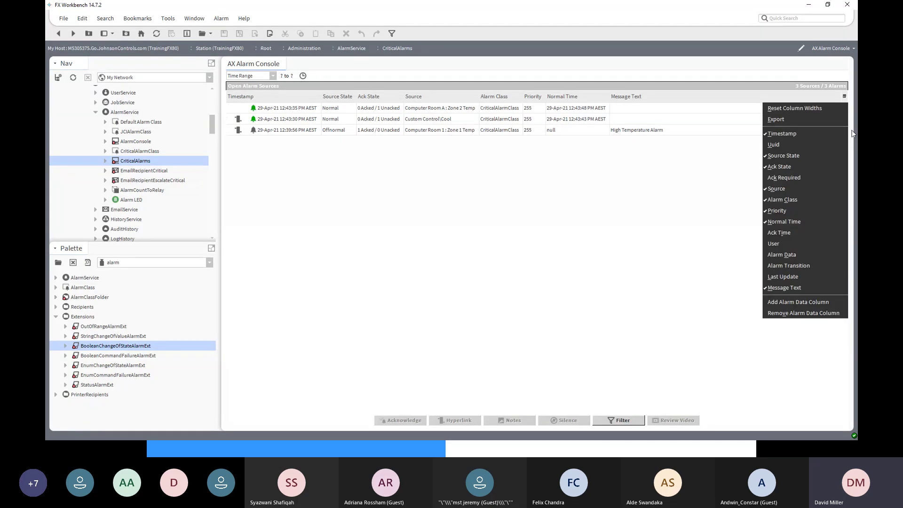
{"action": "left_click", "coordinate": [830, 288]}
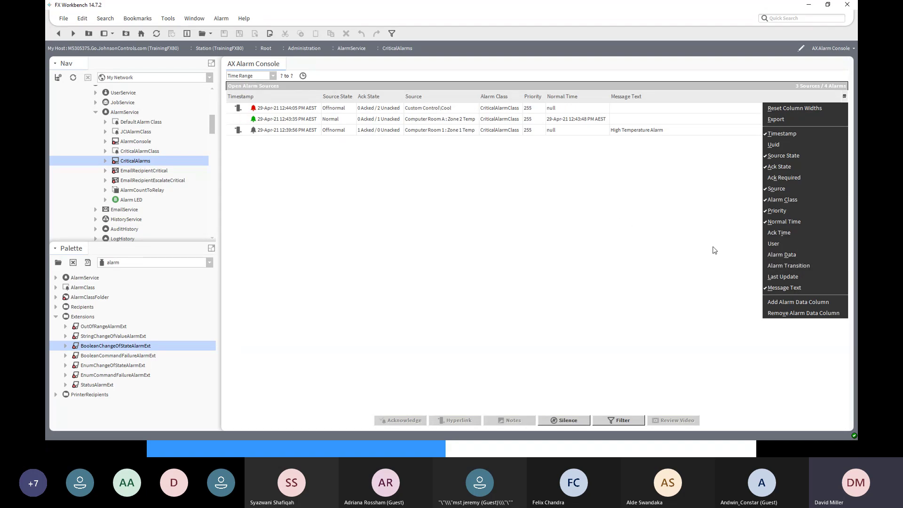
{"action": "left_click", "coordinate": [797, 304]}
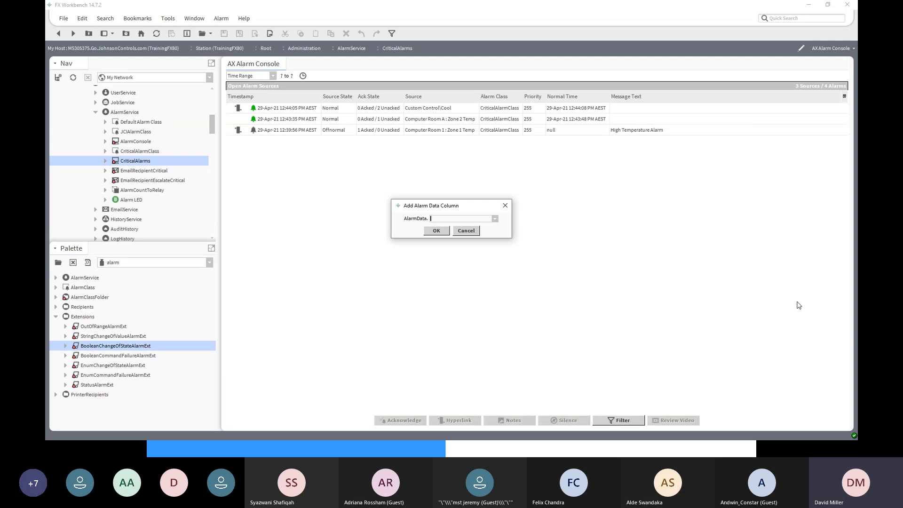
{"action": "left_click", "coordinate": [495, 219]}
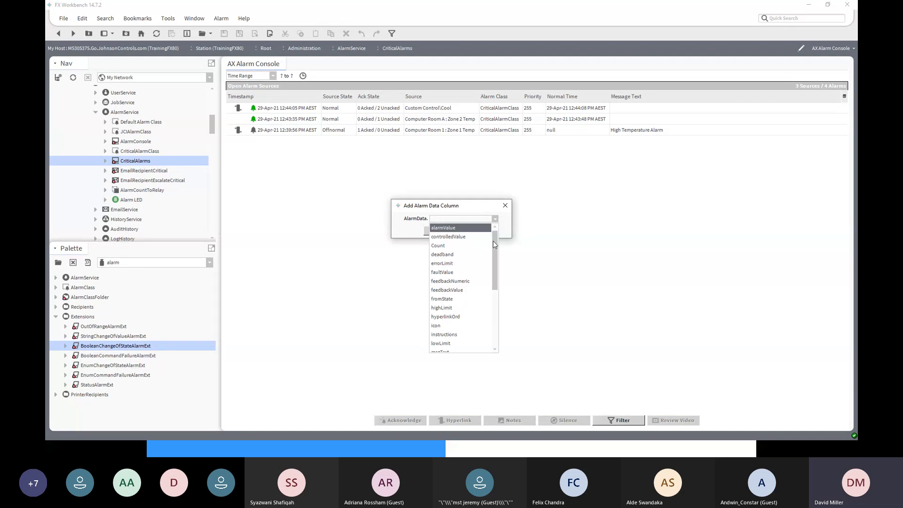
{"action": "mouse_move", "coordinate": [494, 248]}
{"action": "left_mouse_down"}
{"action": "mouse_move", "coordinate": [495, 288]}
{"action": "mouse_move", "coordinate": [493, 256]}
{"action": "left_mouse_up"}
{"action": "left_click_drag", "start_coordinate": [491, 248], "coordinate": [491, 261]}
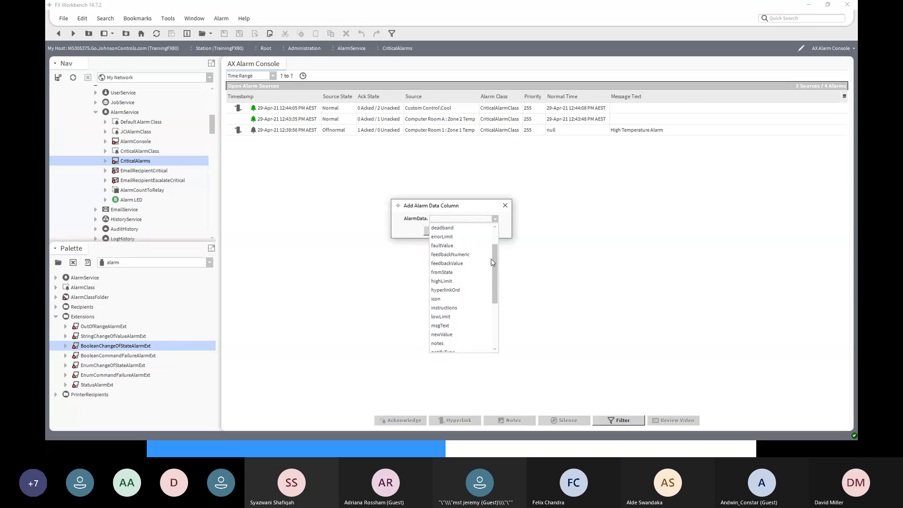
{"action": "left_click", "coordinate": [463, 311]}
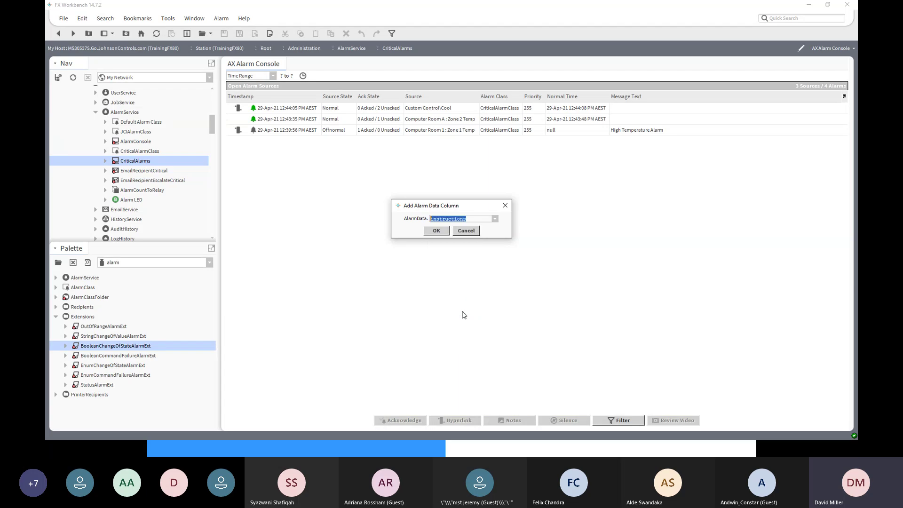
{"action": "left_click", "coordinate": [436, 231]}
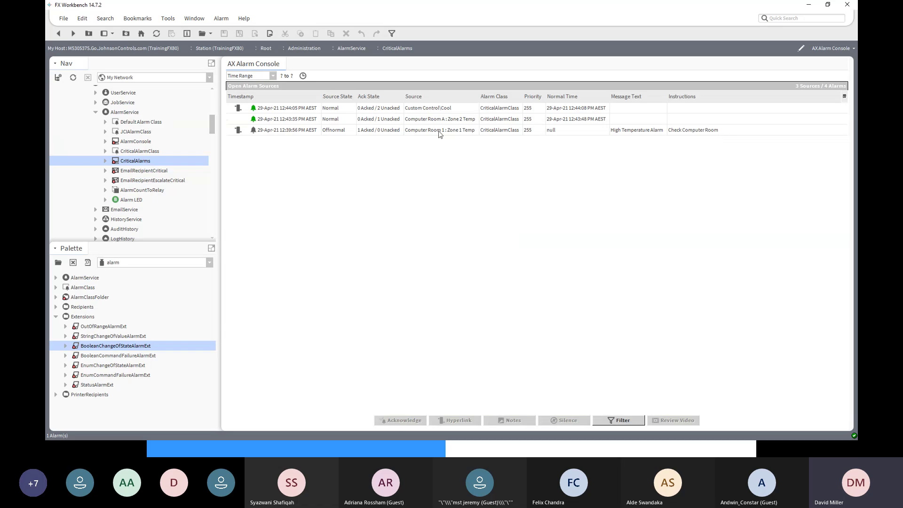
{"action": "left_click", "coordinate": [423, 130]}
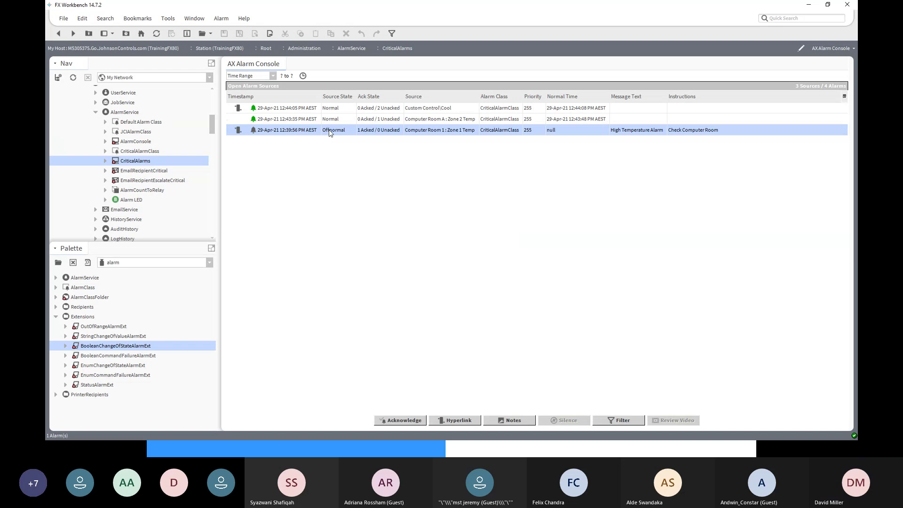
{"action": "left_click", "coordinate": [845, 97]}
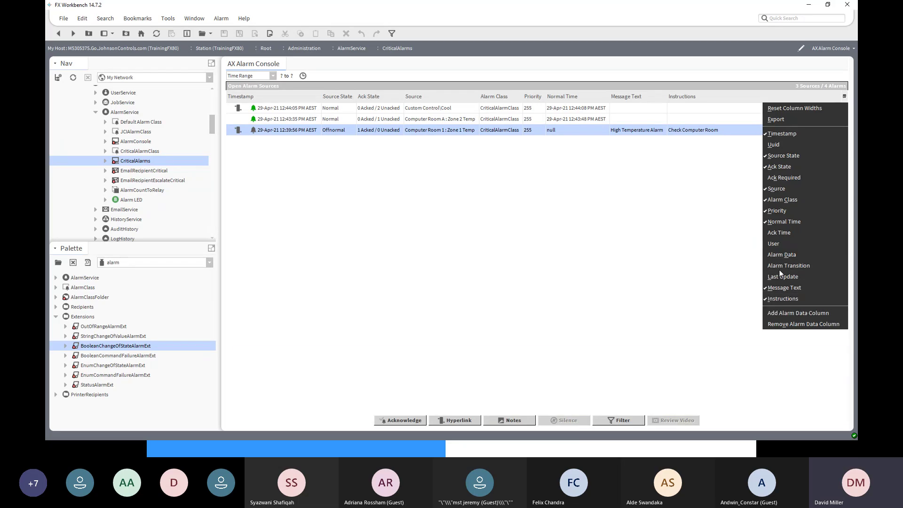
{"action": "left_click", "coordinate": [781, 299]}
{"action": "left_click", "coordinate": [784, 314]}
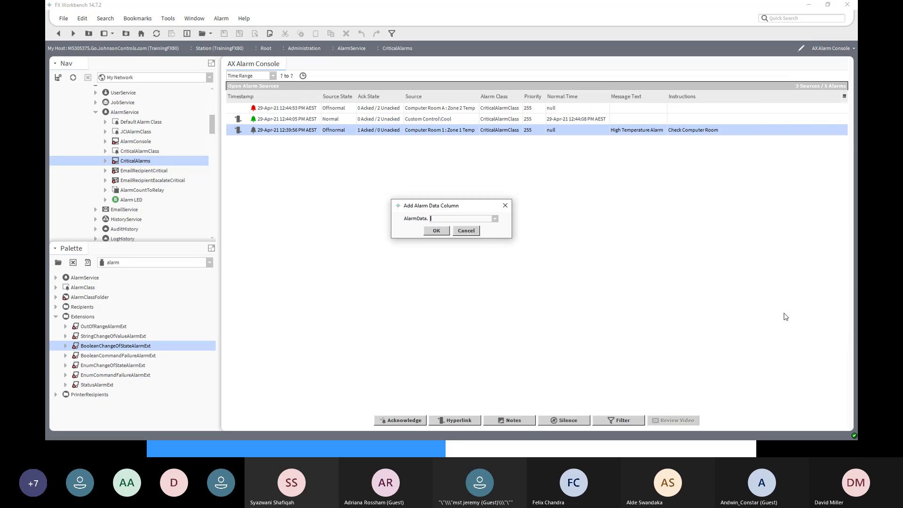
{"action": "left_click", "coordinate": [495, 219]}
{"action": "mouse_move", "coordinate": [493, 275]}
{"action": "left_mouse_down"}
{"action": "mouse_move", "coordinate": [499, 329]}
{"action": "mouse_move", "coordinate": [494, 262]}
{"action": "left_mouse_up"}
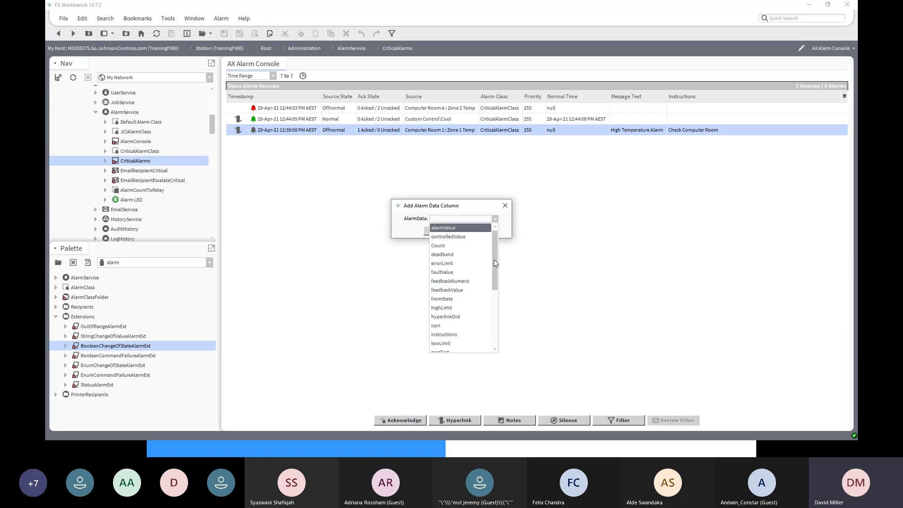
{"action": "left_click", "coordinate": [505, 206]}
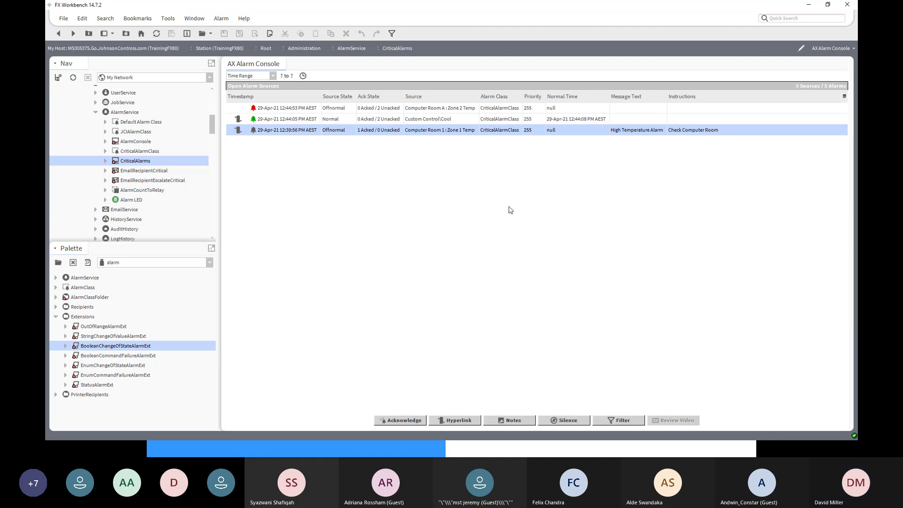
Review the full alarm record of the Computer Room 1 : Zone 1 Temp alarm, including its alarm data, and close it
{"action": "right_click", "coordinate": [297, 134]}
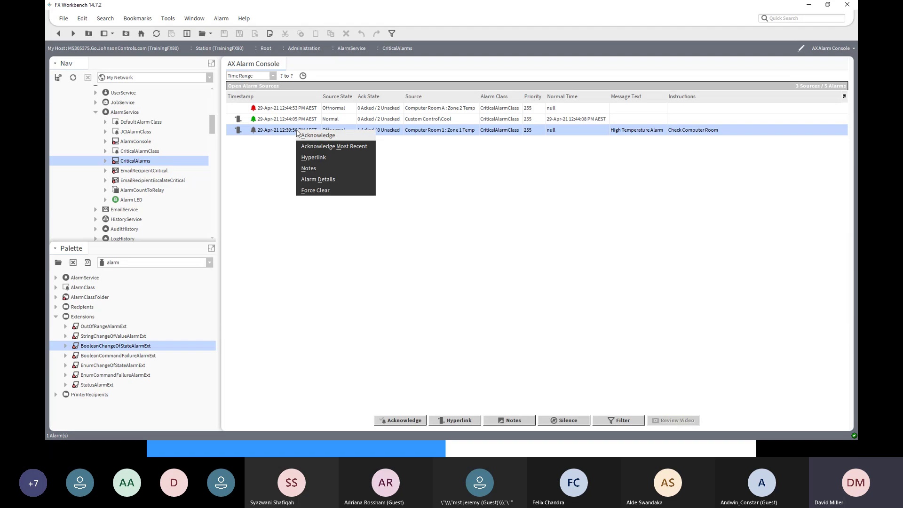
{"action": "left_click", "coordinate": [322, 182]}
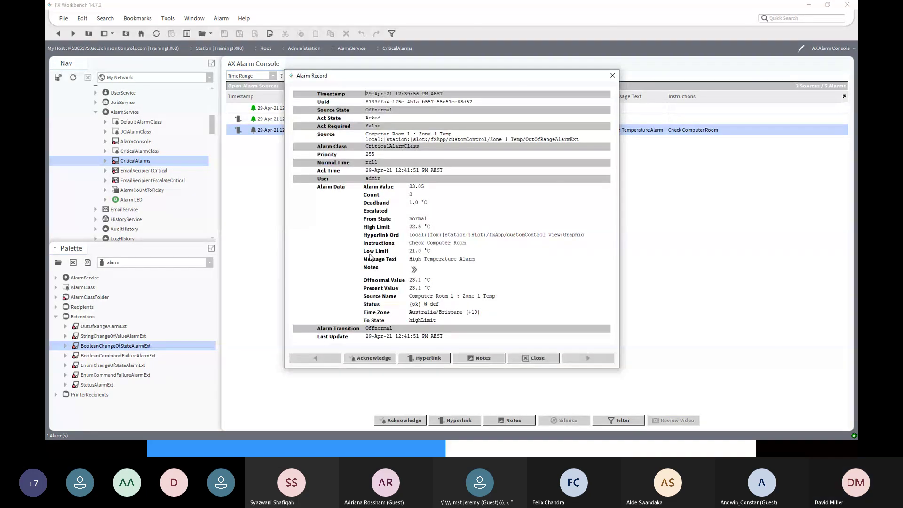
{"action": "left_click_drag", "start_coordinate": [468, 79], "coordinate": [642, 86]}
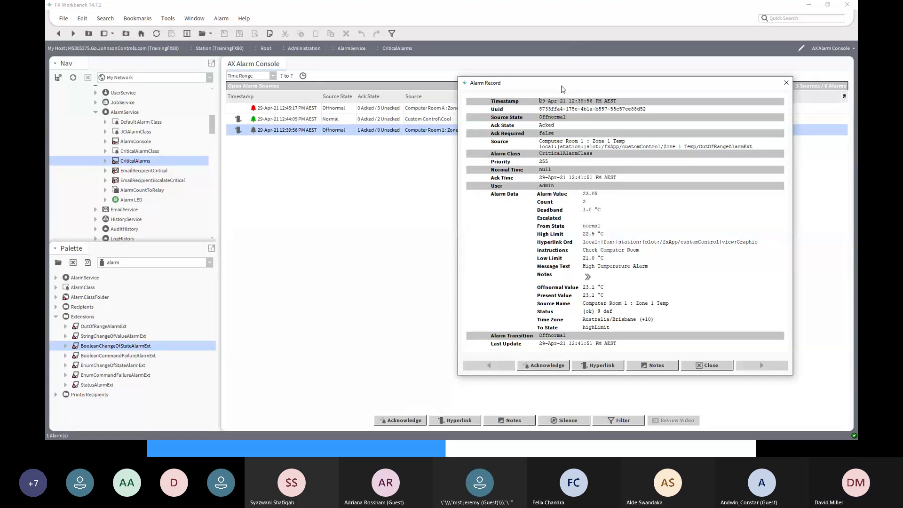
{"action": "left_click_drag", "start_coordinate": [562, 89], "coordinate": [566, 166]}
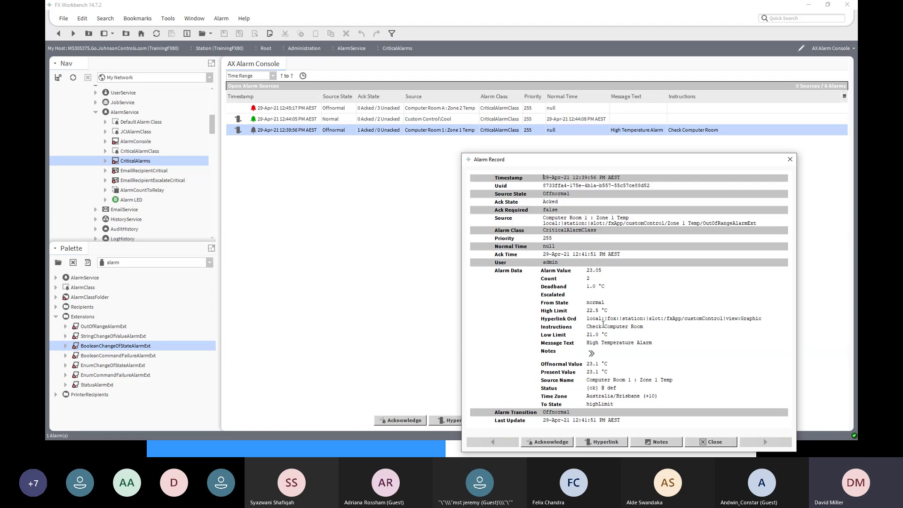
{"action": "left_click_drag", "start_coordinate": [697, 166], "coordinate": [705, 66]}
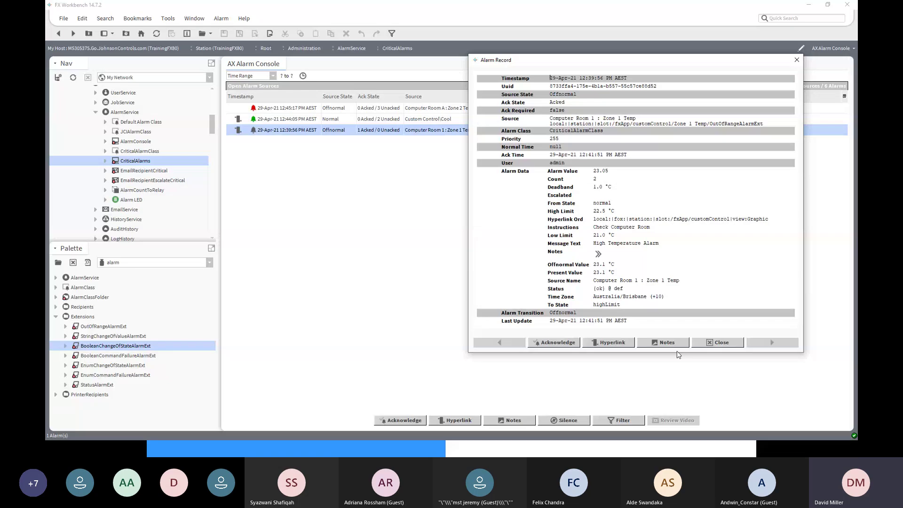
{"action": "left_click", "coordinate": [727, 343]}
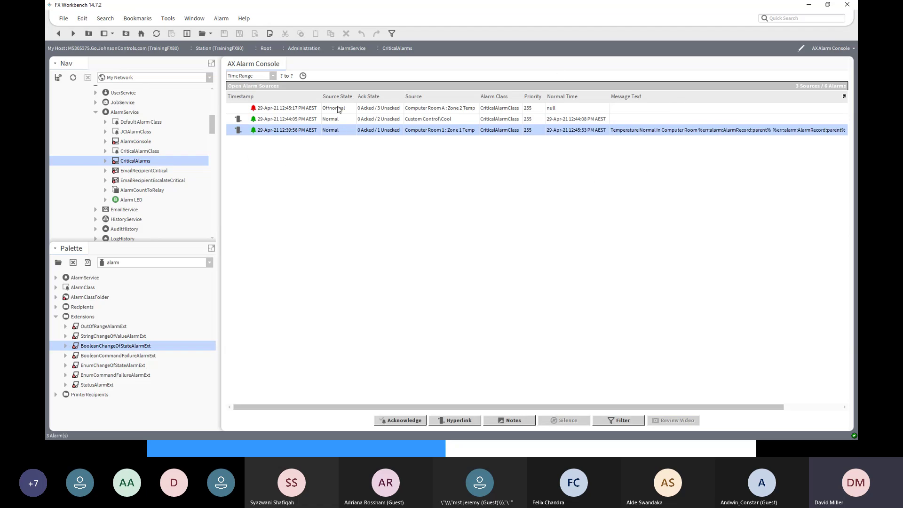
Return to the Custom Control wire sheet and move the Cool block into the free space to the right of OAD-O
{"action": "left_click", "coordinate": [60, 40]}
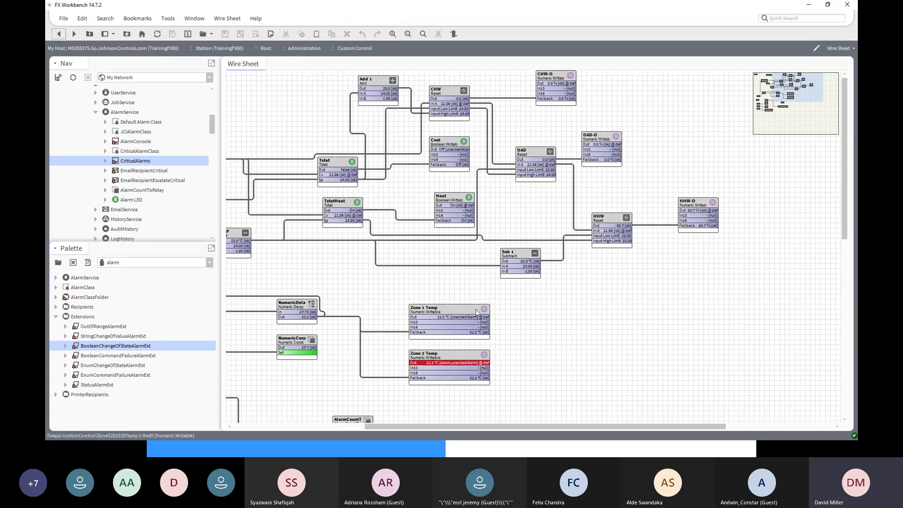
{"action": "left_click_drag", "start_coordinate": [454, 146], "coordinate": [710, 151]}
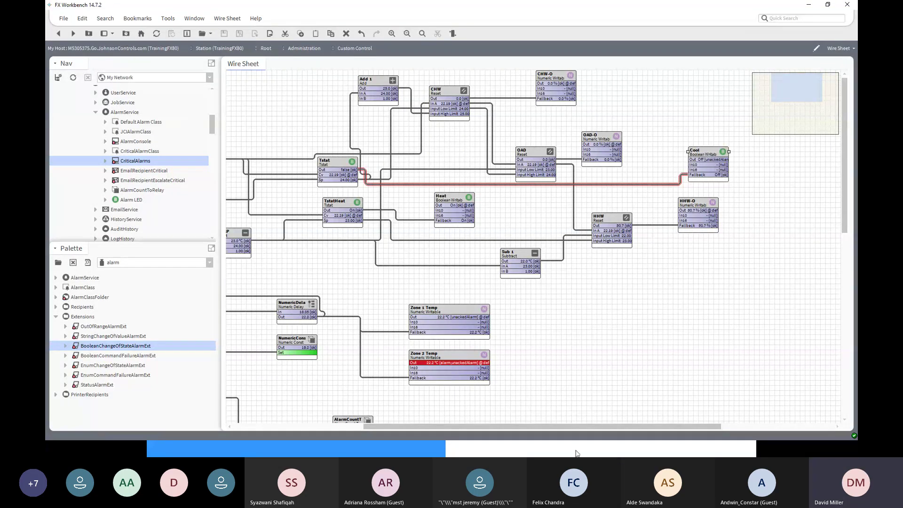
{"action": "left_click_drag", "start_coordinate": [584, 426], "coordinate": [735, 429]}
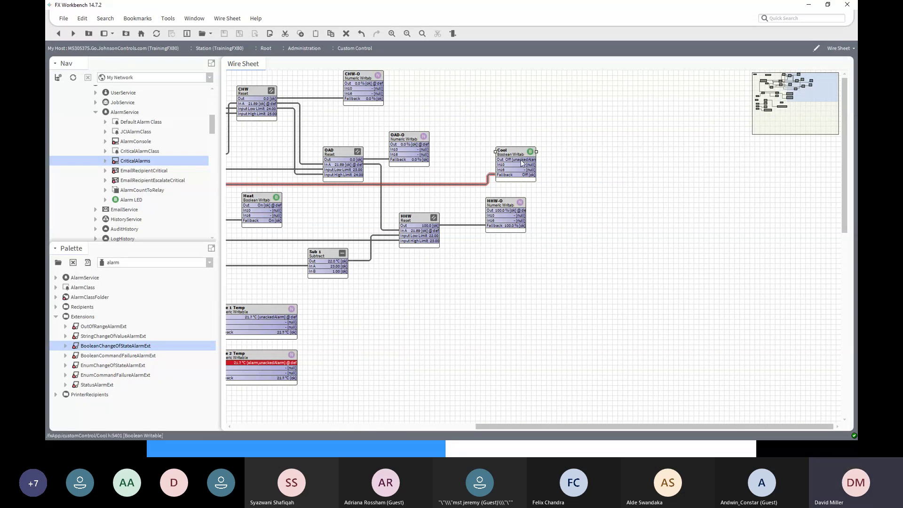
{"action": "left_click_drag", "start_coordinate": [520, 150], "coordinate": [550, 135]}
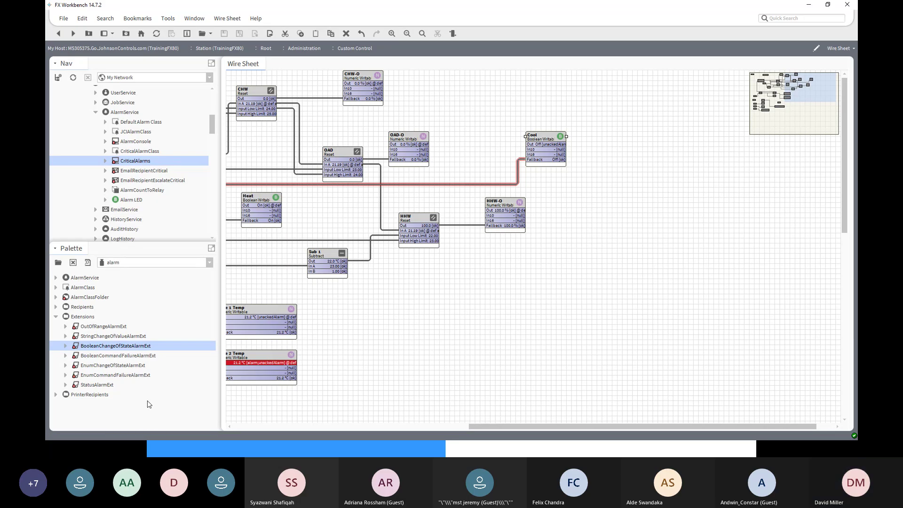
Duplicate the Cool point as Cool Status and place the copy to the right of the Cool block
{"action": "right_click", "coordinate": [540, 136]}
{"action": "mouse_move", "coordinate": [540, 136]}
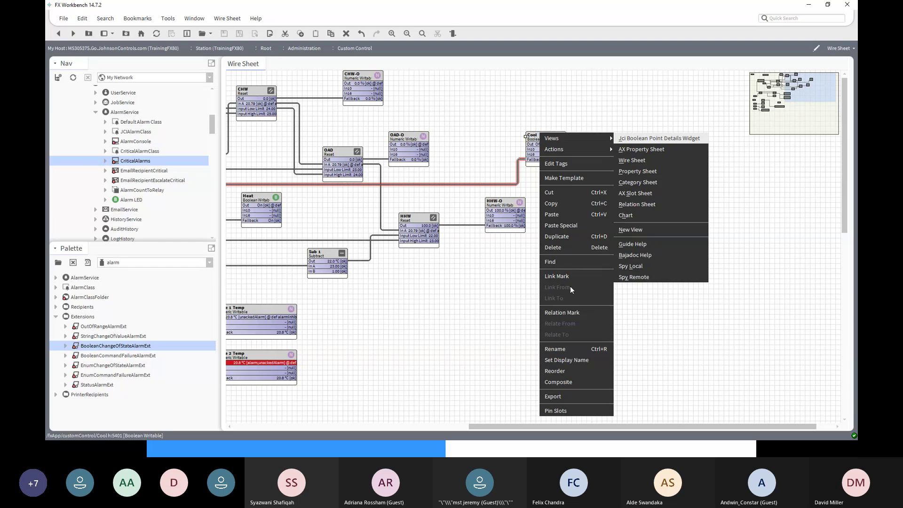
{"action": "left_click", "coordinate": [558, 236]}
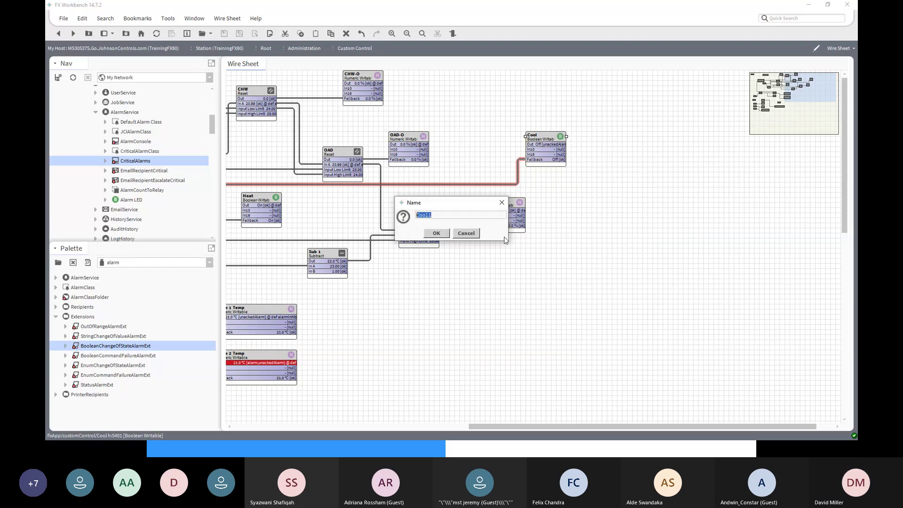
{"action": "left_click", "coordinate": [428, 215]}
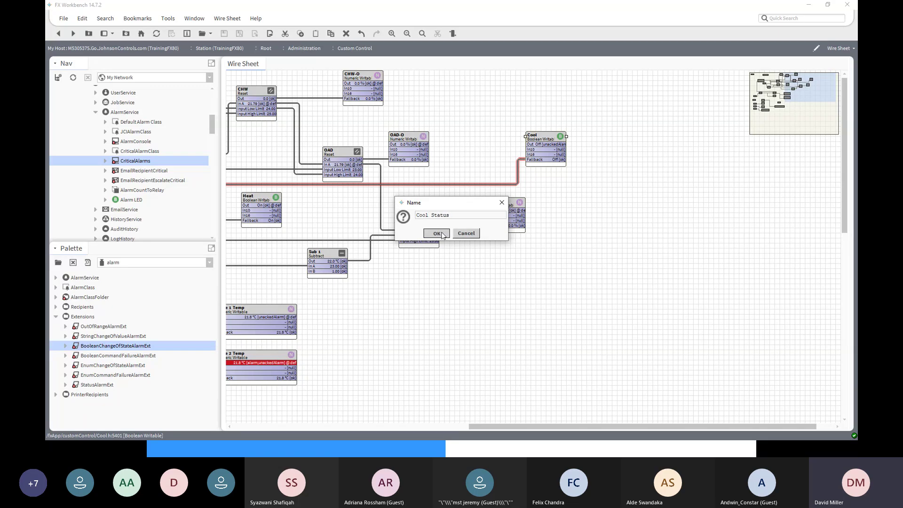
{"action": "left_click", "coordinate": [437, 233]}
{"action": "left_click_drag", "start_coordinate": [540, 147], "coordinate": [680, 146]}
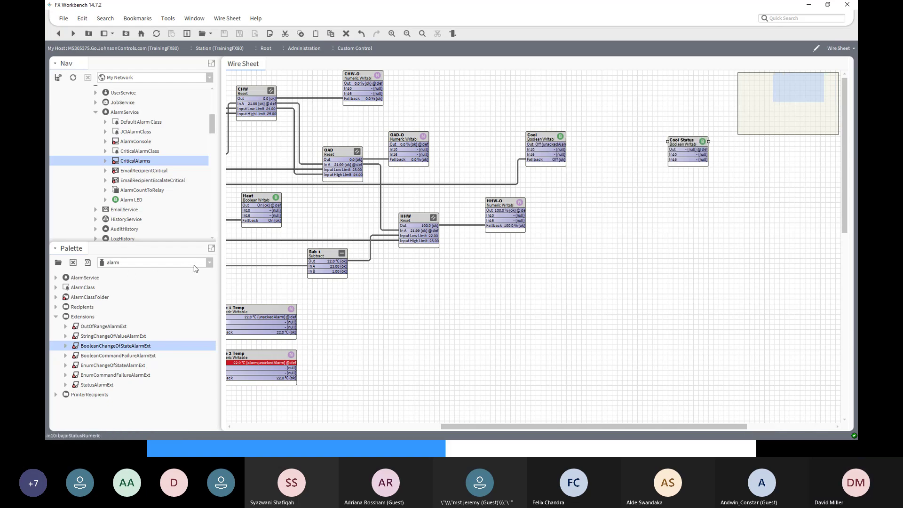
Switch the palette to kitControl and expand its Timer folder to reach the BooleanDelay component
{"action": "left_click", "coordinate": [209, 262]}
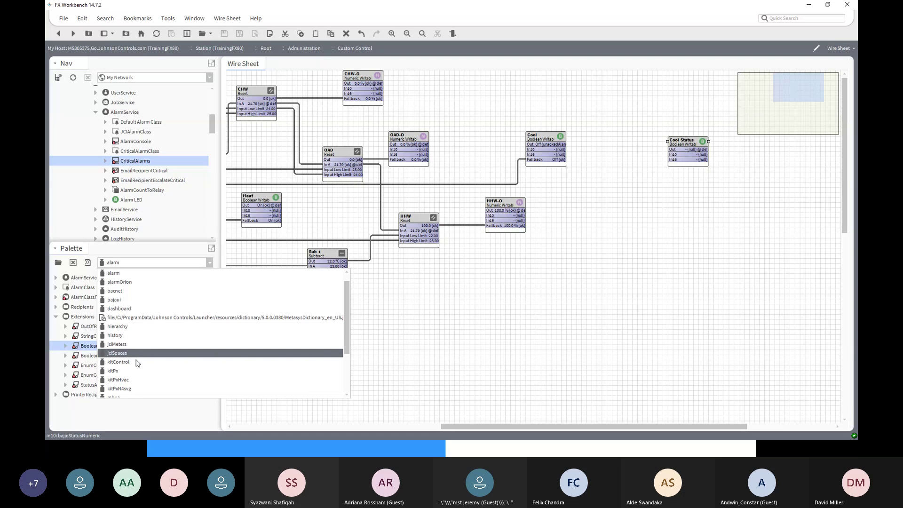
{"action": "scroll", "coordinate": [138, 363], "scroll_direction": "down", "scroll_amount": 4}
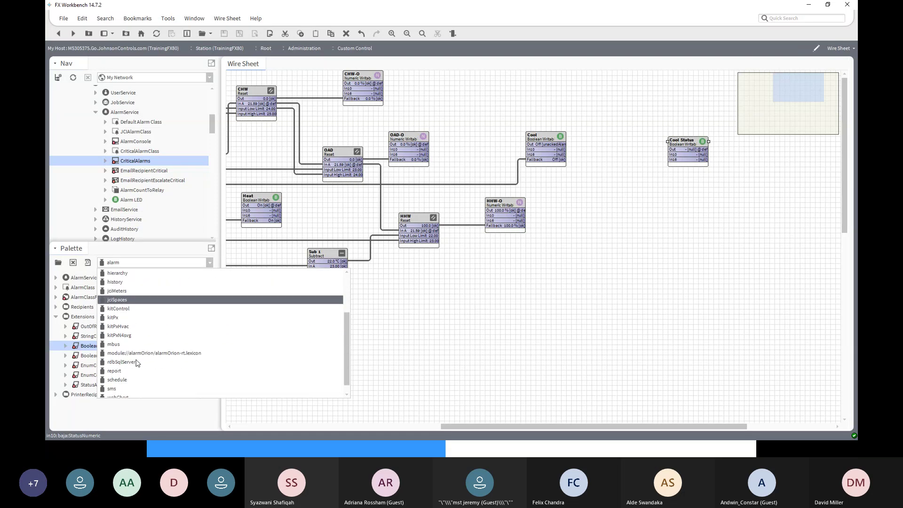
{"action": "scroll", "coordinate": [137, 362], "scroll_direction": "up", "scroll_amount": 3}
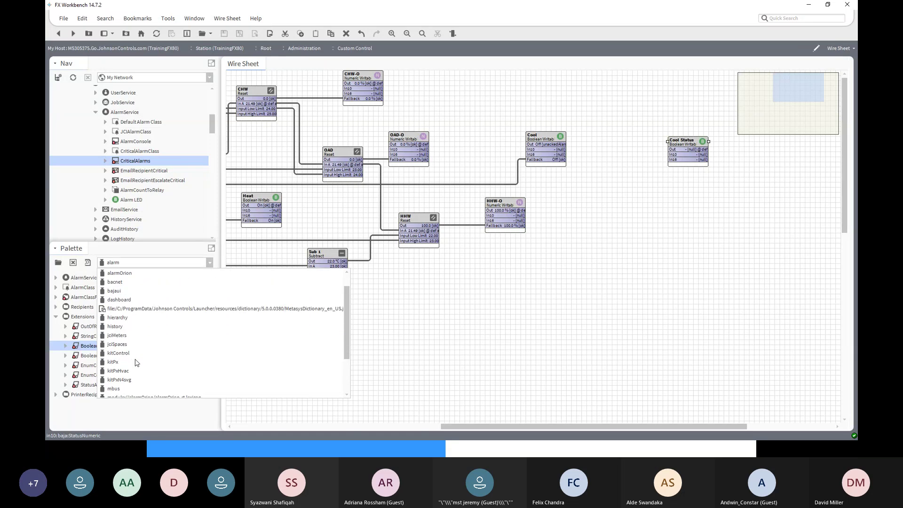
{"action": "scroll", "coordinate": [135, 360], "scroll_direction": "up", "scroll_amount": 1}
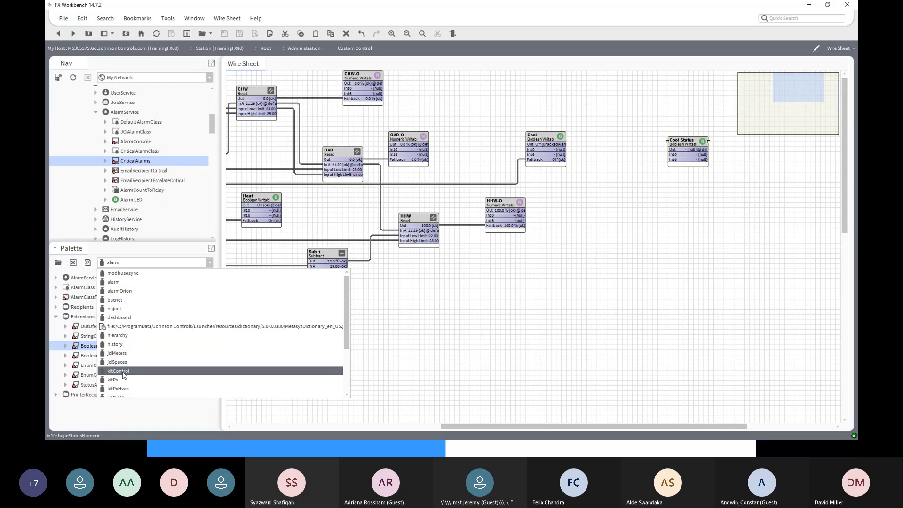
{"action": "left_click", "coordinate": [122, 373]}
{"action": "scroll", "coordinate": [91, 390], "scroll_direction": "down", "scroll_amount": 3}
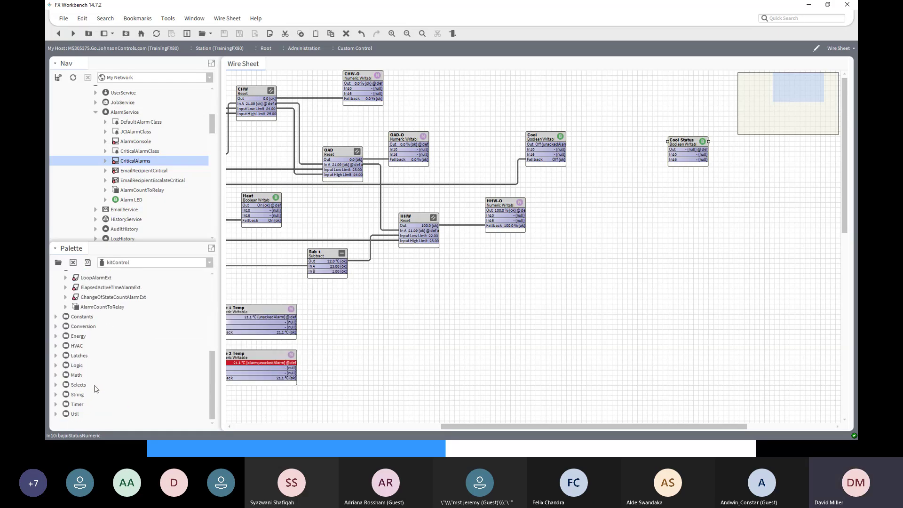
{"action": "left_click", "coordinate": [55, 404]}
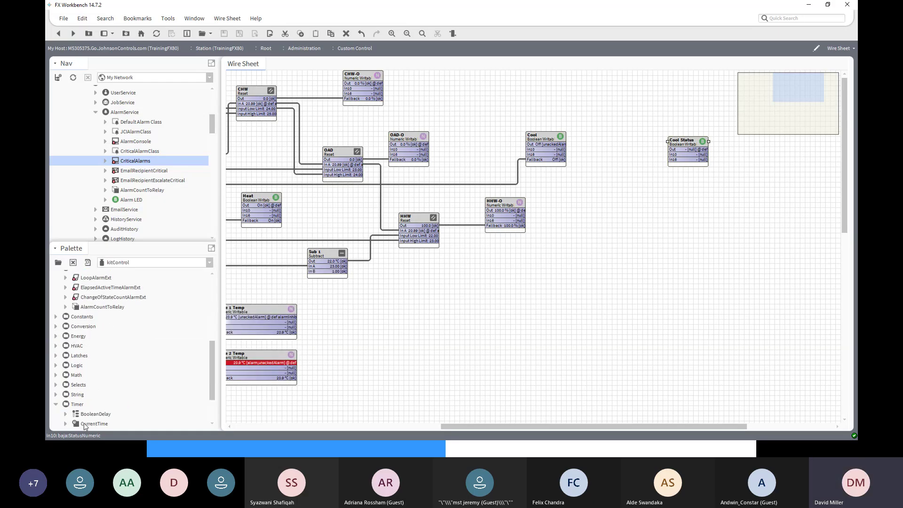
{"action": "scroll", "coordinate": [94, 410], "scroll_direction": "down", "scroll_amount": 1}
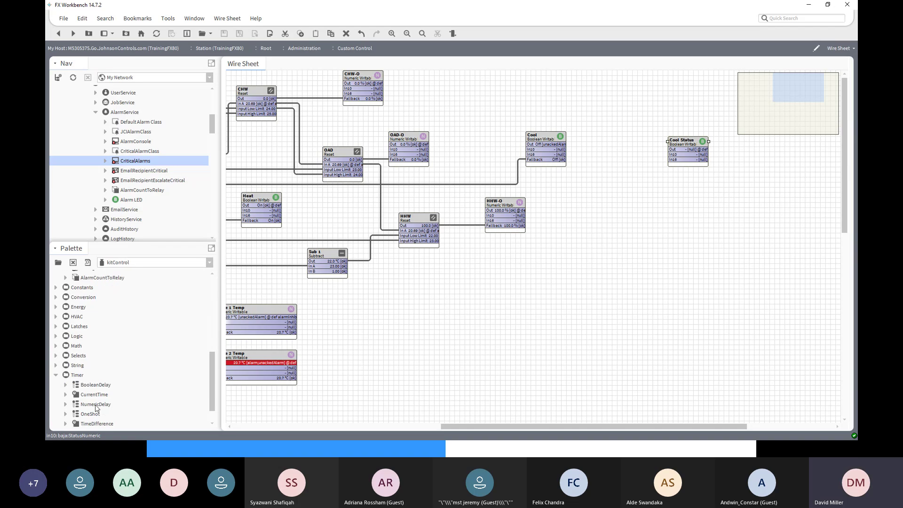
Add a BooleanDelay with its default name between Cool and Cool Status, and link Cool's Out to its In
{"action": "left_click_drag", "start_coordinate": [99, 388], "coordinate": [617, 199]}
{"action": "left_click", "coordinate": [437, 234]}
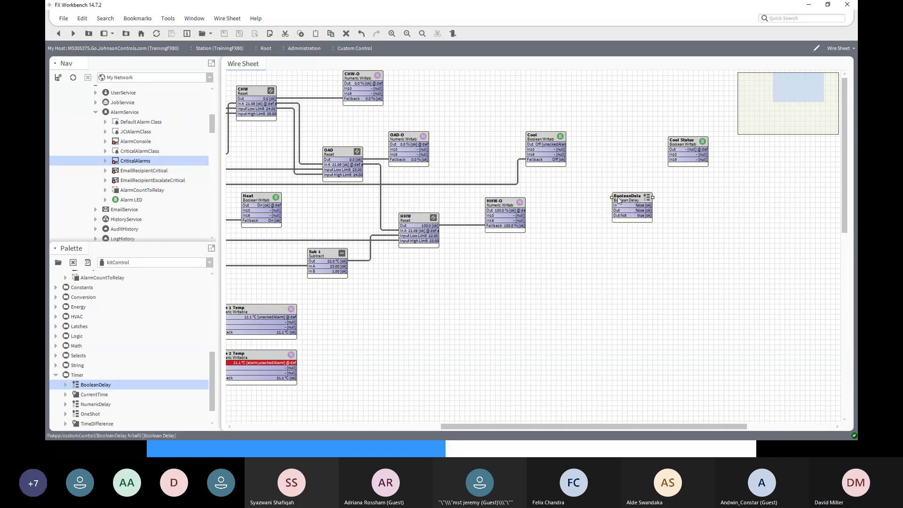
{"action": "left_click_drag", "start_coordinate": [561, 145], "coordinate": [616, 138]}
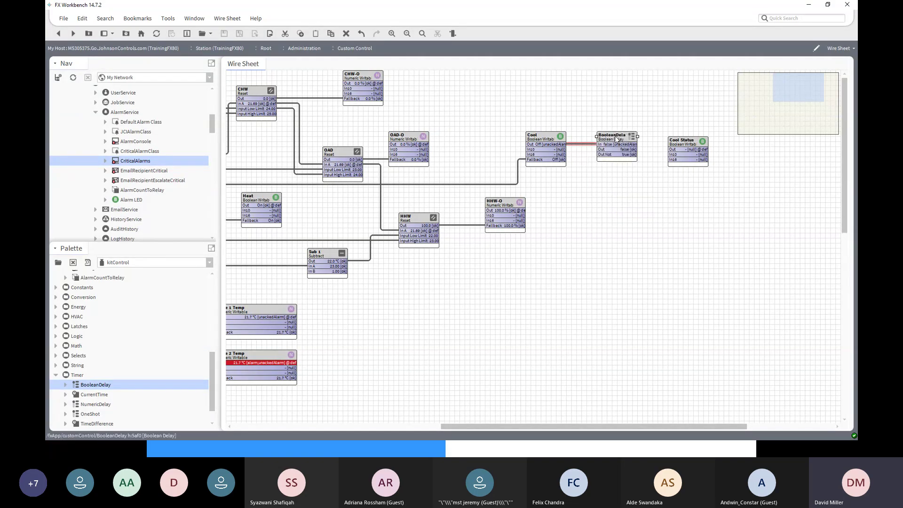
Set the BooleanDelay's On Delay and Off Delay to 10 seconds, save, and return to the wire sheet
{"action": "double_click", "coordinate": [615, 138]}
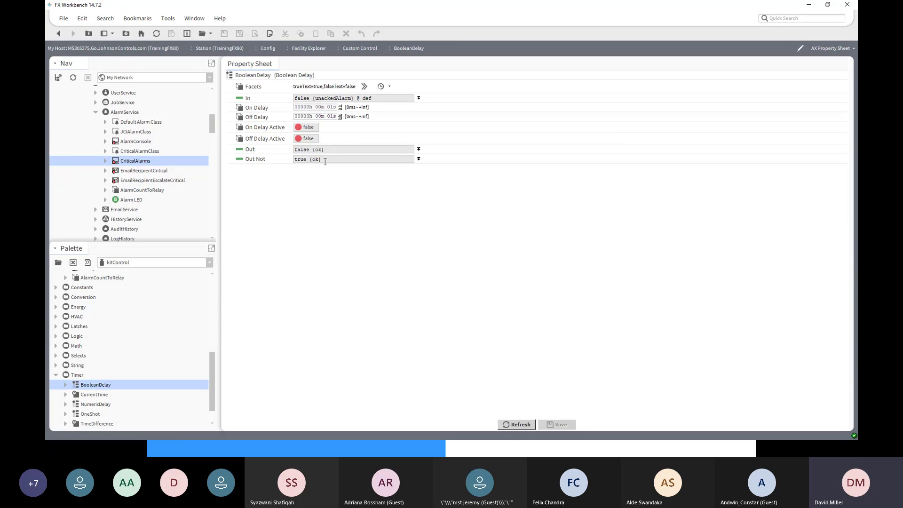
{"action": "left_click", "coordinate": [330, 107]}
{"action": "type", "text": "10"}
{"action": "left_click", "coordinate": [330, 117]}
{"action": "left_click", "coordinate": [560, 424]}
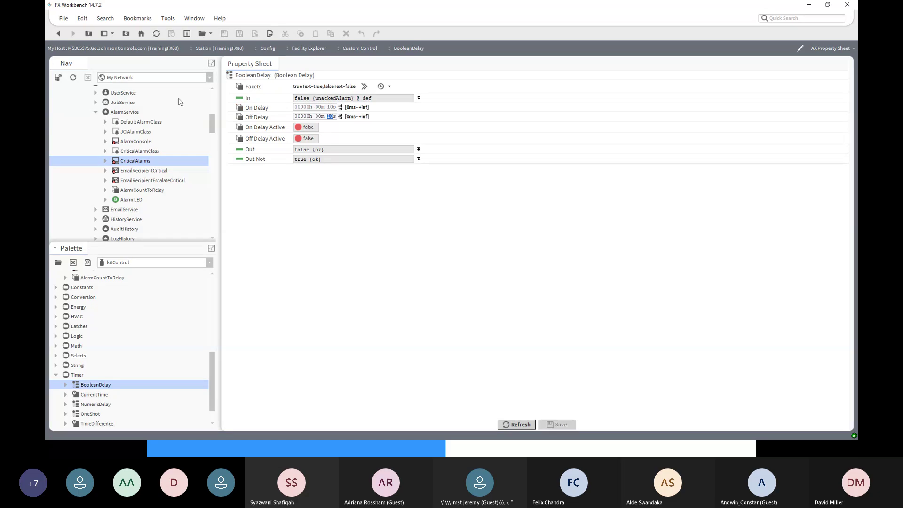
{"action": "left_click", "coordinate": [58, 33]}
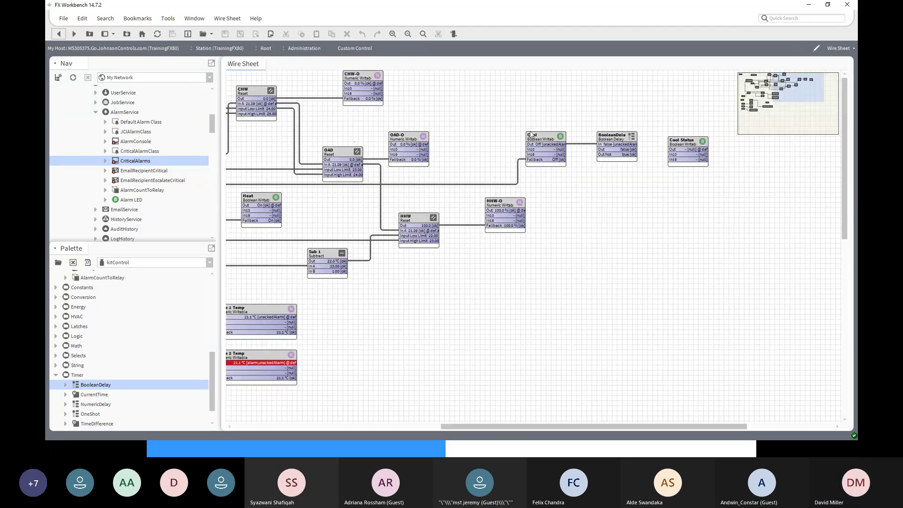
Link the BooleanDelay's Out to the Fallback of Cool Status, and move Cool Status slightly farther from the delay block
{"action": "left_click", "coordinate": [621, 147]}
{"action": "left_click_drag", "start_coordinate": [621, 147], "coordinate": [673, 163]}
{"action": "scroll", "coordinate": [539, 274], "scroll_direction": "down", "scroll_amount": 5}
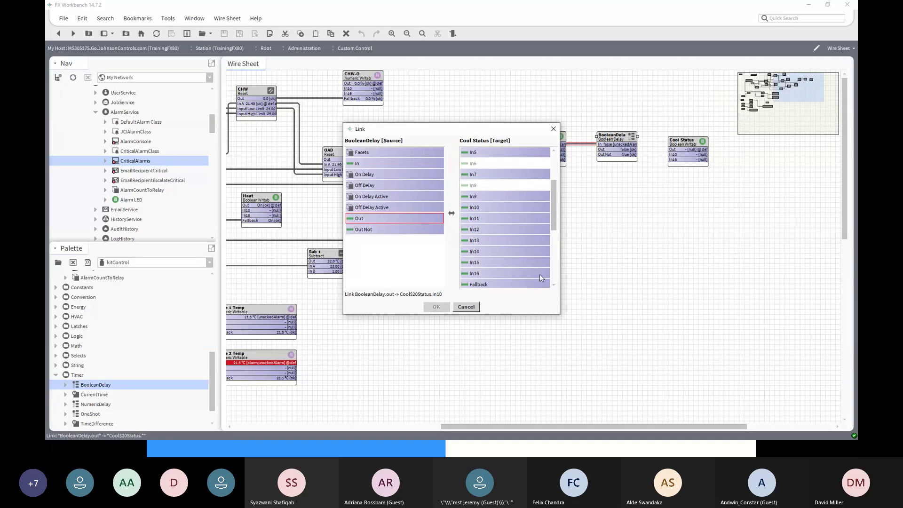
{"action": "left_click", "coordinate": [487, 234]}
{"action": "left_click", "coordinate": [481, 220]}
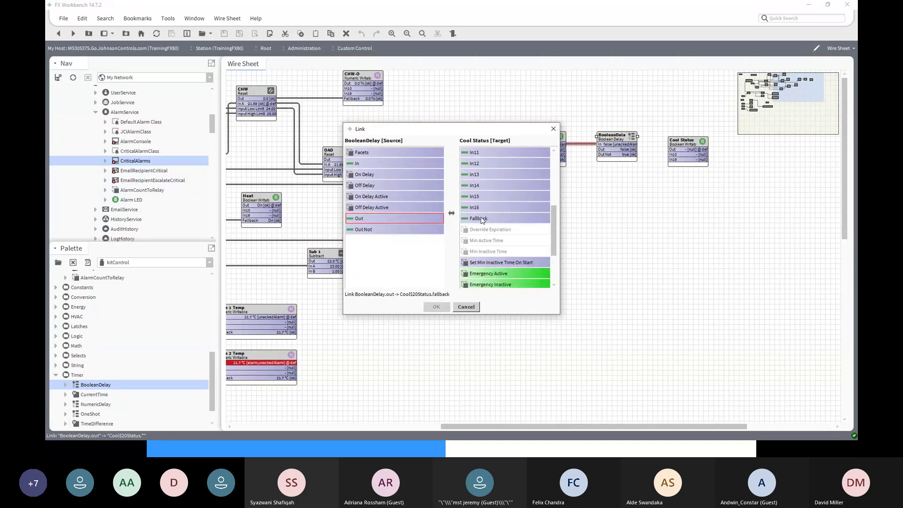
{"action": "left_click", "coordinate": [435, 307]}
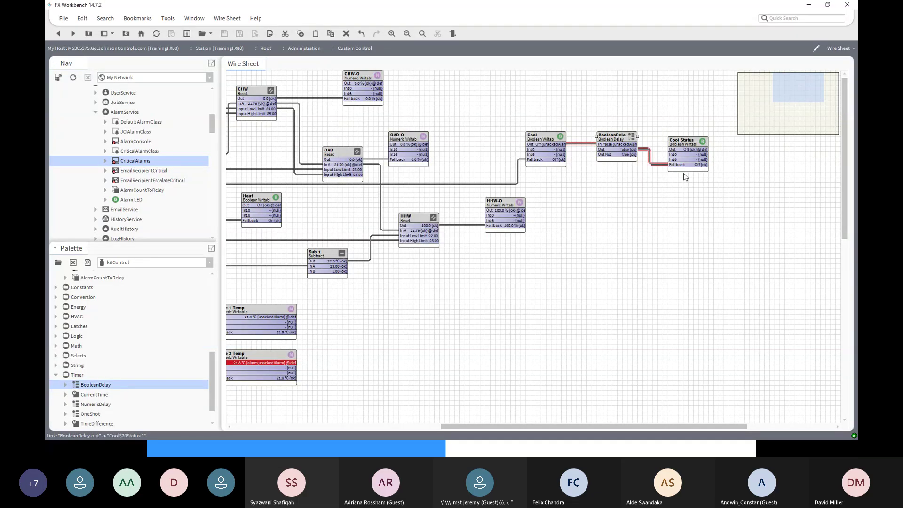
{"action": "left_click_drag", "start_coordinate": [685, 140], "coordinate": [704, 132]}
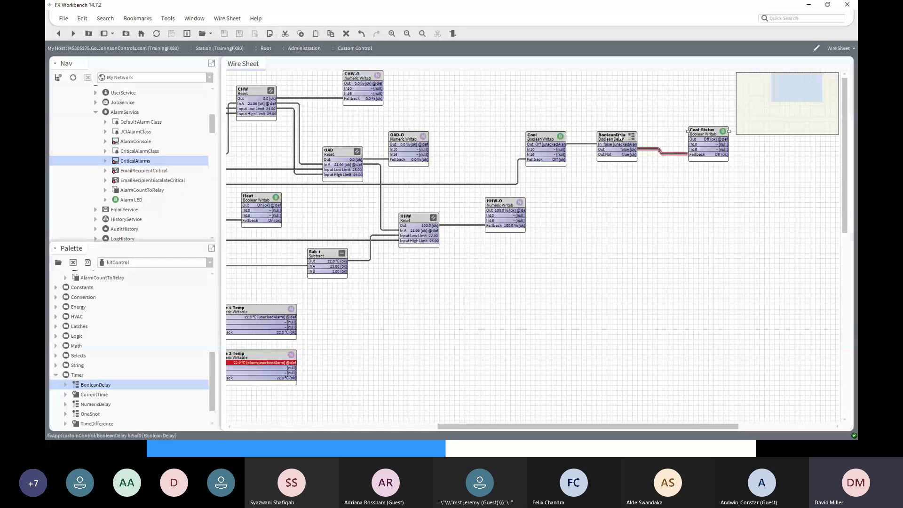
{"action": "left_click", "coordinate": [550, 137]}
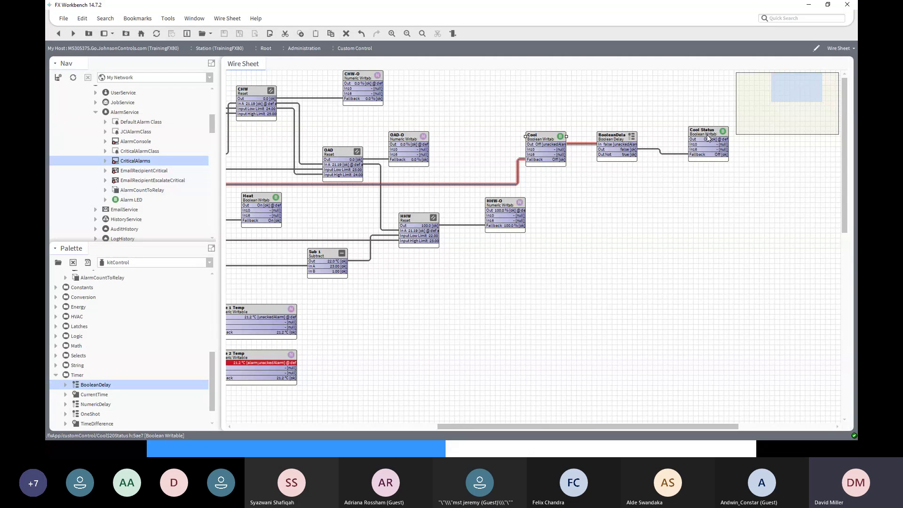
{"action": "left_click", "coordinate": [612, 137]}
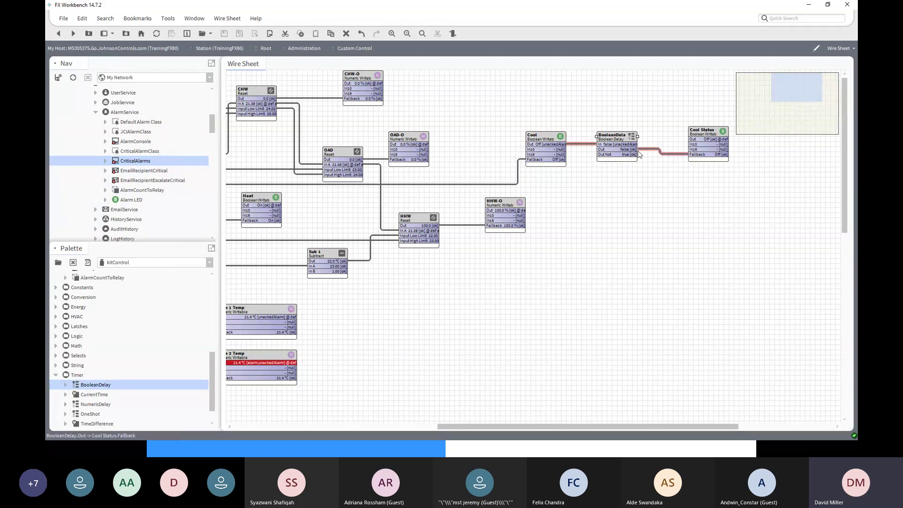
{"action": "left_click", "coordinate": [544, 139]}
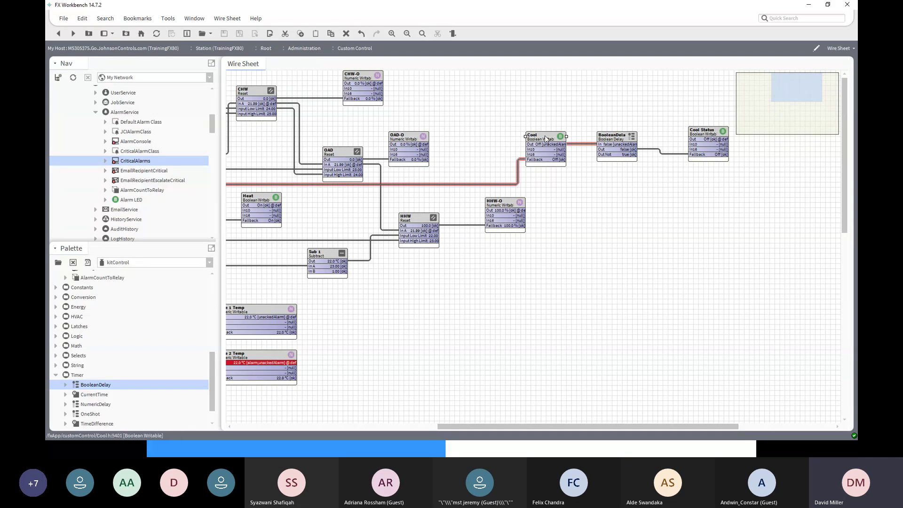
Delete the BooleanChangeOfStateAlarmExt, ElapsedActiveTimeAlarmExt and DiscreteTotalizerExt extensions from the Cool Status point
{"action": "left_click", "coordinate": [707, 132]}
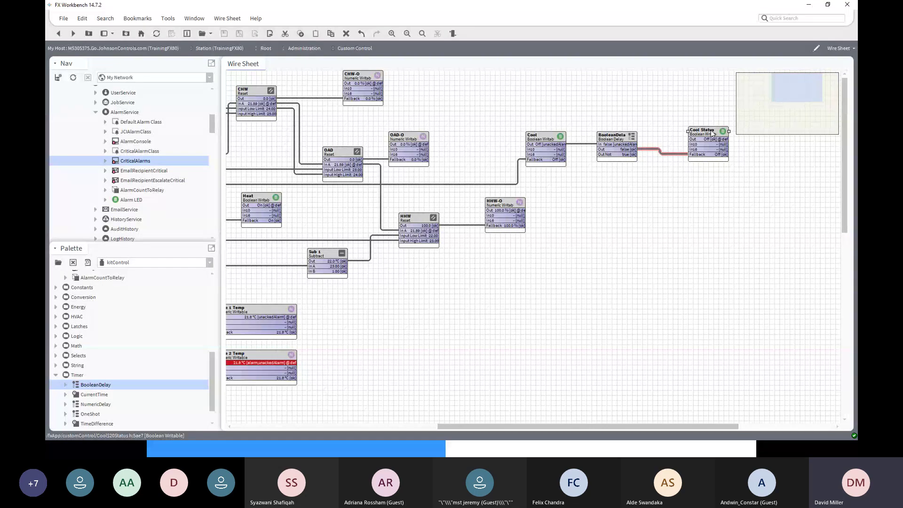
{"action": "double_click", "coordinate": [711, 134]}
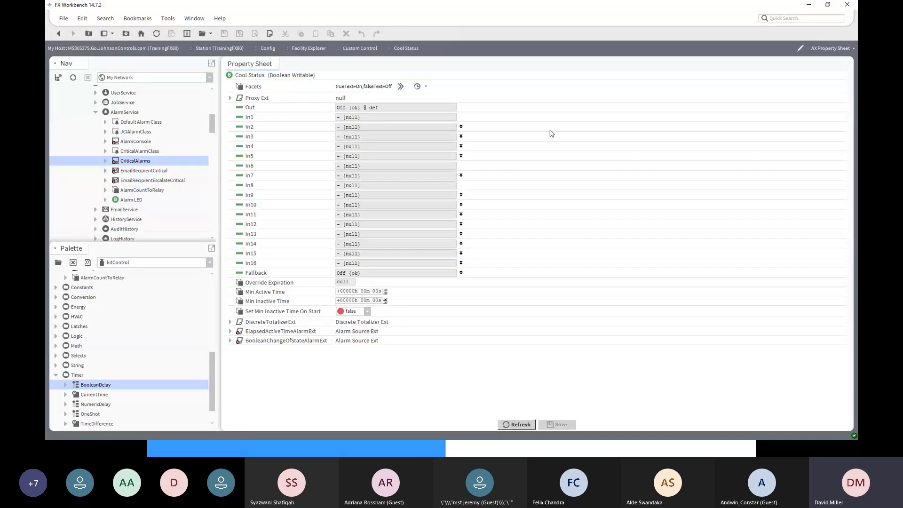
{"action": "right_click", "coordinate": [259, 341]}
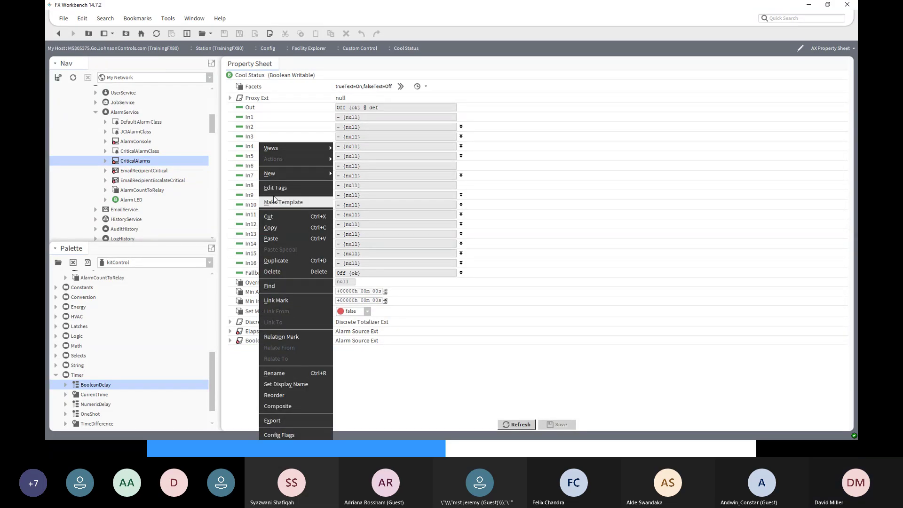
{"action": "left_click", "coordinate": [280, 271]}
{"action": "right_click", "coordinate": [257, 333]}
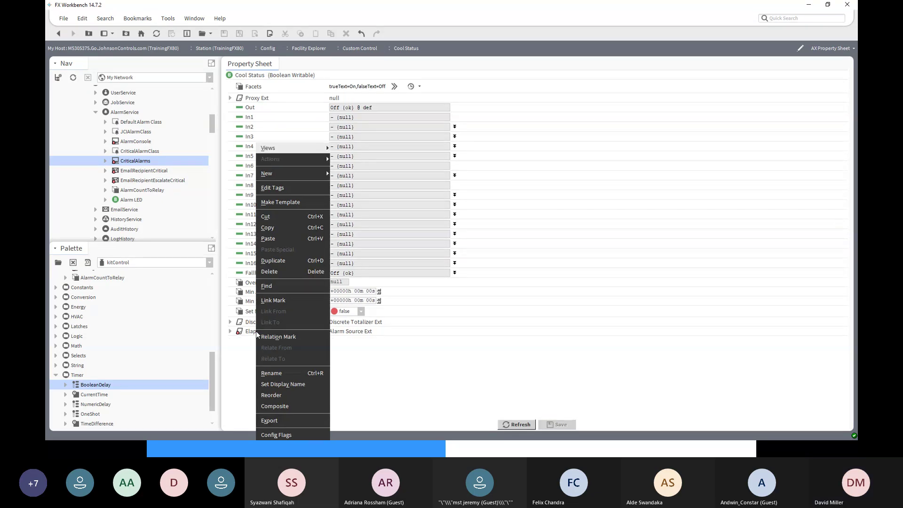
{"action": "left_click", "coordinate": [271, 274]}
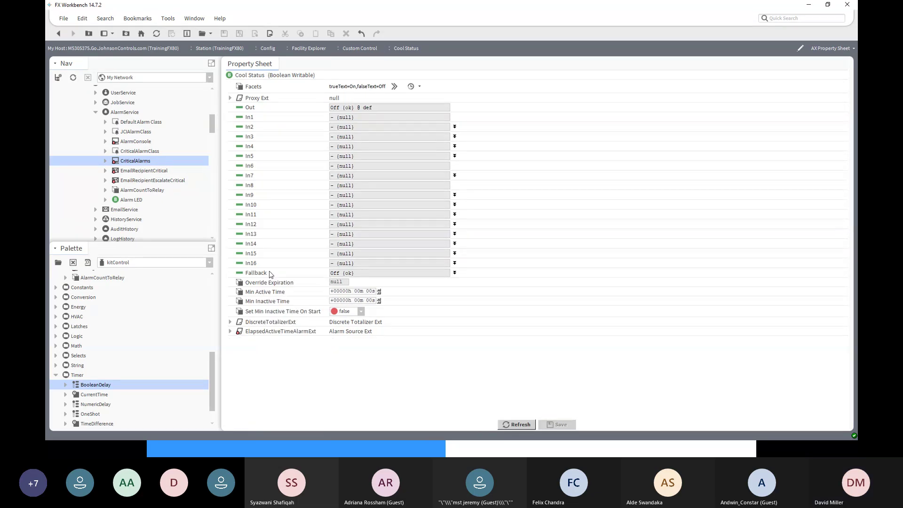
{"action": "right_click", "coordinate": [249, 322]}
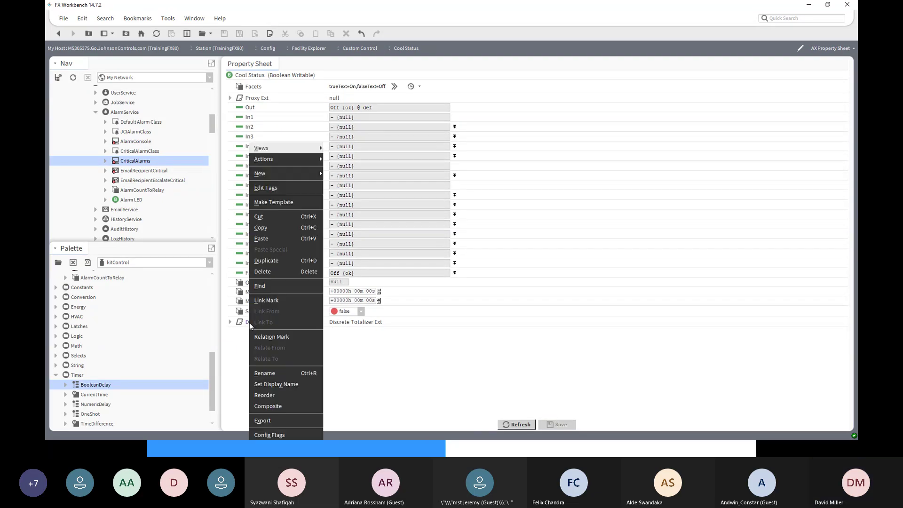
{"action": "left_click", "coordinate": [266, 273]}
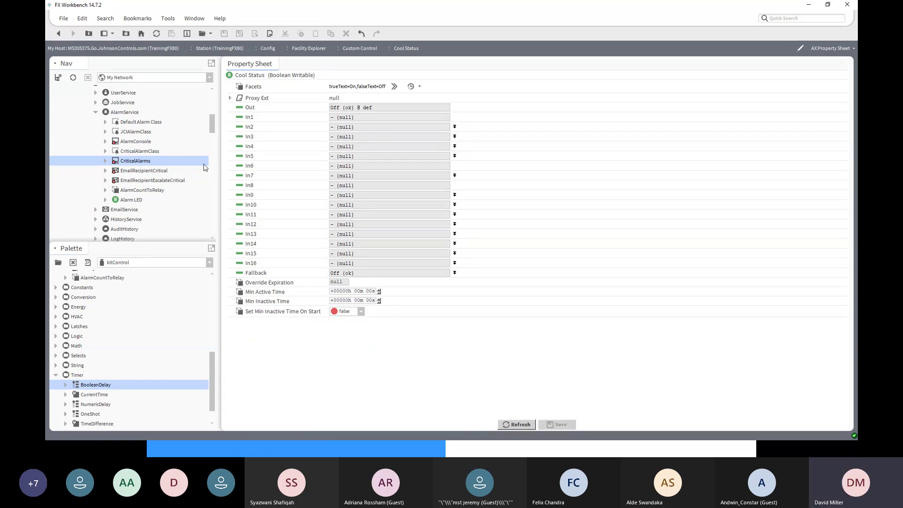
Look through the kitControl extensions and switch the palette to the alarm module
{"action": "scroll", "coordinate": [137, 310], "scroll_direction": "up", "scroll_amount": 5}
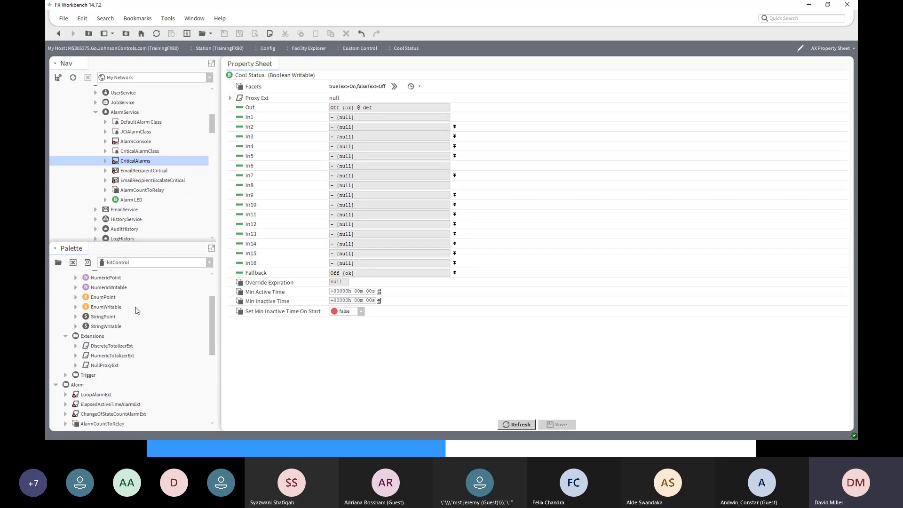
{"action": "scroll", "coordinate": [138, 310], "scroll_direction": "up", "scroll_amount": 3}
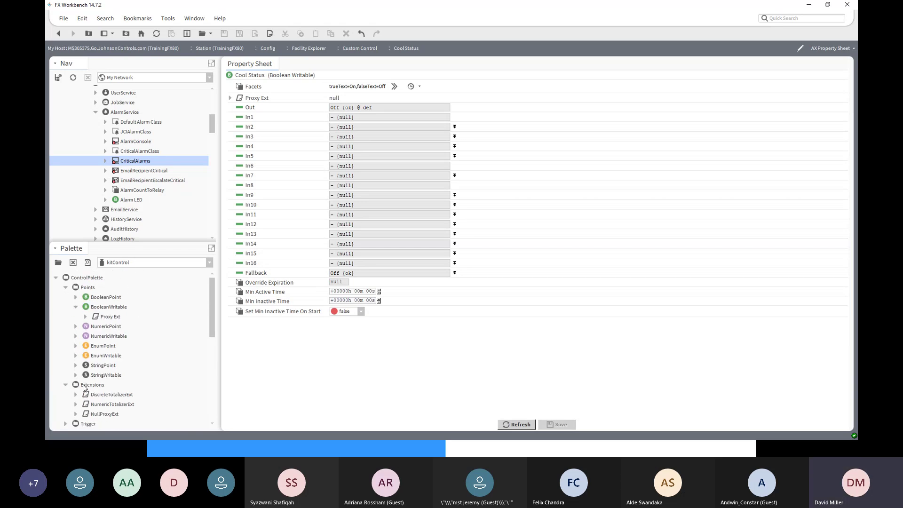
{"action": "scroll", "coordinate": [84, 387], "scroll_direction": "down", "scroll_amount": 3}
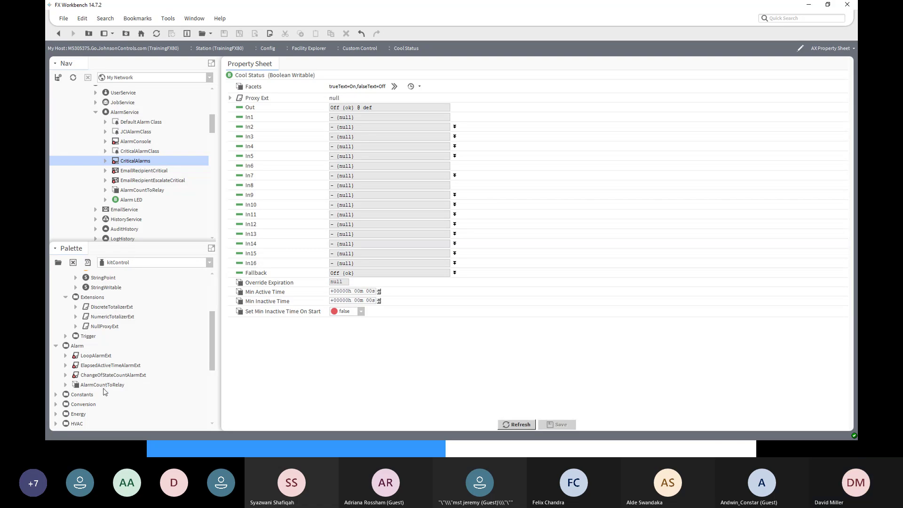
{"action": "left_click", "coordinate": [210, 262]}
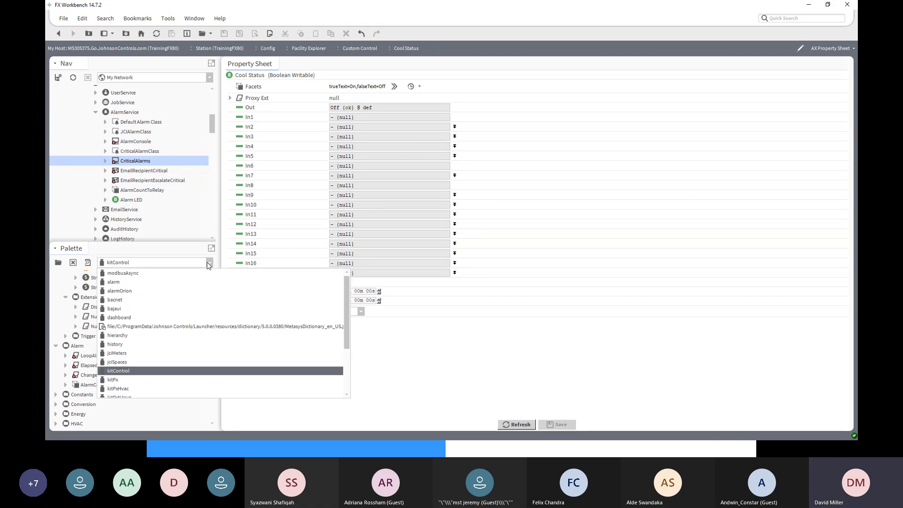
{"action": "left_click", "coordinate": [142, 282]}
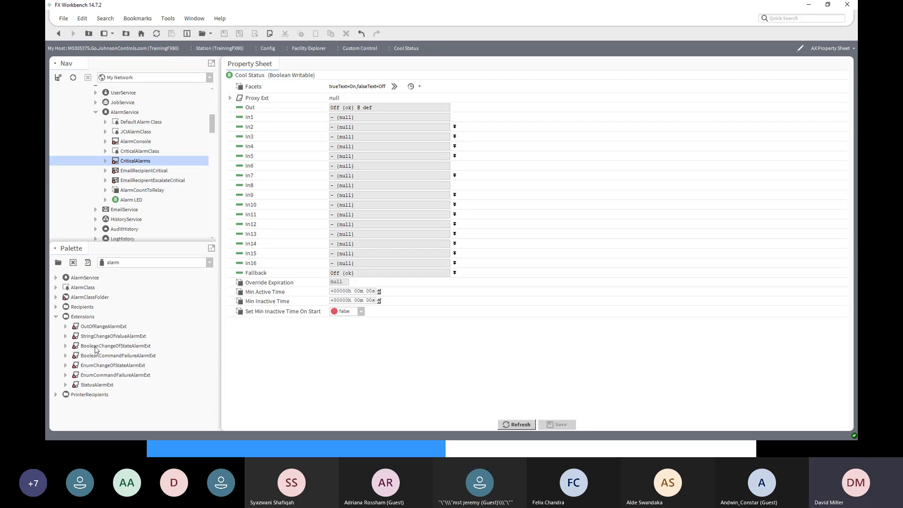
Add a BooleanCommandFailureAlarmExt from the alarm palette to the Cool Status point, keeping the default name
{"action": "left_click", "coordinate": [100, 376]}
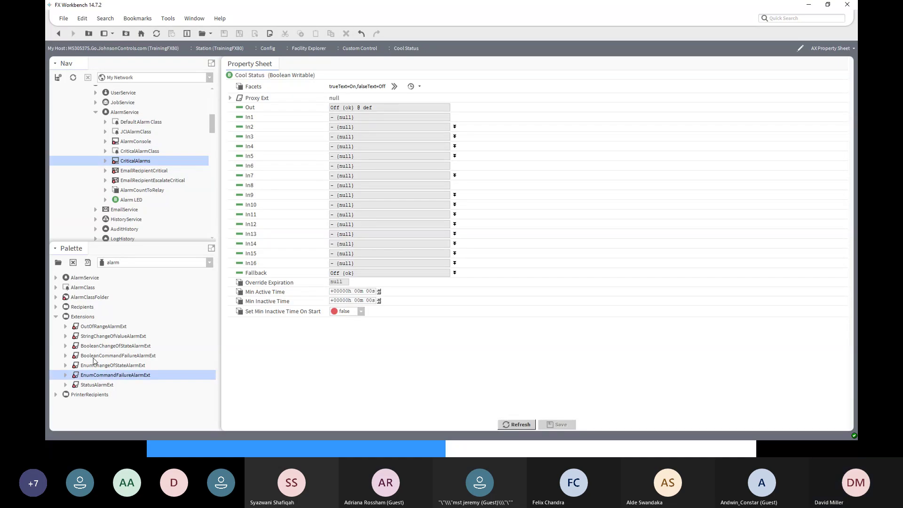
{"action": "left_click", "coordinate": [95, 356]}
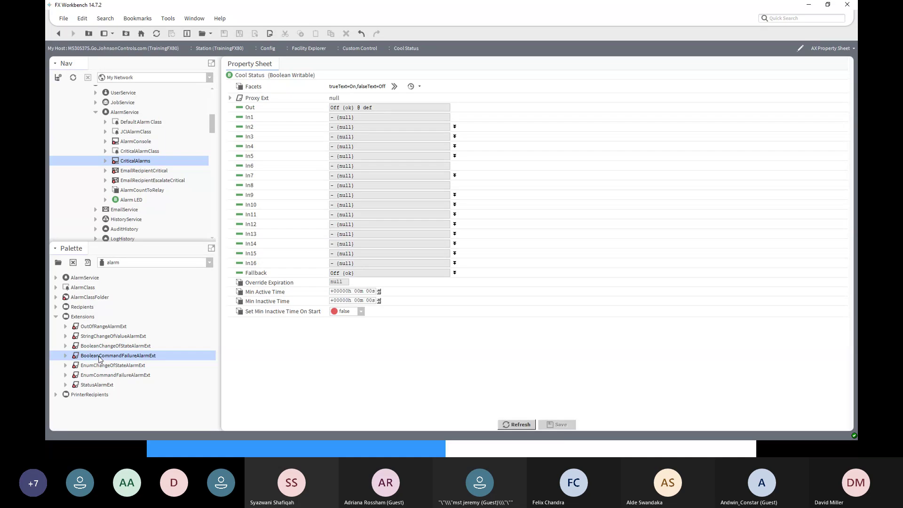
{"action": "left_click_drag", "start_coordinate": [100, 359], "coordinate": [301, 79]}
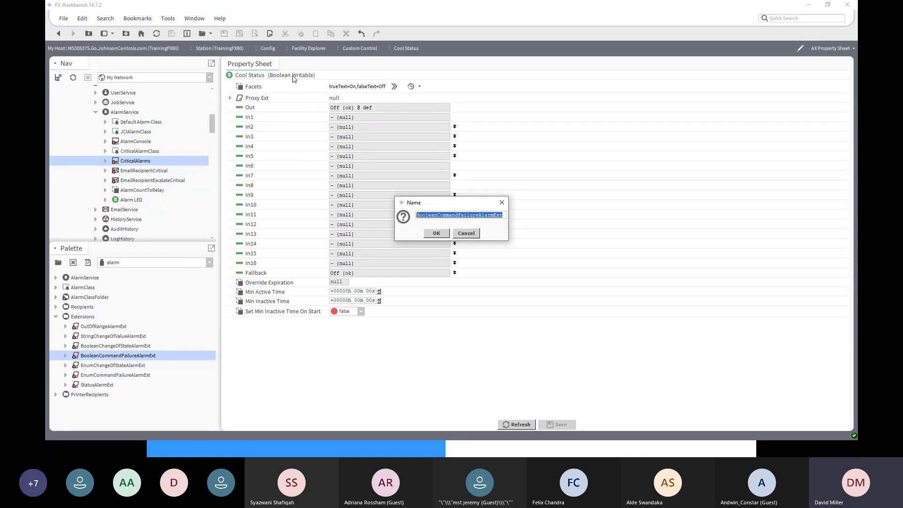
{"action": "left_click", "coordinate": [436, 233]}
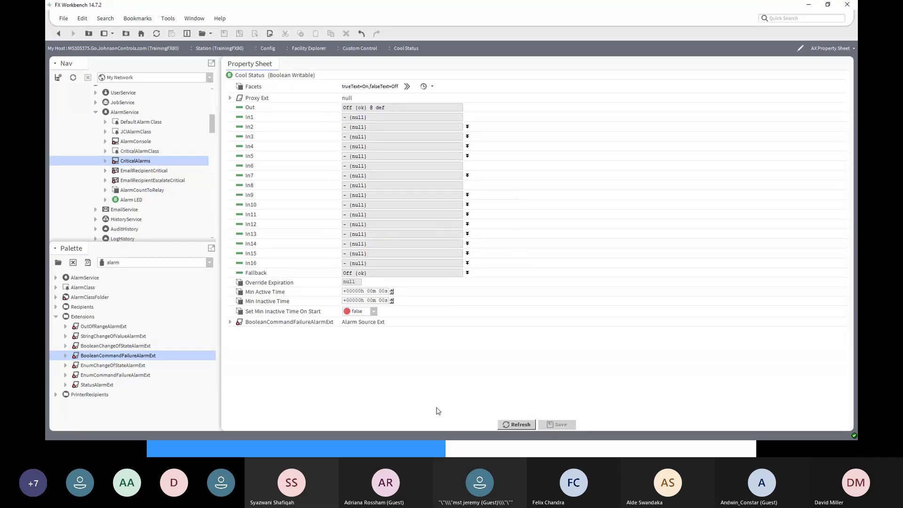
Examine the Cool Status command failure extension's Offnormal Algorithm and its Feedback Value, and return to the wire sheet
{"action": "left_click", "coordinate": [230, 322]}
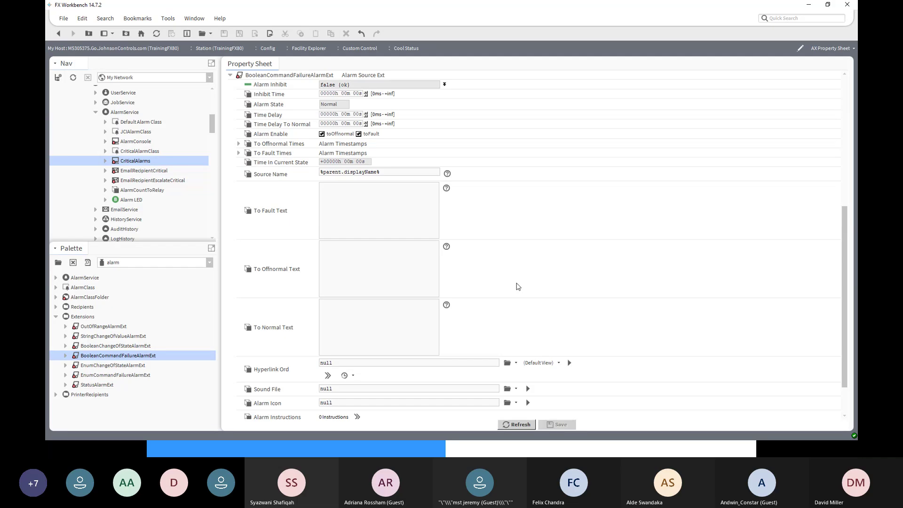
{"action": "scroll", "coordinate": [517, 286], "scroll_direction": "down", "scroll_amount": 1}
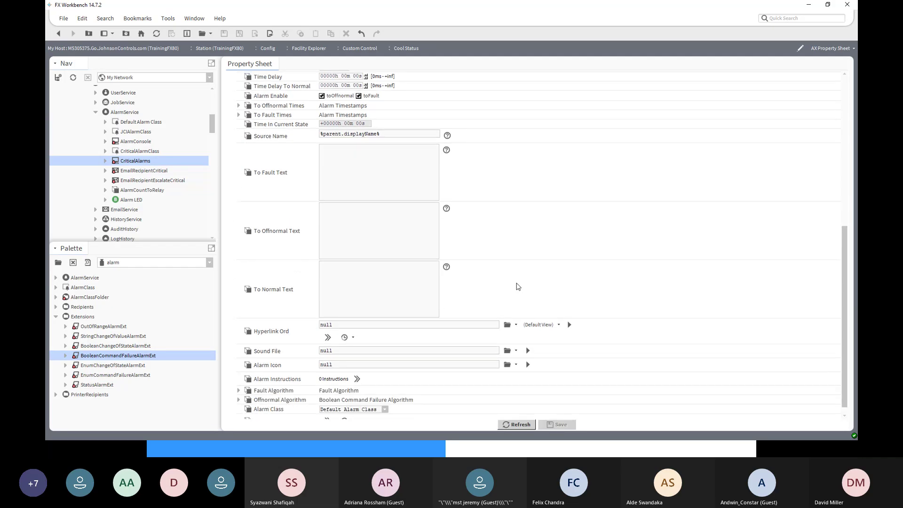
{"action": "scroll", "coordinate": [518, 287], "scroll_direction": "down", "scroll_amount": 1}
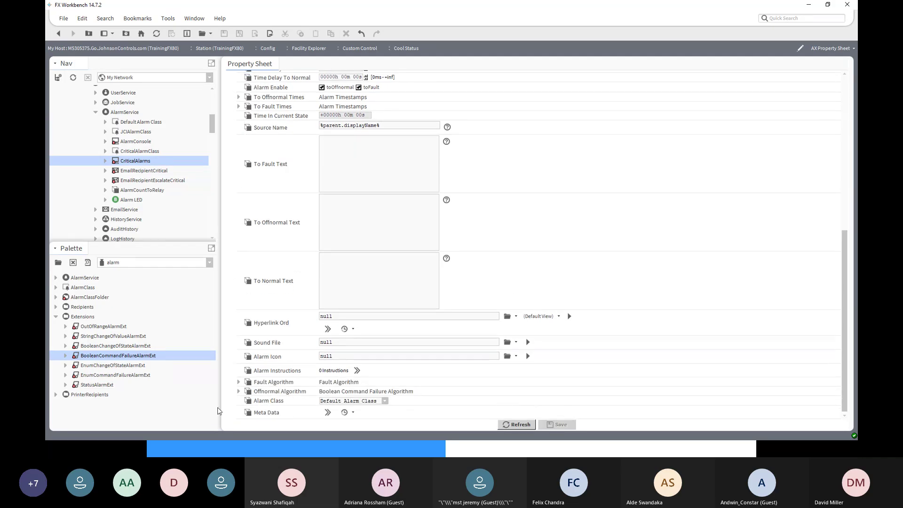
{"action": "left_click", "coordinate": [238, 391]}
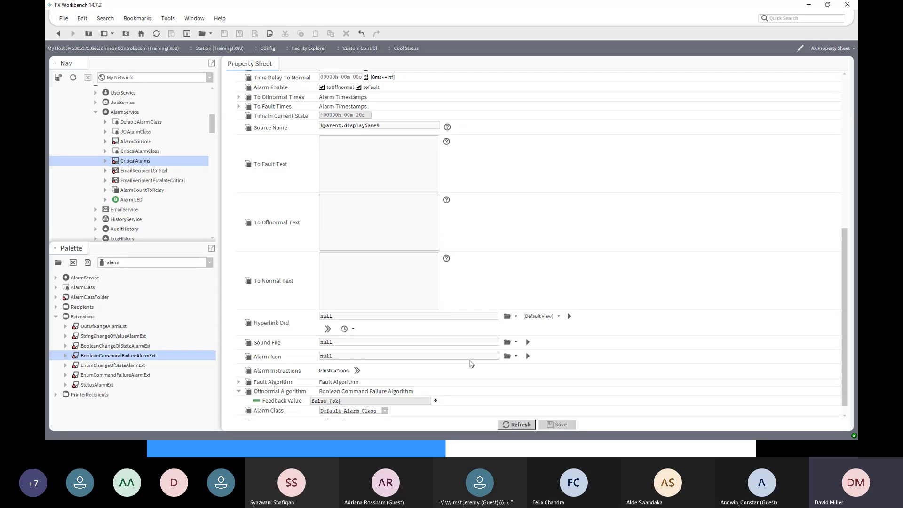
{"action": "scroll", "coordinate": [471, 364], "scroll_direction": "down", "scroll_amount": 1}
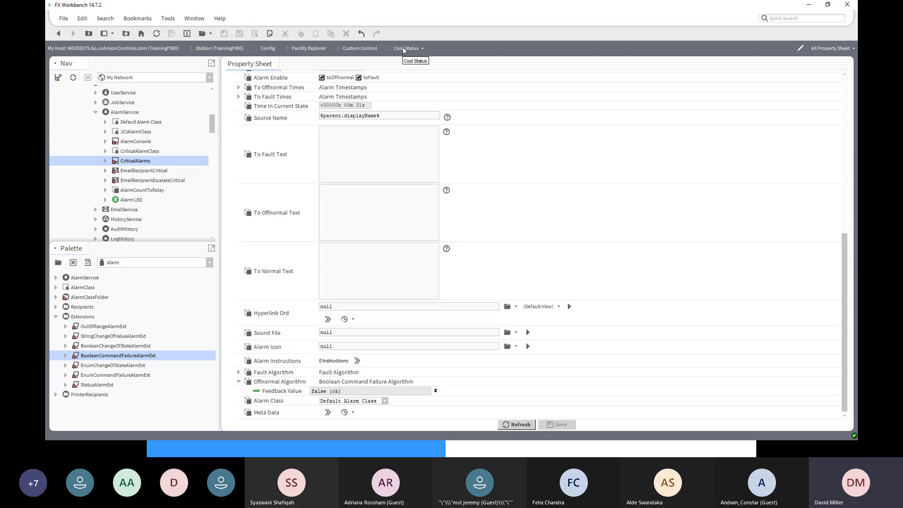
{"action": "left_click", "coordinate": [59, 35]}
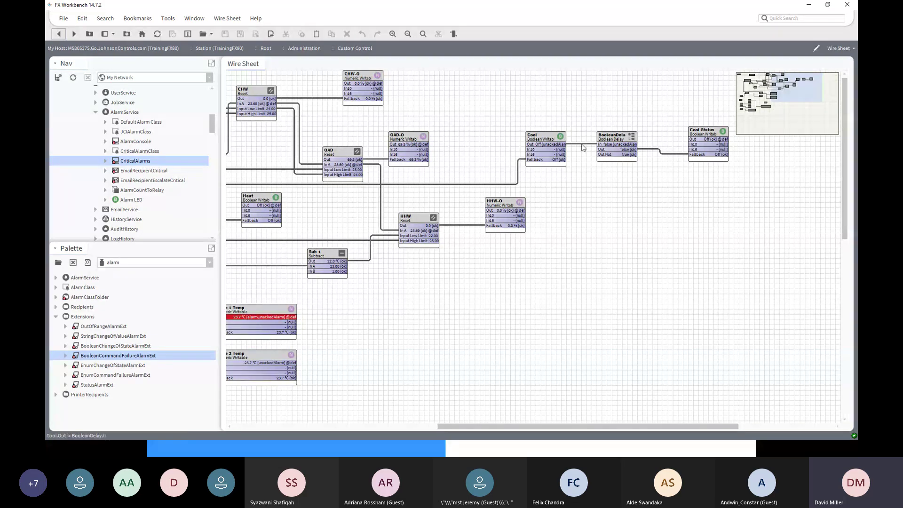
Delete the DiscreteTotalizerExt, ElapsedActiveTimeAlarmExt and BooleanChangeOfStateAlarmExt extensions from the Cool point
{"action": "left_click", "coordinate": [547, 136]}
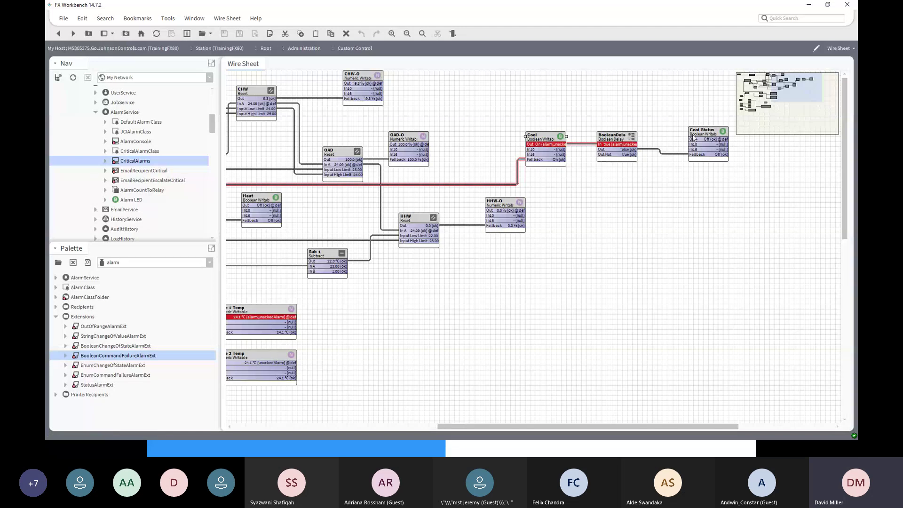
{"action": "double_click", "coordinate": [541, 137]}
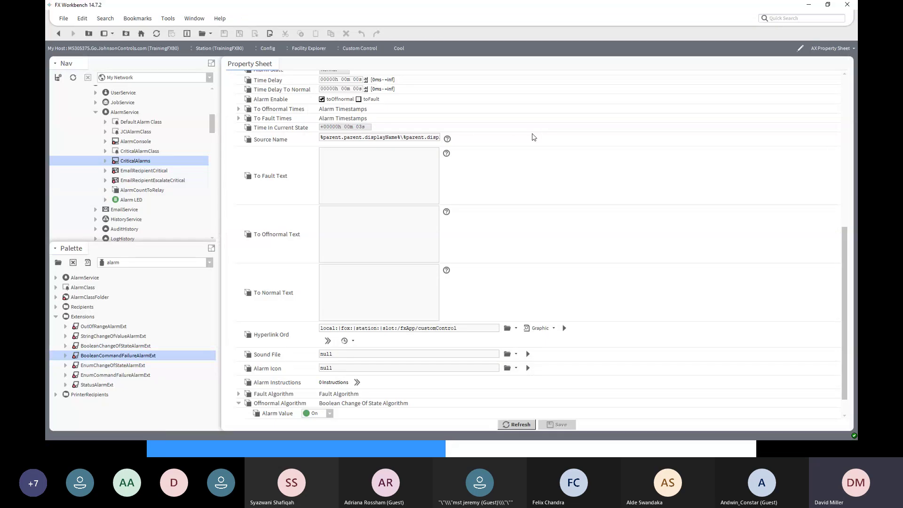
{"action": "scroll", "coordinate": [298, 110], "scroll_direction": "up", "scroll_amount": 3}
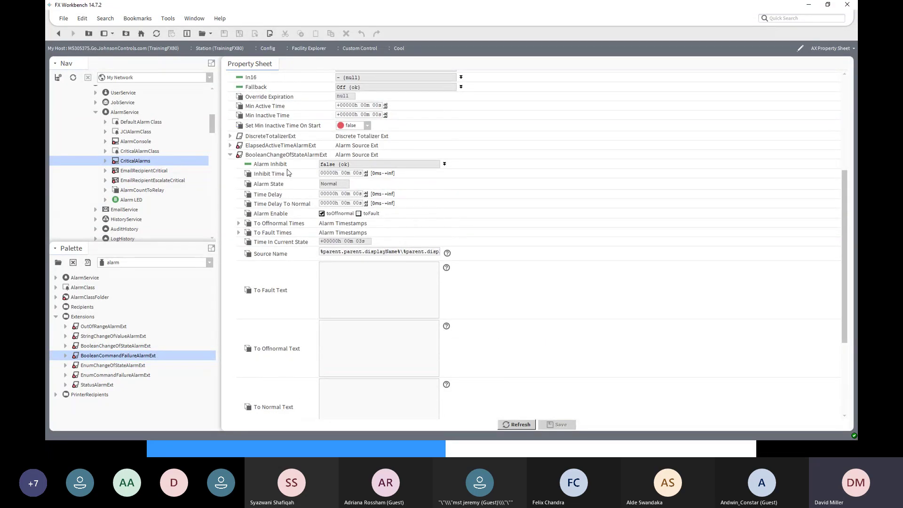
{"action": "right_click", "coordinate": [259, 137]}
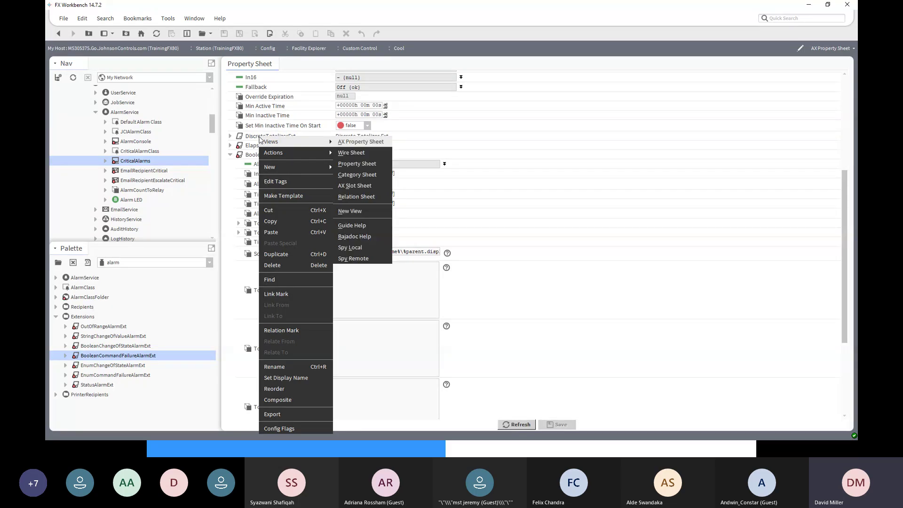
{"action": "left_click", "coordinate": [281, 266]}
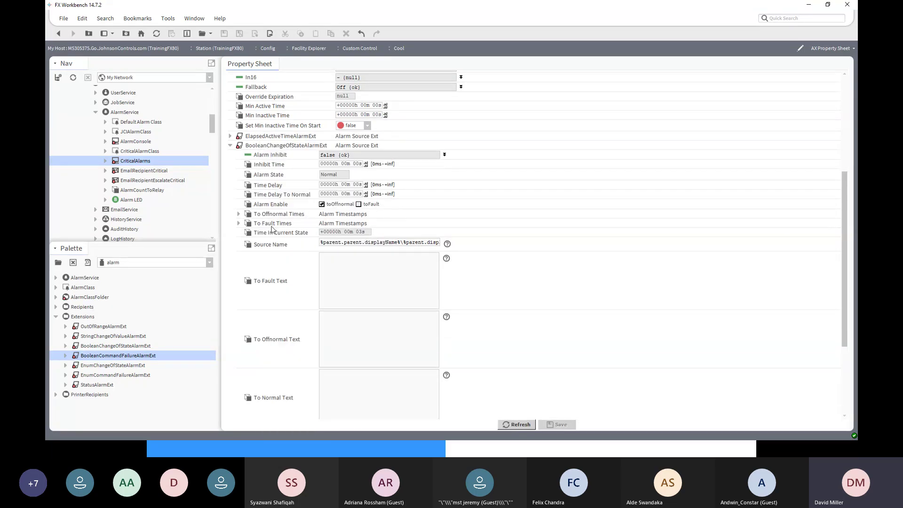
{"action": "right_click", "coordinate": [265, 137]}
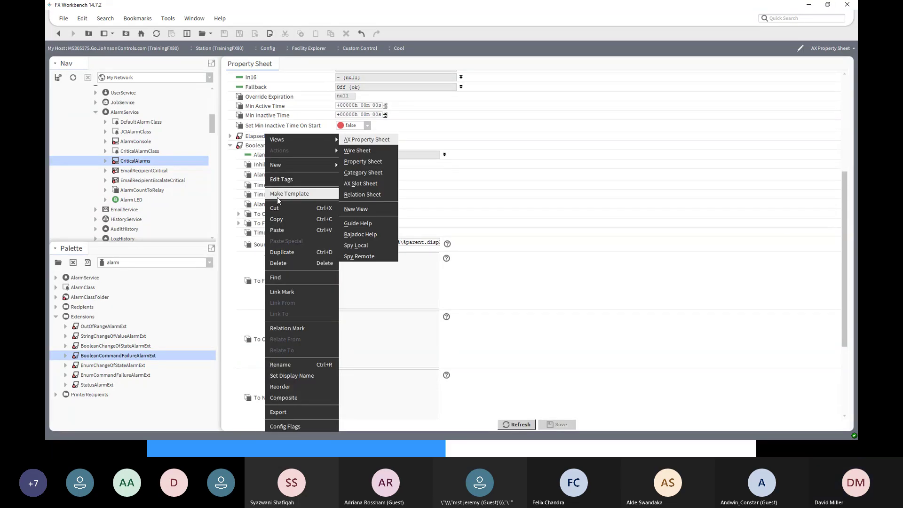
{"action": "left_click", "coordinate": [285, 262]}
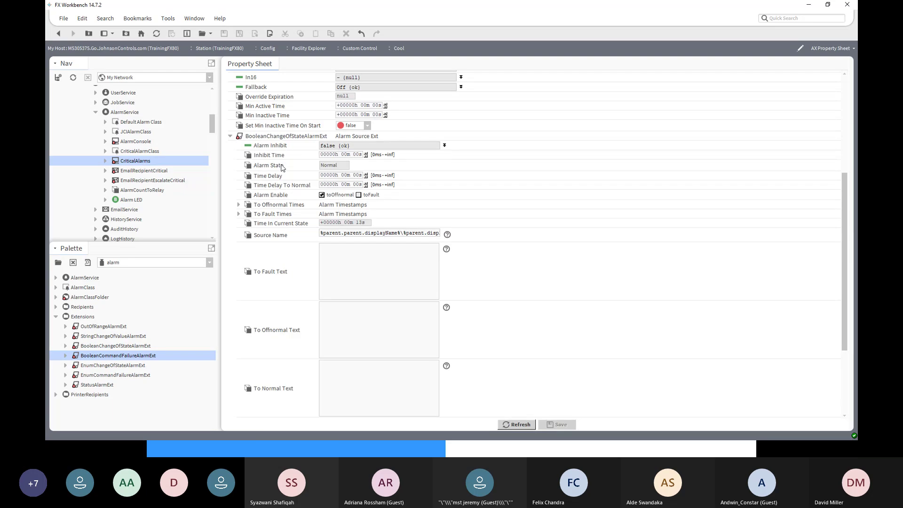
{"action": "right_click", "coordinate": [266, 138]}
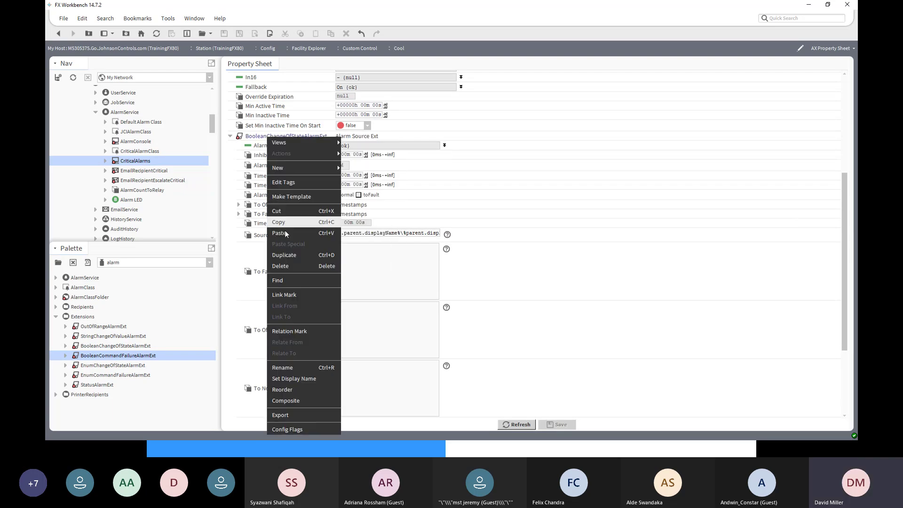
{"action": "left_click", "coordinate": [283, 267]}
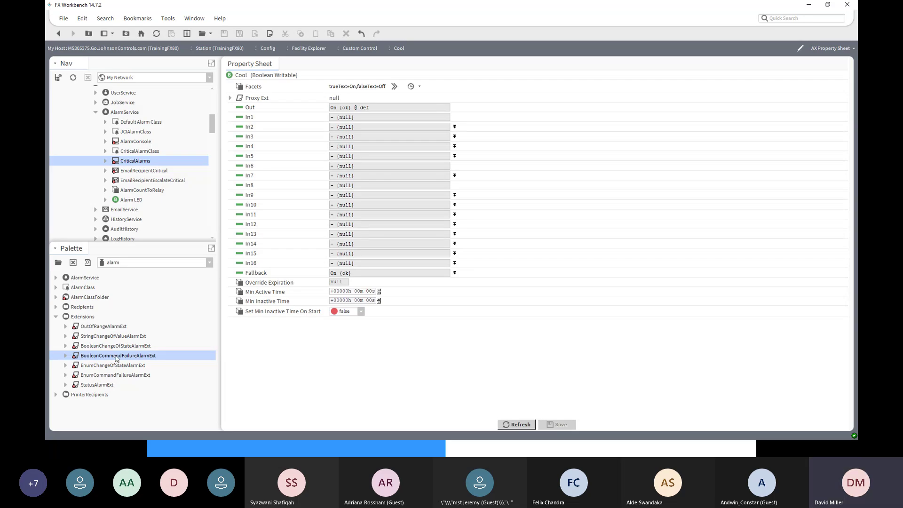
Add a BooleanCommandFailureAlarmExt to the Cool point under its default name and expand its Offnormal Algorithm to check the Feedback Value
{"action": "left_click_drag", "start_coordinate": [116, 358], "coordinate": [274, 358]}
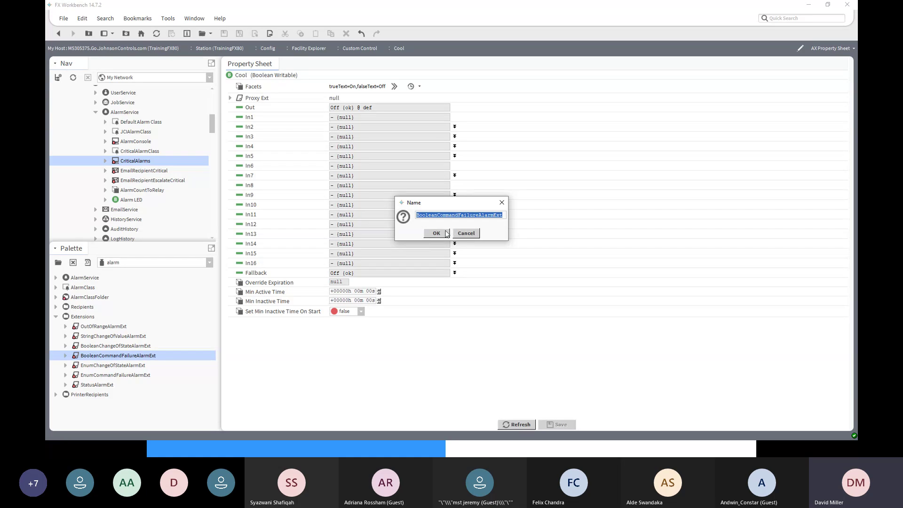
{"action": "left_click", "coordinate": [436, 234]}
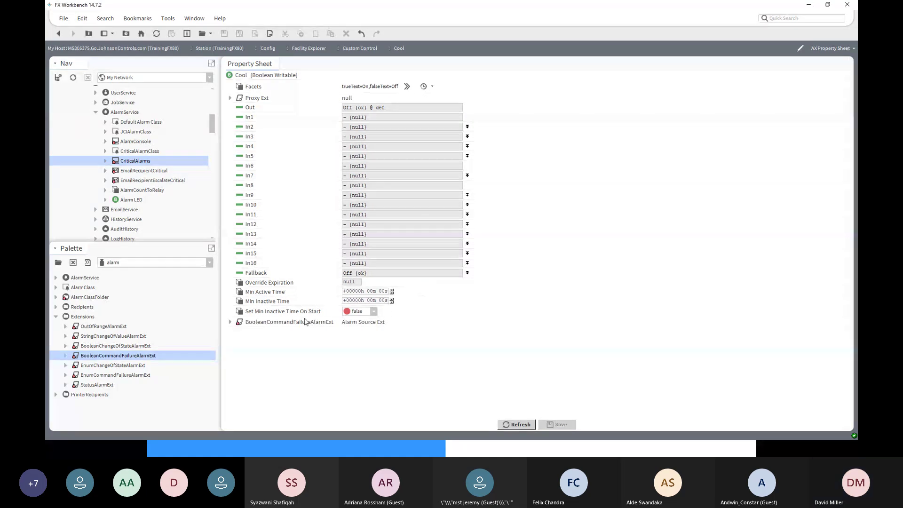
{"action": "left_click", "coordinate": [230, 322]}
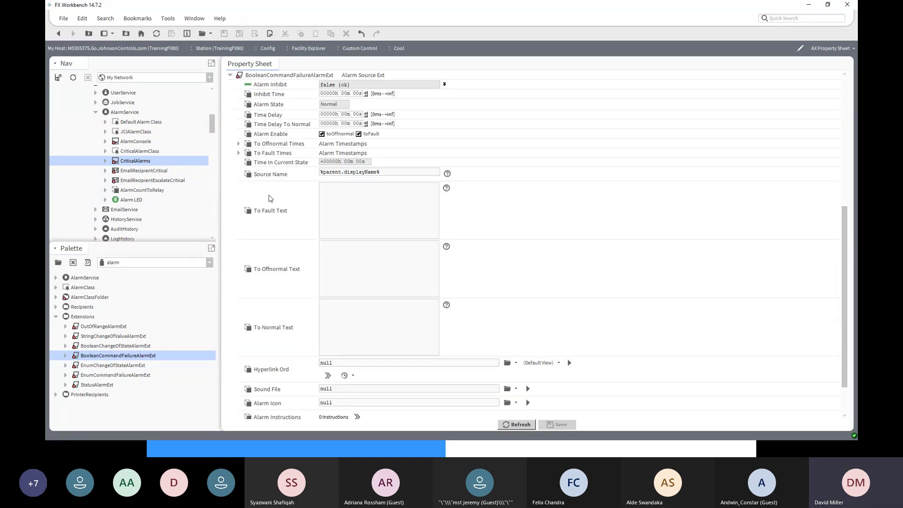
{"action": "scroll", "coordinate": [272, 198], "scroll_direction": "down", "scroll_amount": 2}
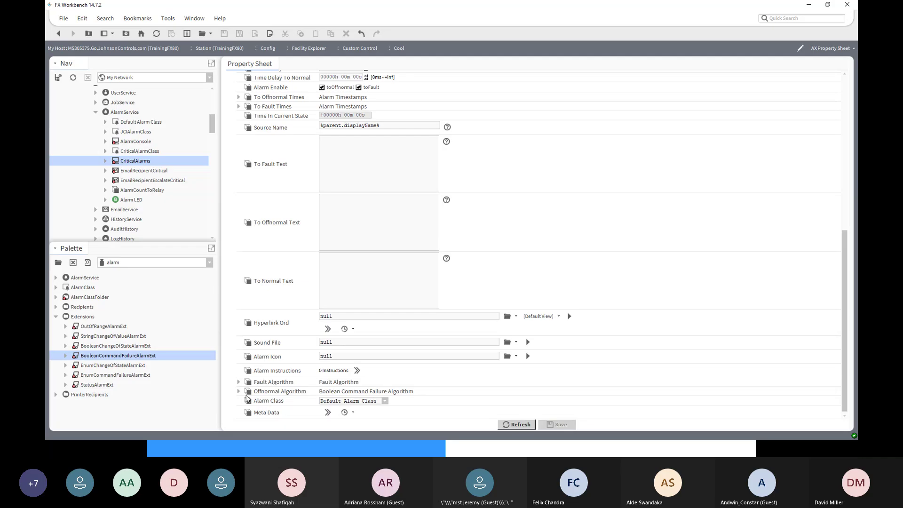
{"action": "left_click", "coordinate": [238, 391]}
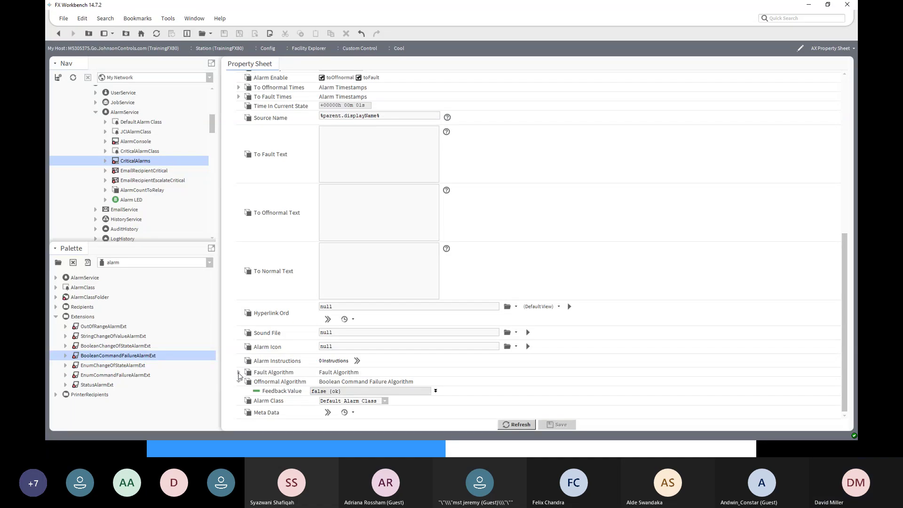
{"action": "scroll", "coordinate": [455, 210], "scroll_direction": "up", "scroll_amount": 3}
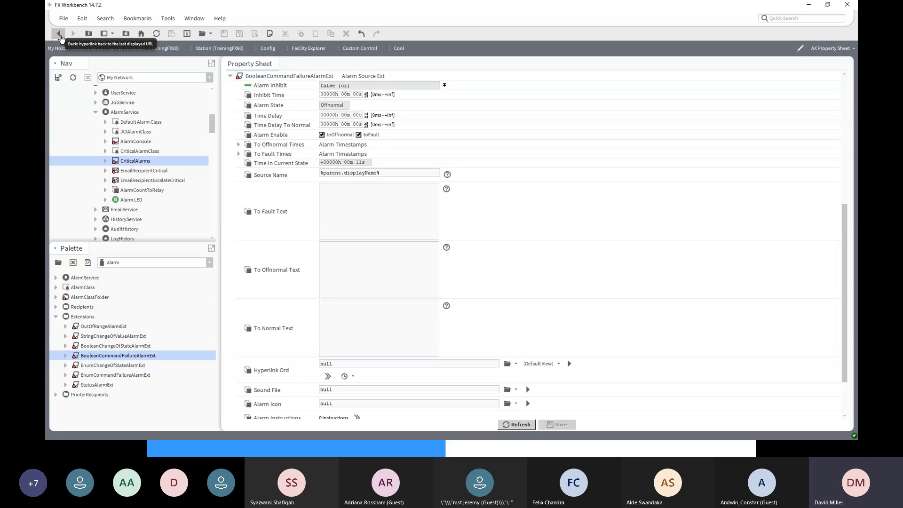
{"action": "left_click", "coordinate": [59, 35]}
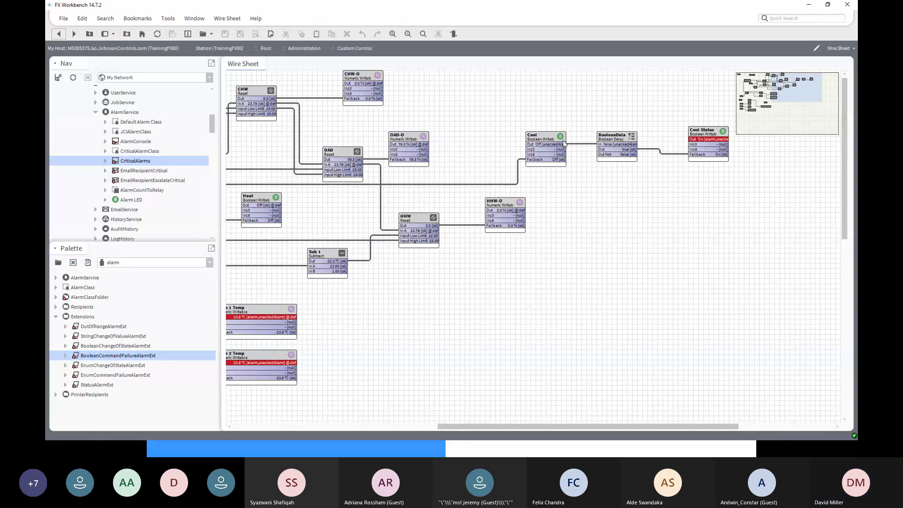
{"action": "left_click", "coordinate": [714, 134]}
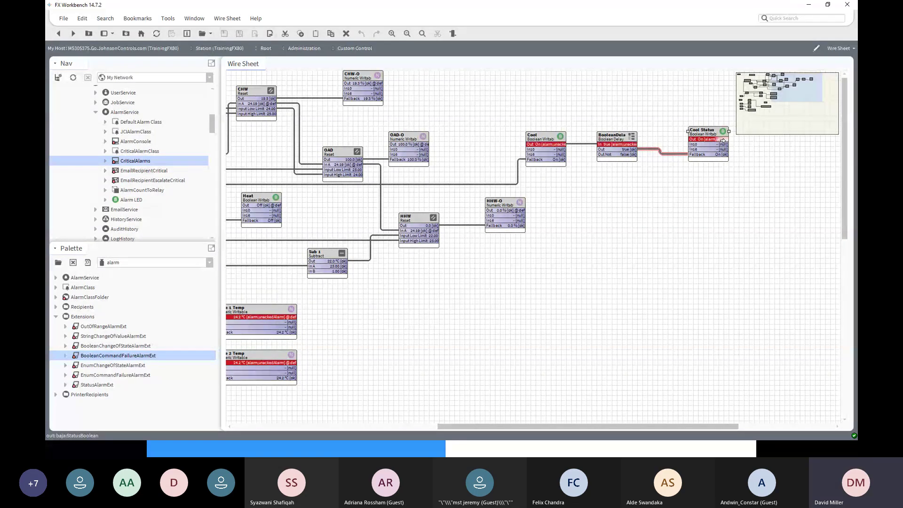
{"action": "left_click_drag", "start_coordinate": [722, 140], "coordinate": [527, 164]}
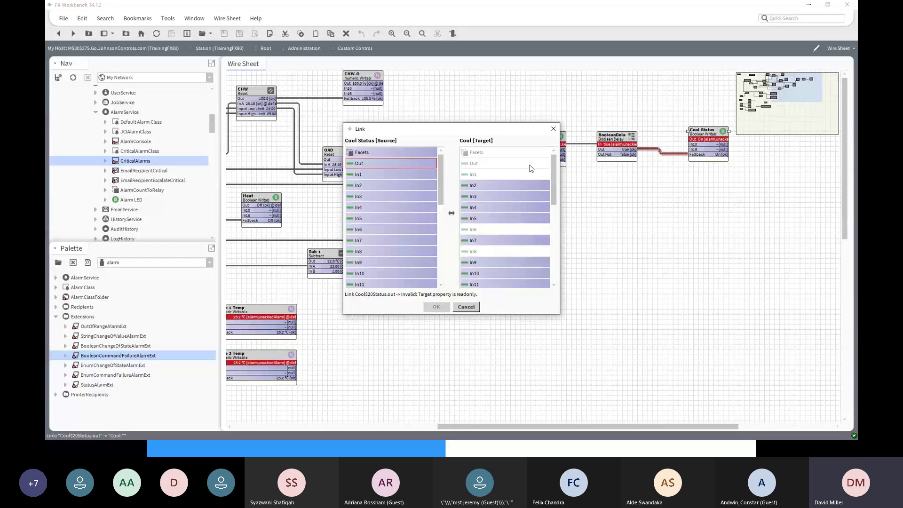
{"action": "left_click_drag", "start_coordinate": [439, 194], "coordinate": [439, 287]}
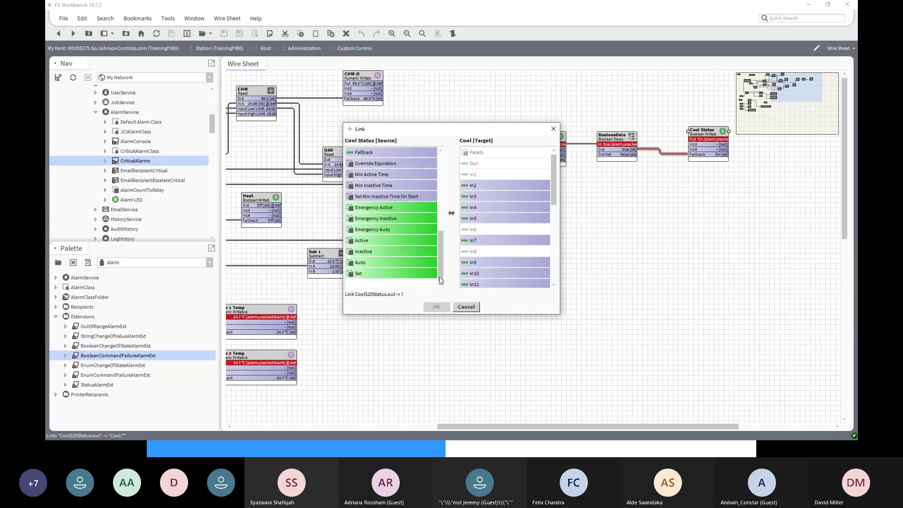
{"action": "left_click_drag", "start_coordinate": [439, 281], "coordinate": [445, 189]}
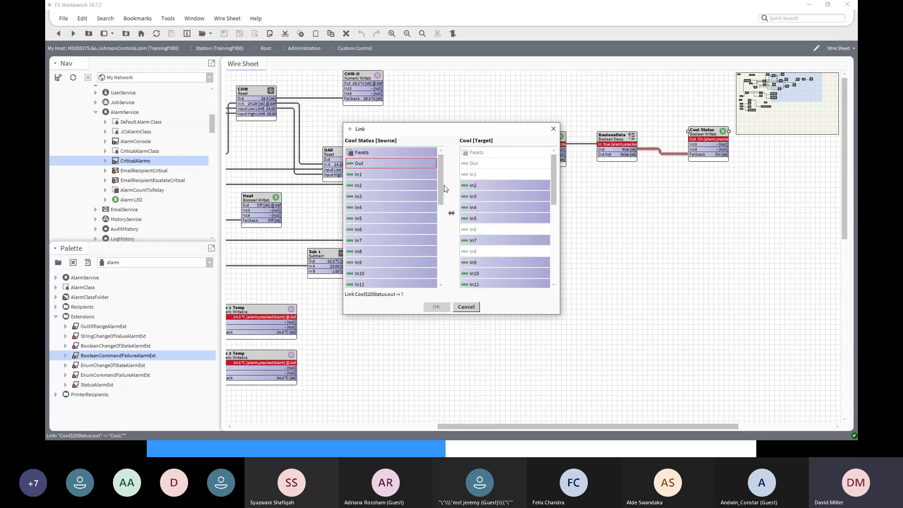
{"action": "left_click", "coordinate": [473, 310]}
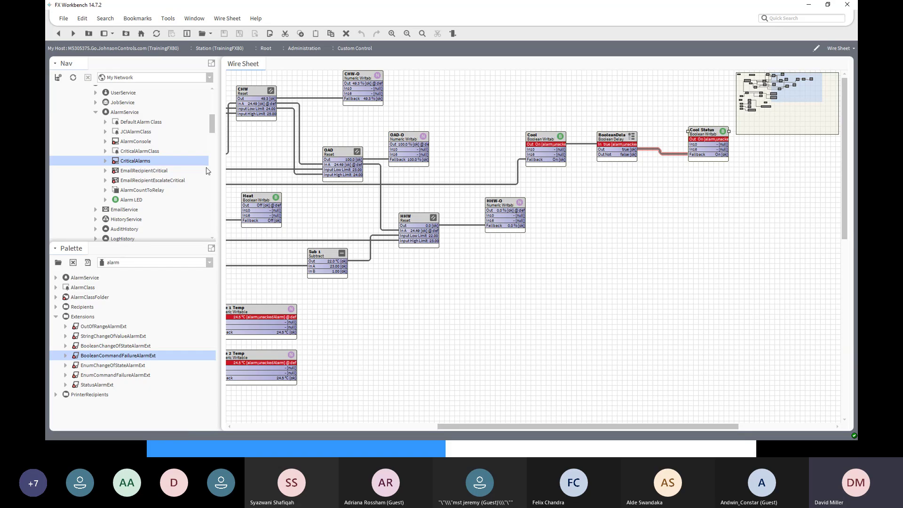
Collapse ZN-T under Custom Control in the navigation tree and review the Cool point's command failure alarm properties
{"action": "left_click_drag", "start_coordinate": [211, 128], "coordinate": [205, 165]}
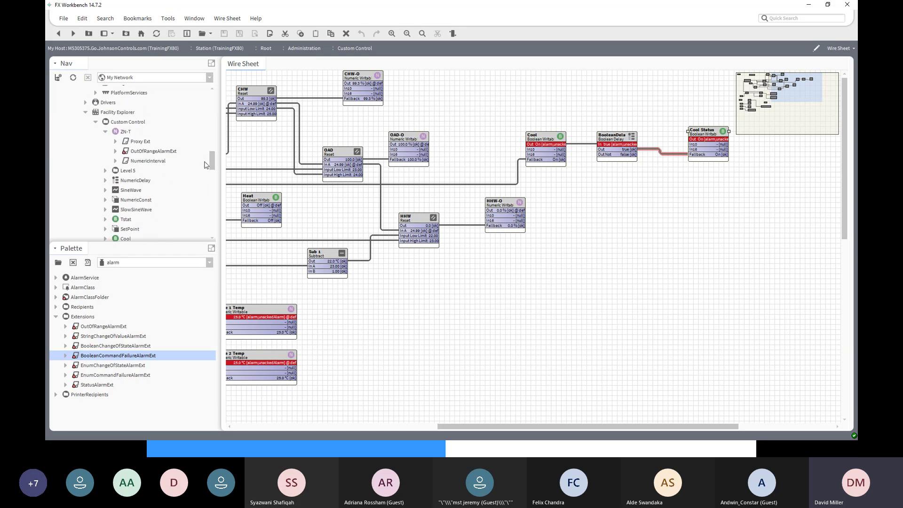
{"action": "double_click", "coordinate": [128, 132]}
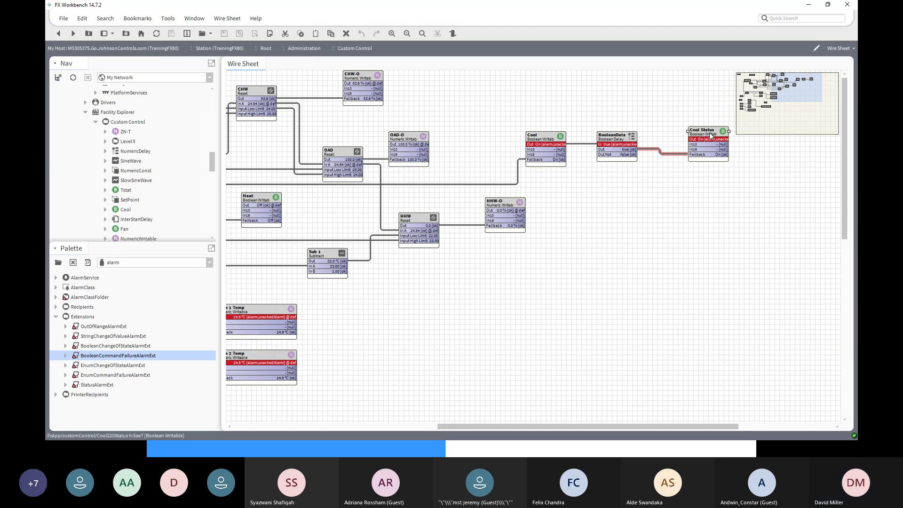
{"action": "left_click", "coordinate": [547, 138]}
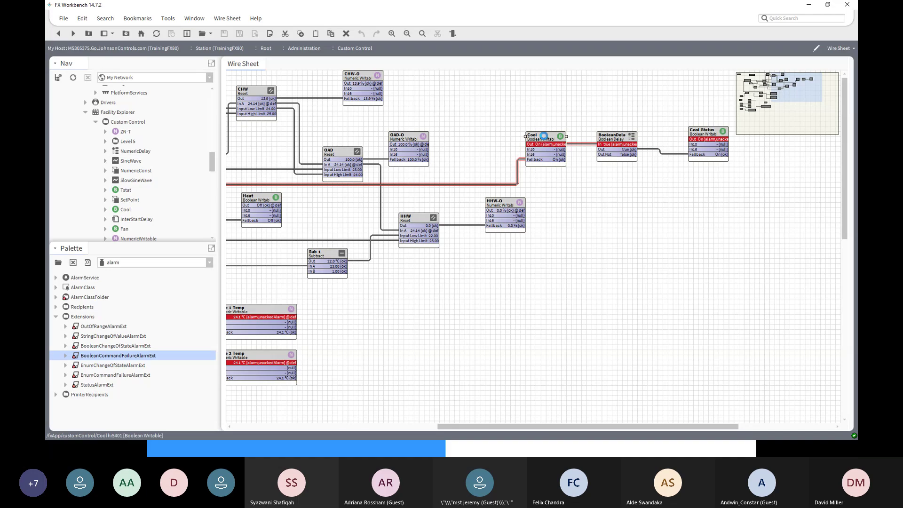
{"action": "double_click", "coordinate": [546, 138]}
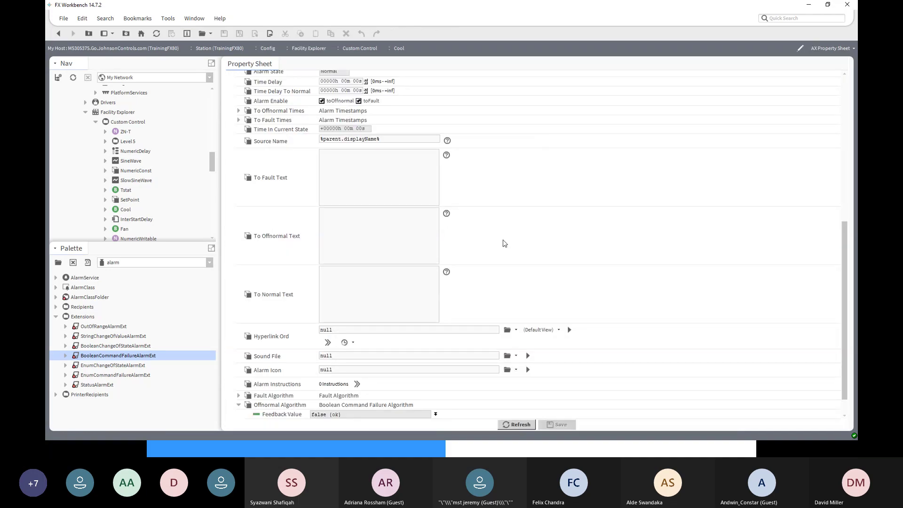
{"action": "left_click", "coordinate": [59, 36]}
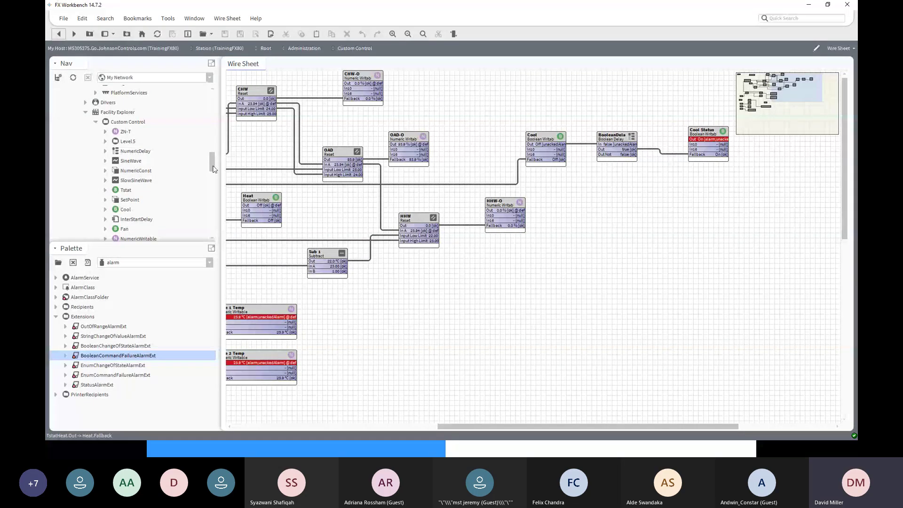
Find the Cool point under Custom Control in the navigation tree and expand it to list its extensions
{"action": "left_click_drag", "start_coordinate": [211, 168], "coordinate": [209, 206]}
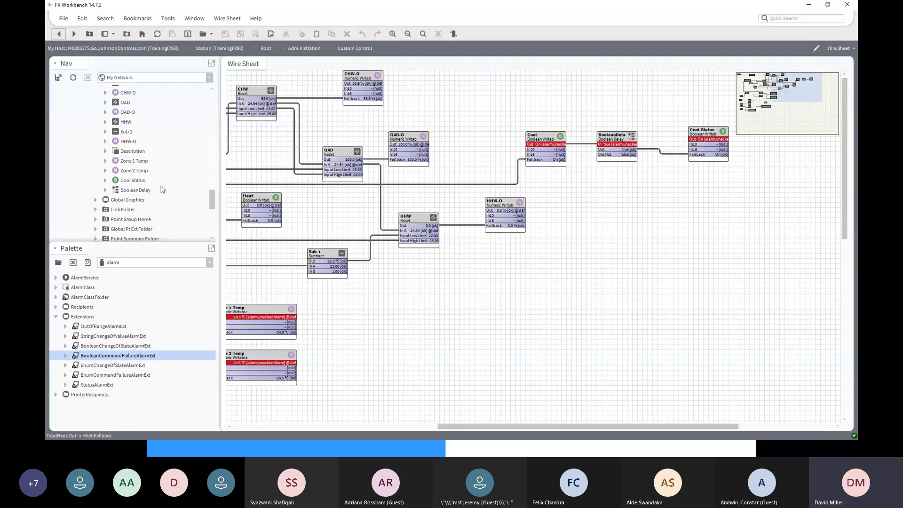
{"action": "scroll", "coordinate": [145, 183], "scroll_direction": "up", "scroll_amount": 3}
{"action": "scroll", "coordinate": [121, 240], "scroll_direction": "down", "scroll_amount": 3}
{"action": "left_click", "coordinate": [137, 182]}
{"action": "scroll", "coordinate": [138, 185], "scroll_direction": "up", "scroll_amount": 3}
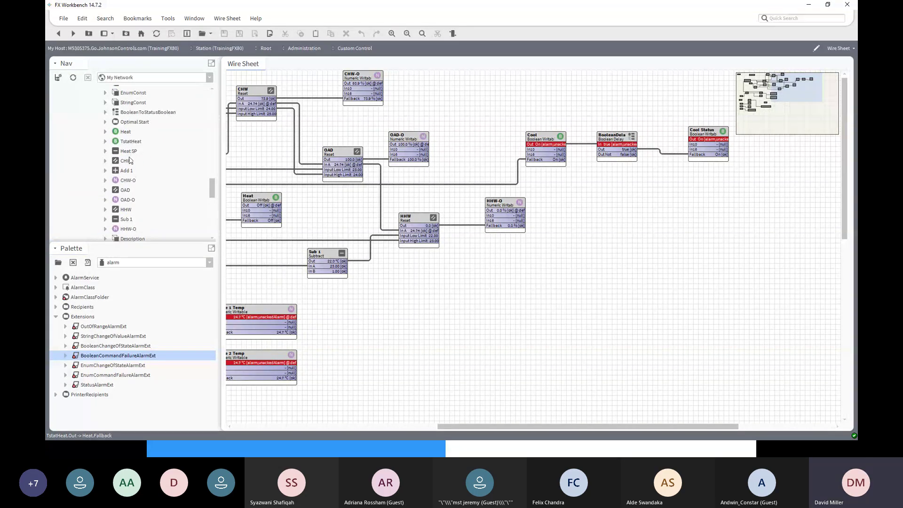
{"action": "scroll", "coordinate": [129, 161], "scroll_direction": "up", "scroll_amount": 3}
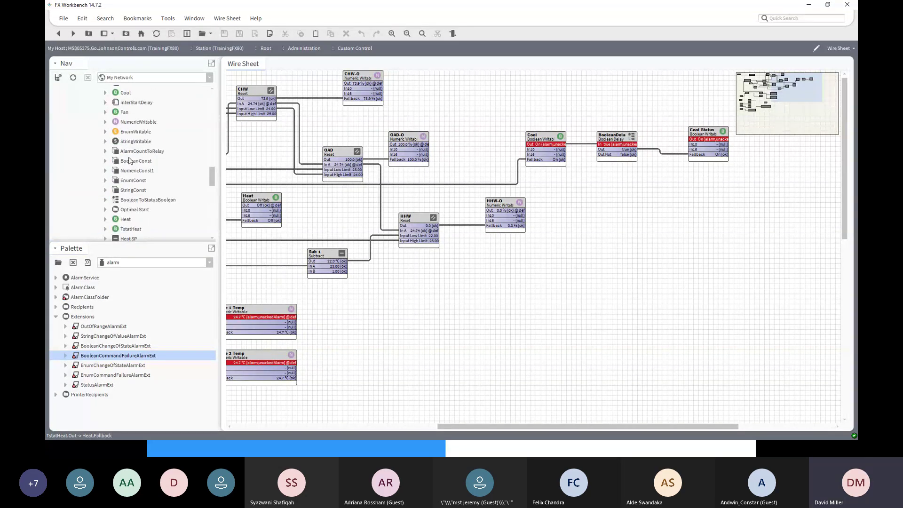
{"action": "left_click", "coordinate": [120, 96]}
{"action": "left_click", "coordinate": [106, 94]}
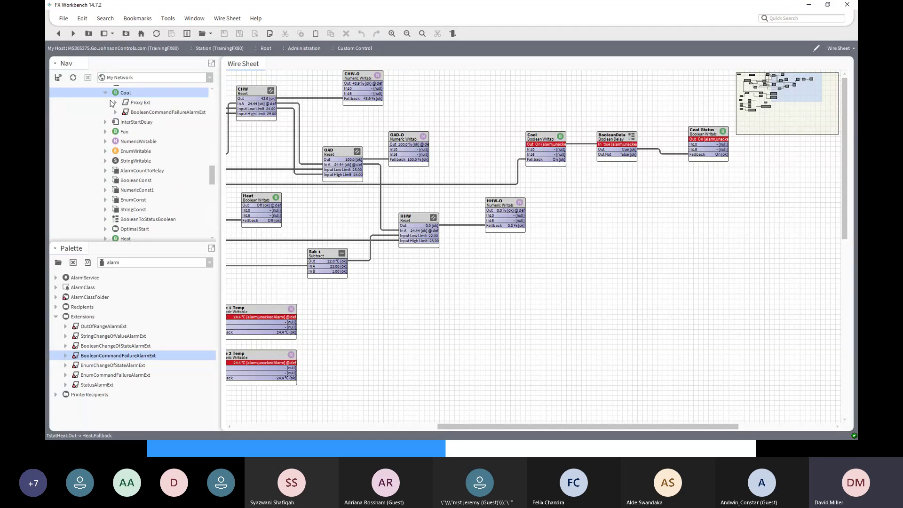
{"action": "left_click", "coordinate": [160, 113]}
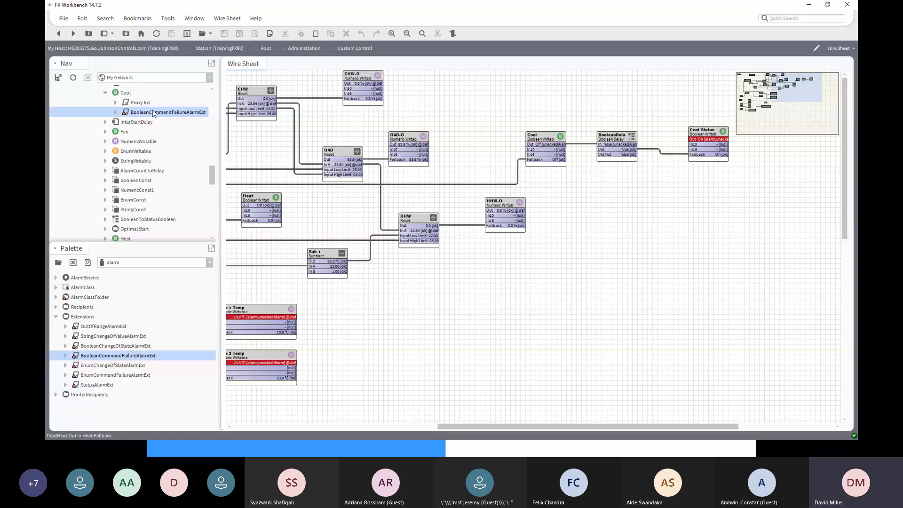
{"action": "right_click", "coordinate": [153, 113]}
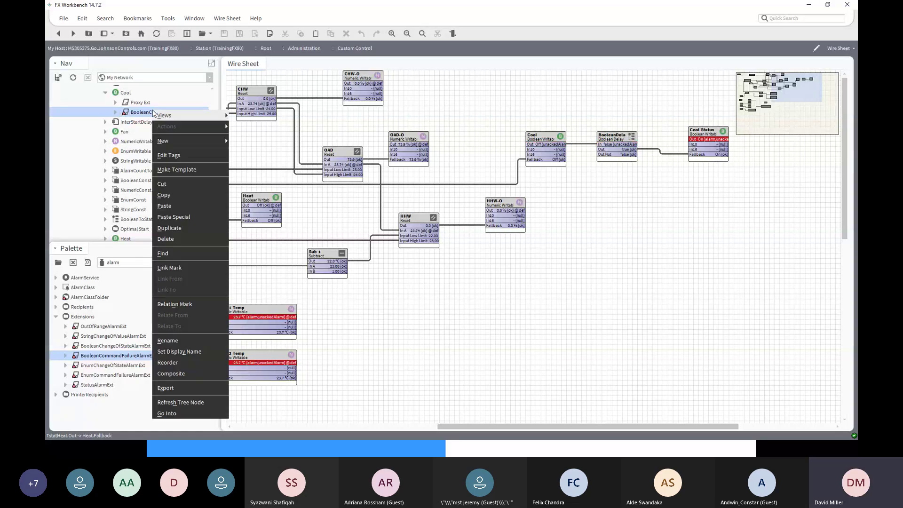
{"action": "left_click", "coordinate": [190, 268]}
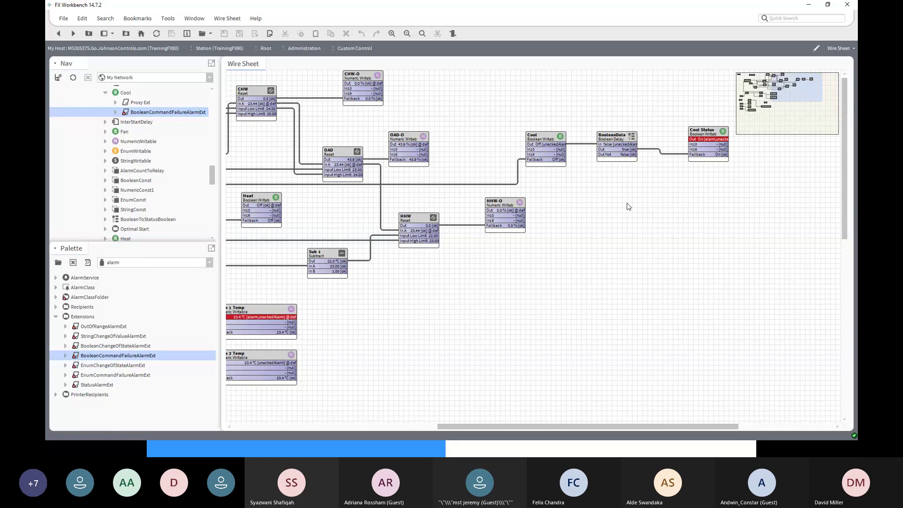
{"action": "left_click", "coordinate": [709, 135]}
{"action": "right_click", "coordinate": [708, 135]}
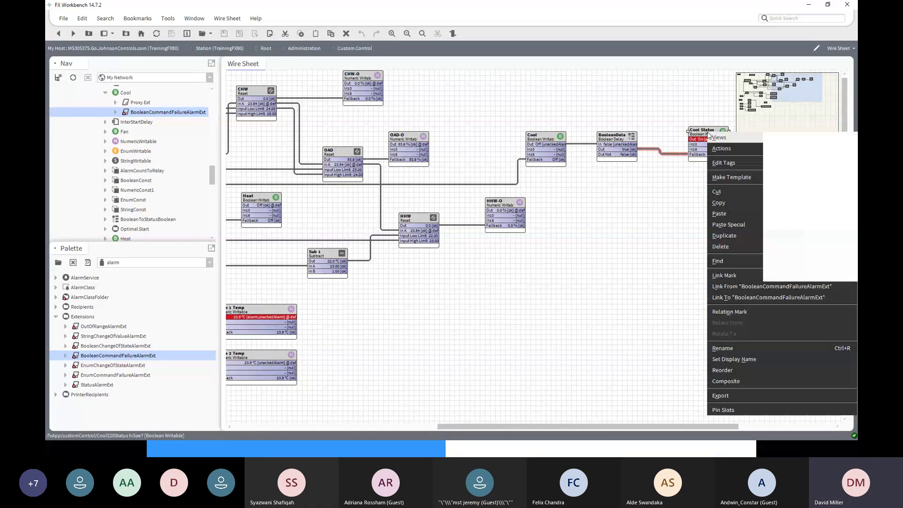
{"action": "mouse_move", "coordinate": [709, 136]}
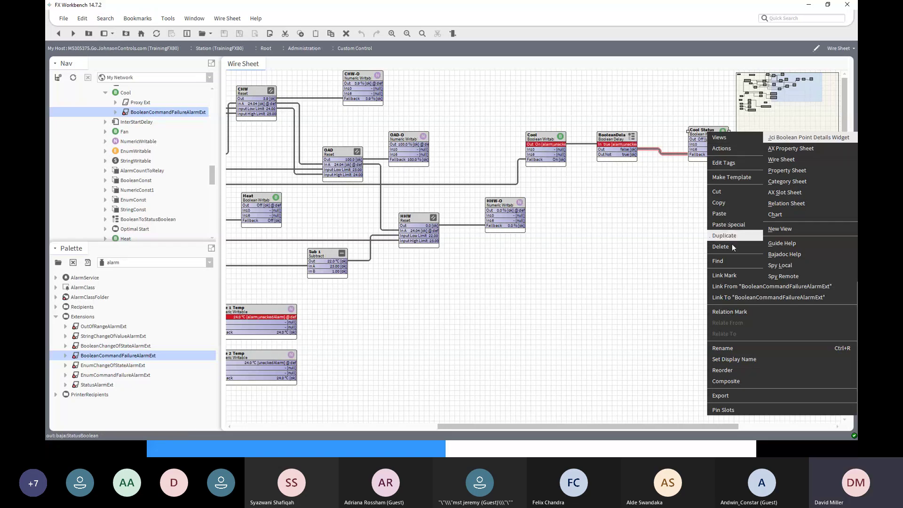
{"action": "left_click", "coordinate": [739, 300]}
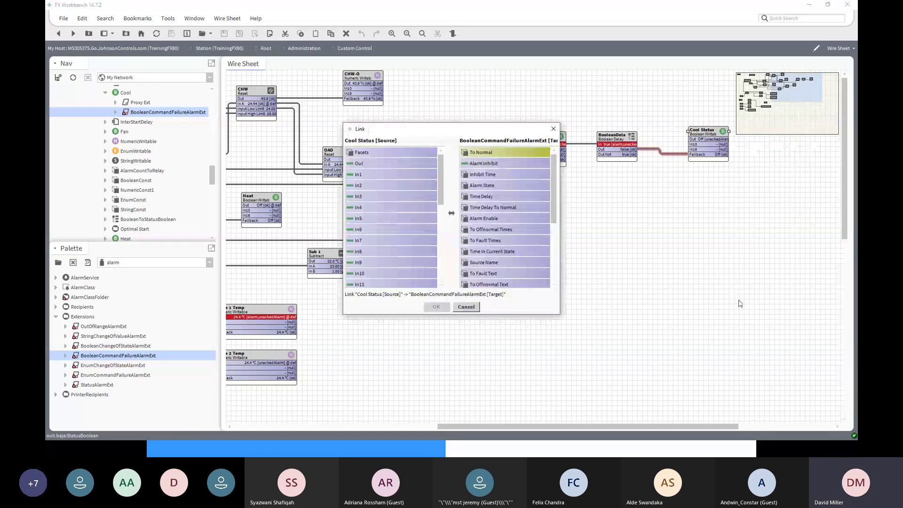
{"action": "left_click", "coordinate": [385, 164]}
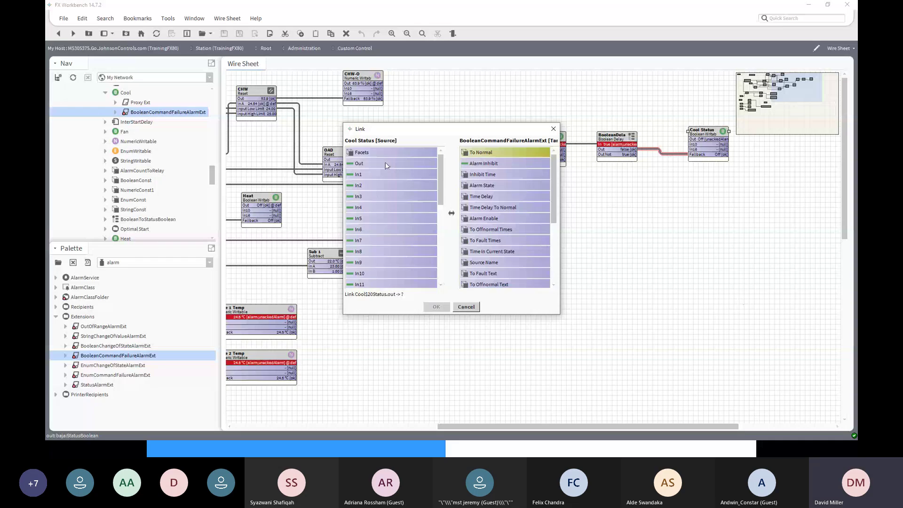
{"action": "left_click", "coordinate": [386, 165]}
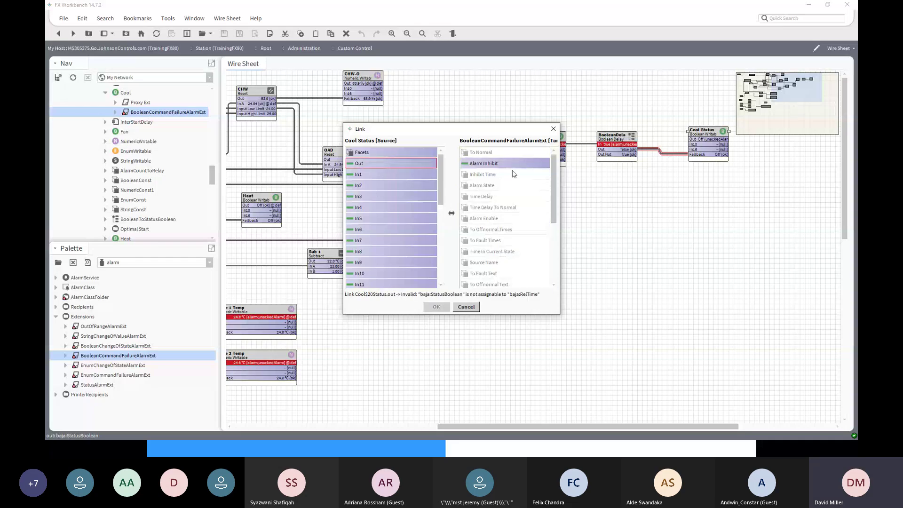
{"action": "left_click_drag", "start_coordinate": [554, 208], "coordinate": [549, 184]}
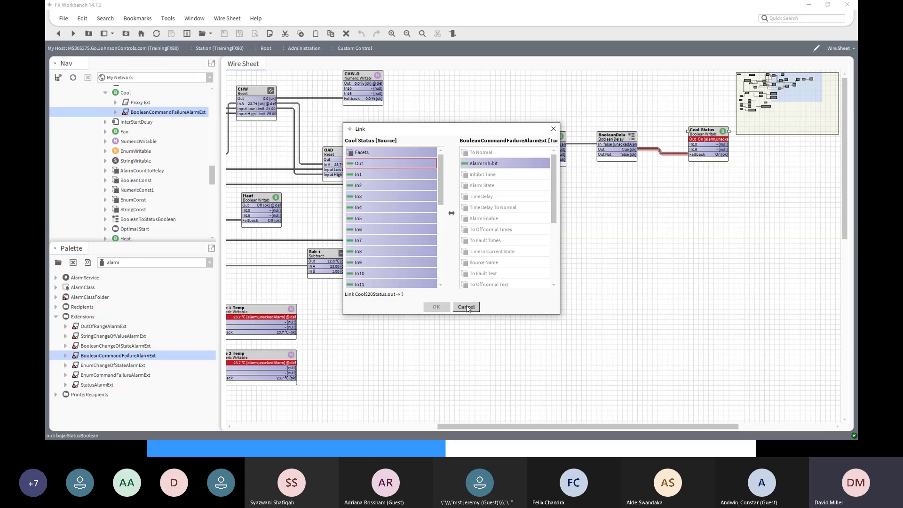
{"action": "left_click_drag", "start_coordinate": [555, 218], "coordinate": [554, 283]}
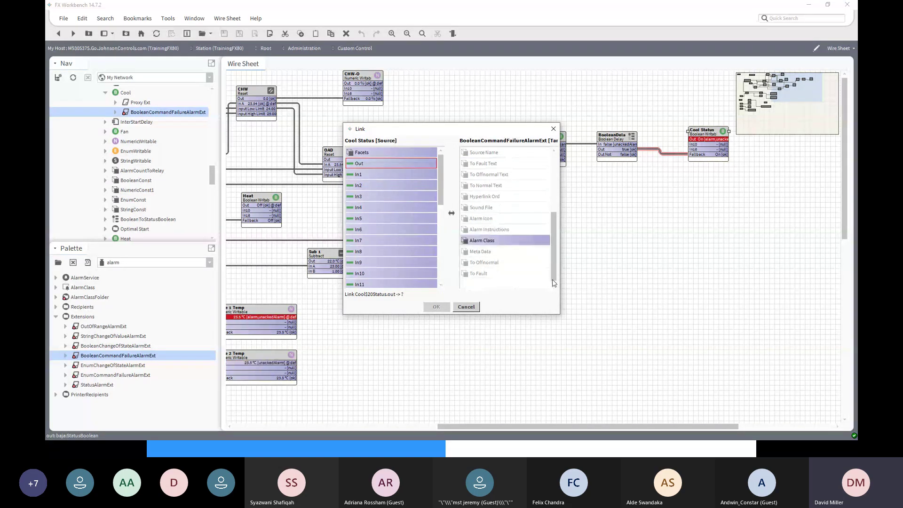
{"action": "left_click", "coordinate": [466, 307]}
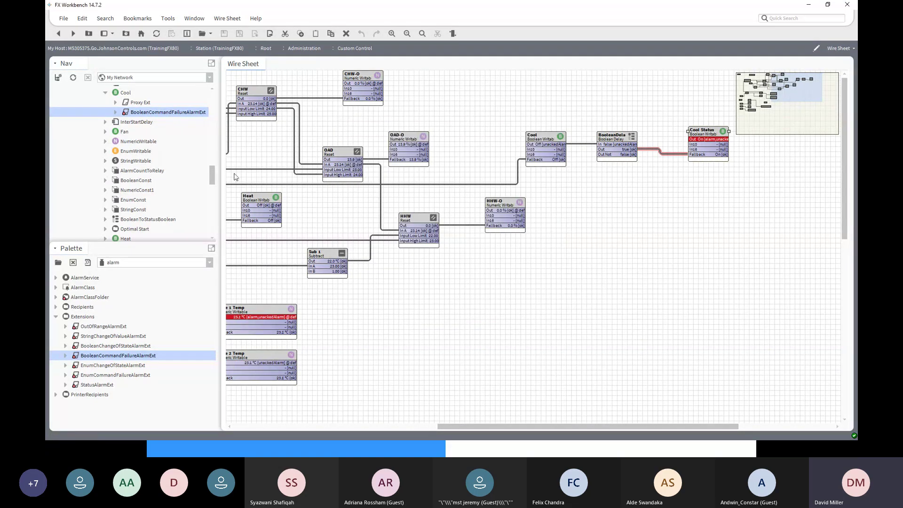
Link Cool Status's Out to the Feedback Value of the Offnormal Algorithm in the Cool point's BooleanCommandFailureAlarmExt
{"action": "left_click", "coordinate": [115, 112]}
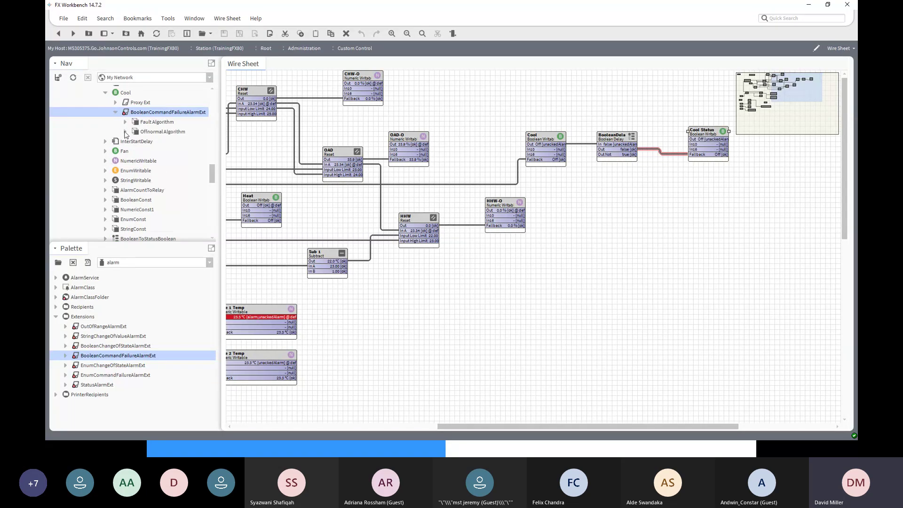
{"action": "left_click", "coordinate": [155, 135]}
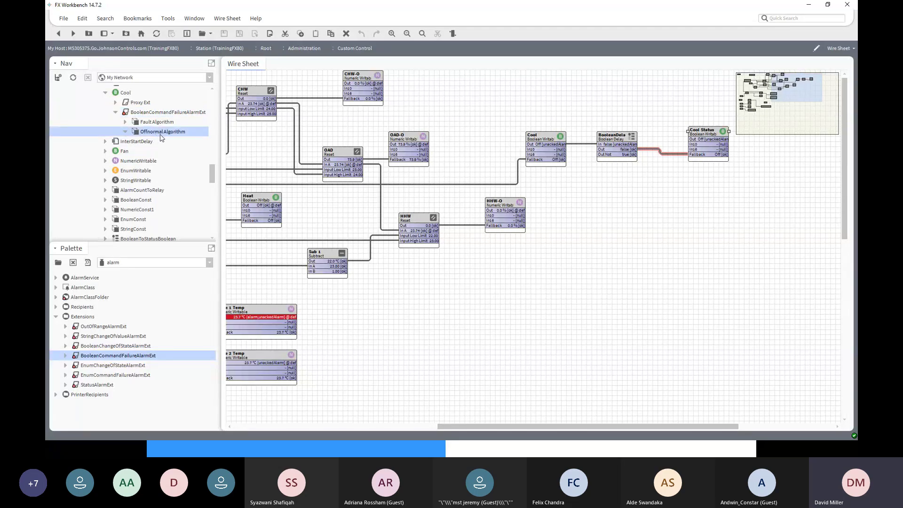
{"action": "right_click", "coordinate": [159, 134]}
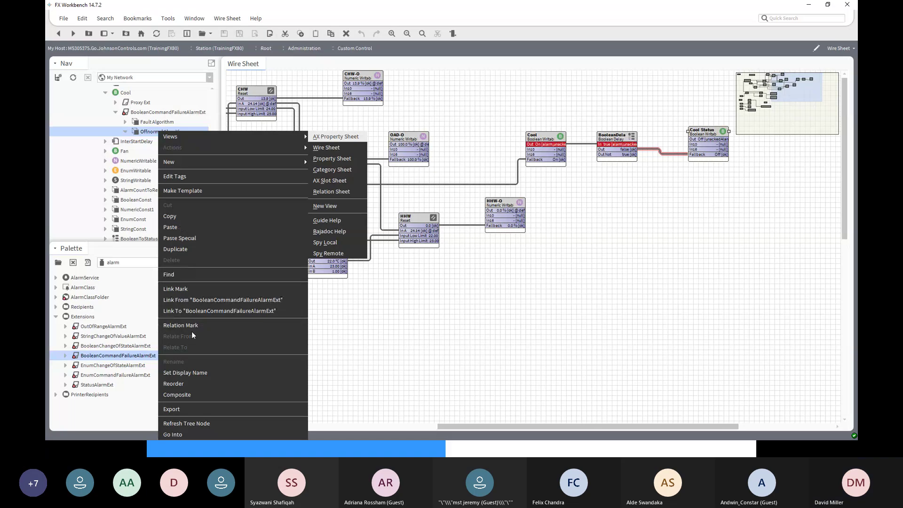
{"action": "left_click", "coordinate": [180, 292]}
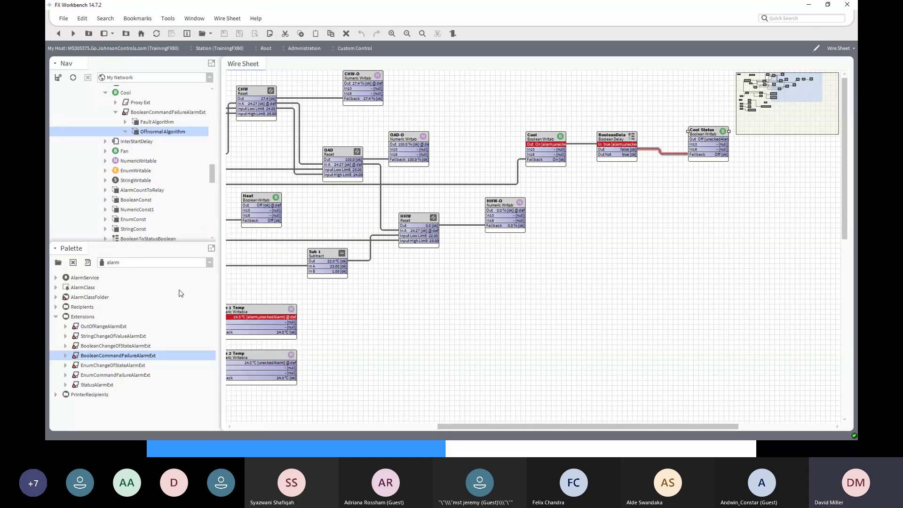
{"action": "right_click", "coordinate": [709, 131]}
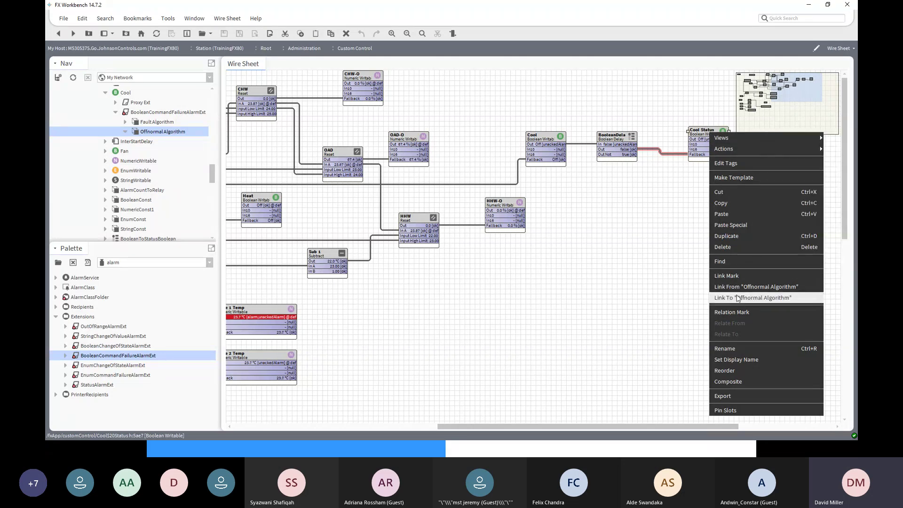
{"action": "left_click", "coordinate": [741, 298]}
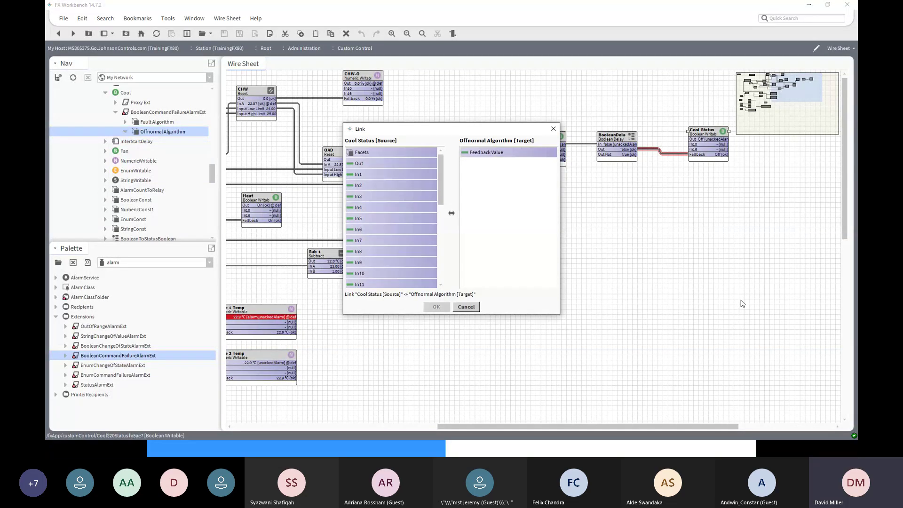
{"action": "left_click", "coordinate": [389, 164]}
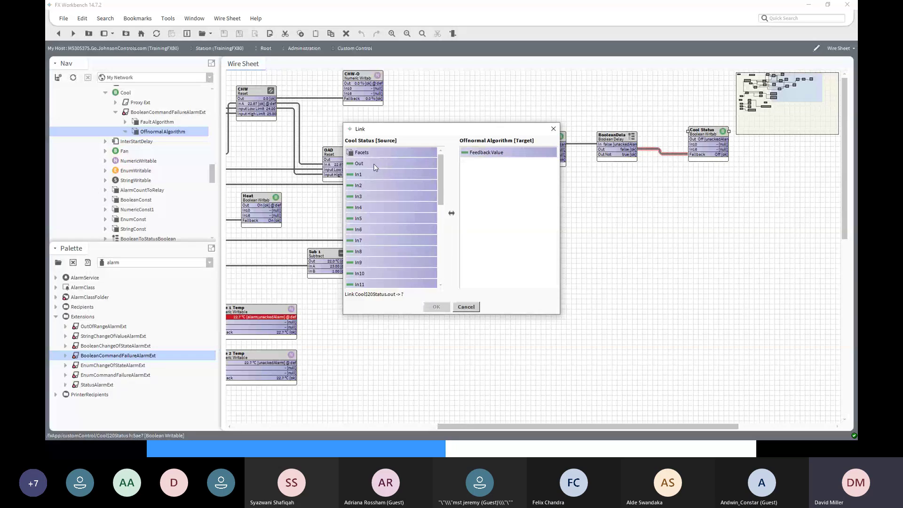
{"action": "left_click", "coordinate": [502, 154]}
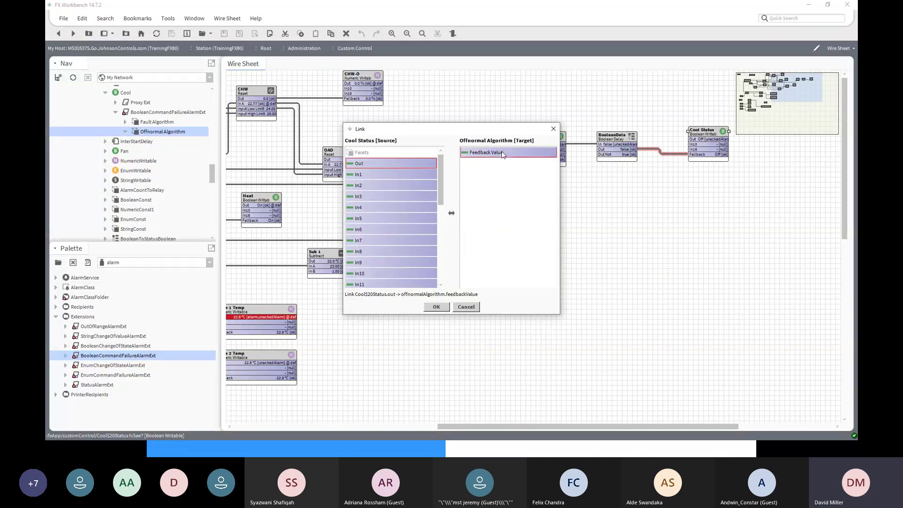
{"action": "left_click", "coordinate": [441, 308]}
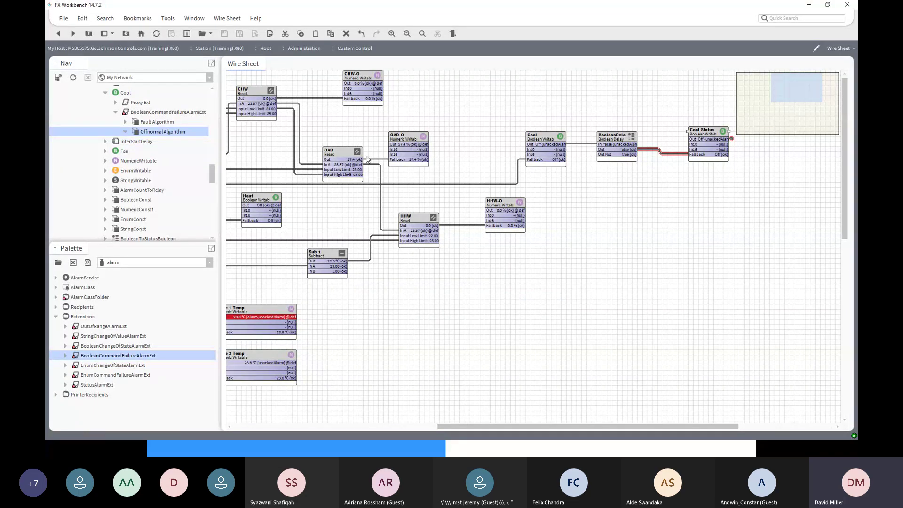
Open the Cool point's property sheet, set its command failure extension's Alarm Class to CriticalAlarmClass and save
{"action": "double_click", "coordinate": [545, 137]}
{"action": "scroll", "coordinate": [532, 322], "scroll_direction": "down", "scroll_amount": 1}
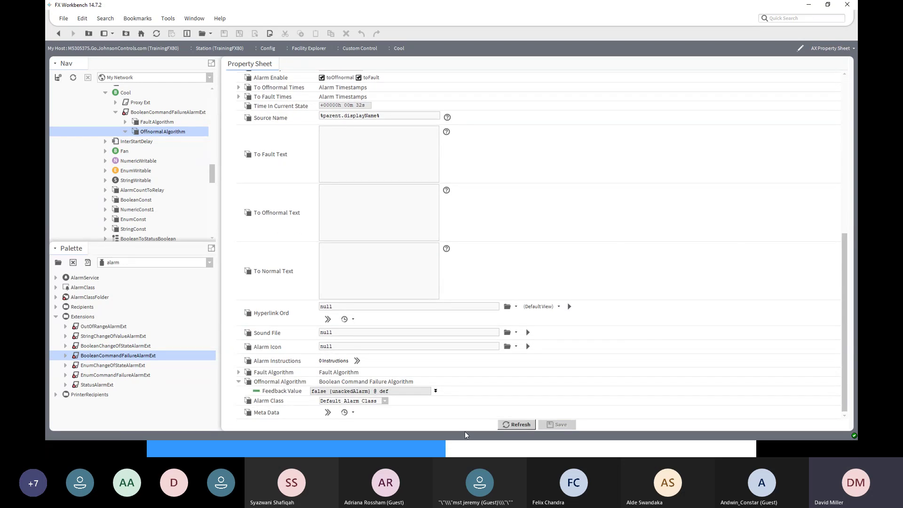
{"action": "scroll", "coordinate": [516, 248], "scroll_direction": "up", "scroll_amount": 10}
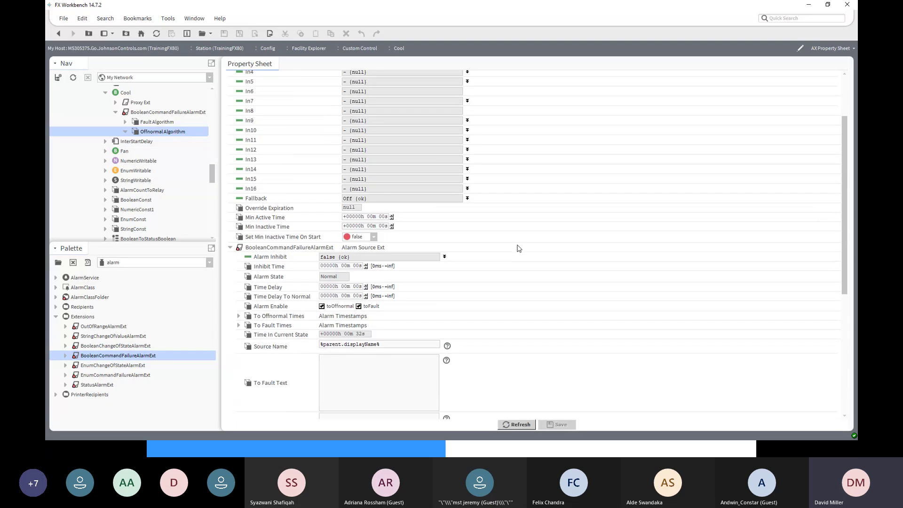
{"action": "scroll", "coordinate": [518, 248], "scroll_direction": "up", "scroll_amount": 3}
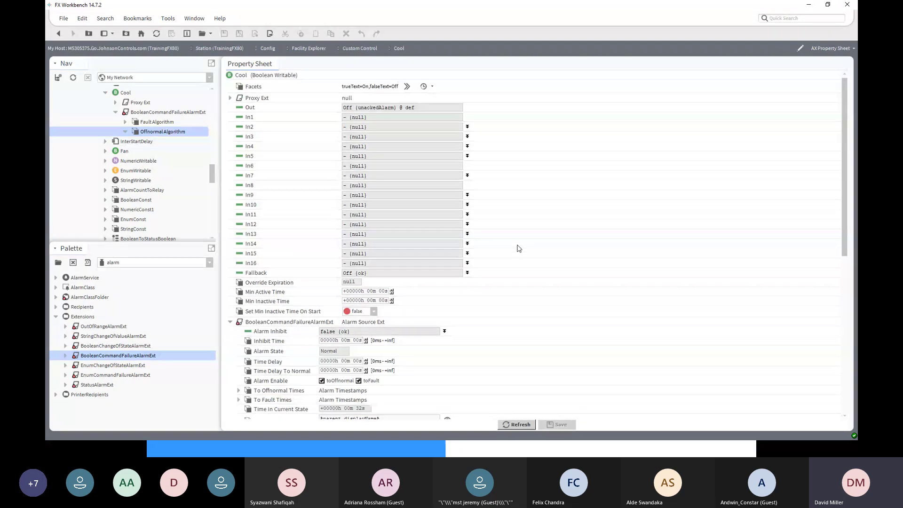
{"action": "scroll", "coordinate": [518, 248], "scroll_direction": "down", "scroll_amount": 13}
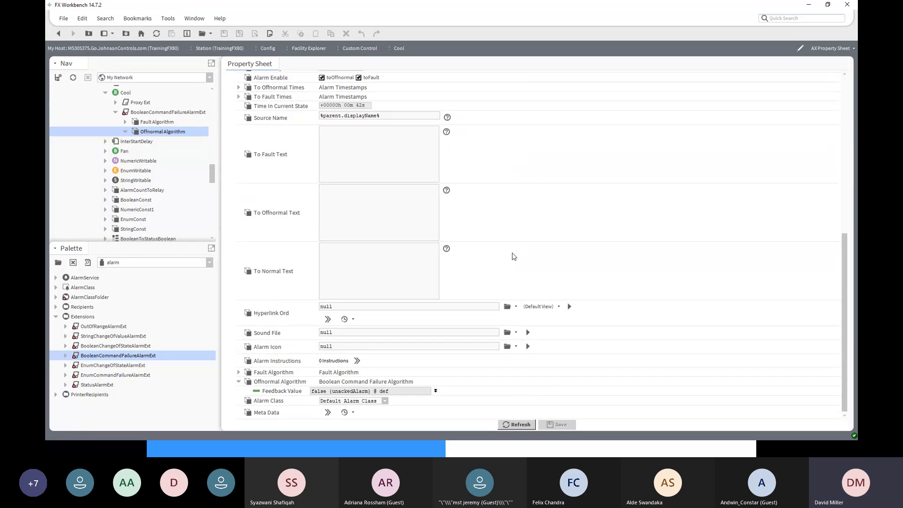
{"action": "left_click", "coordinate": [386, 401]}
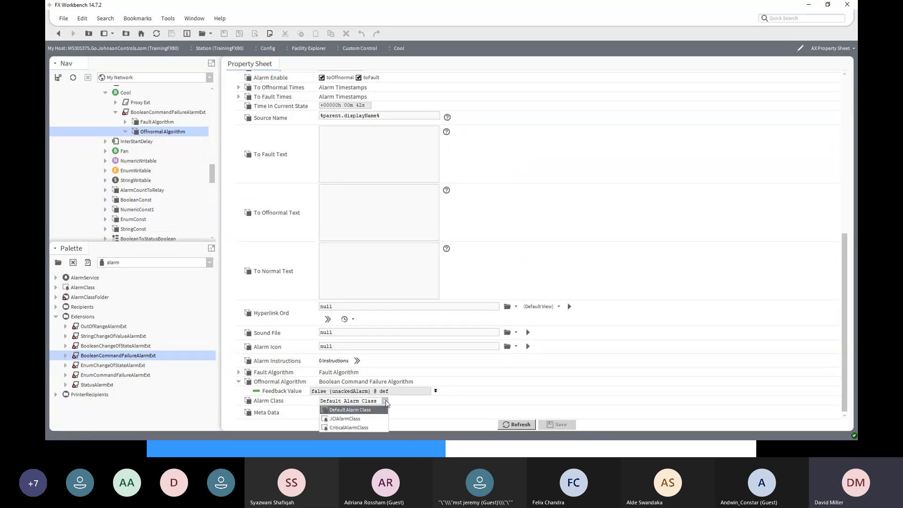
{"action": "left_click", "coordinate": [350, 414]}
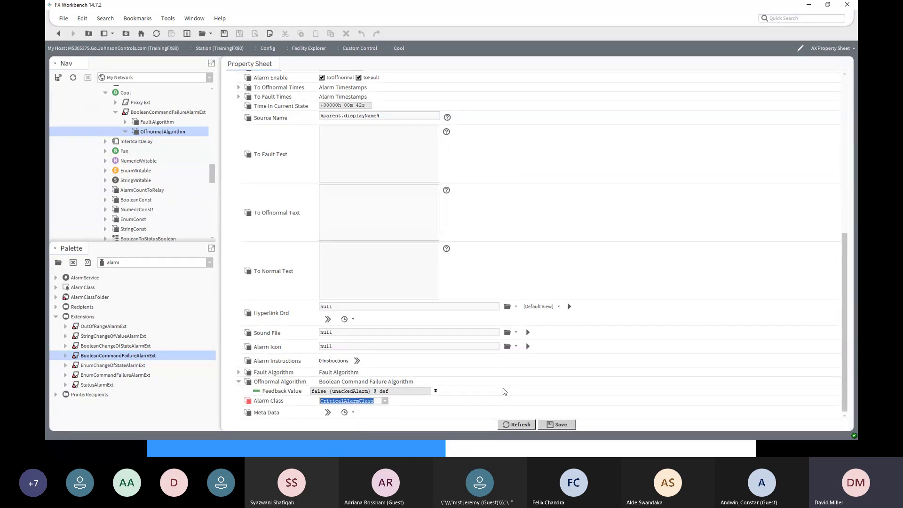
{"action": "left_click", "coordinate": [561, 425]}
Disable the toFault option under Alarm Enable in the Cool point's BooleanCommandFailureAlarmExt and save the change
{"action": "scroll", "coordinate": [467, 377], "scroll_direction": "up", "scroll_amount": 3}
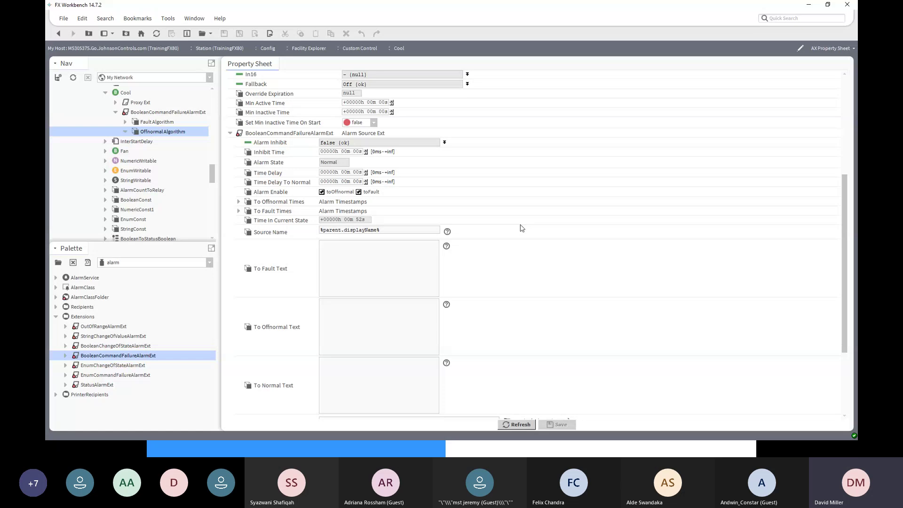
{"action": "scroll", "coordinate": [521, 228], "scroll_direction": "down", "scroll_amount": 5}
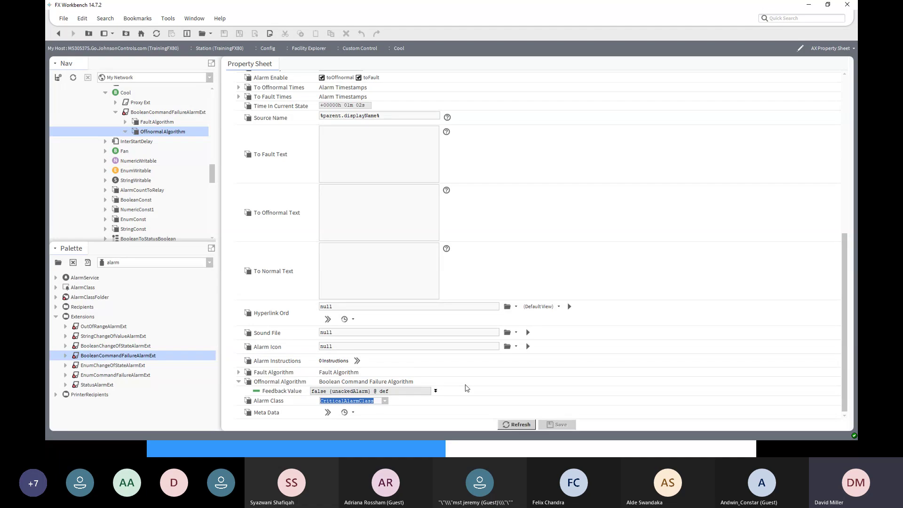
{"action": "scroll", "coordinate": [466, 388], "scroll_direction": "up", "scroll_amount": 6}
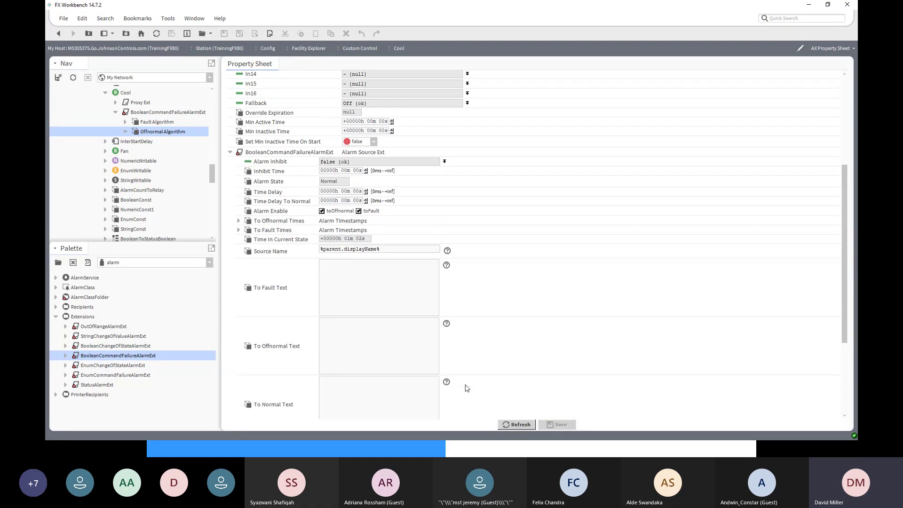
{"action": "left_click", "coordinate": [360, 211]}
{"action": "left_click", "coordinate": [556, 425]}
{"action": "scroll", "coordinate": [585, 213], "scroll_direction": "up", "scroll_amount": 2}
{"action": "scroll", "coordinate": [585, 213], "scroll_direction": "up", "scroll_amount": 6}
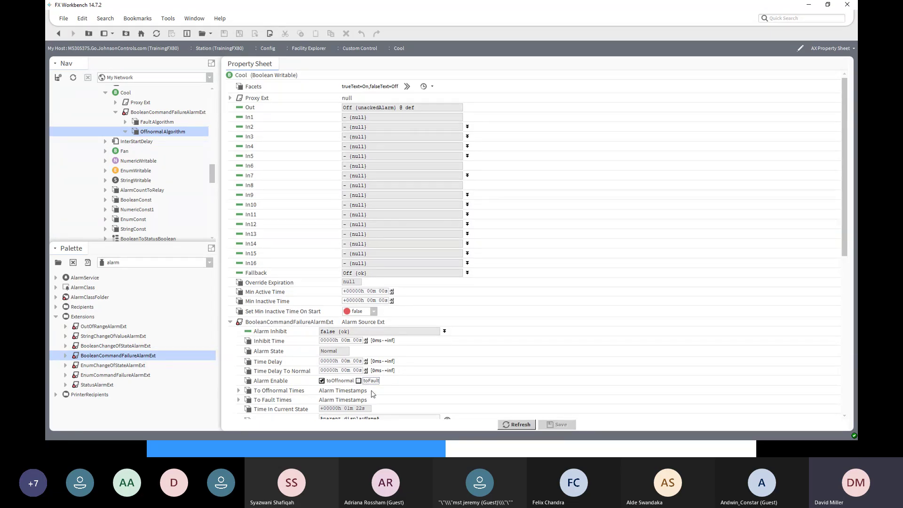
{"action": "scroll", "coordinate": [399, 394], "scroll_direction": "down", "scroll_amount": 1}
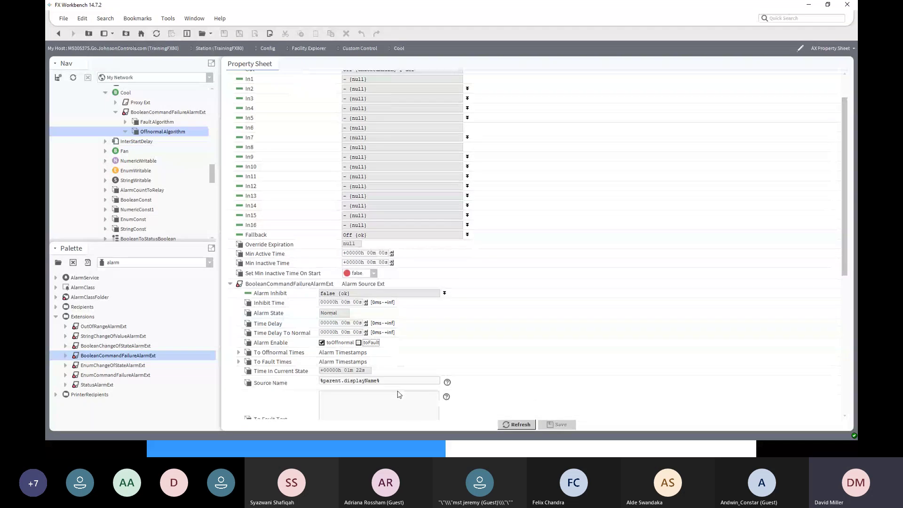
Review the Cool point's BooleanCommandFailureAlarmExt settings through to the feedback value and alarm class, and return to the wire sheet
{"action": "scroll", "coordinate": [399, 394], "scroll_direction": "down", "scroll_amount": 1}
{"action": "scroll", "coordinate": [398, 394], "scroll_direction": "down", "scroll_amount": 10}
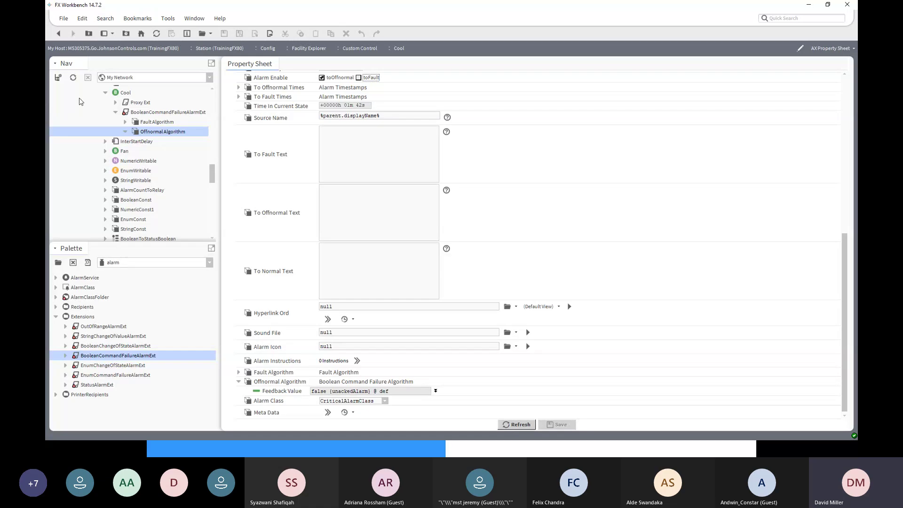
{"action": "left_click", "coordinate": [58, 36]}
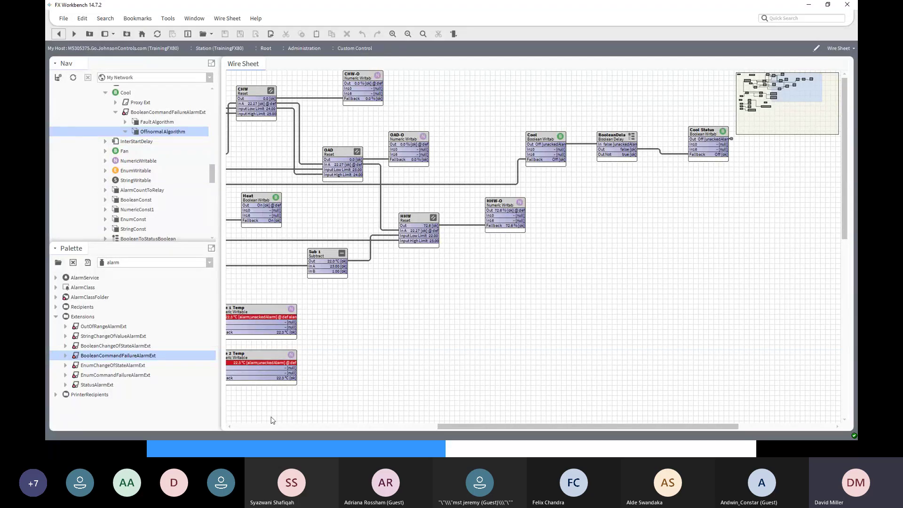
Check the Cool point's alarm time delays against the On Delay and Off Delay of the BooleanDelay block
{"action": "left_click_drag", "start_coordinate": [464, 427], "coordinate": [374, 422]}
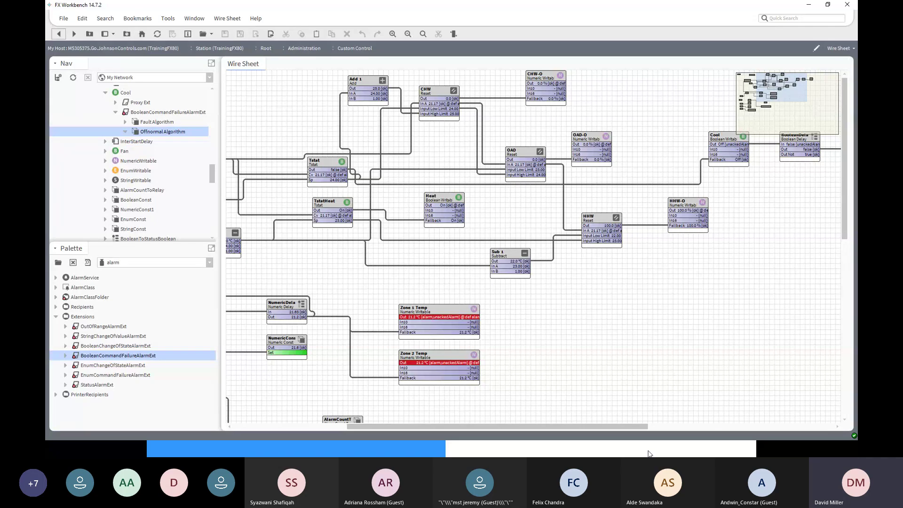
{"action": "left_click_drag", "start_coordinate": [637, 426], "coordinate": [758, 427]}
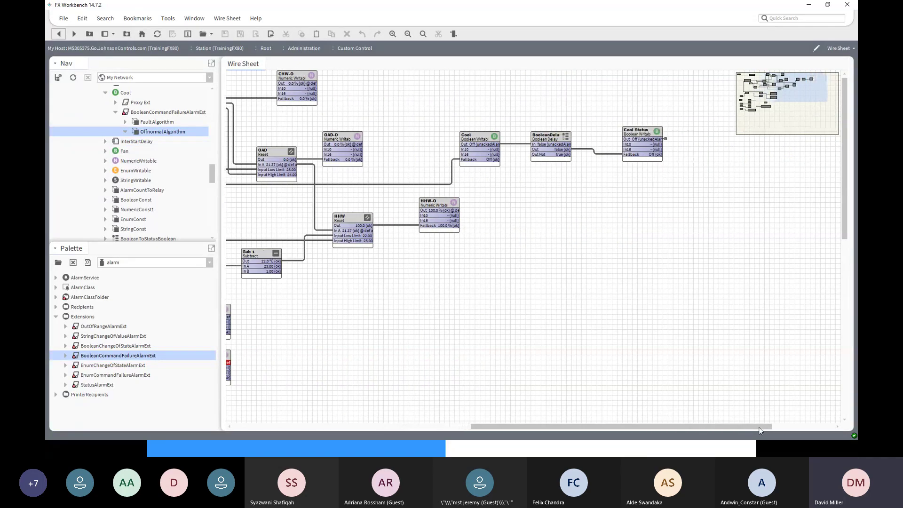
{"action": "double_click", "coordinate": [483, 136]}
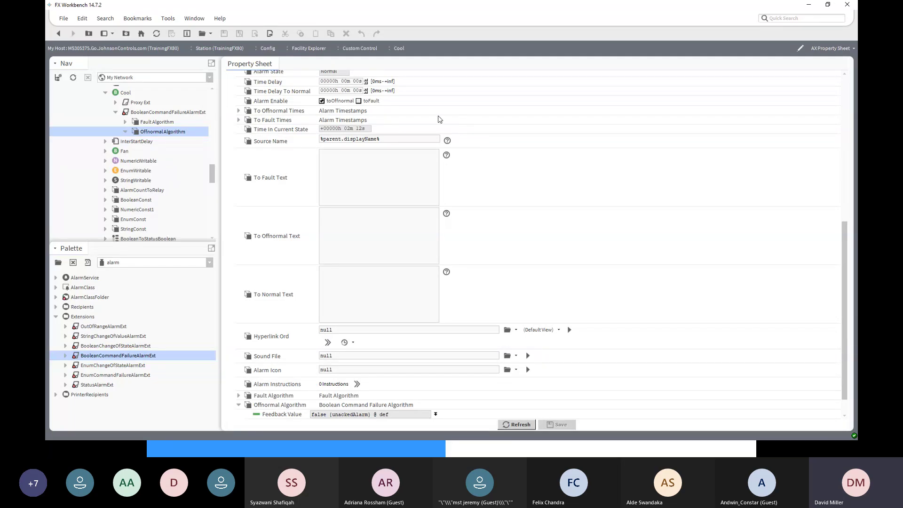
{"action": "scroll", "coordinate": [420, 110], "scroll_direction": "up", "scroll_amount": 2}
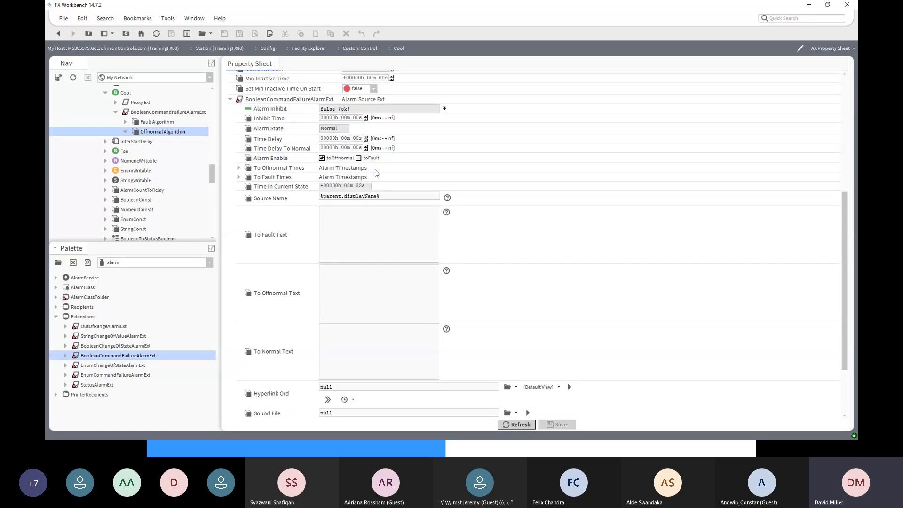
{"action": "left_click", "coordinate": [58, 33]}
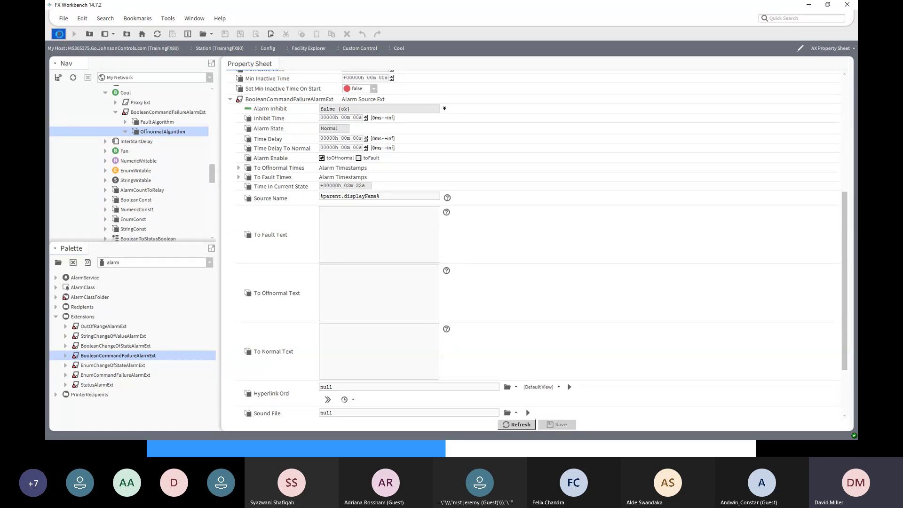
{"action": "double_click", "coordinate": [547, 141]}
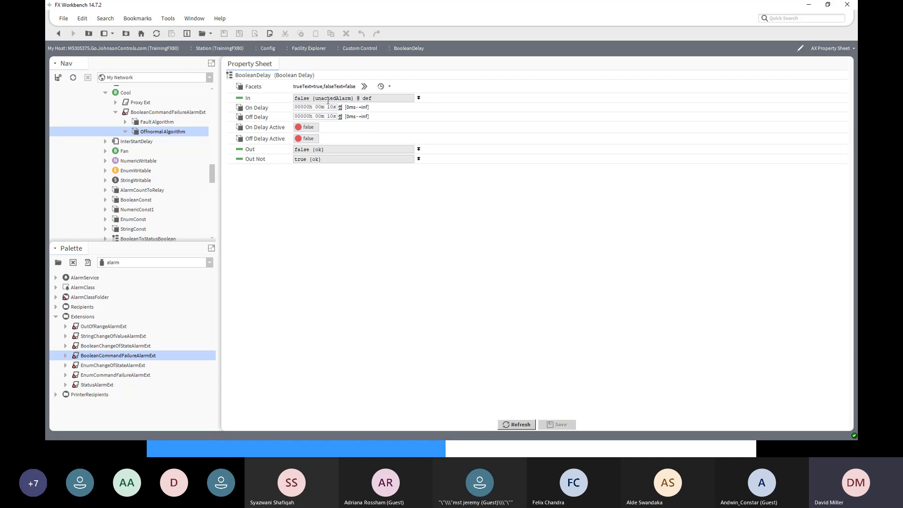
{"action": "left_click", "coordinate": [59, 35]}
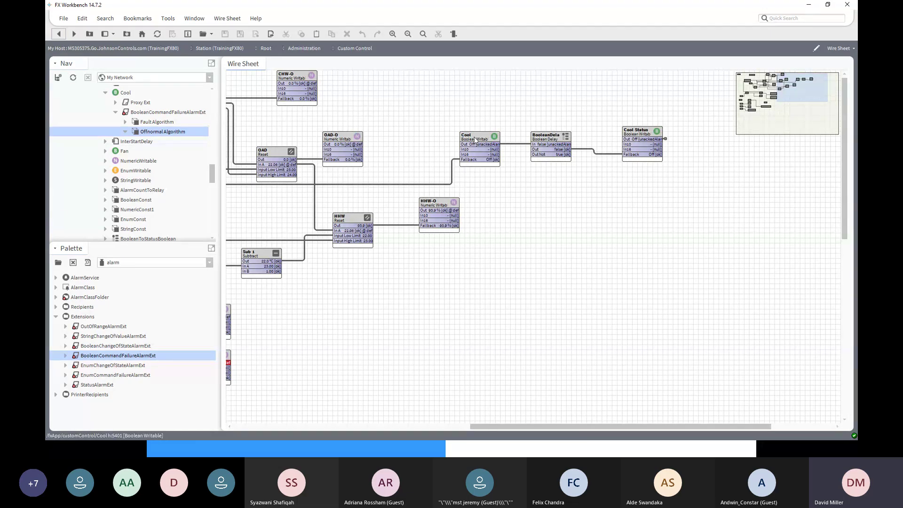
Set Time Delay and Time Delay To Normal to 15 seconds in the Cool point's command failure alarm extension, and save
{"action": "double_click", "coordinate": [475, 140]}
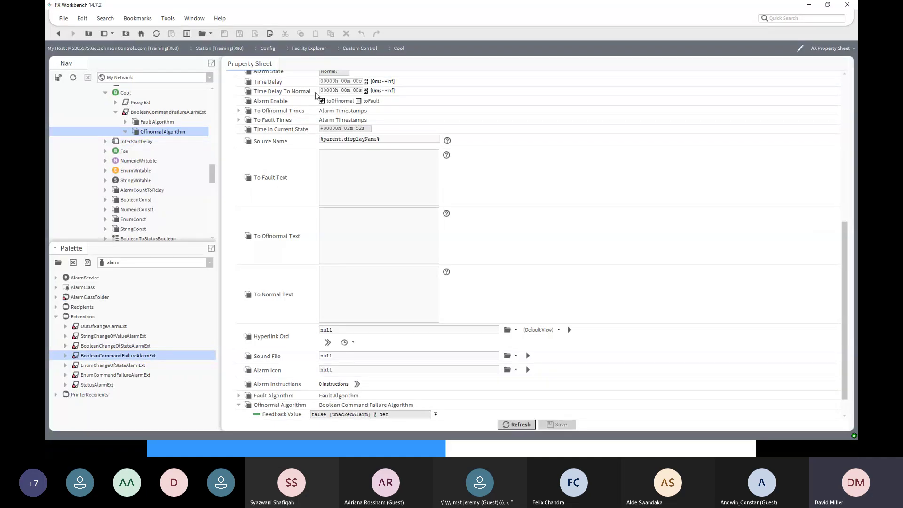
{"action": "left_click", "coordinate": [357, 81]}
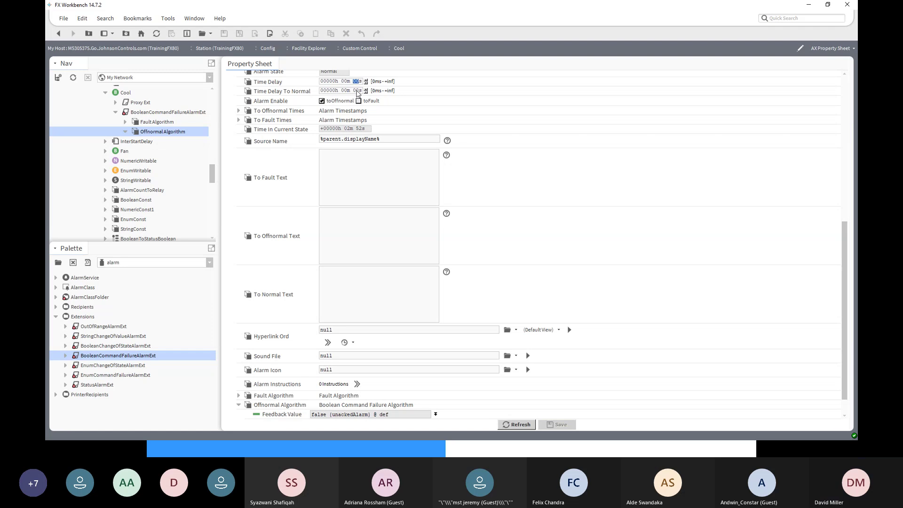
{"action": "type", "text": "15"}
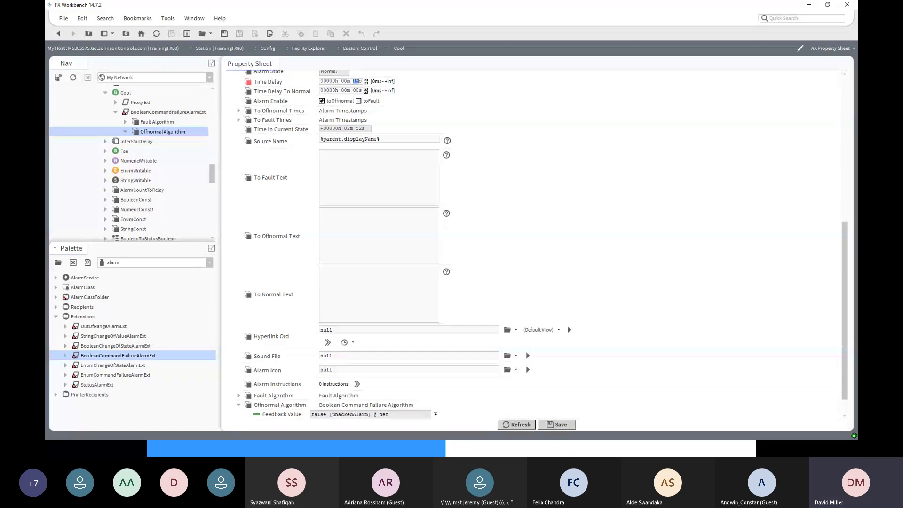
{"action": "left_click", "coordinate": [561, 425]}
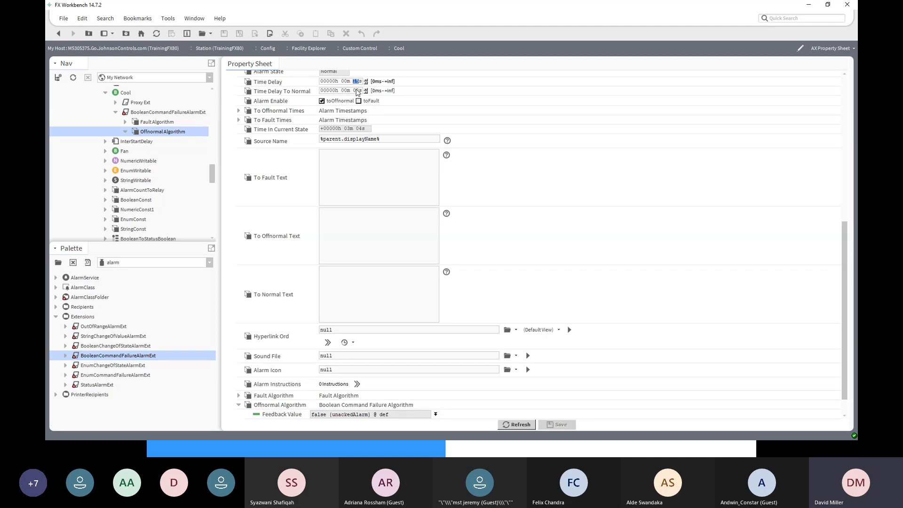
{"action": "left_click", "coordinate": [356, 91]}
{"action": "key", "text": "ctrl+s"}
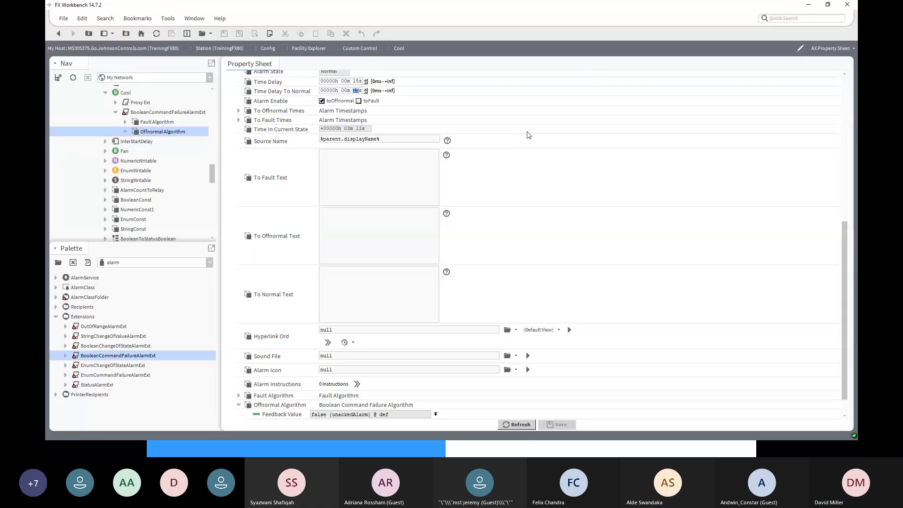
{"action": "scroll", "coordinate": [526, 135], "scroll_direction": "up", "scroll_amount": 3}
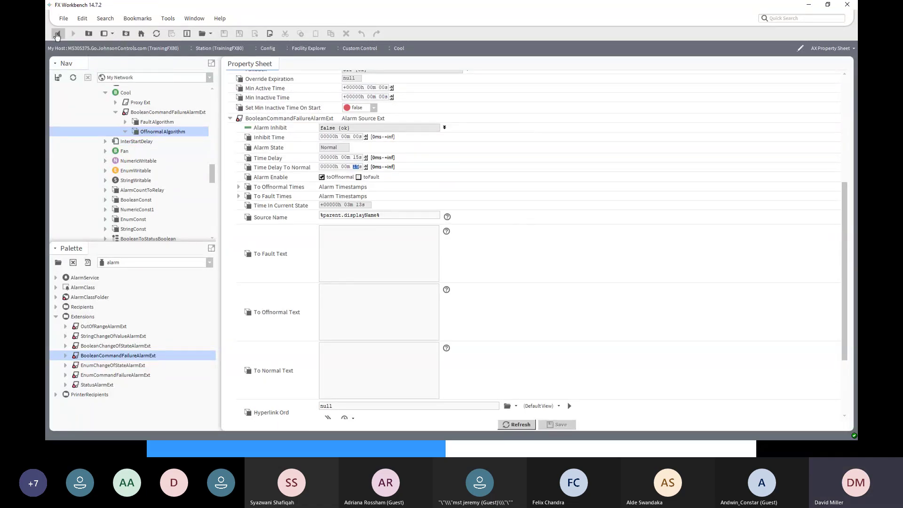
{"action": "left_click", "coordinate": [57, 35]}
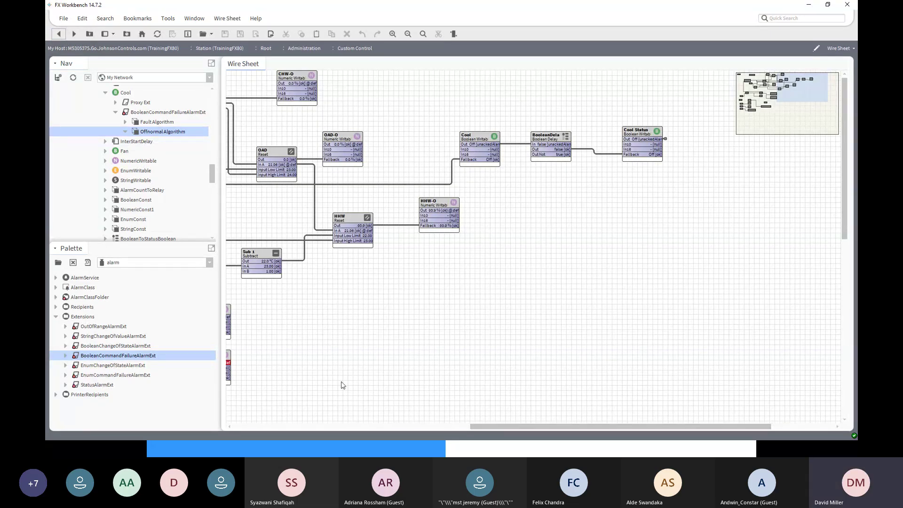
Monitor the Heat, Cool, Cool Status and zone temperature points on the Custom Control wire sheet as the simulated temperature changes
{"action": "left_click_drag", "start_coordinate": [551, 424], "coordinate": [450, 427]}
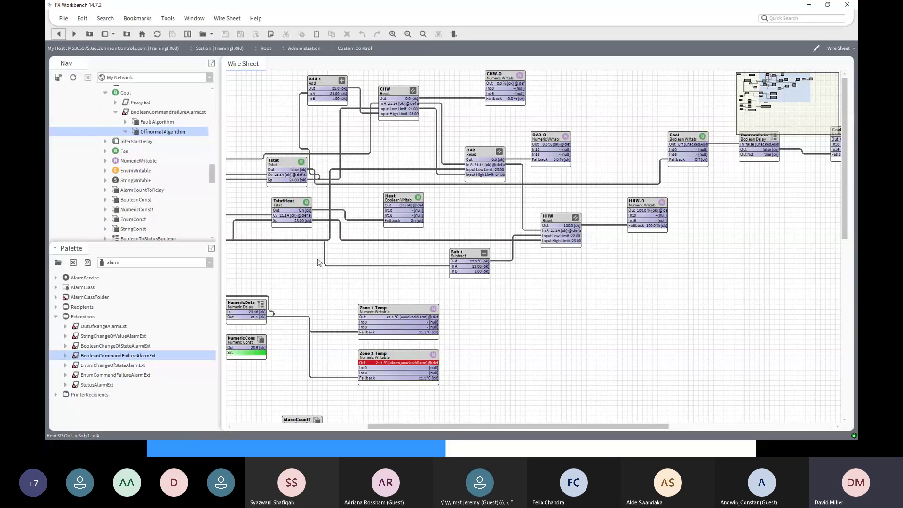
{"action": "left_click", "coordinate": [398, 201]}
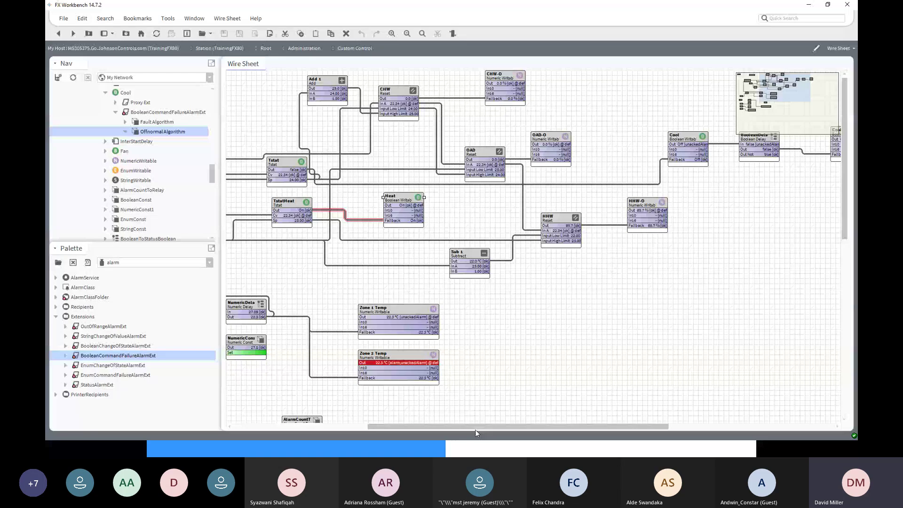
{"action": "left_click_drag", "start_coordinate": [475, 430], "coordinate": [585, 430]}
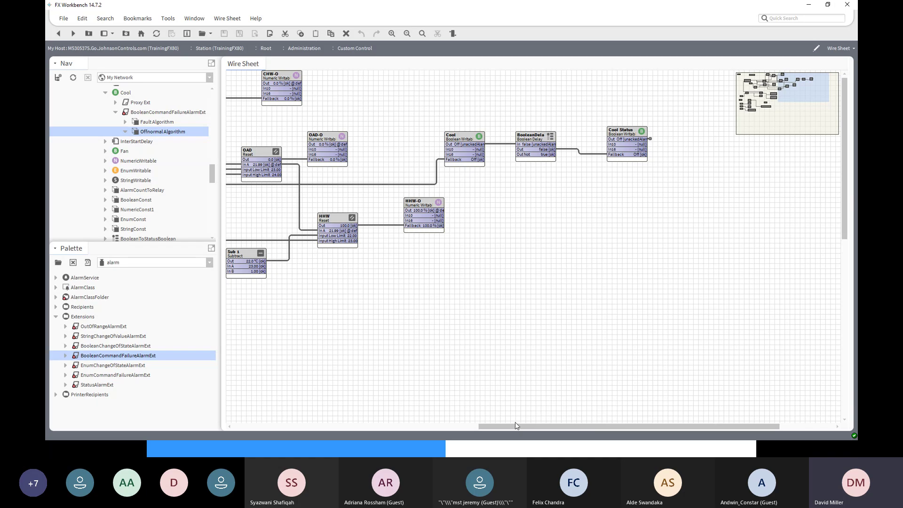
{"action": "scroll", "coordinate": [470, 429], "scroll_direction": "down", "scroll_amount": 1}
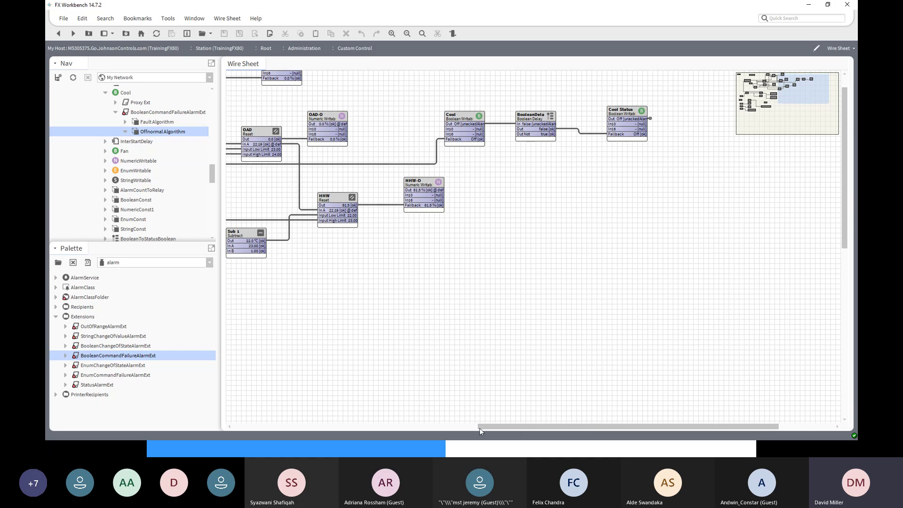
{"action": "left_click_drag", "start_coordinate": [473, 426], "coordinate": [442, 423]}
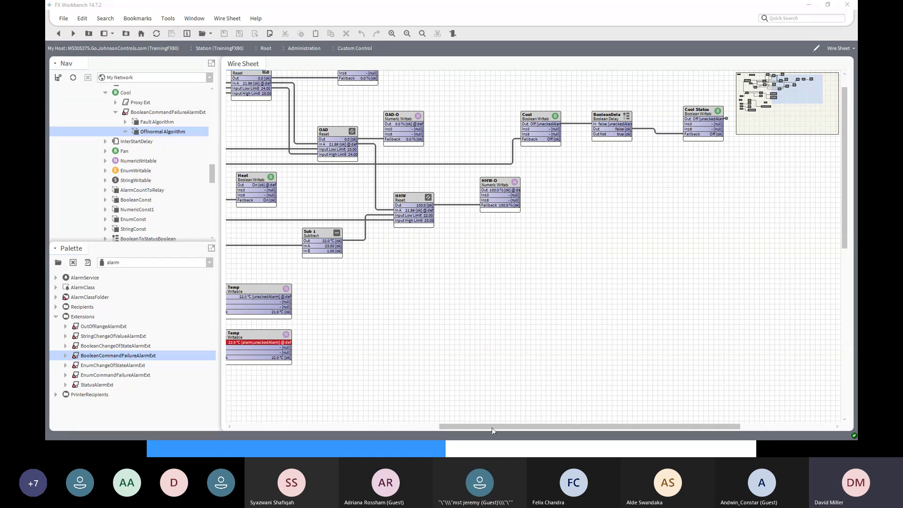
{"action": "left_click_drag", "start_coordinate": [491, 428], "coordinate": [417, 428]}
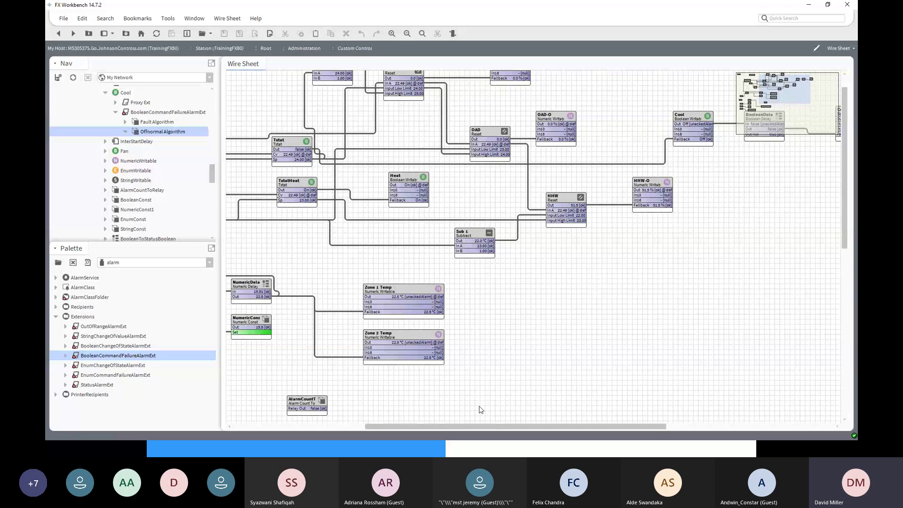
{"action": "left_click_drag", "start_coordinate": [648, 428], "coordinate": [720, 431]}
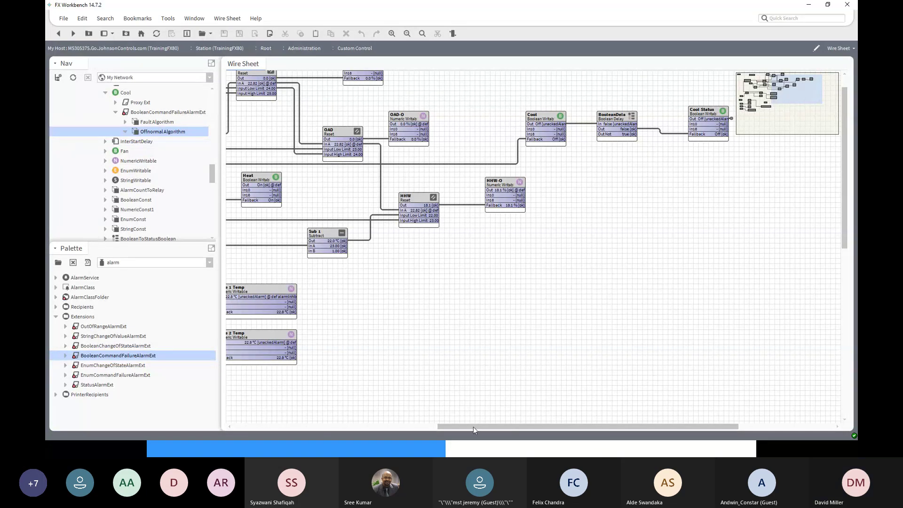
{"action": "left_click", "coordinate": [304, 426]}
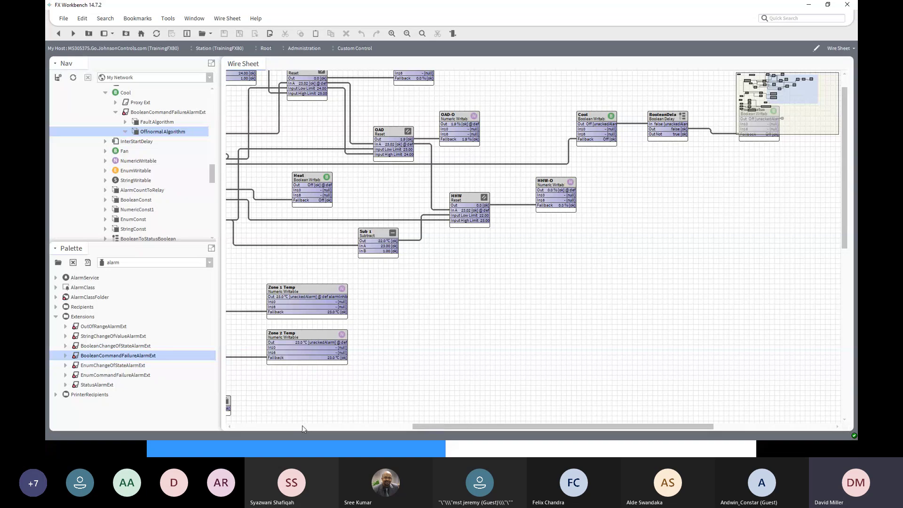
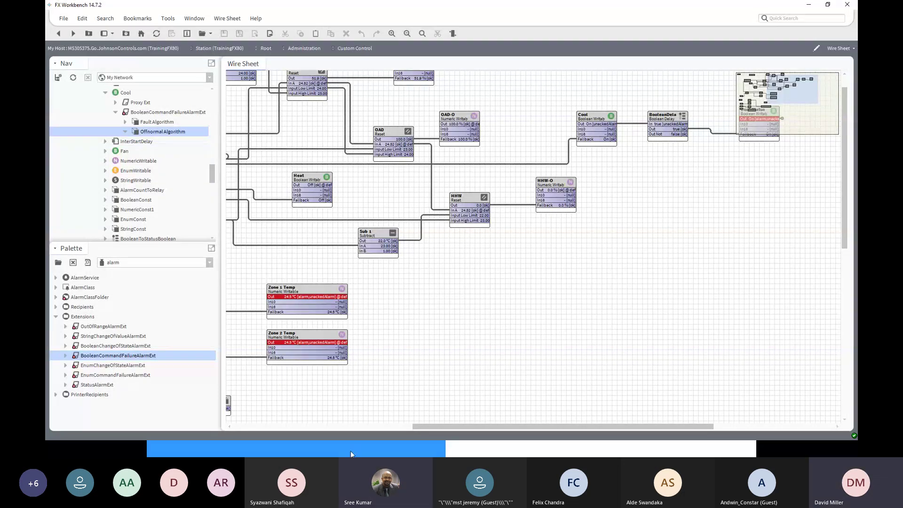
{"action": "left_click_drag", "start_coordinate": [414, 426], "coordinate": [397, 426]}
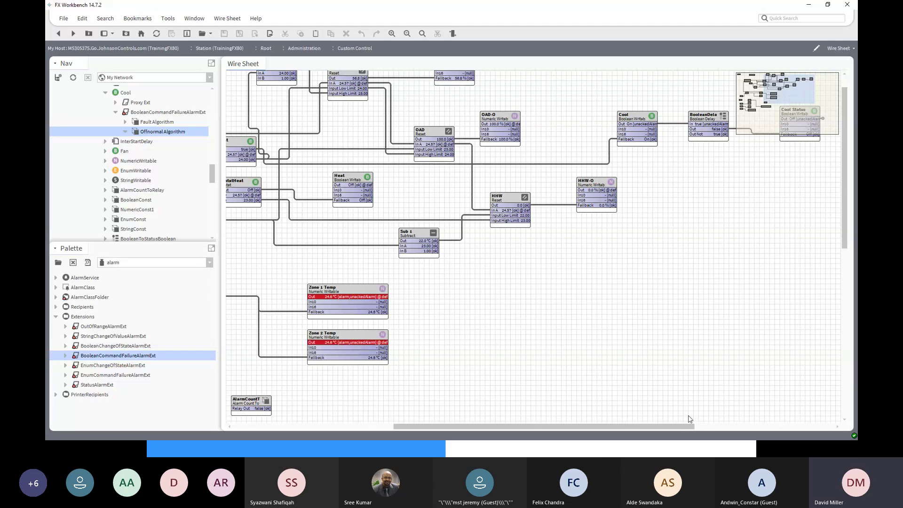
{"action": "left_click_drag", "start_coordinate": [691, 428], "coordinate": [735, 430]}
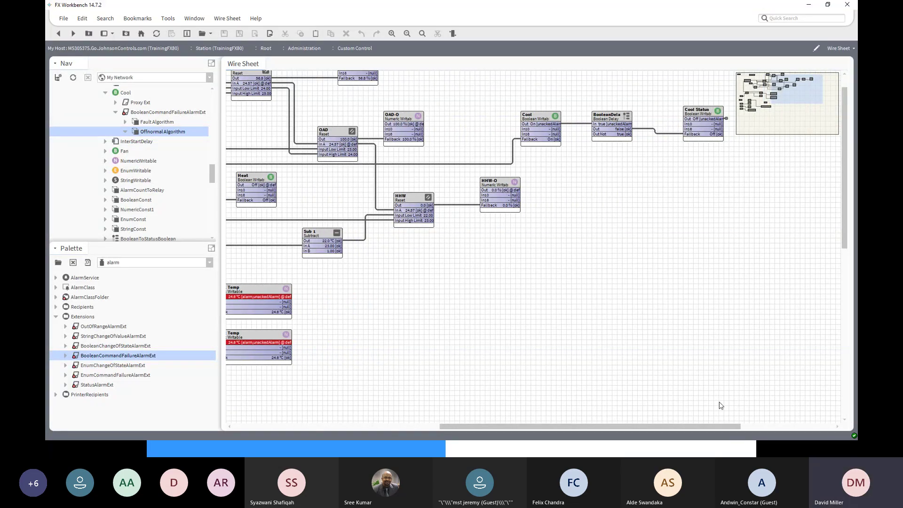
Delete the BooleanCommandFailureAlarmExt from the Cool Status point and return to the Custom Control wire sheet
{"action": "left_click", "coordinate": [538, 118]}
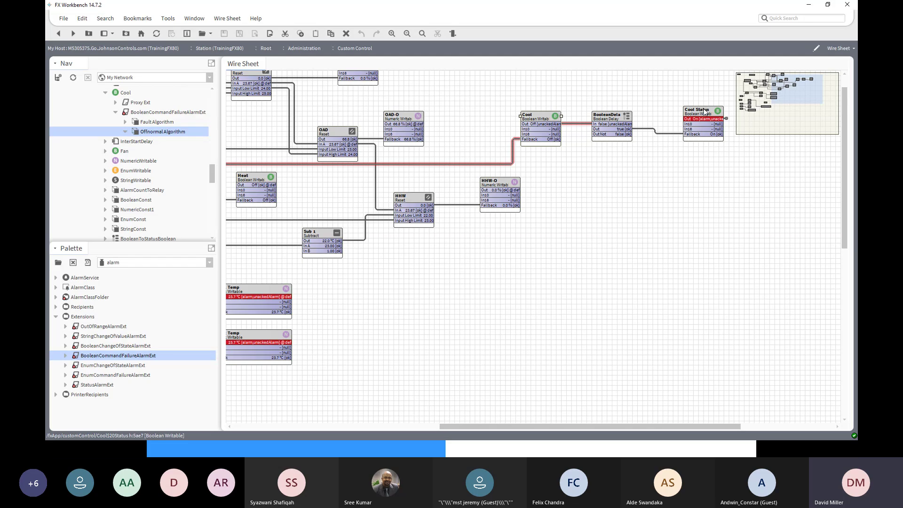
{"action": "double_click", "coordinate": [705, 112]}
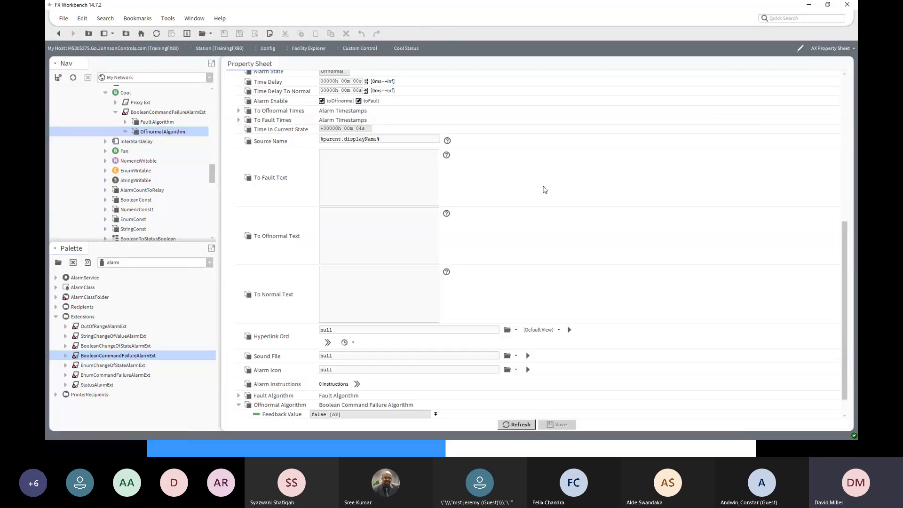
{"action": "scroll", "coordinate": [378, 221], "scroll_direction": "down", "scroll_amount": 2}
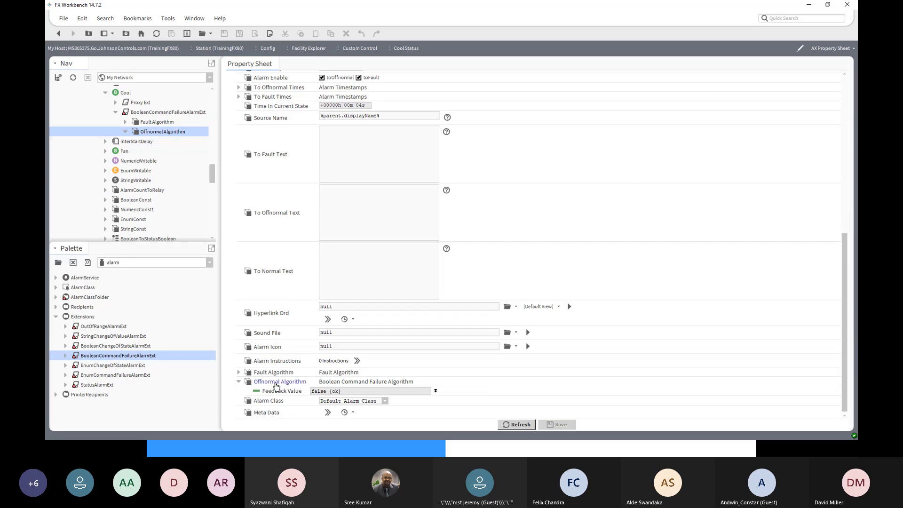
{"action": "scroll", "coordinate": [276, 383], "scroll_direction": "up", "scroll_amount": 3}
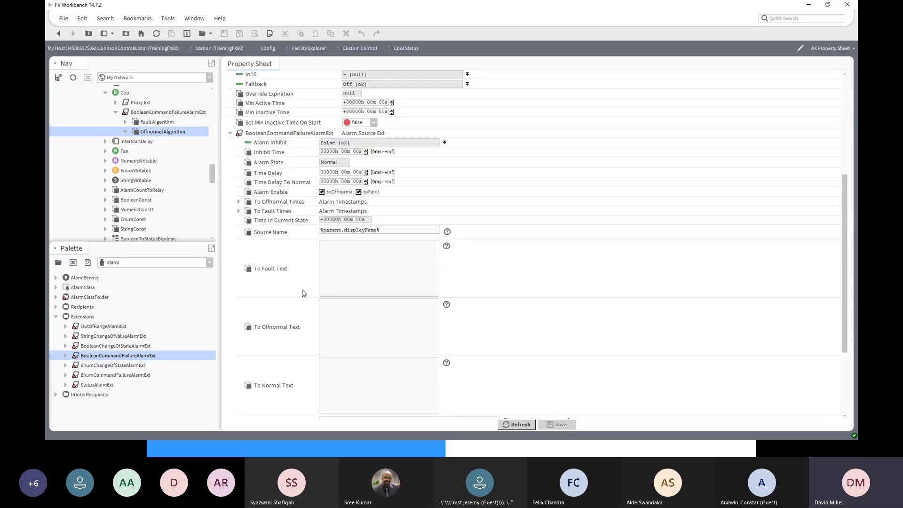
{"action": "right_click", "coordinate": [270, 134]}
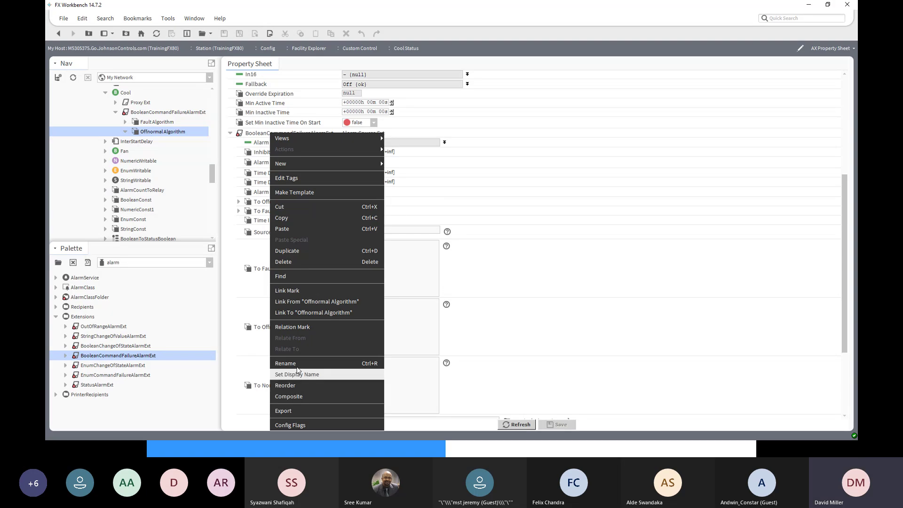
{"action": "left_click", "coordinate": [290, 263]}
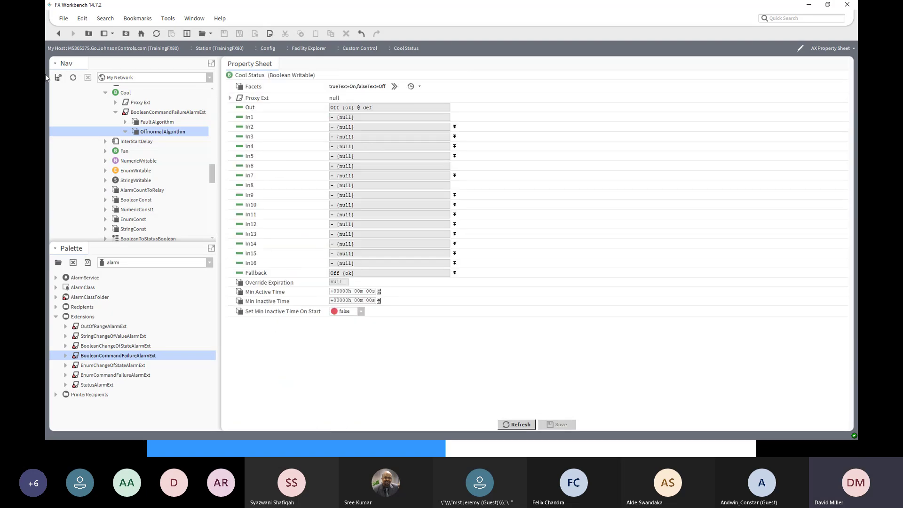
{"action": "left_click", "coordinate": [59, 35]}
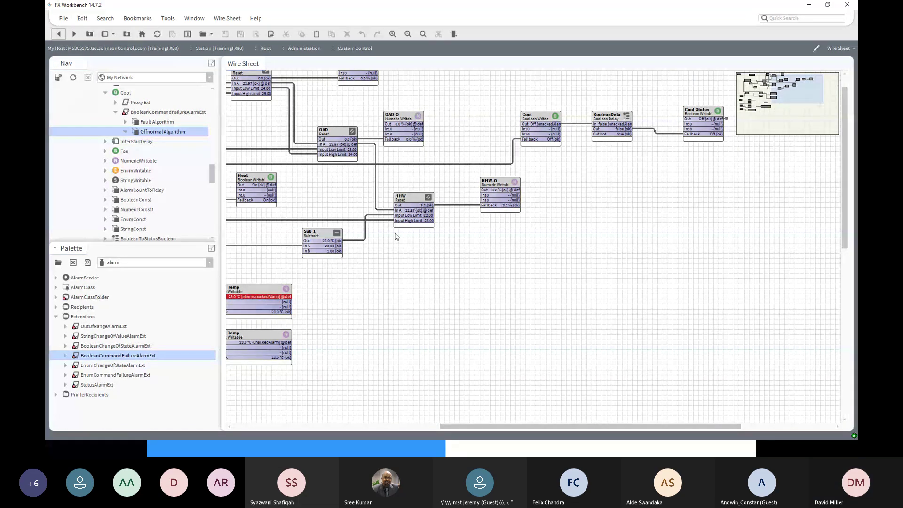
{"action": "scroll", "coordinate": [616, 367], "scroll_direction": "up", "scroll_amount": 1}
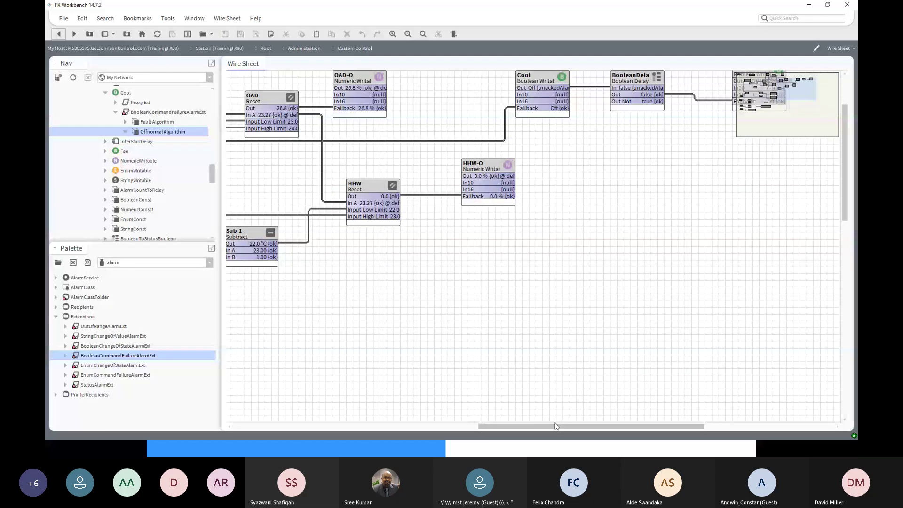
Compare the zone temperature with the Tstat, Heat, Cool and Cool Status values across the Custom Control wire sheet
{"action": "left_click_drag", "start_coordinate": [555, 426], "coordinate": [460, 420]}
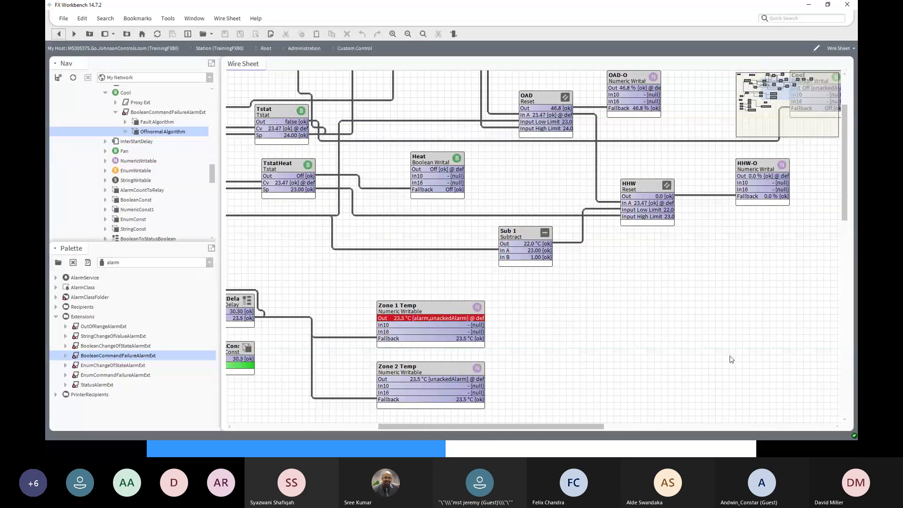
{"action": "scroll", "coordinate": [731, 360], "scroll_direction": "up", "scroll_amount": 4}
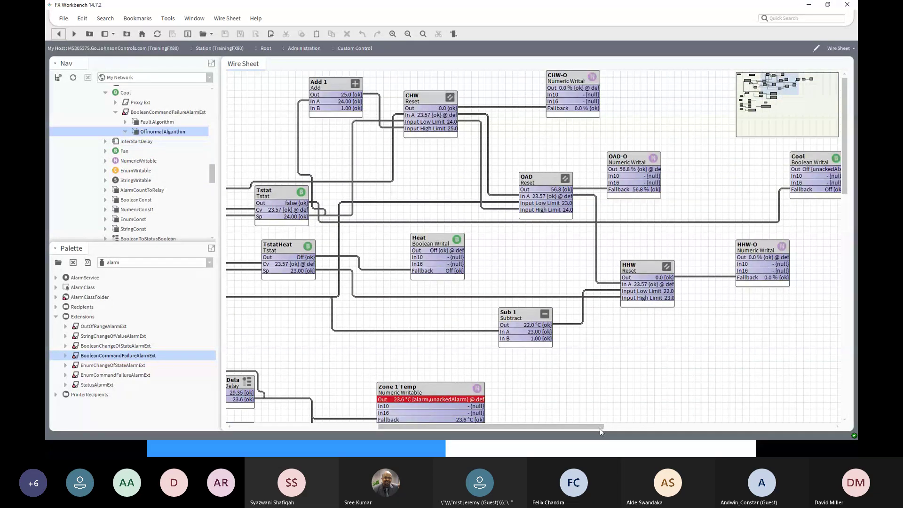
{"action": "left_click_drag", "start_coordinate": [600, 427], "coordinate": [675, 421]}
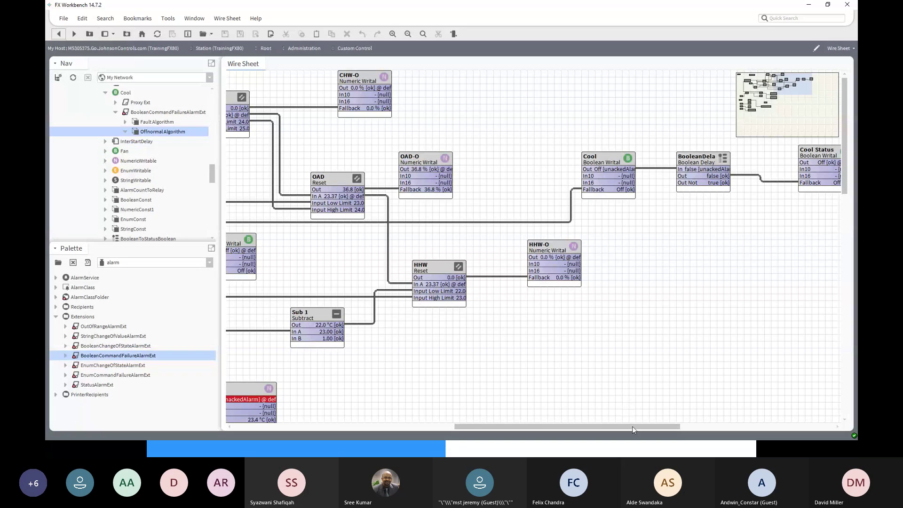
{"action": "left_click_drag", "start_coordinate": [633, 427], "coordinate": [601, 423]}
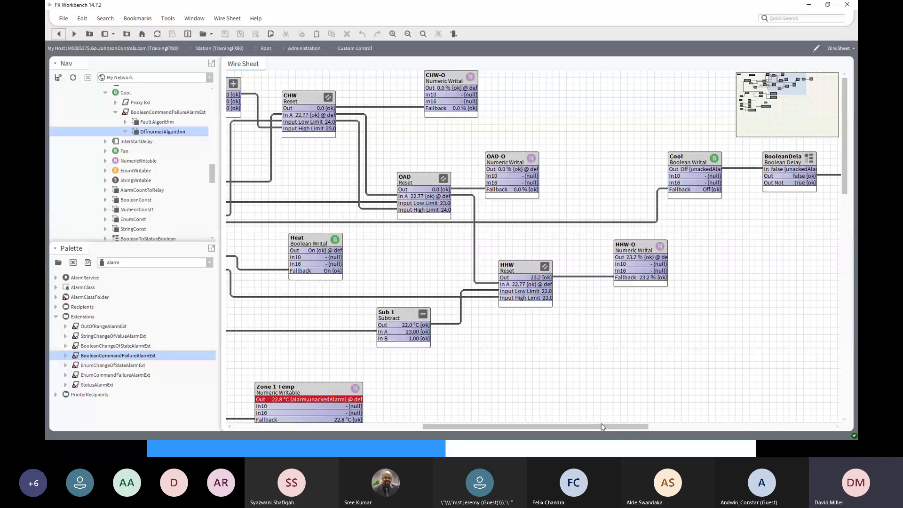
{"action": "left_click_drag", "start_coordinate": [601, 424], "coordinate": [553, 424]}
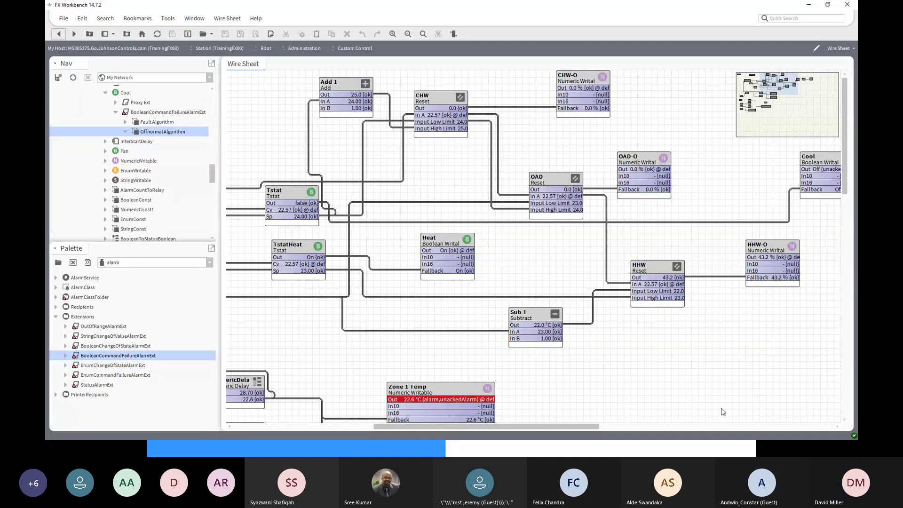
{"action": "mouse_move", "coordinate": [600, 425]}
{"action": "left_mouse_down"}
{"action": "mouse_move", "coordinate": [666, 425]}
{"action": "mouse_move", "coordinate": [602, 424]}
{"action": "left_mouse_up"}
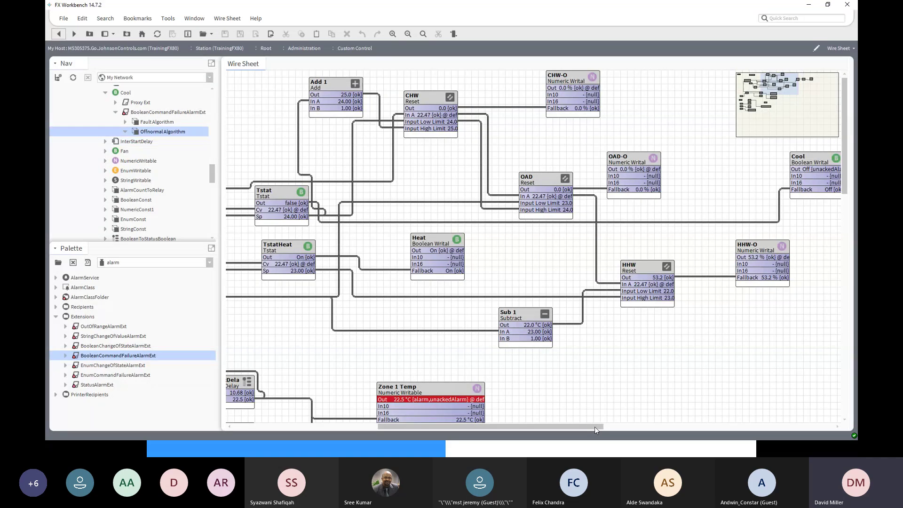
Set the SetPoint numeric constant on the Custom Control wire sheet to 23
{"action": "left_click_drag", "start_coordinate": [594, 427], "coordinate": [501, 426]}
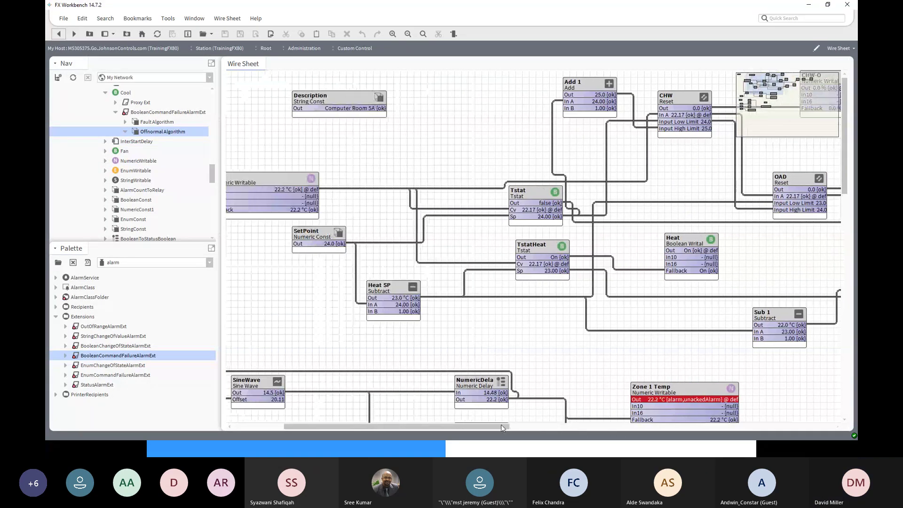
{"action": "left_click", "coordinate": [293, 235]}
{"action": "right_click", "coordinate": [304, 232]}
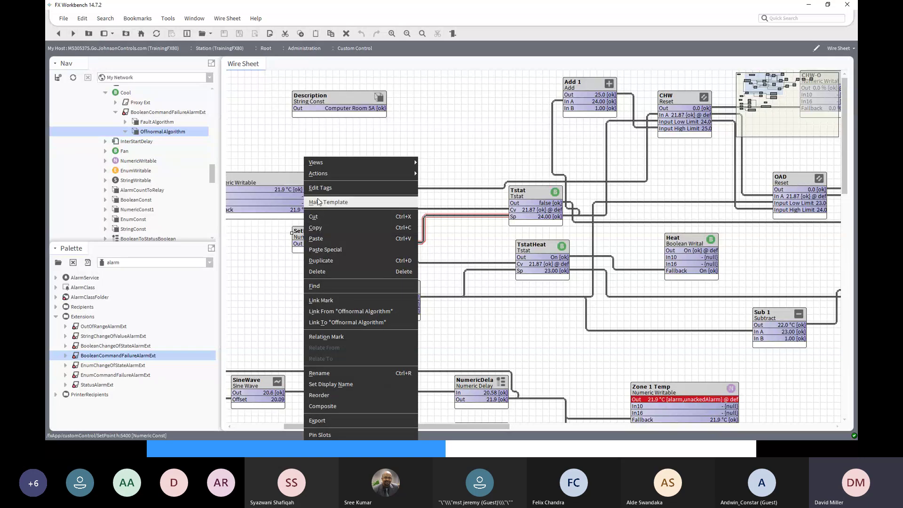
{"action": "mouse_move", "coordinate": [324, 175]}
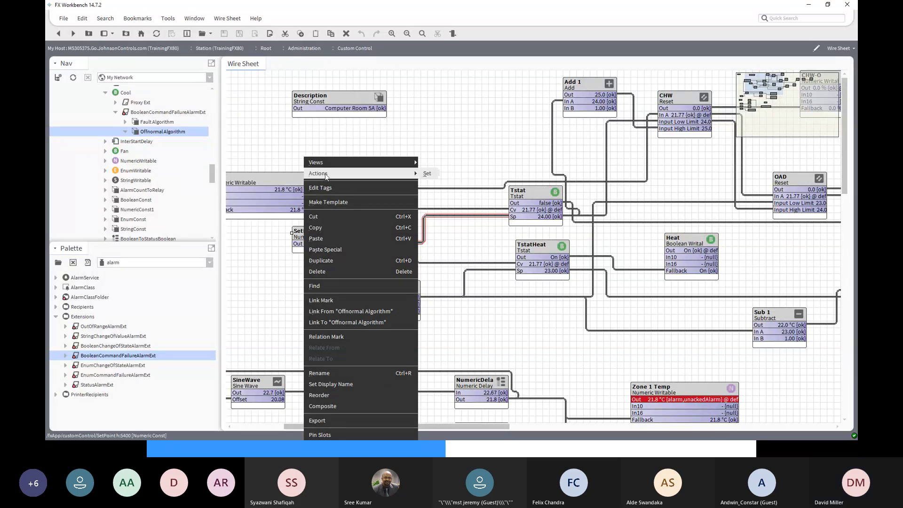
{"action": "left_click", "coordinate": [427, 174]}
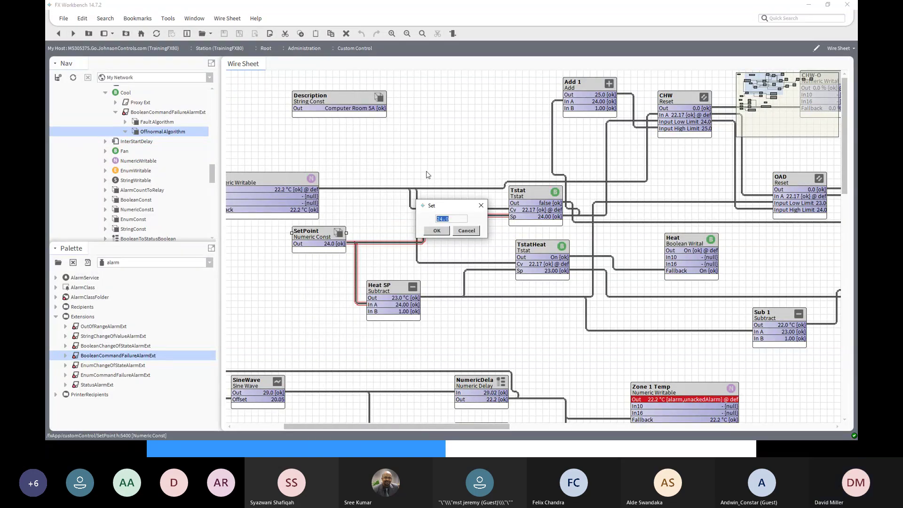
{"action": "type", "text": "23"}
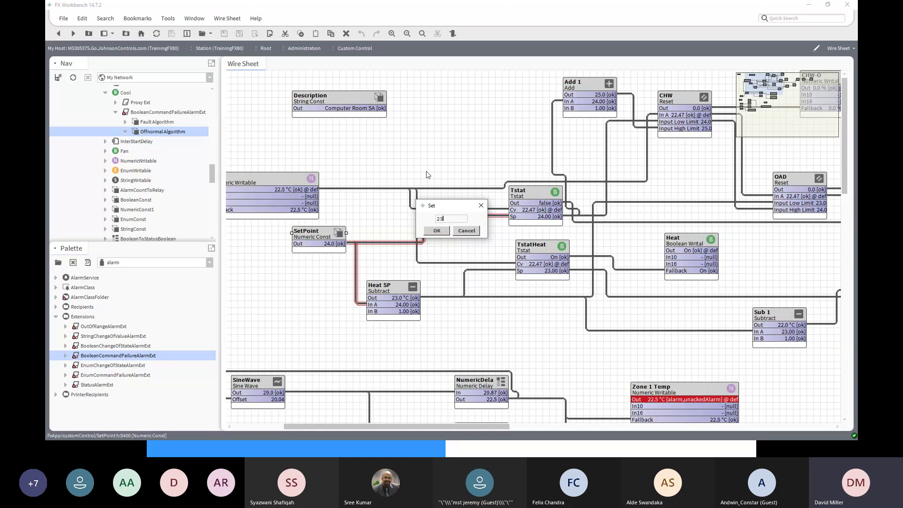
{"action": "left_click", "coordinate": [441, 231]}
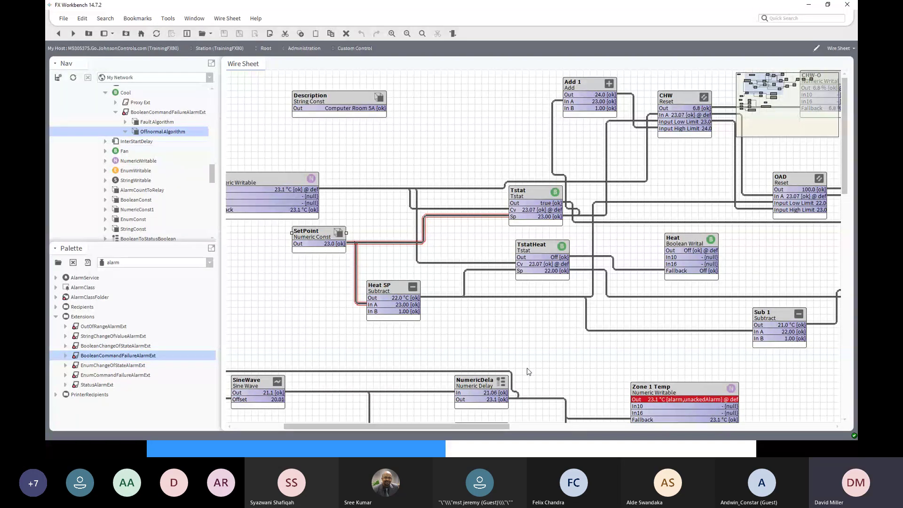
Check how the Cool chain responds to the zone temperature, and lower the SetPoint numeric constant to 22
{"action": "left_click_drag", "start_coordinate": [507, 426], "coordinate": [701, 426]}
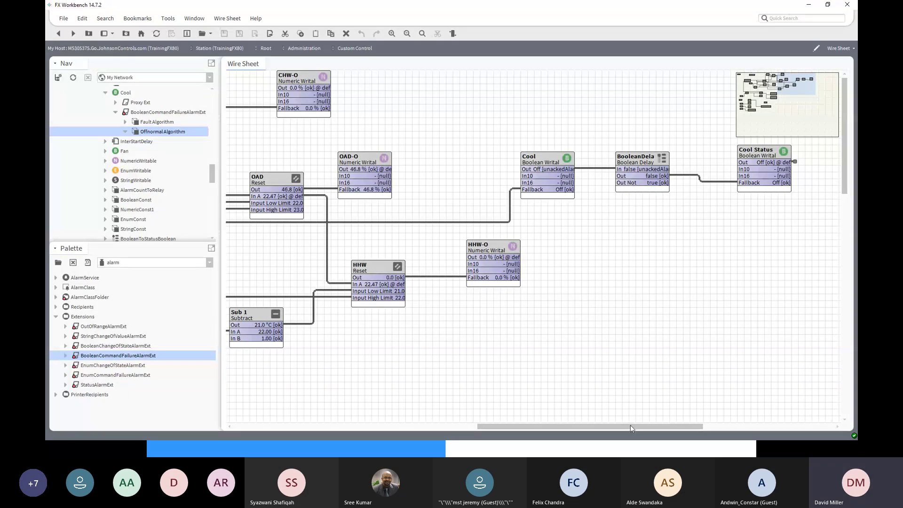
{"action": "left_click_drag", "start_coordinate": [631, 426], "coordinate": [536, 422]}
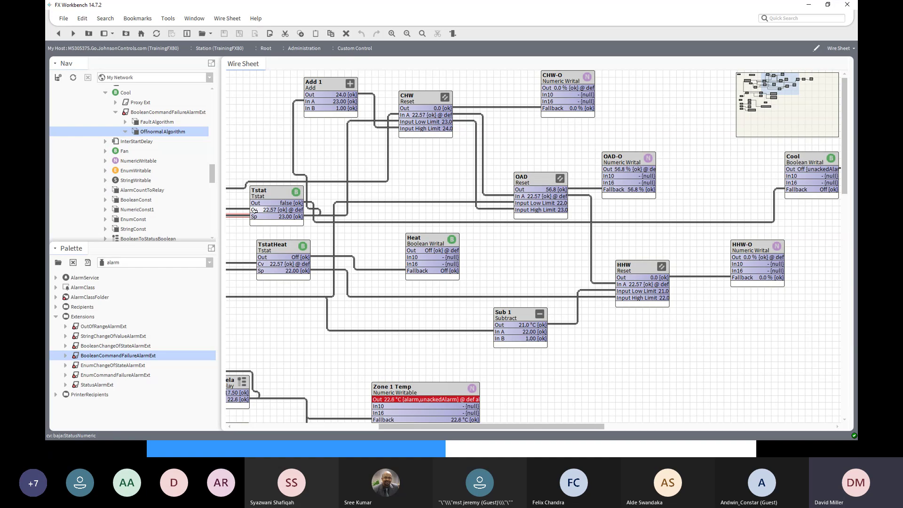
{"action": "left_click_drag", "start_coordinate": [383, 426], "coordinate": [278, 426]}
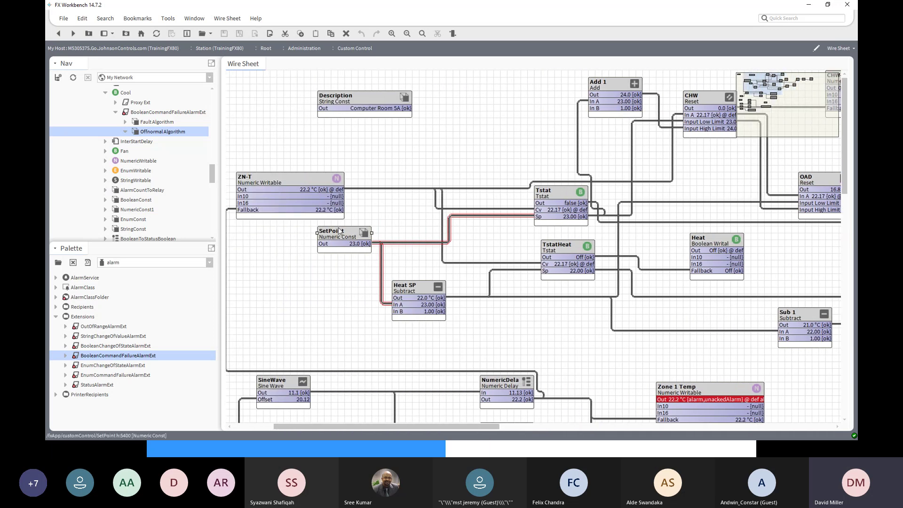
{"action": "right_click", "coordinate": [336, 231]}
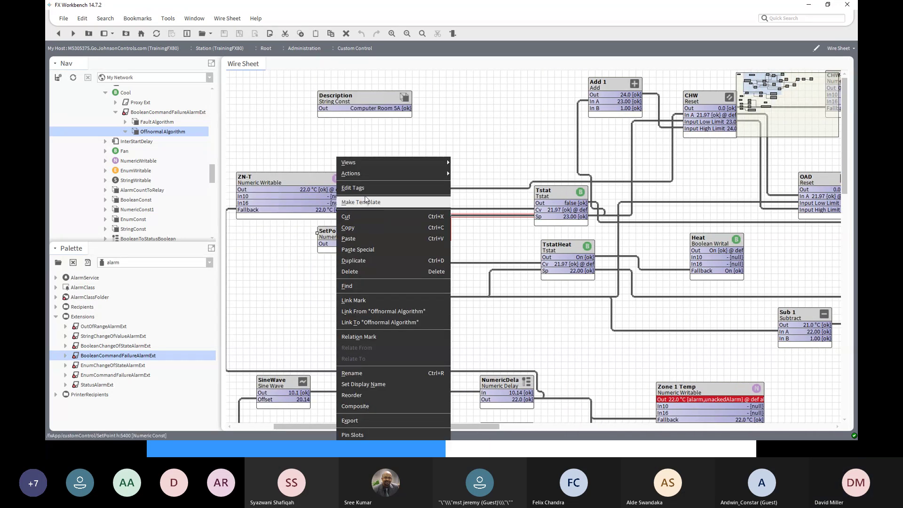
{"action": "mouse_move", "coordinate": [363, 175]}
{"action": "left_click", "coordinate": [467, 178]}
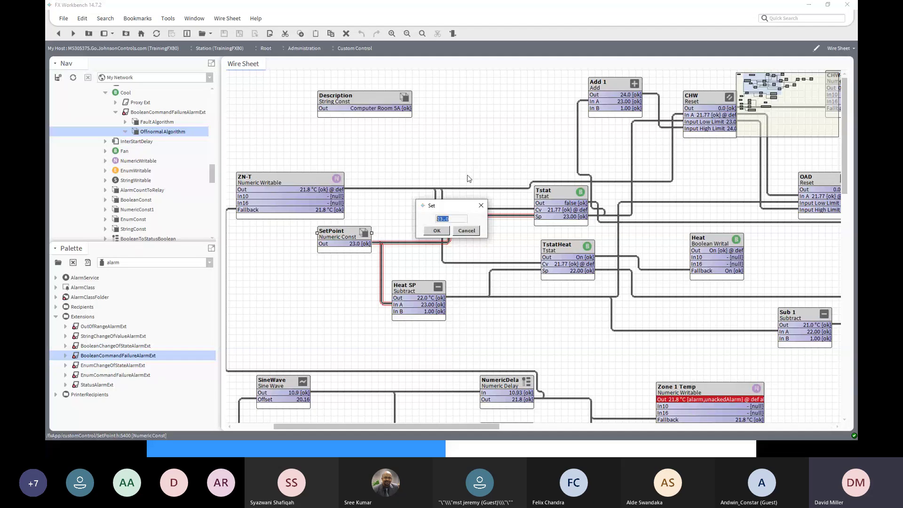
{"action": "type", "text": "22"}
{"action": "left_click", "coordinate": [436, 231]}
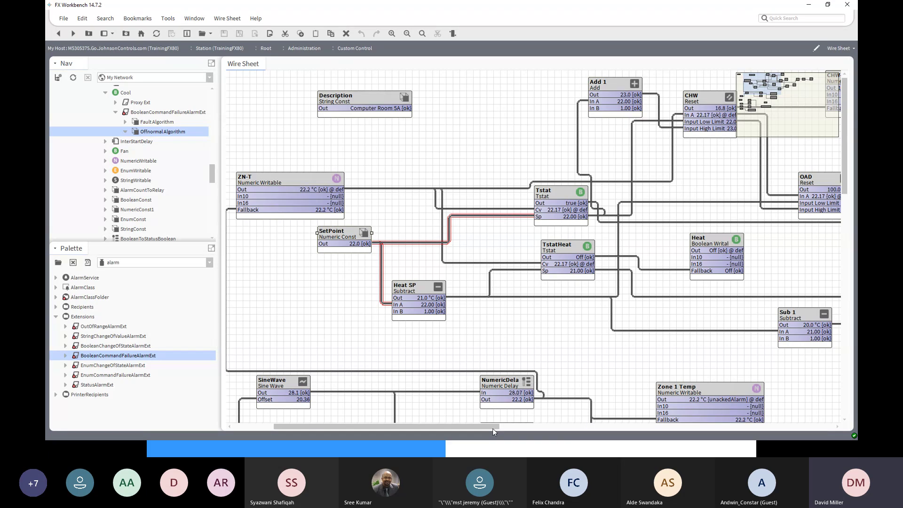
Override the Cool Status point to Inactive with a Permanent override duration
{"action": "left_click_drag", "start_coordinate": [492, 428], "coordinate": [705, 431]}
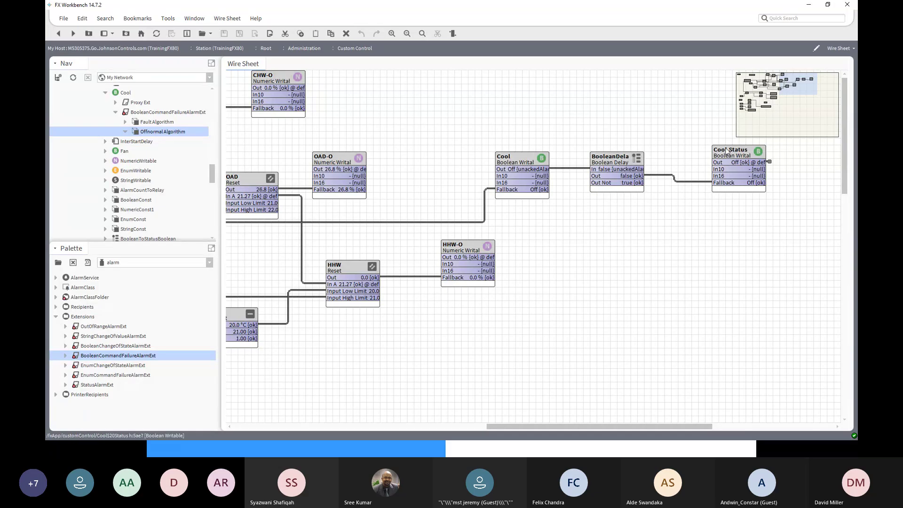
{"action": "right_click", "coordinate": [726, 151]}
{"action": "mouse_move", "coordinate": [739, 164]}
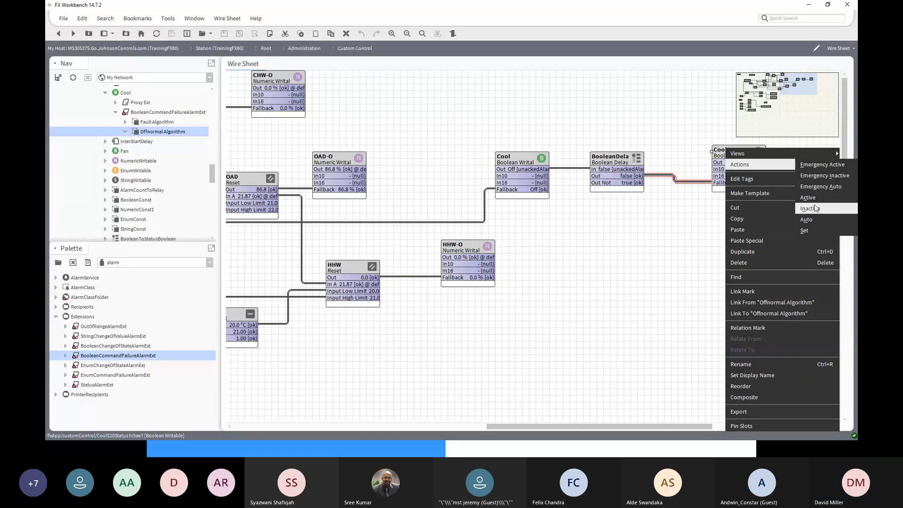
{"action": "left_click", "coordinate": [814, 208]}
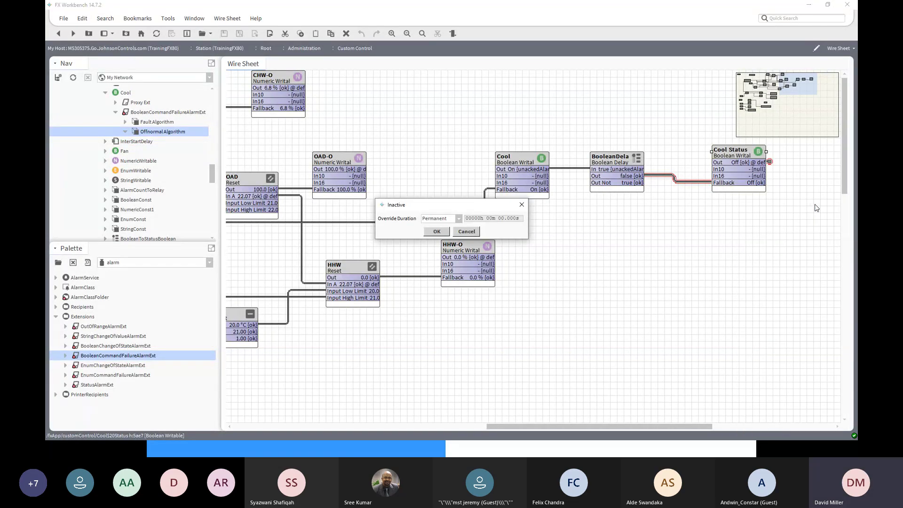
{"action": "left_click", "coordinate": [437, 232]}
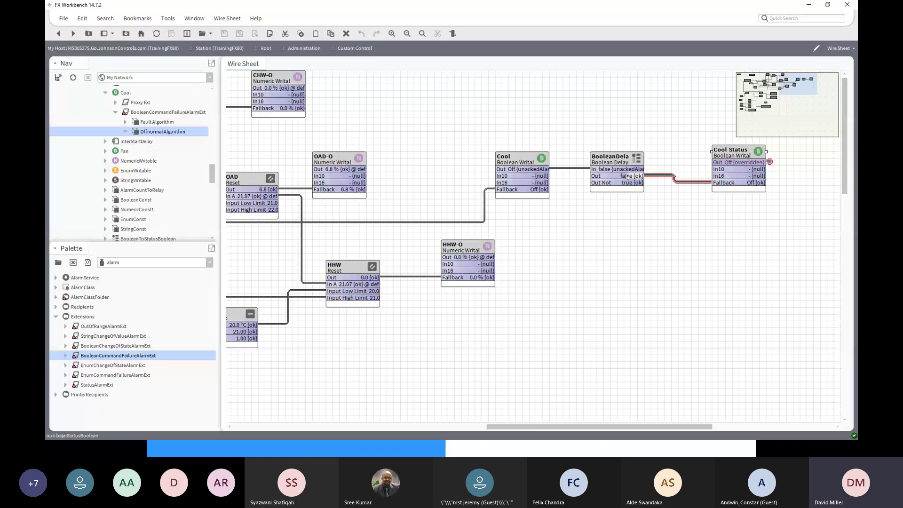
Widen the Cool block to show its full Out status, and reposition the BooleanDelay, Cool Status and Cool blocks with more space between them
{"action": "left_click", "coordinate": [519, 163]}
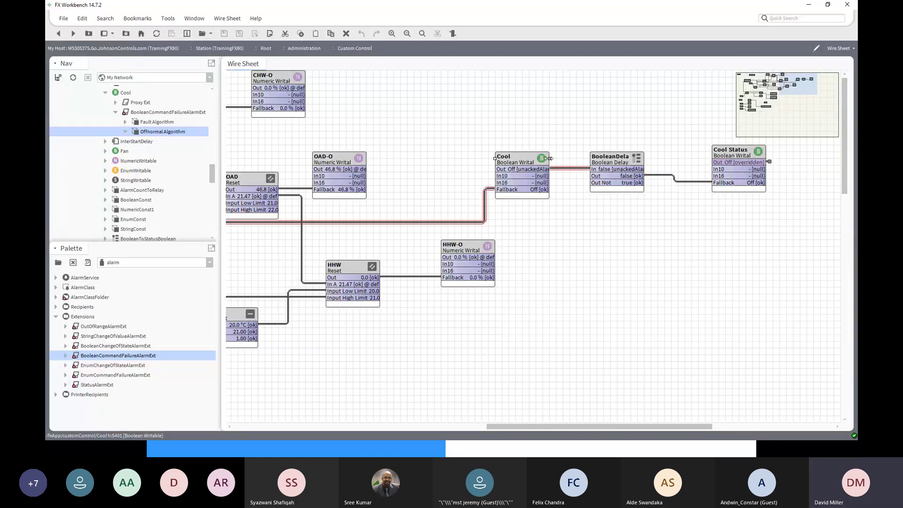
{"action": "left_click_drag", "start_coordinate": [549, 158], "coordinate": [570, 159]}
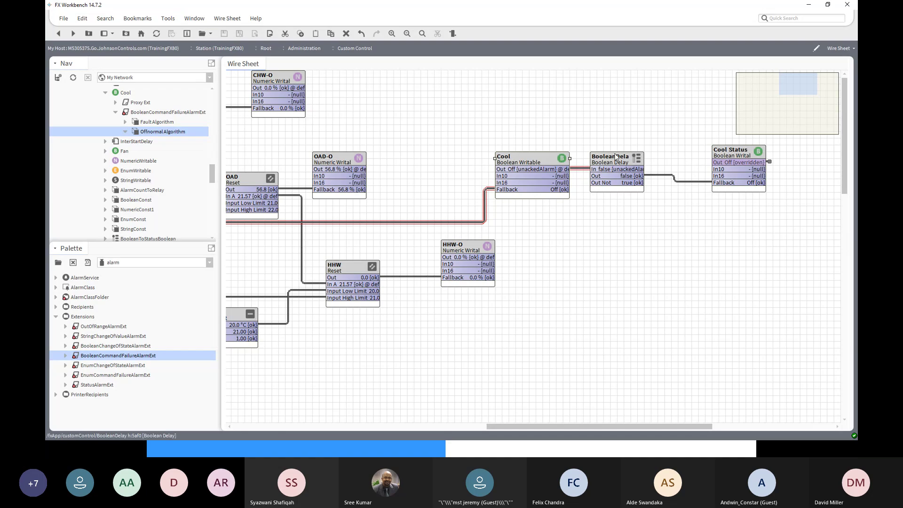
{"action": "left_click_drag", "start_coordinate": [616, 155], "coordinate": [643, 160]}
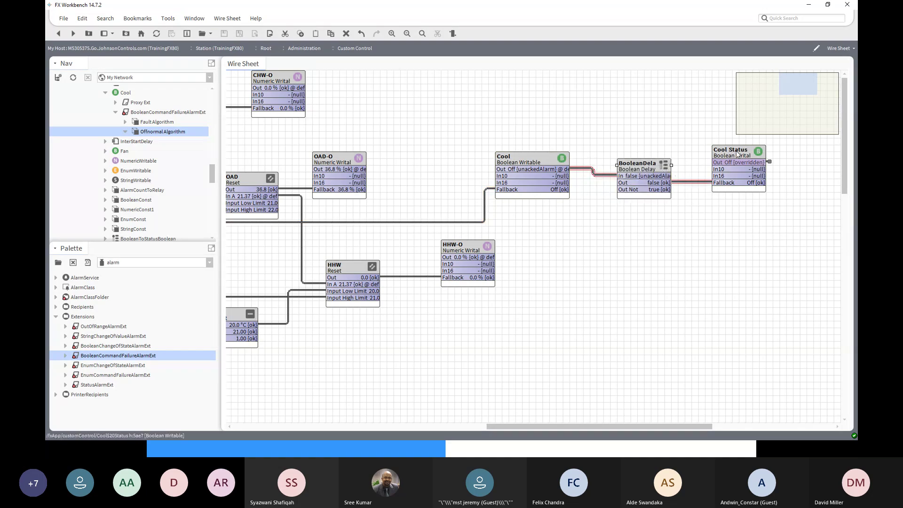
{"action": "left_click_drag", "start_coordinate": [738, 151], "coordinate": [784, 162]}
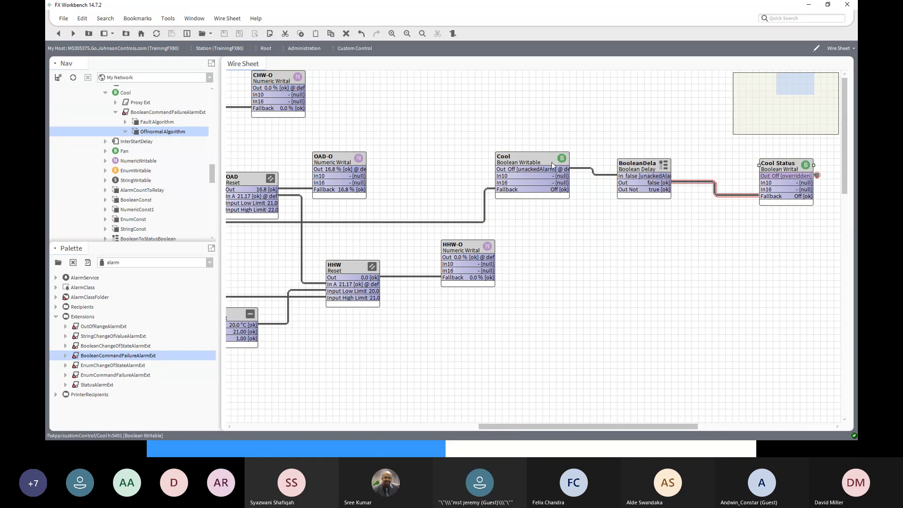
{"action": "left_click_drag", "start_coordinate": [526, 157], "coordinate": [551, 175]}
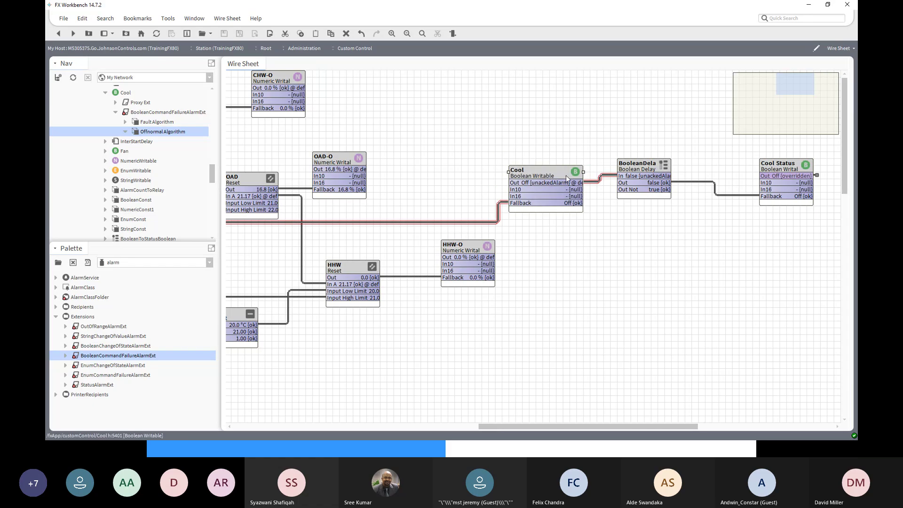
Review the Feedback Value, Alarm Class, Alarm State and time delays of the Cool point's BooleanCommandFailureAlarmExt
{"action": "double_click", "coordinate": [550, 173]}
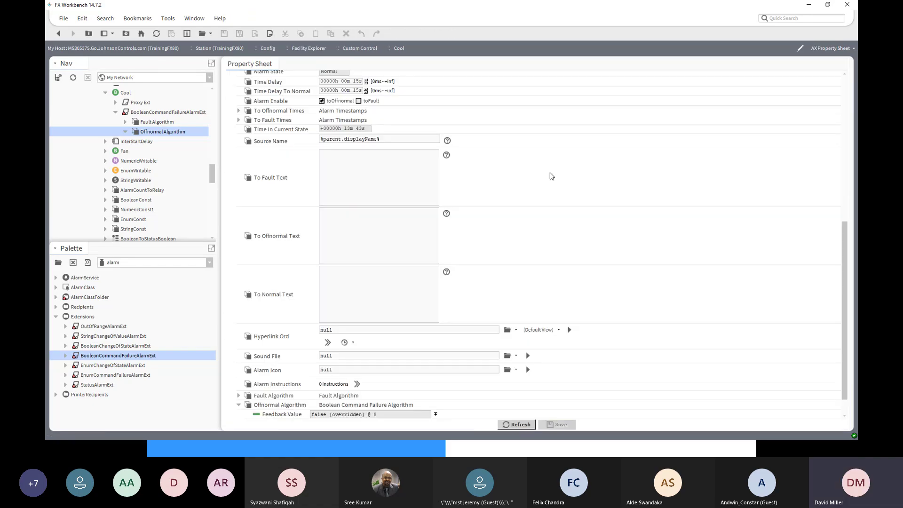
{"action": "scroll", "coordinate": [372, 330], "scroll_direction": "down", "scroll_amount": 1}
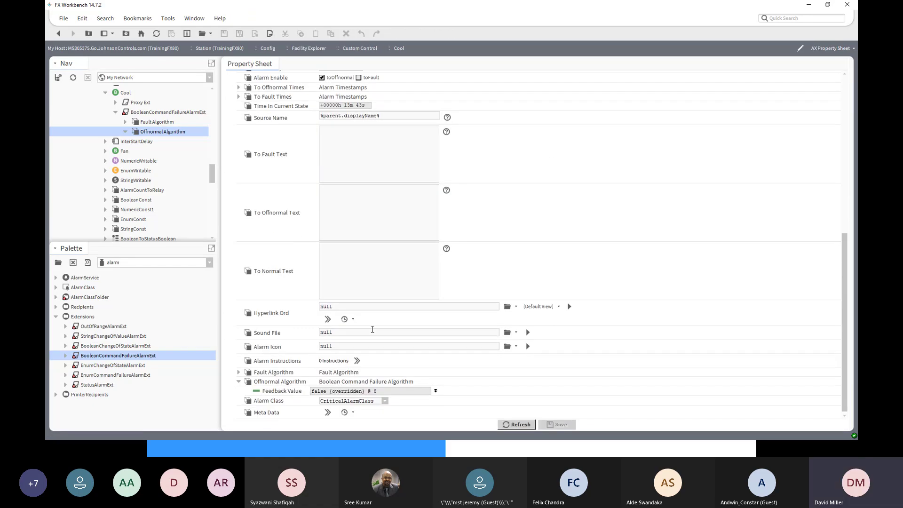
{"action": "scroll", "coordinate": [372, 338], "scroll_direction": "up", "scroll_amount": 4}
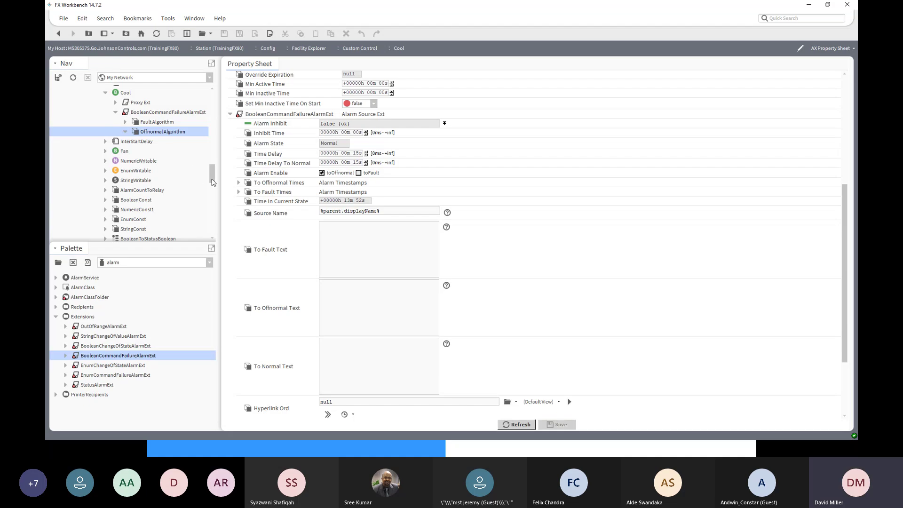
Open the AlarmConsole under AlarmService and acknowledge the alarms from the Cool source
{"action": "left_click_drag", "start_coordinate": [212, 181], "coordinate": [210, 149]}
{"action": "scroll", "coordinate": [207, 150], "scroll_direction": "up", "scroll_amount": 8}
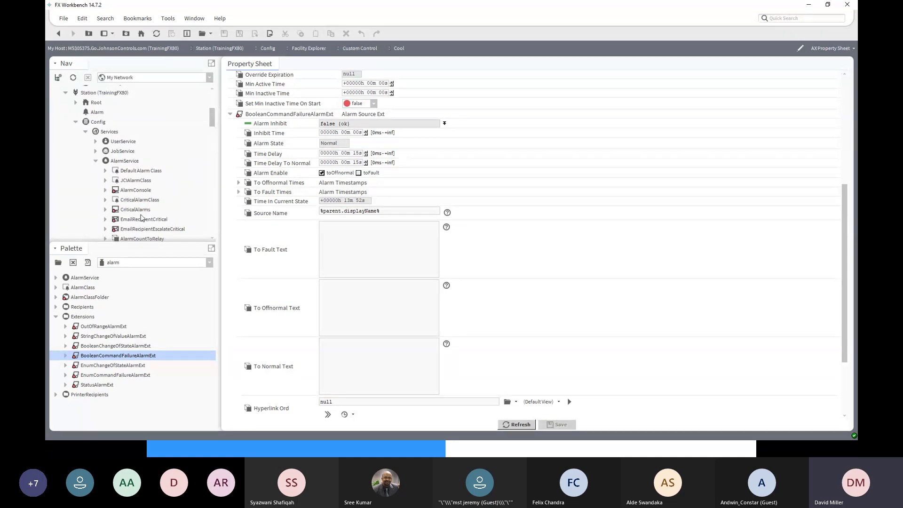
{"action": "double_click", "coordinate": [132, 195]}
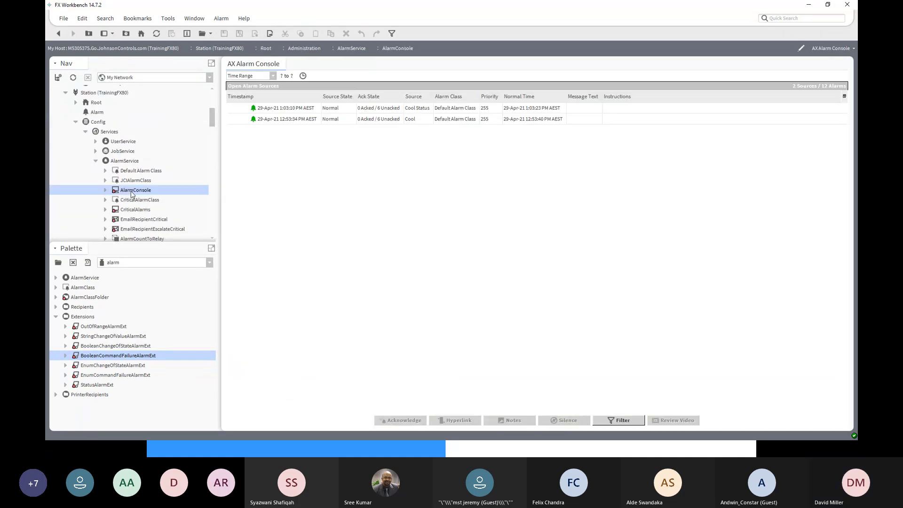
{"action": "left_click", "coordinate": [338, 120]}
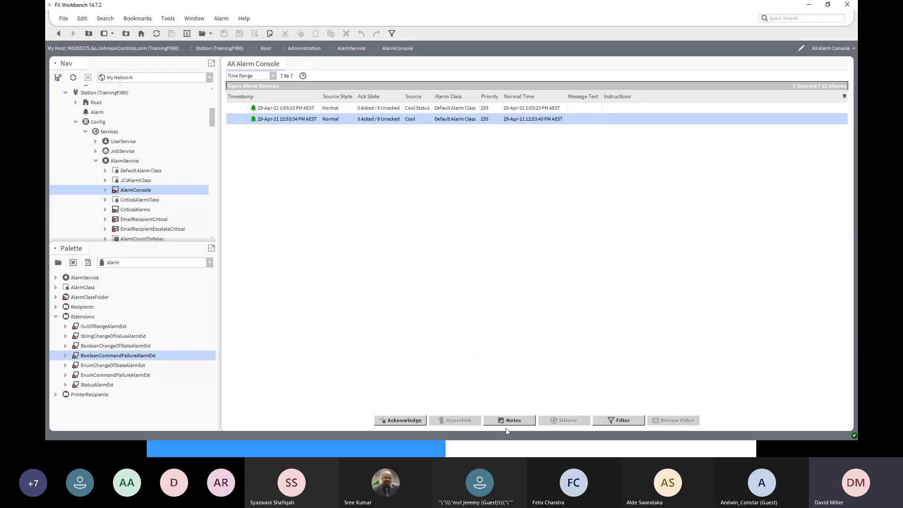
{"action": "left_click", "coordinate": [414, 421]}
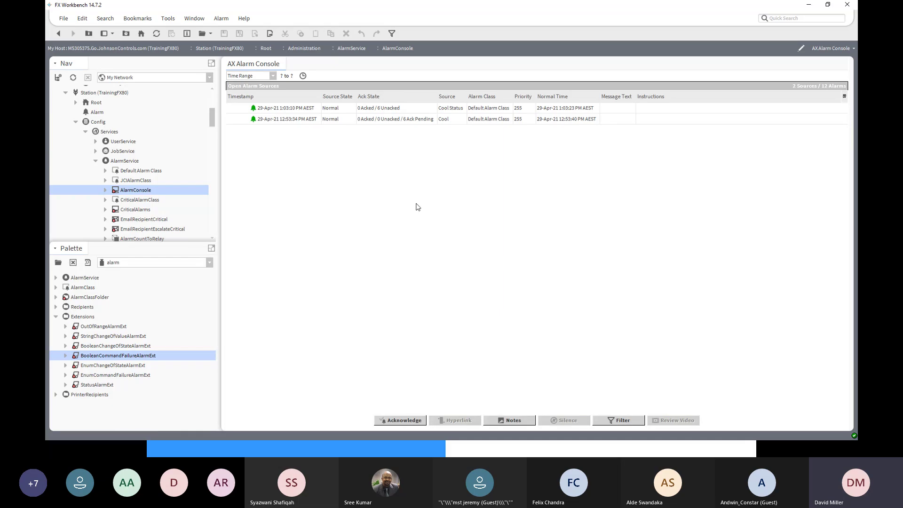
{"action": "left_click", "coordinate": [418, 121]}
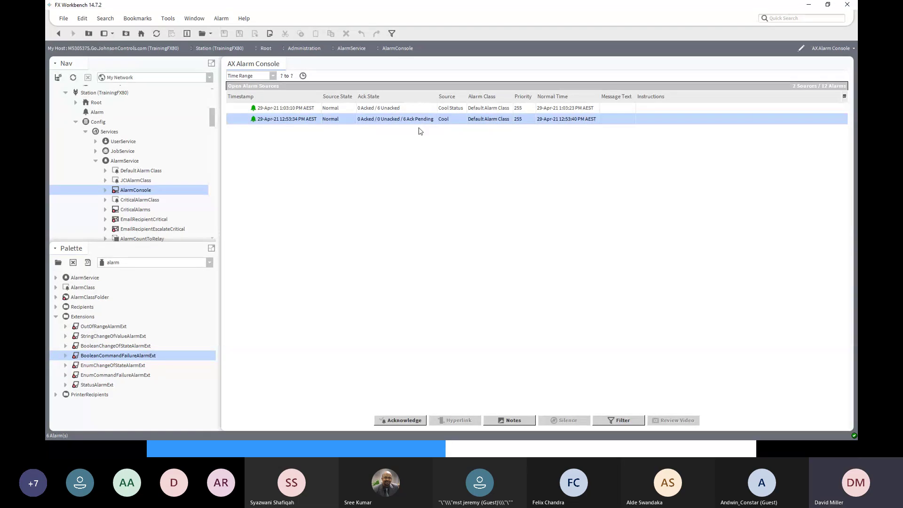
Select all the alarm records of the Cool source in its alarm details, acknowledge them and close the details
{"action": "left_click", "coordinate": [402, 420]}
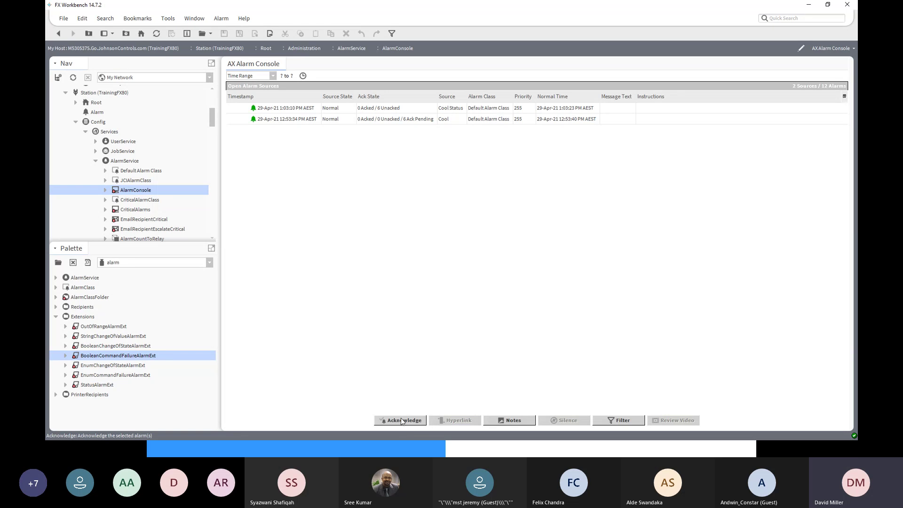
{"action": "double_click", "coordinate": [284, 119]}
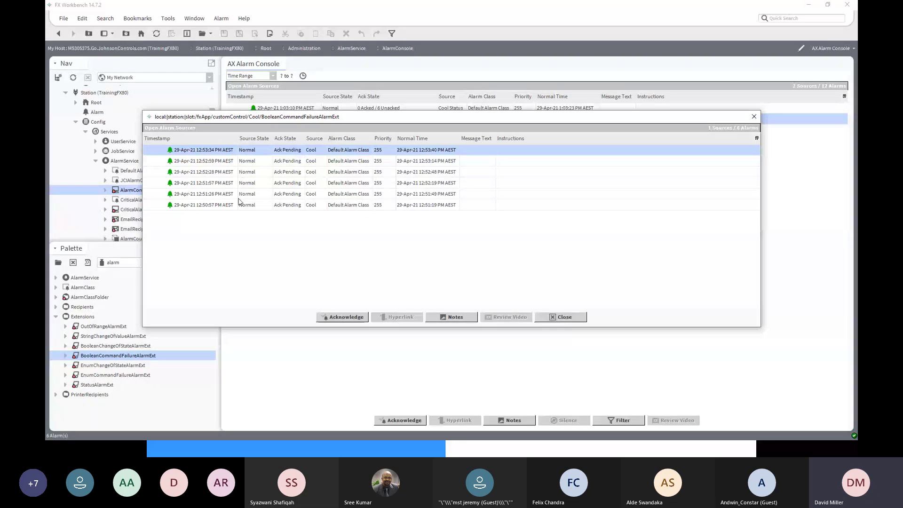
{"action": "left_click", "coordinate": [231, 205], "text": "shift"}
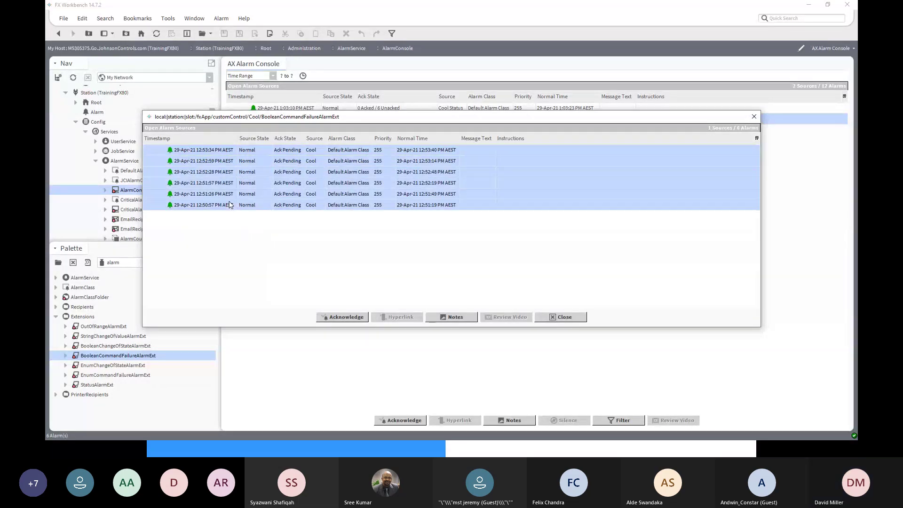
{"action": "left_click", "coordinate": [364, 318]}
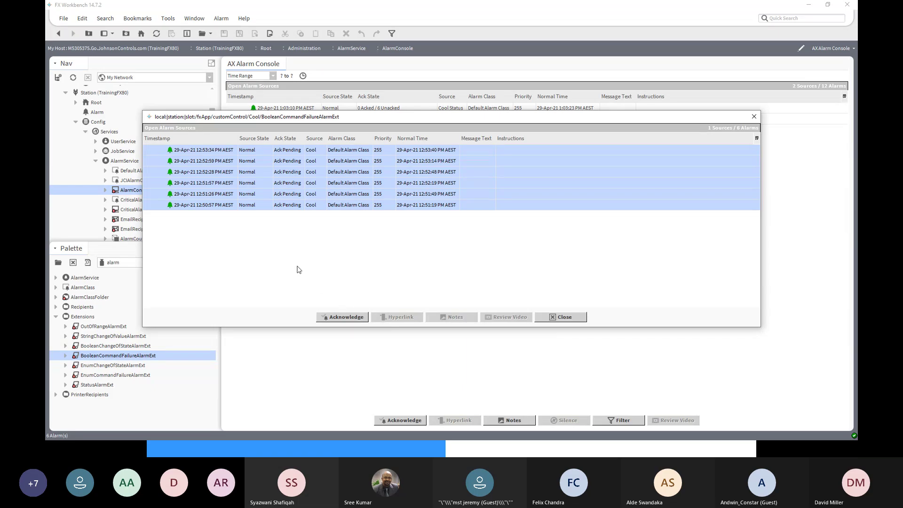
{"action": "right_click", "coordinate": [228, 210]}
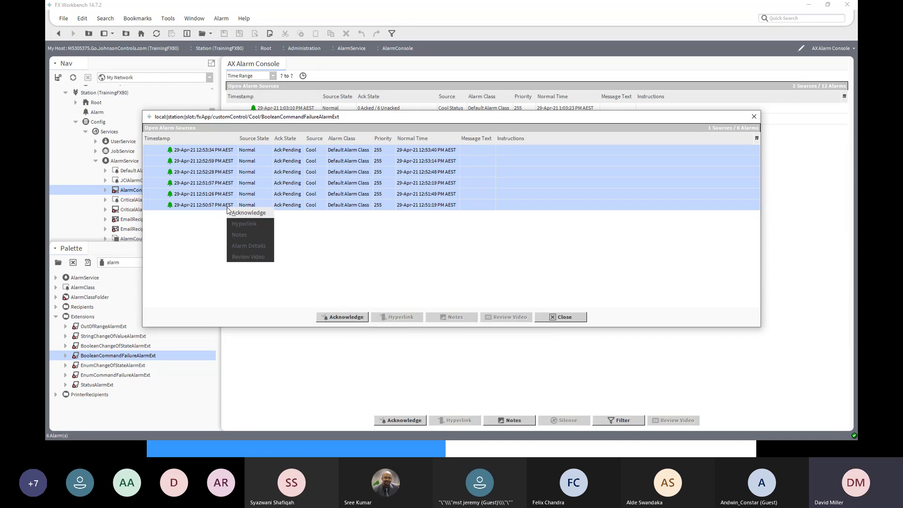
{"action": "left_click", "coordinate": [253, 213]}
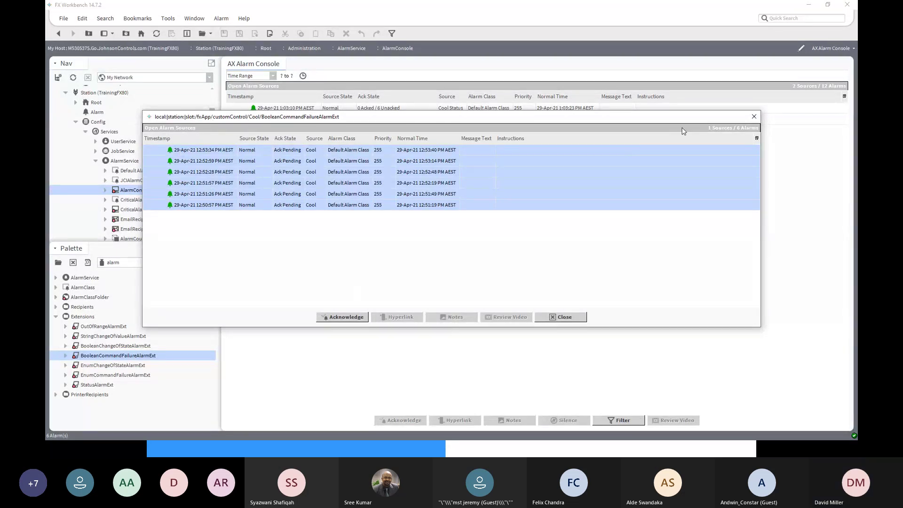
{"action": "left_click", "coordinate": [753, 117]}
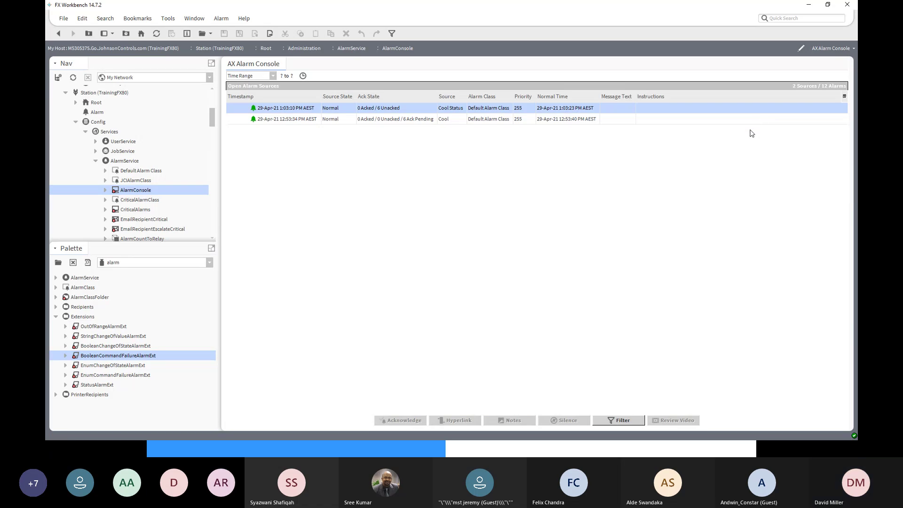
Return to the Custom Control wire sheet and reposition the BooleanDelay and Cool Status blocks so their links run straight
{"action": "left_click", "coordinate": [59, 35]}
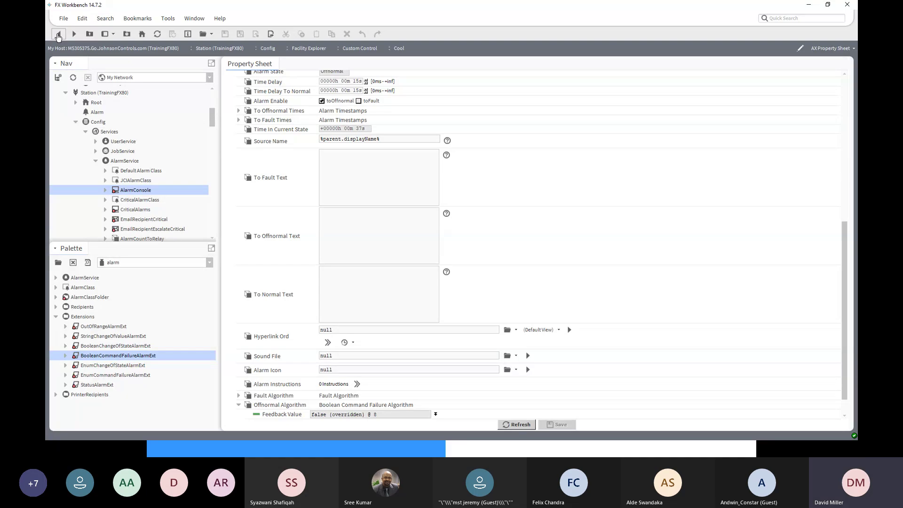
{"action": "left_click", "coordinate": [58, 35]}
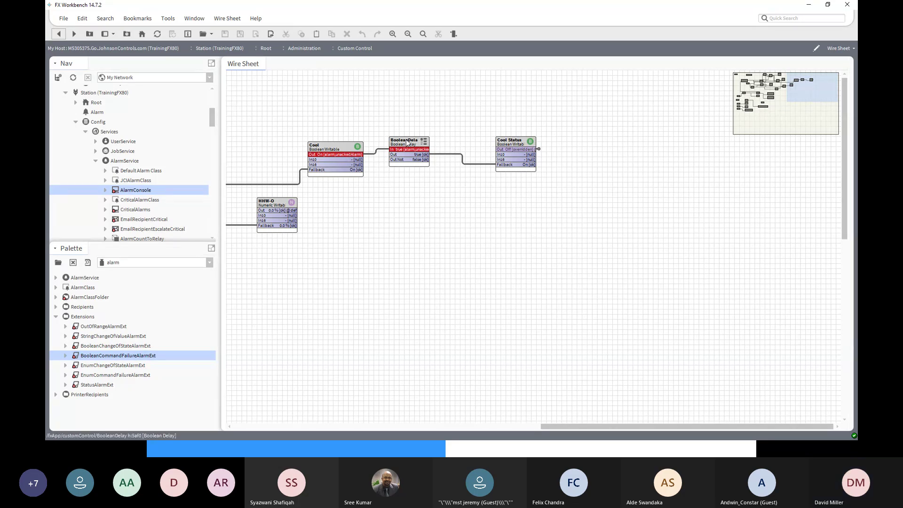
{"action": "left_click_drag", "start_coordinate": [402, 146], "coordinate": [407, 151]}
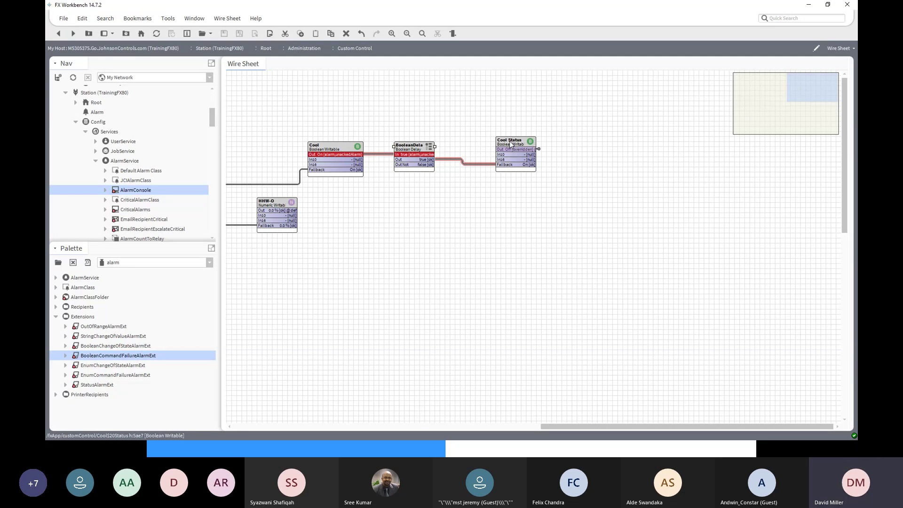
{"action": "left_click_drag", "start_coordinate": [511, 143], "coordinate": [524, 137]}
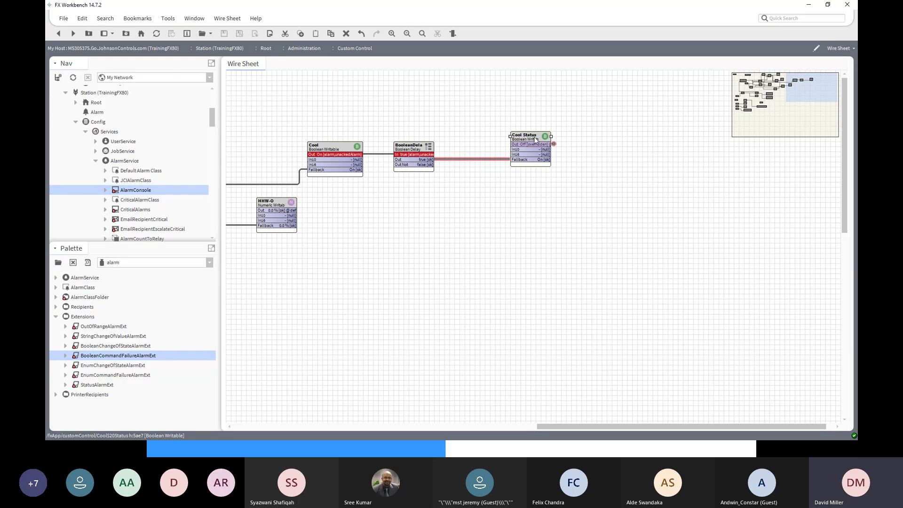
Release the Cool Status point's override by setting it to Auto
{"action": "right_click", "coordinate": [525, 134]}
{"action": "mouse_move", "coordinate": [546, 150]}
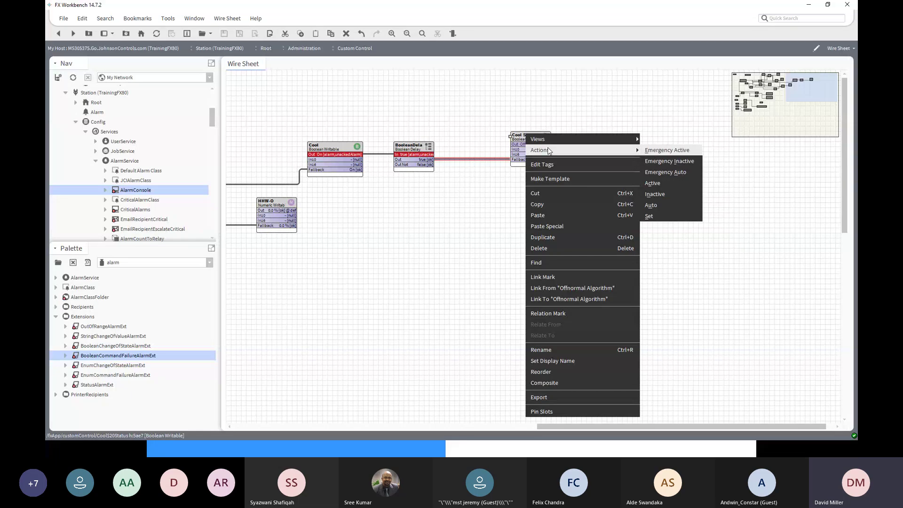
{"action": "left_click", "coordinate": [673, 208]}
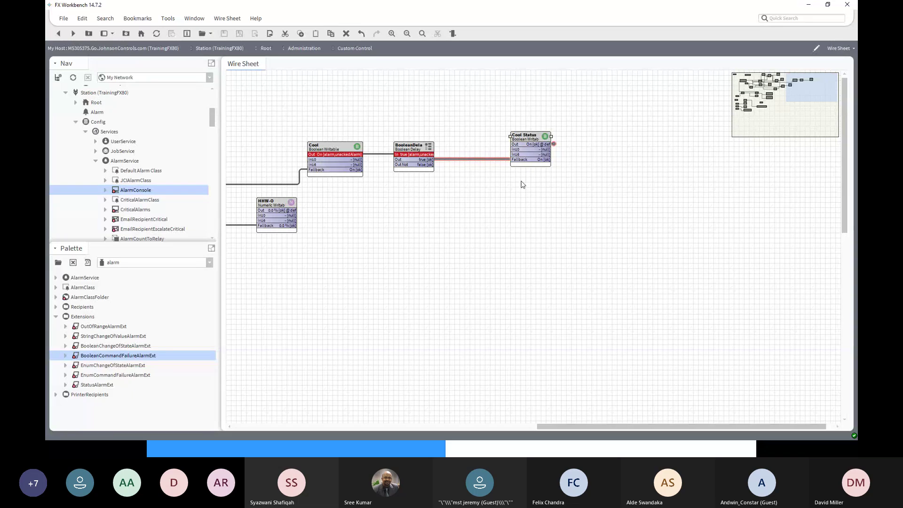
Reopen the AlarmConsole under AlarmService and acknowledge the alarms from the Cool Status source
{"action": "left_click", "coordinate": [56, 33]}
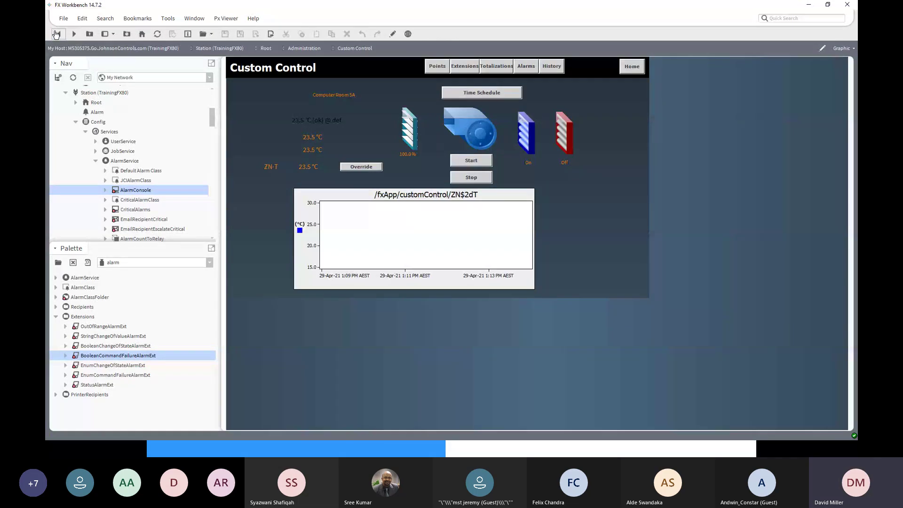
{"action": "left_click", "coordinate": [72, 35]}
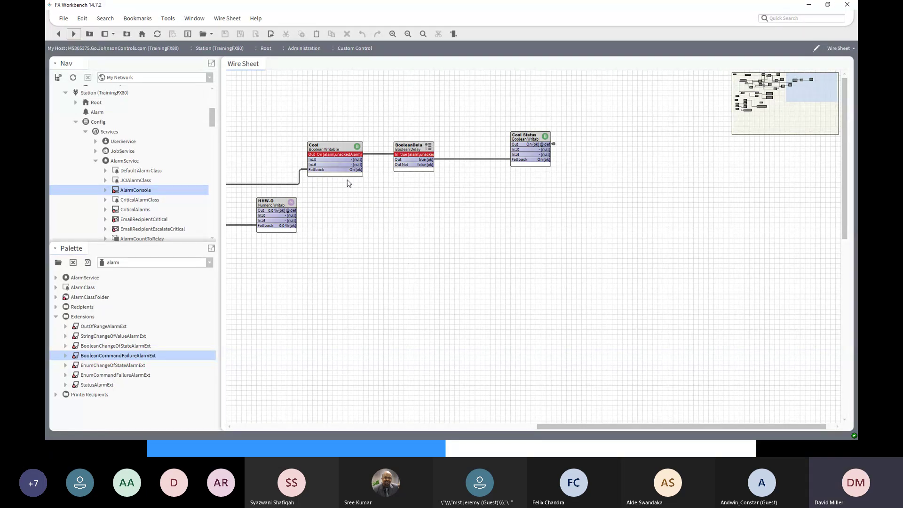
{"action": "double_click", "coordinate": [143, 192]}
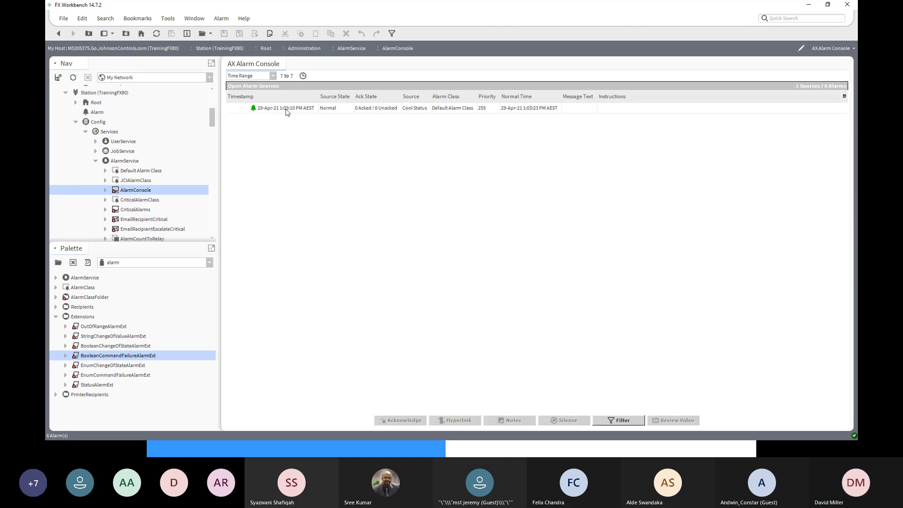
{"action": "left_click", "coordinate": [286, 109]}
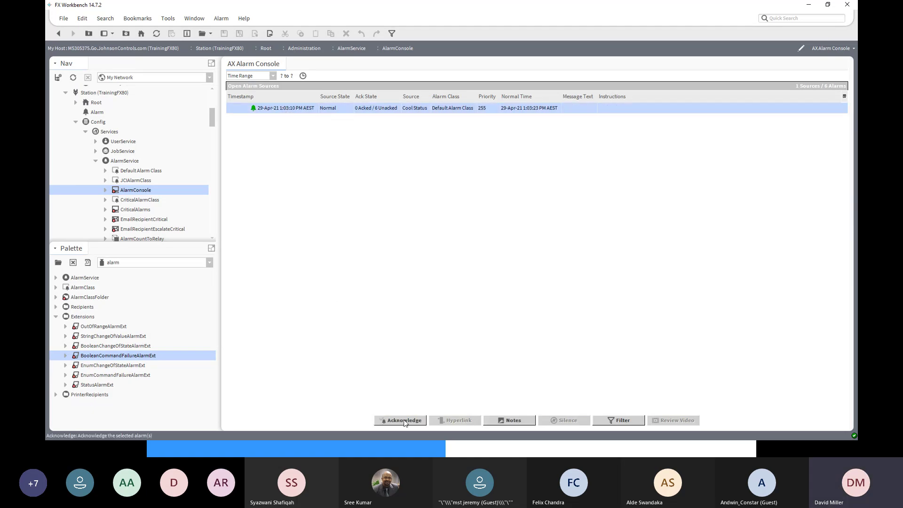
{"action": "left_click", "coordinate": [404, 420]}
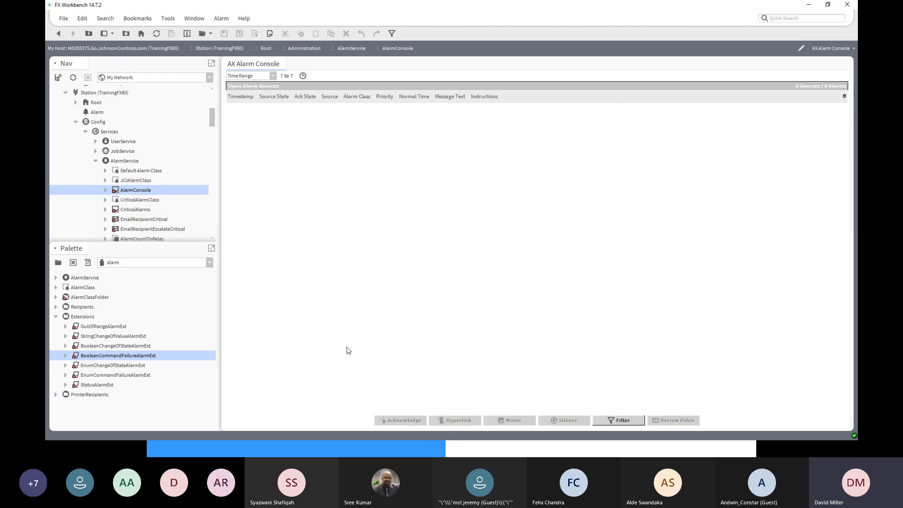
On the Custom Control wire sheet, move the Cool, BooleanDelay and Cool Status blocks together to the right, clear of HHW-O
{"action": "left_click", "coordinate": [57, 35]}
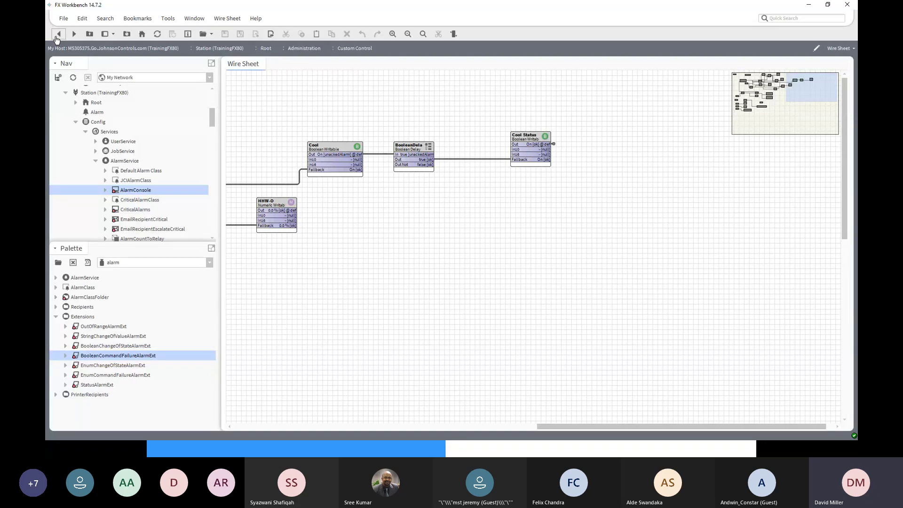
{"action": "left_click", "coordinate": [329, 151]}
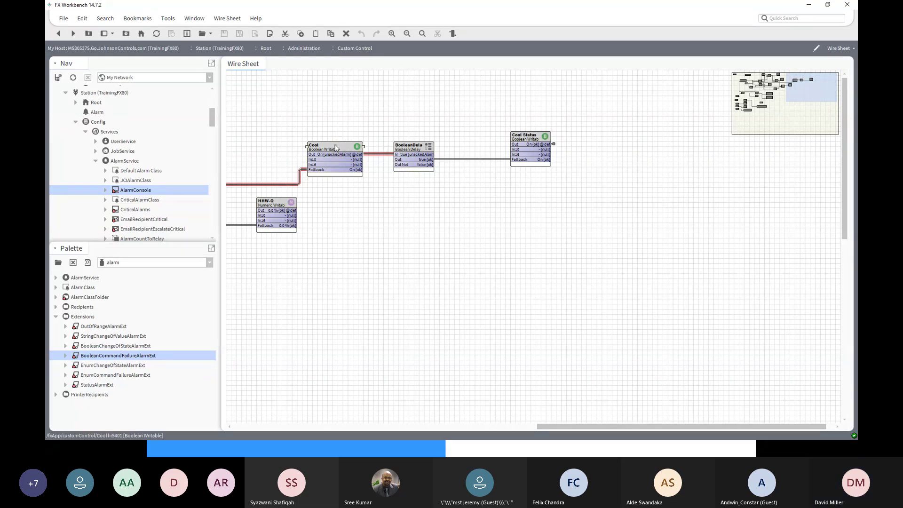
{"action": "left_click", "coordinate": [417, 150], "text": "ctrl"}
{"action": "left_click", "coordinate": [527, 140], "text": "ctrl"}
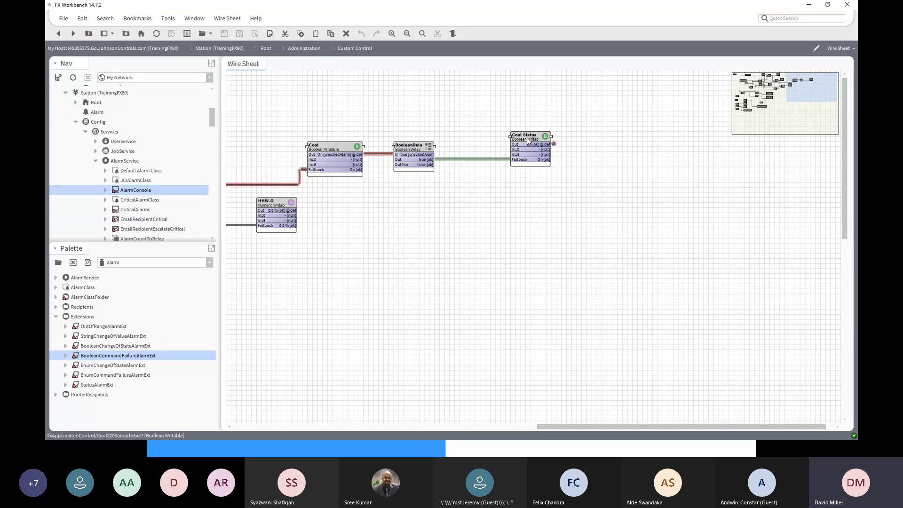
{"action": "left_click_drag", "start_coordinate": [528, 140], "coordinate": [655, 155]}
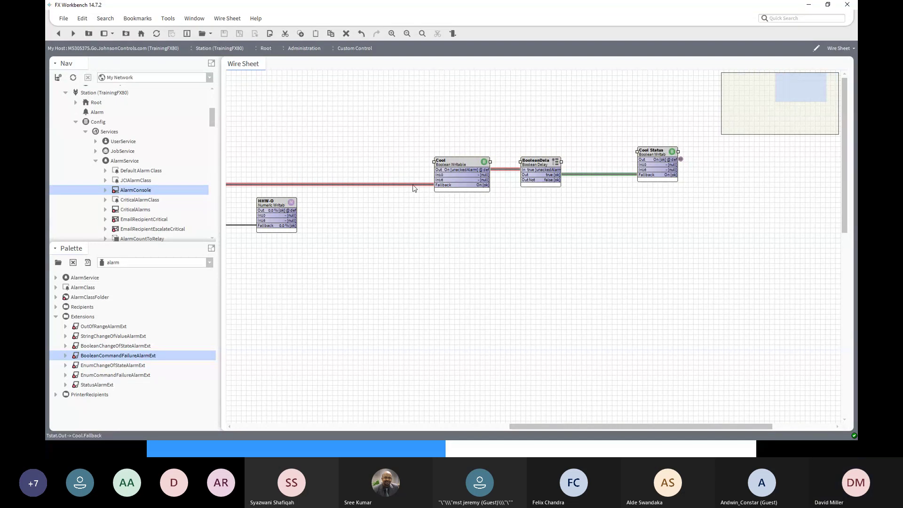
Override the Cool point to Inactive
{"action": "left_click", "coordinate": [467, 163]}
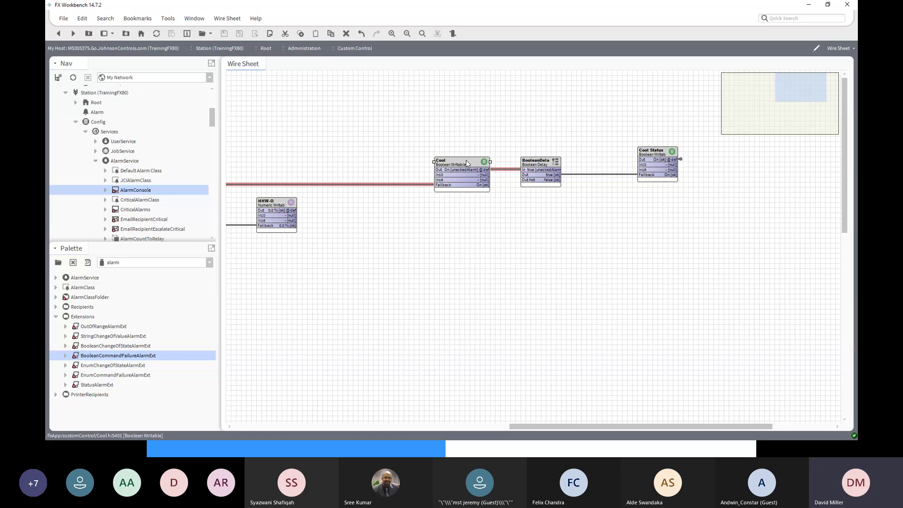
{"action": "right_click", "coordinate": [466, 163]}
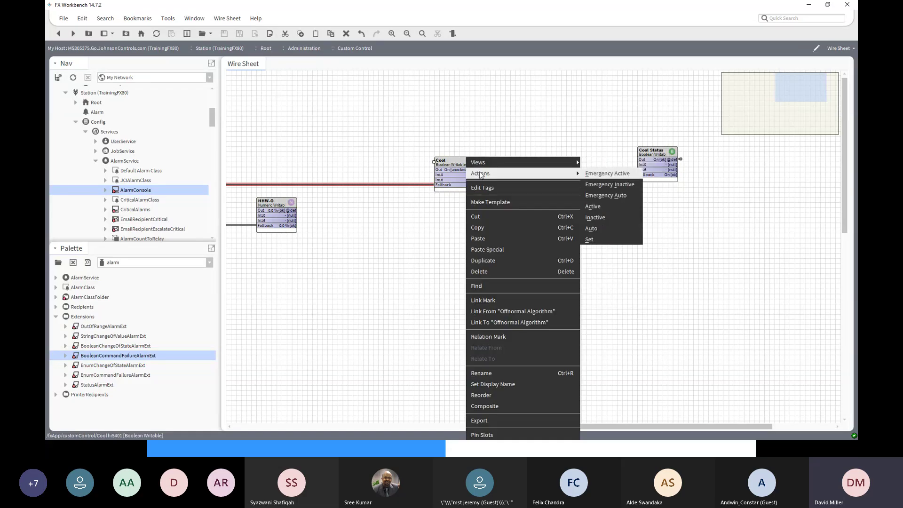
{"action": "left_click", "coordinate": [596, 217]}
{"action": "left_click", "coordinate": [436, 232]}
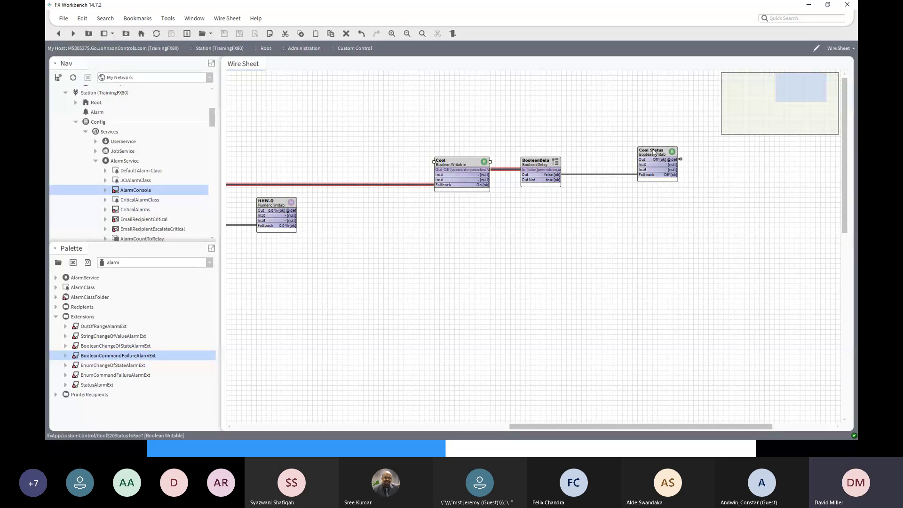
Override the Cool point to Active and widen its block to show more of the Out status
{"action": "right_click", "coordinate": [460, 161]}
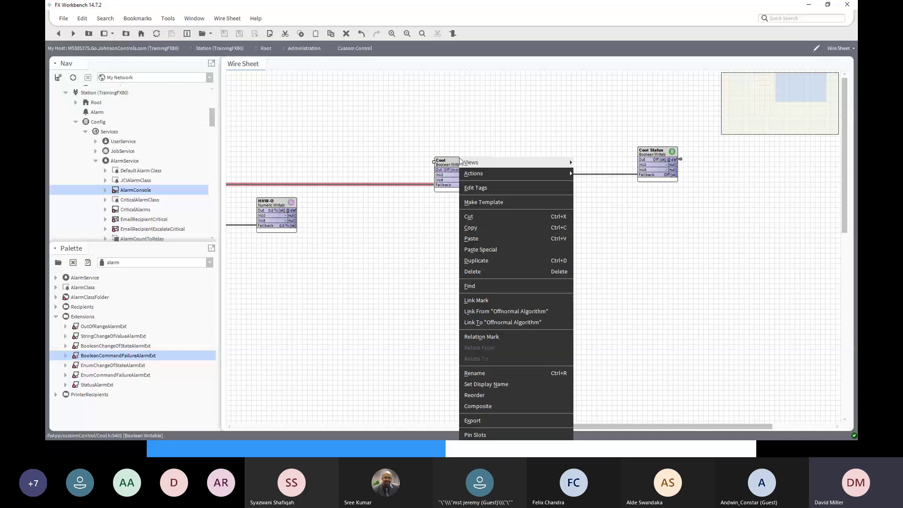
{"action": "mouse_move", "coordinate": [566, 173]}
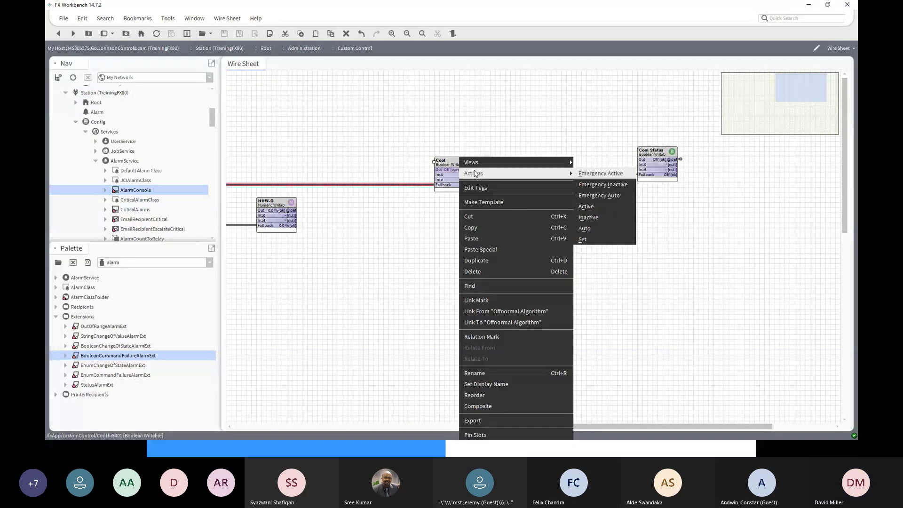
{"action": "left_click", "coordinate": [586, 206]}
{"action": "left_click", "coordinate": [436, 231]}
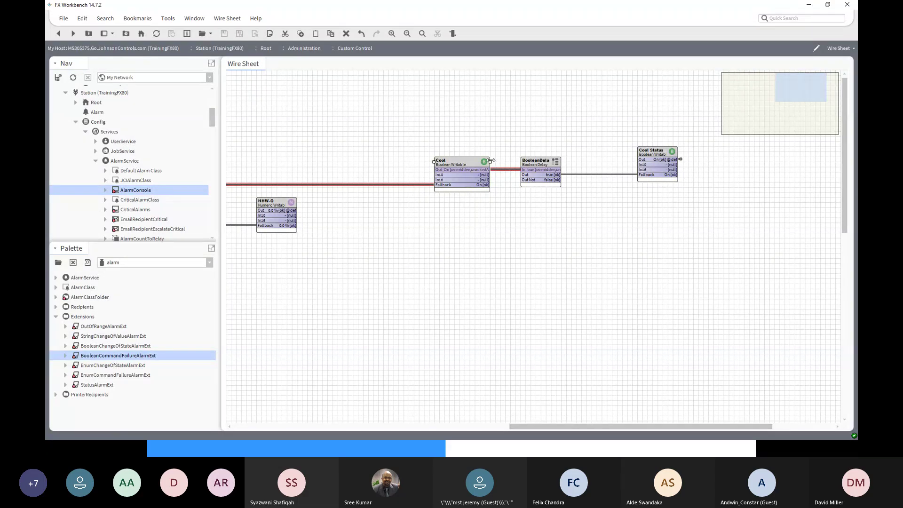
{"action": "left_click_drag", "start_coordinate": [491, 160], "coordinate": [502, 161]}
{"action": "left_click", "coordinate": [491, 237]}
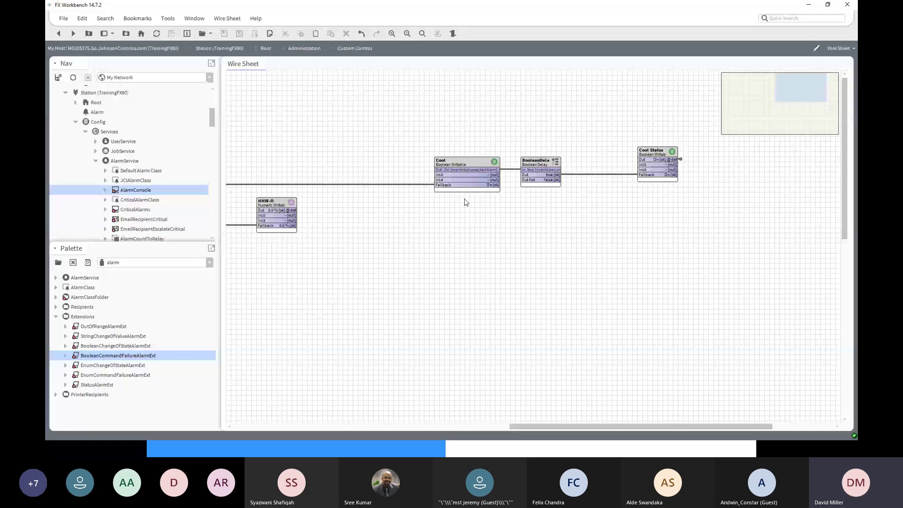
{"action": "right_click", "coordinate": [465, 157]}
{"action": "mouse_move", "coordinate": [471, 163]}
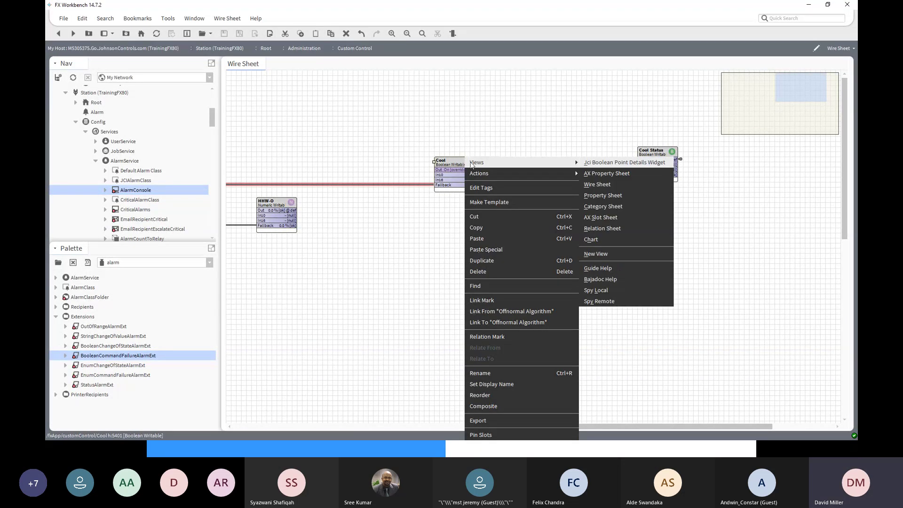
{"action": "key", "text": "Escape"}
{"action": "key", "text": "Escape"}
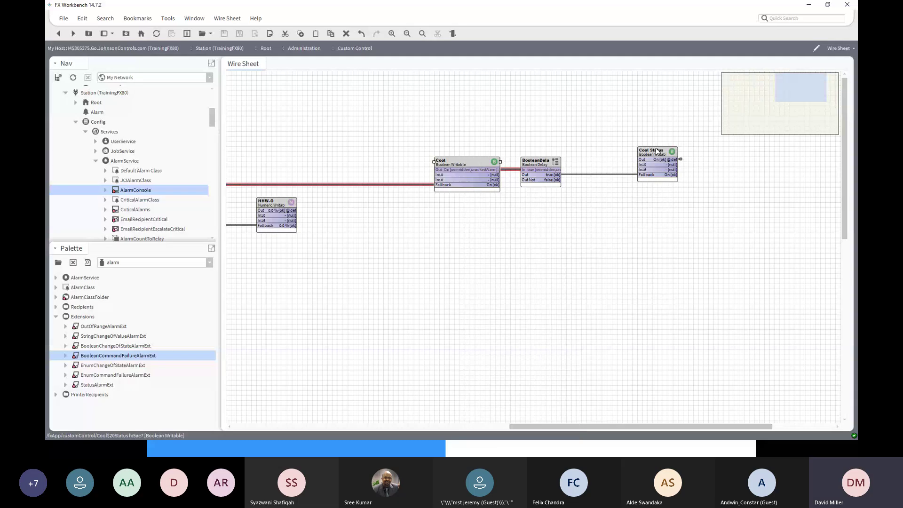
Override the Cool Status point to Inactive with a Permanent override duration
{"action": "right_click", "coordinate": [657, 153]}
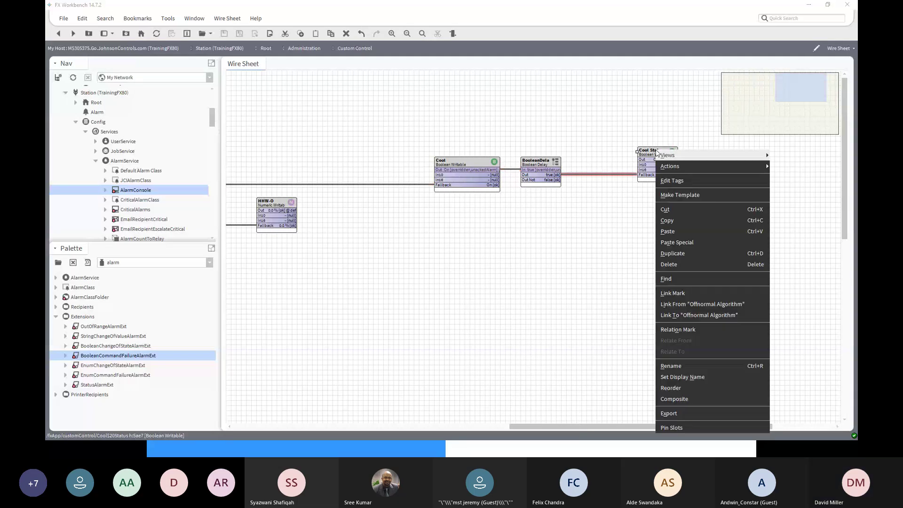
{"action": "mouse_move", "coordinate": [681, 167]}
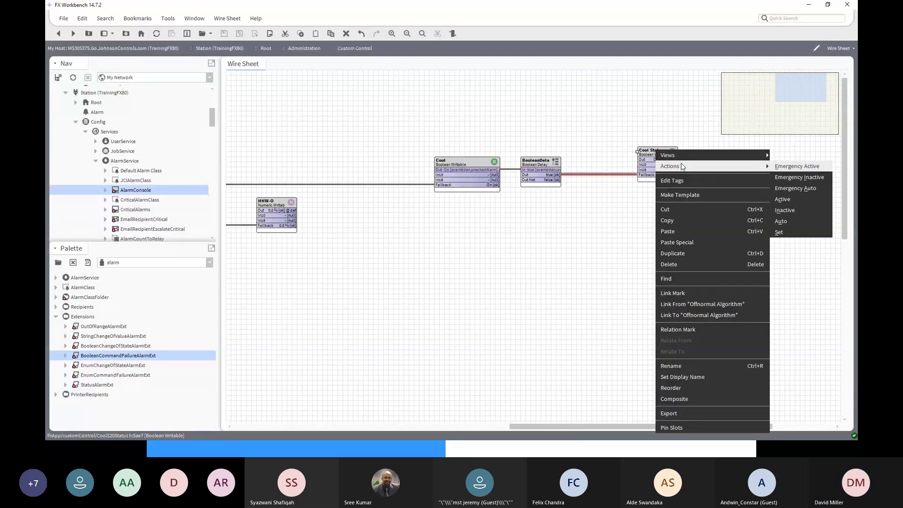
{"action": "left_click", "coordinate": [784, 211]}
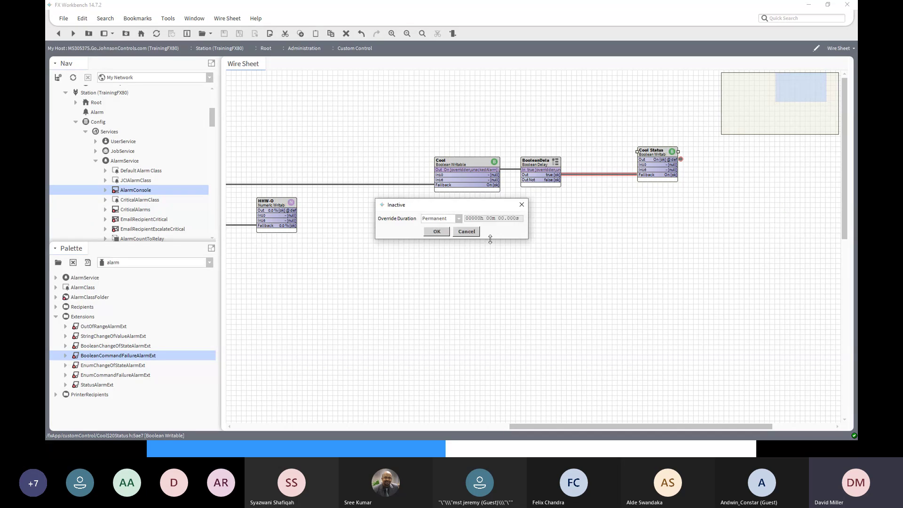
{"action": "left_click", "coordinate": [434, 234]}
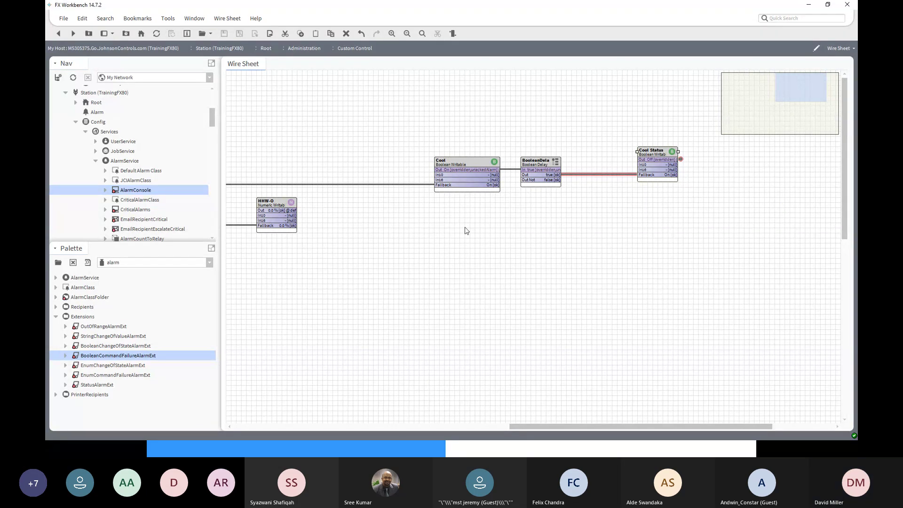
Check the AlarmConsole and the CriticalAlarms console, and acknowledge the alarm from source Cool
{"action": "double_click", "coordinate": [135, 190]}
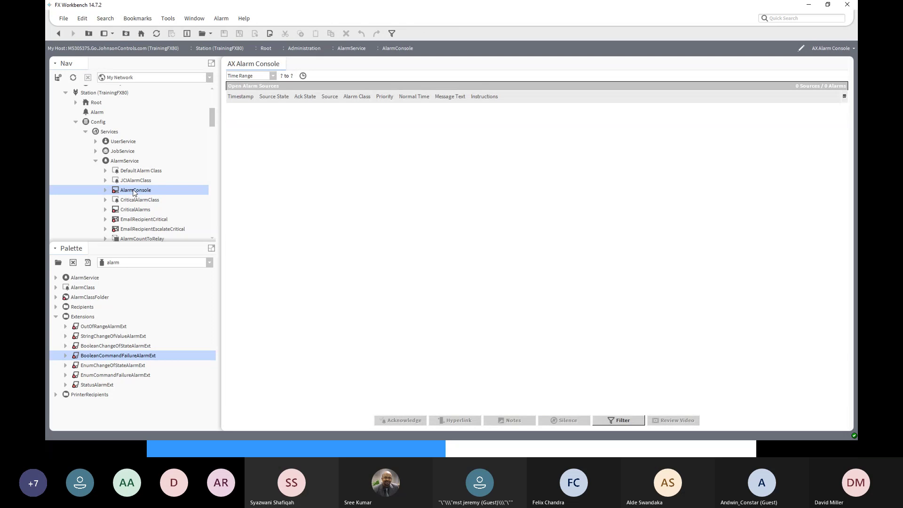
{"action": "left_click", "coordinate": [56, 37]}
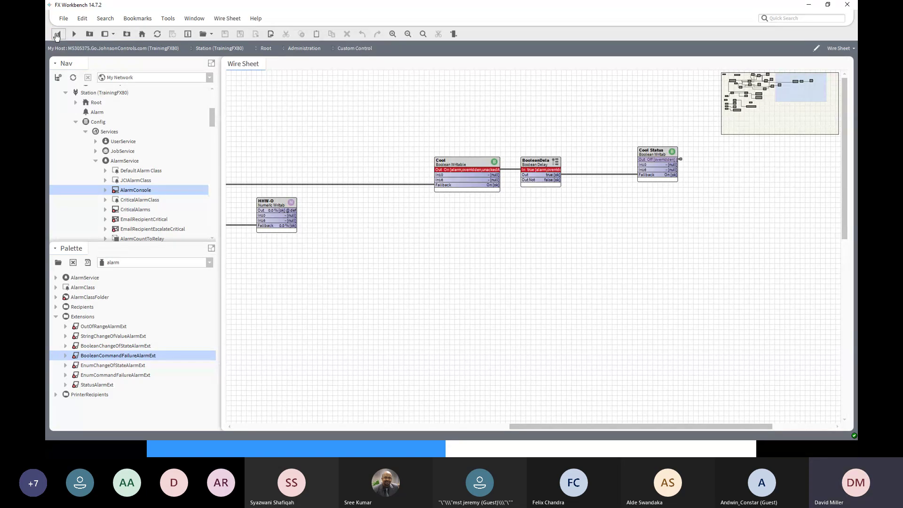
{"action": "double_click", "coordinate": [122, 190]}
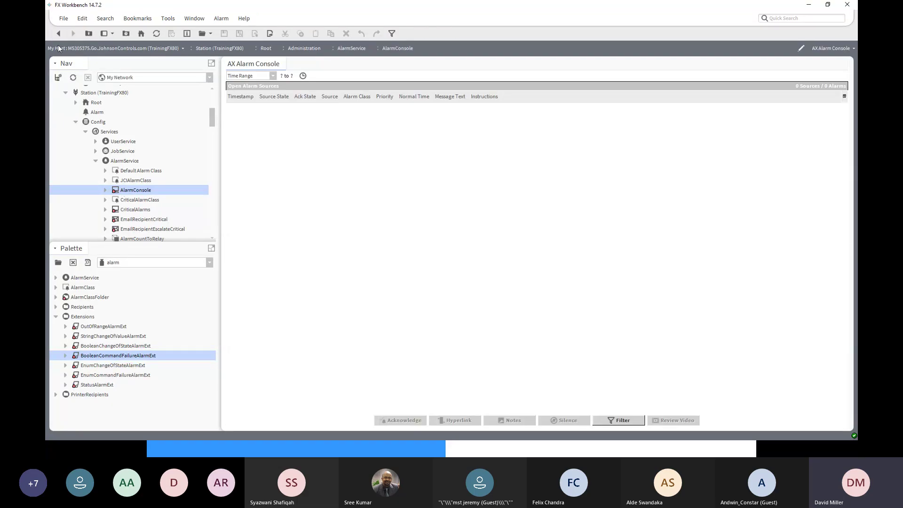
{"action": "left_click", "coordinate": [132, 210]}
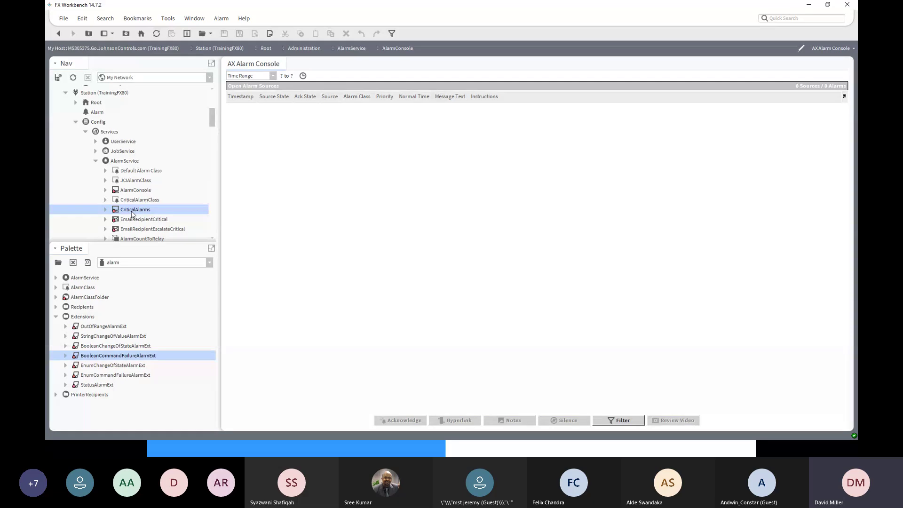
{"action": "double_click", "coordinate": [133, 213]}
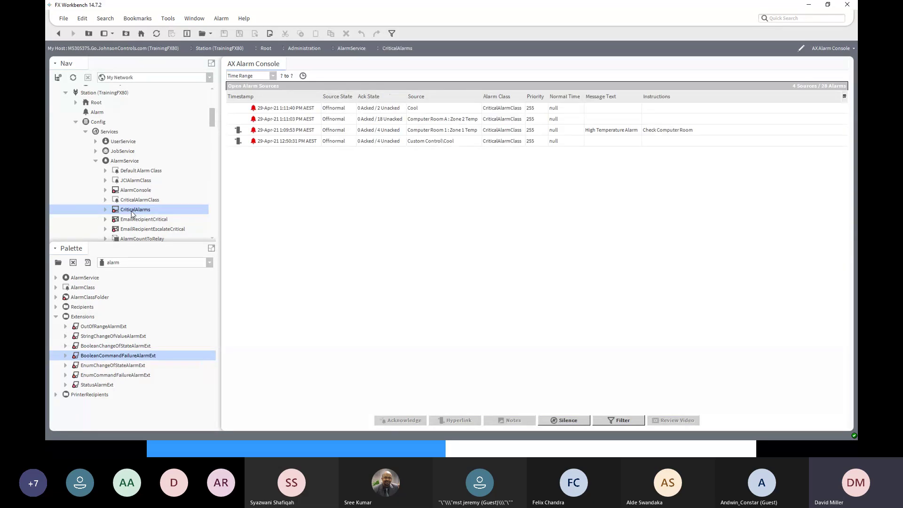
{"action": "left_click", "coordinate": [402, 109]}
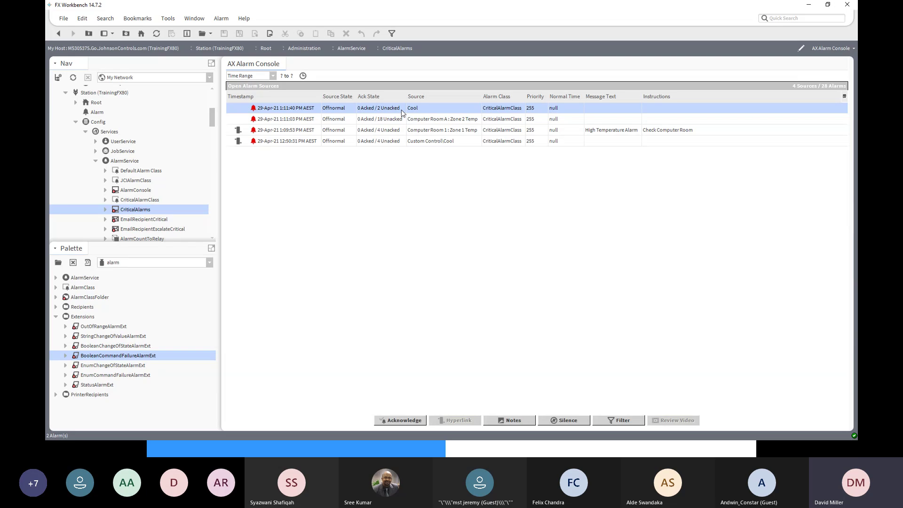
{"action": "left_click", "coordinate": [400, 420]}
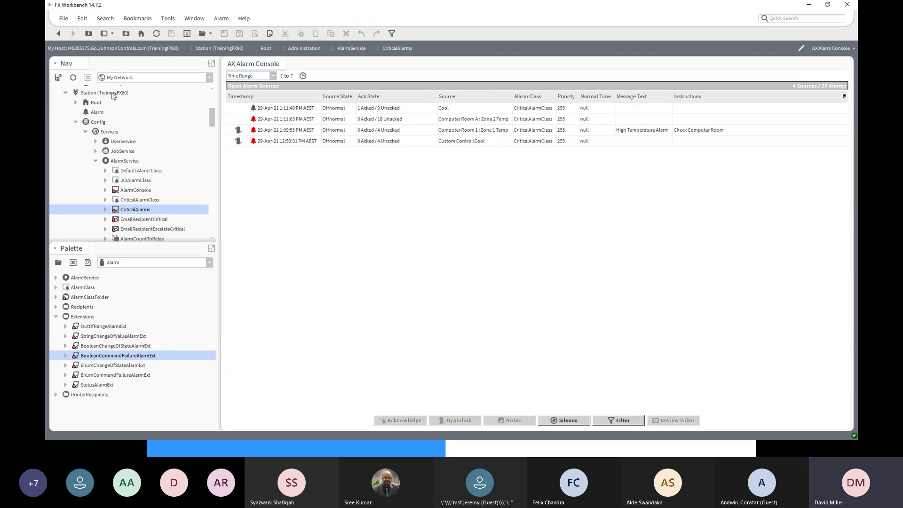
Return to the Custom Control wire sheet and override the Cool Status point to Active with a Permanent duration
{"action": "left_click", "coordinate": [59, 35]}
{"action": "left_click", "coordinate": [59, 35]}
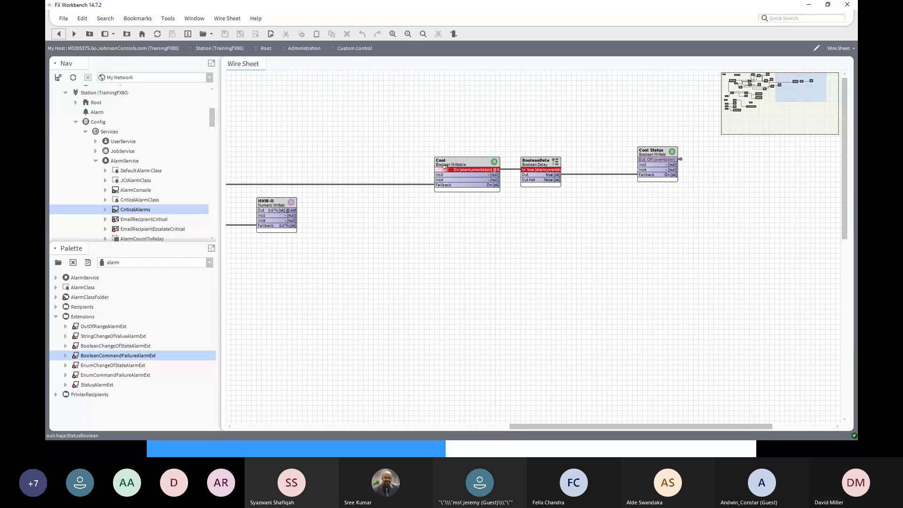
{"action": "right_click", "coordinate": [649, 153]}
{"action": "mouse_move", "coordinate": [673, 168]}
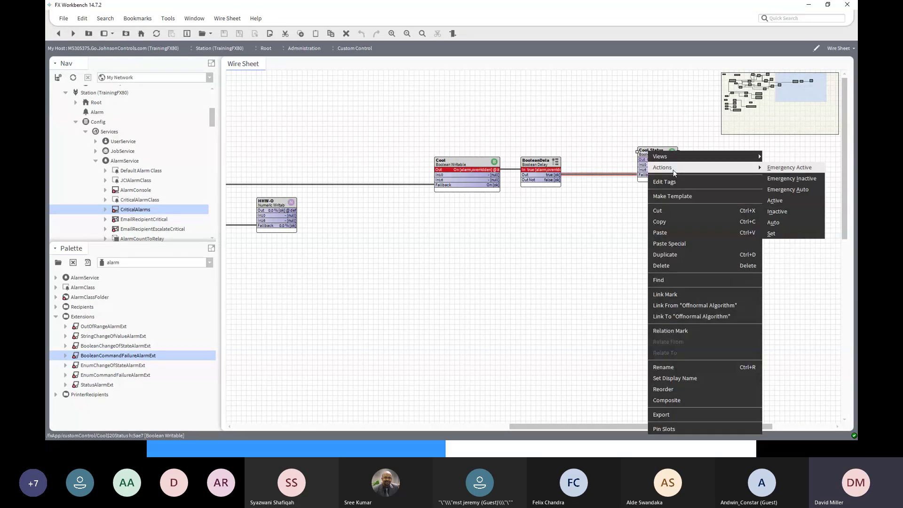
{"action": "left_click", "coordinate": [775, 202]}
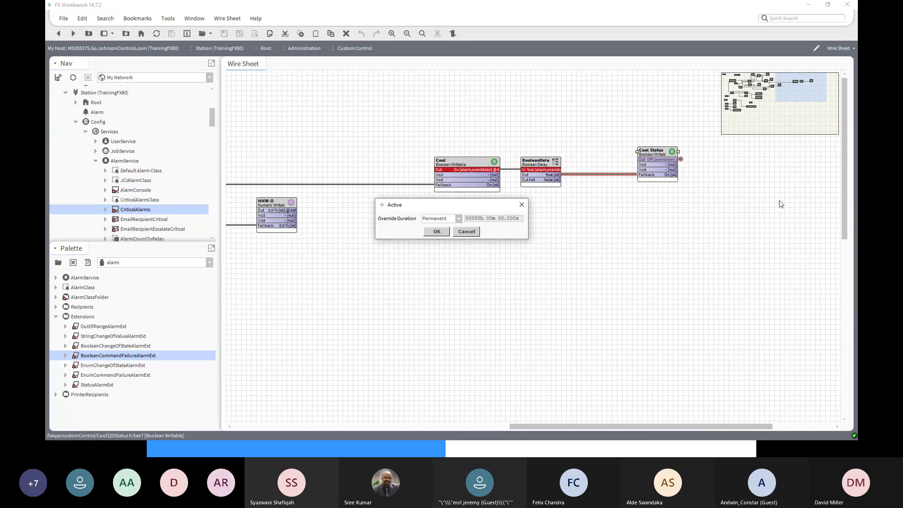
{"action": "left_click", "coordinate": [434, 232]}
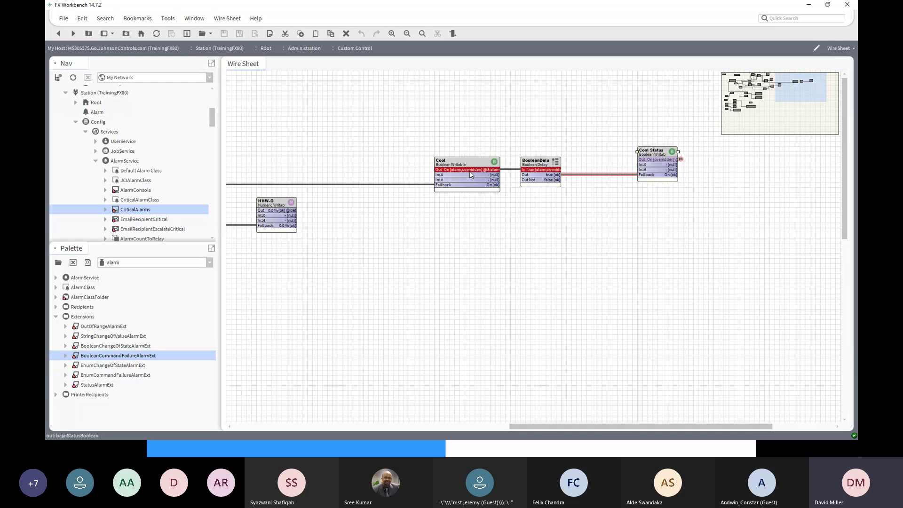
Release the override on the Cool Status point by setting it to Auto
{"action": "right_click", "coordinate": [652, 153]}
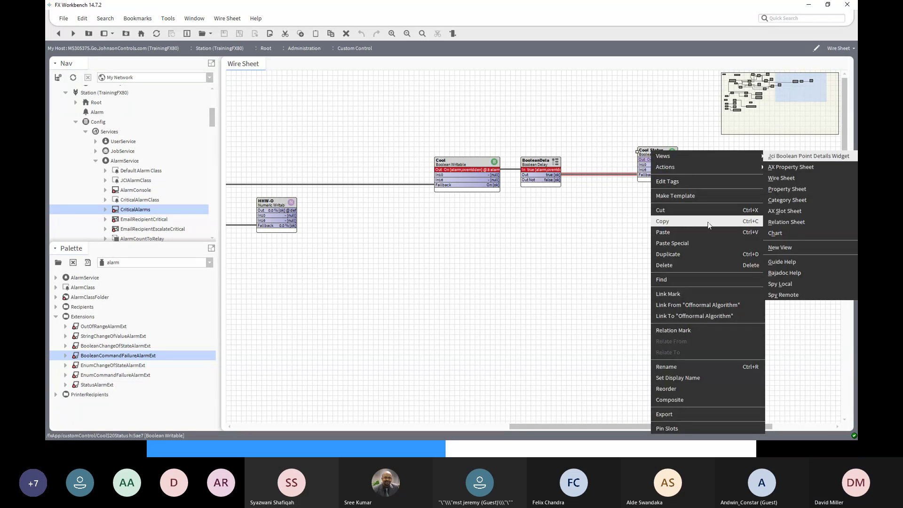
{"action": "mouse_move", "coordinate": [740, 171]}
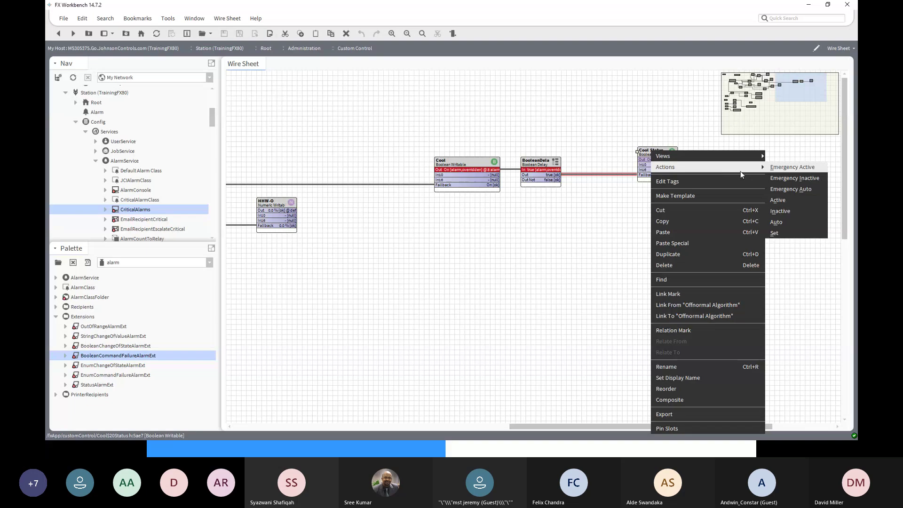
{"action": "left_click", "coordinate": [794, 224]}
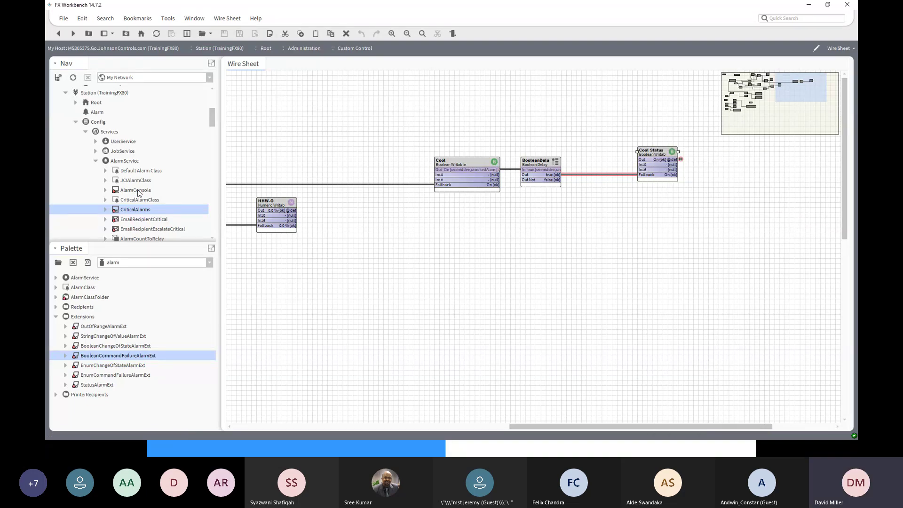
In the CriticalAlarms console, acknowledge the Cool alarm and all remaining open alarms
{"action": "double_click", "coordinate": [134, 211]}
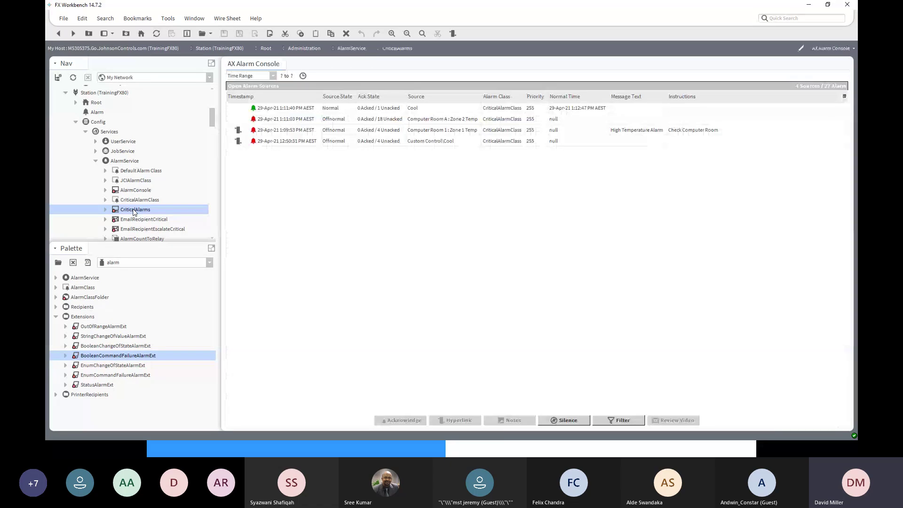
{"action": "left_click", "coordinate": [348, 111]}
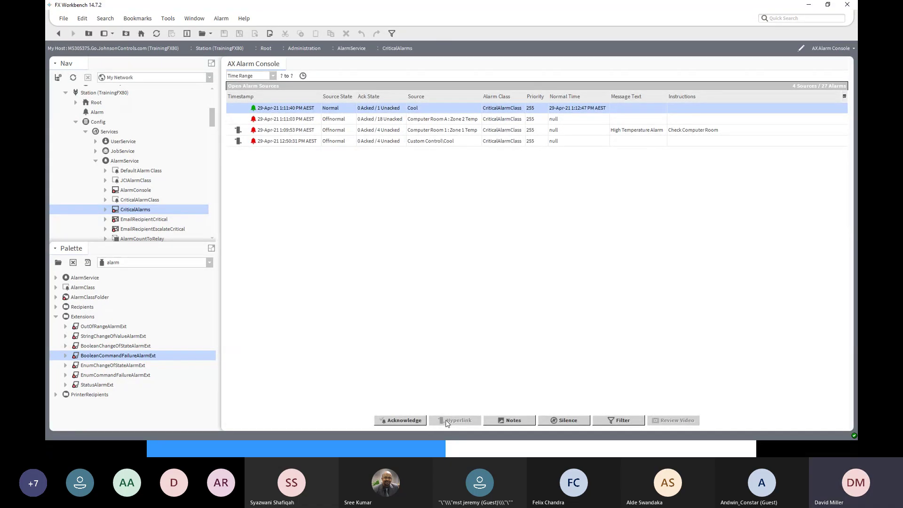
{"action": "left_click", "coordinate": [411, 423]}
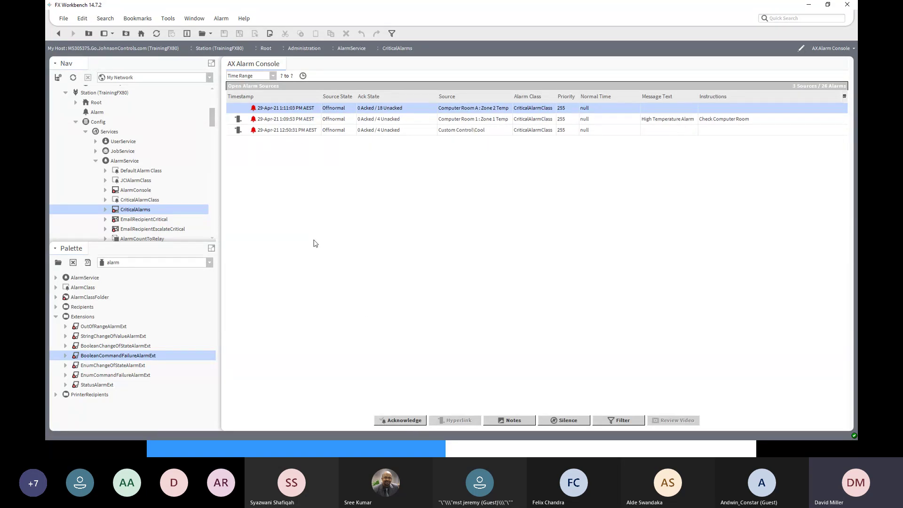
{"action": "left_click", "coordinate": [279, 133], "text": "shift"}
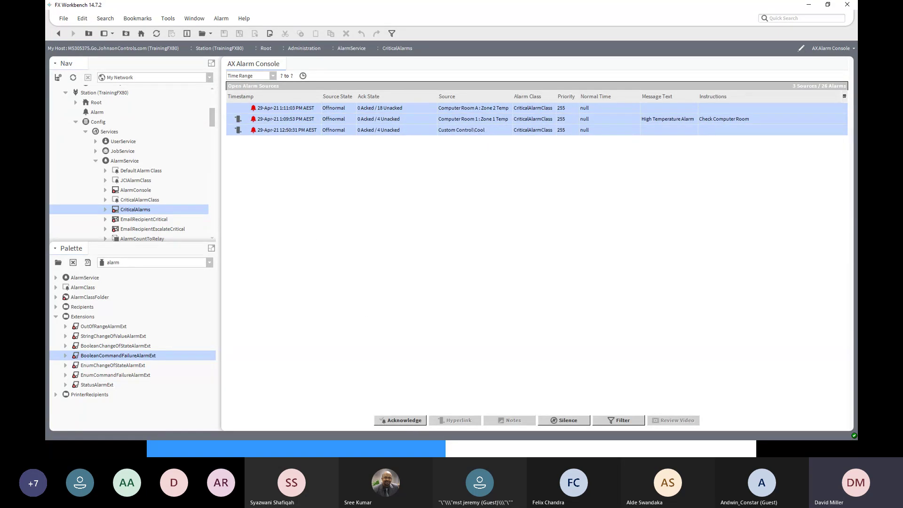
{"action": "left_click", "coordinate": [400, 420]}
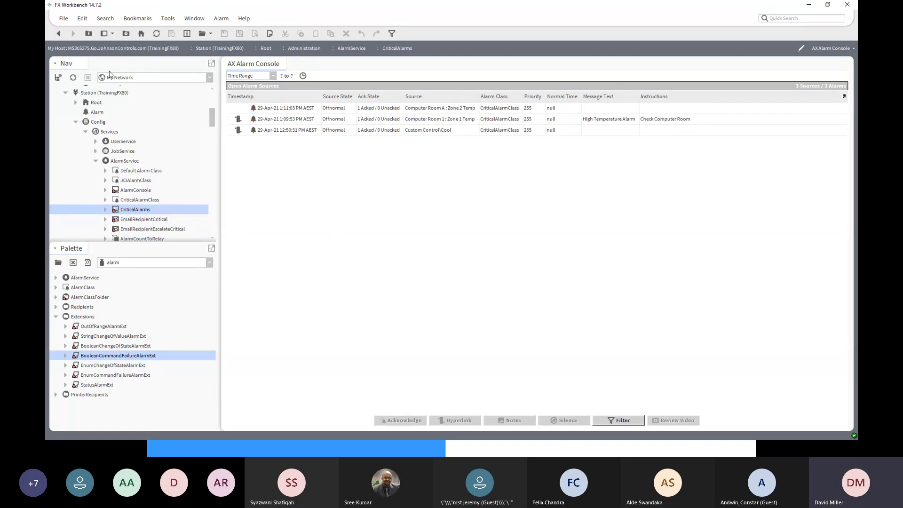
Back on the Custom Control wire sheet, override the Cool point to Inactive with a Permanent duration
{"action": "left_click", "coordinate": [62, 37]}
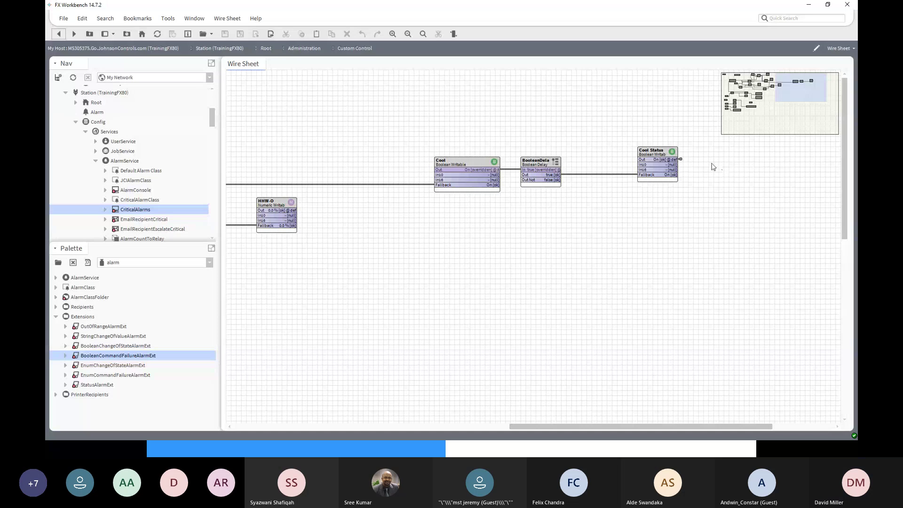
{"action": "left_click", "coordinate": [462, 162]}
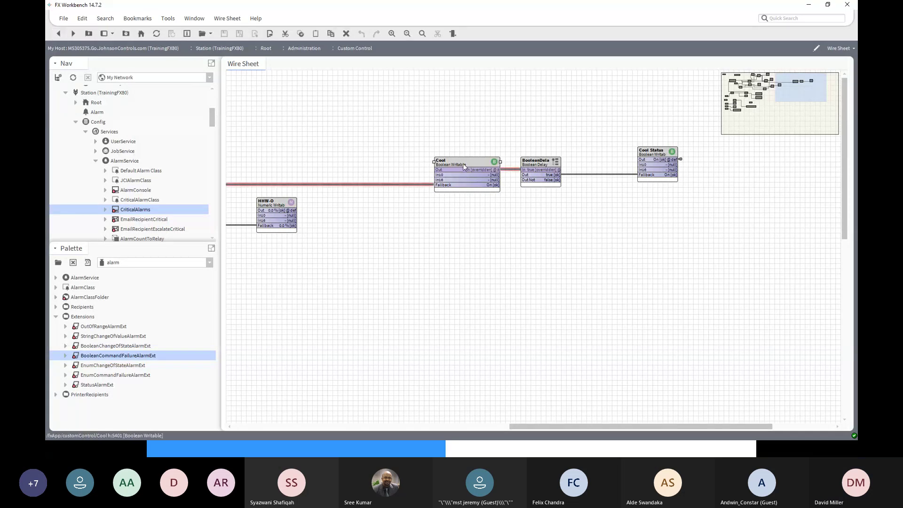
{"action": "right_click", "coordinate": [463, 163]}
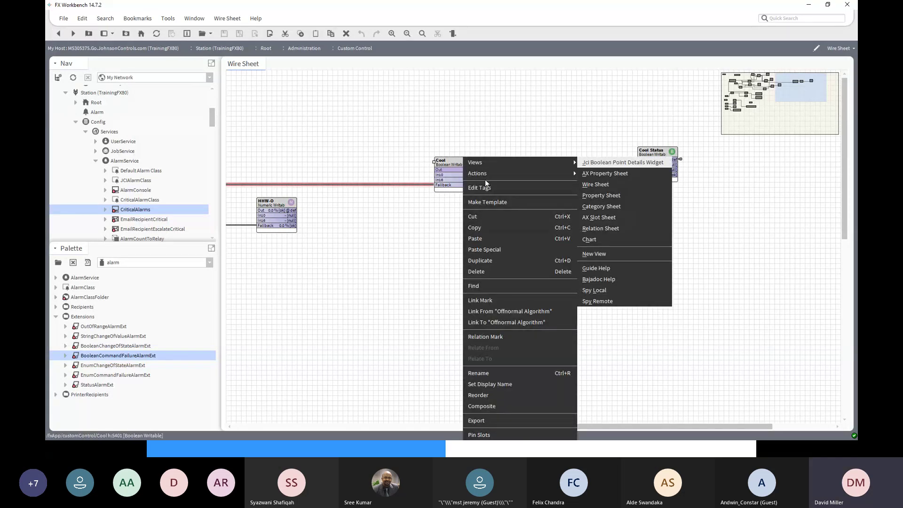
{"action": "mouse_move", "coordinate": [488, 177]}
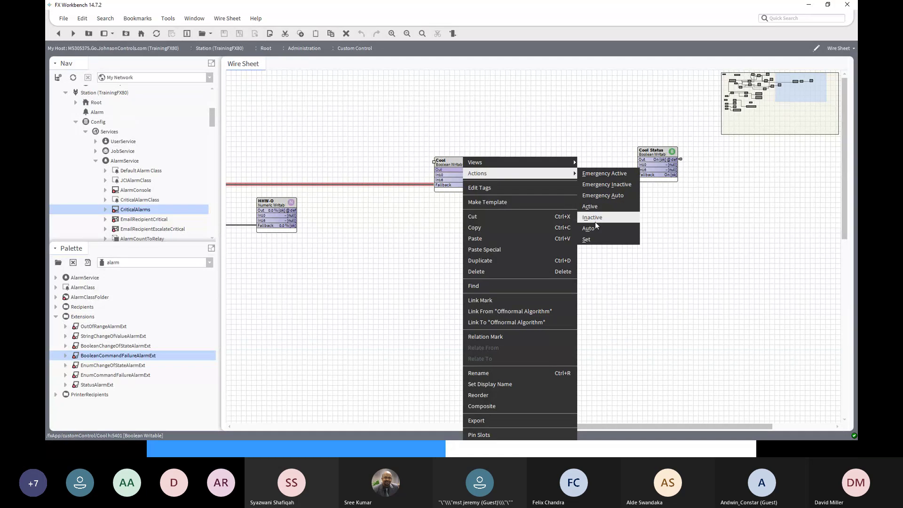
{"action": "left_click", "coordinate": [569, 119]}
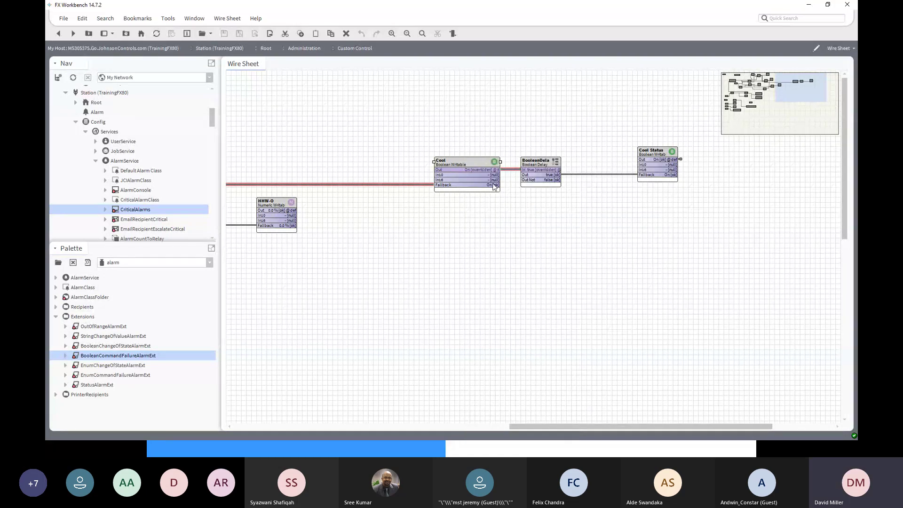
{"action": "right_click", "coordinate": [475, 162]}
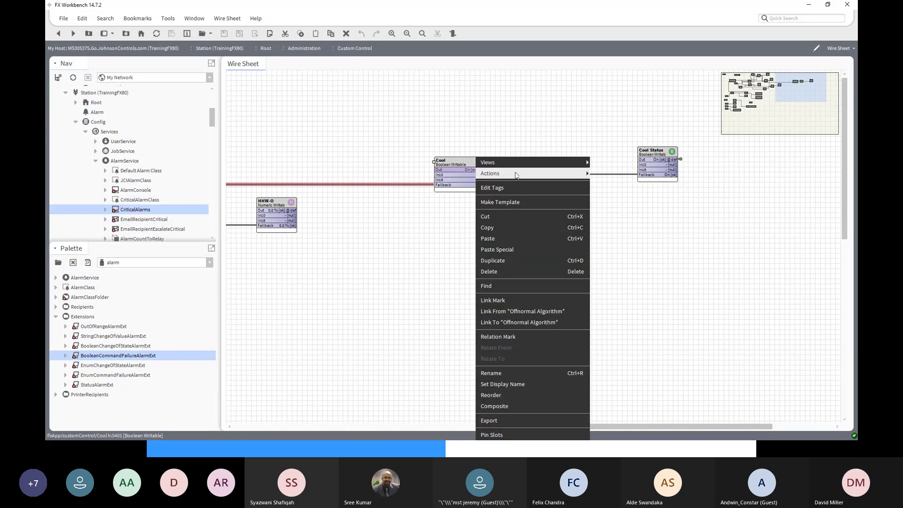
{"action": "mouse_move", "coordinate": [518, 173]}
{"action": "left_click", "coordinate": [635, 220]}
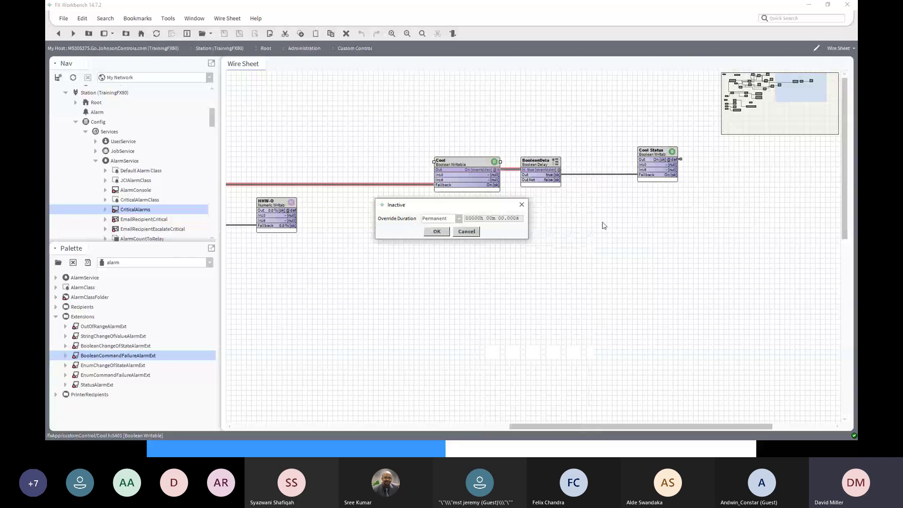
{"action": "left_click", "coordinate": [437, 231]}
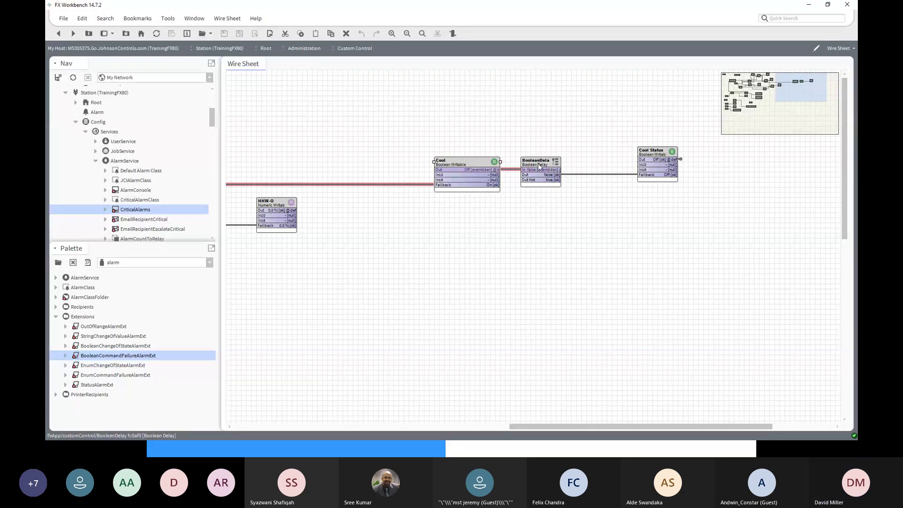
Move the BooleanDelay block slightly away from Cool, and review the BooleanCommandFailureAlarmExt settings in Cool's property sheet
{"action": "left_click_drag", "start_coordinate": [543, 163], "coordinate": [558, 163]}
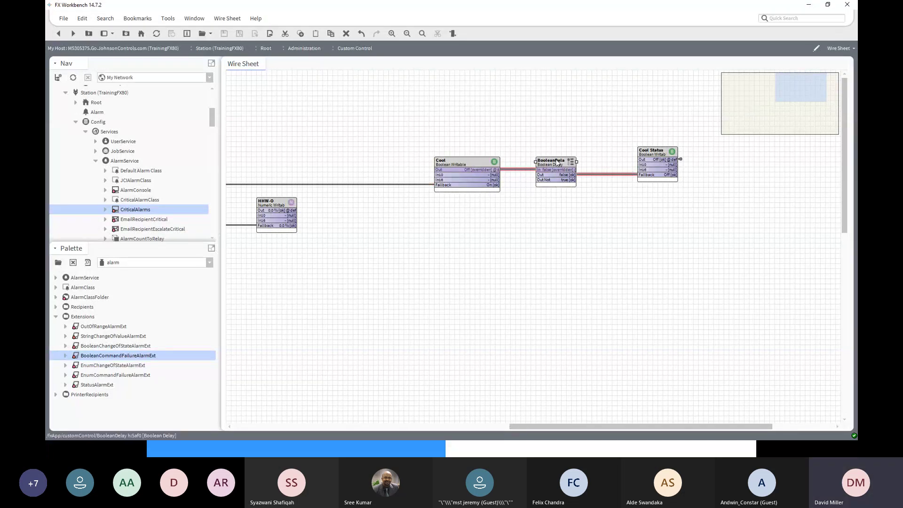
{"action": "double_click", "coordinate": [472, 162]}
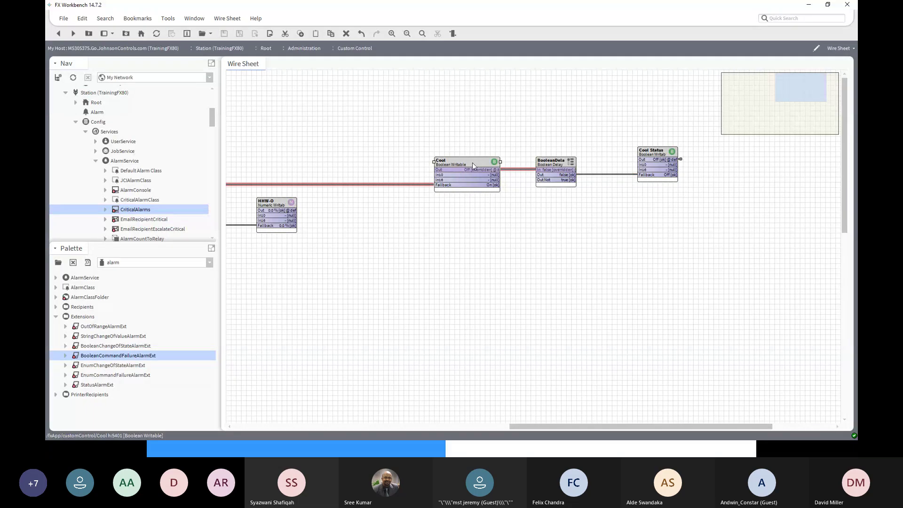
{"action": "scroll", "coordinate": [459, 161], "scroll_direction": "up", "scroll_amount": 3}
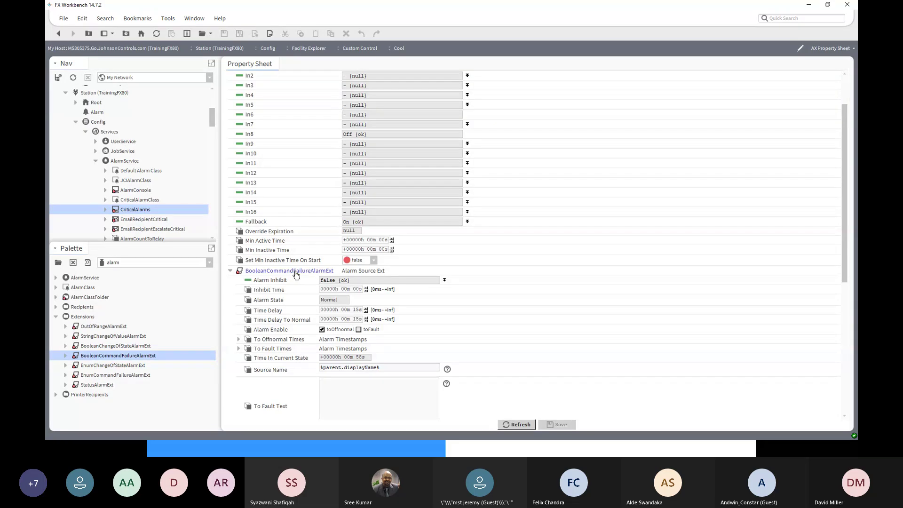
{"action": "left_click", "coordinate": [58, 34]}
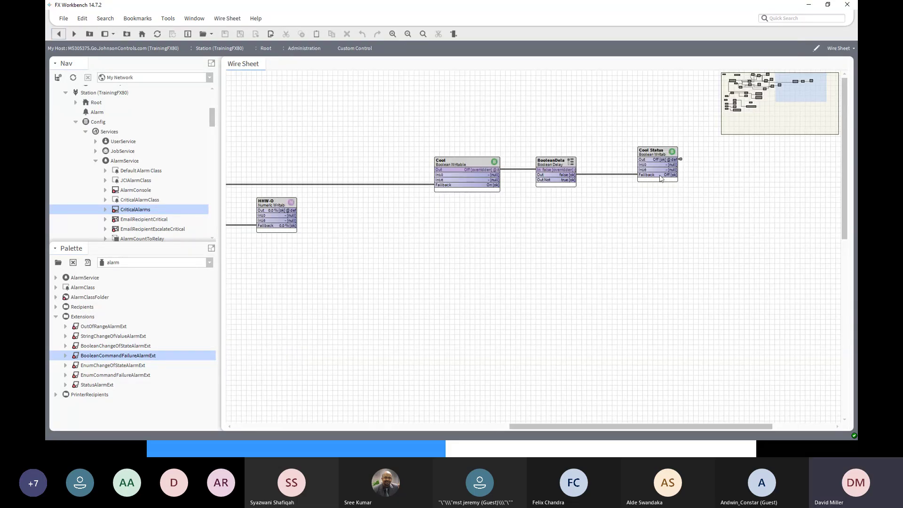
Follow the Cool Status Out link to its linked component, inspect the Feedback Value, and return to the wire sheet
{"action": "left_click", "coordinate": [663, 153]}
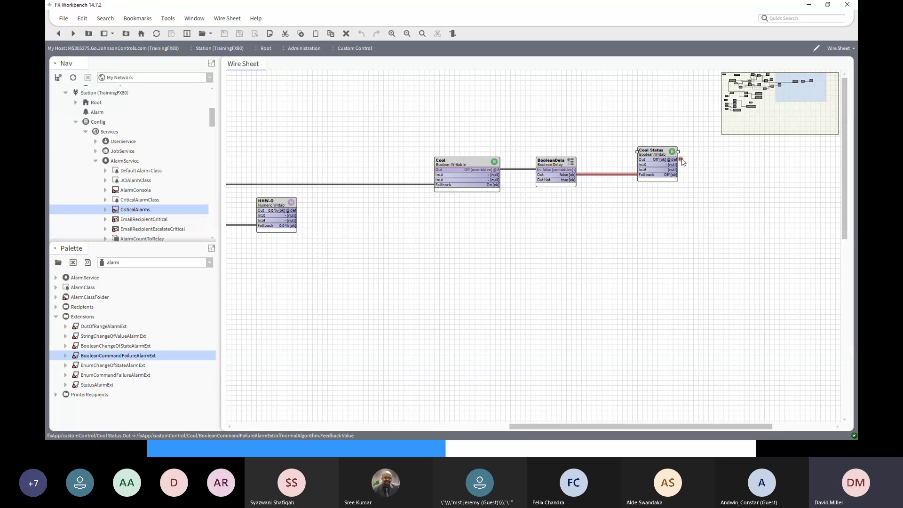
{"action": "left_click", "coordinate": [683, 162]}
{"action": "right_click", "coordinate": [682, 161]}
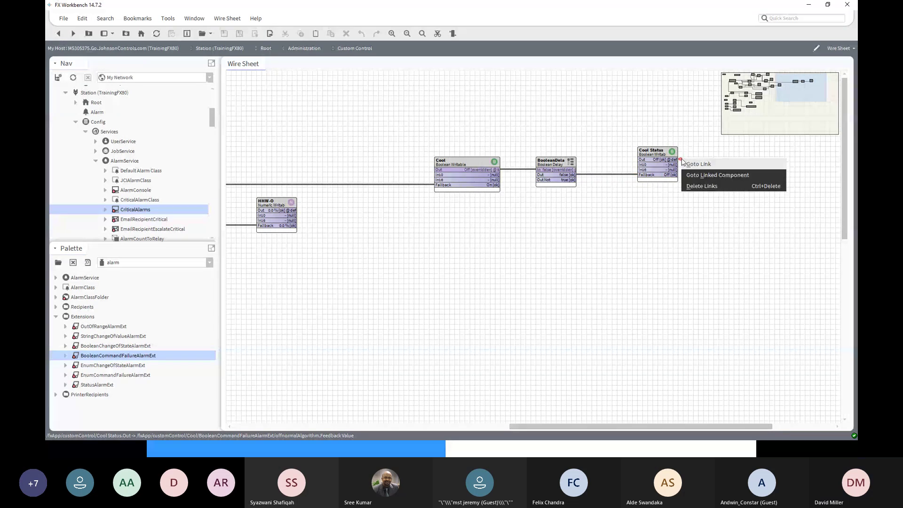
{"action": "left_click", "coordinate": [702, 175]}
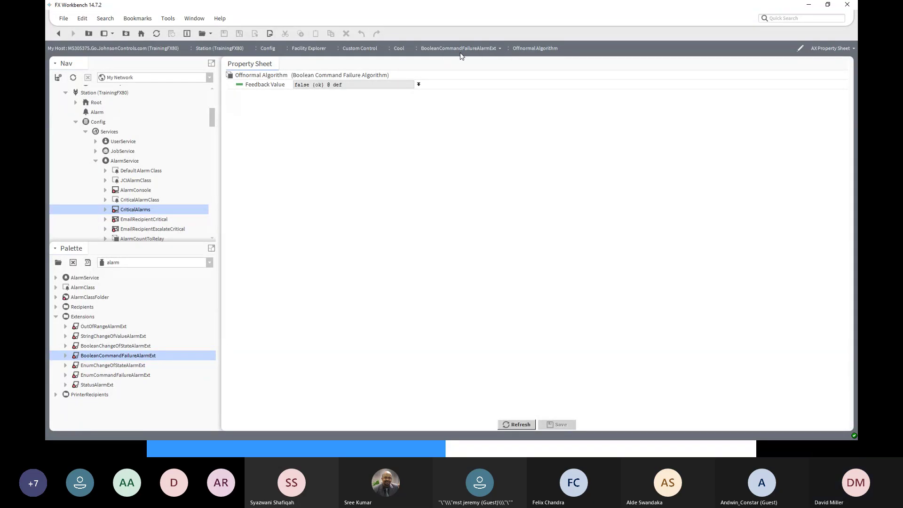
{"action": "left_click", "coordinate": [61, 35]}
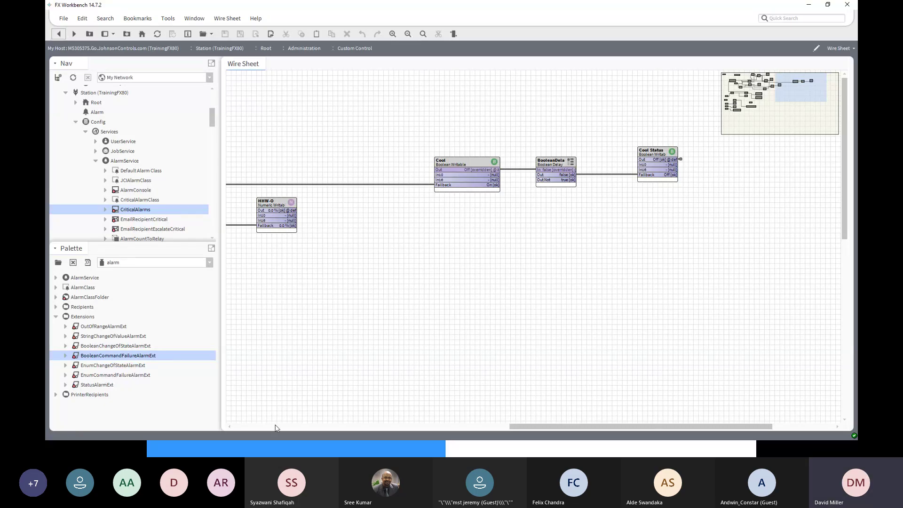
Release the override on the Cool point by returning it to Auto
{"action": "scroll", "coordinate": [276, 428], "scroll_direction": "left", "scroll_amount": 3}
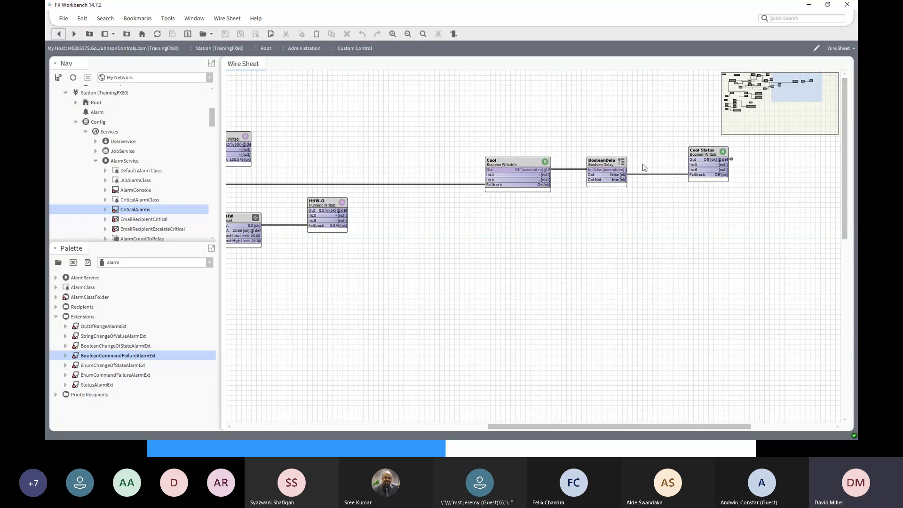
{"action": "right_click", "coordinate": [524, 160]}
{"action": "mouse_move", "coordinate": [538, 173]}
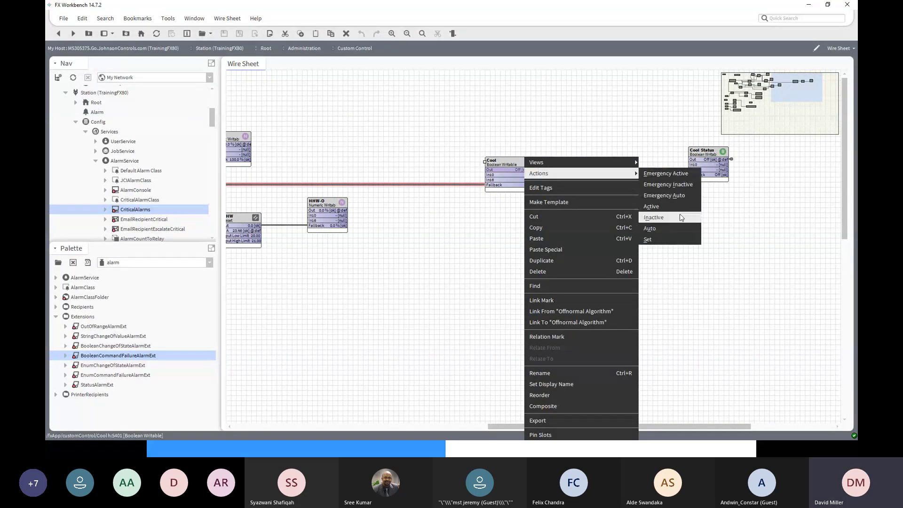
{"action": "left_click", "coordinate": [668, 229]}
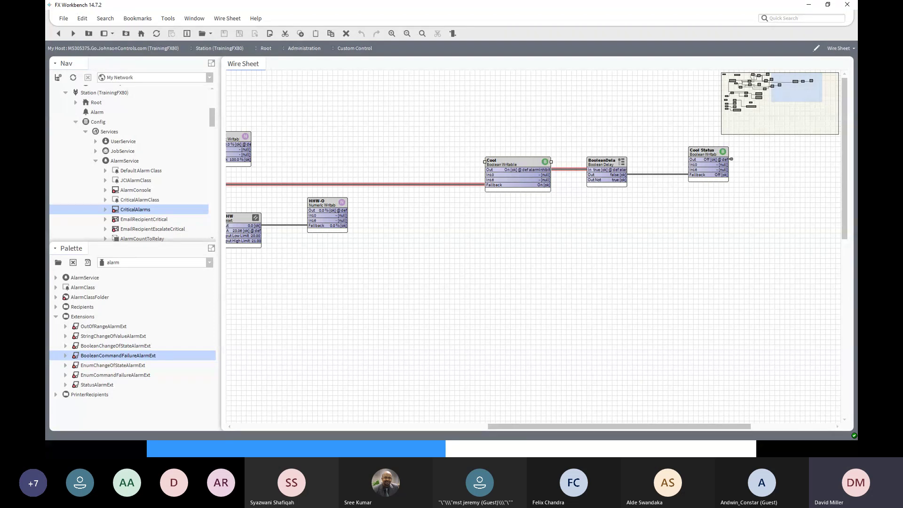
Duplicate the EnumWritable point, name the copy "Off On Auto", and place it in the empty area below BooleanToStatusBoolean
{"action": "scroll", "coordinate": [245, 426], "scroll_direction": "left", "scroll_amount": 3}
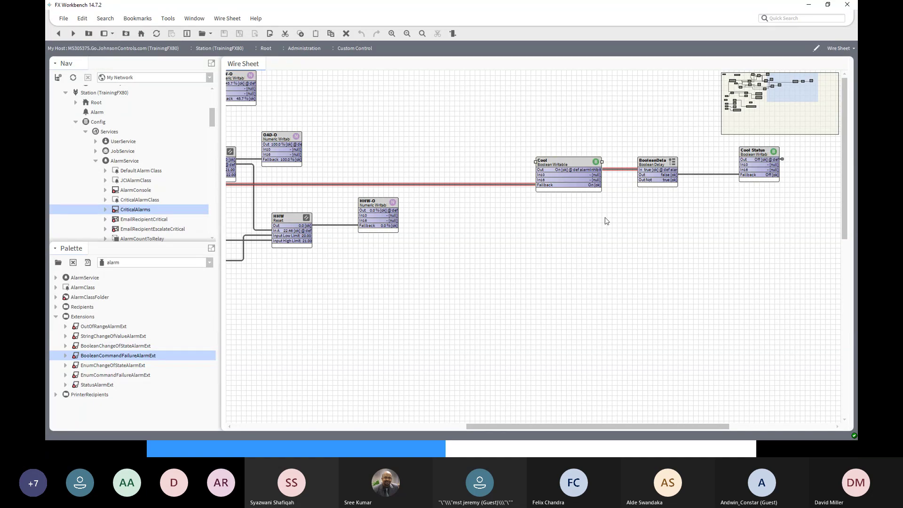
{"action": "left_click_drag", "start_coordinate": [513, 426], "coordinate": [298, 424]}
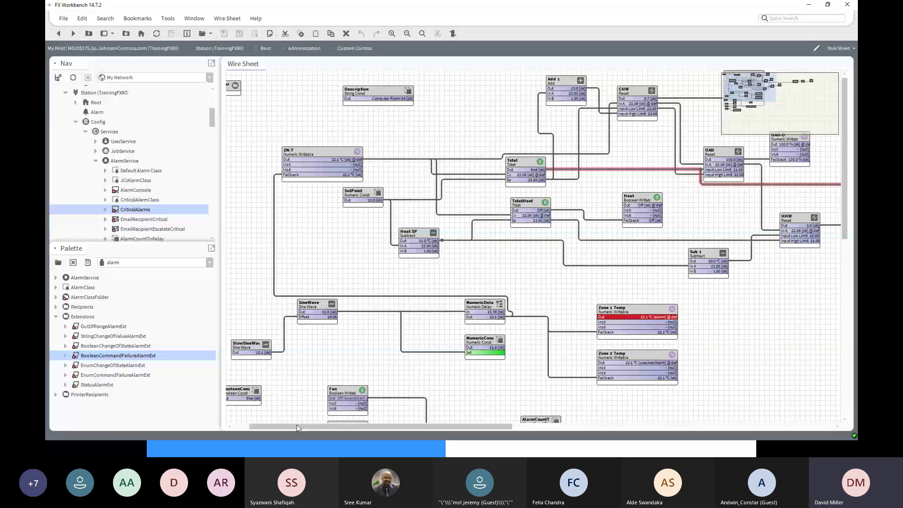
{"action": "scroll", "coordinate": [696, 328], "scroll_direction": "down", "scroll_amount": 5}
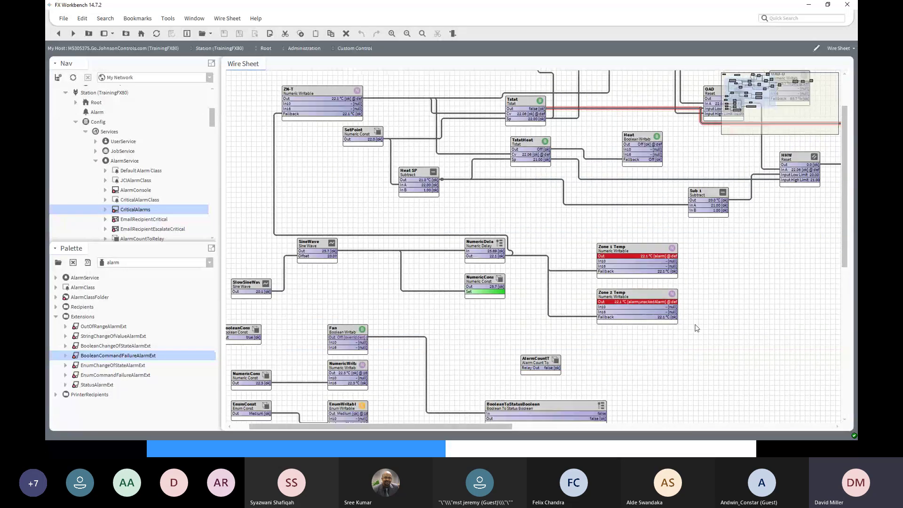
{"action": "scroll", "coordinate": [697, 327], "scroll_direction": "down", "scroll_amount": 3}
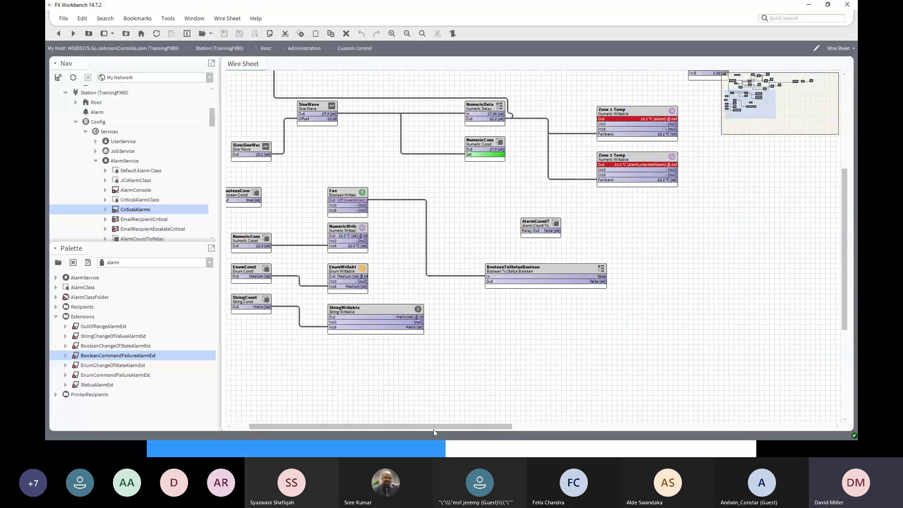
{"action": "left_click_drag", "start_coordinate": [308, 425], "coordinate": [292, 425]}
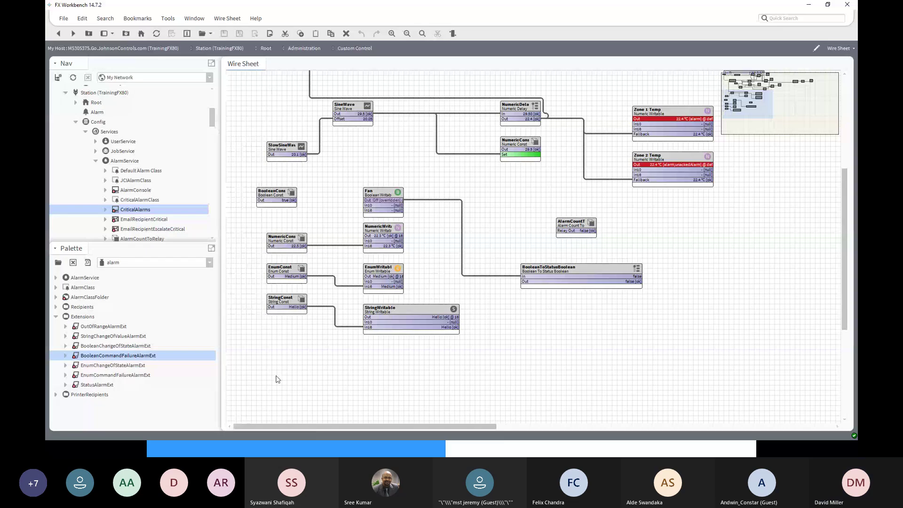
{"action": "left_click", "coordinate": [370, 269]}
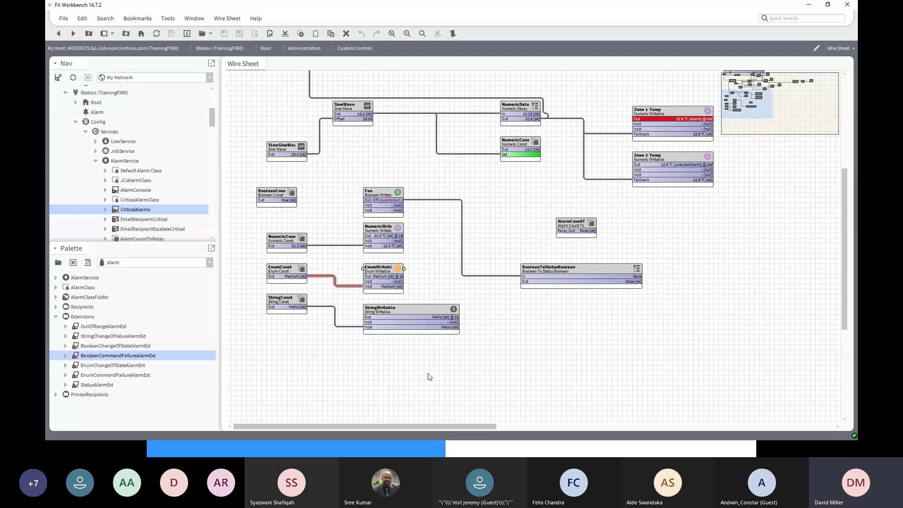
{"action": "right_click", "coordinate": [382, 273]}
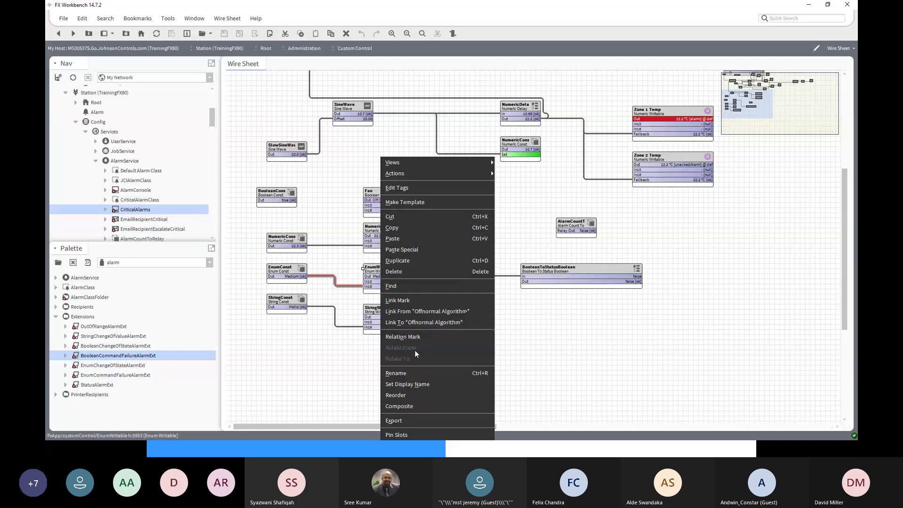
{"action": "left_click", "coordinate": [415, 262]}
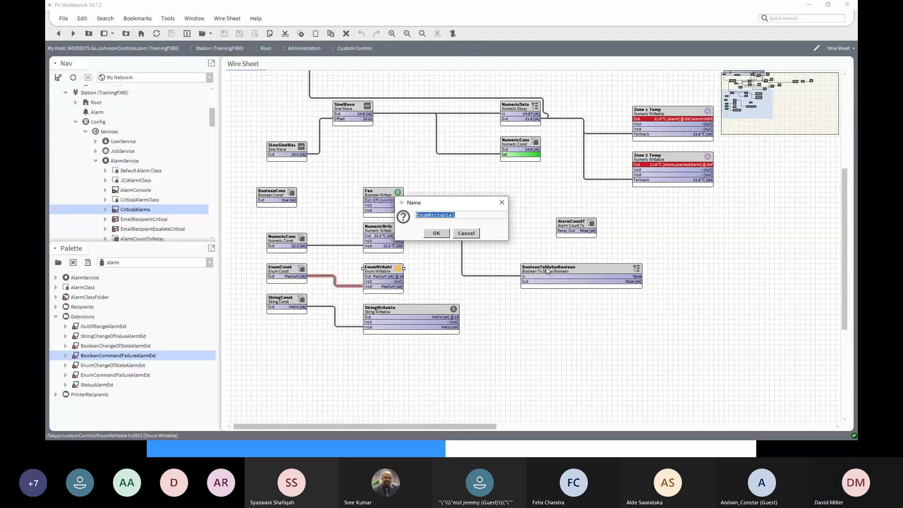
{"action": "type", "text": "0"}
{"action": "type", "text": "ff Auto"}
{"action": "left_click", "coordinate": [429, 221]}
{"action": "type", "text": "On"}
{"action": "left_click", "coordinate": [436, 233]}
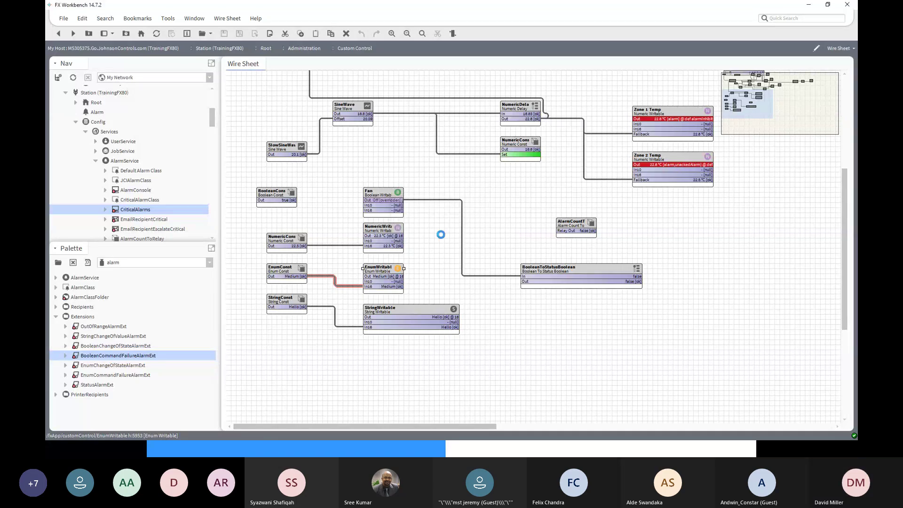
{"action": "left_click_drag", "start_coordinate": [399, 284], "coordinate": [704, 335]}
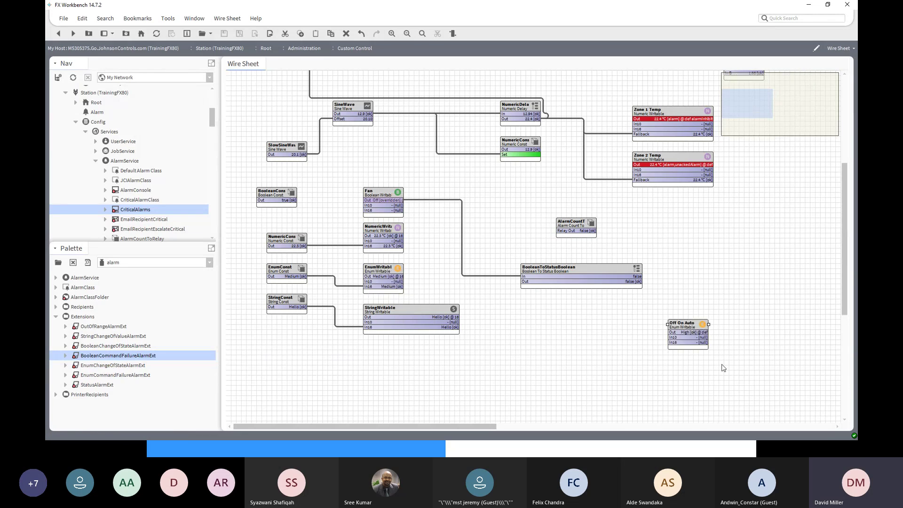
In the range facet of the Off On Auto point, change the tag for ordinal 1 to On
{"action": "double_click", "coordinate": [687, 325]}
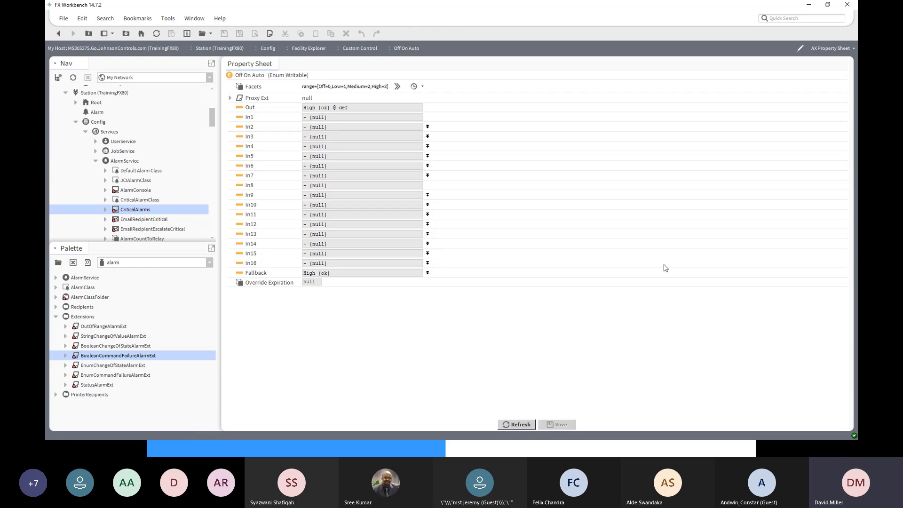
{"action": "left_click", "coordinate": [396, 87]}
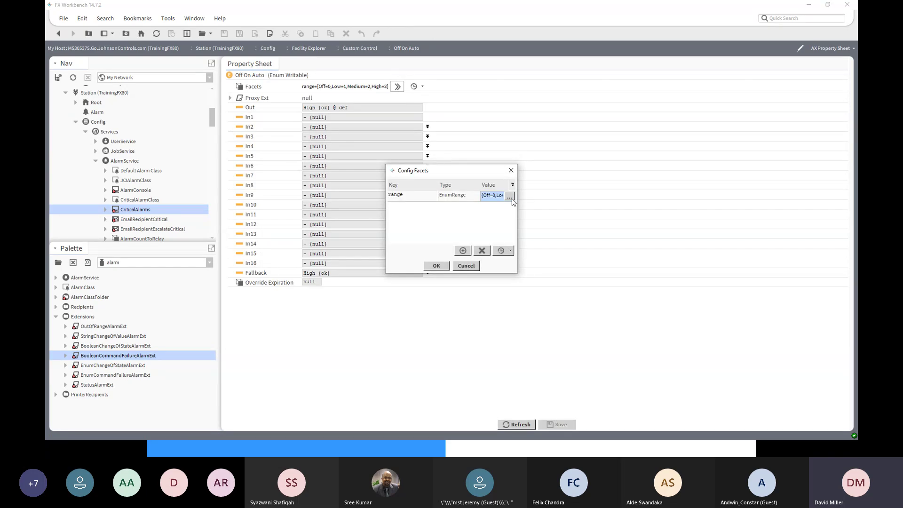
{"action": "left_click", "coordinate": [510, 196]}
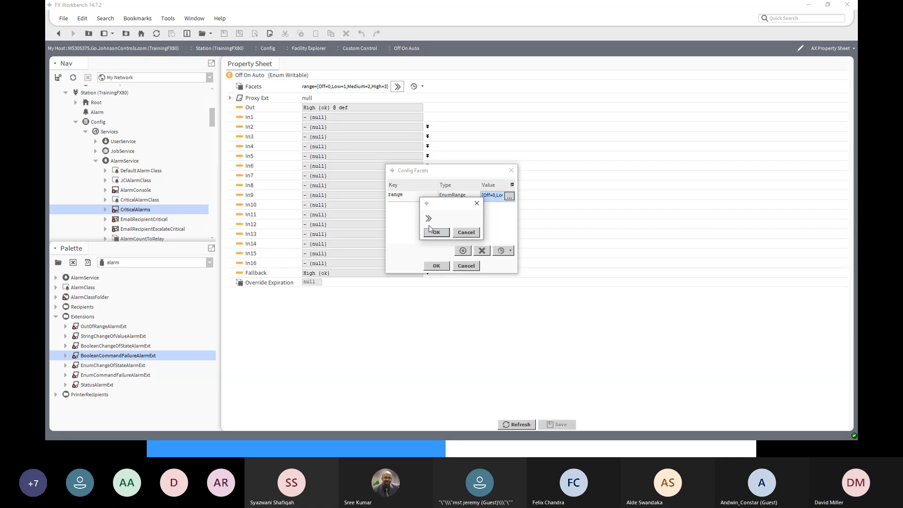
{"action": "left_click", "coordinate": [428, 219]}
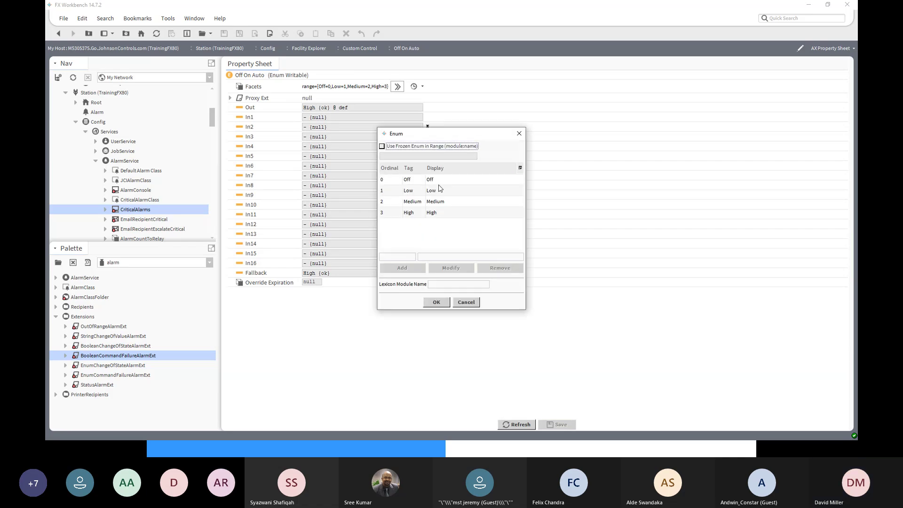
{"action": "left_click", "coordinate": [409, 193]}
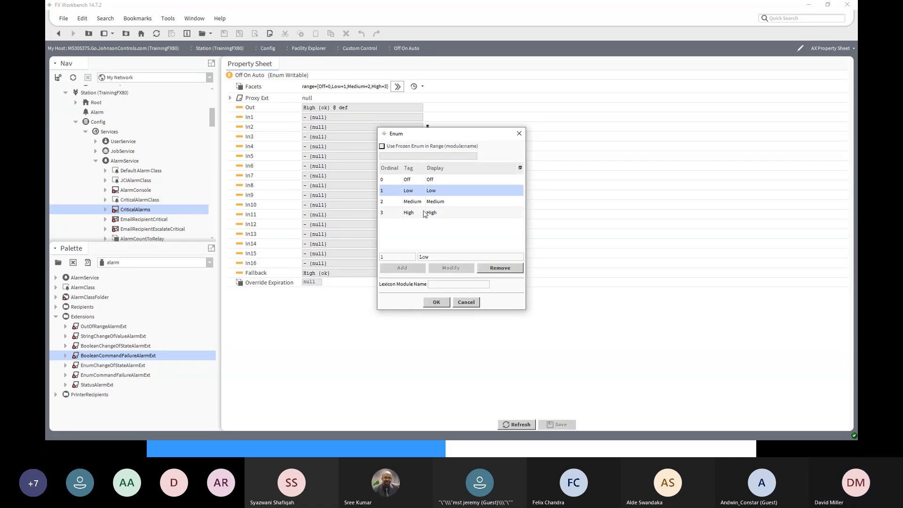
{"action": "left_click_drag", "start_coordinate": [441, 260], "coordinate": [415, 258]}
{"action": "type", "text": "On"}
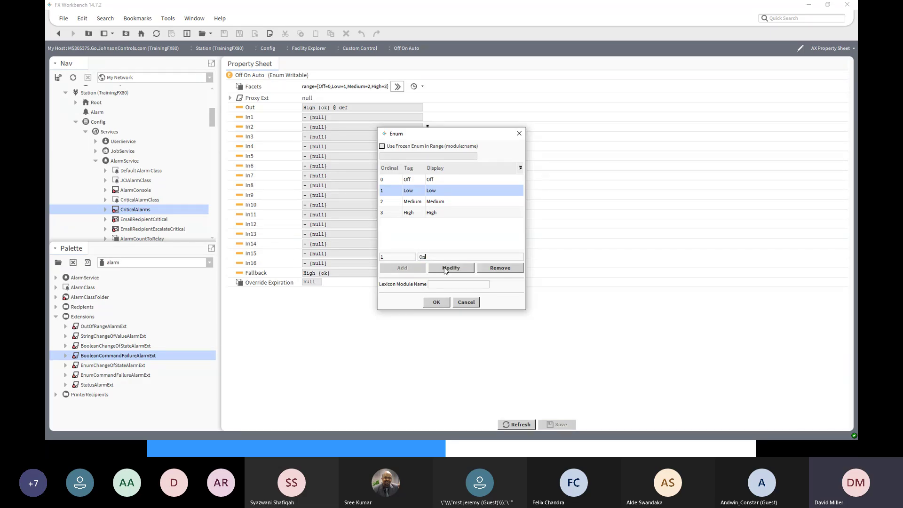
{"action": "left_click", "coordinate": [447, 268]}
Change the tag for ordinal 2 in the enum range to Auto
{"action": "left_click", "coordinate": [404, 202]}
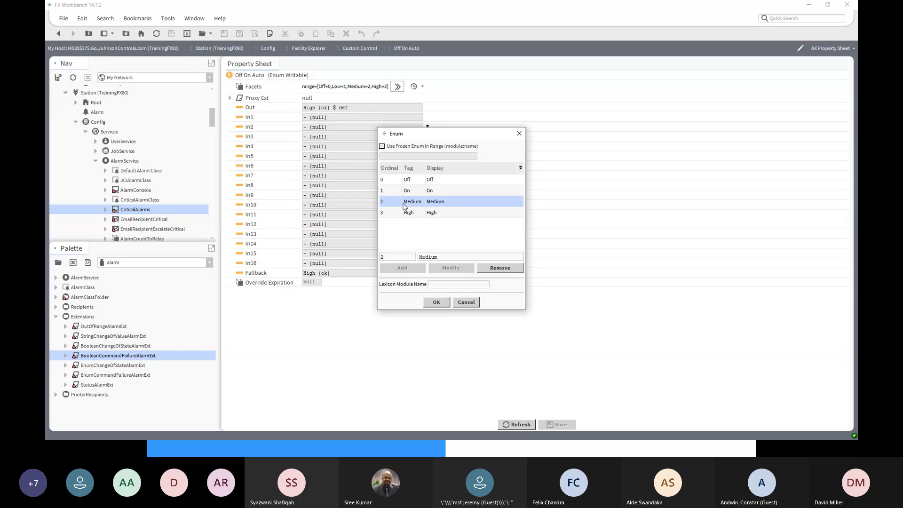
{"action": "double_click", "coordinate": [396, 258]}
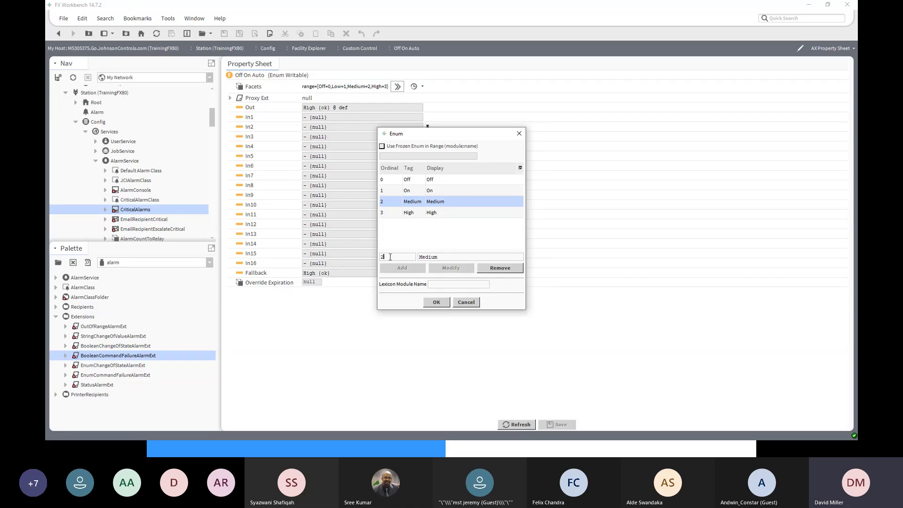
{"action": "double_click", "coordinate": [432, 255]}
{"action": "type", "text": "Auto"}
{"action": "left_click", "coordinate": [454, 269]}
Remove ordinal 3, High, from the enum range, accept the facet changes and save the point
{"action": "left_click", "coordinate": [399, 215]}
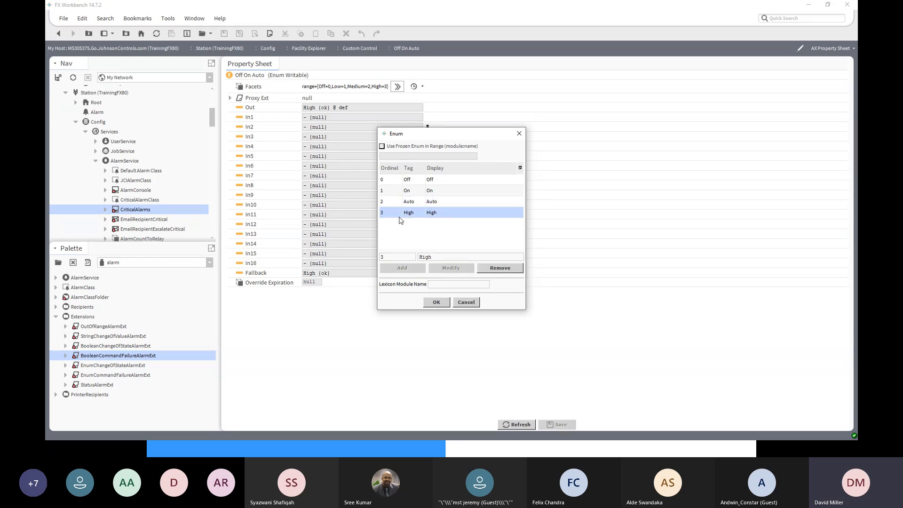
{"action": "left_click", "coordinate": [493, 271]}
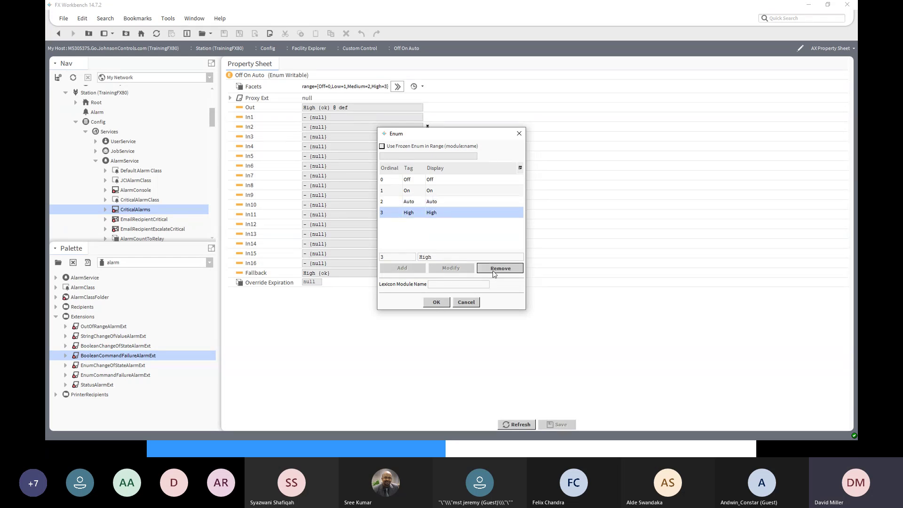
{"action": "left_click", "coordinate": [436, 302]}
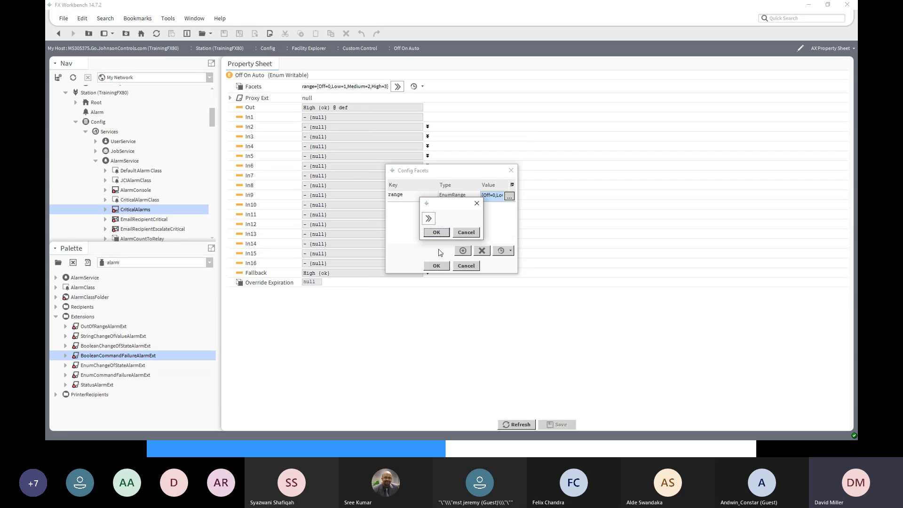
{"action": "left_click", "coordinate": [437, 232]}
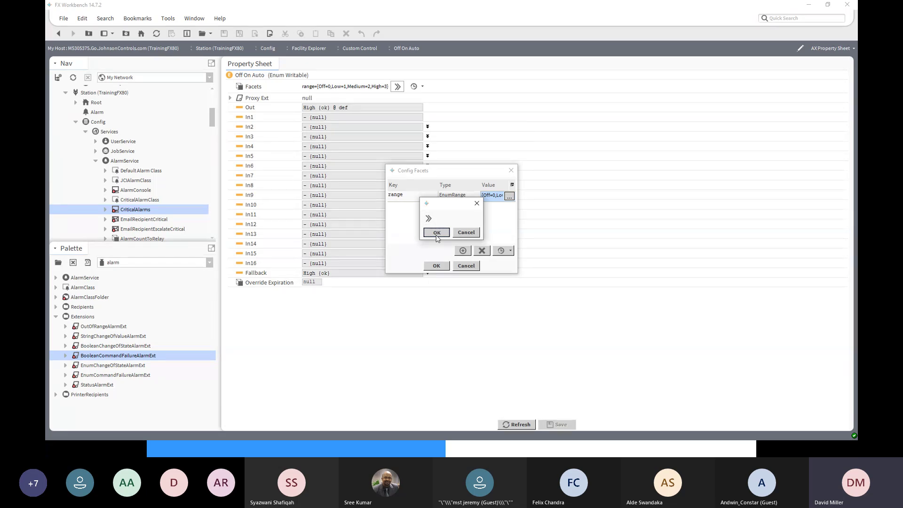
{"action": "left_click", "coordinate": [436, 267]}
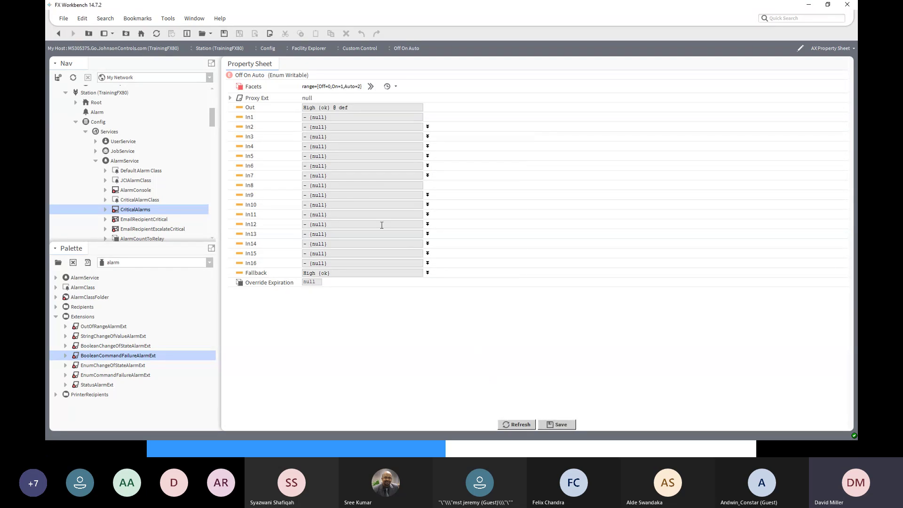
{"action": "left_click", "coordinate": [555, 425]}
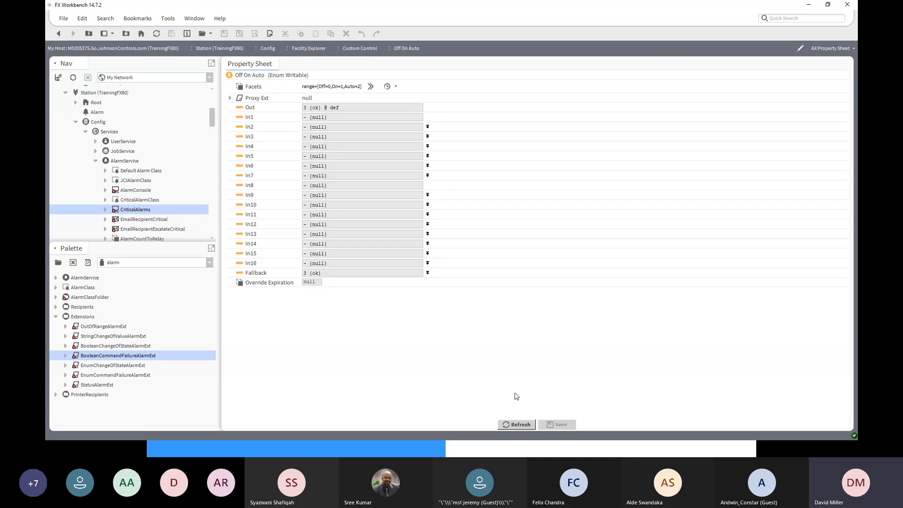
Use the Set action on the Off On Auto point to set its fallback value to Off
{"action": "right_click", "coordinate": [244, 76]}
{"action": "mouse_move", "coordinate": [264, 93]}
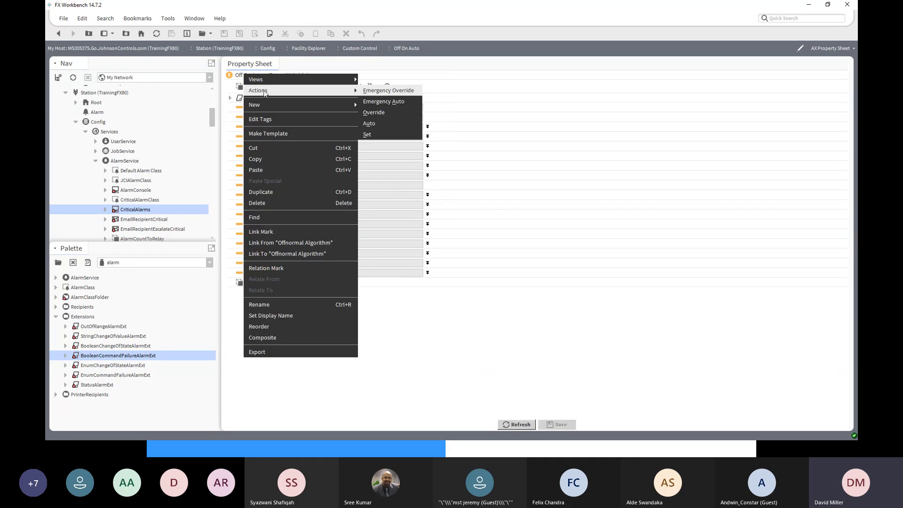
{"action": "left_click", "coordinate": [383, 133]}
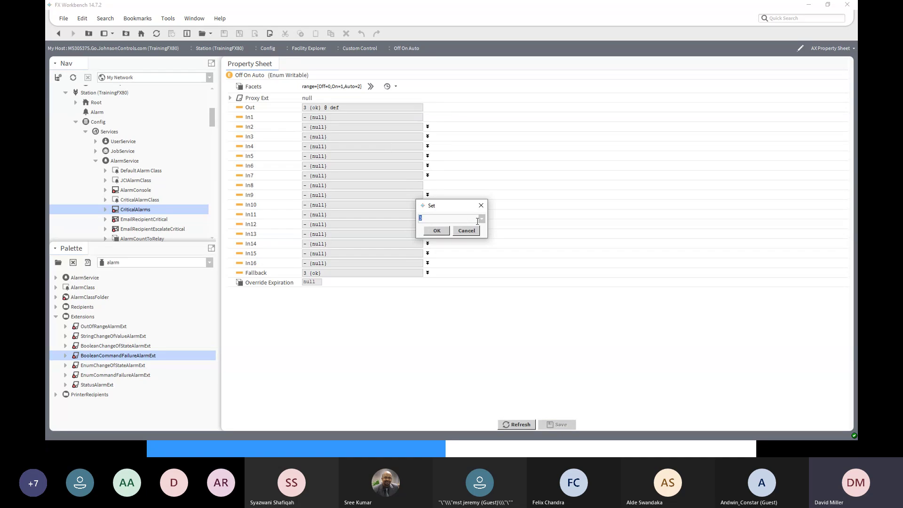
{"action": "left_click", "coordinate": [478, 219]}
{"action": "left_click", "coordinate": [461, 232]}
{"action": "left_click", "coordinate": [436, 231]}
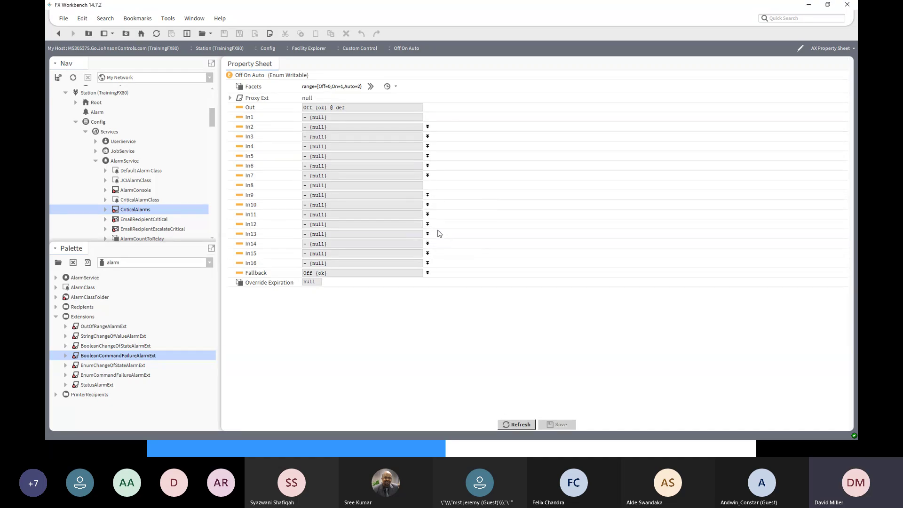
Check which values the Set action offers for the Off On Auto point, and close it without changing anything
{"action": "right_click", "coordinate": [238, 78]}
{"action": "mouse_move", "coordinate": [261, 92]}
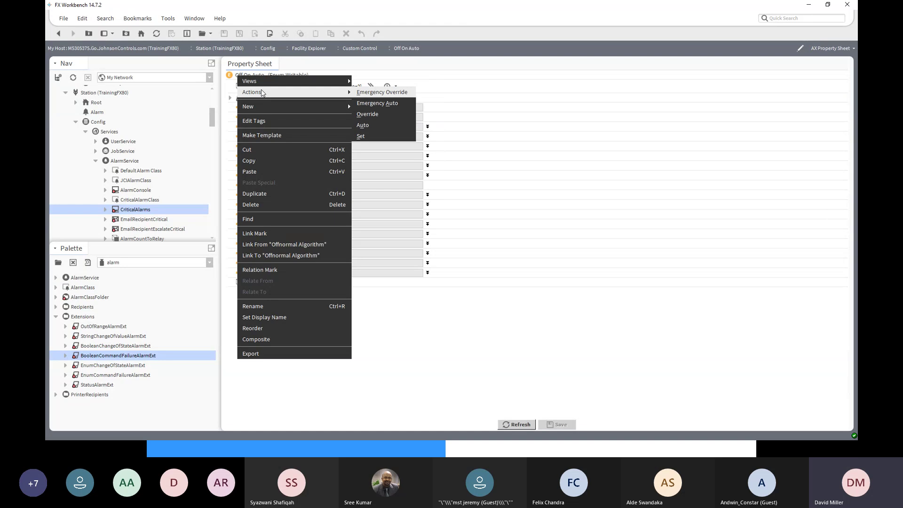
{"action": "left_click", "coordinate": [375, 137]}
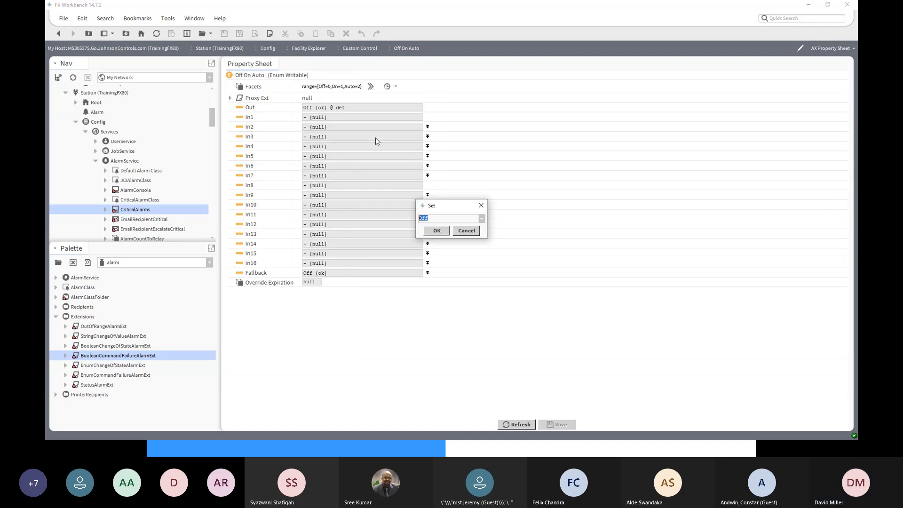
{"action": "left_click", "coordinate": [482, 218]}
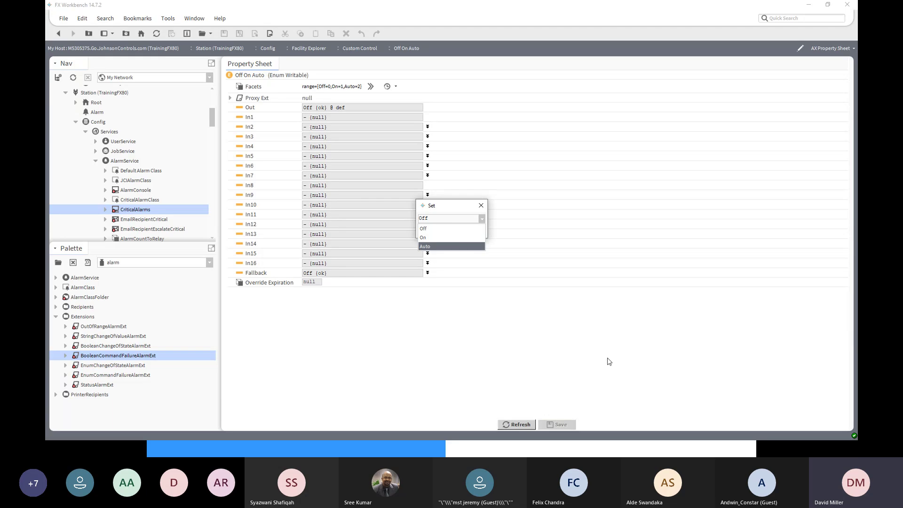
{"action": "left_click", "coordinate": [481, 205]}
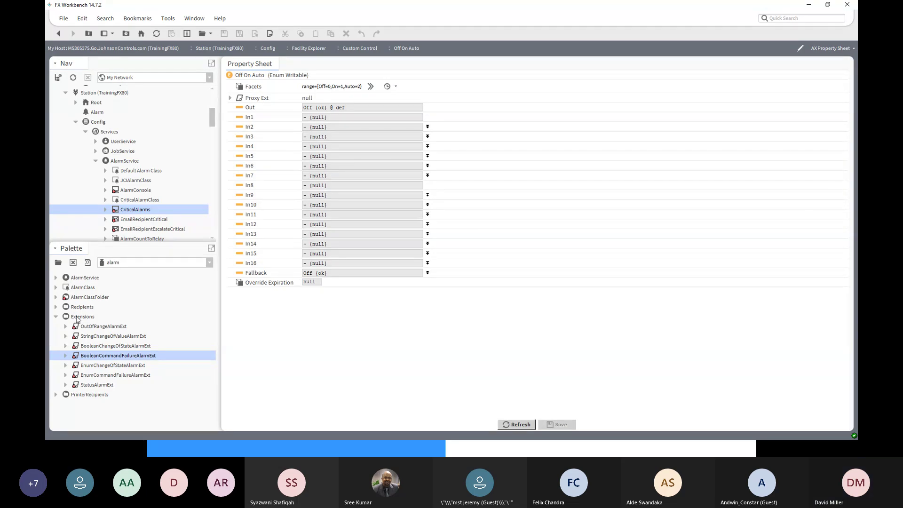
Add an EnumChangeOfStateAlarmExt from the alarm palette to the Off On Auto point, keeping its default name, and expand its properties
{"action": "left_click", "coordinate": [102, 365]}
{"action": "left_click", "coordinate": [103, 375]}
{"action": "left_click", "coordinate": [103, 368]}
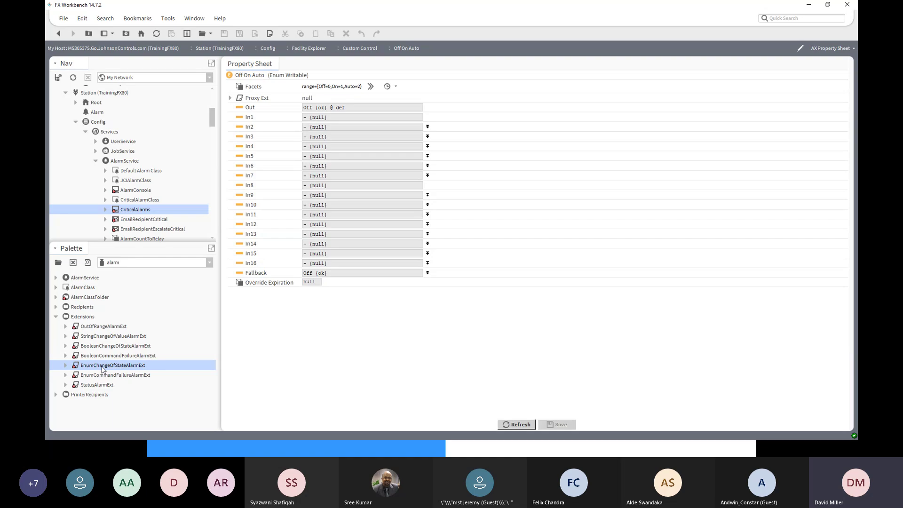
{"action": "left_click_drag", "start_coordinate": [102, 368], "coordinate": [257, 77]}
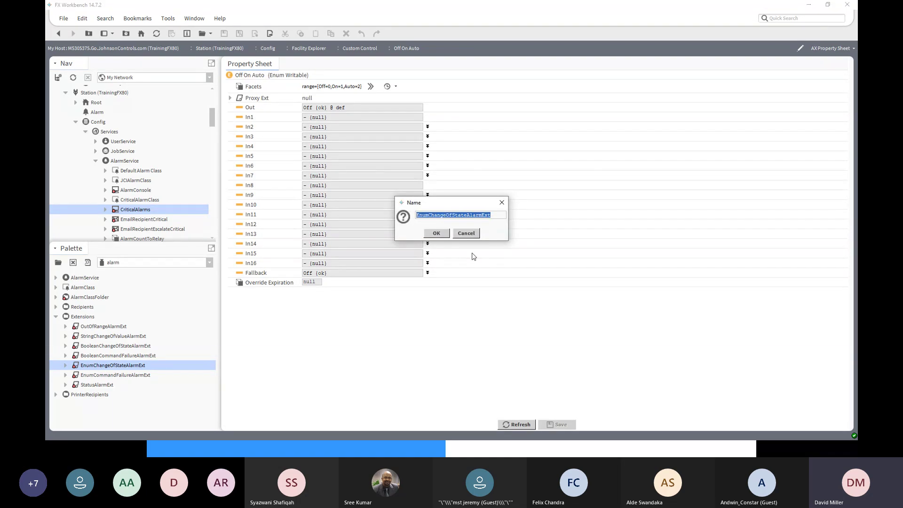
{"action": "left_click", "coordinate": [440, 233]}
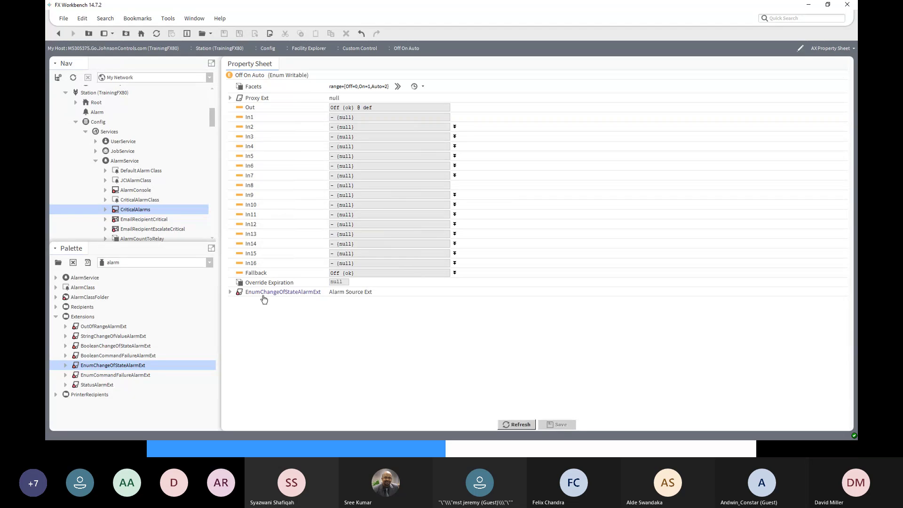
{"action": "left_click", "coordinate": [230, 292]}
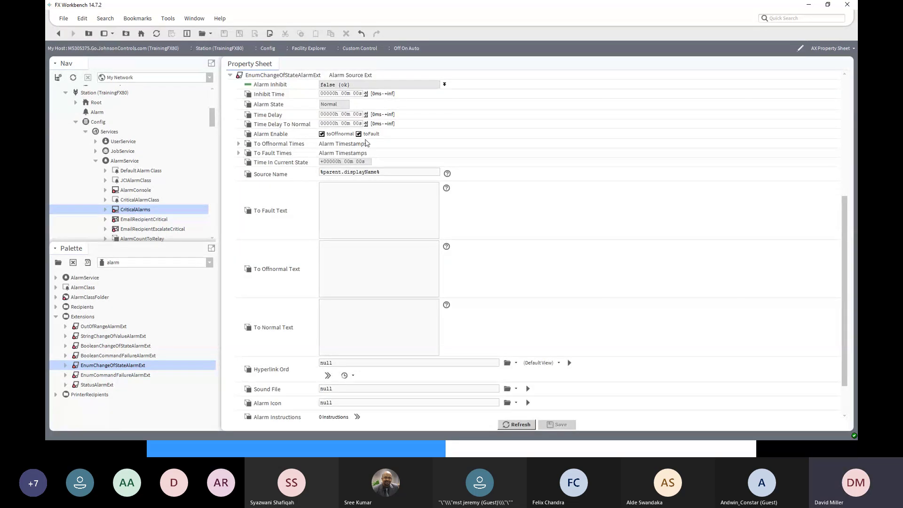
Disable and re-enable the toFault alarm option in the enum change-of-state extension, glance at the fault algorithm's valid values and save
{"action": "left_click", "coordinate": [367, 136]}
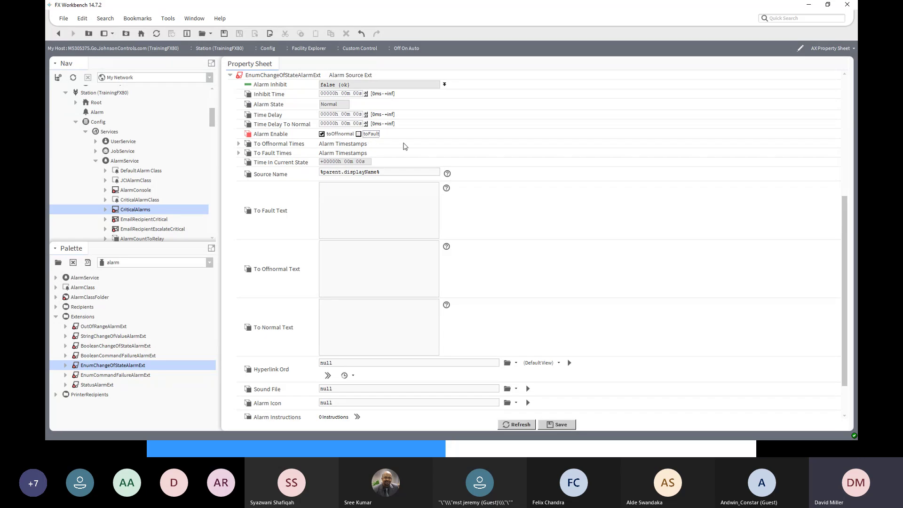
{"action": "scroll", "coordinate": [405, 146], "scroll_direction": "down", "scroll_amount": 3}
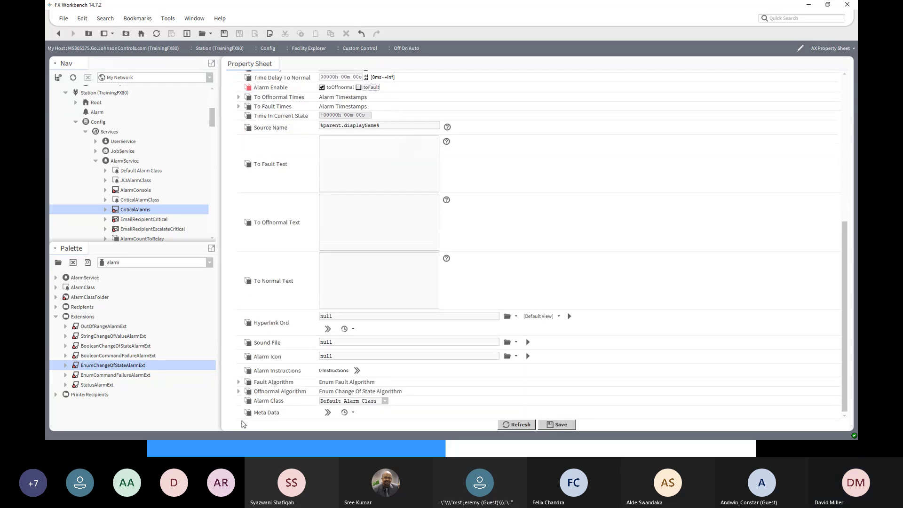
{"action": "left_click", "coordinate": [238, 382]}
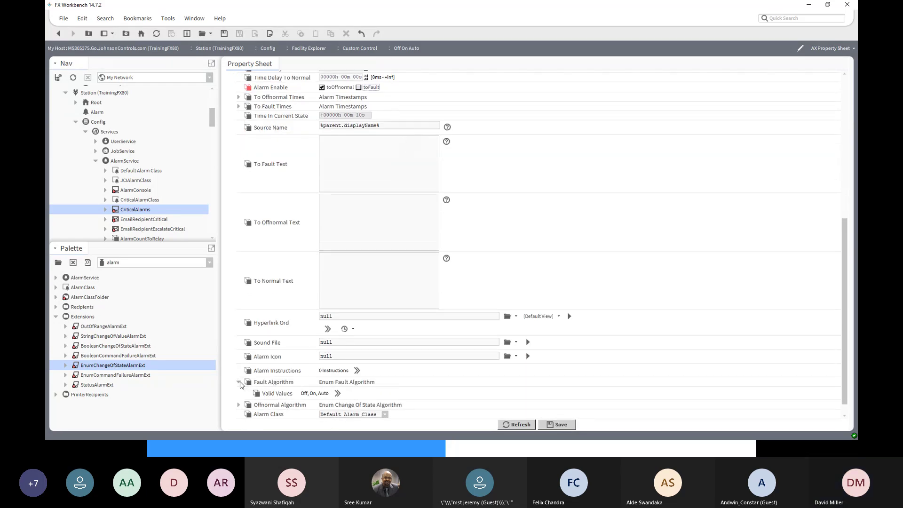
{"action": "left_click", "coordinate": [238, 382]}
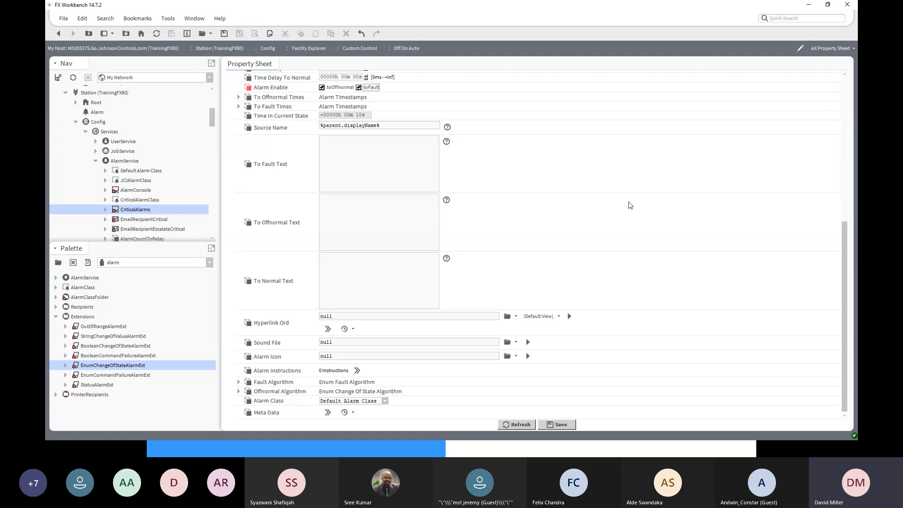
{"action": "left_click", "coordinate": [560, 425]}
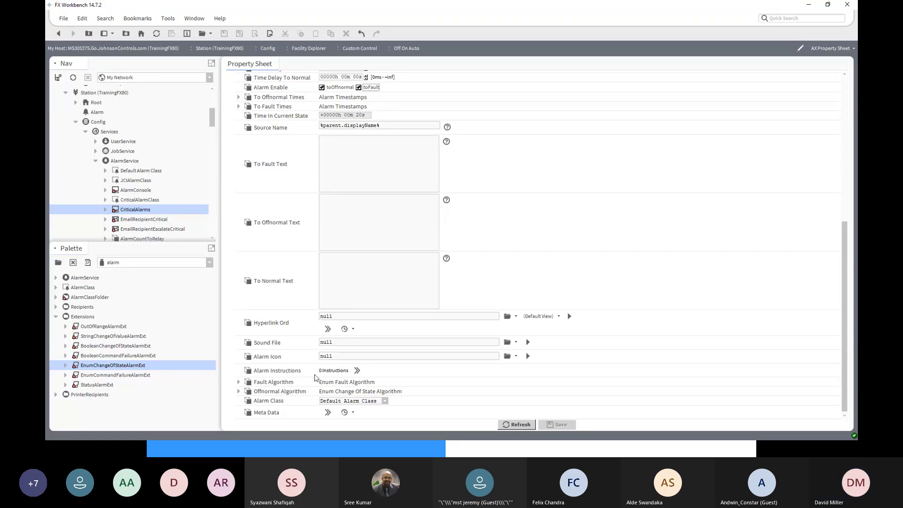
Expand the fault and offnormal algorithms, leave only Auto as a valid value of the fault algorithm, and save
{"action": "left_click", "coordinate": [239, 382]}
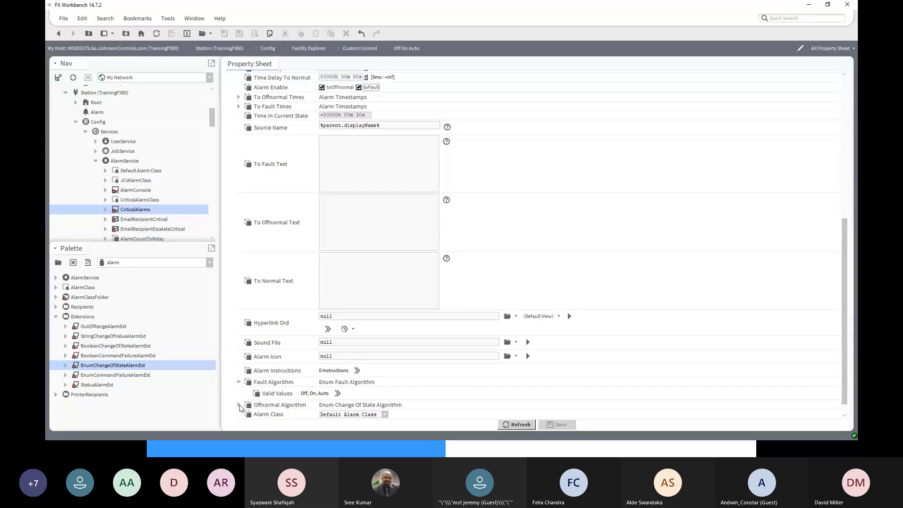
{"action": "left_click", "coordinate": [239, 405]}
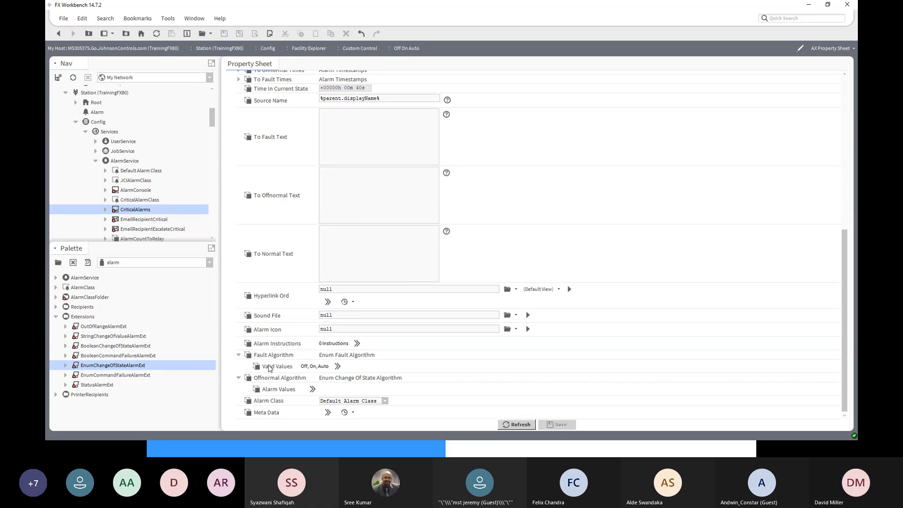
{"action": "left_click", "coordinate": [338, 366]}
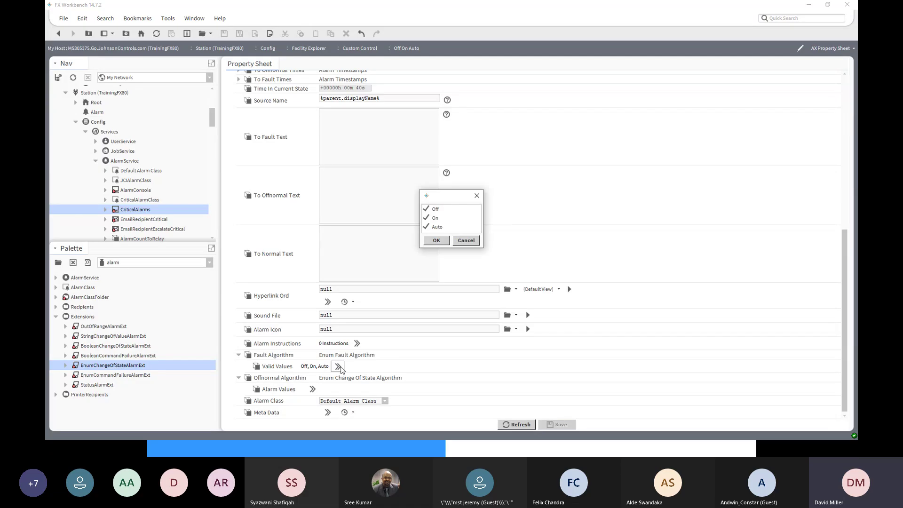
{"action": "left_click", "coordinate": [426, 219]}
{"action": "left_click", "coordinate": [437, 241]}
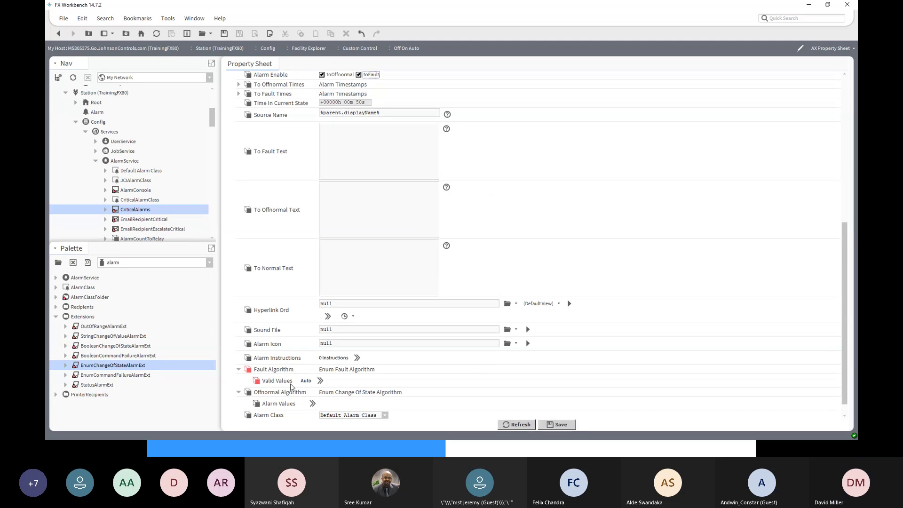
{"action": "left_click", "coordinate": [558, 425]}
Set the extension's alarm class to CriticalAlarmClass and save the change
{"action": "left_click", "coordinate": [385, 416]}
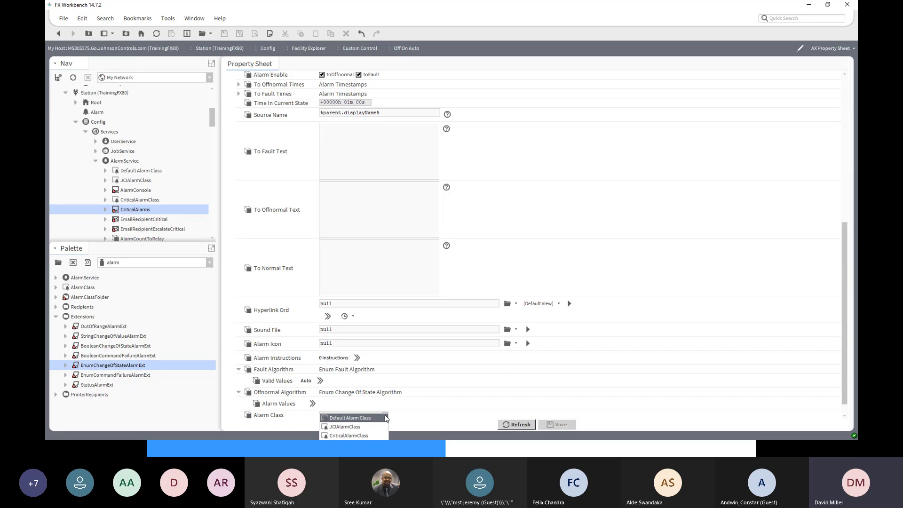
{"action": "left_click", "coordinate": [385, 435]}
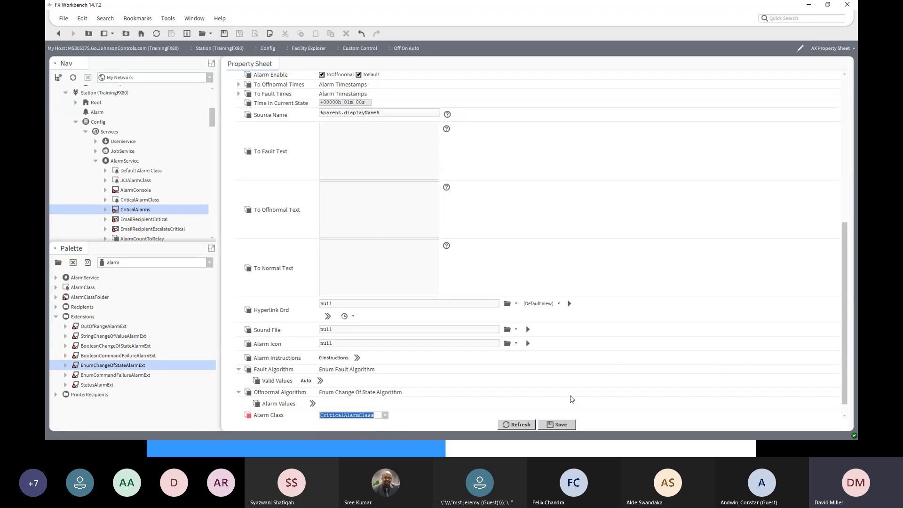
{"action": "left_click", "coordinate": [559, 425]}
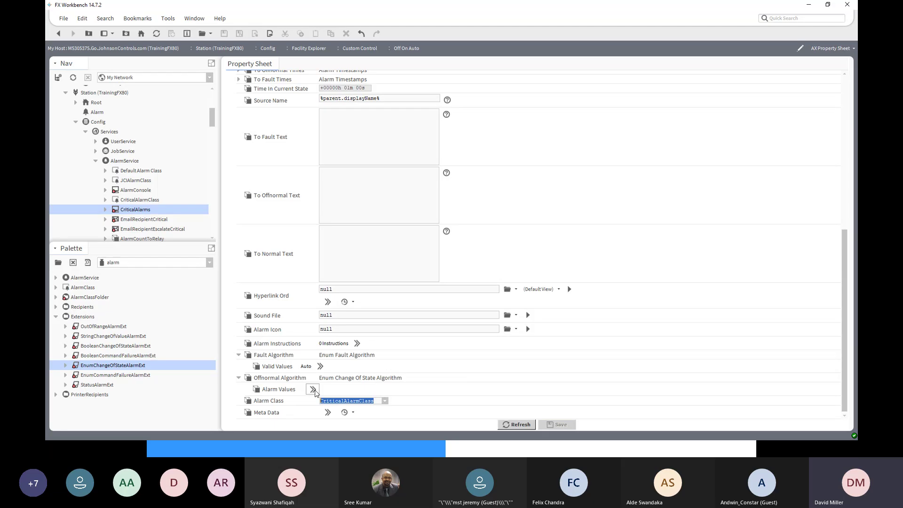
Select On as the alarm value of the extension's offnormal algorithm and save the change
{"action": "left_click", "coordinate": [313, 390]}
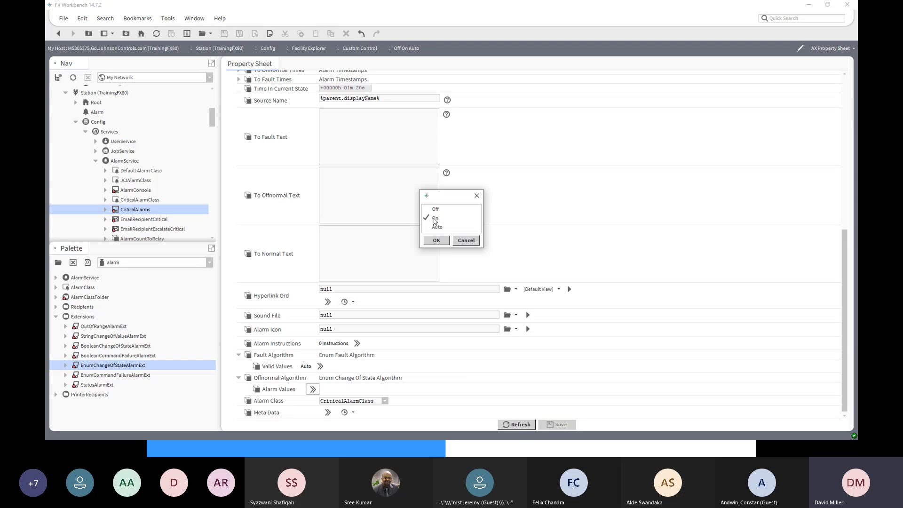
{"action": "left_click", "coordinate": [433, 242]}
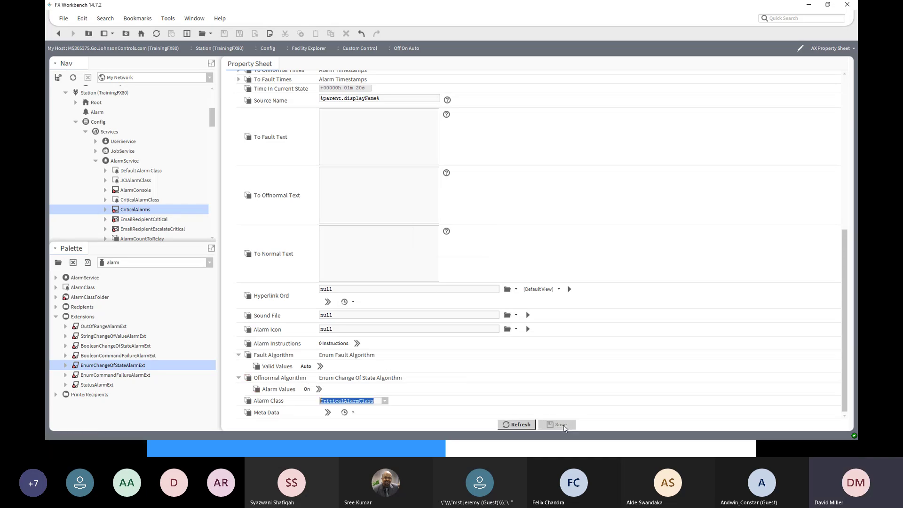
{"action": "left_click", "coordinate": [560, 427]}
Move and widen the Off On Auto block on the Custom Control wire sheet, and acknowledge its fault alarm in the CriticalAlarms console
{"action": "left_click", "coordinate": [63, 34]}
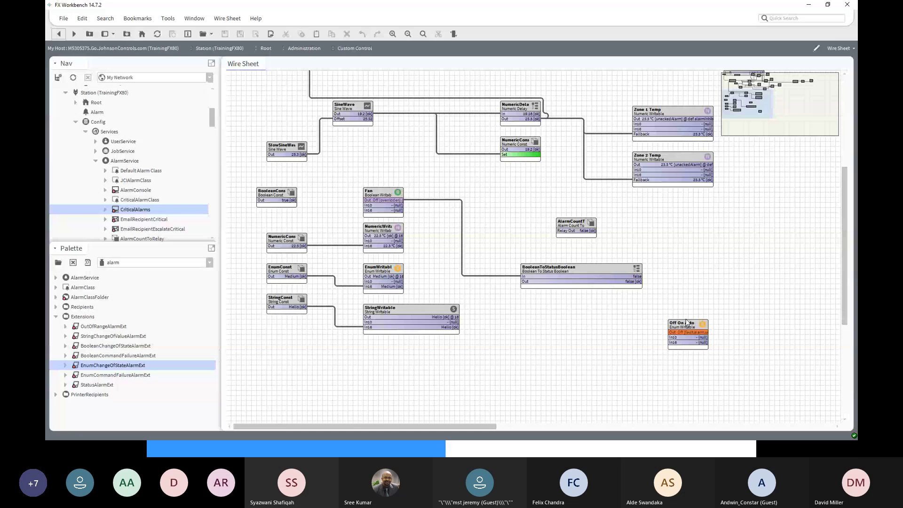
{"action": "left_click_drag", "start_coordinate": [686, 321], "coordinate": [678, 348]}
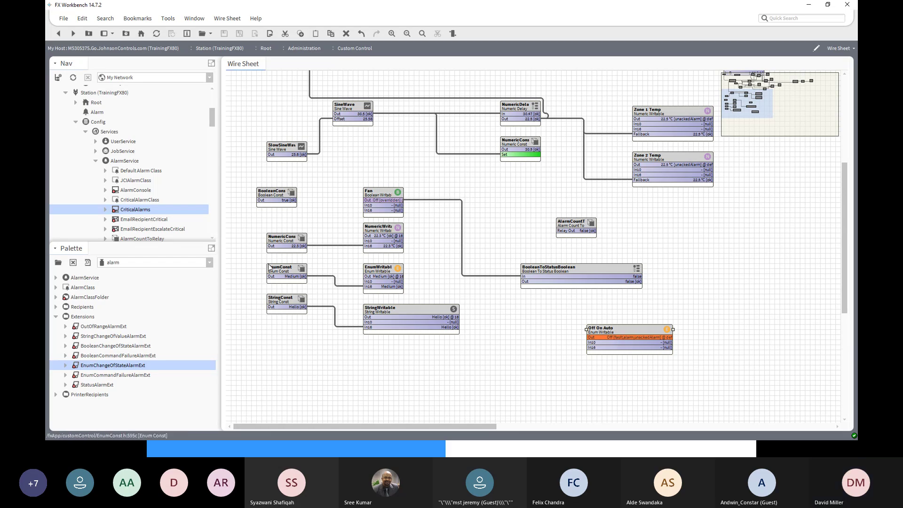
{"action": "double_click", "coordinate": [125, 211]}
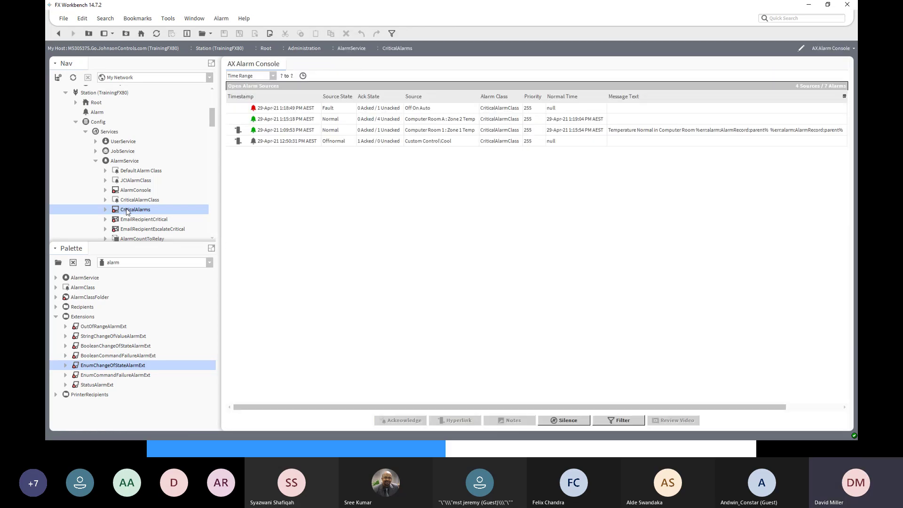
{"action": "left_click", "coordinate": [413, 109]}
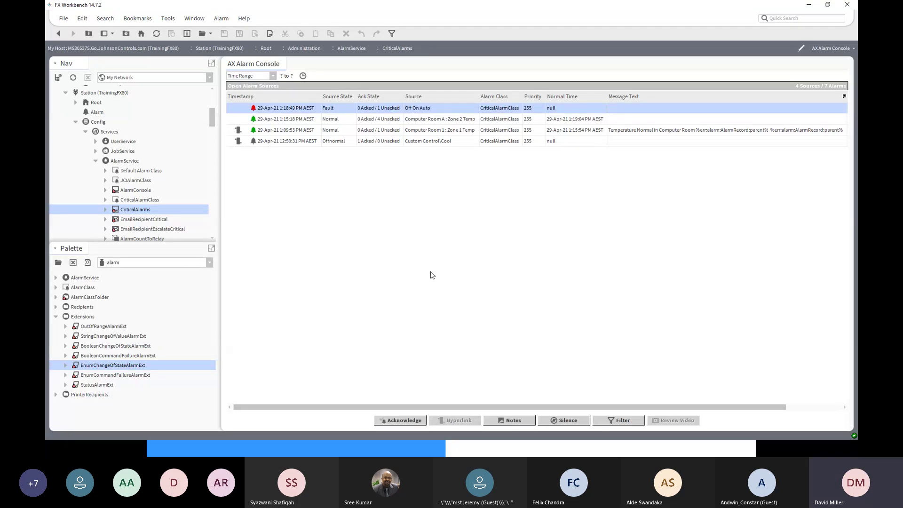
{"action": "left_click", "coordinate": [408, 420]}
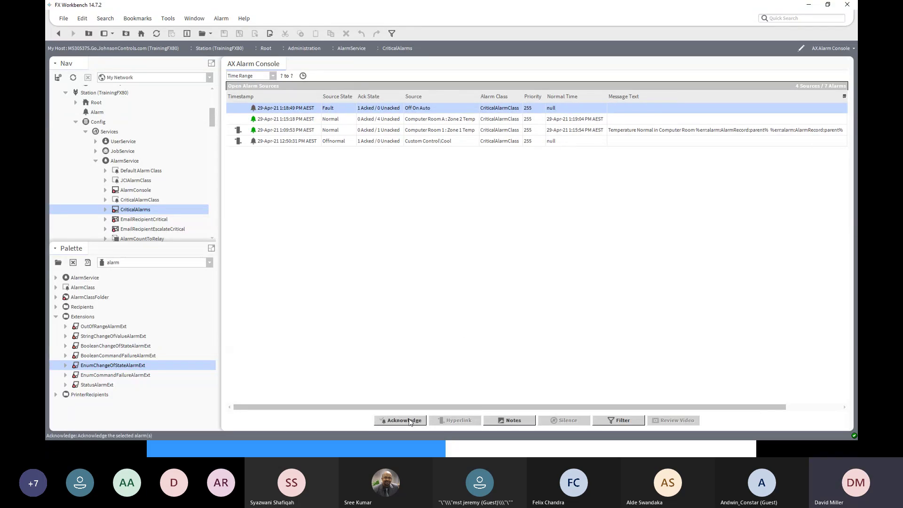
Use the Set action on the Off On Auto point in the wire sheet to change its fallback value to Auto
{"action": "left_click", "coordinate": [57, 35]}
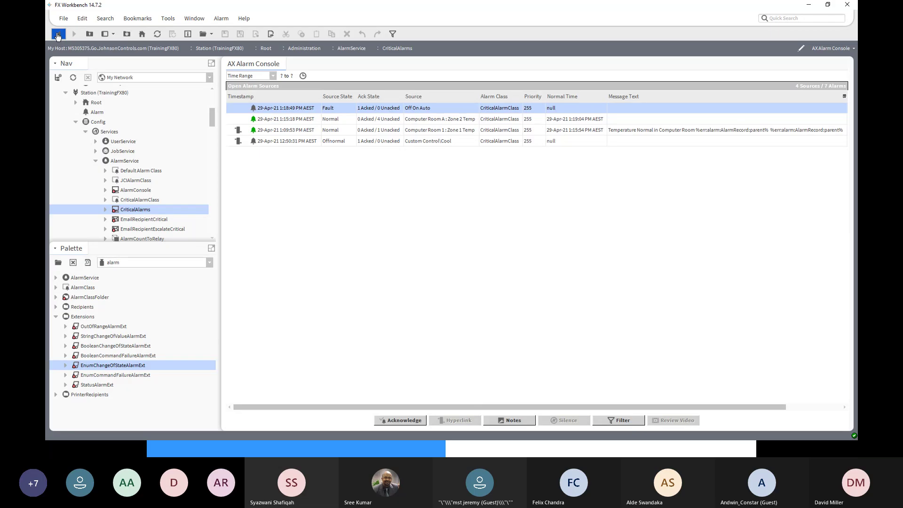
{"action": "right_click", "coordinate": [629, 336]}
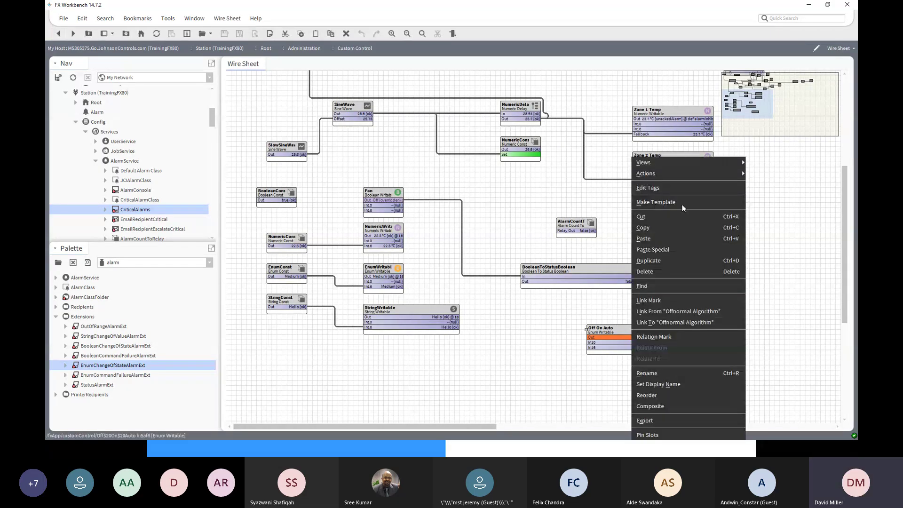
{"action": "mouse_move", "coordinate": [681, 174]}
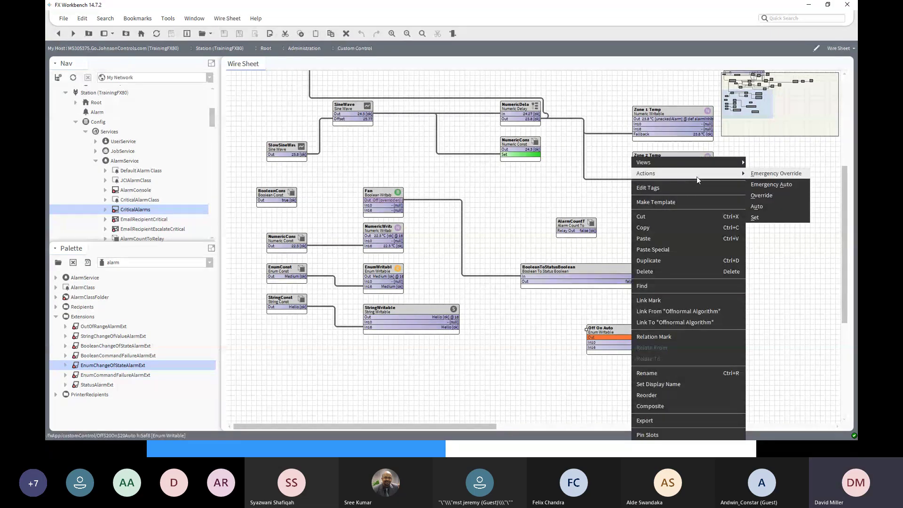
{"action": "left_click", "coordinate": [779, 219]}
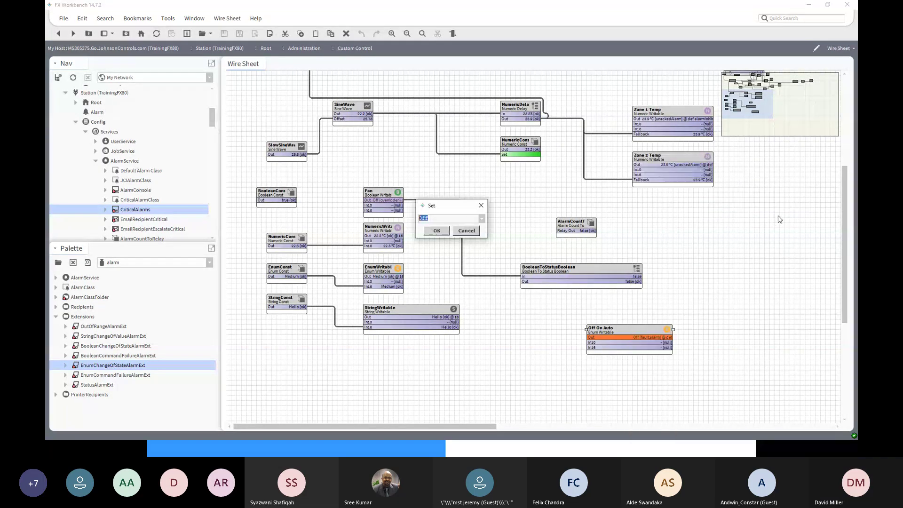
{"action": "left_click", "coordinate": [482, 218]}
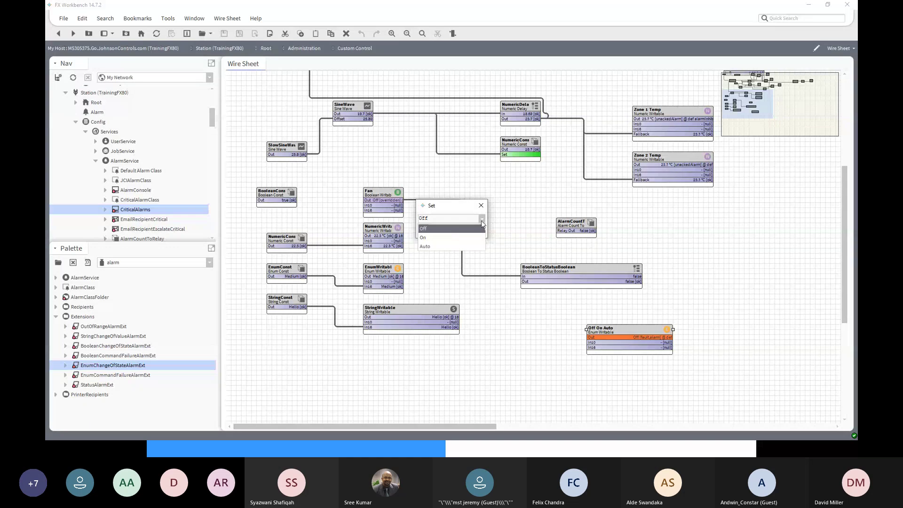
{"action": "left_click", "coordinate": [462, 246]}
{"action": "left_click", "coordinate": [443, 233]}
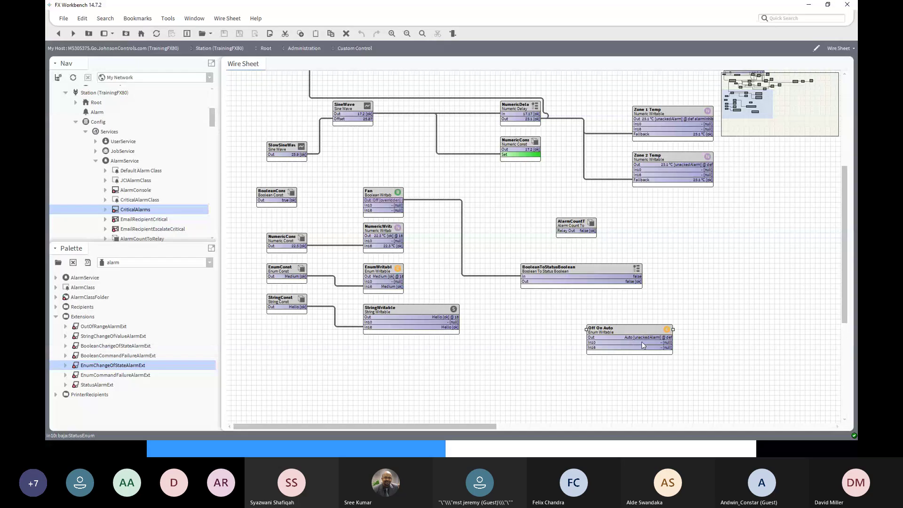
Reopen the CriticalAlarms console and acknowledge the remaining Normal-state alarm from the Off On Auto point
{"action": "left_click", "coordinate": [60, 36]}
{"action": "left_click", "coordinate": [74, 34]}
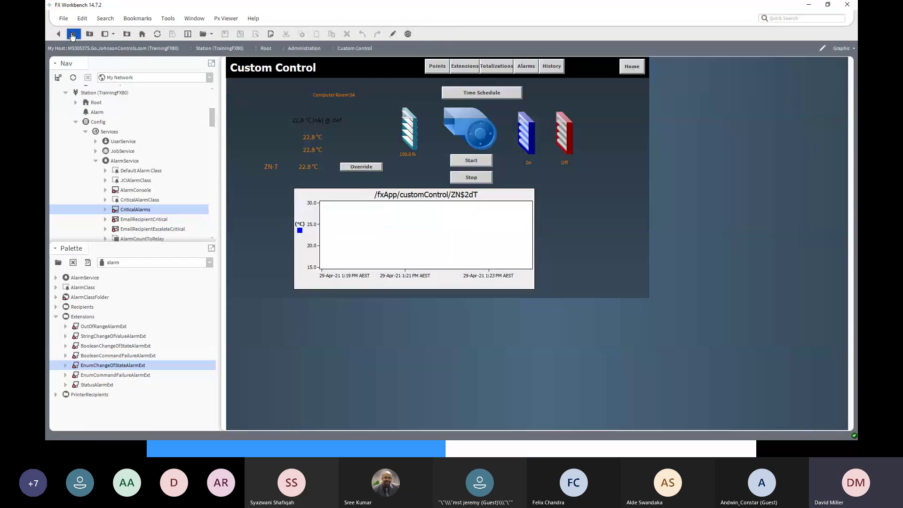
{"action": "double_click", "coordinate": [135, 210]}
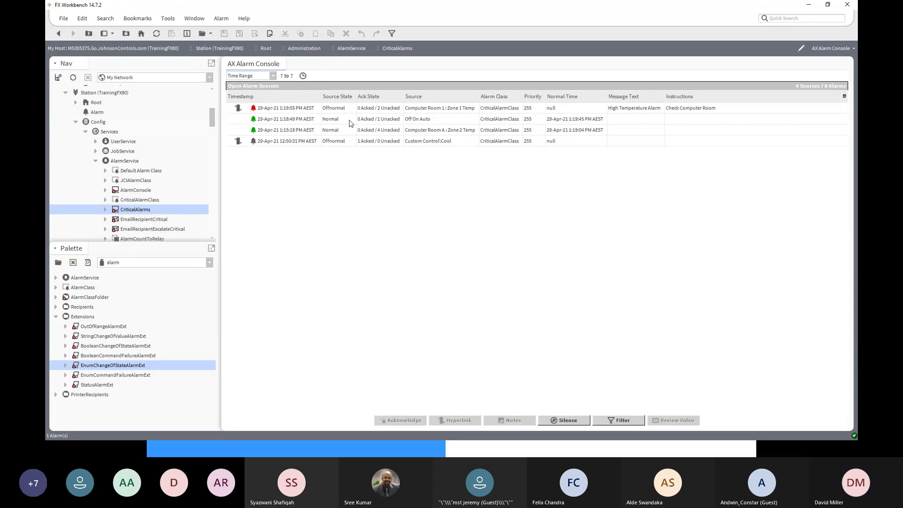
{"action": "left_click", "coordinate": [350, 123]}
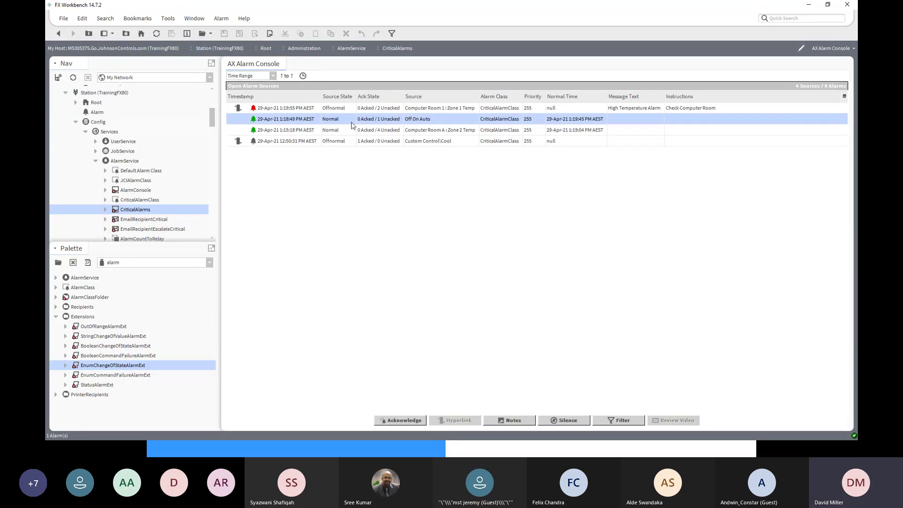
{"action": "left_click", "coordinate": [404, 420]}
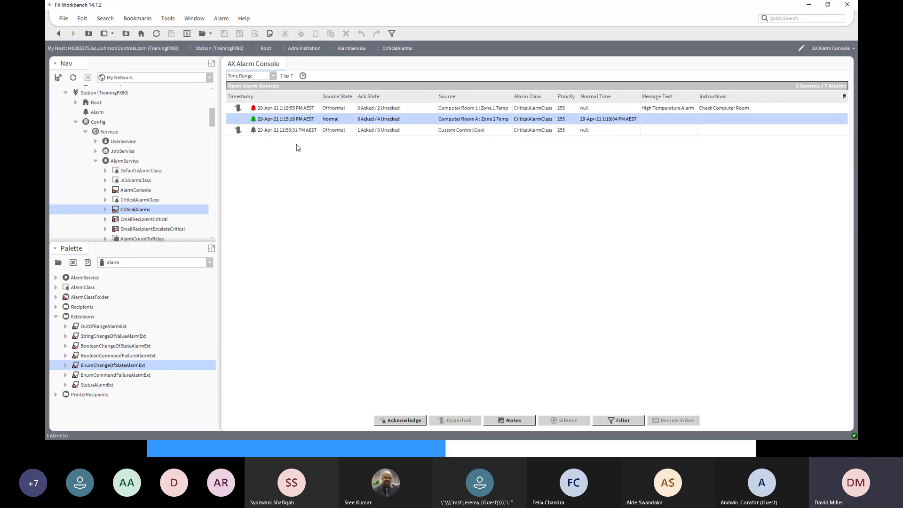
Return to the Custom Control wire sheet and use the Set action on the Off On Auto point to change its fallback to On
{"action": "left_click", "coordinate": [56, 36]}
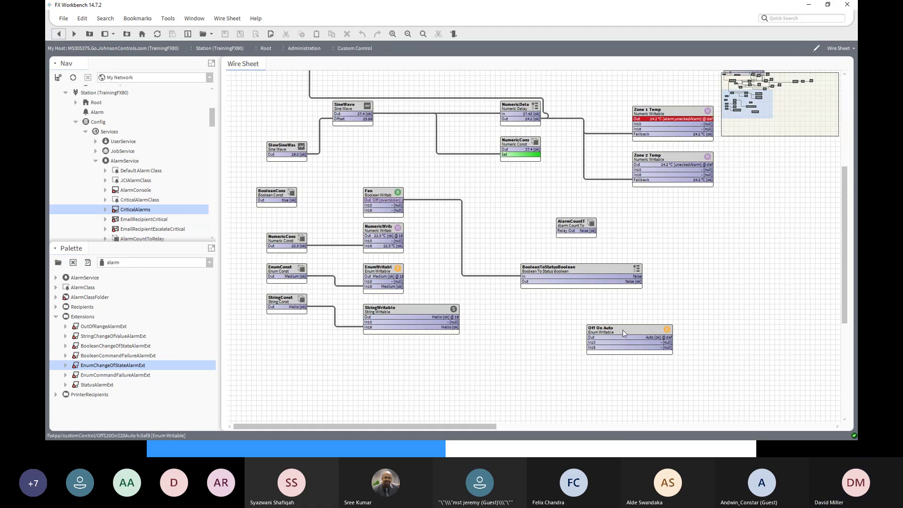
{"action": "right_click", "coordinate": [624, 332]}
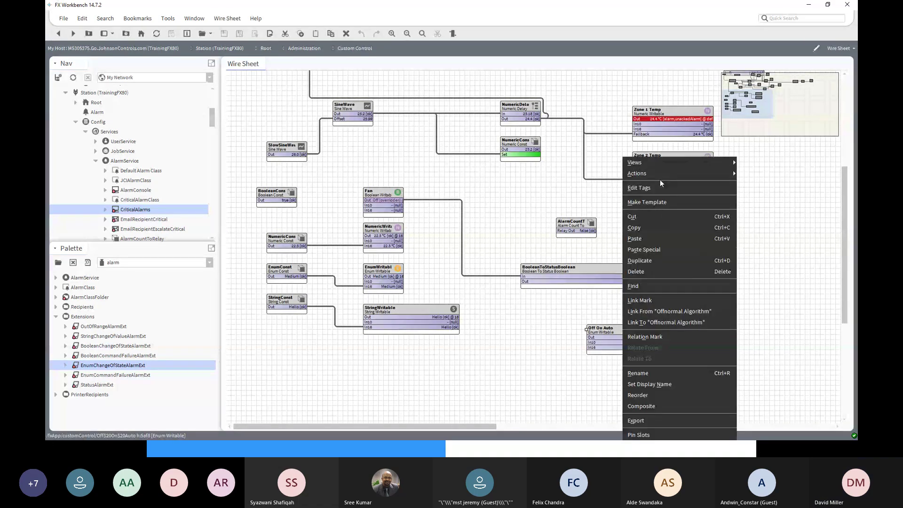
{"action": "mouse_move", "coordinate": [659, 177]}
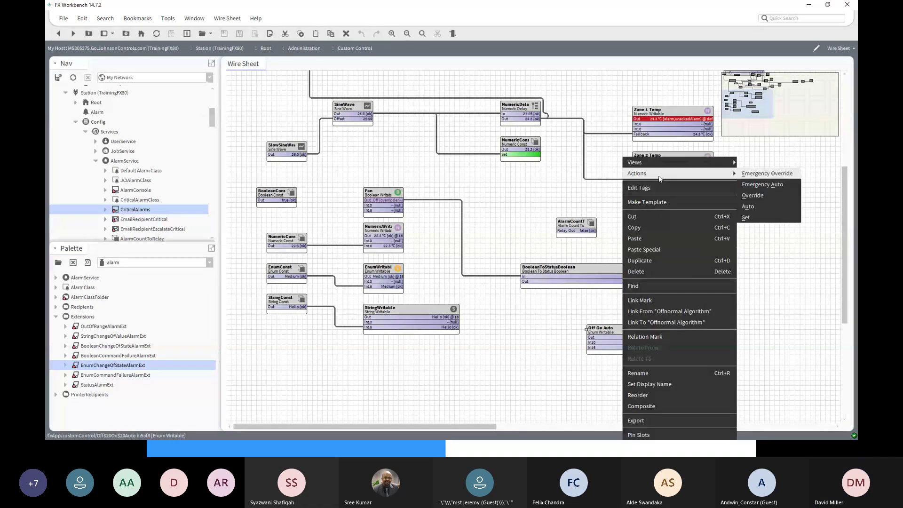
{"action": "left_click", "coordinate": [777, 217]}
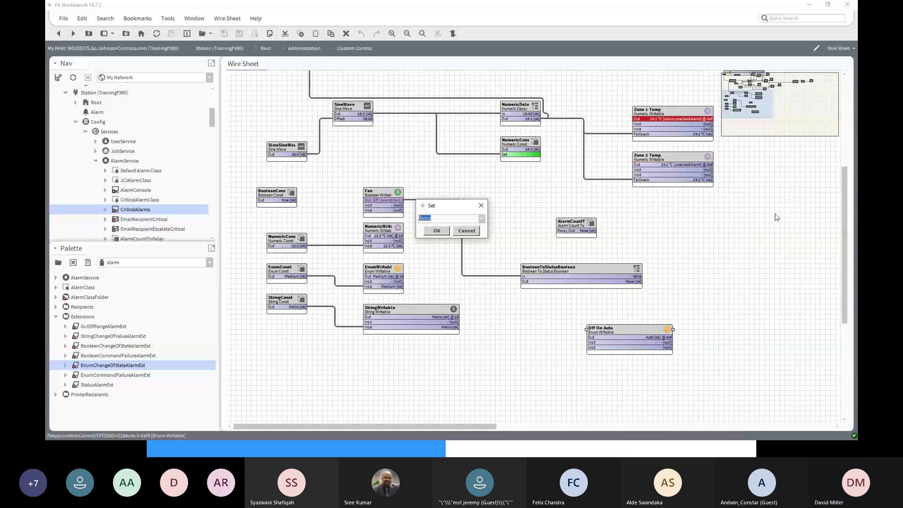
{"action": "left_click", "coordinate": [482, 219]}
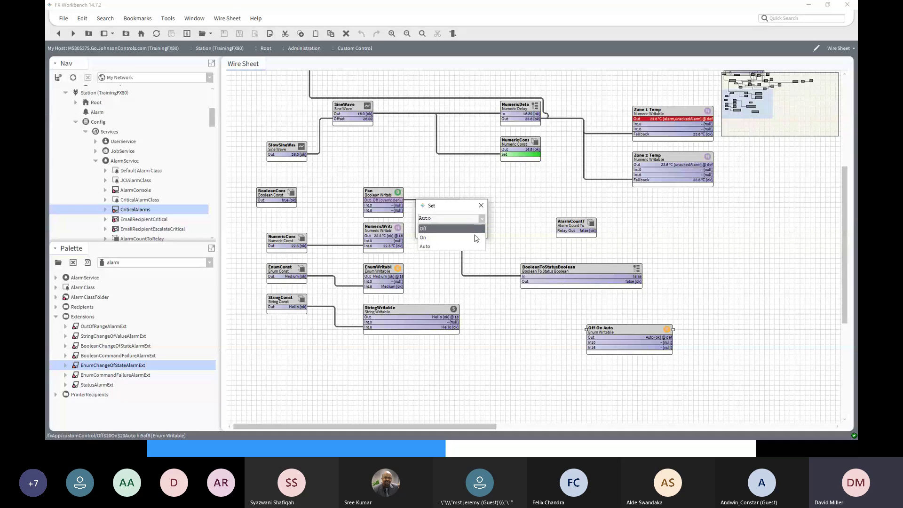
{"action": "key", "text": "Return"}
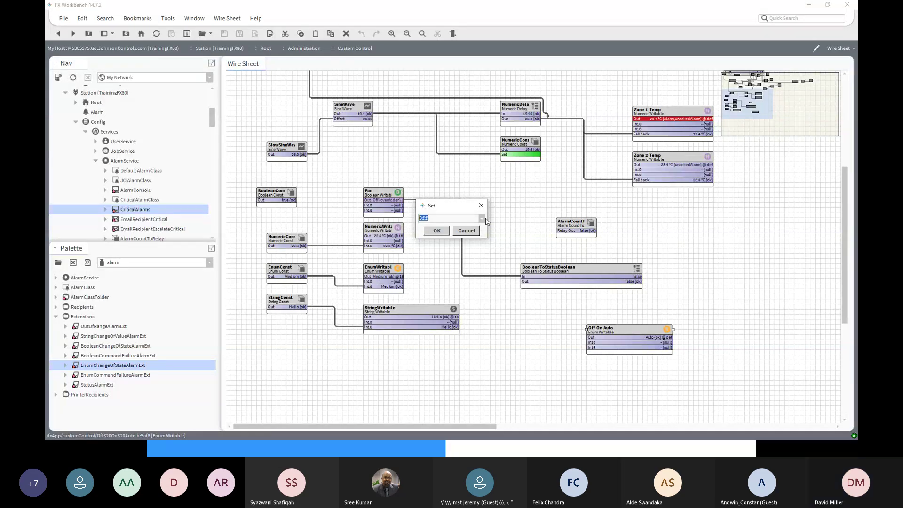
{"action": "left_click", "coordinate": [484, 219]}
{"action": "left_click", "coordinate": [458, 240]}
{"action": "left_click", "coordinate": [436, 231]}
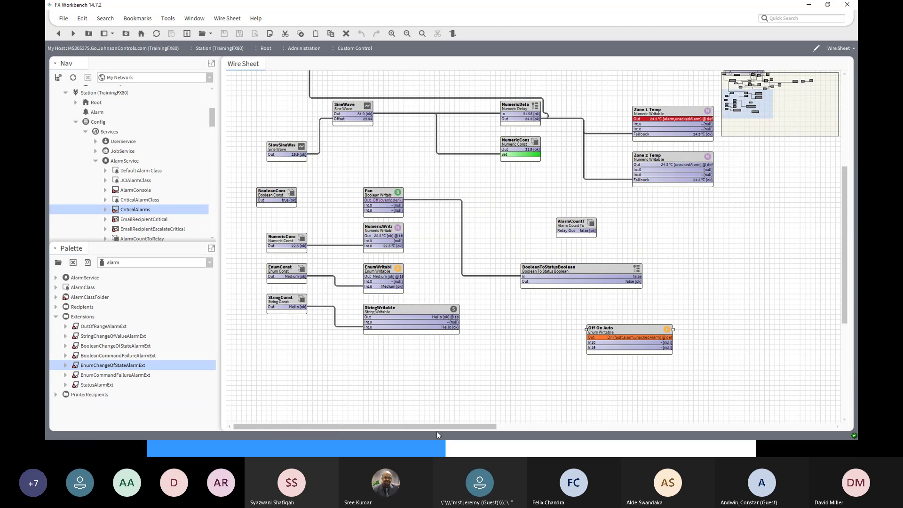
Open the CriticalAlarms console and acknowledge the new fault alarm from the Off On Auto point
{"action": "double_click", "coordinate": [136, 210]}
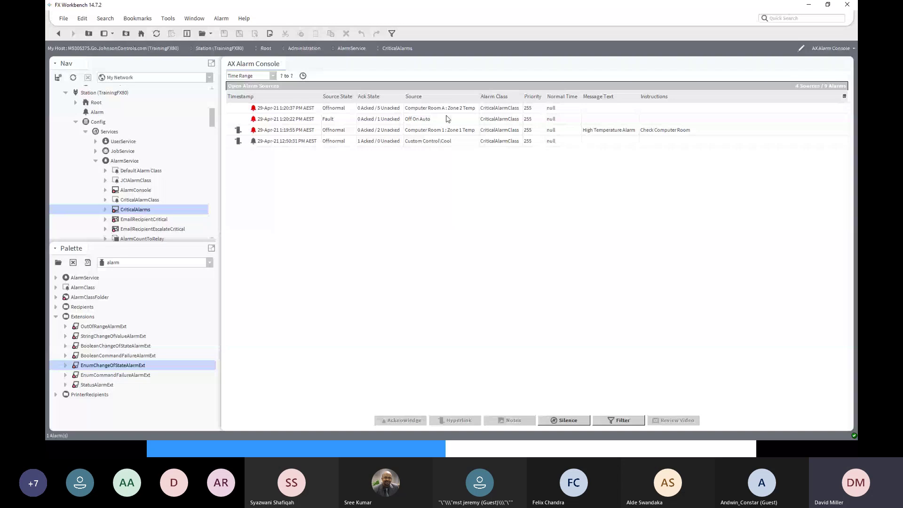
{"action": "left_click", "coordinate": [420, 121]}
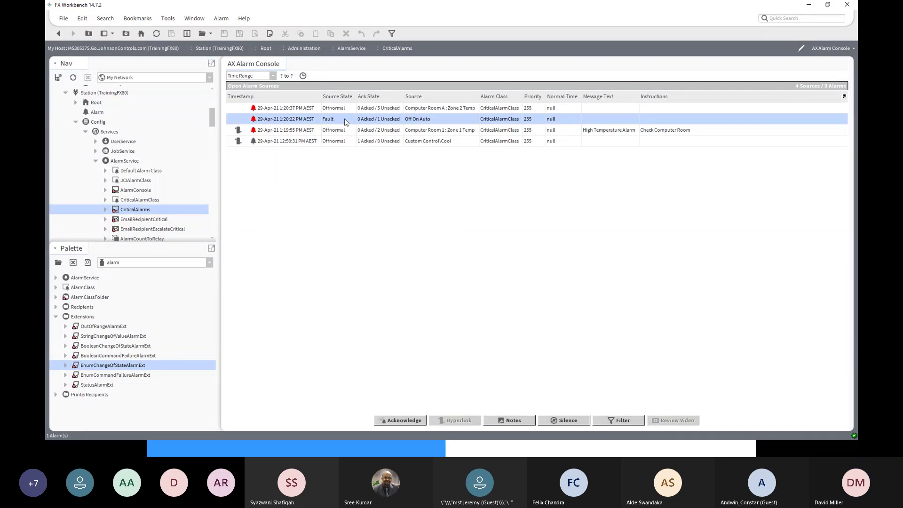
{"action": "left_click", "coordinate": [403, 419]}
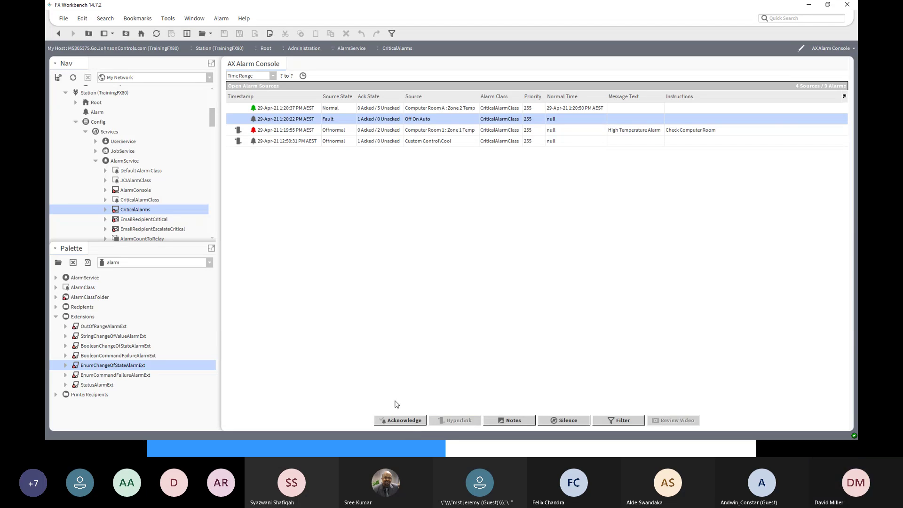
Go back to the wire sheet and set the Off On Auto point's fallback value to Off
{"action": "left_click", "coordinate": [57, 36]}
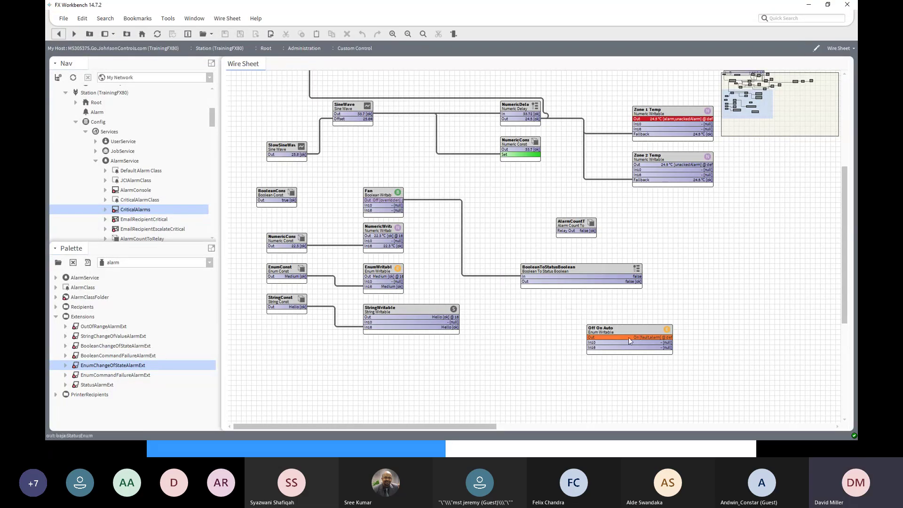
{"action": "right_click", "coordinate": [628, 329]}
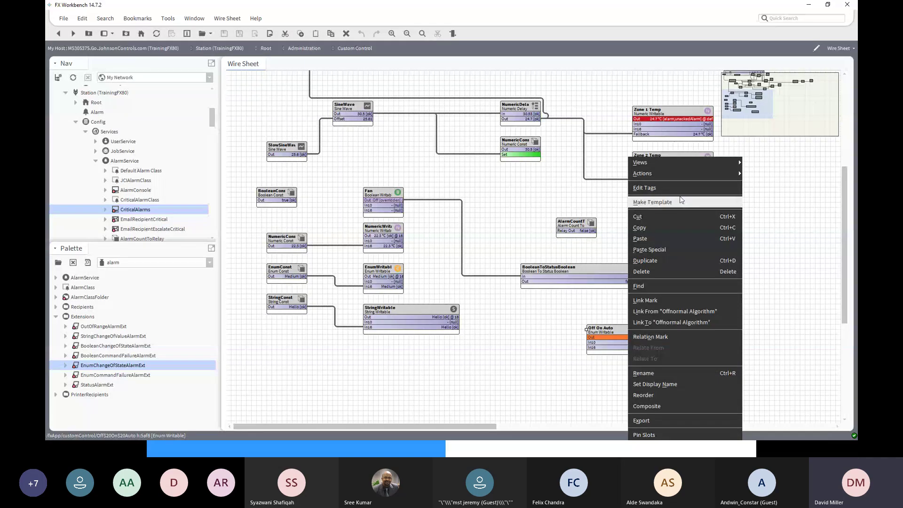
{"action": "mouse_move", "coordinate": [674, 175]}
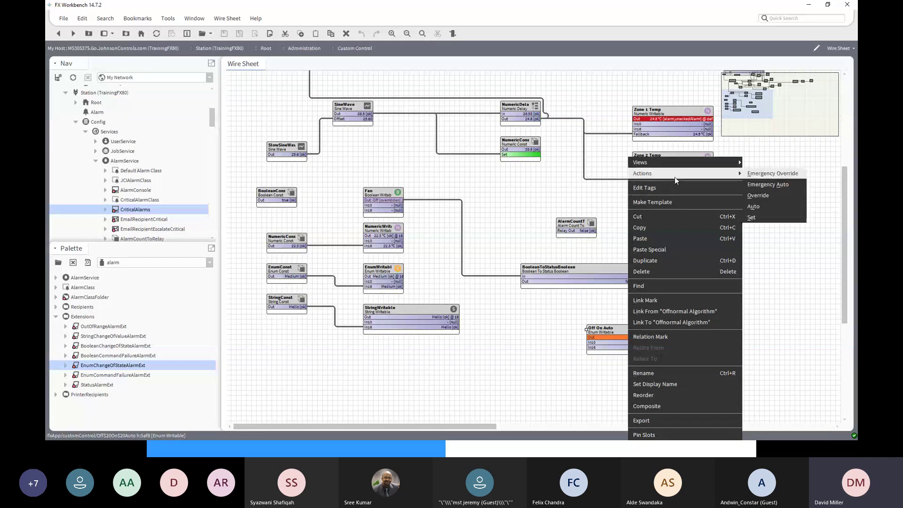
{"action": "left_click", "coordinate": [750, 217]}
{"action": "left_click", "coordinate": [482, 218]}
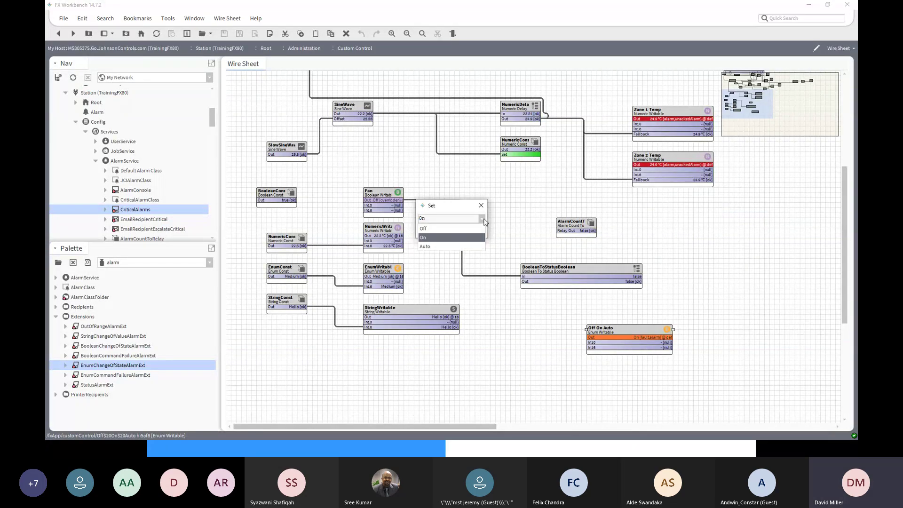
{"action": "left_click", "coordinate": [424, 228]}
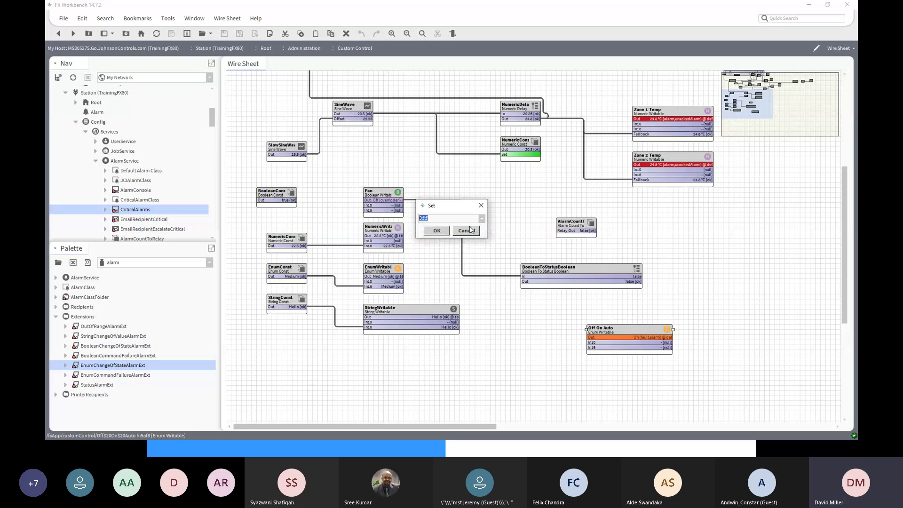
{"action": "left_click", "coordinate": [437, 231]}
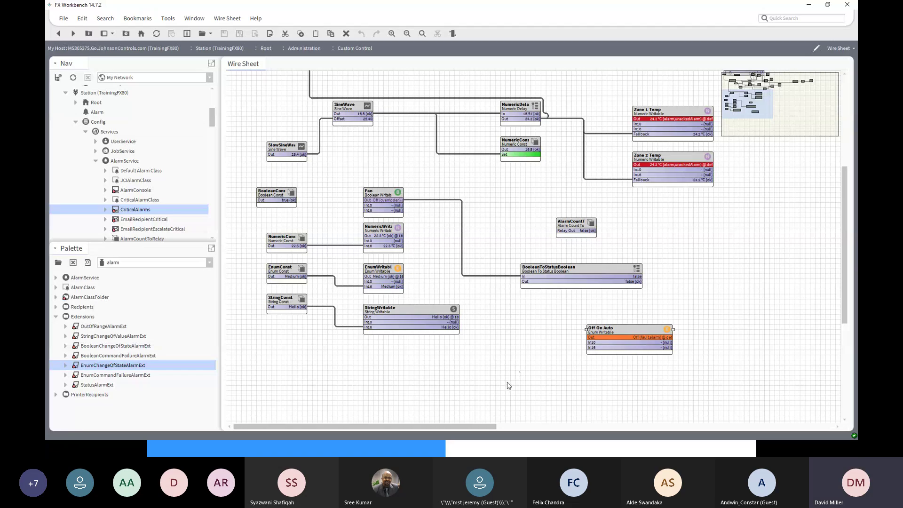
Reopen the CriticalAlarms console and acknowledge the Off On Auto fault alarm again
{"action": "left_click", "coordinate": [60, 33]}
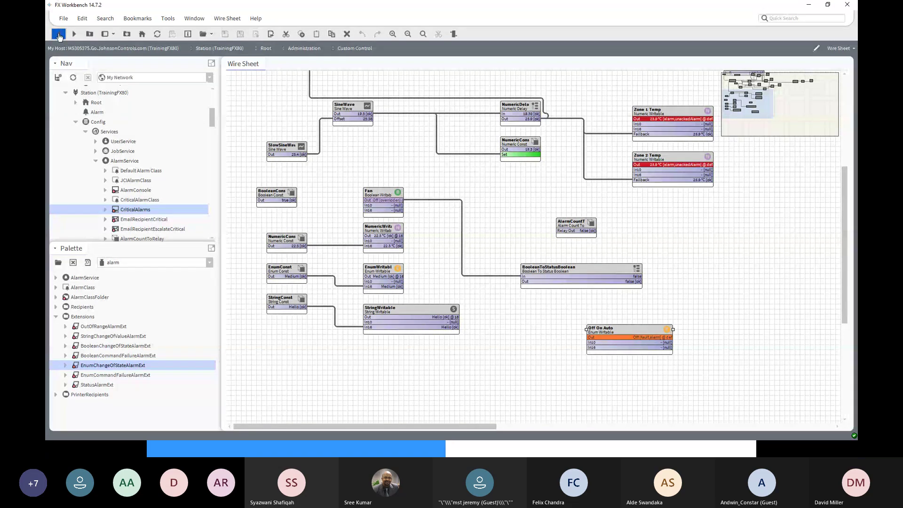
{"action": "left_click", "coordinate": [72, 36]}
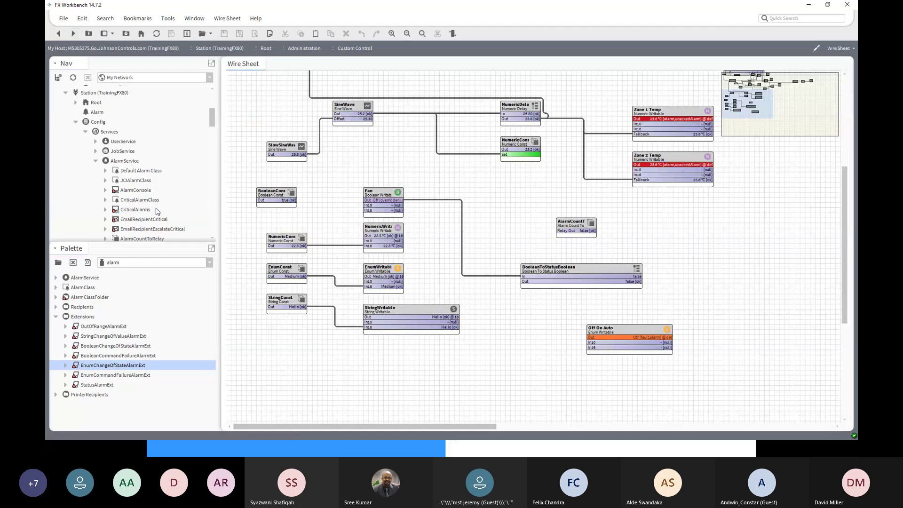
{"action": "double_click", "coordinate": [135, 210]}
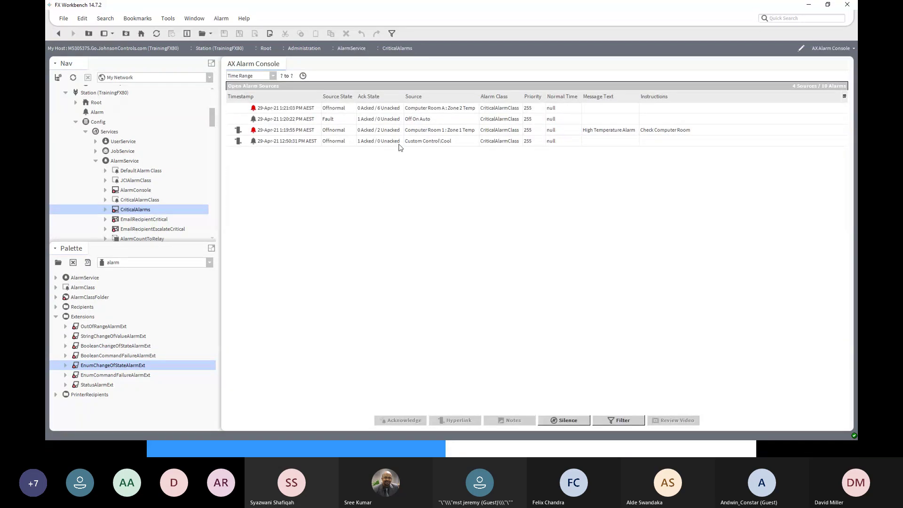
{"action": "left_click", "coordinate": [389, 121]}
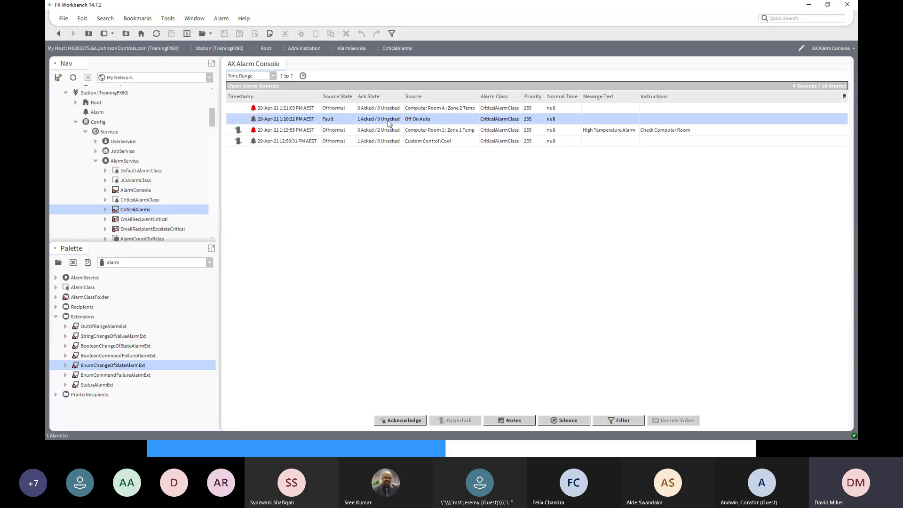
{"action": "left_click", "coordinate": [393, 421]}
{"action": "left_click", "coordinate": [392, 420]}
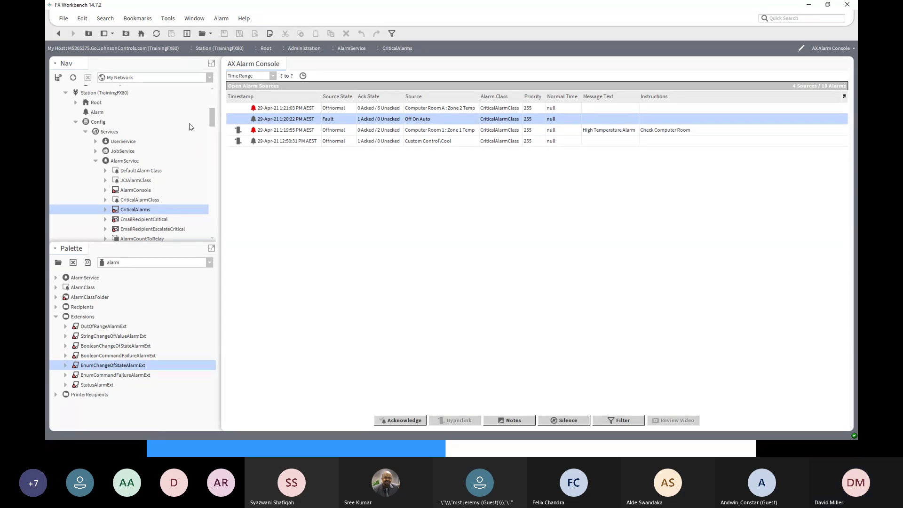
Return to the wire sheet and use the Set action on the Off On Auto point to set its value to Auto
{"action": "left_click", "coordinate": [60, 35]}
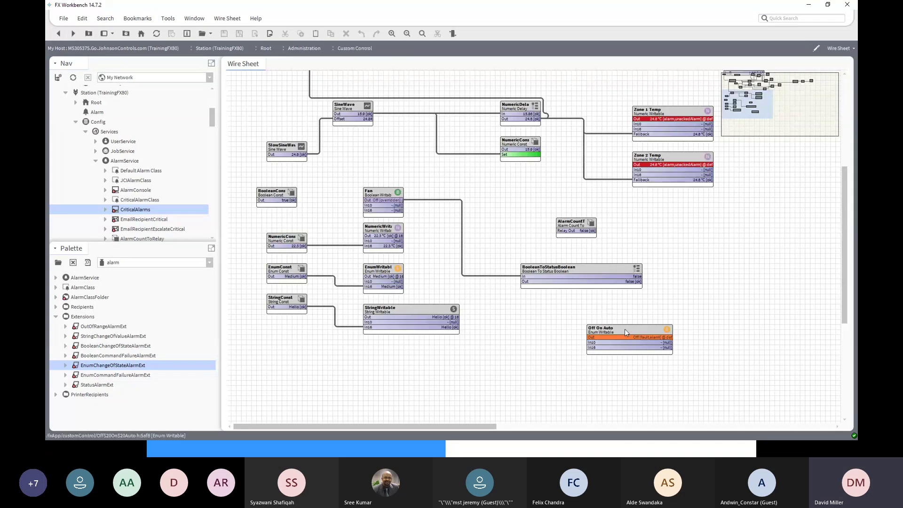
{"action": "right_click", "coordinate": [624, 329]}
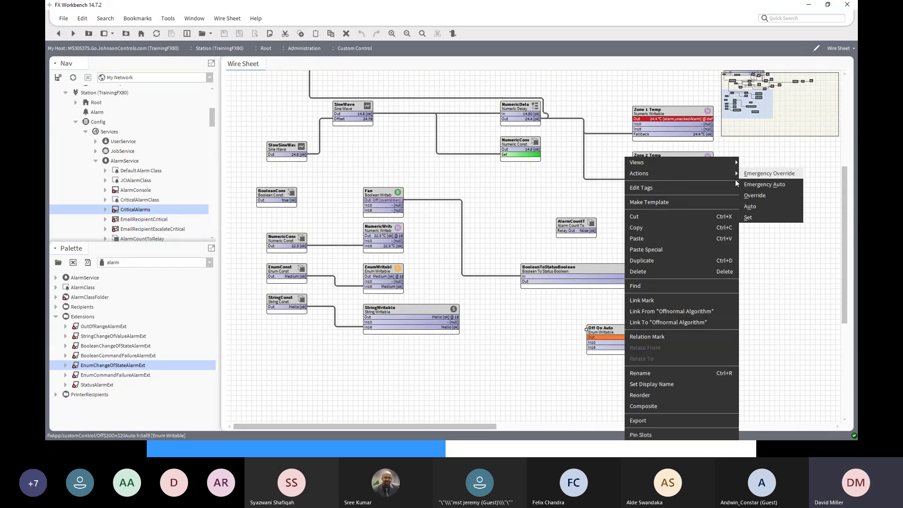
{"action": "mouse_move", "coordinate": [726, 175]}
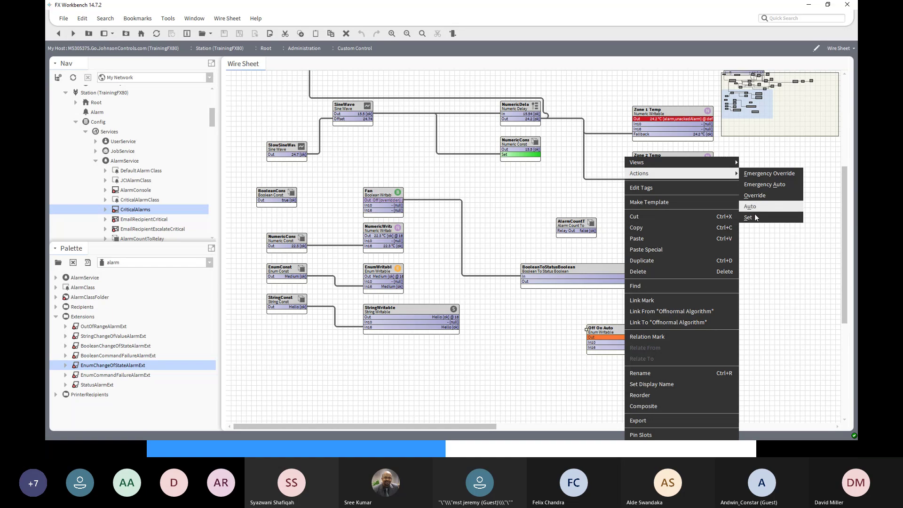
{"action": "left_click", "coordinate": [750, 217]}
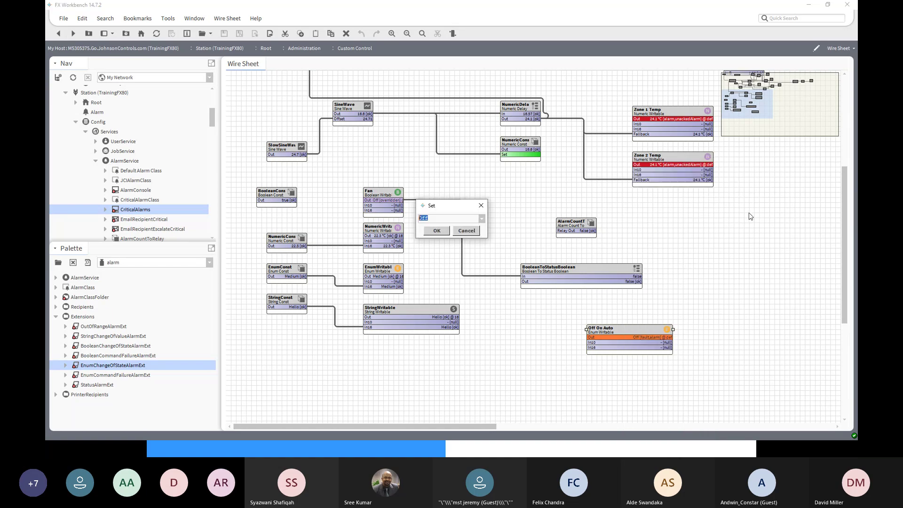
{"action": "left_click", "coordinate": [482, 219]}
{"action": "left_click", "coordinate": [452, 247]}
{"action": "left_click", "coordinate": [436, 231]}
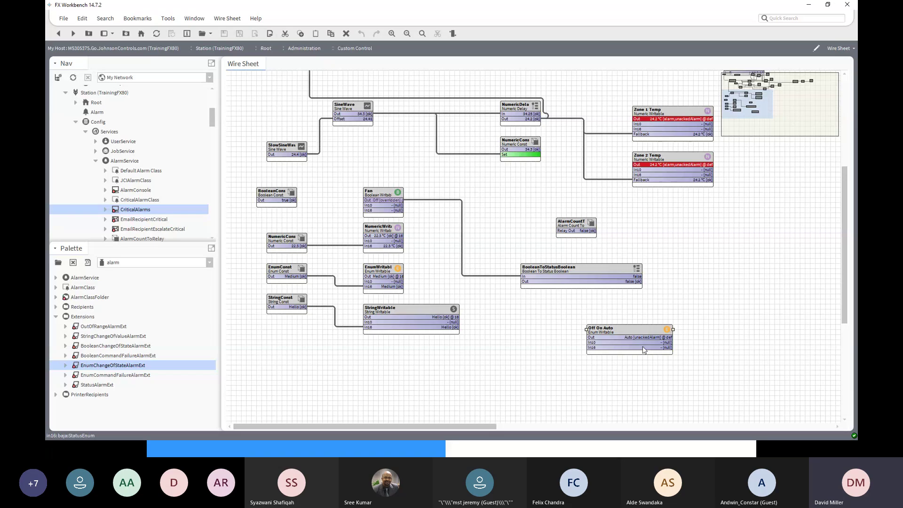
Open the Off On Auto property sheet and examine the EnumChangeOfStateAlarmExt fault and offnormal algorithm settings, including the alarm values list
{"action": "double_click", "coordinate": [630, 329]}
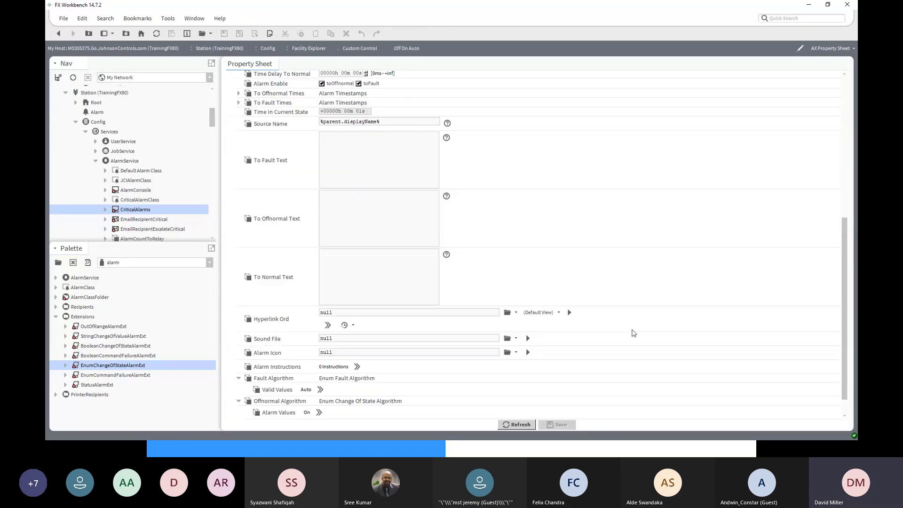
{"action": "scroll", "coordinate": [356, 171], "scroll_direction": "down", "scroll_amount": 1}
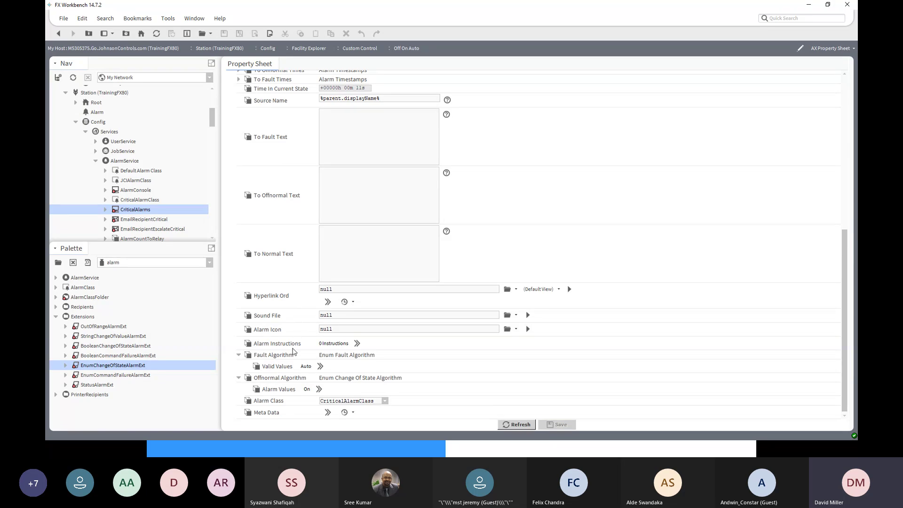
{"action": "scroll", "coordinate": [293, 348], "scroll_direction": "up", "scroll_amount": 4}
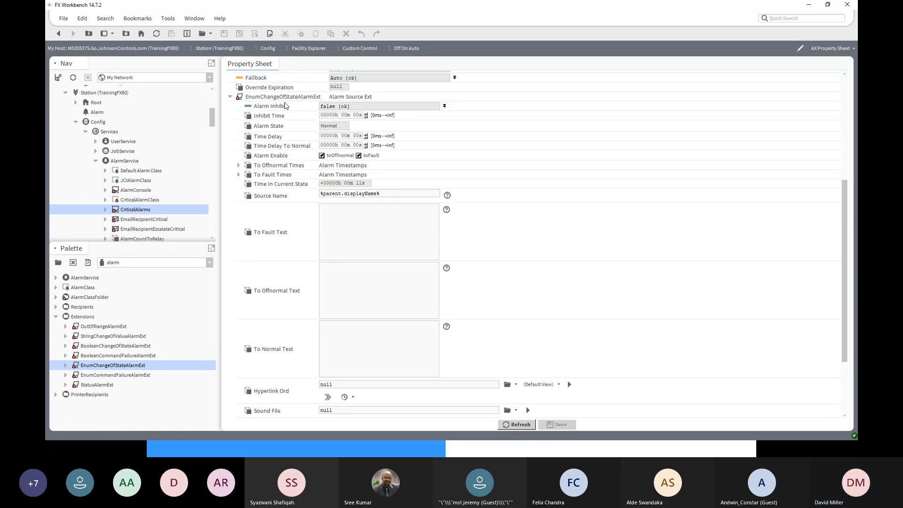
{"action": "scroll", "coordinate": [277, 316], "scroll_direction": "down", "scroll_amount": 3}
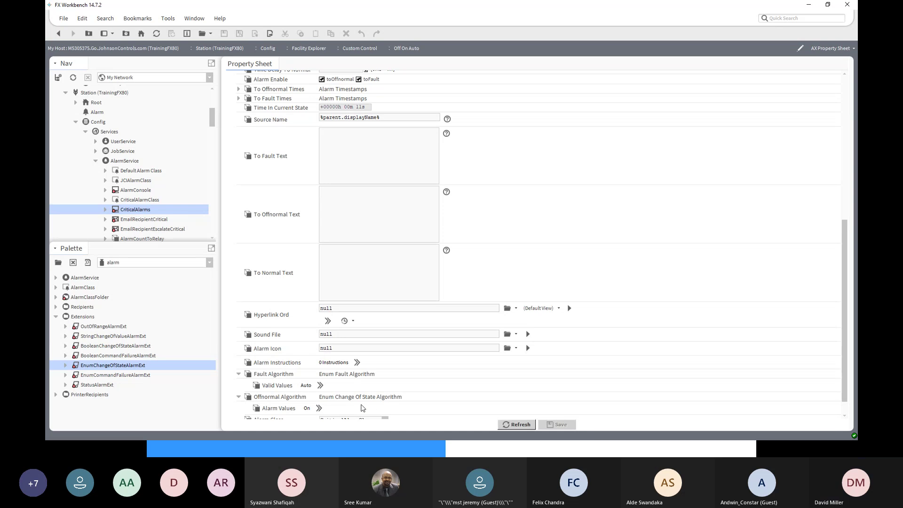
{"action": "scroll", "coordinate": [284, 400], "scroll_direction": "down", "scroll_amount": 1}
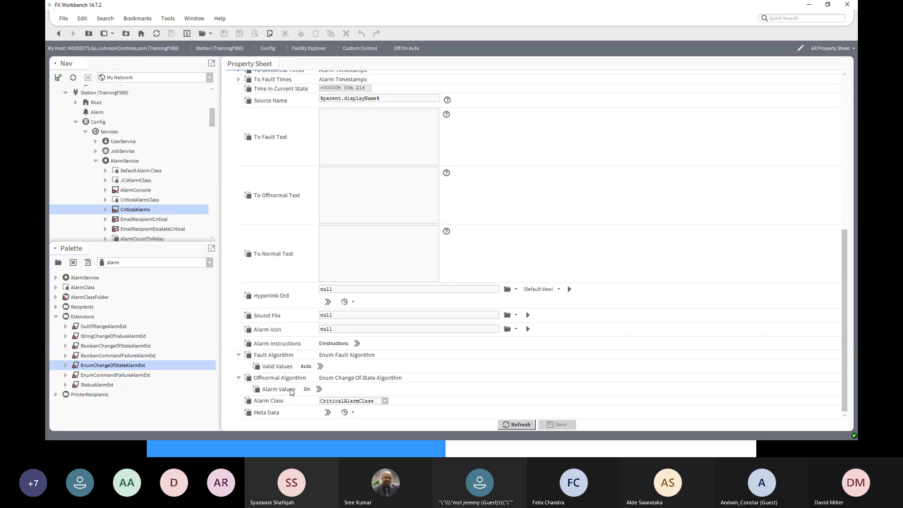
{"action": "left_click", "coordinate": [320, 392]}
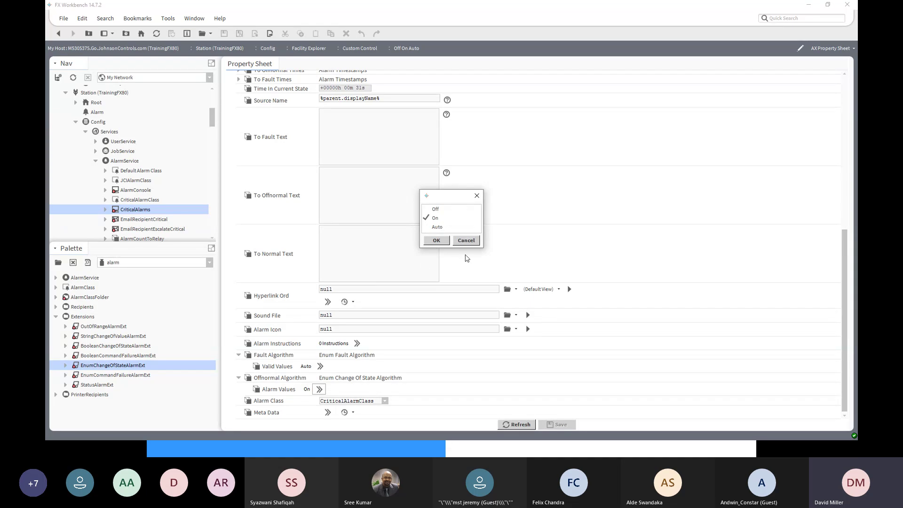
{"action": "left_click", "coordinate": [472, 240]}
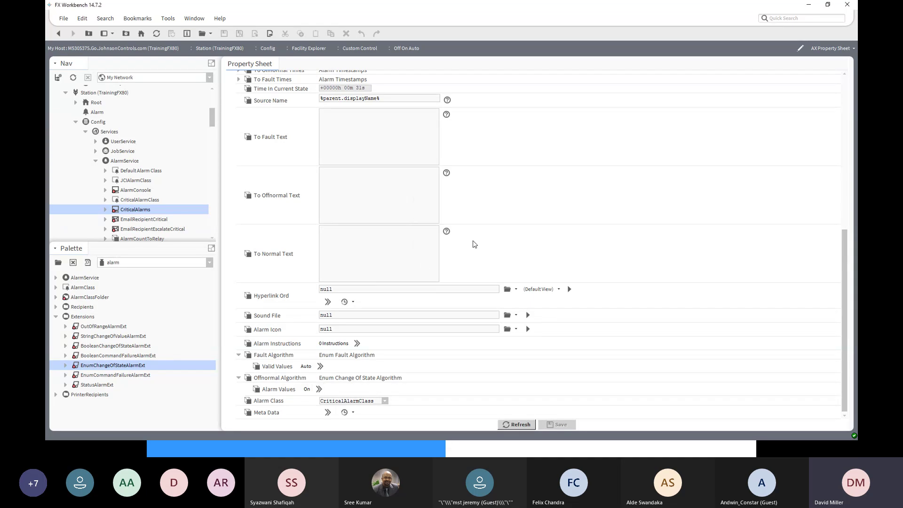
Set the enum fault algorithm's valid values on the Off On Auto point to Off, On and Auto, and save the property sheet
{"action": "left_click", "coordinate": [320, 366]}
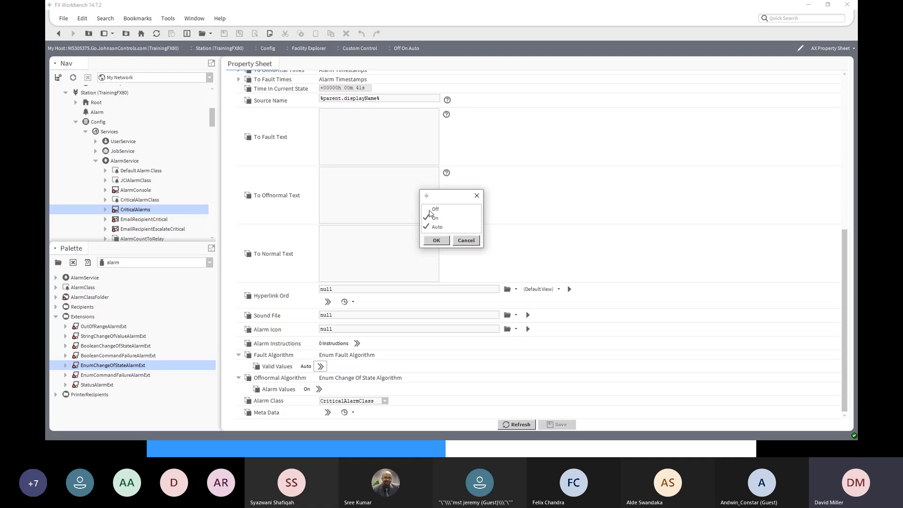
{"action": "left_click", "coordinate": [429, 209]}
{"action": "left_click", "coordinate": [435, 219]}
{"action": "left_click", "coordinate": [436, 240]}
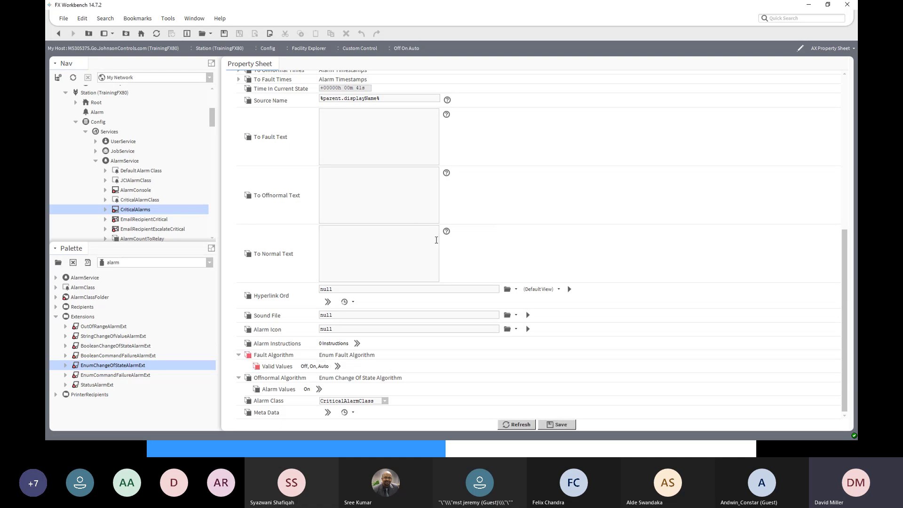
{"action": "left_click", "coordinate": [570, 426]}
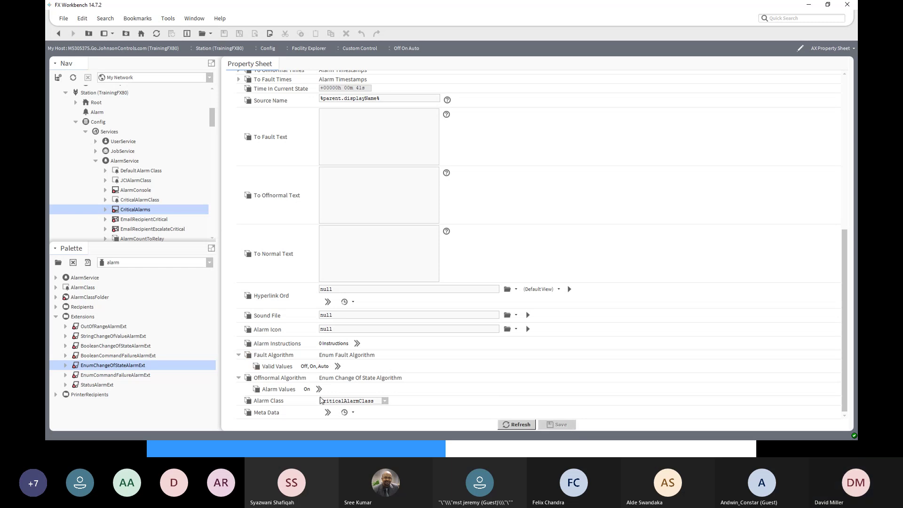
Review the EnumChangeOfStateAlarmExt settings and check which states the offnormal algorithm's alarm values list includes
{"action": "scroll", "coordinate": [394, 369], "scroll_direction": "up", "scroll_amount": 3}
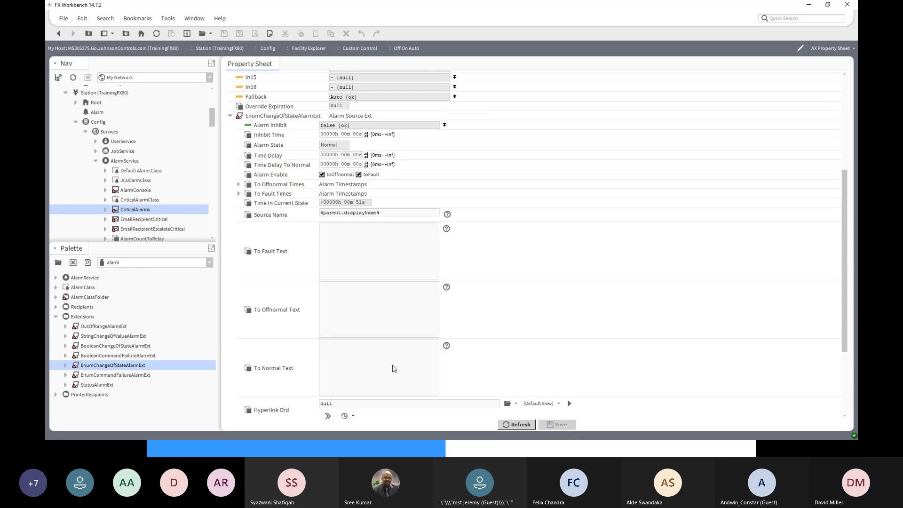
{"action": "scroll", "coordinate": [394, 368], "scroll_direction": "down", "scroll_amount": 3}
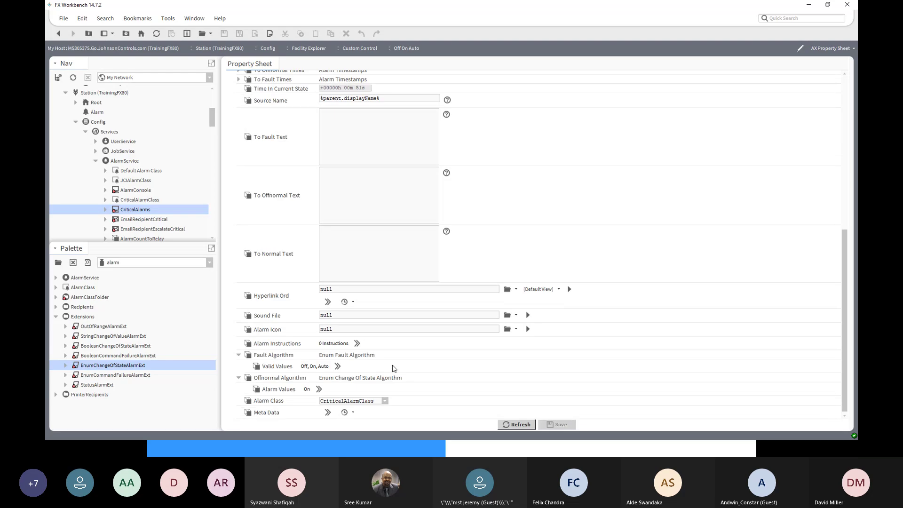
{"action": "left_click", "coordinate": [319, 391]}
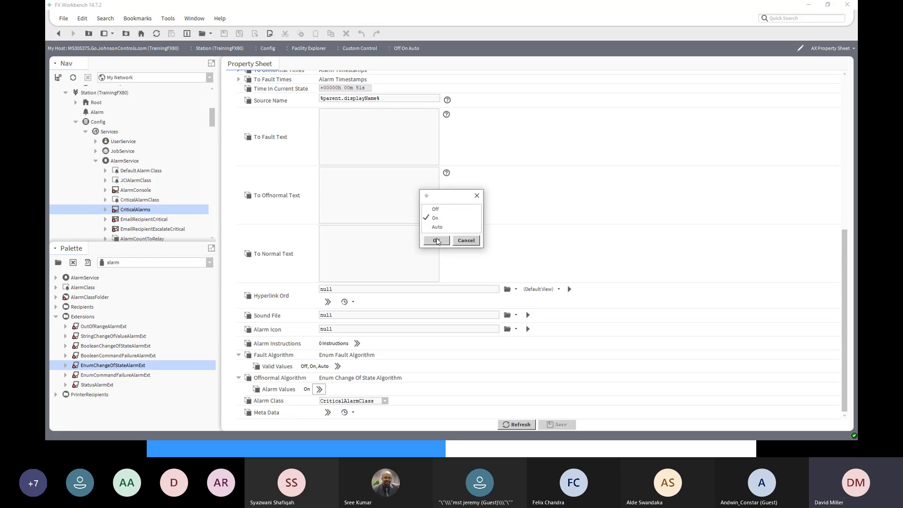
{"action": "left_click", "coordinate": [435, 240]}
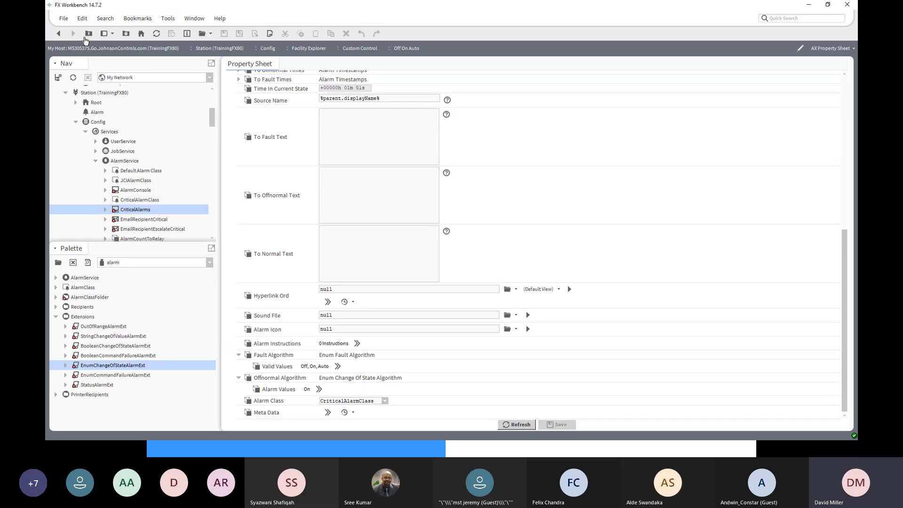
Return to the wire sheet and use the Set action to set the Off On Auto point to Off
{"action": "left_click", "coordinate": [55, 34]}
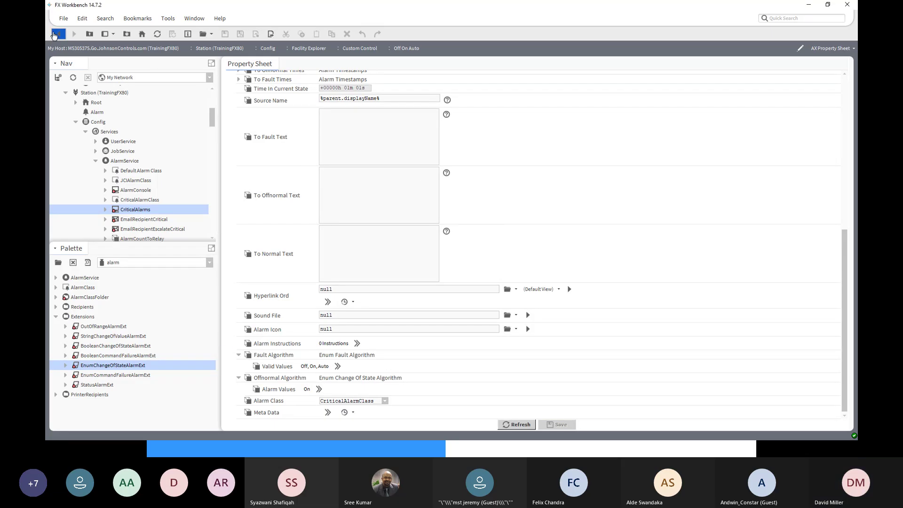
{"action": "right_click", "coordinate": [638, 329]}
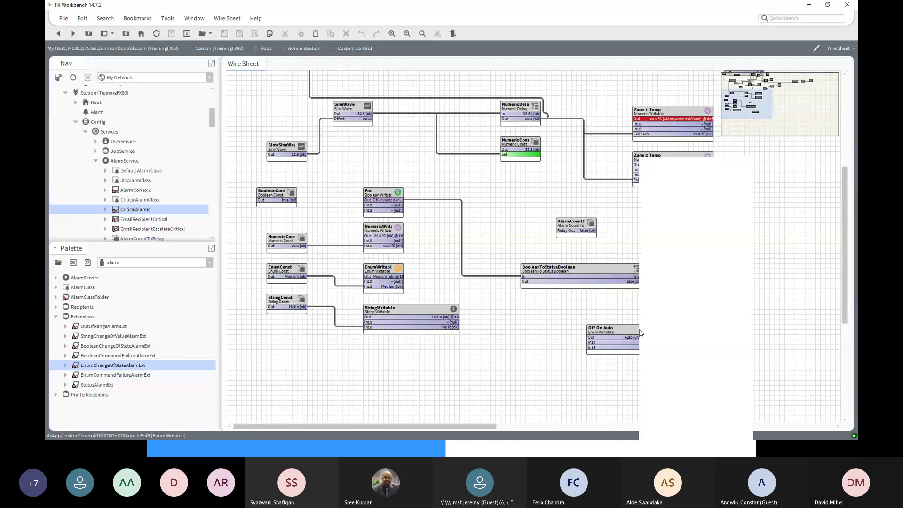
{"action": "mouse_move", "coordinate": [684, 175]}
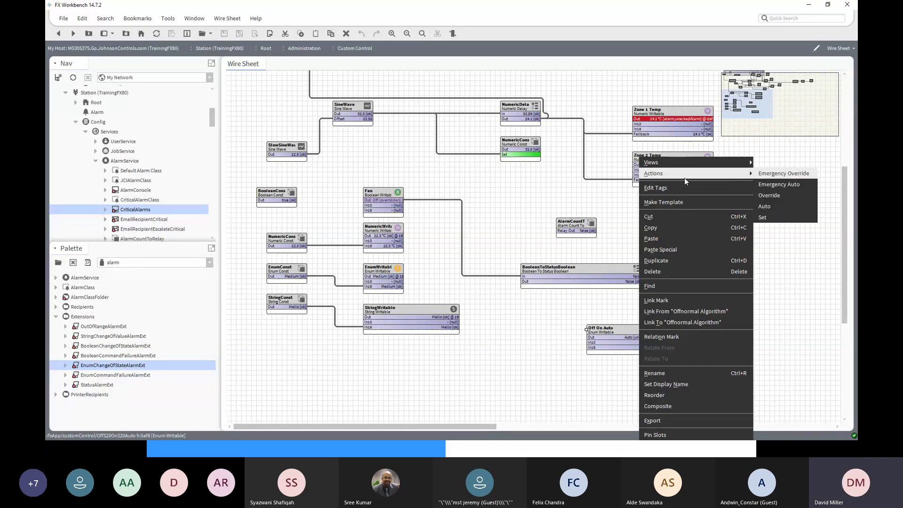
{"action": "left_click", "coordinate": [762, 217]}
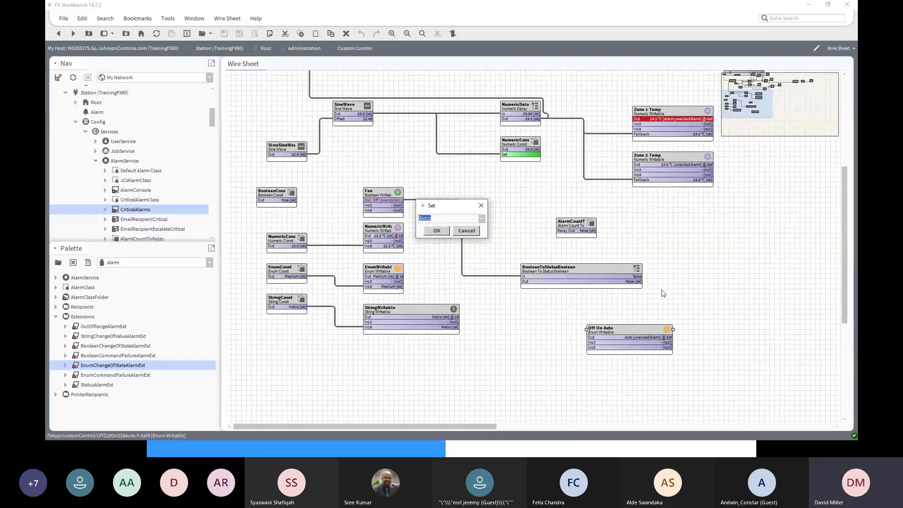
{"action": "left_click", "coordinate": [482, 219]}
{"action": "left_click", "coordinate": [437, 228]}
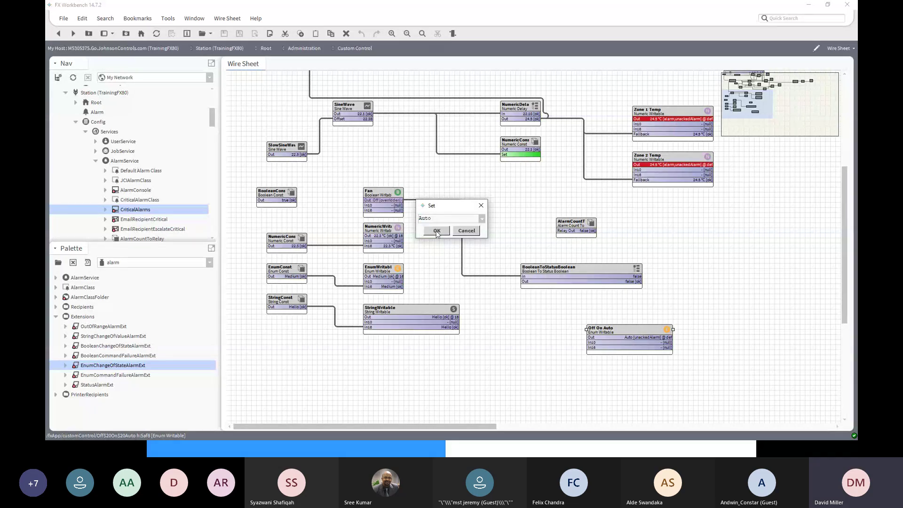
{"action": "left_click", "coordinate": [437, 231]}
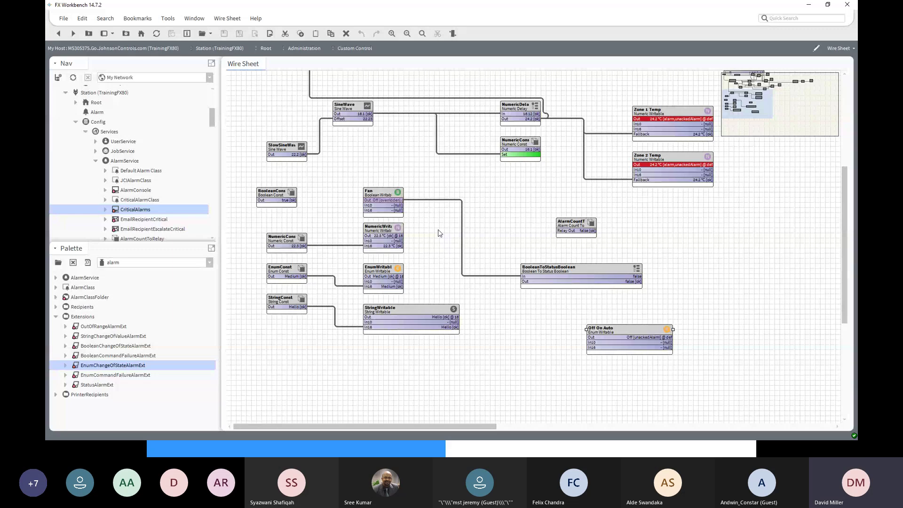
Use the Set action on the Off On Auto point to set its value to On
{"action": "right_click", "coordinate": [637, 329]}
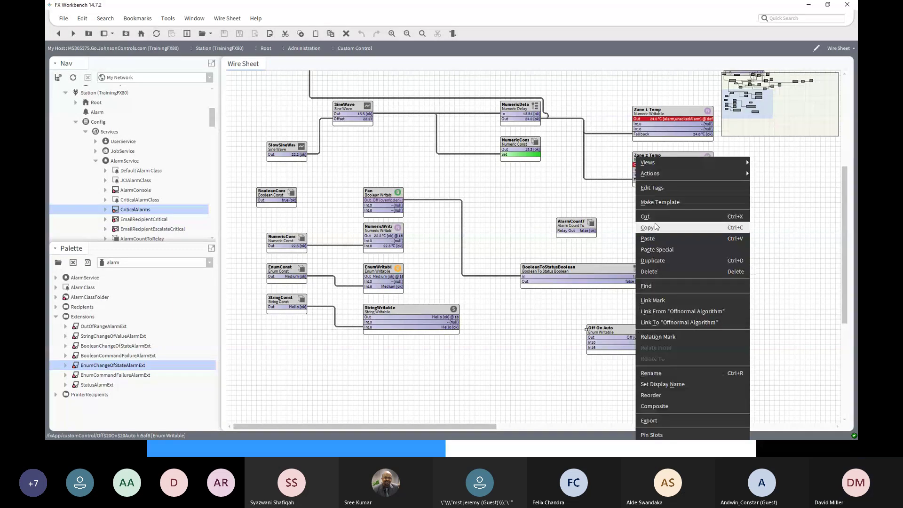
{"action": "mouse_move", "coordinate": [667, 174]}
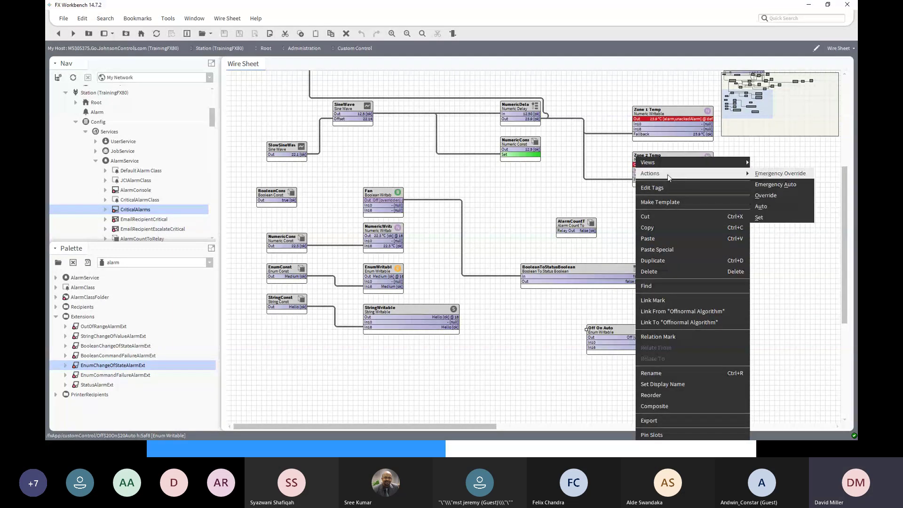
{"action": "left_click", "coordinate": [771, 217]}
{"action": "left_click", "coordinate": [482, 219]}
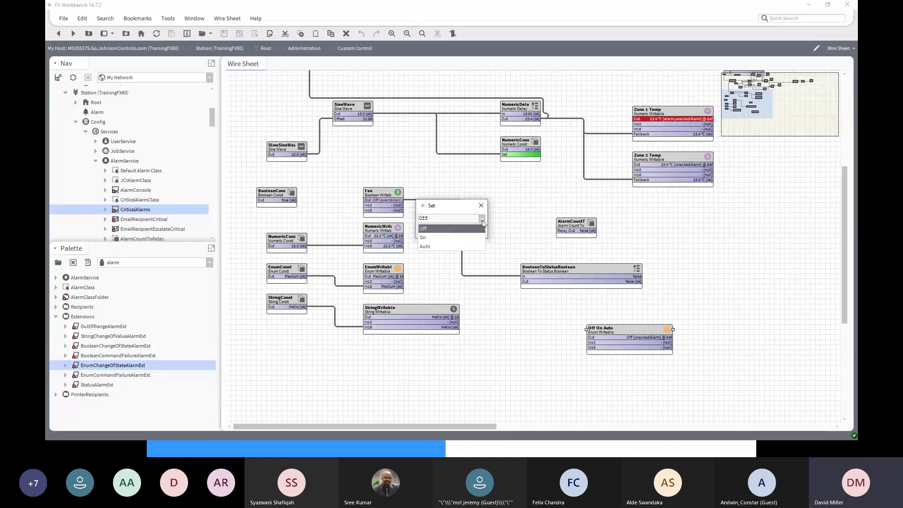
{"action": "left_click", "coordinate": [441, 237]}
{"action": "left_click", "coordinate": [437, 231]}
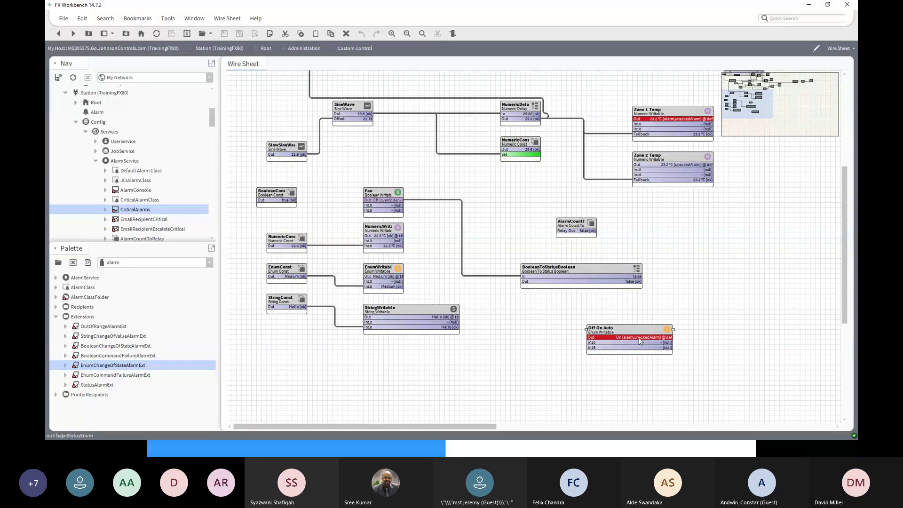
Open the CriticalAlarms console and acknowledge the Off On Auto offnormal alarm
{"action": "double_click", "coordinate": [141, 211]}
{"action": "left_click", "coordinate": [389, 109]}
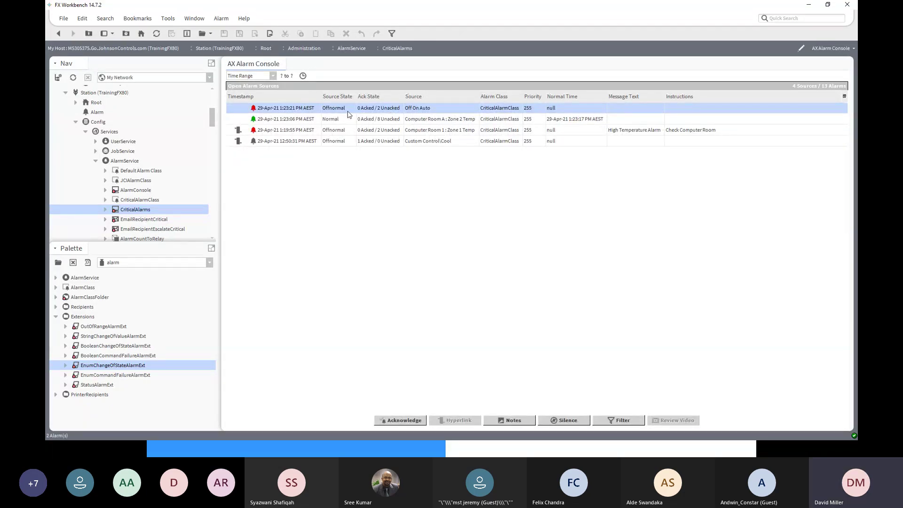
{"action": "left_click", "coordinate": [401, 419]}
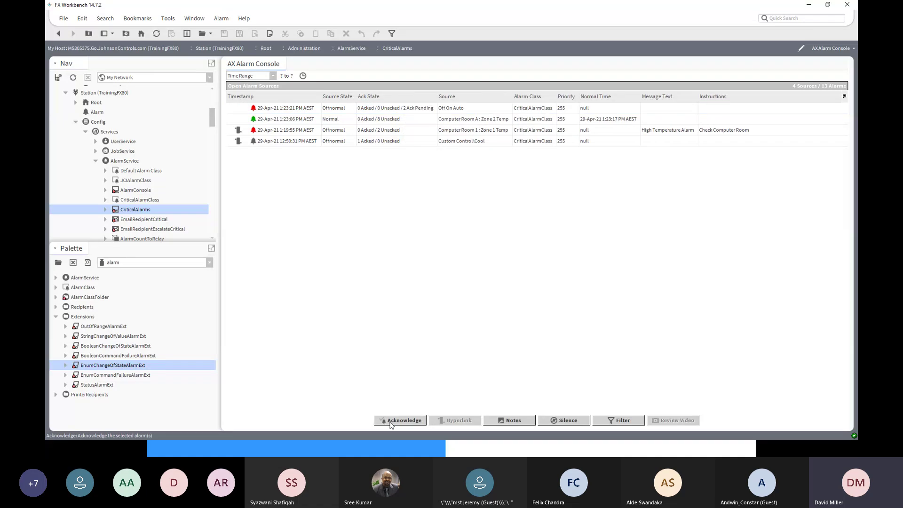
Go back to the Custom Control wire sheet and set the Off On Auto point's value to Auto
{"action": "left_click", "coordinate": [58, 33]}
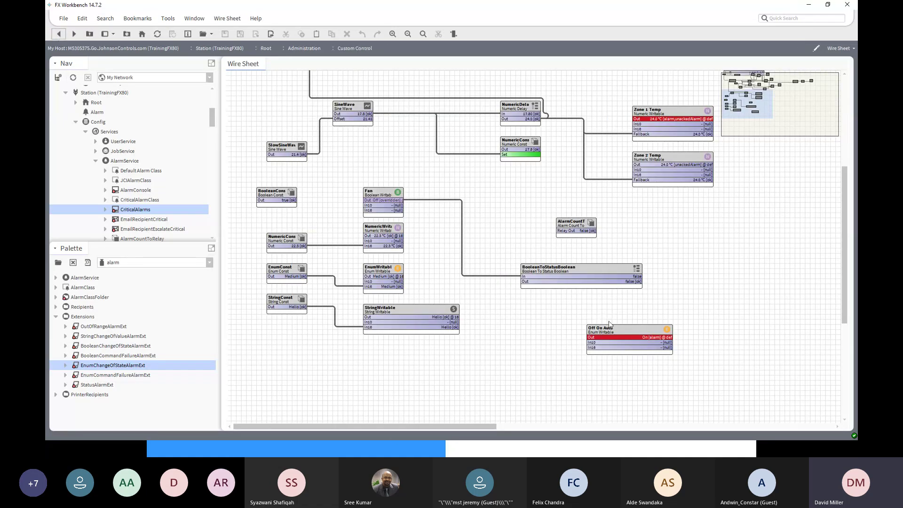
{"action": "right_click", "coordinate": [634, 331]}
{"action": "mouse_move", "coordinate": [691, 173]}
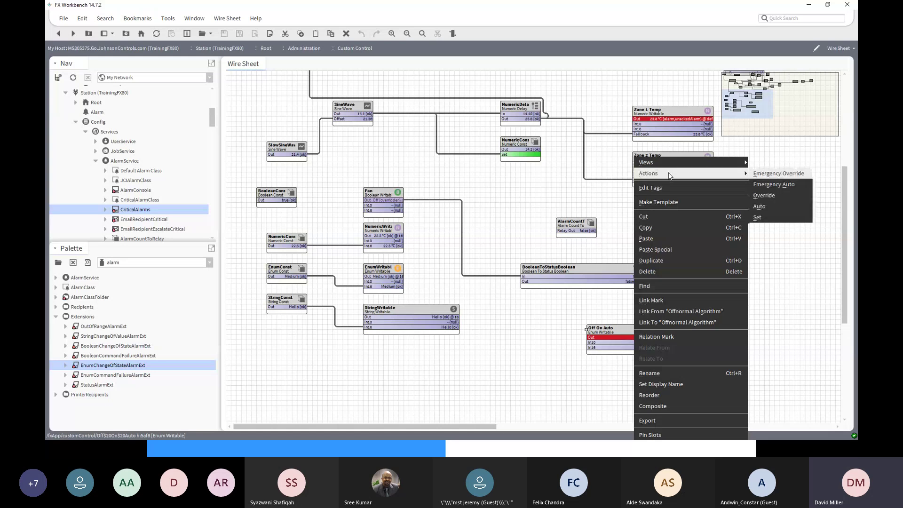
{"action": "left_click", "coordinate": [776, 217]}
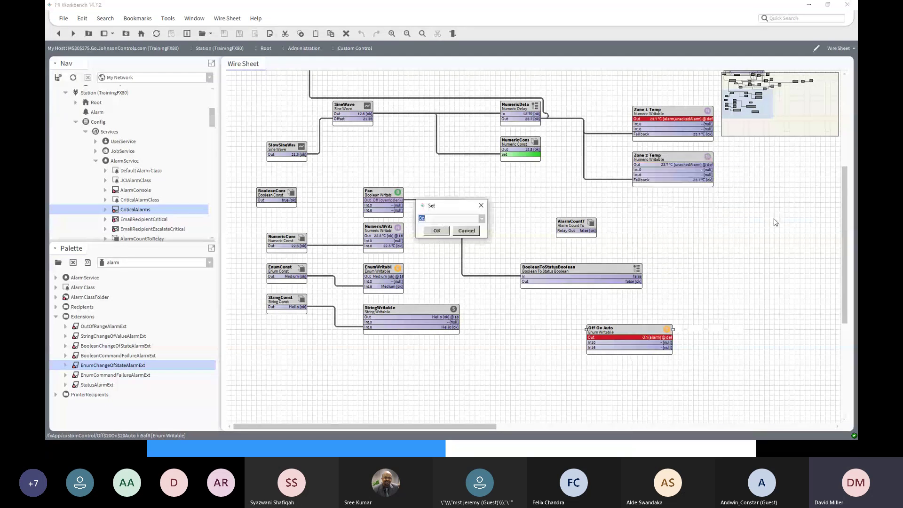
{"action": "left_click", "coordinate": [481, 219]}
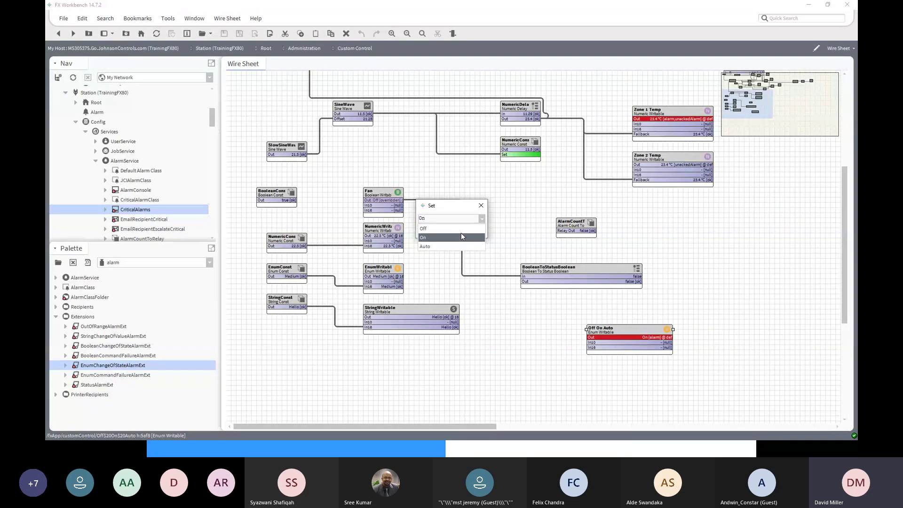
{"action": "left_click", "coordinate": [461, 248]}
{"action": "left_click", "coordinate": [447, 232]}
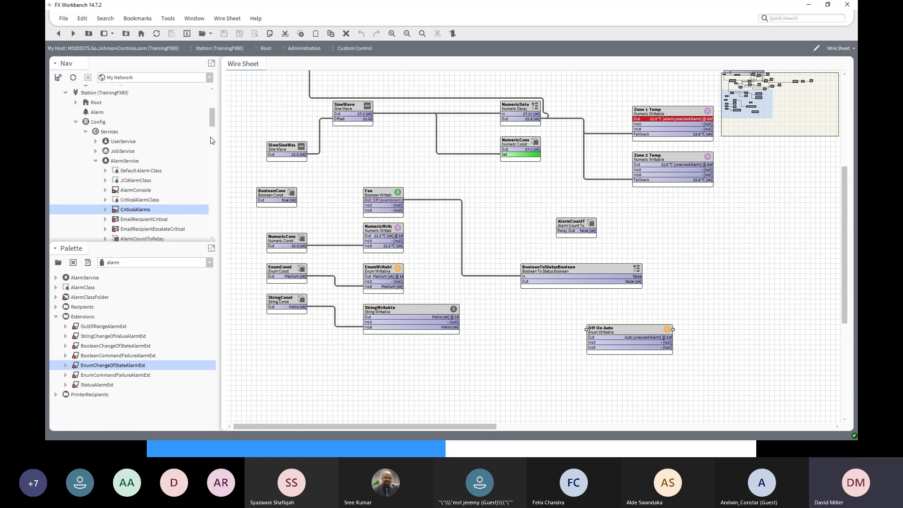
Collapse the AlarmService branch in the station's navigation tree
{"action": "left_click_drag", "start_coordinate": [212, 126], "coordinate": [213, 144]}
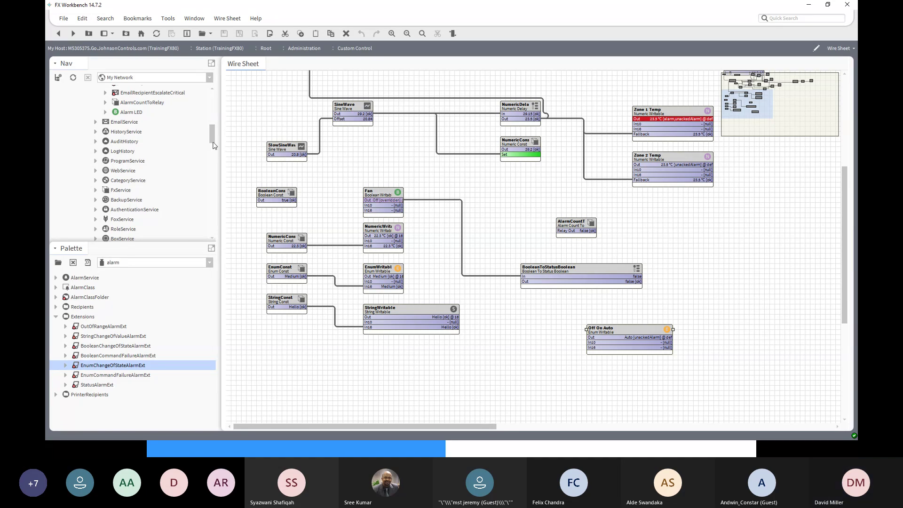
{"action": "left_click_drag", "start_coordinate": [212, 145], "coordinate": [211, 132]}
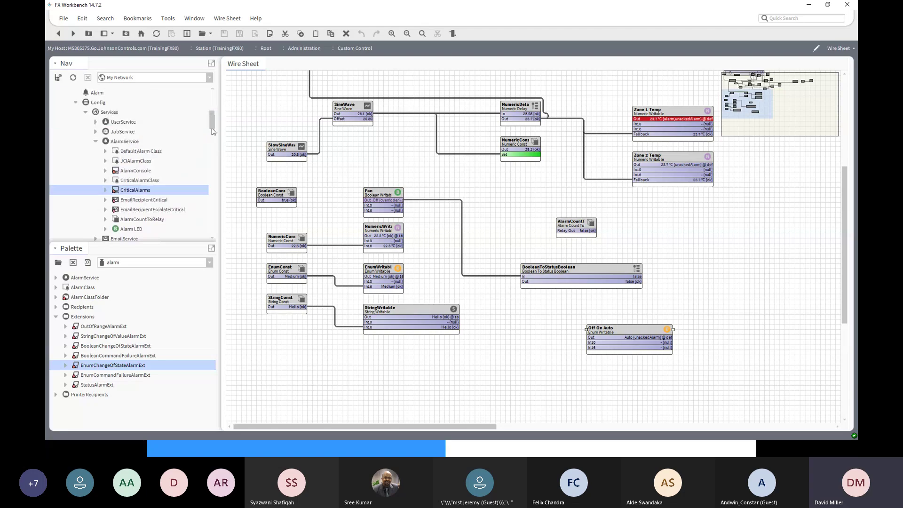
{"action": "left_click", "coordinate": [96, 141]}
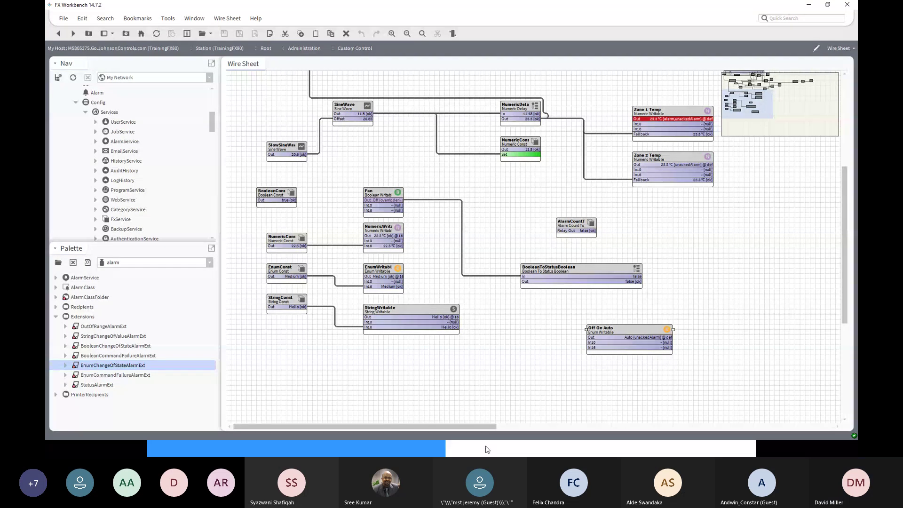
Switch to the Facility Explorer webinar slide to view the point extension topics, and return to FX Workbench
{"action": "key", "text": "alt+Tab"}
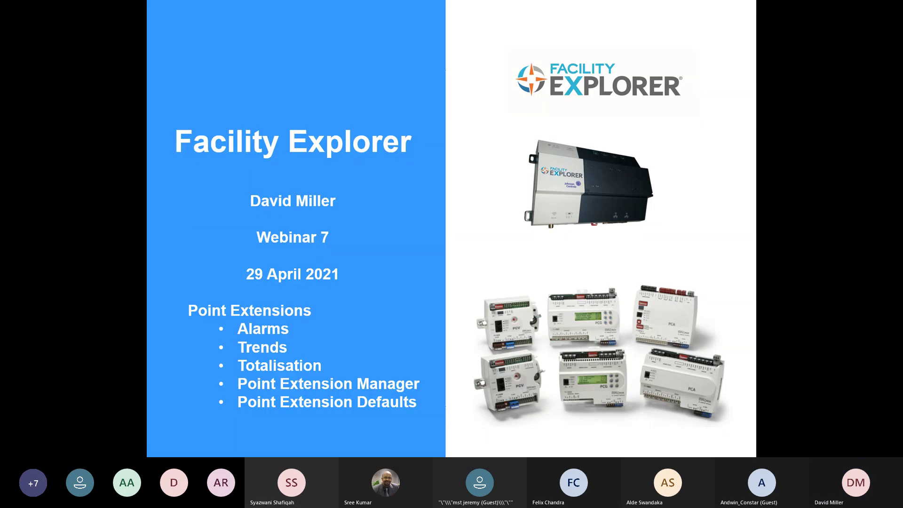
{"action": "key", "text": "alt+Tab"}
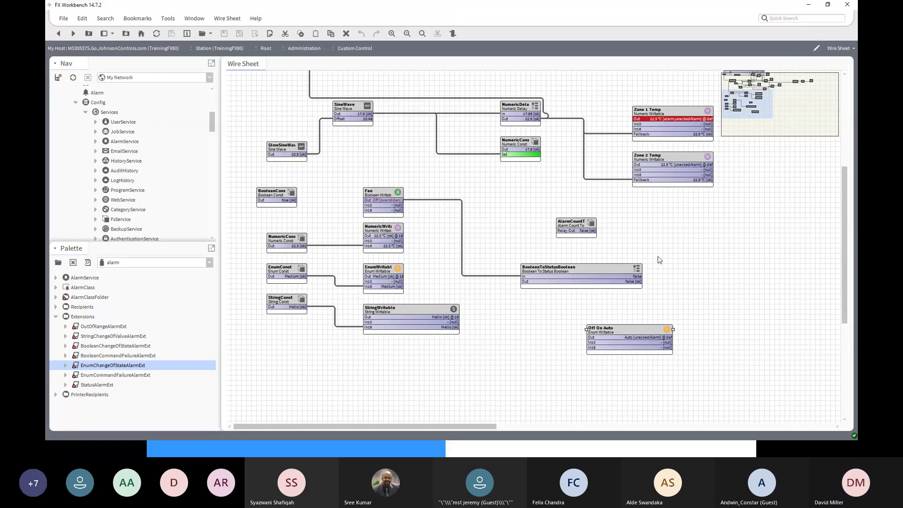
Open the ZN-T point's properties and inspect its NumericInterval history extension, including the interval and History Config settings
{"action": "scroll", "coordinate": [660, 260], "scroll_direction": "up", "scroll_amount": 3}
{"action": "scroll", "coordinate": [658, 259], "scroll_direction": "up", "scroll_amount": 3}
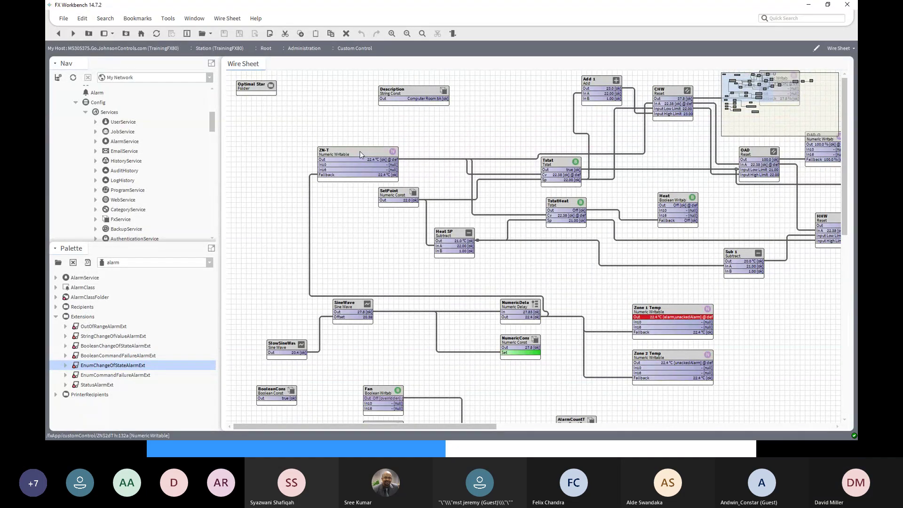
{"action": "double_click", "coordinate": [360, 151]}
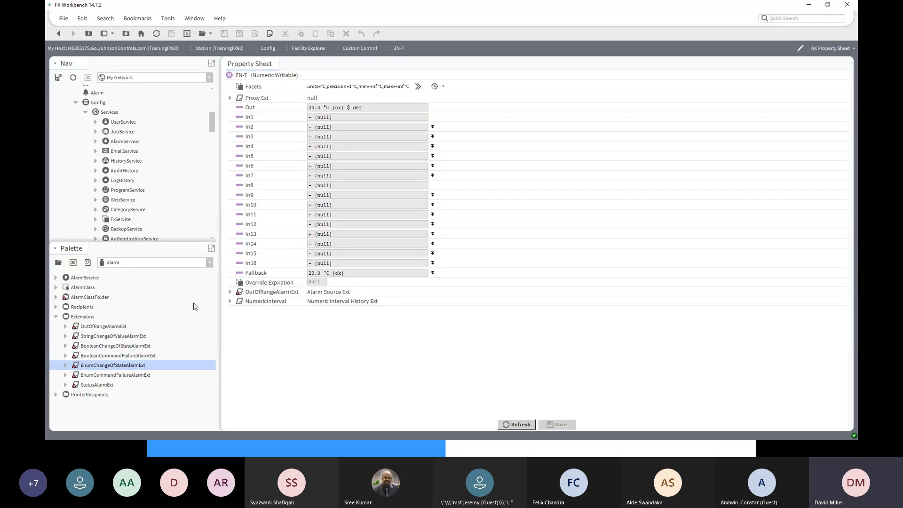
{"action": "left_click", "coordinate": [230, 302]}
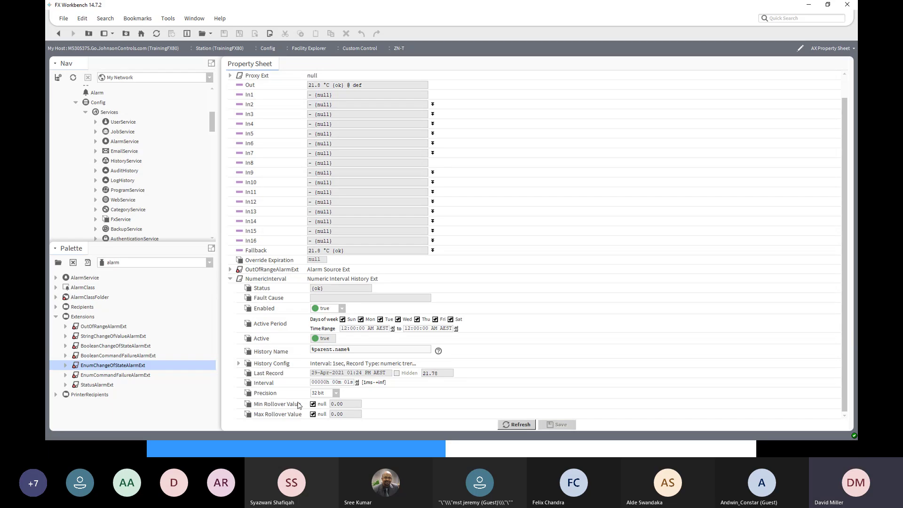
{"action": "left_click", "coordinate": [347, 381]}
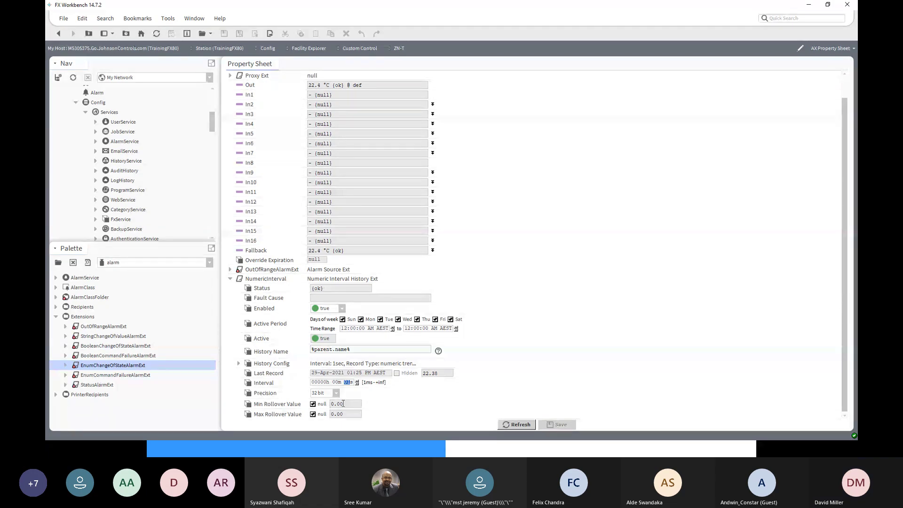
{"action": "left_click", "coordinate": [238, 363]}
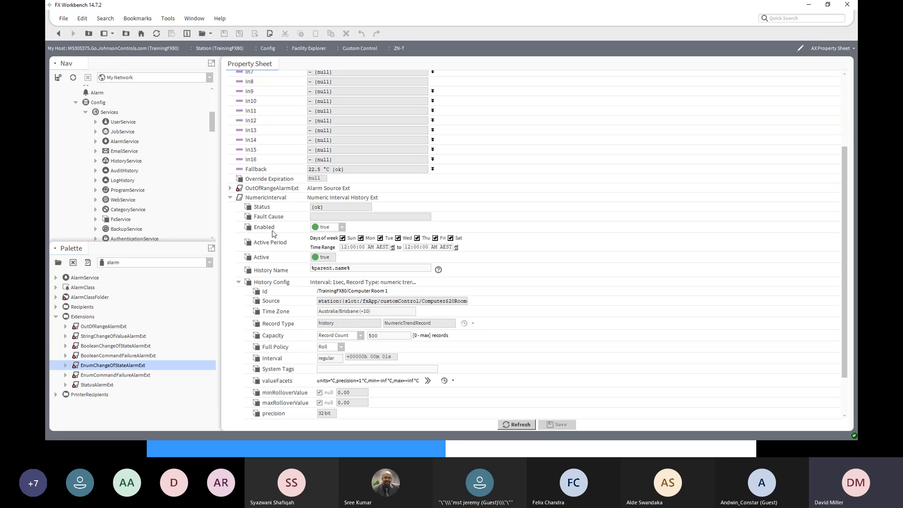
View the History Chart of ZN-T's NumericInterval extension
{"action": "right_click", "coordinate": [260, 201]}
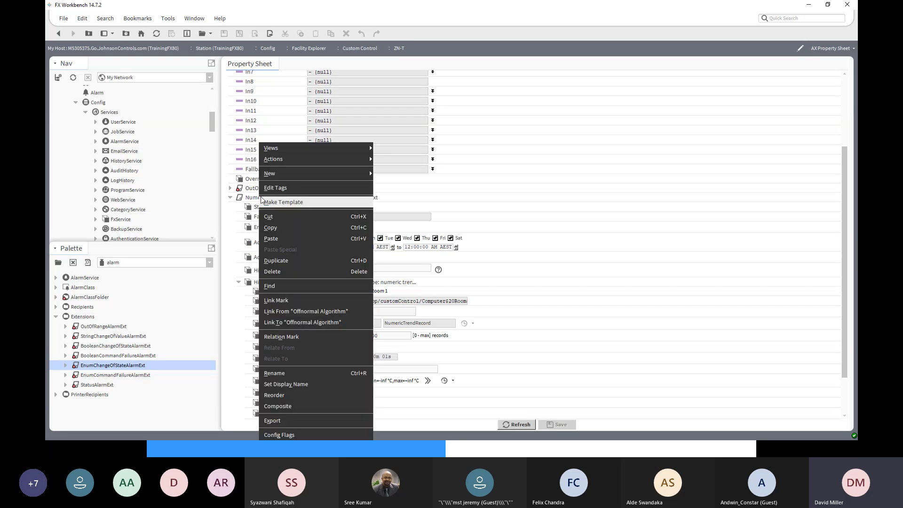
{"action": "mouse_move", "coordinate": [309, 148]}
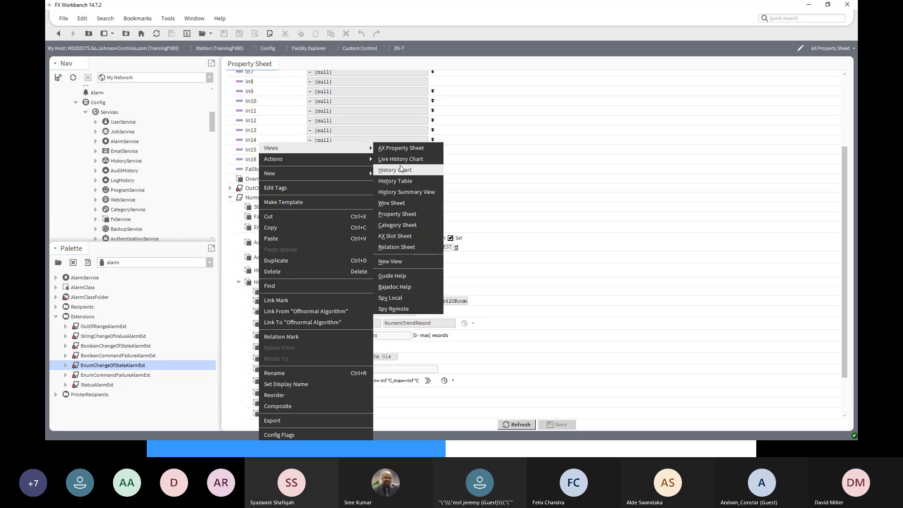
{"action": "left_click", "coordinate": [400, 170]}
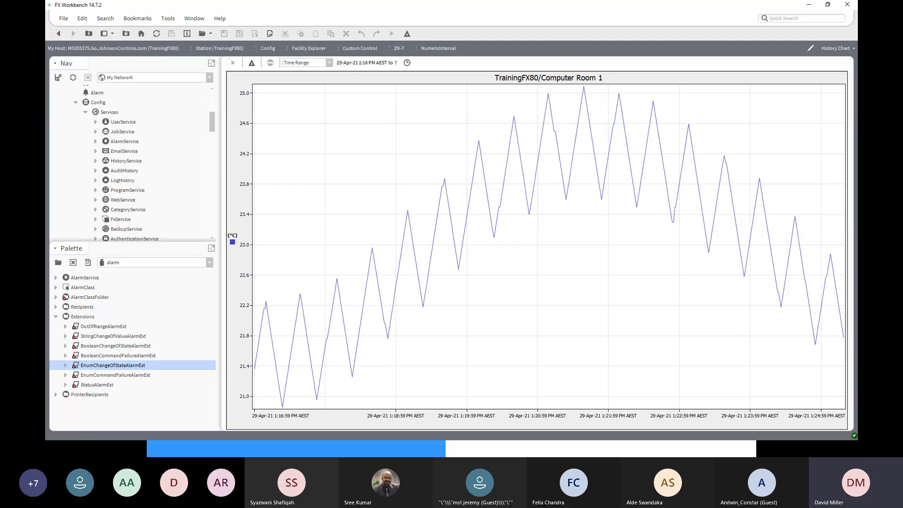
Switch the NumericInterval history to the History Table view and look through its timestamped records
{"action": "left_click", "coordinate": [852, 49]}
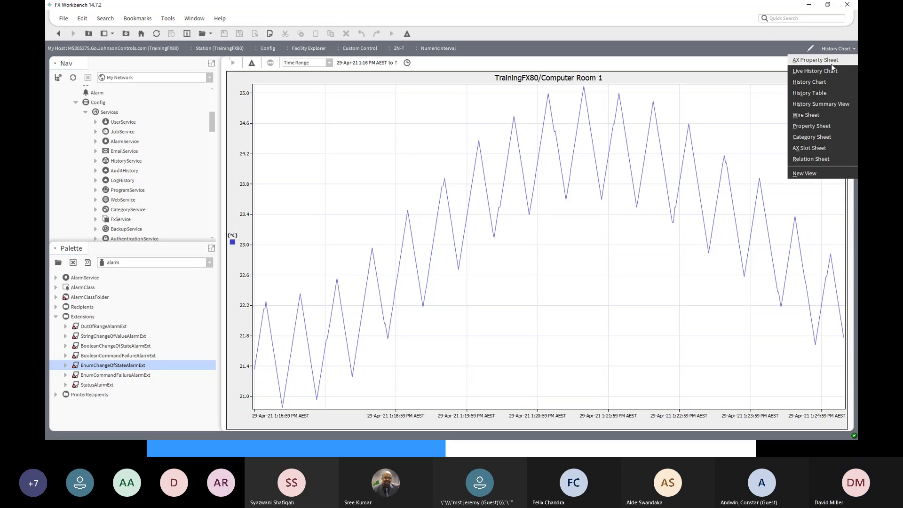
{"action": "left_click", "coordinate": [820, 94]}
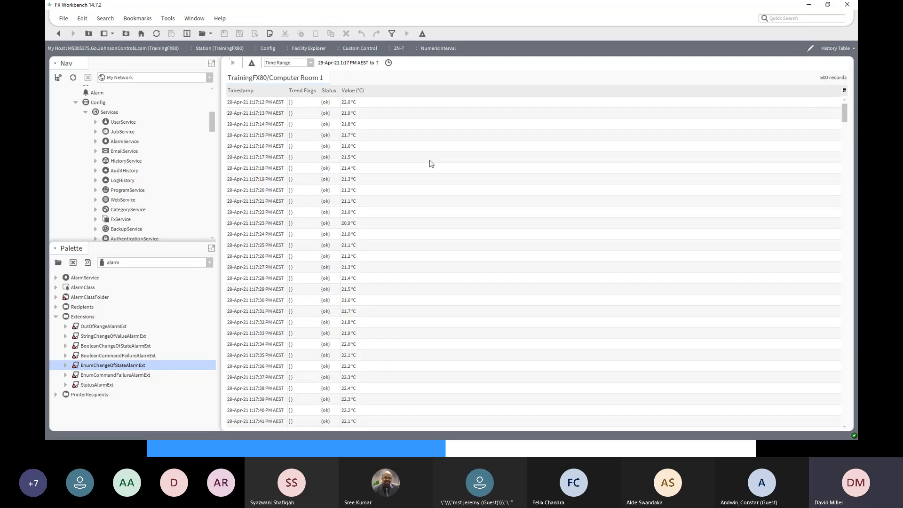
{"action": "scroll", "coordinate": [431, 164], "scroll_direction": "down", "scroll_amount": 11}
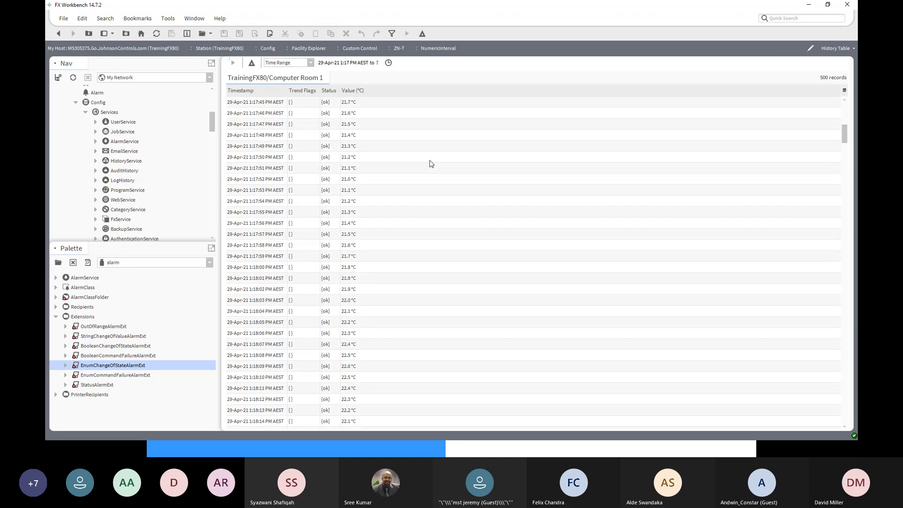
{"action": "scroll", "coordinate": [431, 163], "scroll_direction": "down", "scroll_amount": 16}
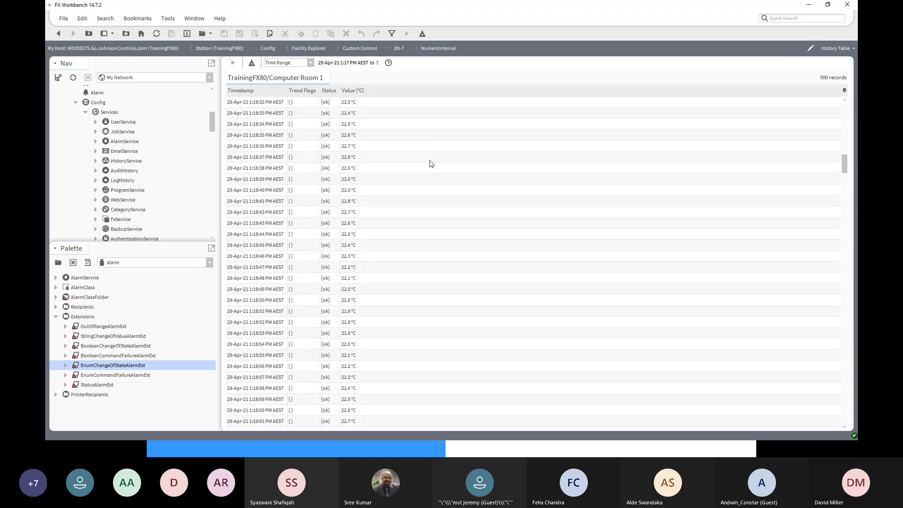
{"action": "scroll", "coordinate": [431, 163], "scroll_direction": "down", "scroll_amount": 7}
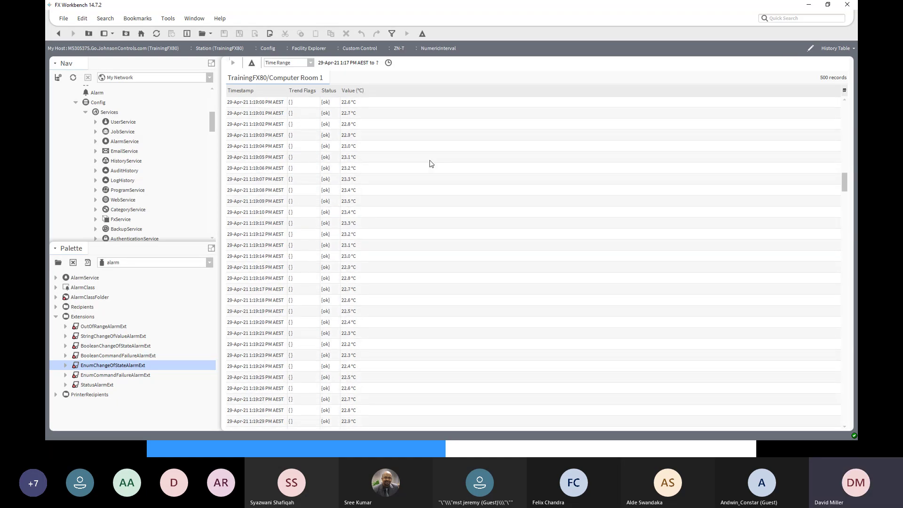
Go back to ZN-T's property sheet, collapse History Config, and return to the Custom Control wire sheet
{"action": "left_click", "coordinate": [58, 34]}
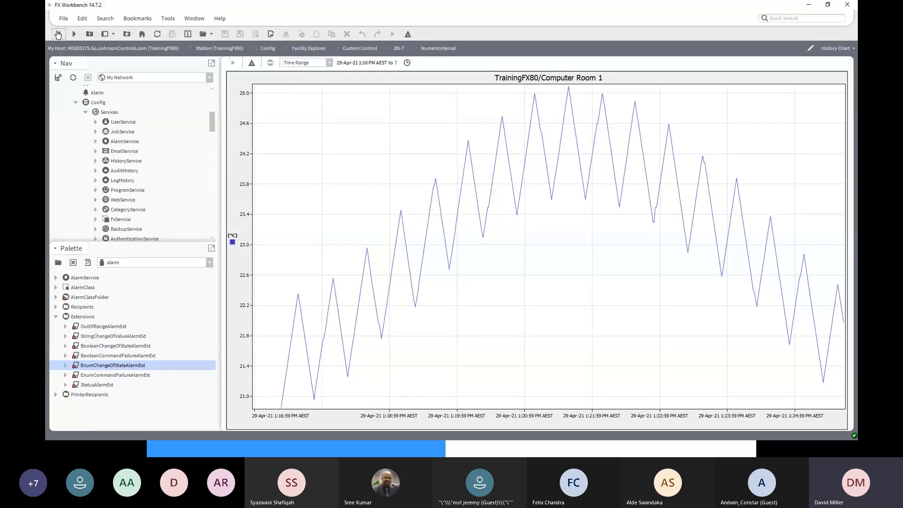
{"action": "left_click", "coordinate": [58, 34]}
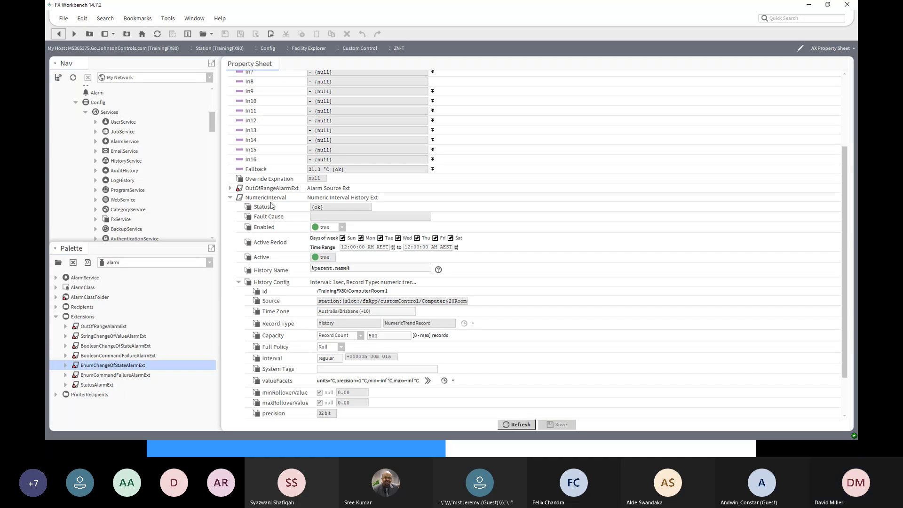
{"action": "left_click", "coordinate": [238, 282]}
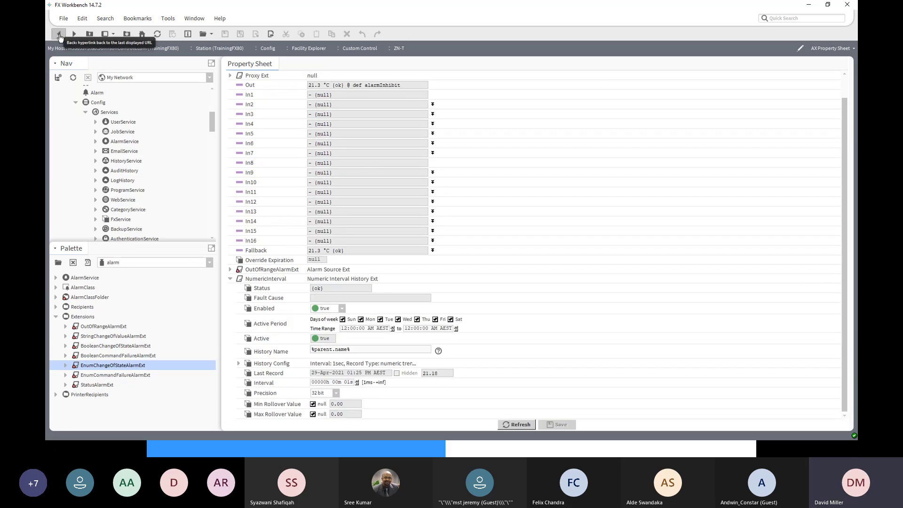
{"action": "left_click", "coordinate": [59, 35]}
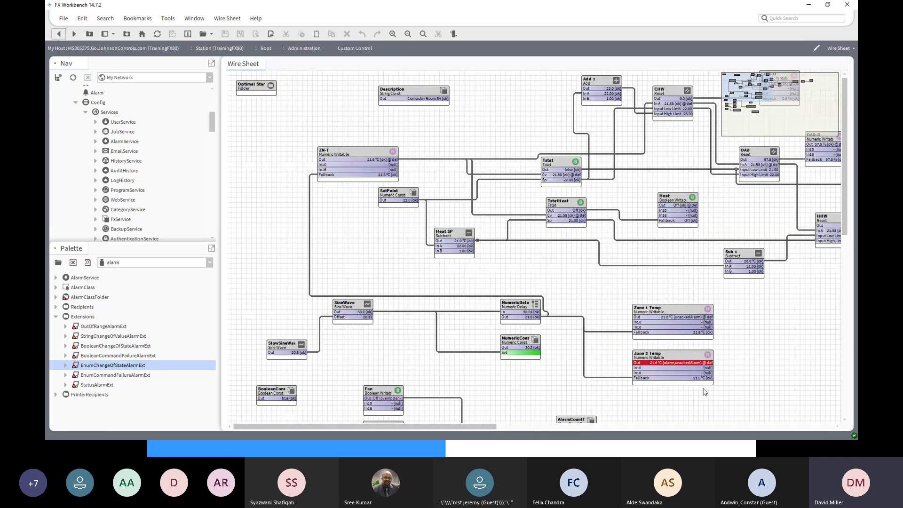
Open the Zone 1 Temp point's property sheet and delete its NumericInterval history extension
{"action": "left_click", "coordinate": [673, 314]}
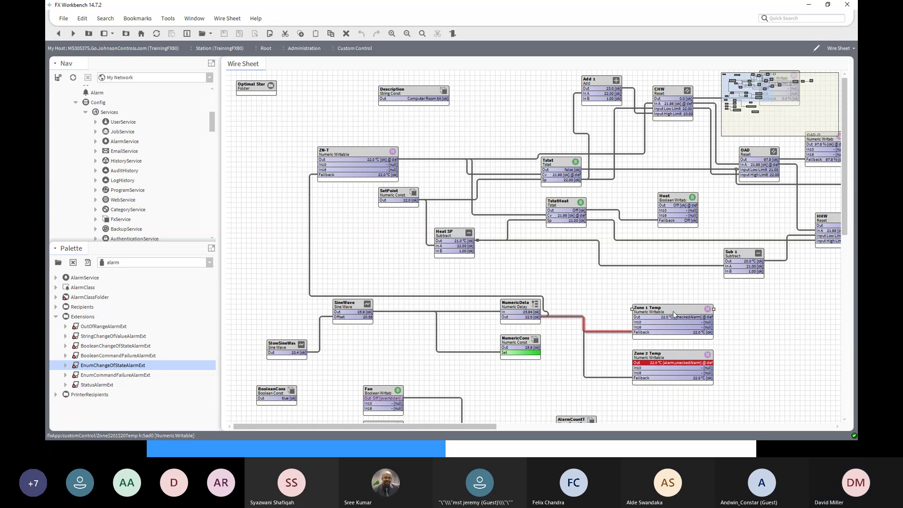
{"action": "double_click", "coordinate": [673, 312]}
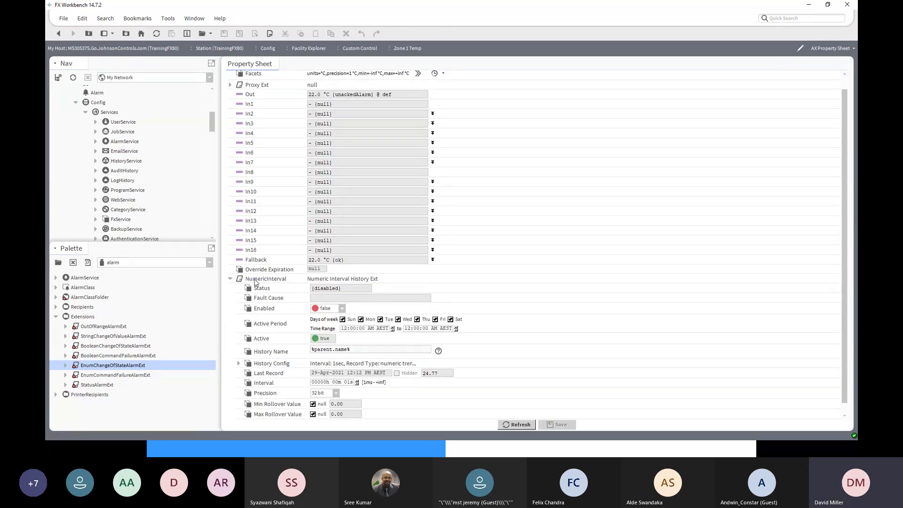
{"action": "right_click", "coordinate": [254, 278]}
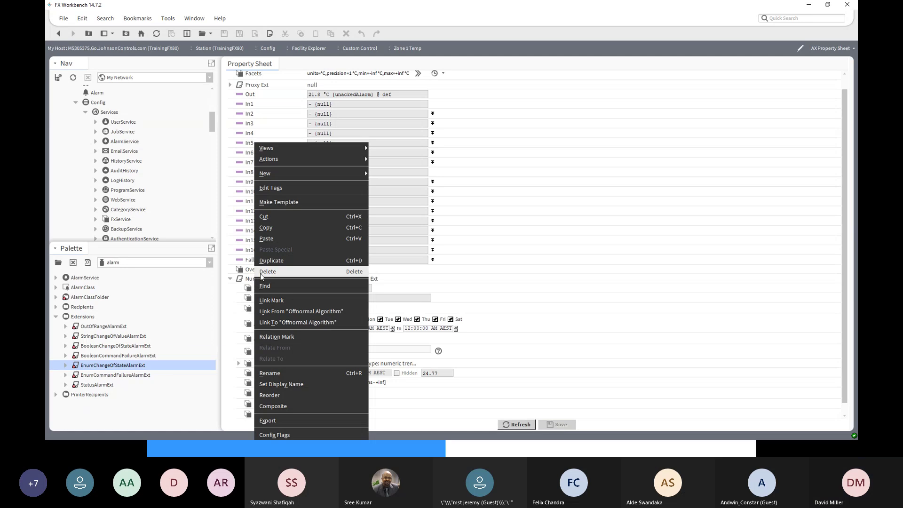
{"action": "left_click", "coordinate": [261, 272]}
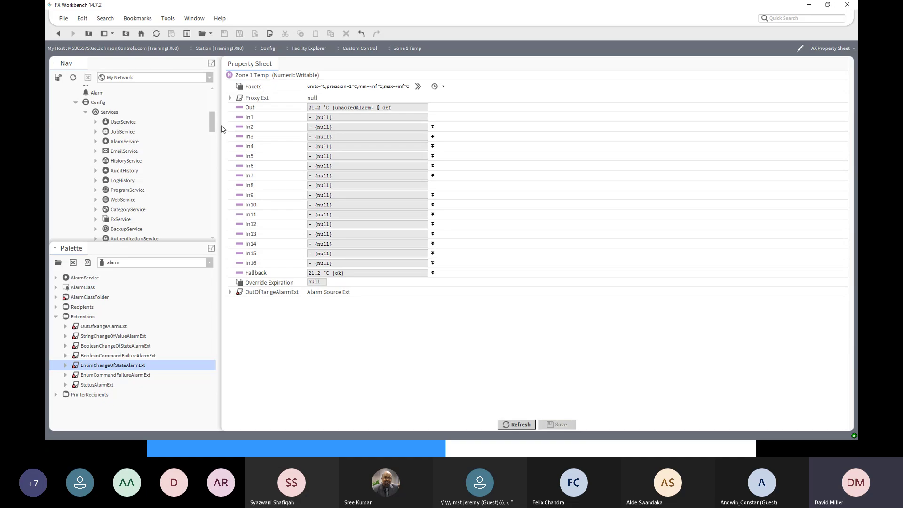
Locate Zone 1 Temp in the station's navigation tree and expand it to view its extensions
{"action": "left_click_drag", "start_coordinate": [212, 131], "coordinate": [223, 207]}
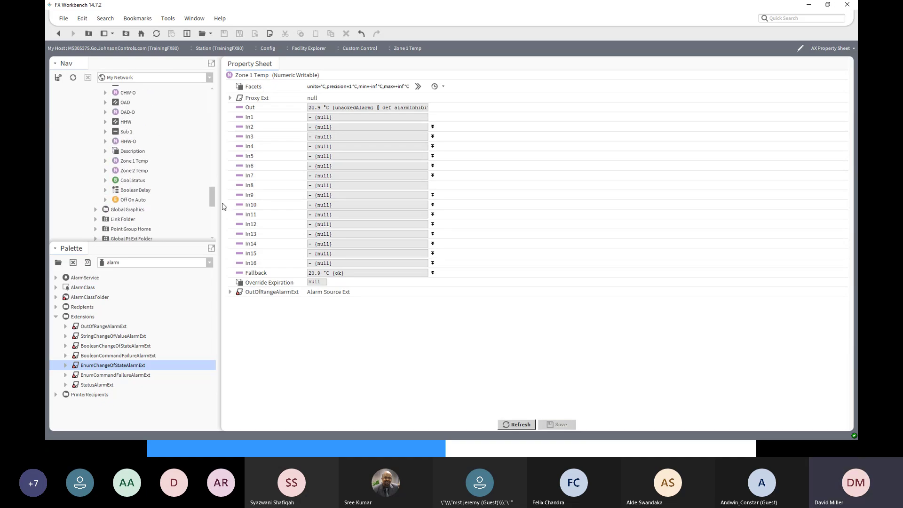
{"action": "left_click", "coordinate": [138, 162]}
{"action": "mouse_move", "coordinate": [212, 194]}
{"action": "left_mouse_down"}
{"action": "mouse_move", "coordinate": [210, 149]}
{"action": "mouse_move", "coordinate": [212, 197]}
{"action": "left_mouse_up"}
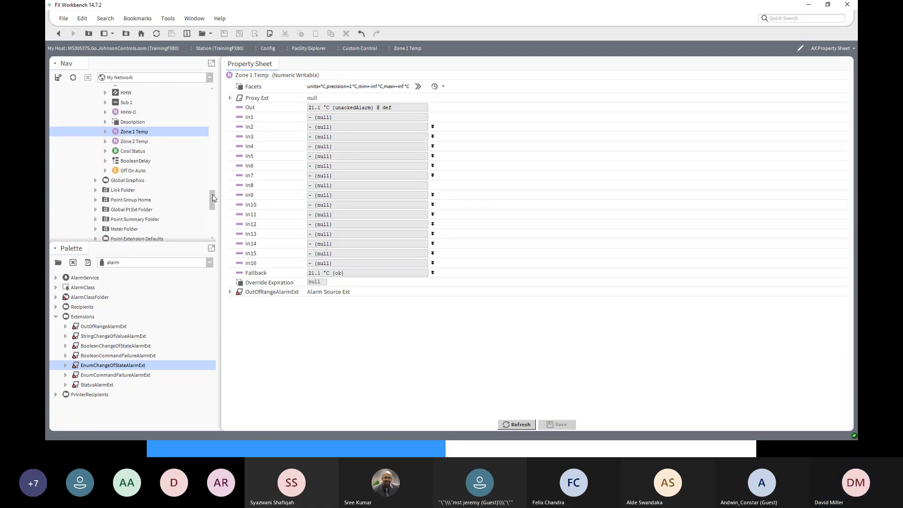
{"action": "left_click", "coordinate": [104, 132]}
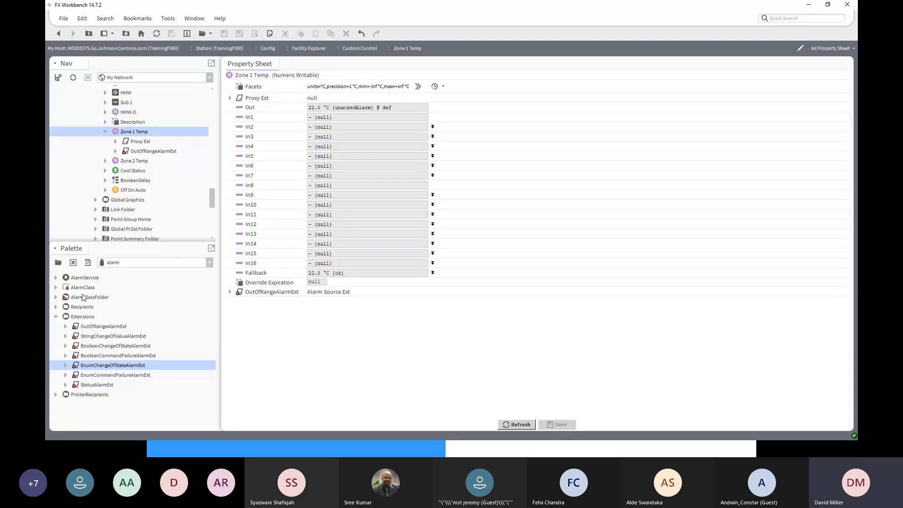
{"action": "left_click", "coordinate": [209, 262]}
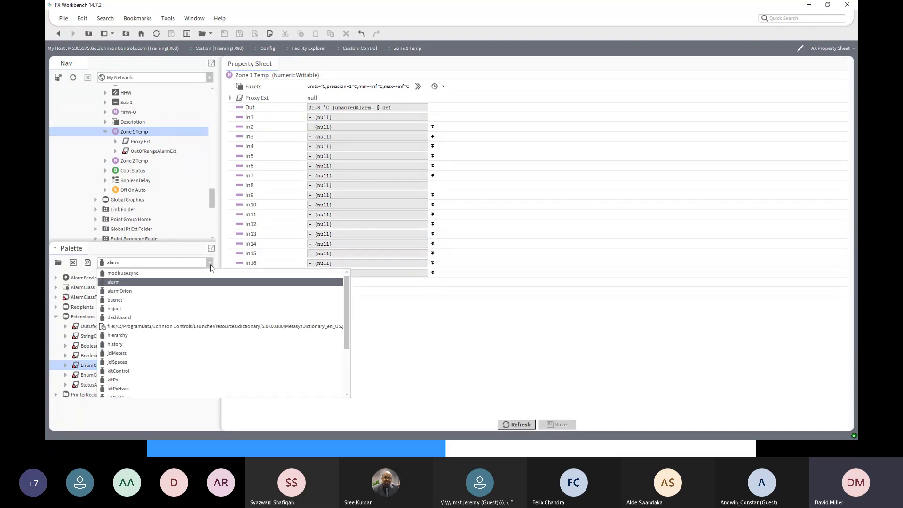
{"action": "left_click", "coordinate": [189, 243]}
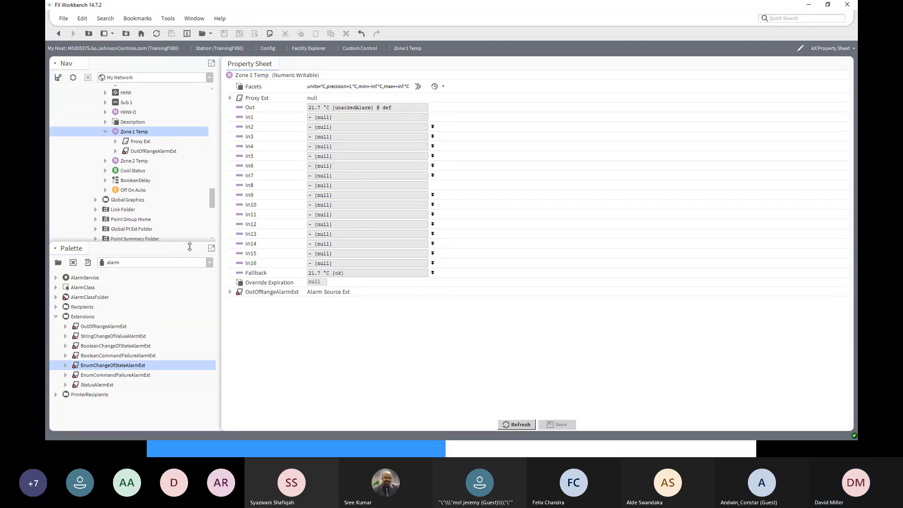
{"action": "left_click", "coordinate": [209, 263]}
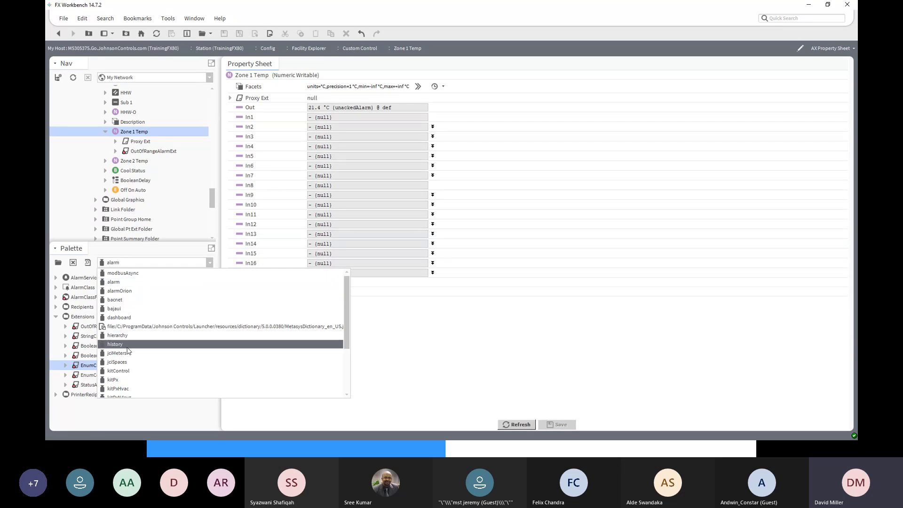
{"action": "left_click", "coordinate": [125, 372]}
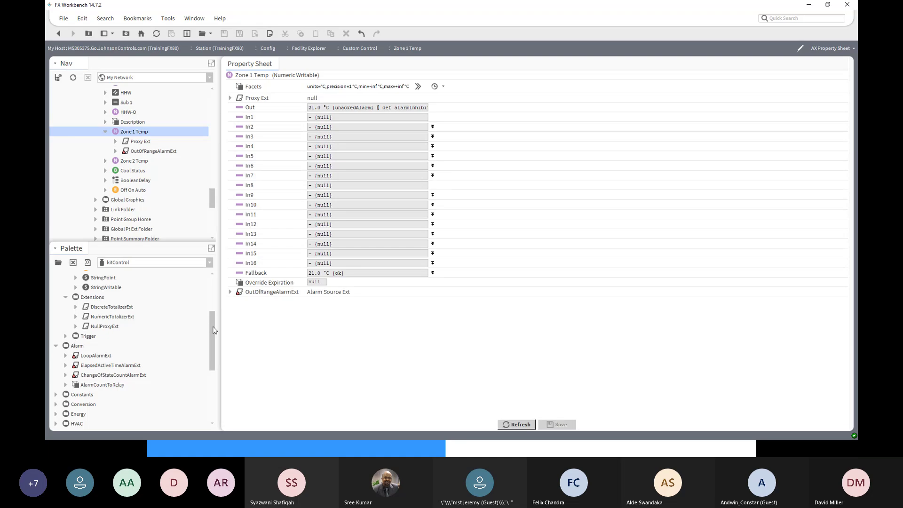
{"action": "left_click_drag", "start_coordinate": [213, 329], "coordinate": [209, 268]}
Load the history palette and expand its Extensions folder
{"action": "left_click", "coordinate": [210, 265]}
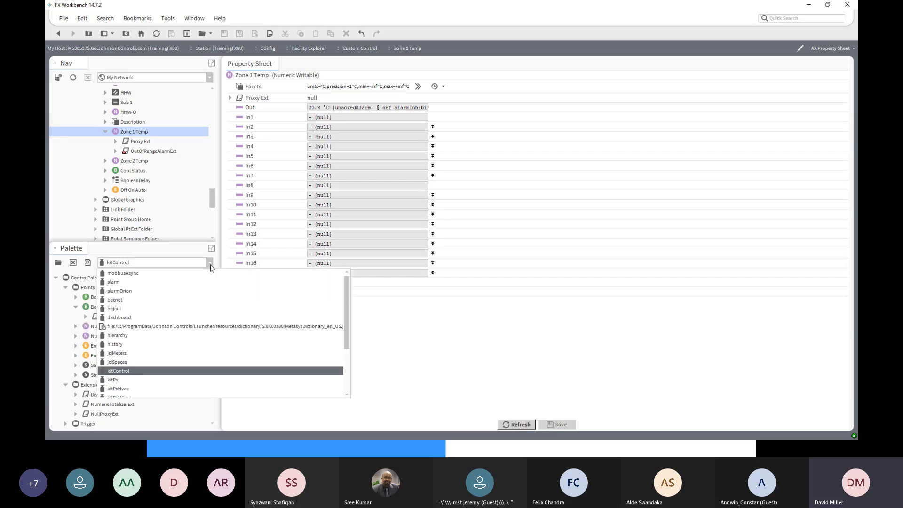
{"action": "left_click", "coordinate": [138, 349]}
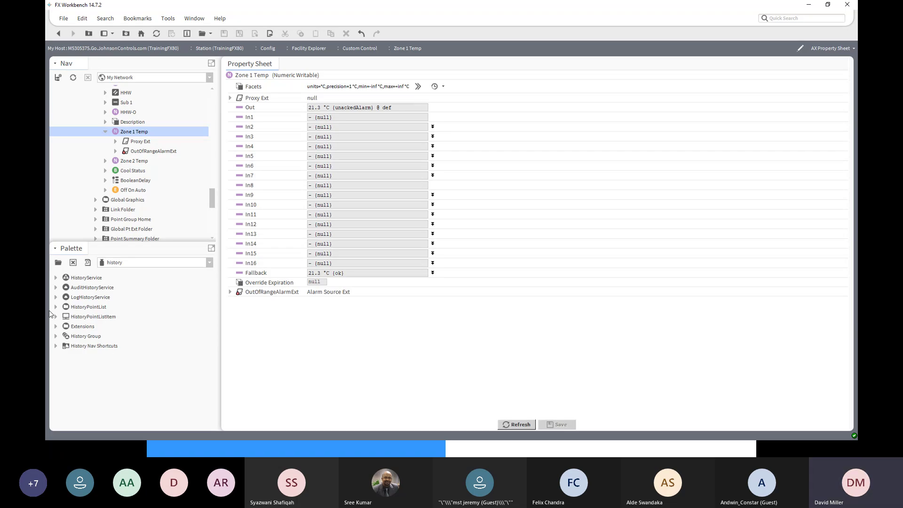
{"action": "left_click", "coordinate": [55, 326]}
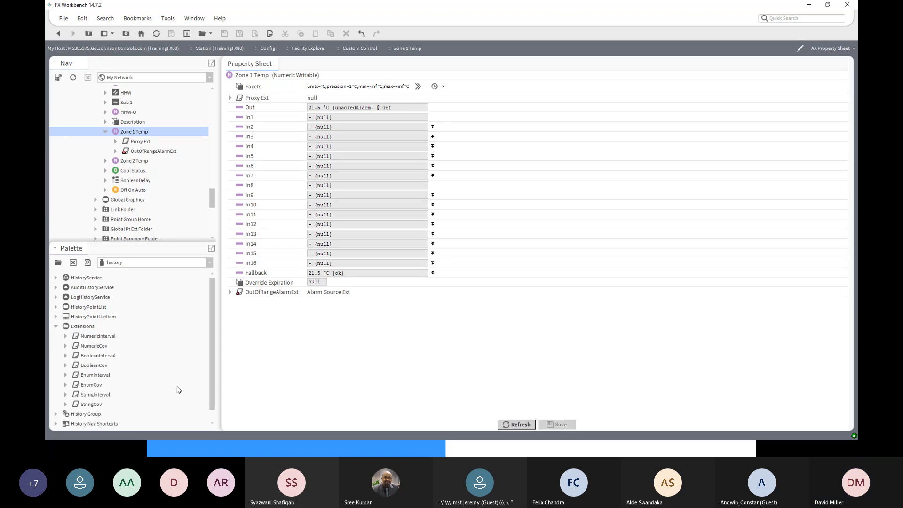
Add a NumericInterval history extension from the palette to the Zone 1 Temp point, keeping the name NumericInterval
{"action": "left_click", "coordinate": [101, 336]}
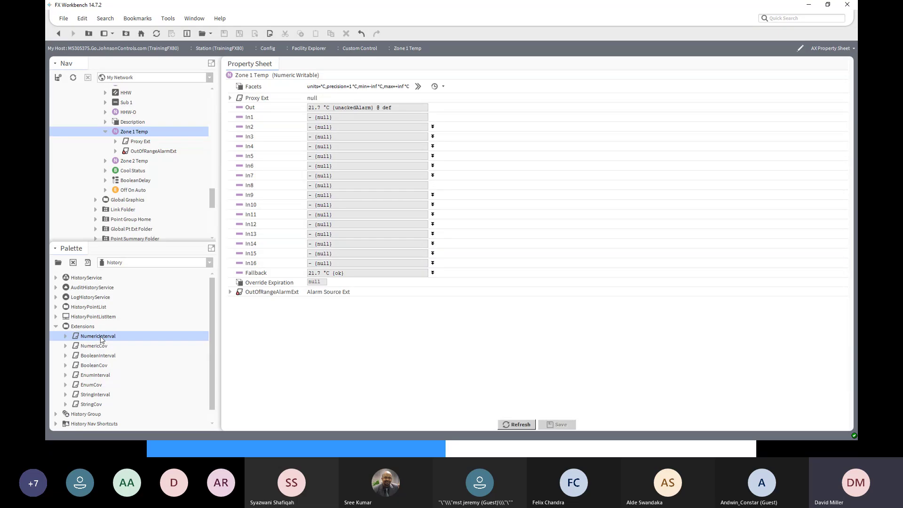
{"action": "left_click", "coordinate": [102, 347]}
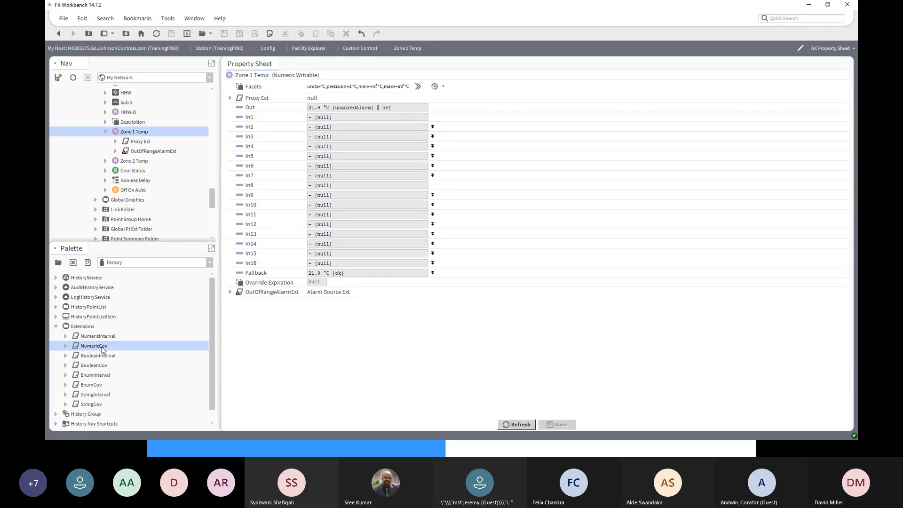
{"action": "left_click", "coordinate": [87, 338]}
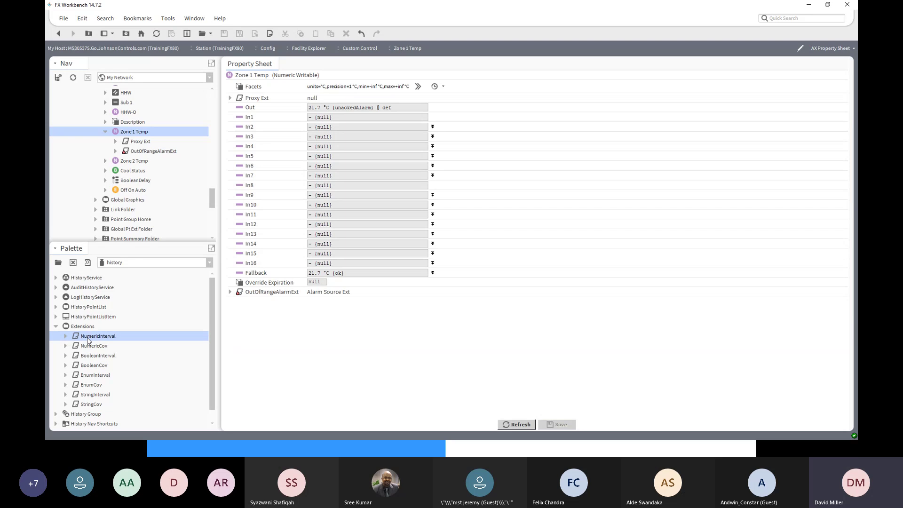
{"action": "left_click_drag", "start_coordinate": [86, 337], "coordinate": [256, 79]}
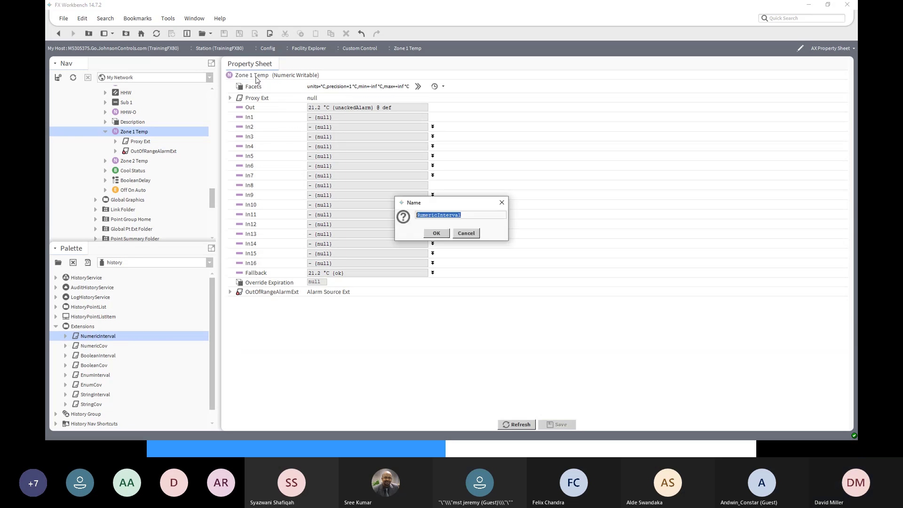
{"action": "left_click", "coordinate": [437, 234]}
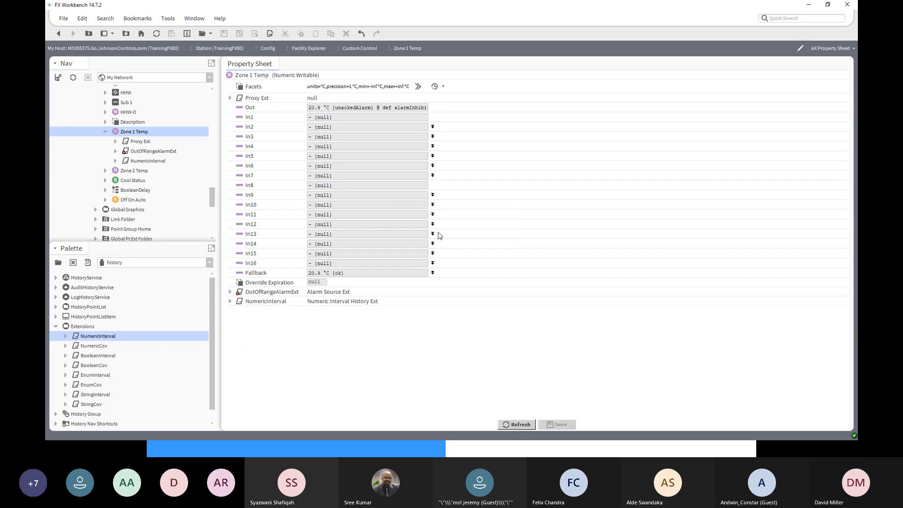
Expand the NumericInterval extension on Zone 1 Temp, set its History Name to "Example History" and save
{"action": "left_click", "coordinate": [230, 302]}
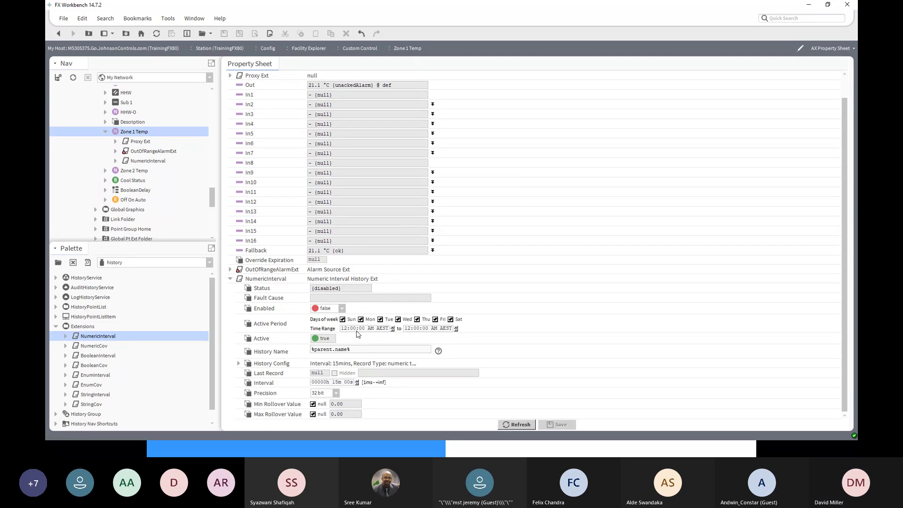
{"action": "left_click", "coordinate": [342, 308]}
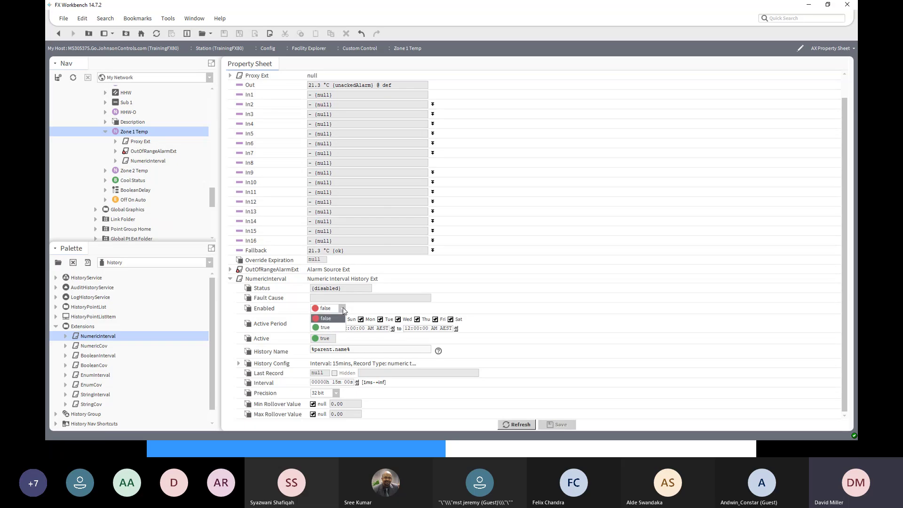
{"action": "left_click", "coordinate": [520, 273]}
{"action": "left_click", "coordinate": [341, 308]}
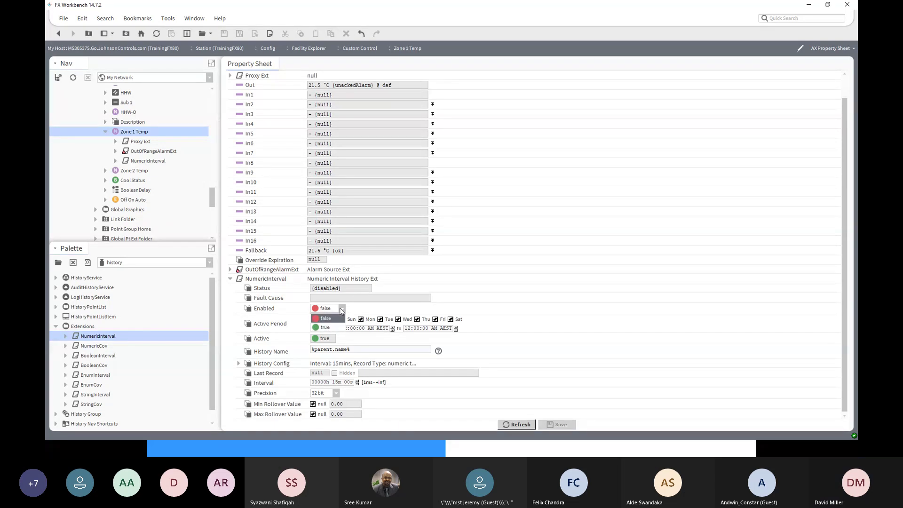
{"action": "left_click", "coordinate": [356, 350]}
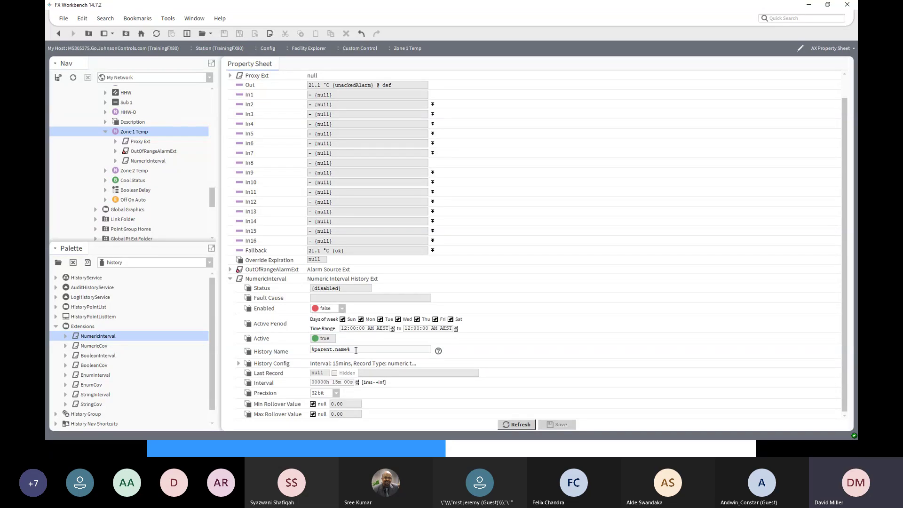
{"action": "left_click_drag", "start_coordinate": [356, 350], "coordinate": [305, 353]}
{"action": "type", "text": "Example History"}
{"action": "left_click", "coordinate": [561, 424]}
Set the extension's interval to 0 minutes 30 seconds, set Enabled to true and save the changes
{"action": "left_click", "coordinate": [348, 382]}
{"action": "type", "text": "30"}
{"action": "left_click", "coordinate": [335, 382]}
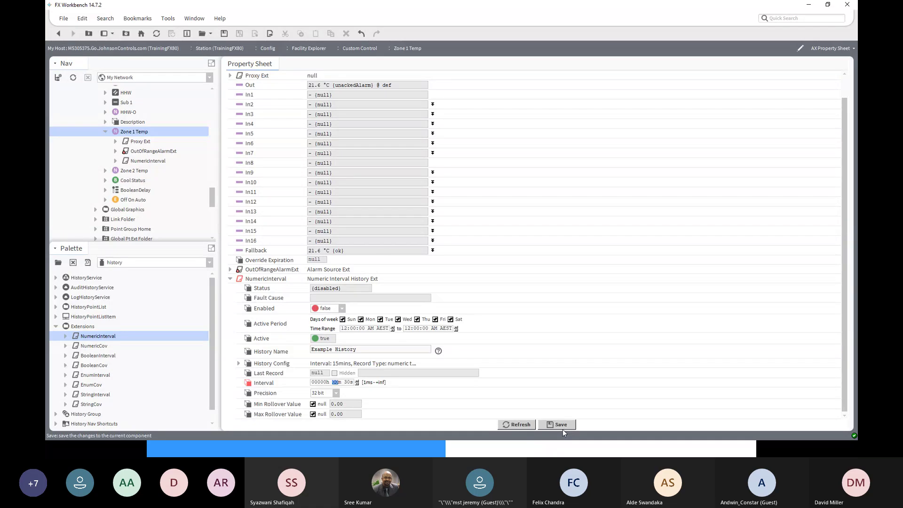
{"action": "left_click", "coordinate": [341, 308]}
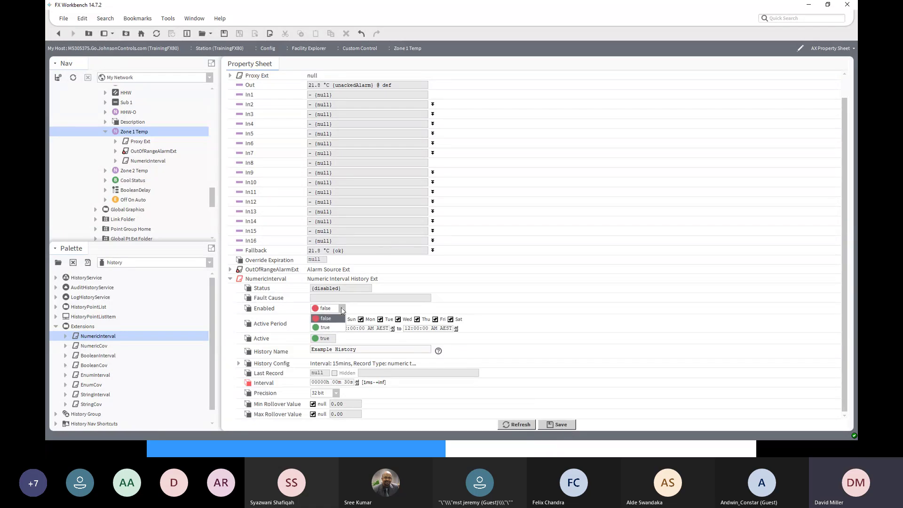
{"action": "left_click", "coordinate": [329, 327]}
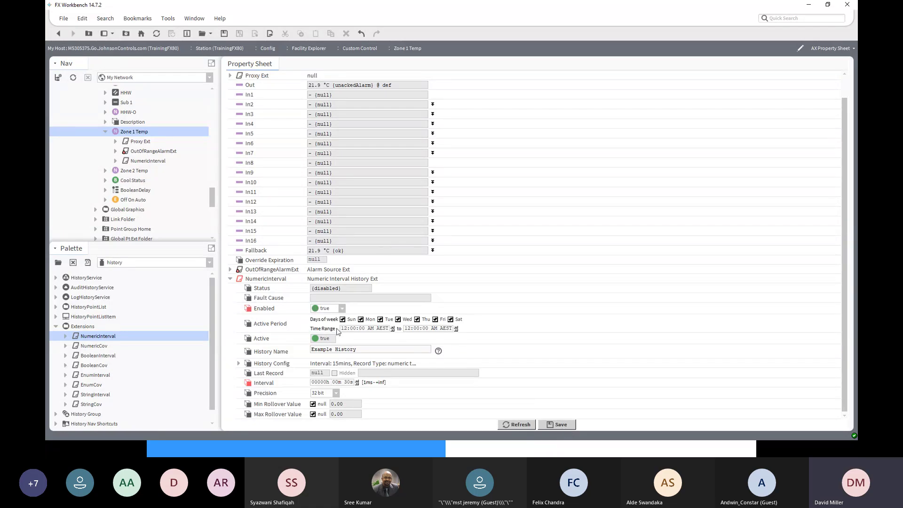
{"action": "left_click", "coordinate": [561, 425]}
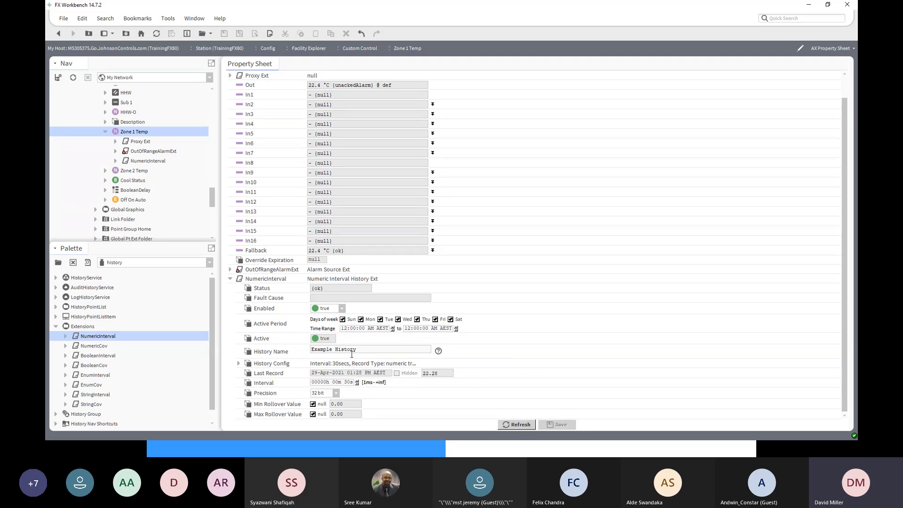
Expand the extension's History Config and examine the available Full Policy and Capacity options
{"action": "left_click", "coordinate": [238, 364]}
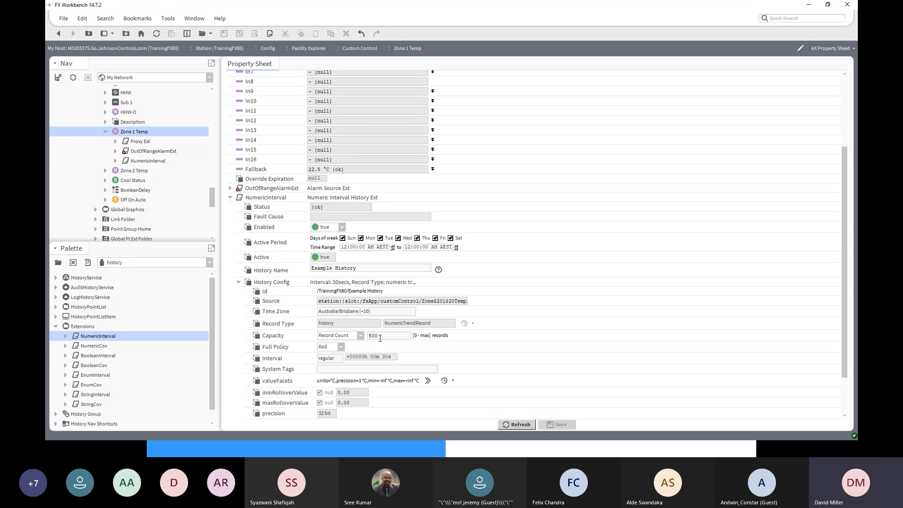
{"action": "scroll", "coordinate": [395, 345], "scroll_direction": "down", "scroll_amount": 3}
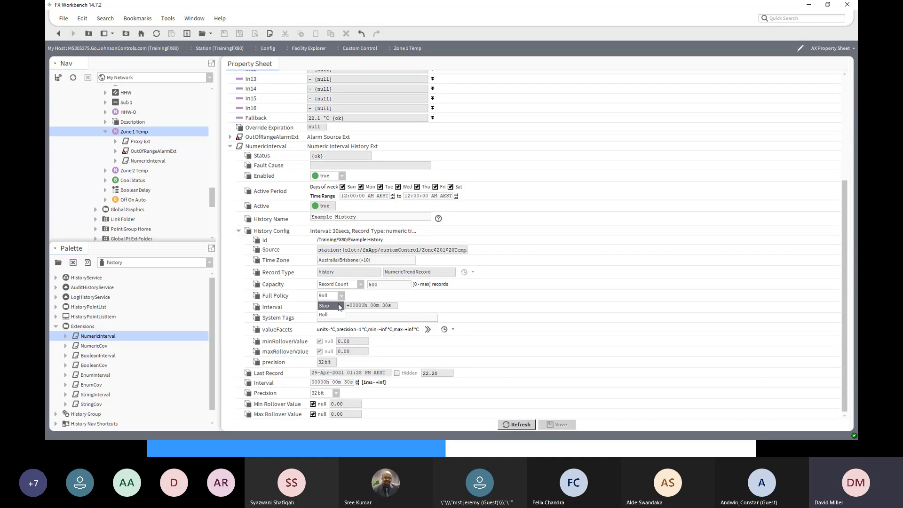
{"action": "left_click", "coordinate": [370, 297]}
{"action": "left_click", "coordinate": [361, 285]}
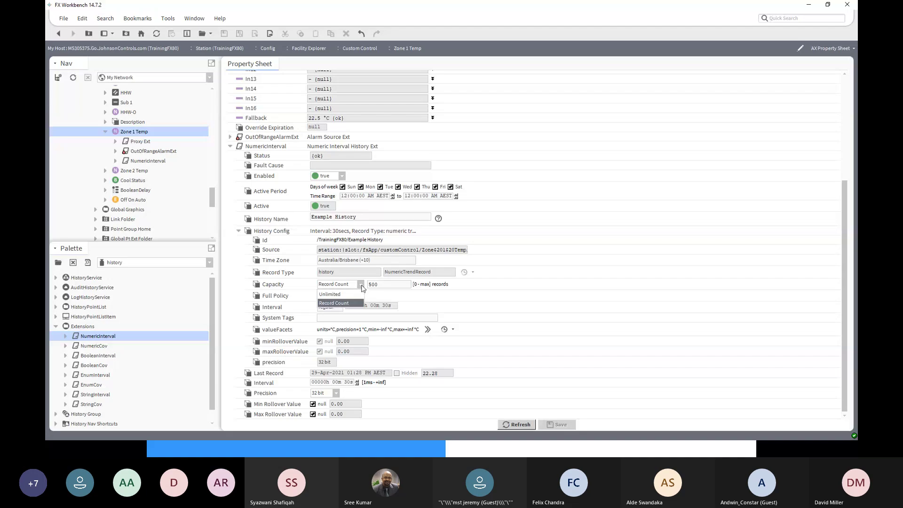
{"action": "left_click", "coordinate": [361, 286]}
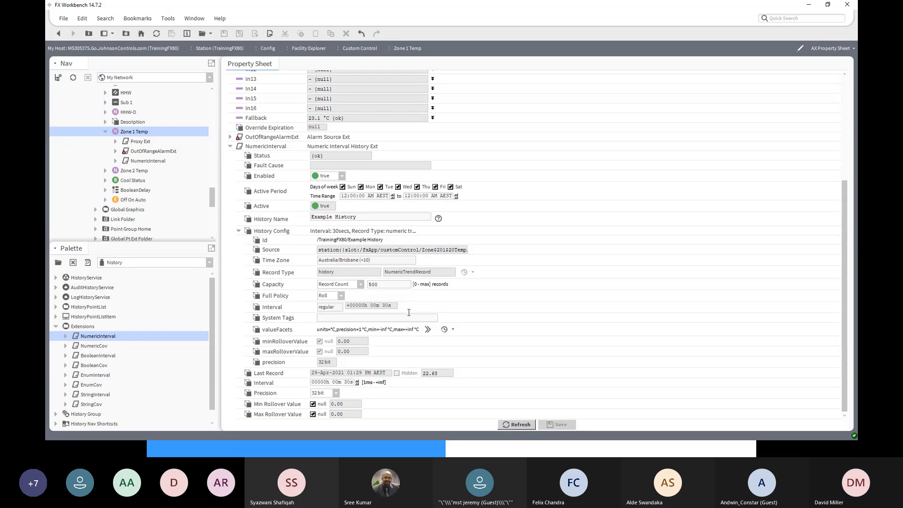
Choose Record Count as the history's capacity type and save the property sheet
{"action": "left_click", "coordinate": [360, 284]}
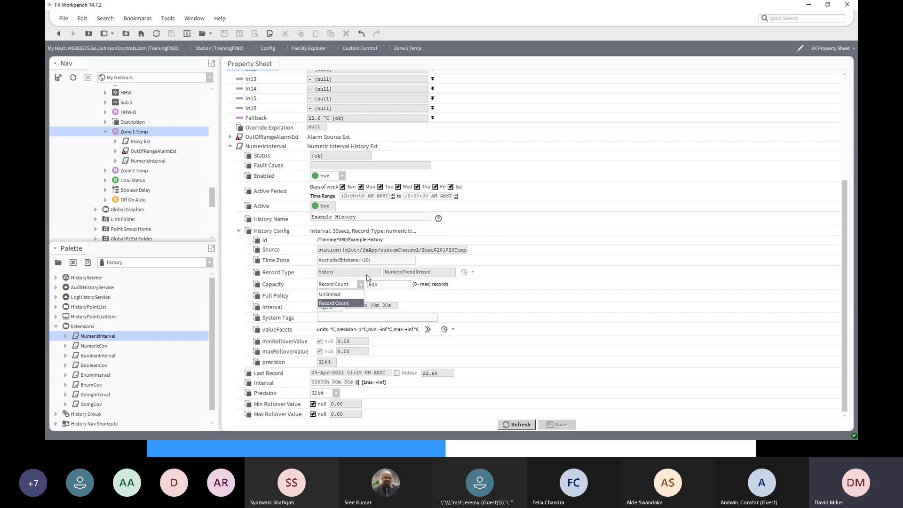
{"action": "left_click", "coordinate": [352, 303]}
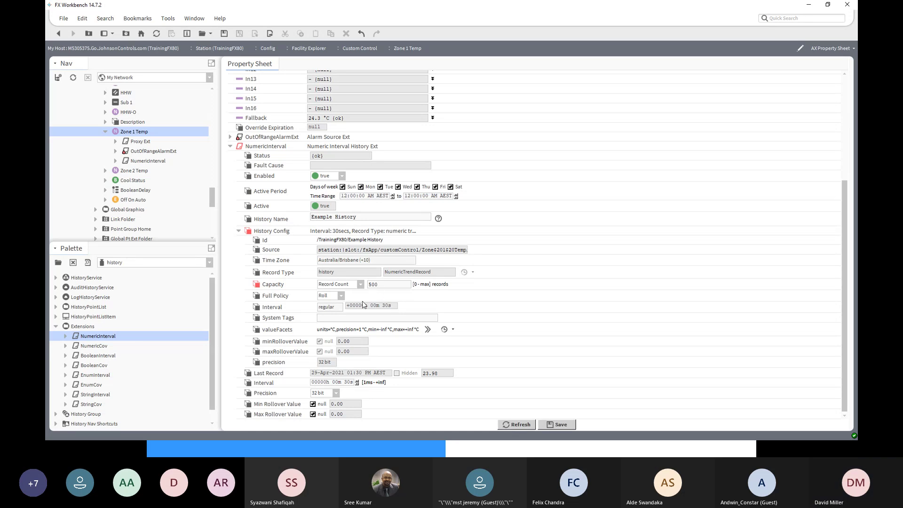
{"action": "left_click", "coordinate": [559, 425]}
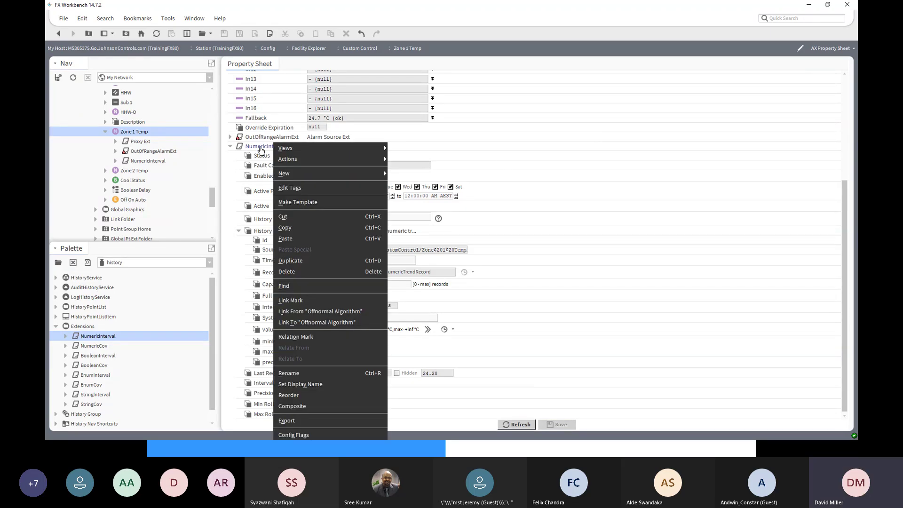
View the NumericInterval extension's Live History Chart, switch to its History Table and turn on live updates
{"action": "mouse_move", "coordinate": [292, 149]}
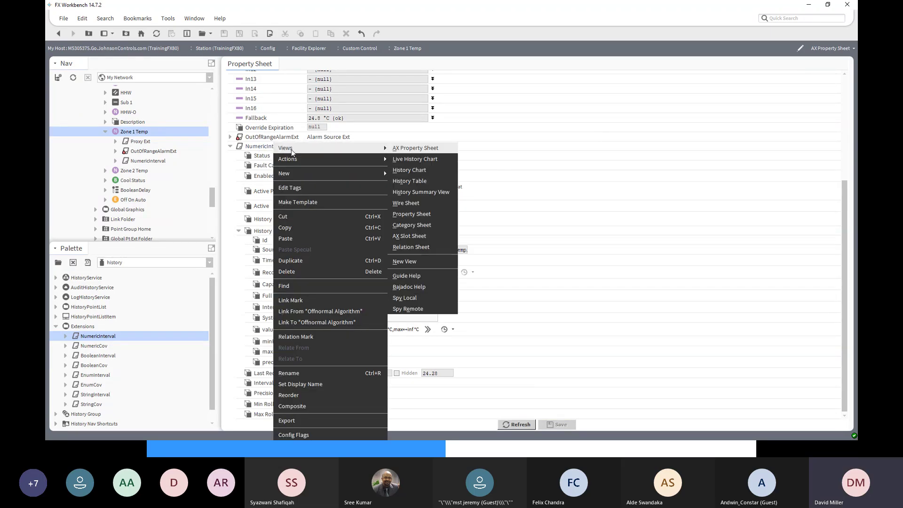
{"action": "left_click", "coordinate": [412, 159]}
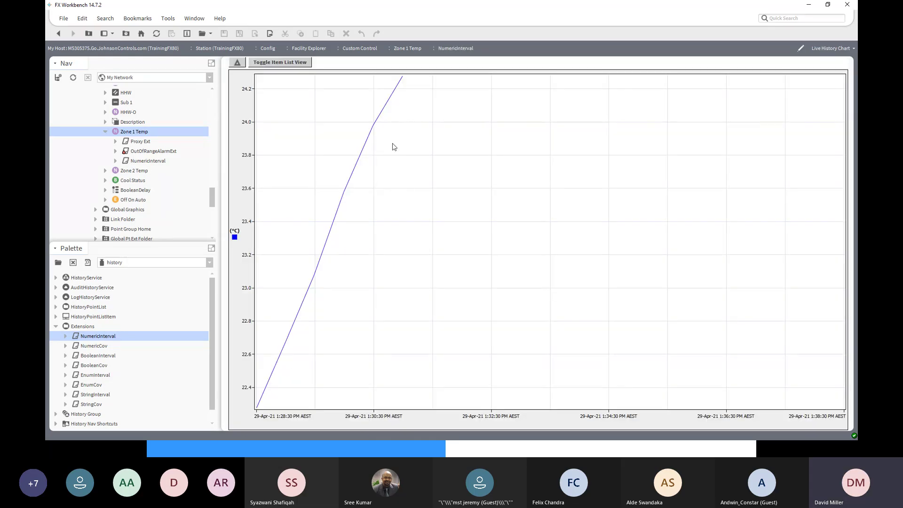
{"action": "left_click", "coordinate": [852, 48]}
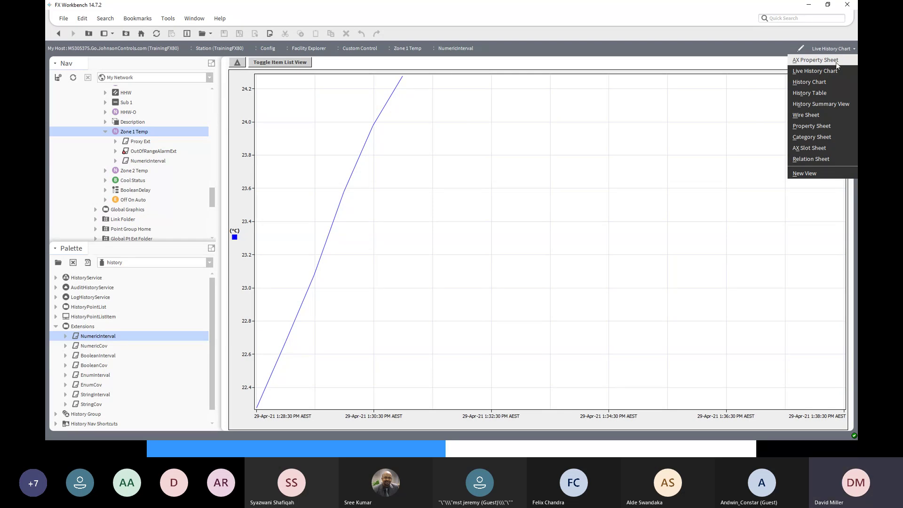
{"action": "left_click", "coordinate": [821, 92]}
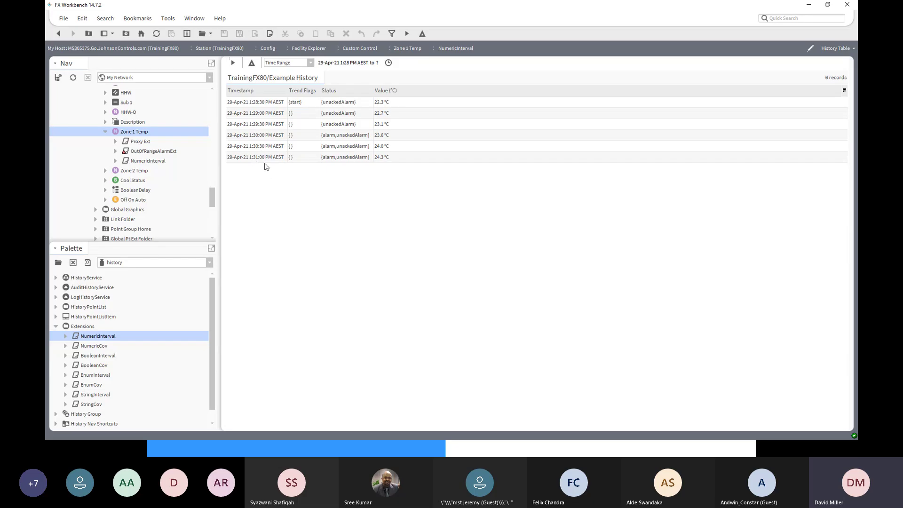
{"action": "left_click", "coordinate": [232, 65]}
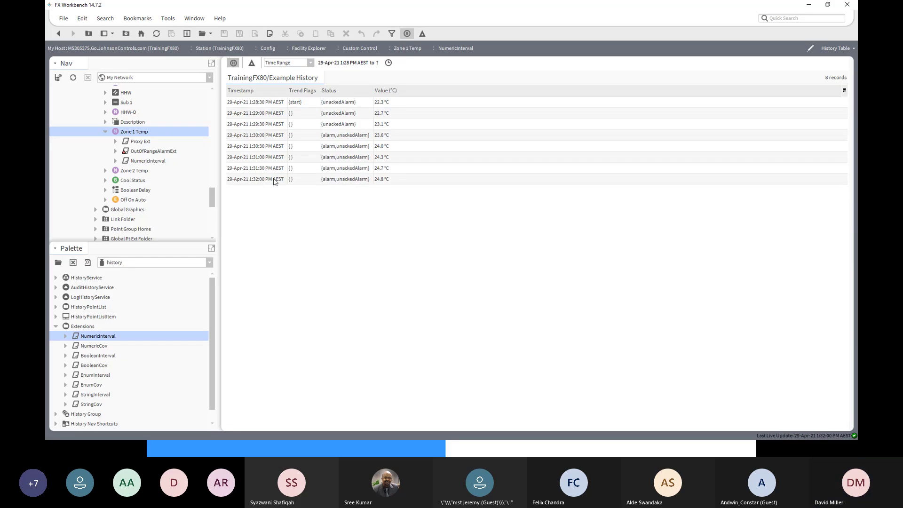
Switch the extension to its History Chart view, turn on live updates and examine the plotted trend
{"action": "left_click", "coordinate": [828, 49]}
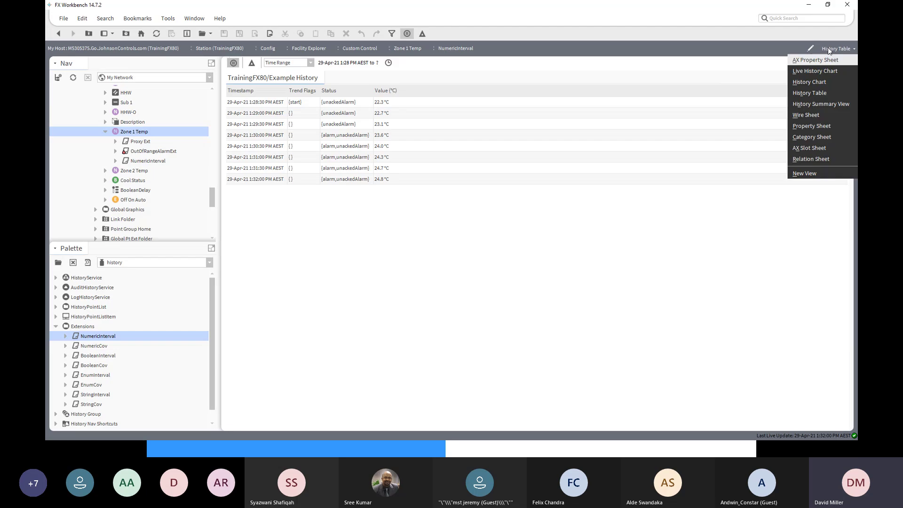
{"action": "left_click", "coordinate": [818, 83]}
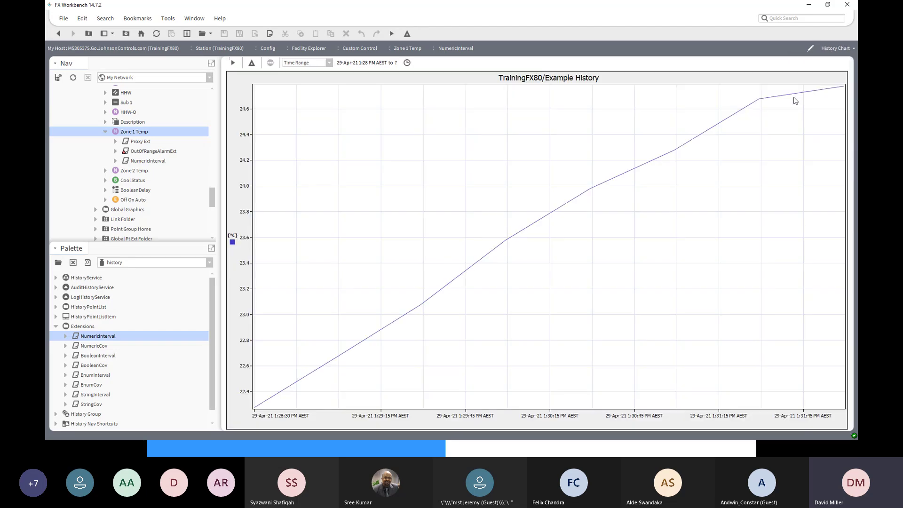
{"action": "left_click", "coordinate": [237, 66]}
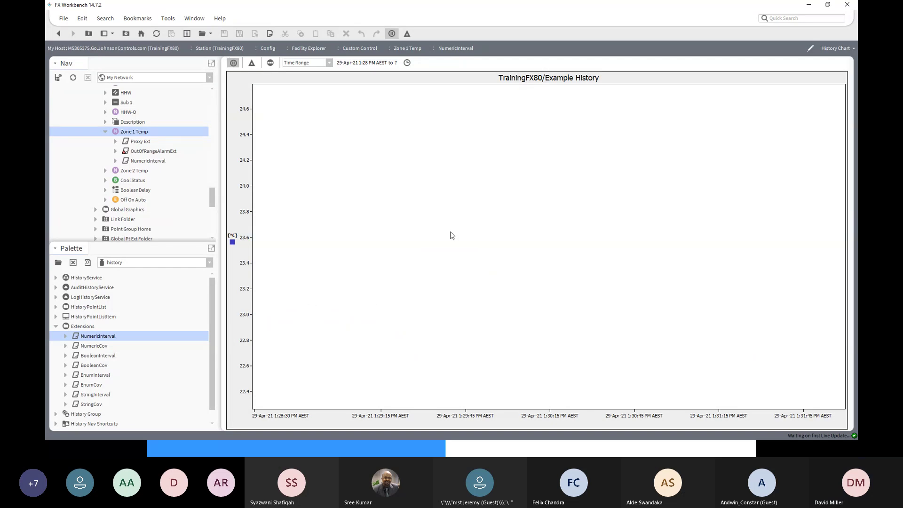
{"action": "mouse_move", "coordinate": [451, 235]}
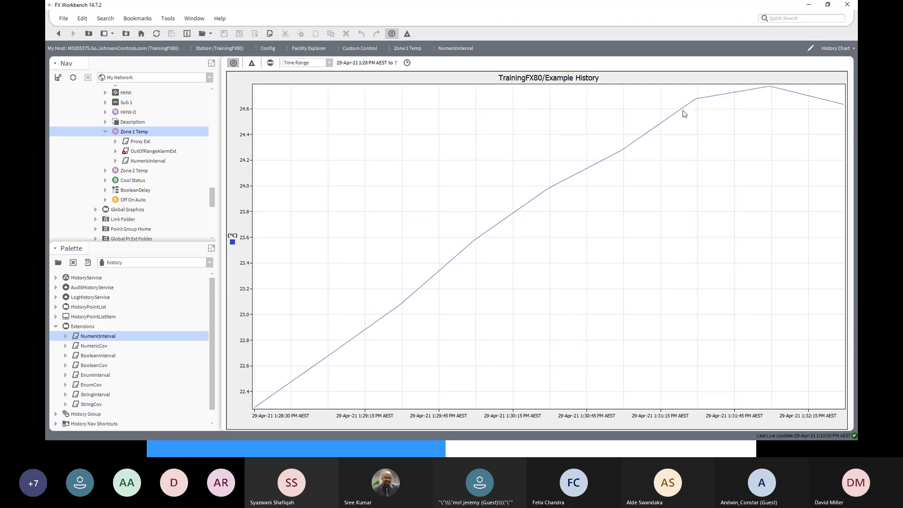
{"action": "mouse_move", "coordinate": [791, 109]}
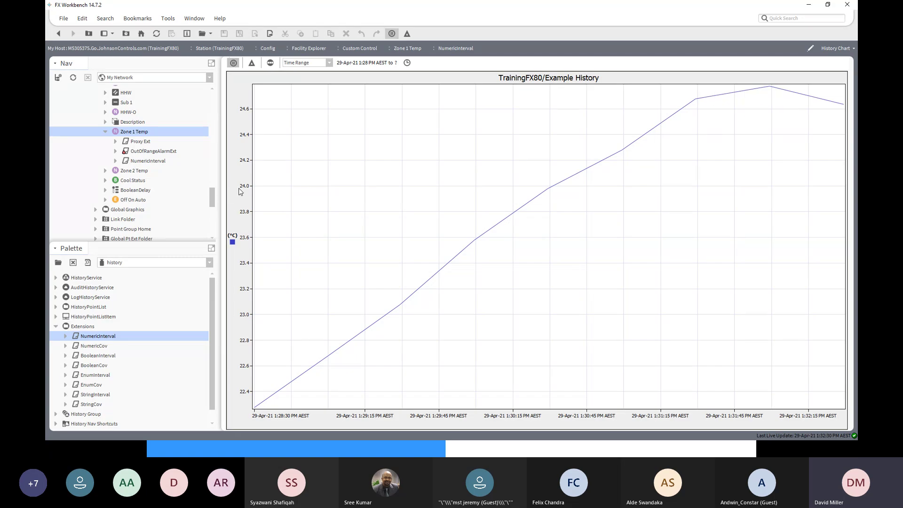
Collapse Facility Explorer in the navigation tree, expand the station's History node and select TrainingFX80
{"action": "left_click_drag", "start_coordinate": [212, 205], "coordinate": [212, 216]}
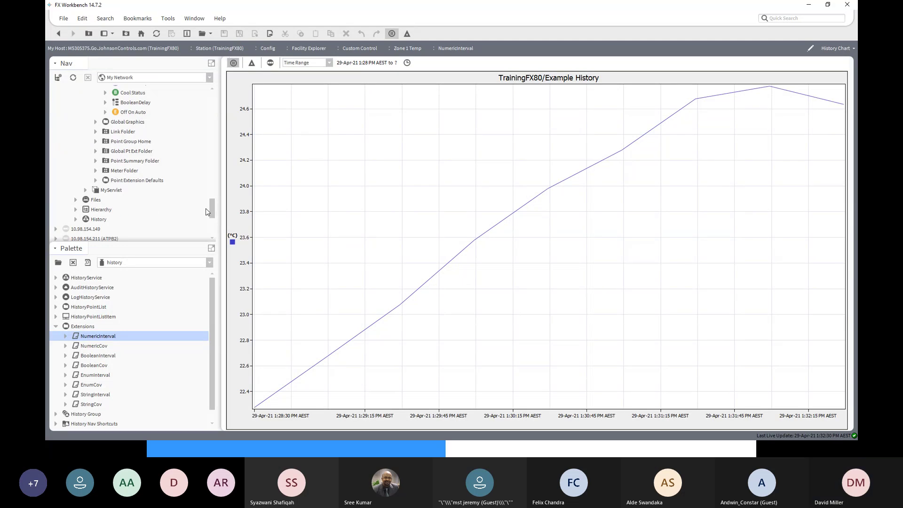
{"action": "left_click_drag", "start_coordinate": [210, 212], "coordinate": [210, 148]}
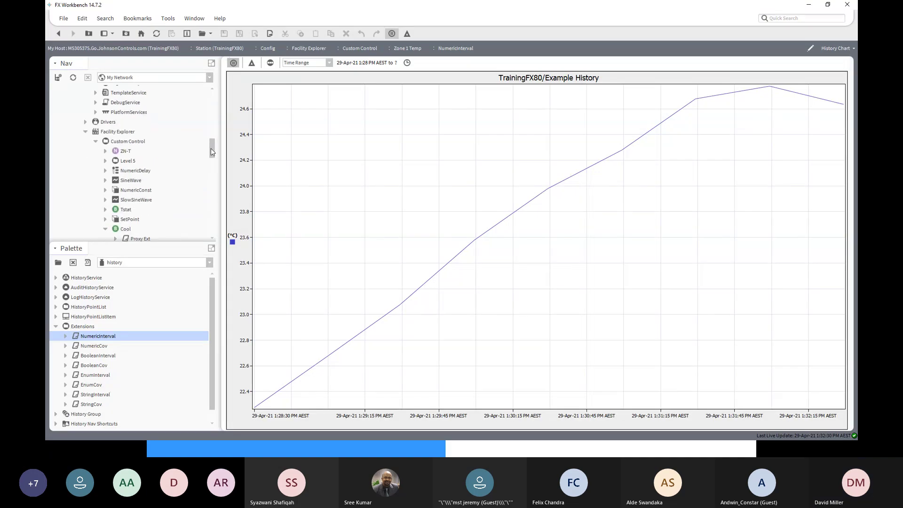
{"action": "left_click", "coordinate": [88, 132]}
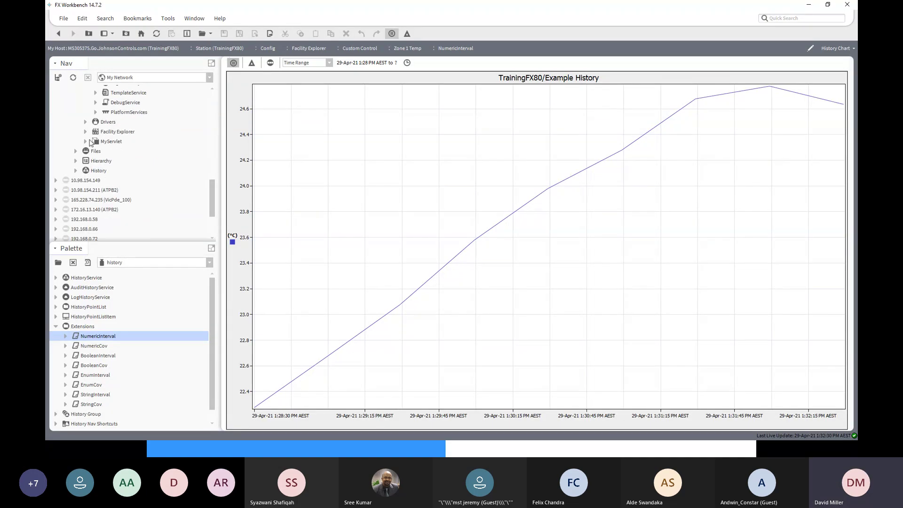
{"action": "left_click", "coordinate": [76, 170]}
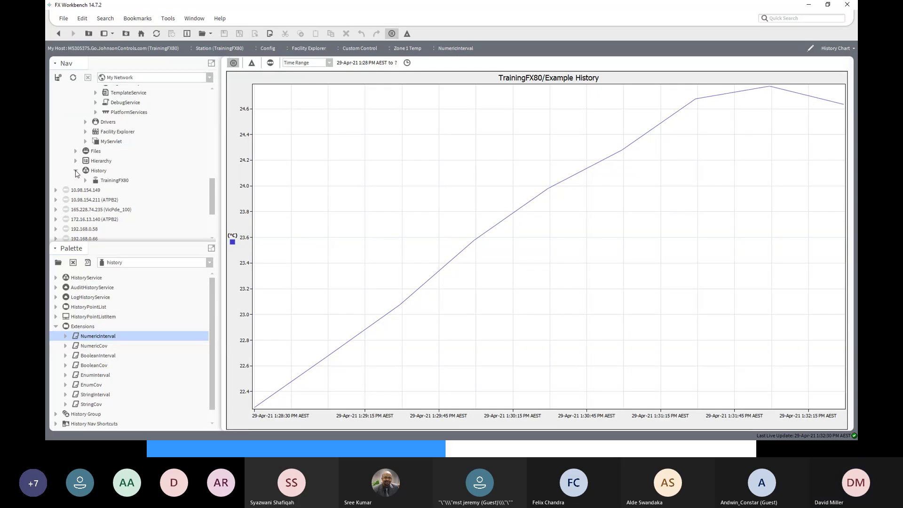
{"action": "left_click", "coordinate": [105, 183]}
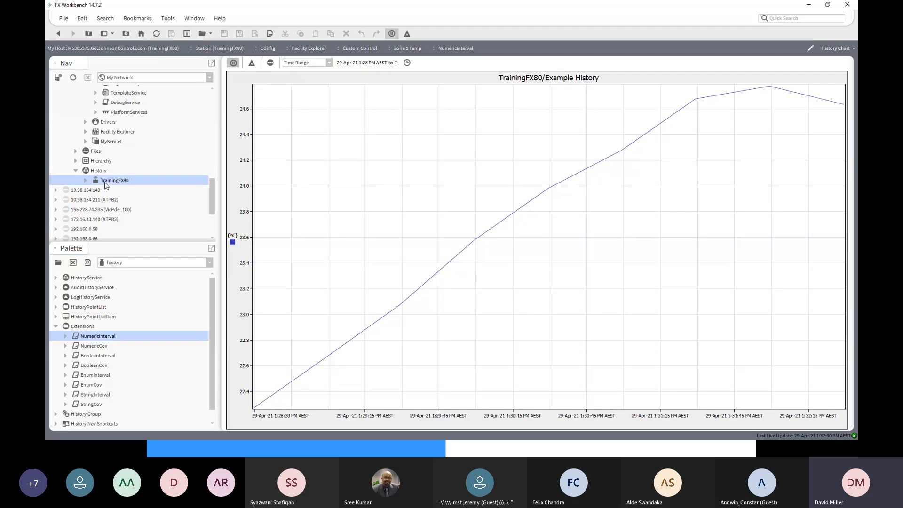
Expand TrainingFX80 under the station's History node and open the chart of Example History
{"action": "left_click", "coordinate": [85, 182]}
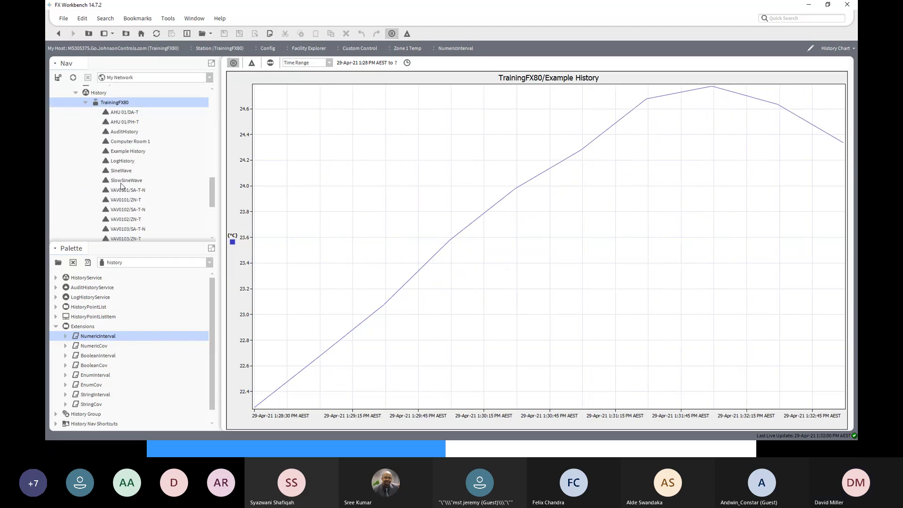
{"action": "scroll", "coordinate": [149, 136], "scroll_direction": "down", "scroll_amount": 2}
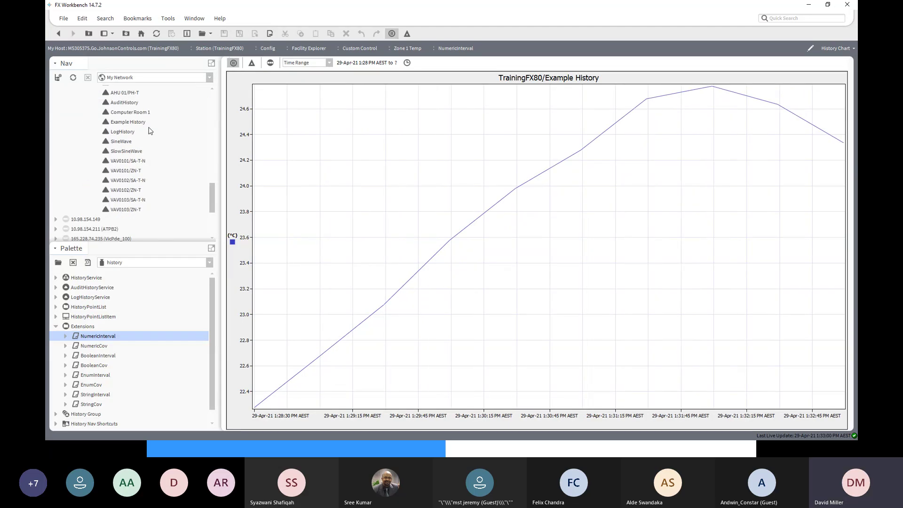
{"action": "scroll", "coordinate": [143, 174], "scroll_direction": "up", "scroll_amount": 4}
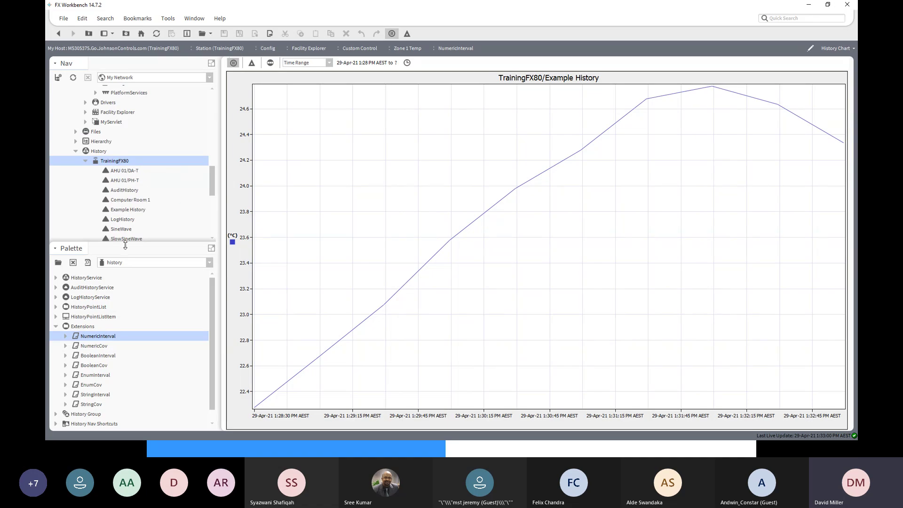
{"action": "scroll", "coordinate": [120, 232], "scroll_direction": "down", "scroll_amount": 2}
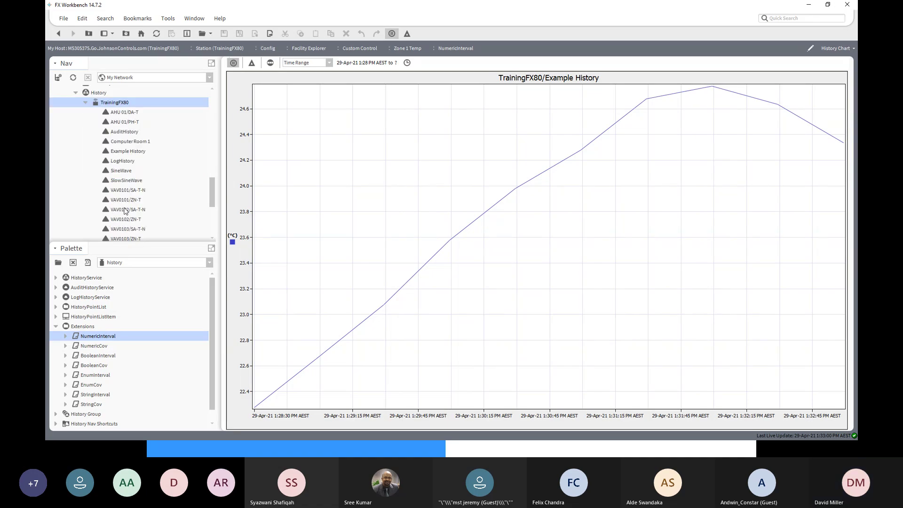
{"action": "left_click", "coordinate": [127, 151]}
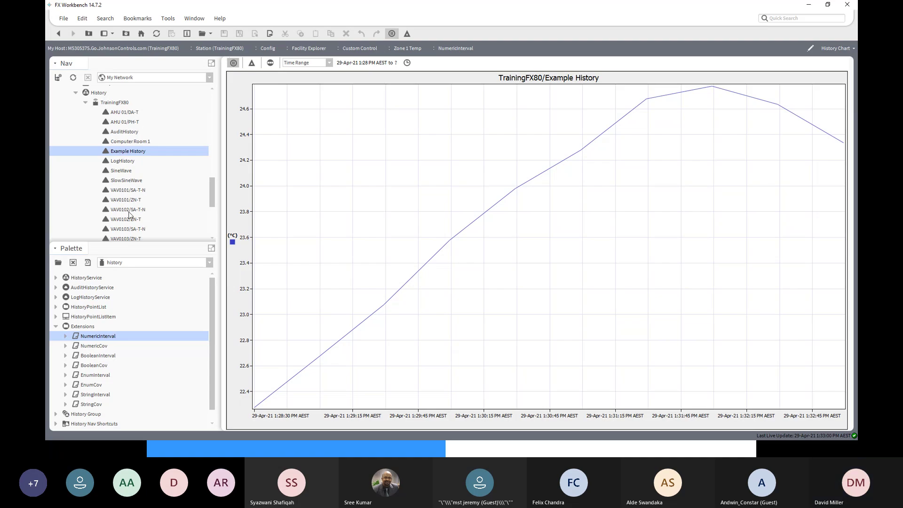
{"action": "double_click", "coordinate": [132, 153]}
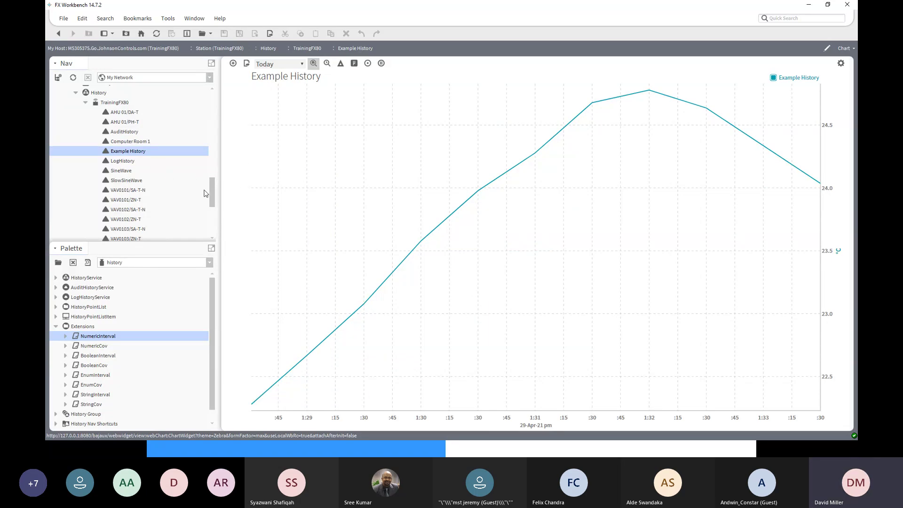
Add the Computer Room 1 history to the Example History chart to compare both trends
{"action": "scroll", "coordinate": [209, 196], "scroll_direction": "down", "scroll_amount": 1}
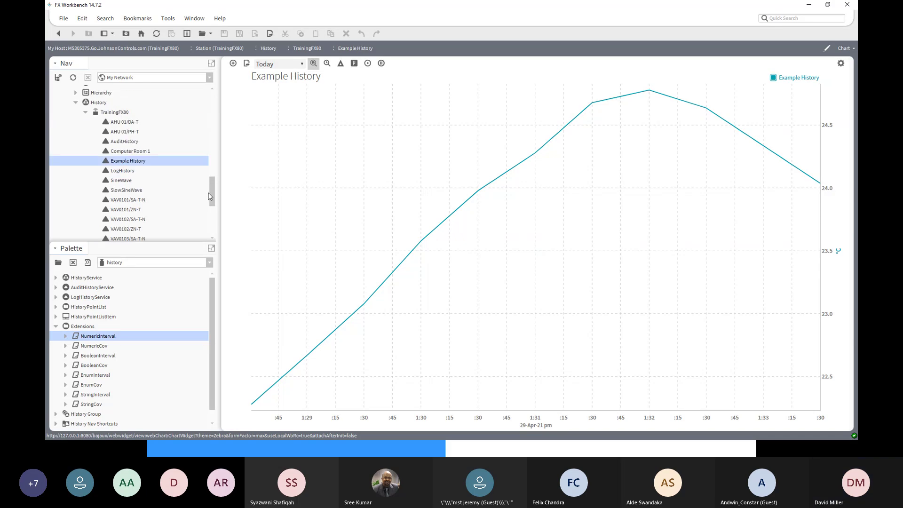
{"action": "scroll", "coordinate": [201, 188], "scroll_direction": "up", "scroll_amount": 1}
{"action": "left_click", "coordinate": [138, 153]}
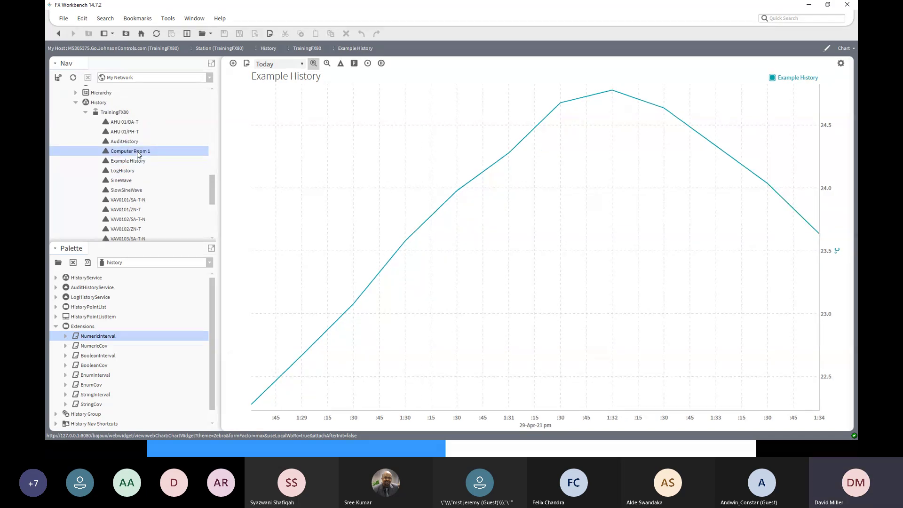
{"action": "left_click_drag", "start_coordinate": [138, 154], "coordinate": [292, 166]}
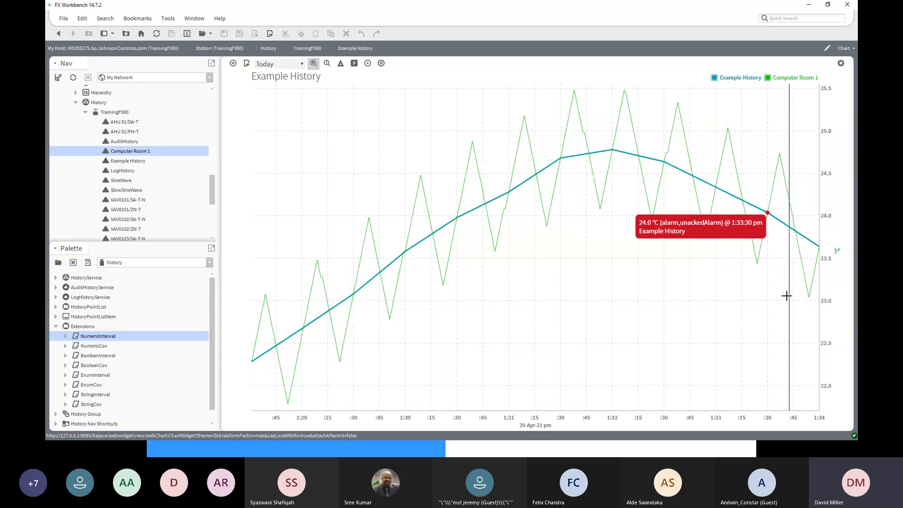
Examine the two trends along the time axis and inspect both histories' readings at 1:32:00 pm
{"action": "left_click_drag", "start_coordinate": [610, 243], "coordinate": [429, 252]}
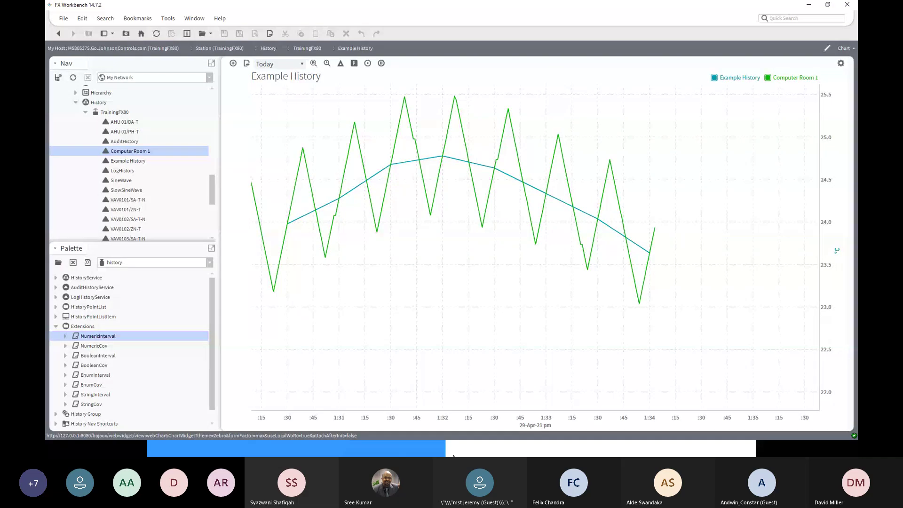
{"action": "left_click_drag", "start_coordinate": [417, 343], "coordinate": [696, 338]}
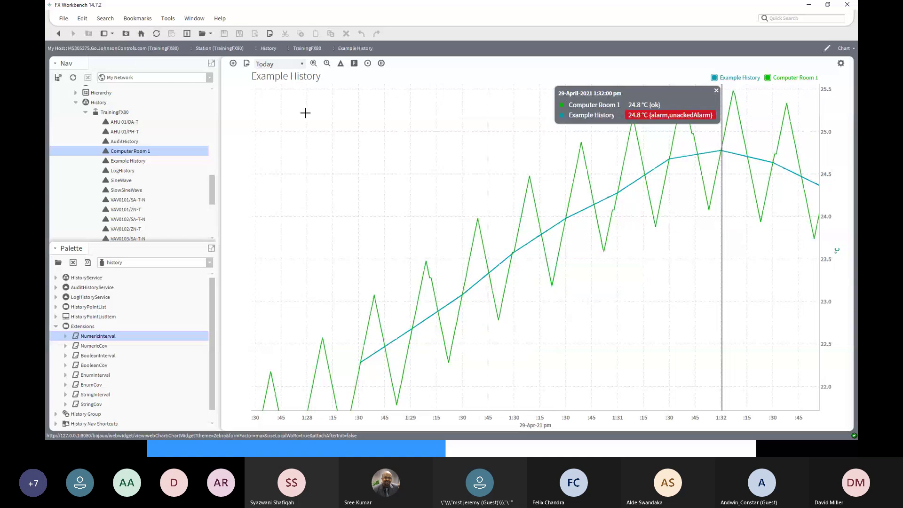
{"action": "left_click", "coordinate": [716, 90]}
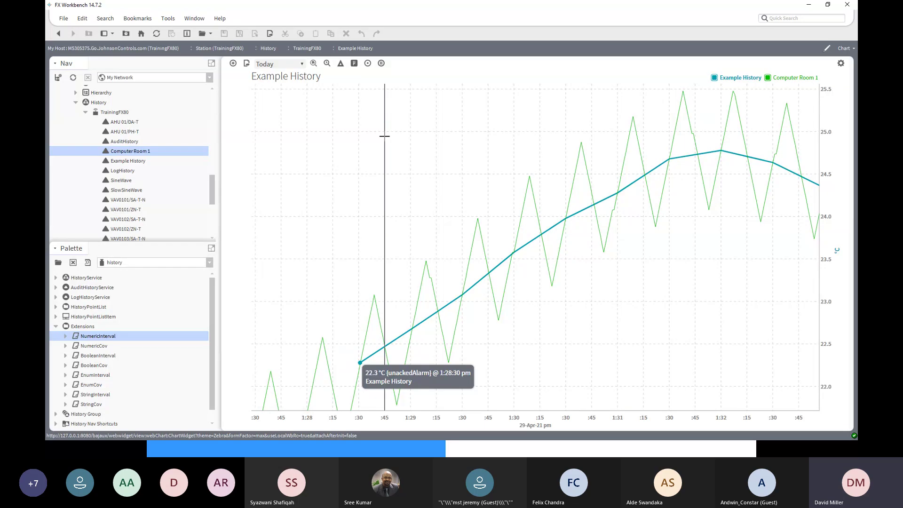
View the chart with the Auto period, then open the custom Time Range settings and cancel them
{"action": "left_click", "coordinate": [302, 65]}
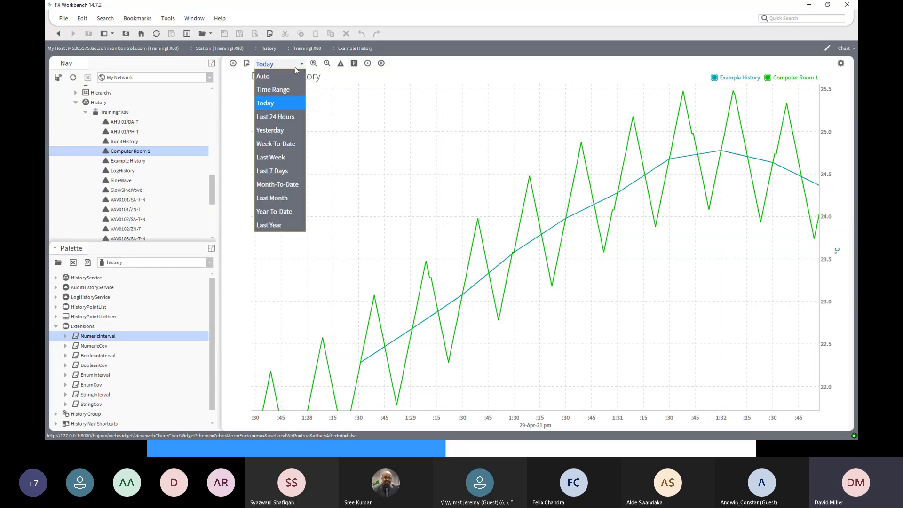
{"action": "left_click", "coordinate": [294, 76]}
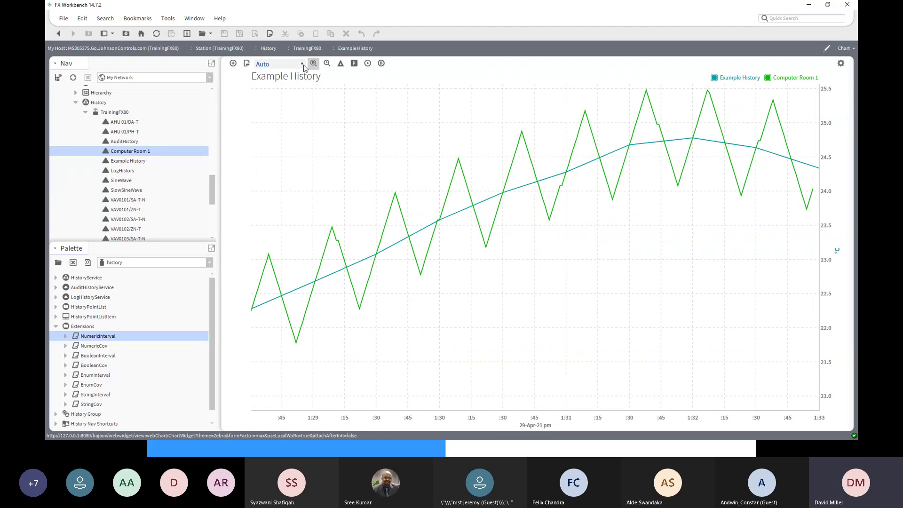
{"action": "left_click", "coordinate": [303, 66]}
{"action": "left_click", "coordinate": [297, 88]}
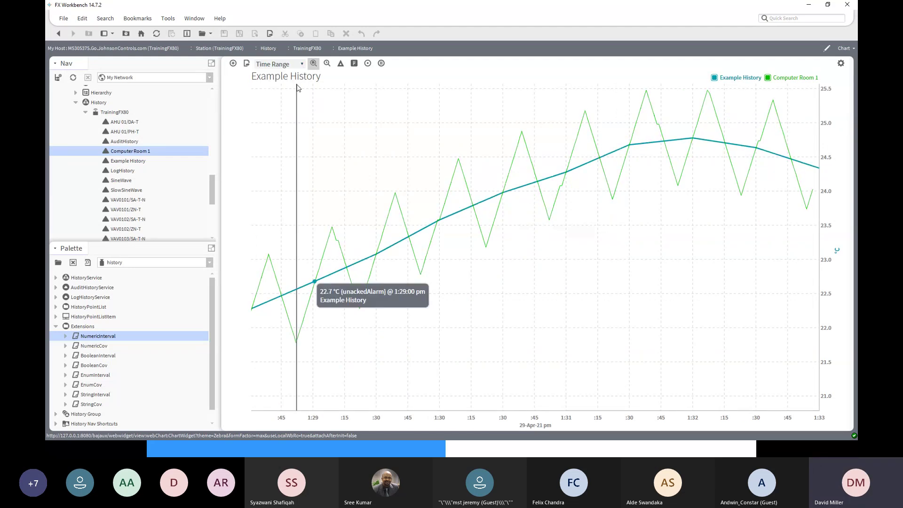
{"action": "left_click", "coordinate": [472, 226]}
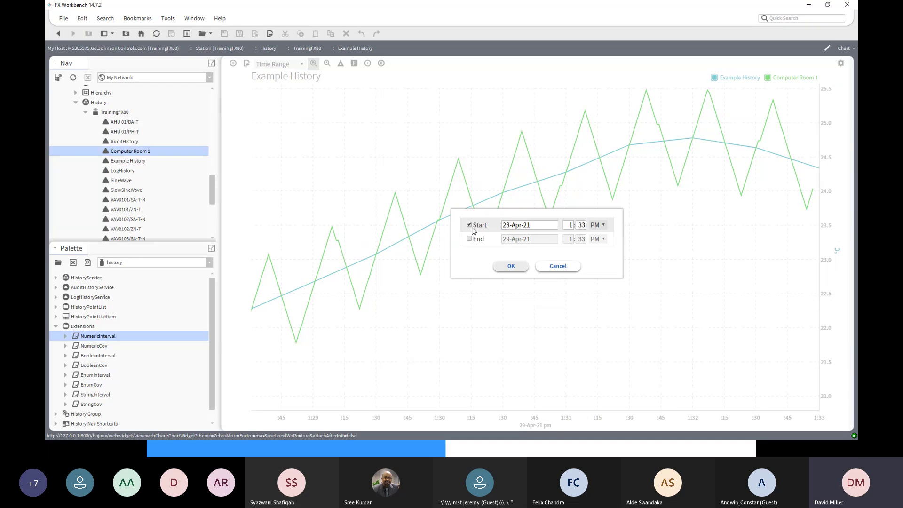
{"action": "left_click", "coordinate": [558, 266]}
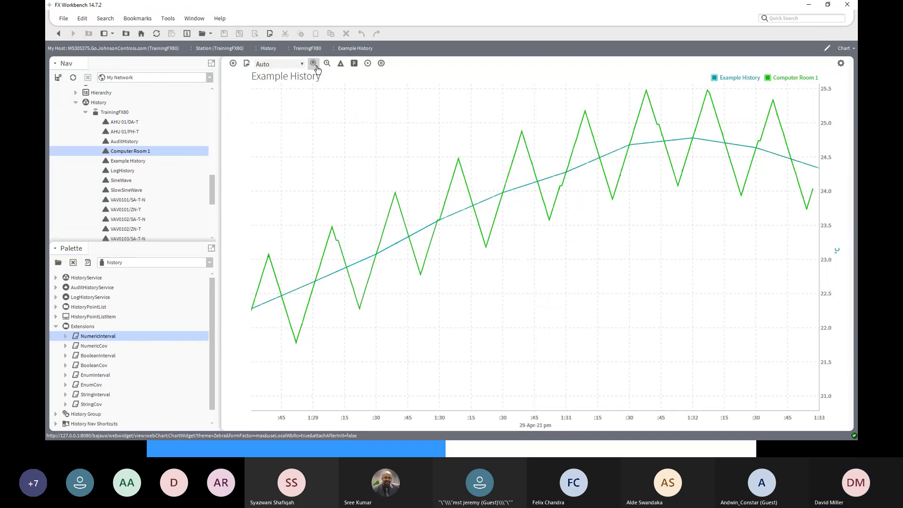
View the combined chart for Today and Last 24 Hours, and set its period to Last 7 Days
{"action": "left_click", "coordinate": [302, 65]}
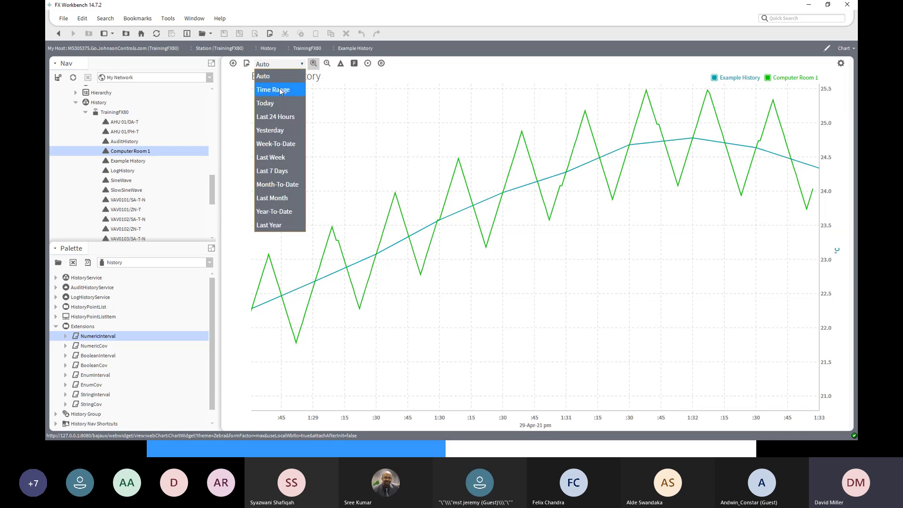
{"action": "left_click", "coordinate": [277, 102]}
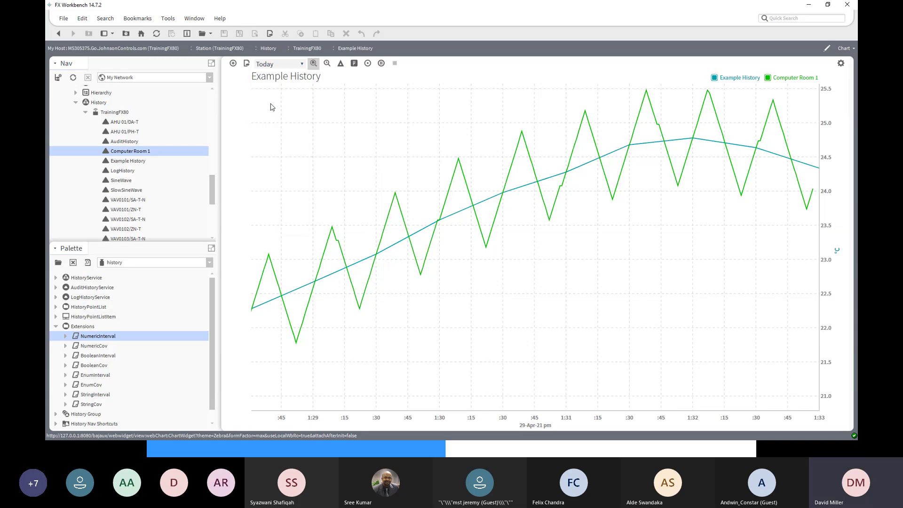
{"action": "left_click", "coordinate": [302, 65]}
{"action": "left_click", "coordinate": [277, 116]}
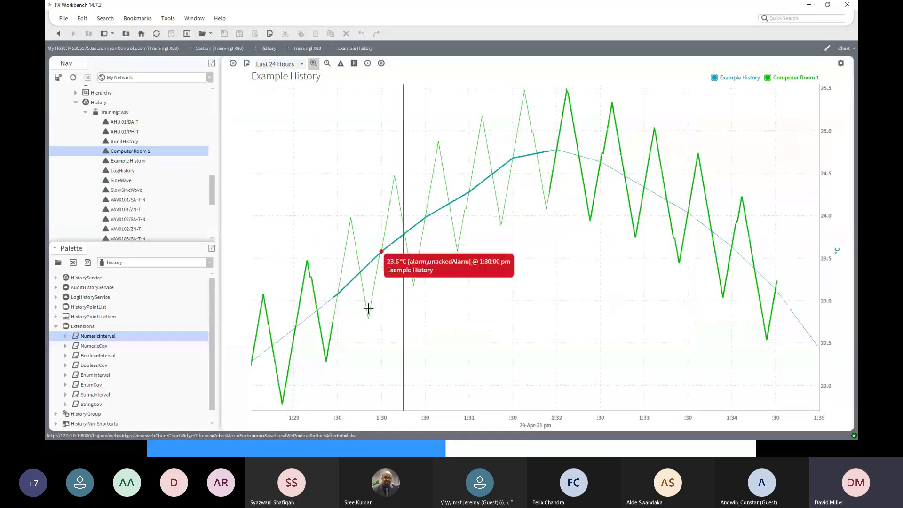
{"action": "left_click", "coordinate": [297, 65]}
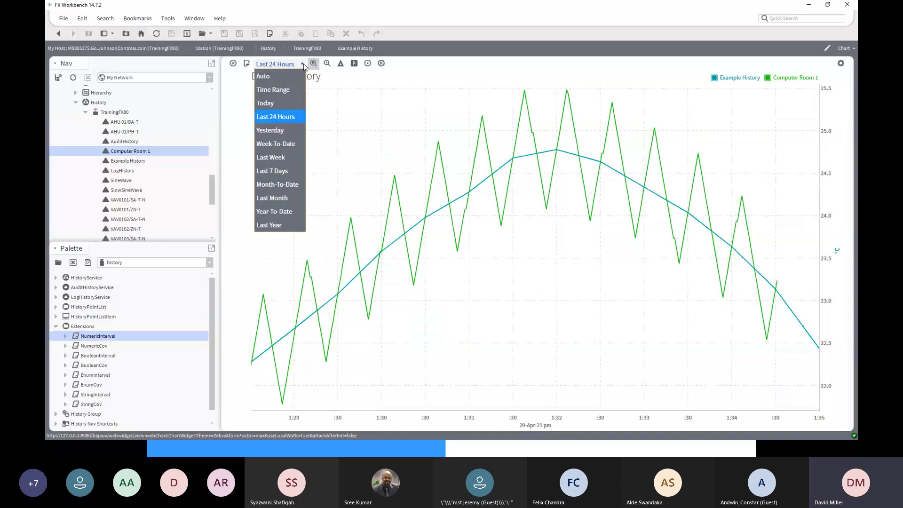
{"action": "left_click", "coordinate": [265, 172]}
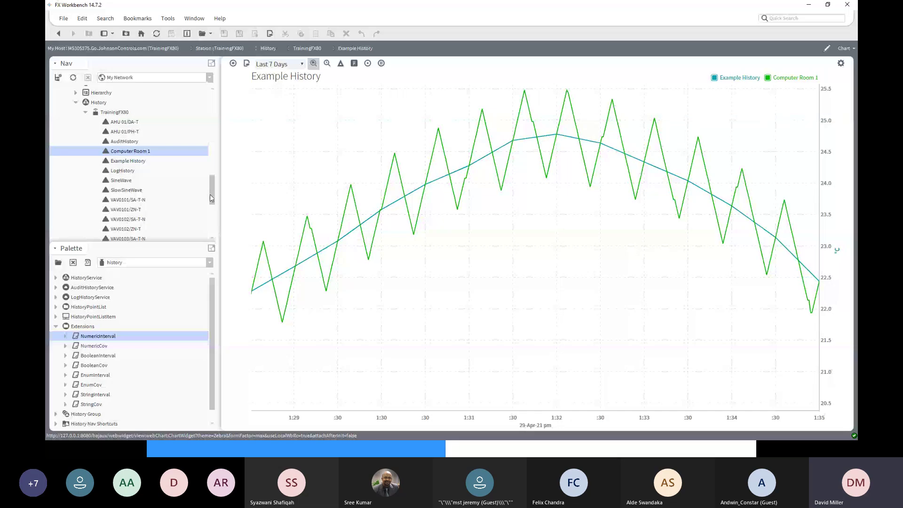
Select the station's History node and its TrainingFX80 entry in the navigation tree
{"action": "scroll", "coordinate": [211, 198], "scroll_direction": "up", "scroll_amount": 2}
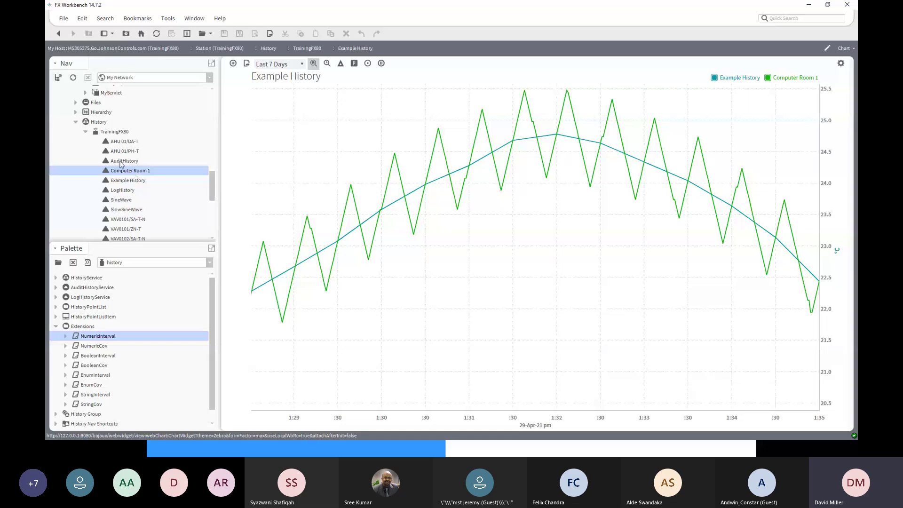
{"action": "left_click", "coordinate": [93, 123]}
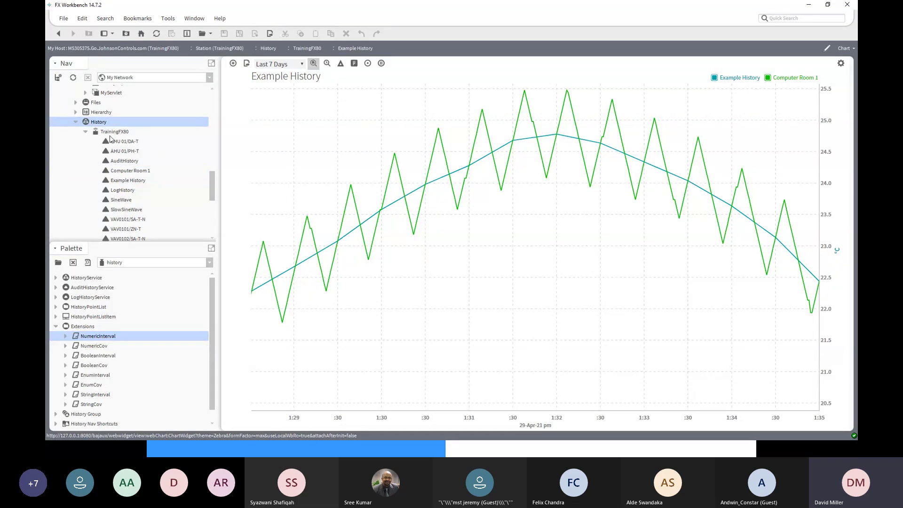
{"action": "left_click", "coordinate": [113, 133]}
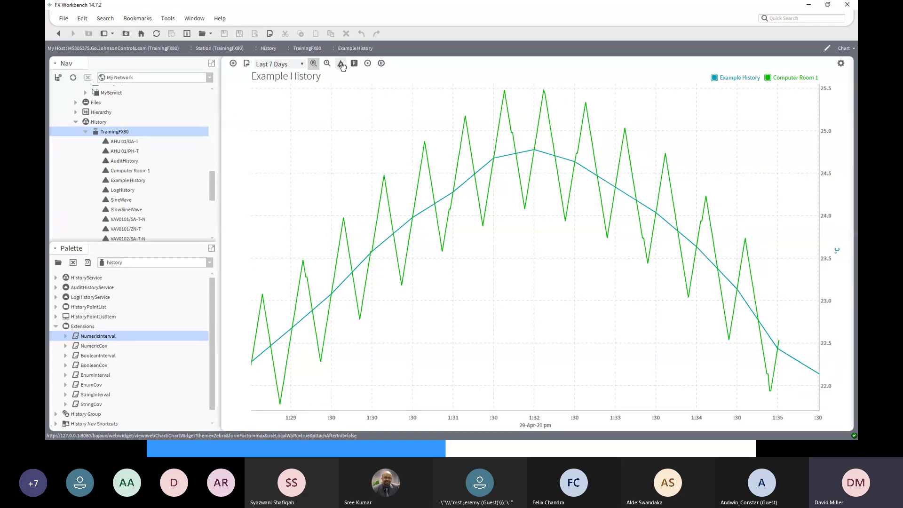
Return through the previous history views to the Zone 1 Temp property sheet and check its History Name against the station's histories
{"action": "left_click", "coordinate": [58, 35]}
{"action": "left_click", "coordinate": [58, 36]}
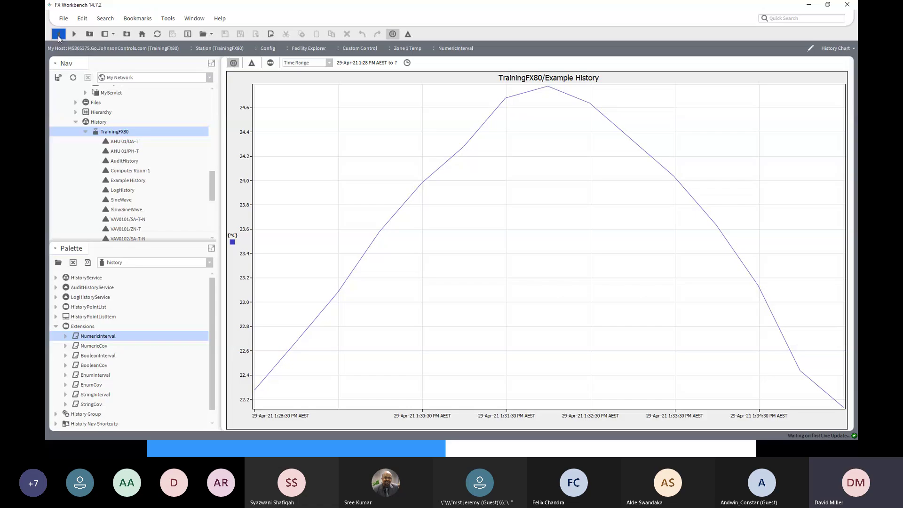
{"action": "left_click", "coordinate": [59, 37]}
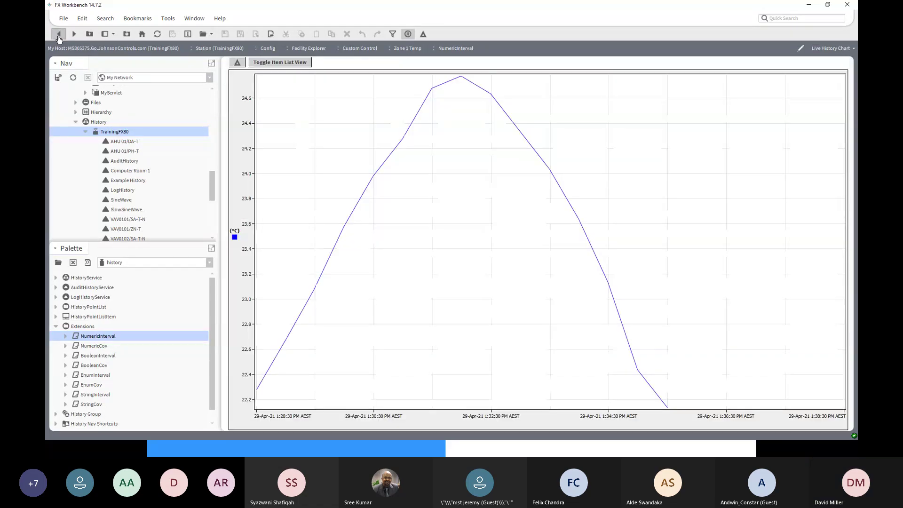
{"action": "left_click", "coordinate": [58, 36]}
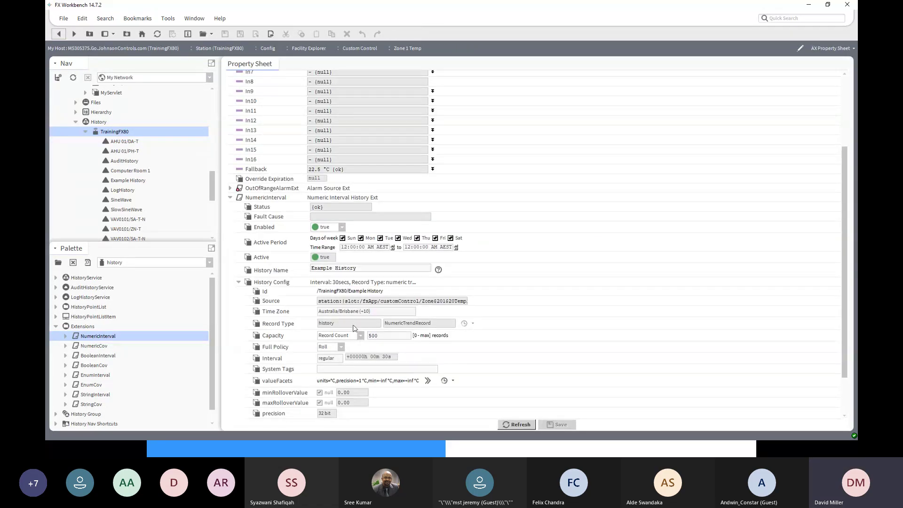
{"action": "triple_click", "coordinate": [365, 272]}
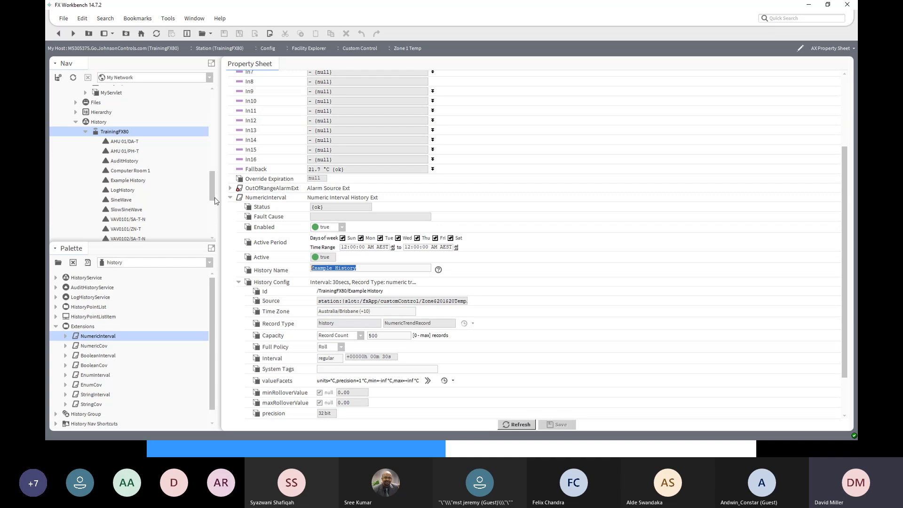
{"action": "left_click_drag", "start_coordinate": [214, 196], "coordinate": [214, 203]}
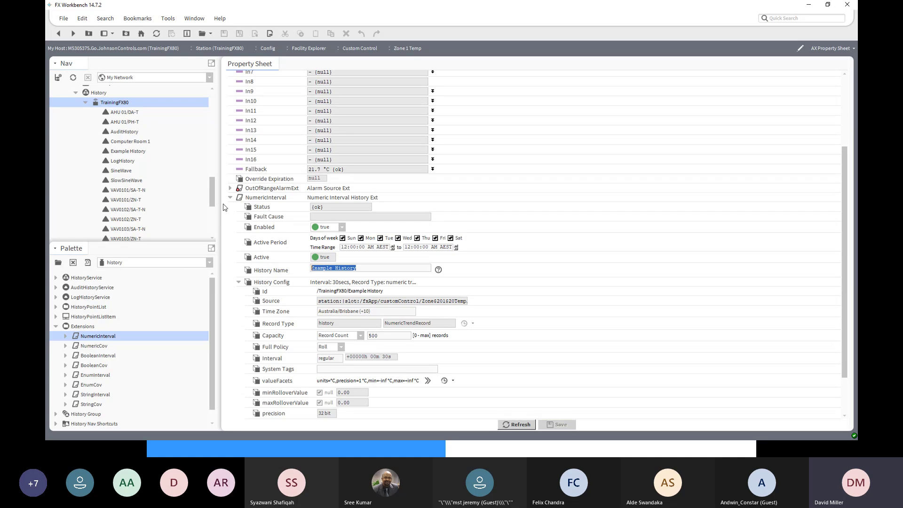
Collapse the NumericInterval properties and add a NumericCov extension from the history palette to Zone 1 Temp under its default name
{"action": "scroll", "coordinate": [312, 198], "scroll_direction": "up", "scroll_amount": 2}
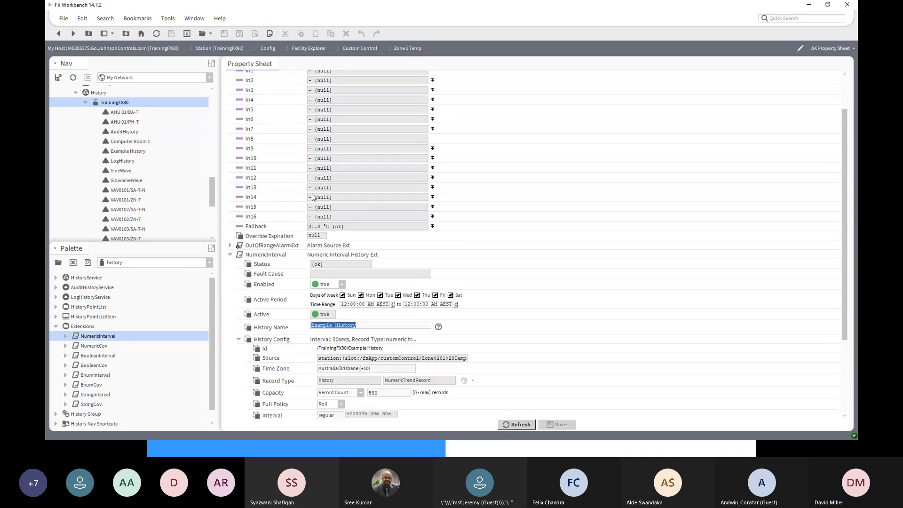
{"action": "left_click", "coordinate": [231, 255]}
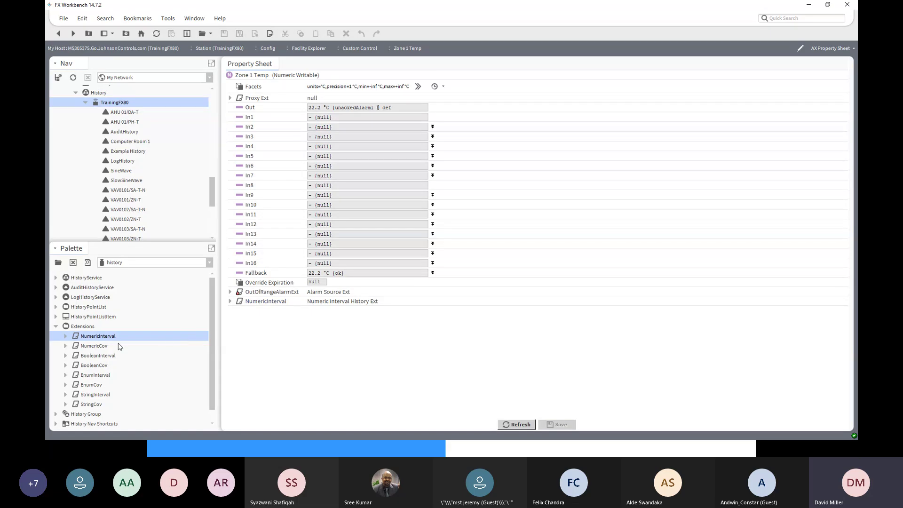
{"action": "left_click", "coordinate": [98, 348]}
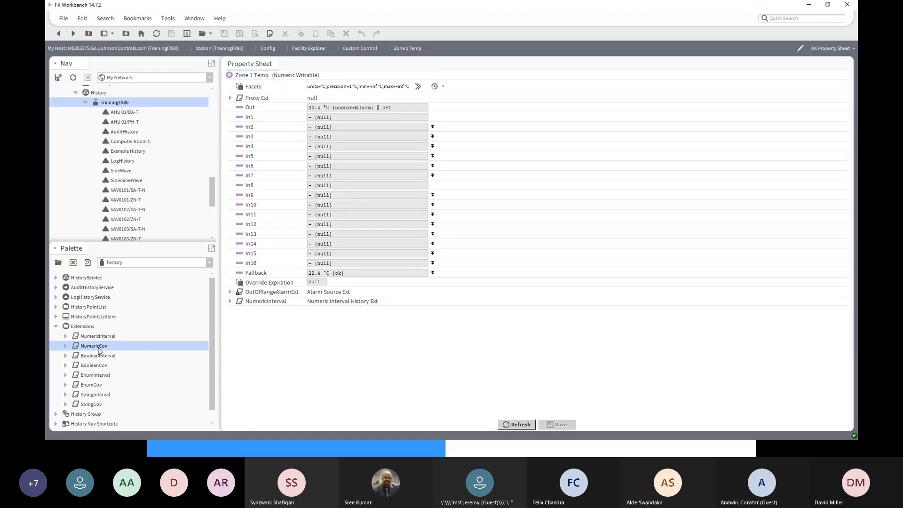
{"action": "left_click_drag", "start_coordinate": [98, 349], "coordinate": [267, 78]}
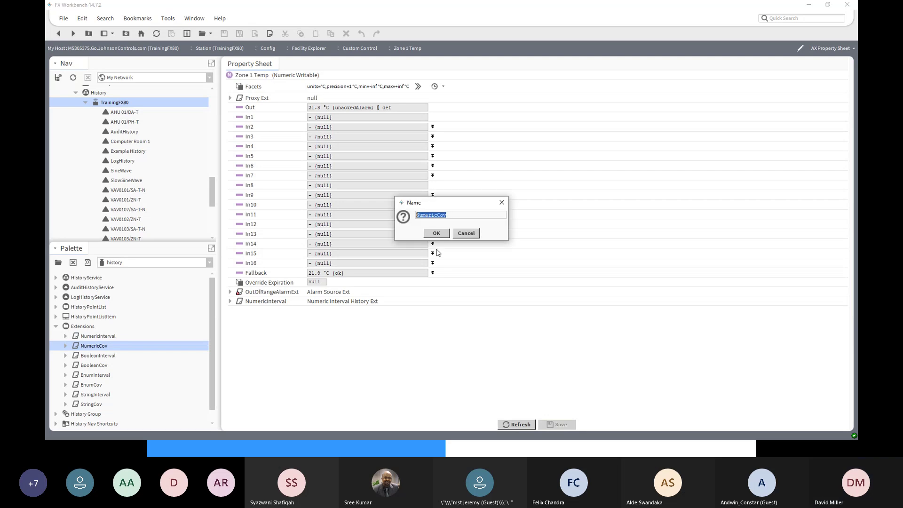
{"action": "left_click", "coordinate": [436, 233]}
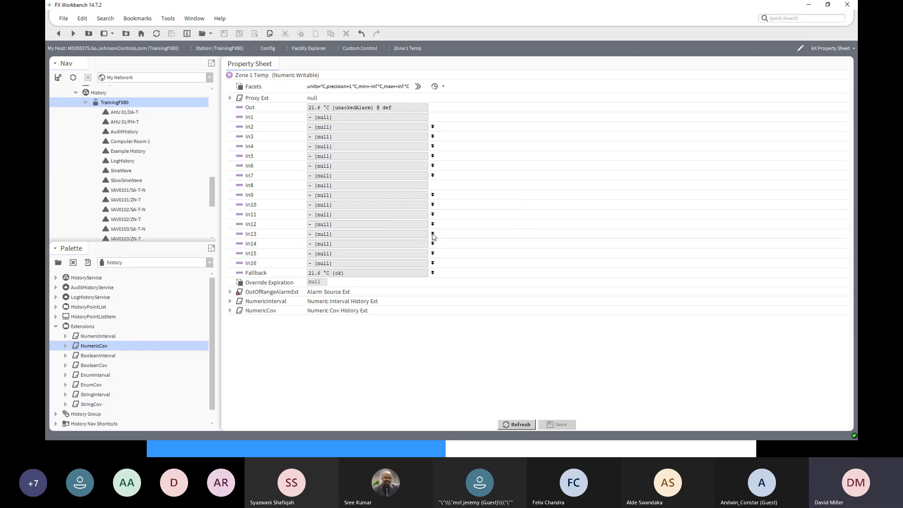
Expand the NumericCov extension and its History Config on Zone 1 Temp, and set the history Capacity to Unlimited
{"action": "left_click", "coordinate": [231, 313]}
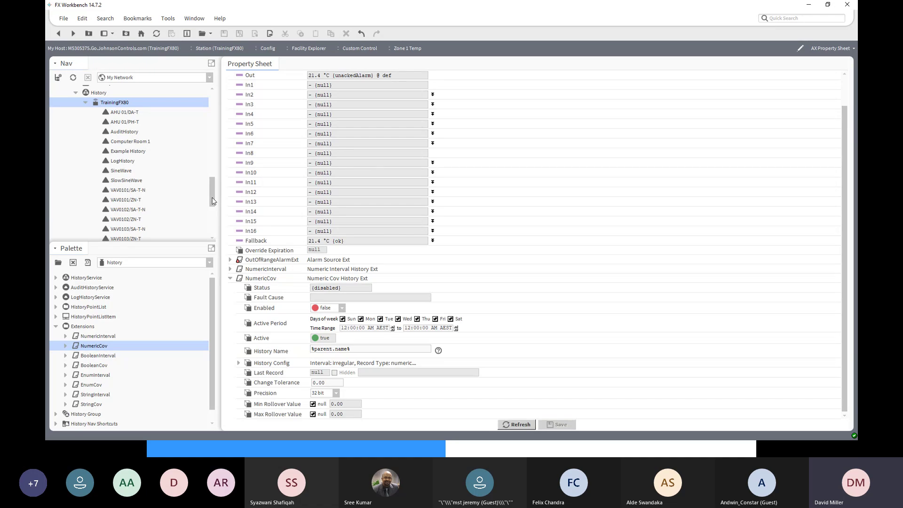
{"action": "left_click_drag", "start_coordinate": [212, 200], "coordinate": [185, 199]}
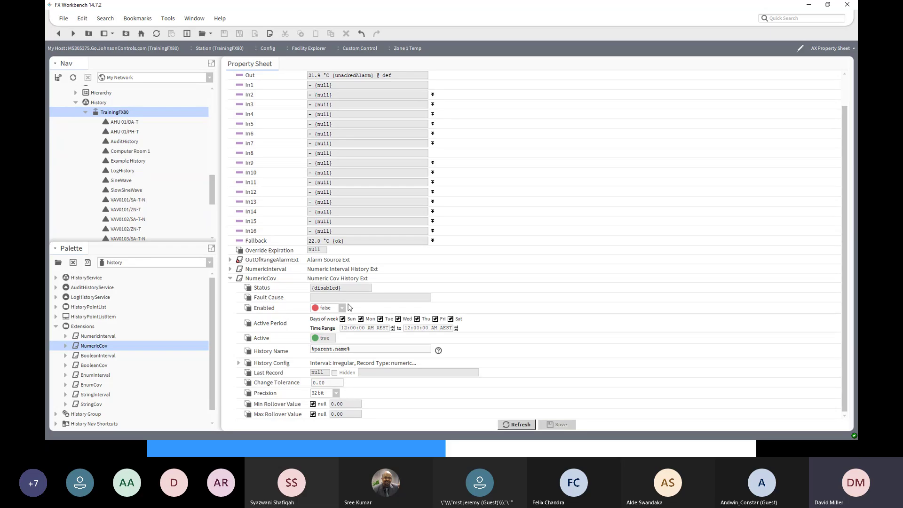
{"action": "left_click", "coordinate": [238, 363]}
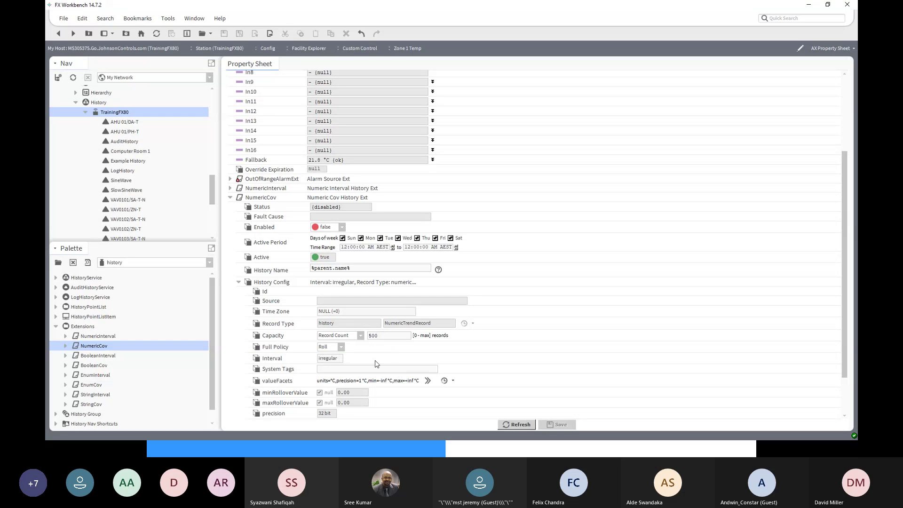
{"action": "scroll", "coordinate": [375, 362], "scroll_direction": "down", "scroll_amount": 1}
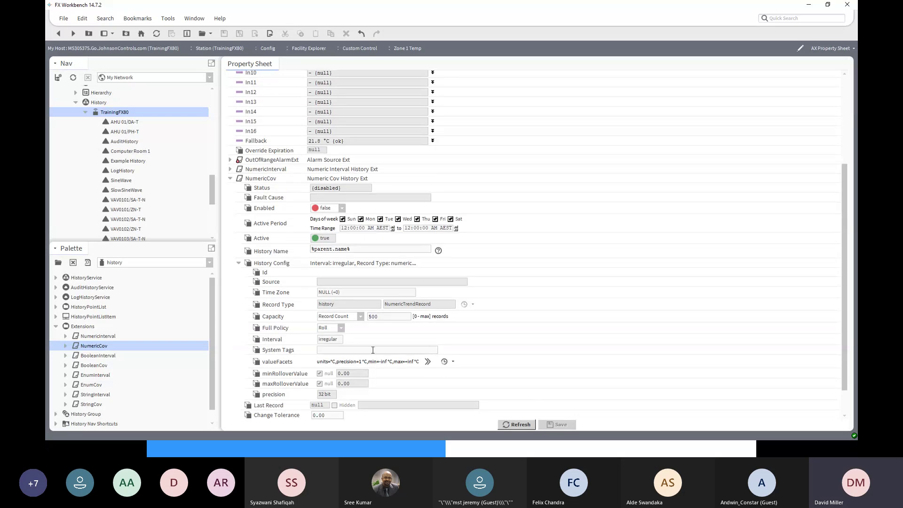
{"action": "left_click", "coordinate": [360, 318]}
{"action": "left_click", "coordinate": [351, 332]}
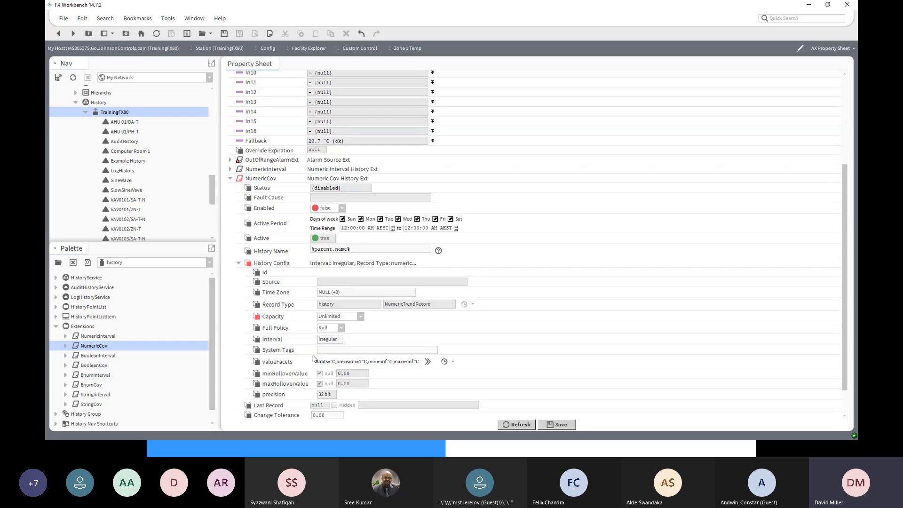
Set NumericCov's Change Tolerance to 1 and Enabled to true, saving each change
{"action": "scroll", "coordinate": [330, 390], "scroll_direction": "down", "scroll_amount": 3}
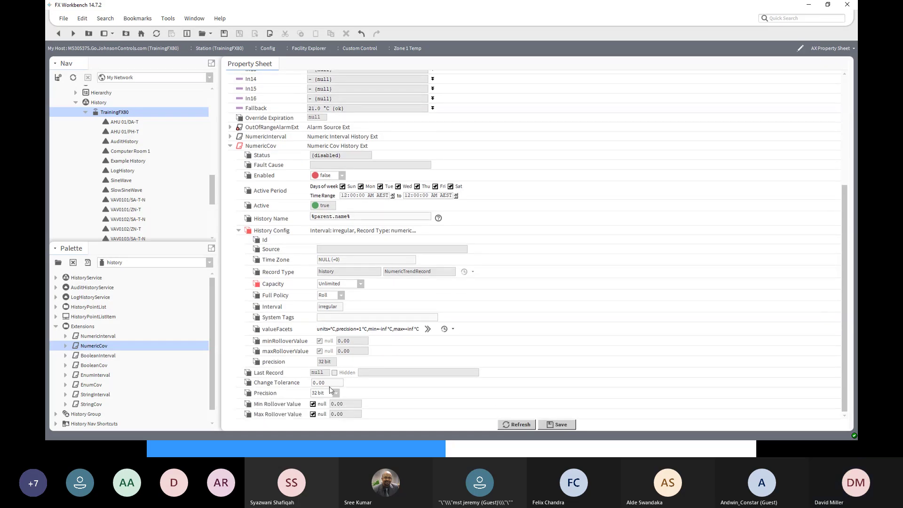
{"action": "double_click", "coordinate": [315, 382]}
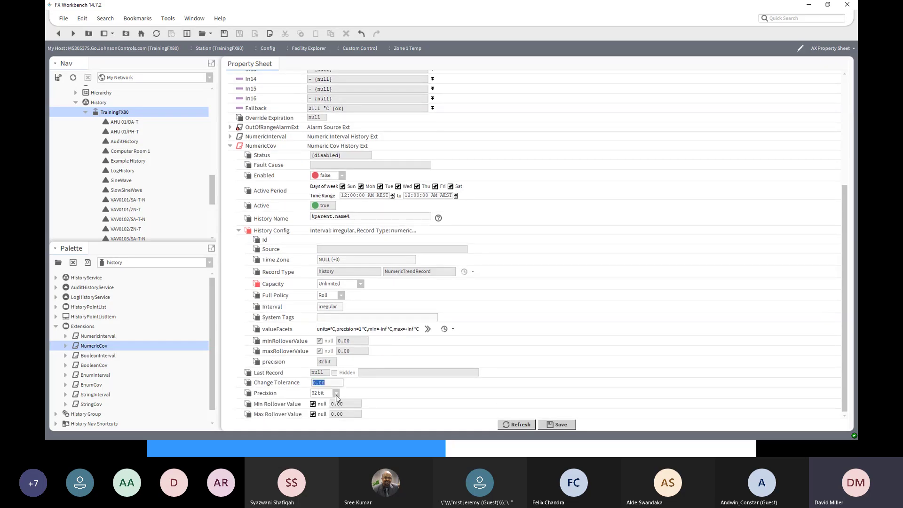
{"action": "type", "text": "1"}
{"action": "left_click", "coordinate": [574, 424]}
{"action": "left_click", "coordinate": [342, 176]}
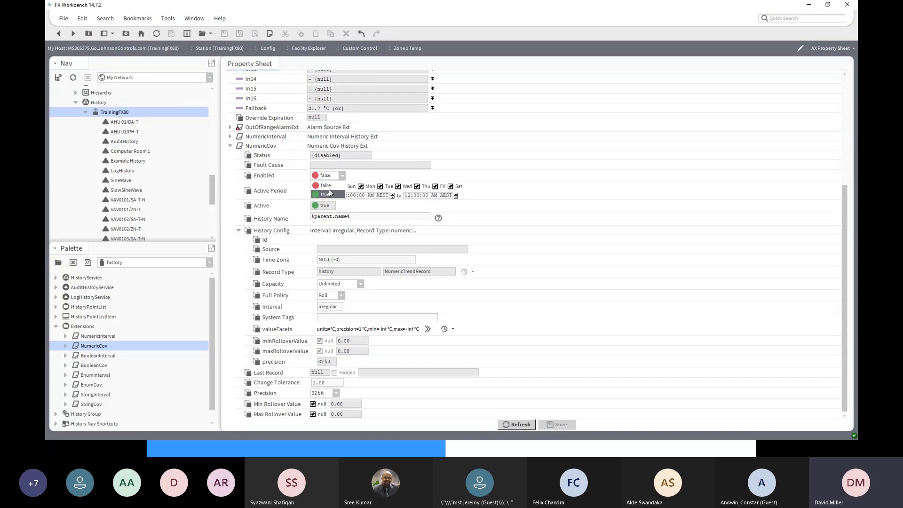
{"action": "left_click", "coordinate": [329, 194]}
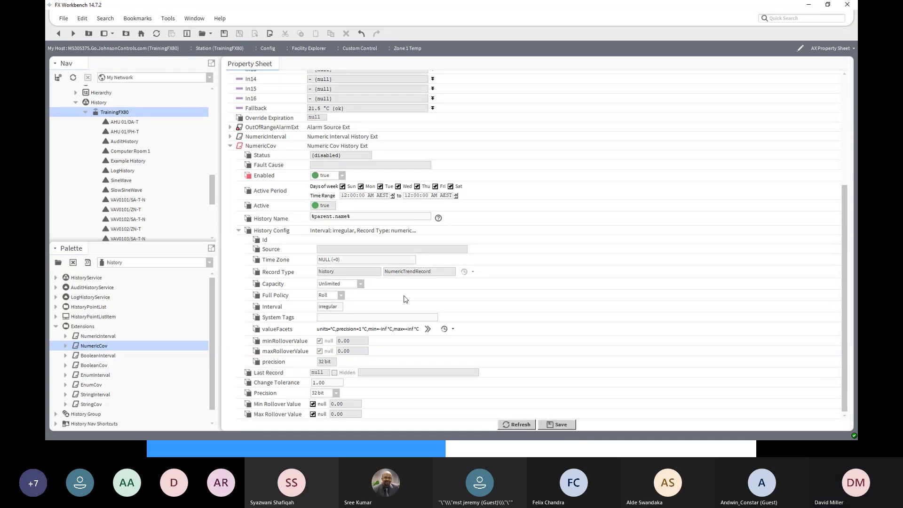
{"action": "left_click", "coordinate": [557, 424]}
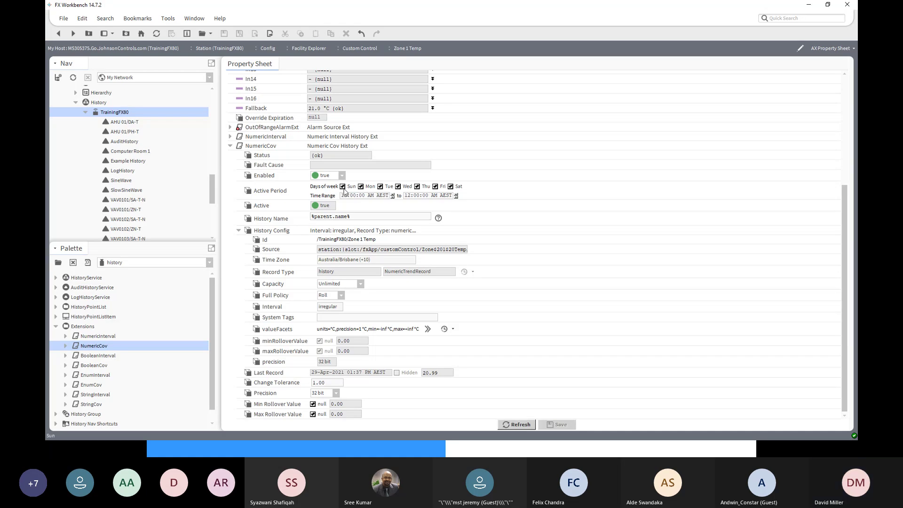
Exclude Sunday and Saturday from NumericCov's Active Period and save the change
{"action": "left_click", "coordinate": [342, 186]}
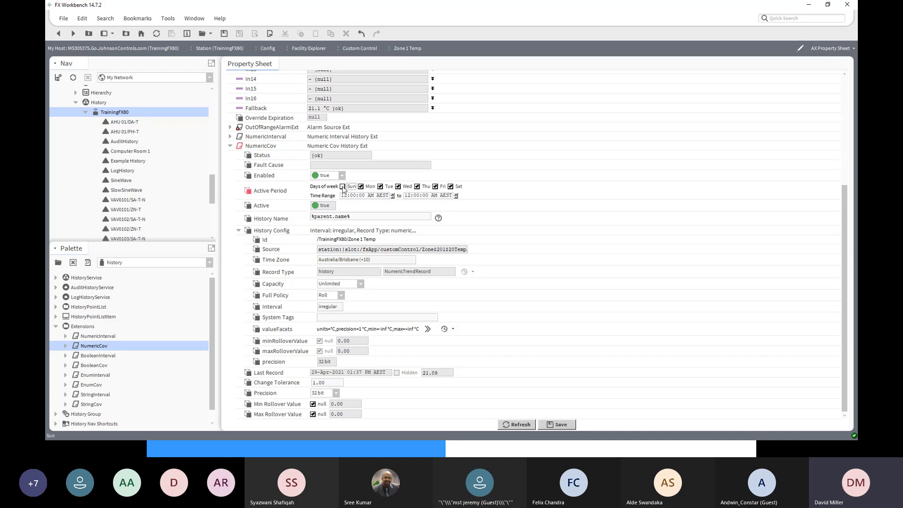
{"action": "left_click", "coordinate": [450, 187]}
{"action": "left_click", "coordinate": [408, 199]}
{"action": "left_click", "coordinate": [434, 195]}
{"action": "left_click", "coordinate": [555, 425]}
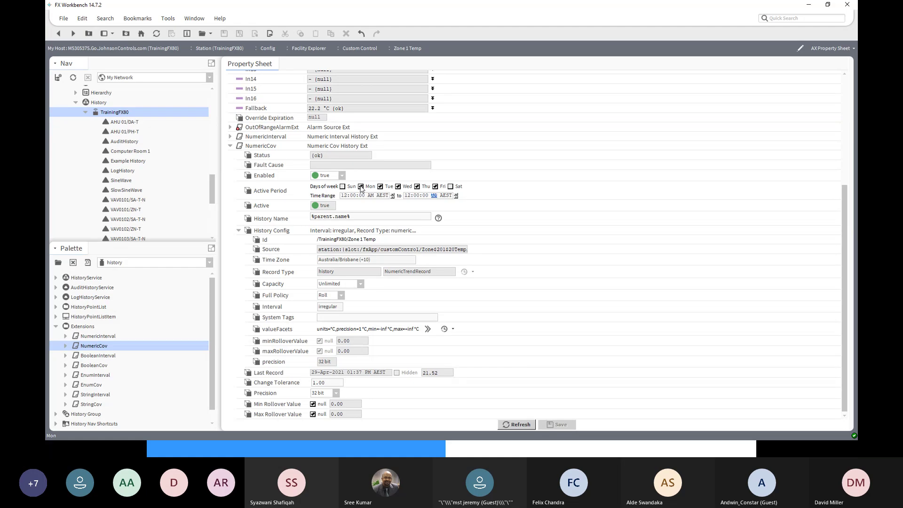
Set NumericCov's Active Period time range to 09:00:00 AM through 05:00:00 PM and save it
{"action": "left_click", "coordinate": [360, 187]}
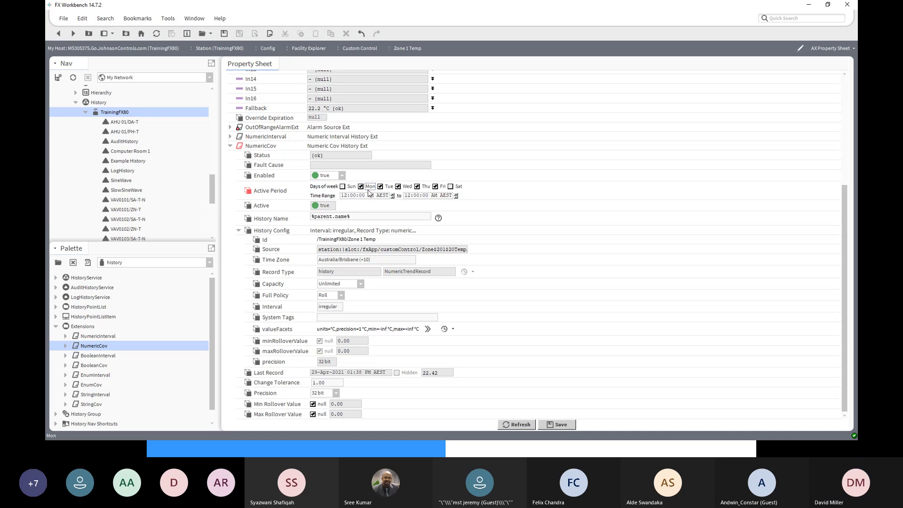
{"action": "left_click", "coordinate": [347, 195]}
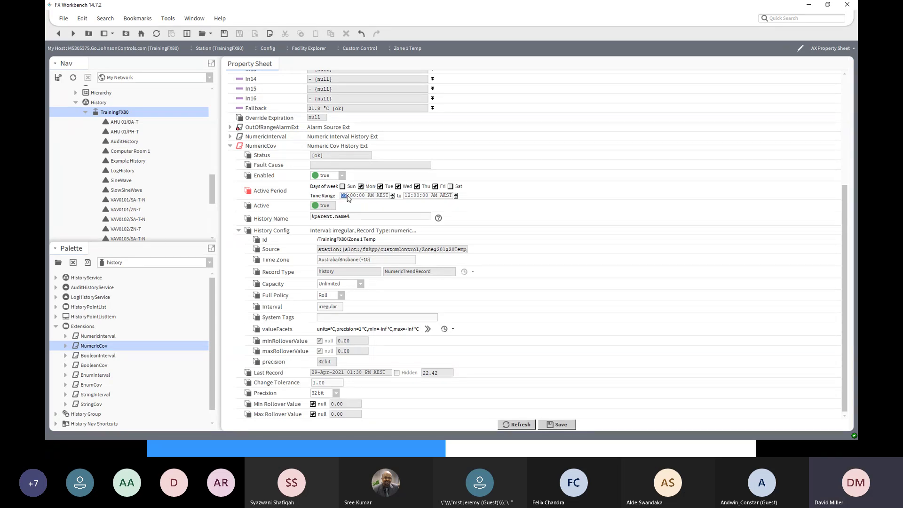
{"action": "left_click", "coordinate": [408, 196]}
{"action": "type", "text": "5"}
{"action": "left_click", "coordinate": [434, 195]}
{"action": "left_click", "coordinate": [565, 424]}
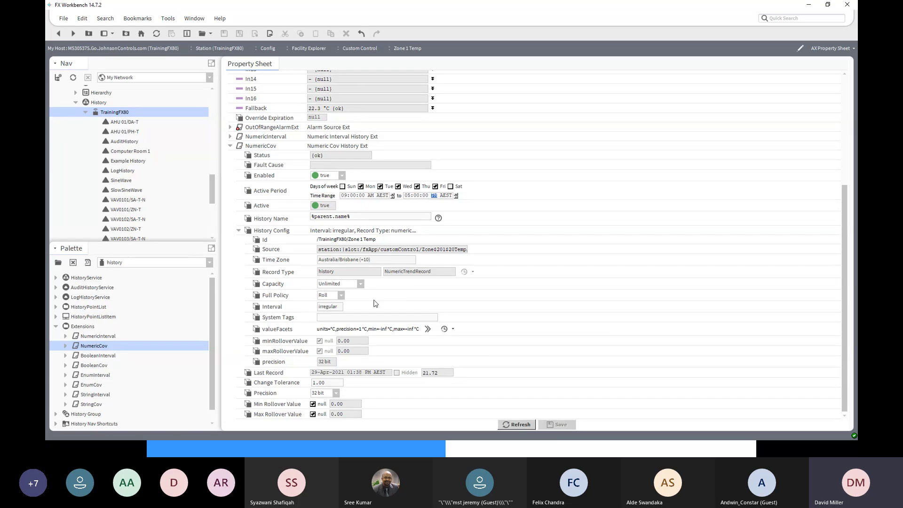
Open the History Chart view of the NumericCov extension
{"action": "right_click", "coordinate": [263, 151]}
{"action": "mouse_move", "coordinate": [283, 156]}
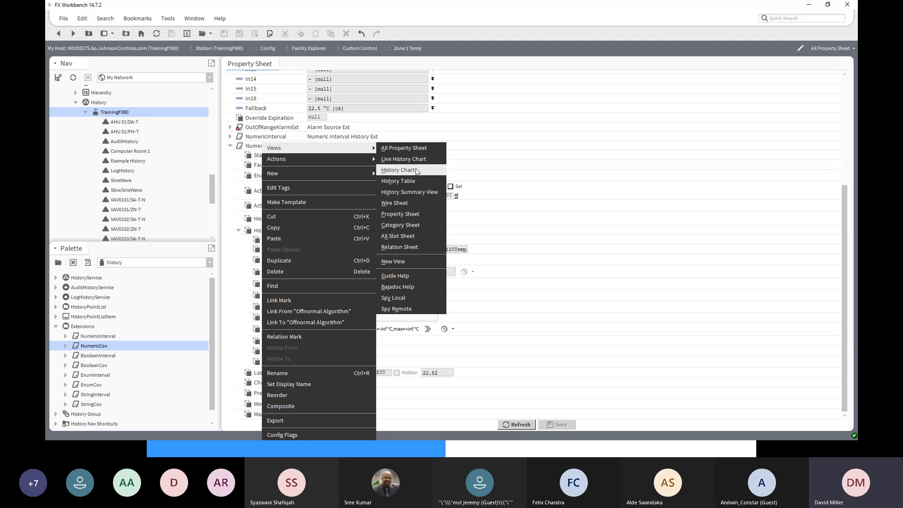
{"action": "left_click", "coordinate": [419, 171]}
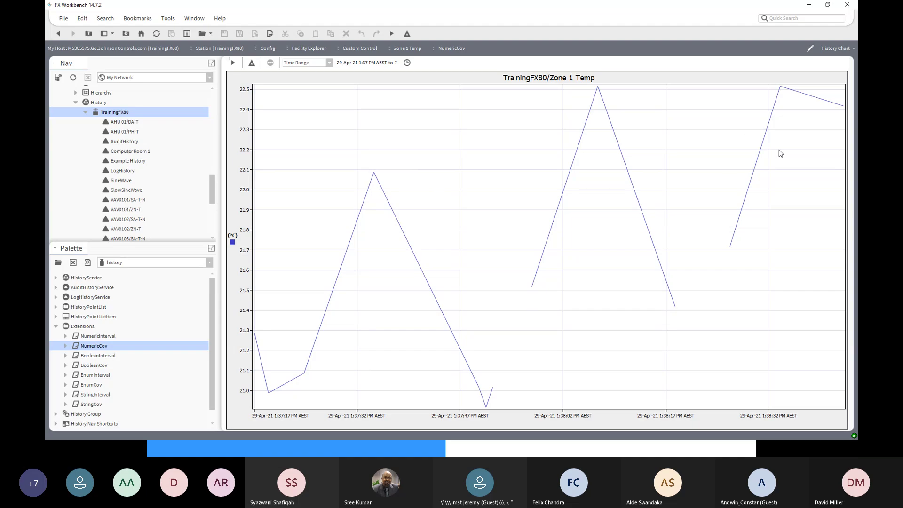
Switch NumericCov to its History Table view and examine the records carrying the start trend flag
{"action": "left_click", "coordinate": [842, 49]}
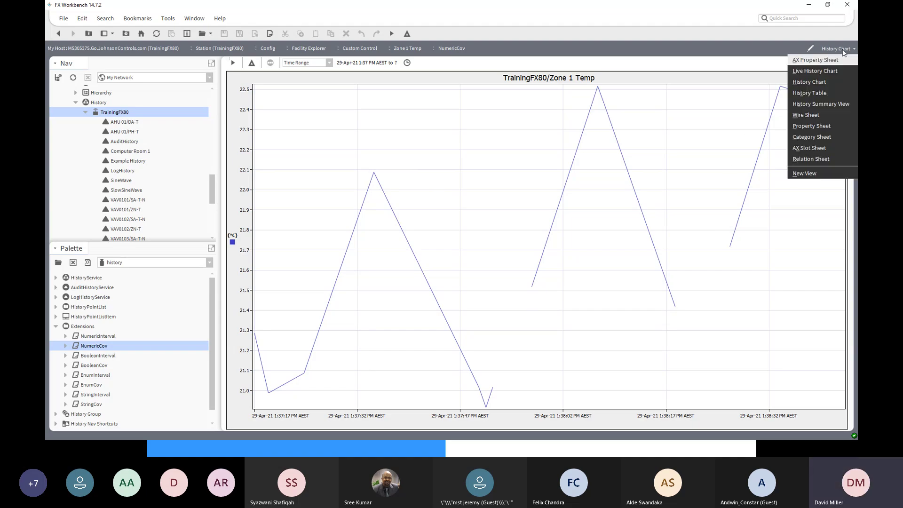
{"action": "left_click", "coordinate": [825, 96]}
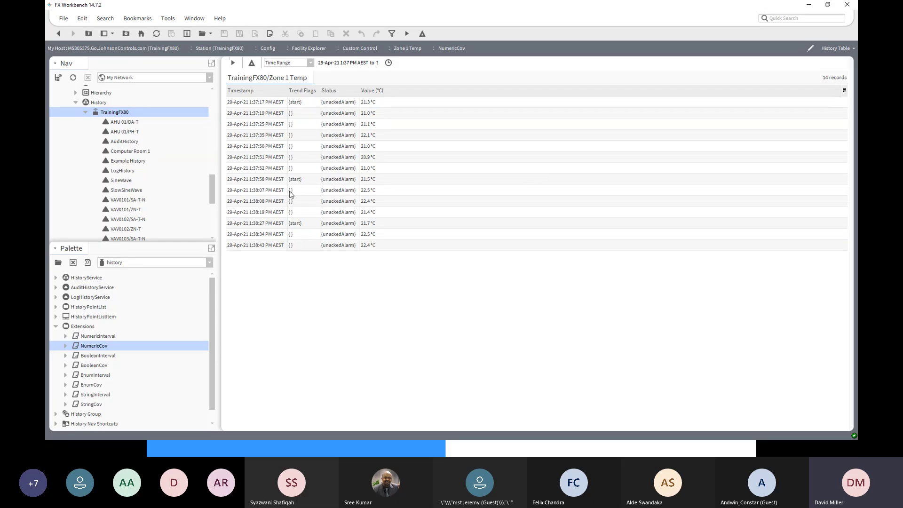
{"action": "left_click", "coordinate": [279, 183]}
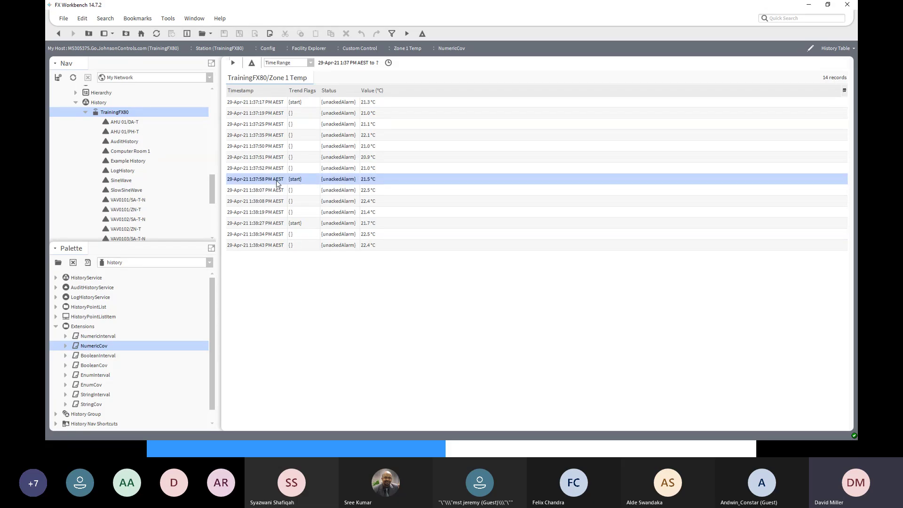
{"action": "left_click", "coordinate": [290, 106]}
{"action": "left_click", "coordinate": [281, 183]}
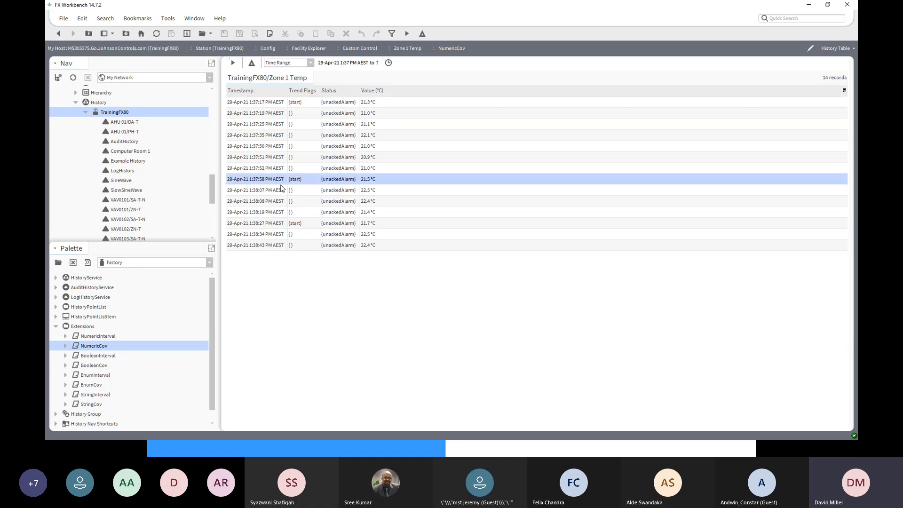
{"action": "left_click", "coordinate": [281, 224]}
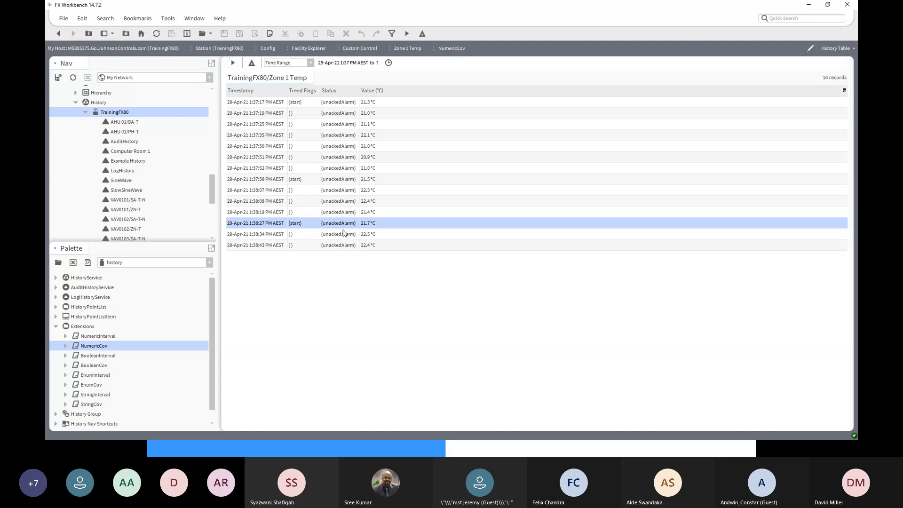
Return to the Zone 1 Temp property sheet and open the Zone 1 Temp history chart from the station's TrainingFX80 histories
{"action": "left_click", "coordinate": [58, 34]}
{"action": "left_click", "coordinate": [57, 37]}
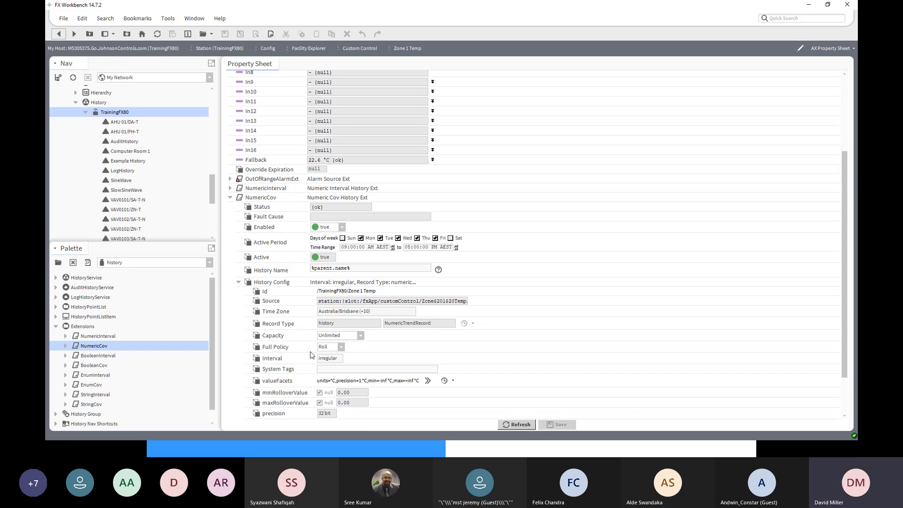
{"action": "scroll", "coordinate": [311, 355], "scroll_direction": "down", "scroll_amount": 1}
{"action": "scroll", "coordinate": [311, 354], "scroll_direction": "down", "scroll_amount": 2}
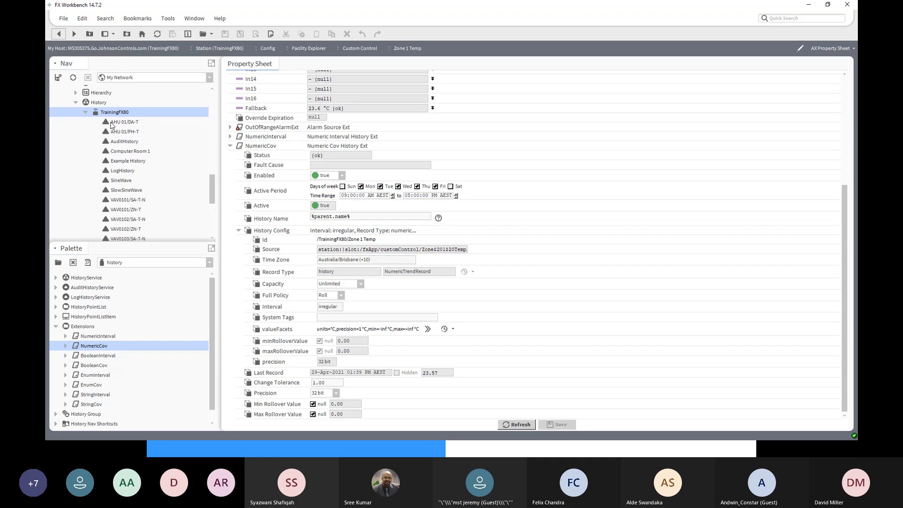
{"action": "scroll", "coordinate": [112, 137], "scroll_direction": "down", "scroll_amount": 4}
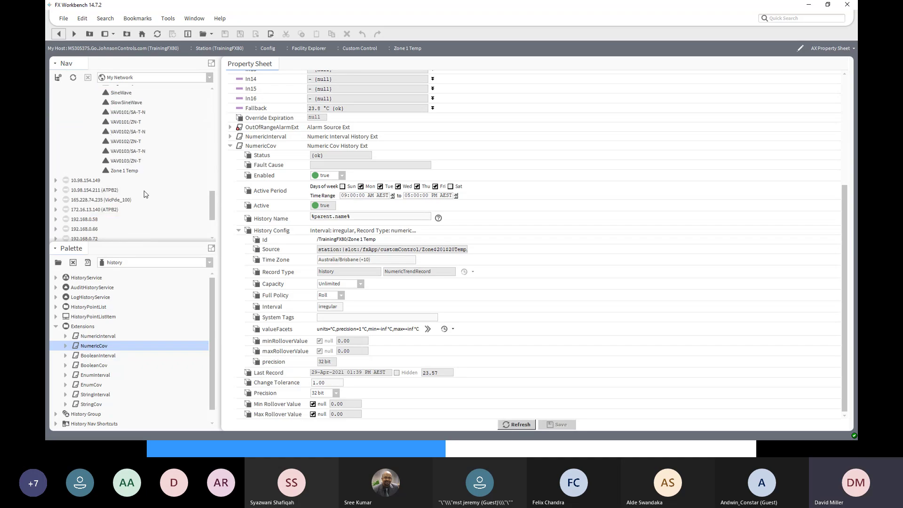
{"action": "left_click", "coordinate": [120, 172]}
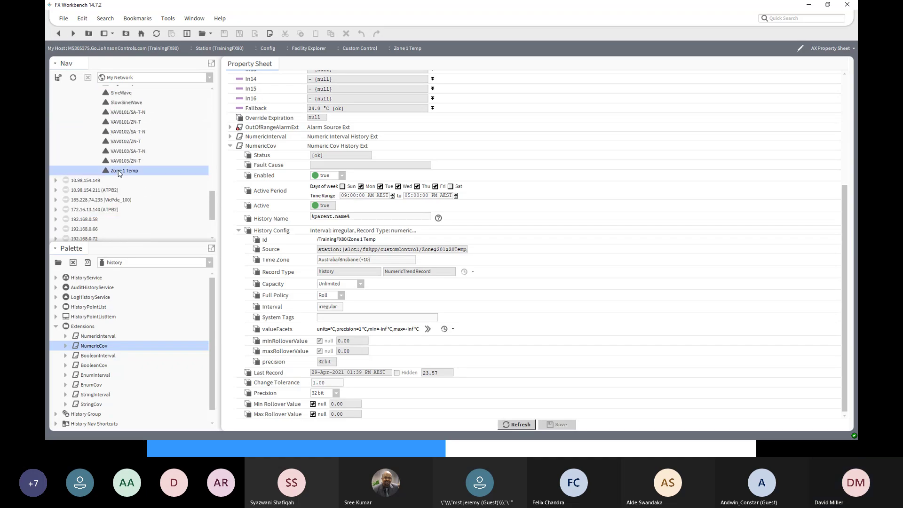
{"action": "double_click", "coordinate": [124, 172]}
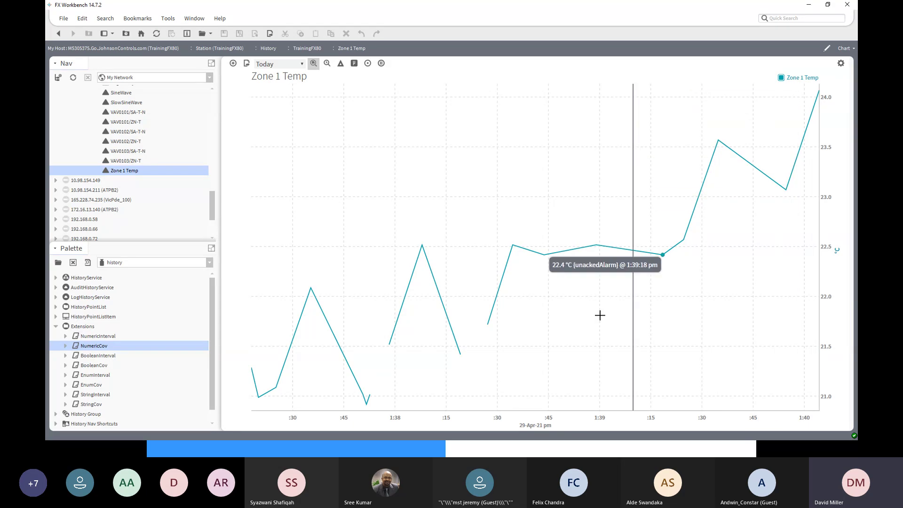
Return to the Zone 1 Temp property sheet and collapse the History Config and NumericCov properties
{"action": "left_click", "coordinate": [59, 37]}
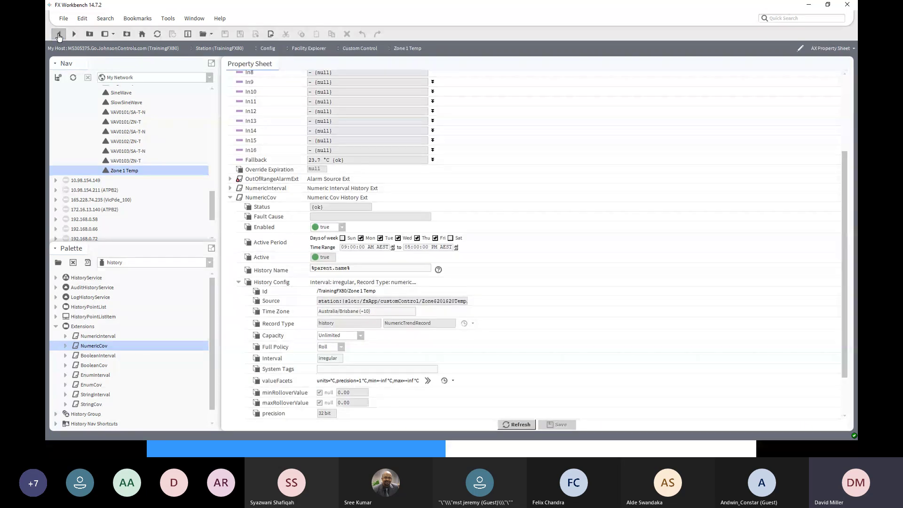
{"action": "left_click", "coordinate": [238, 282]}
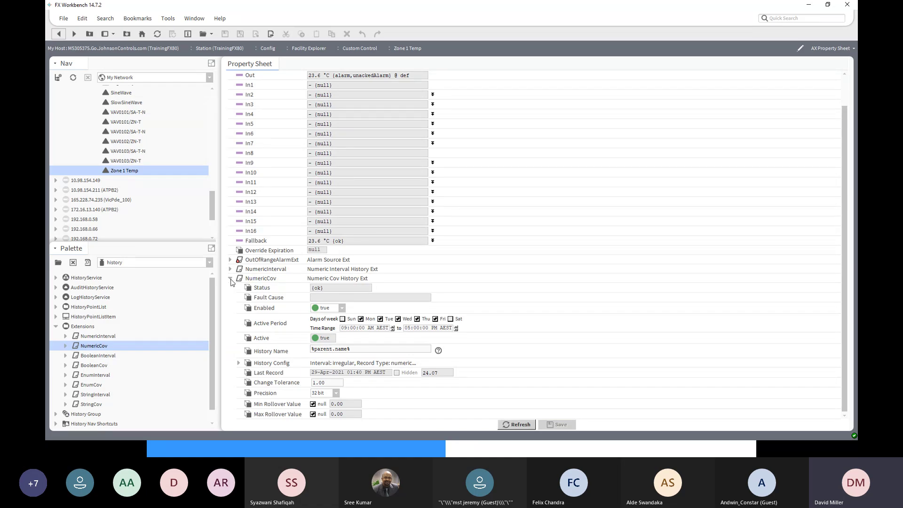
{"action": "left_click", "coordinate": [231, 279]}
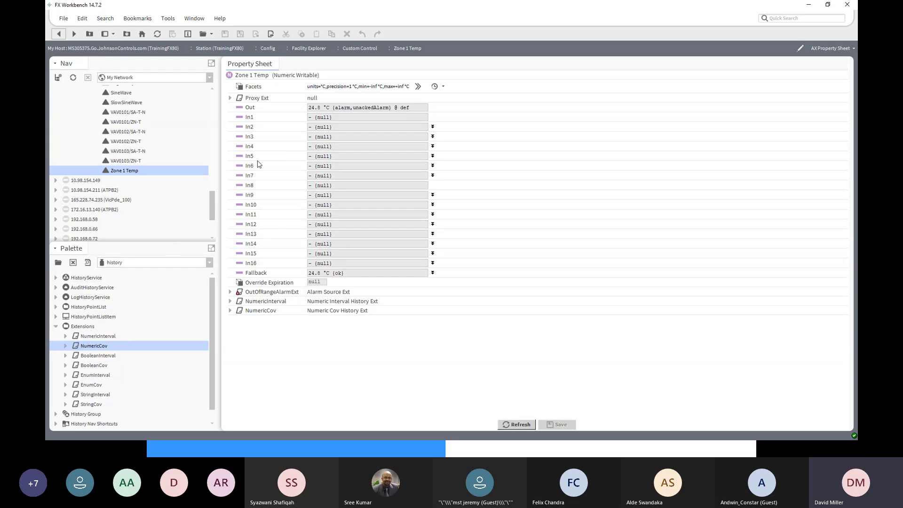
Open the Custom Control folder's wire sheet and select the Cool Boolean Writable point
{"action": "left_click", "coordinate": [351, 49]}
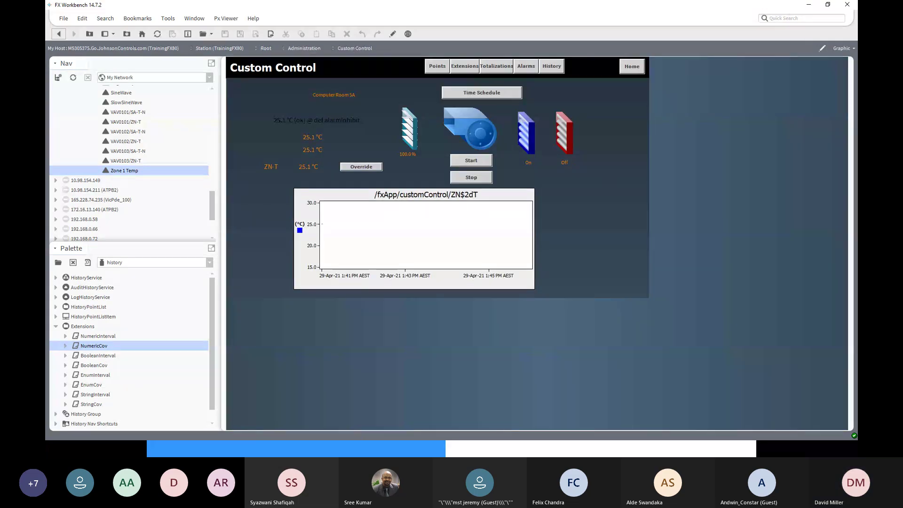
{"action": "left_click", "coordinate": [851, 49]}
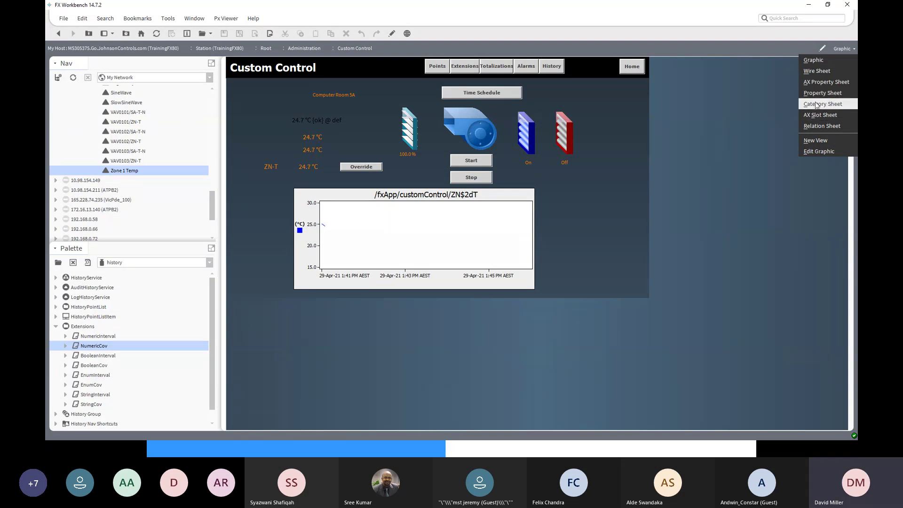
{"action": "left_click", "coordinate": [811, 71]}
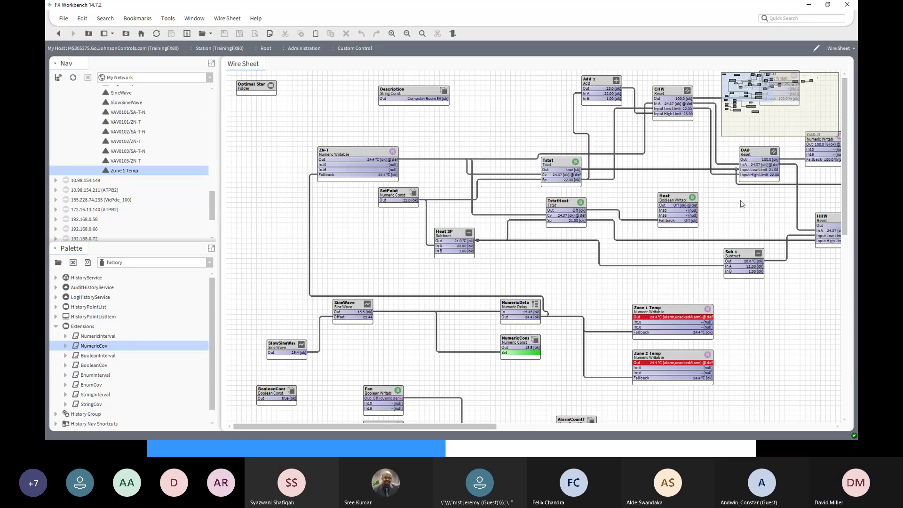
{"action": "left_click_drag", "start_coordinate": [471, 426], "coordinate": [764, 422]}
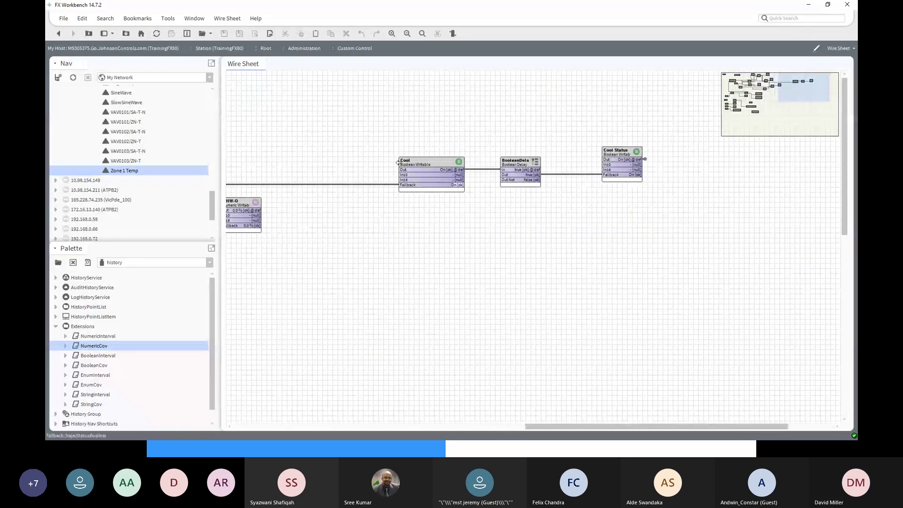
{"action": "left_click", "coordinate": [420, 162]}
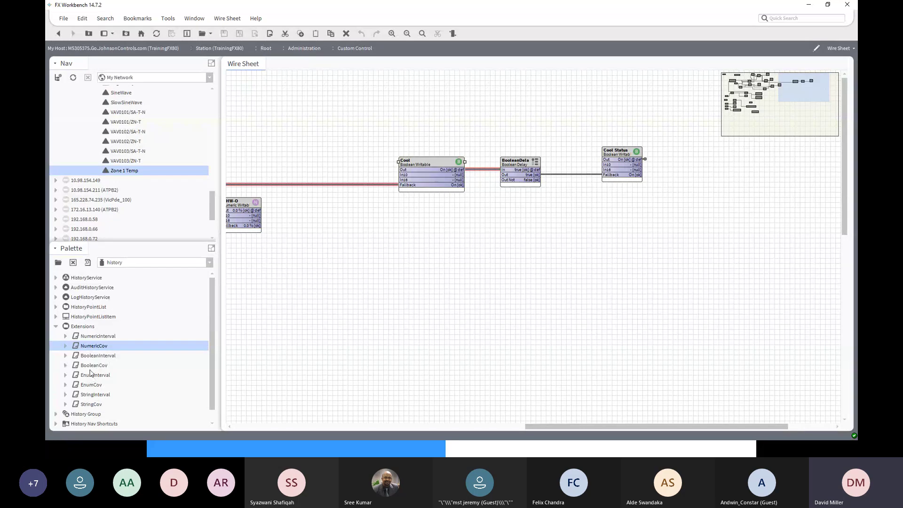
Try to add a BooleanCov history extension directly onto the Cool block in the wire sheet
{"action": "left_click_drag", "start_coordinate": [90, 367], "coordinate": [427, 163]}
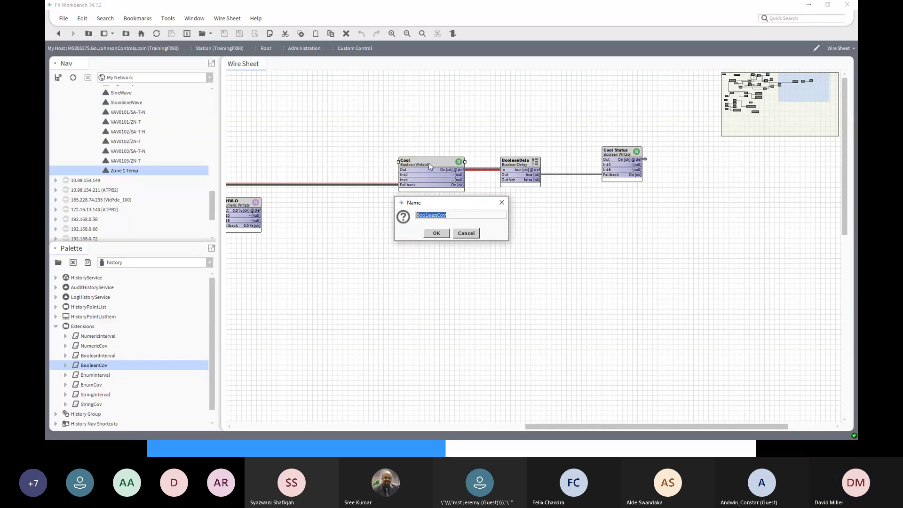
{"action": "left_click", "coordinate": [436, 233]}
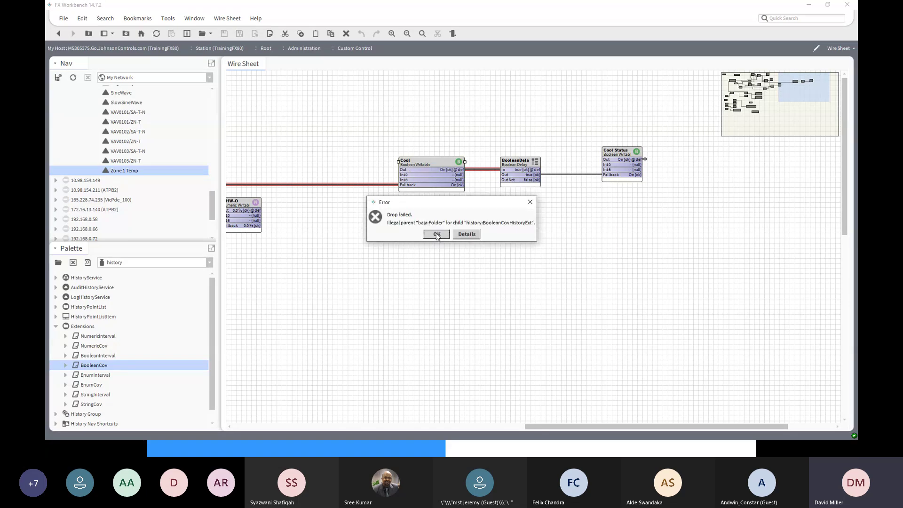
{"action": "left_click", "coordinate": [436, 235]}
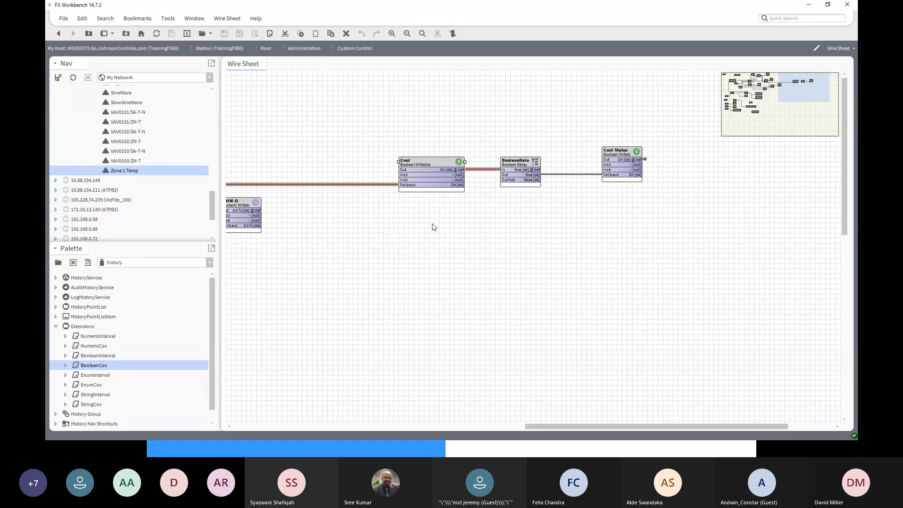
Open the Cool point's property sheet and add a BooleanCov history extension with the default name
{"action": "double_click", "coordinate": [425, 158]}
{"action": "scroll", "coordinate": [610, 226], "scroll_direction": "up", "scroll_amount": 8}
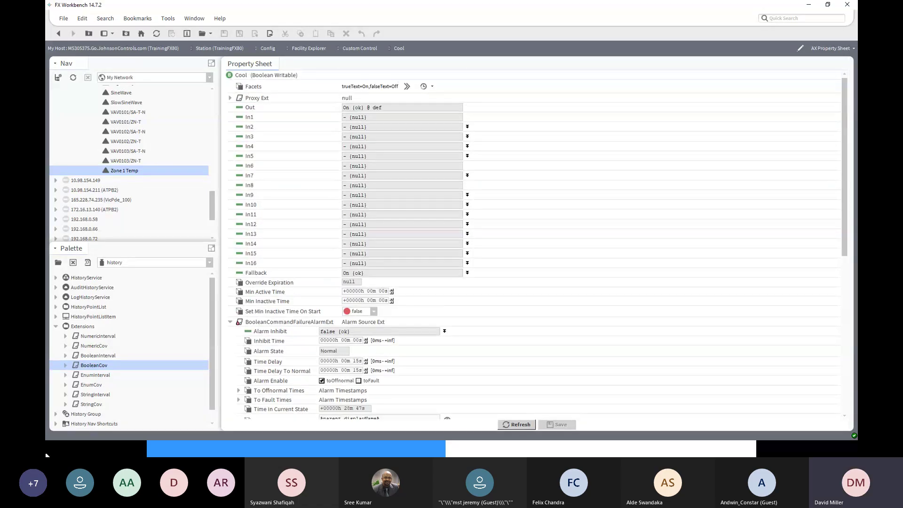
{"action": "left_click_drag", "start_coordinate": [93, 365], "coordinate": [282, 76]}
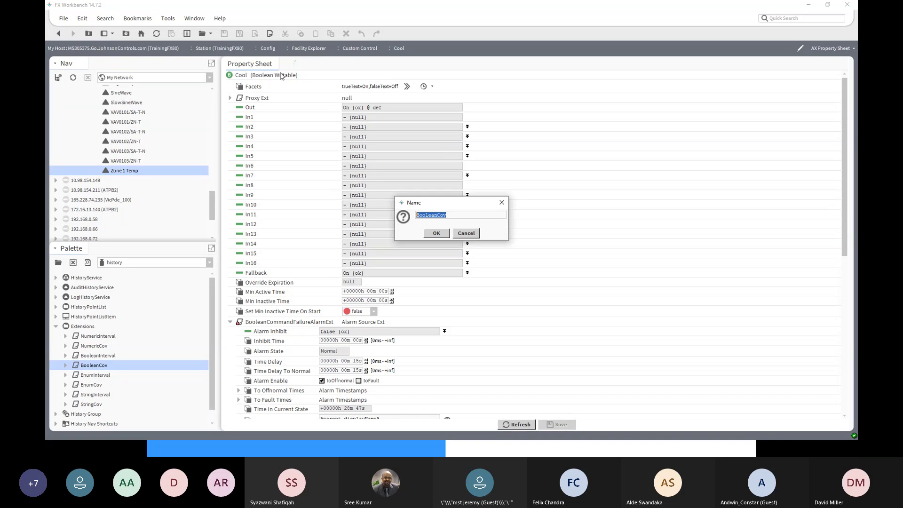
{"action": "left_click", "coordinate": [436, 233]}
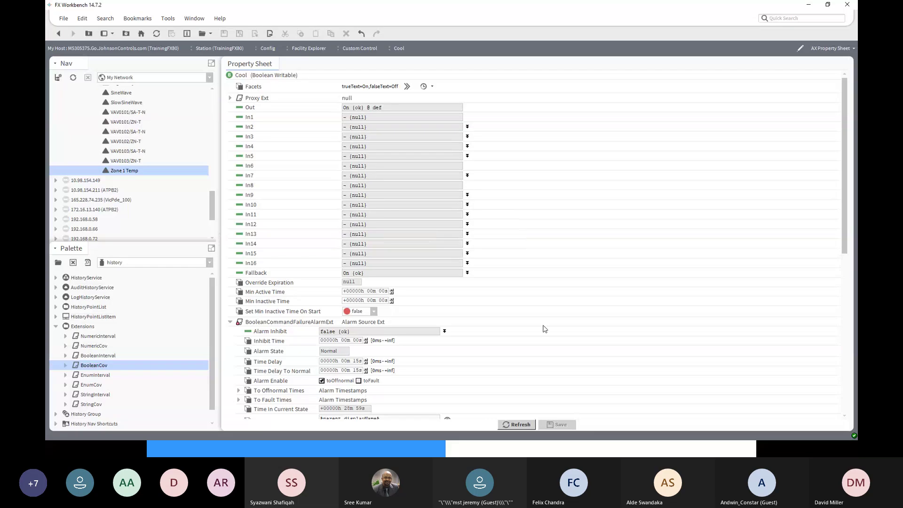
Expand the BooleanCov extension, set its History Name to %parent.parent.name%\%parent.name% and save
{"action": "scroll", "coordinate": [544, 329], "scroll_direction": "down", "scroll_amount": 3}
{"action": "scroll", "coordinate": [545, 329], "scroll_direction": "down", "scroll_amount": 5}
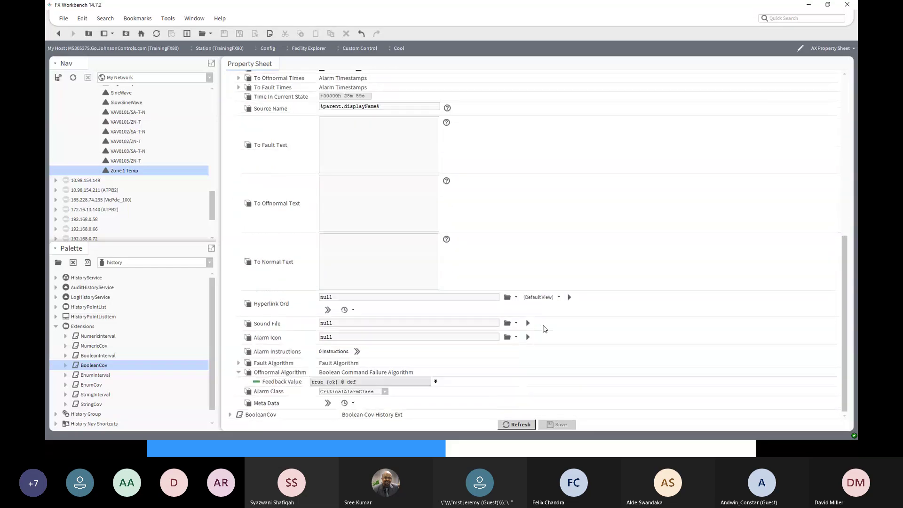
{"action": "left_click", "coordinate": [230, 414]}
{"action": "scroll", "coordinate": [509, 335], "scroll_direction": "down", "scroll_amount": 3}
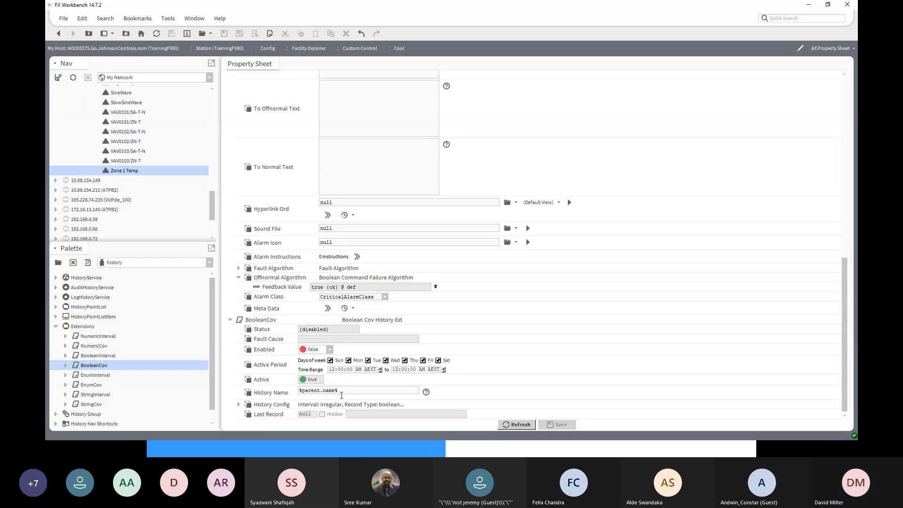
{"action": "left_click_drag", "start_coordinate": [335, 392], "coordinate": [296, 393]}
{"action": "key", "text": "ctrl+c"}
{"action": "left_click", "coordinate": [300, 392]}
{"action": "key", "text": "ctrl+v"}
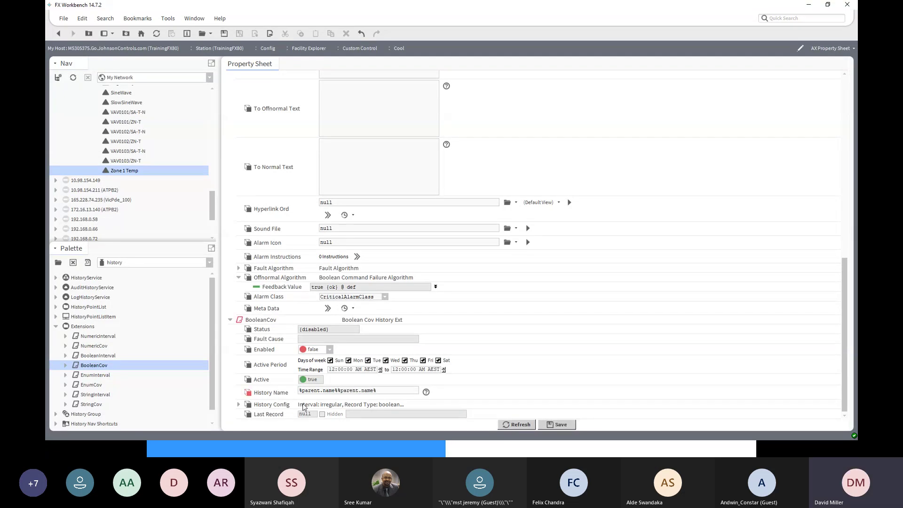
{"action": "type", "text": "\\"}
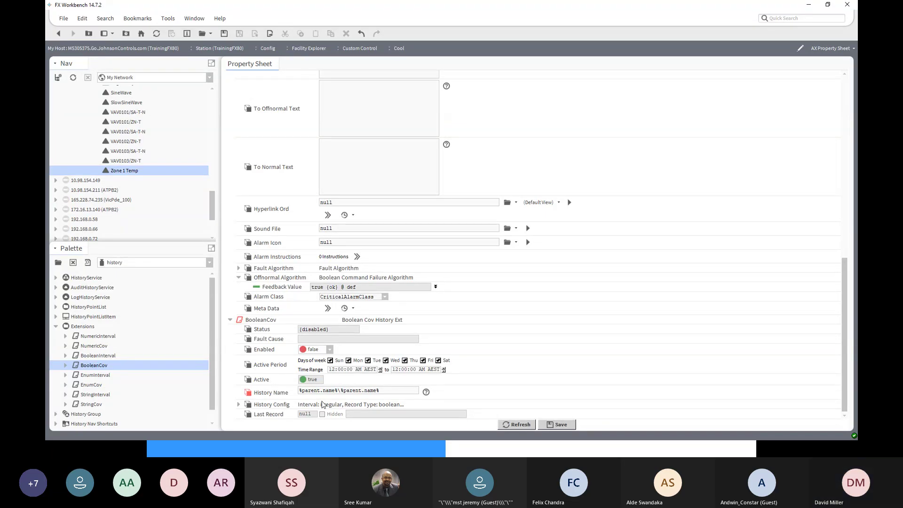
{"action": "type", "text": ".parent"}
{"action": "type", "text": "t"}
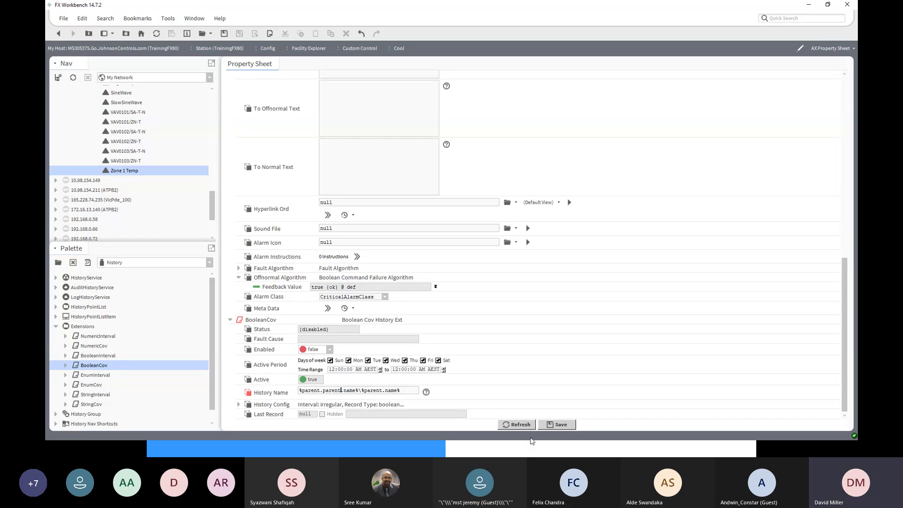
{"action": "left_click", "coordinate": [551, 425]}
Expand BooleanCov's History Config, set the extension's Enabled property to true and save
{"action": "left_click", "coordinate": [239, 405]}
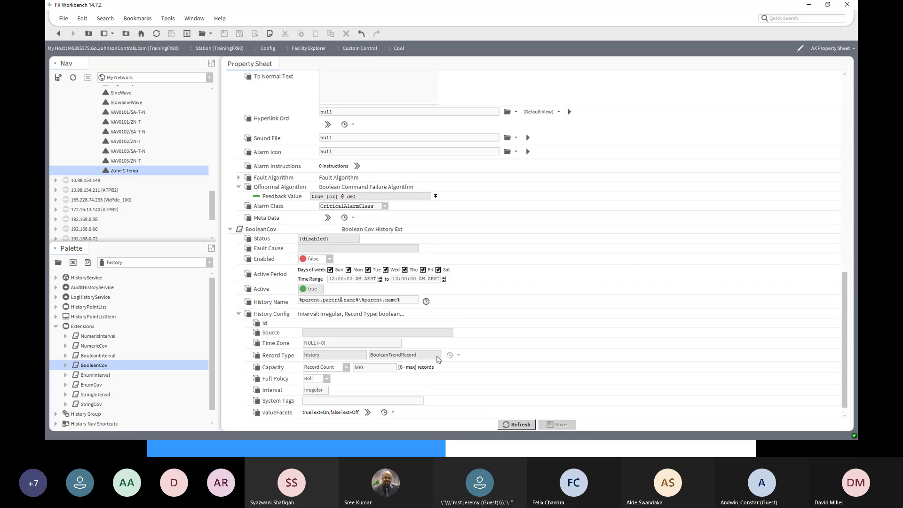
{"action": "scroll", "coordinate": [437, 360], "scroll_direction": "down", "scroll_amount": 1}
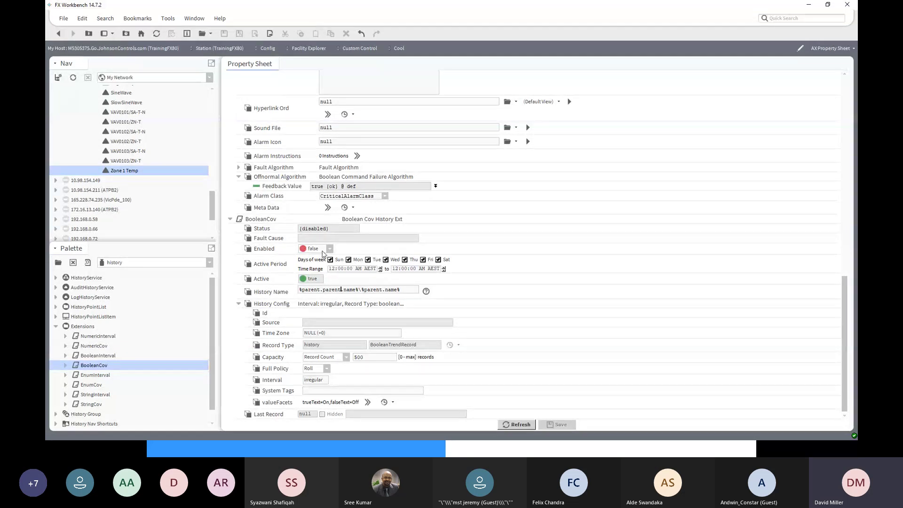
{"action": "left_click", "coordinate": [329, 248]}
{"action": "left_click", "coordinate": [323, 267]}
{"action": "left_click", "coordinate": [559, 425]}
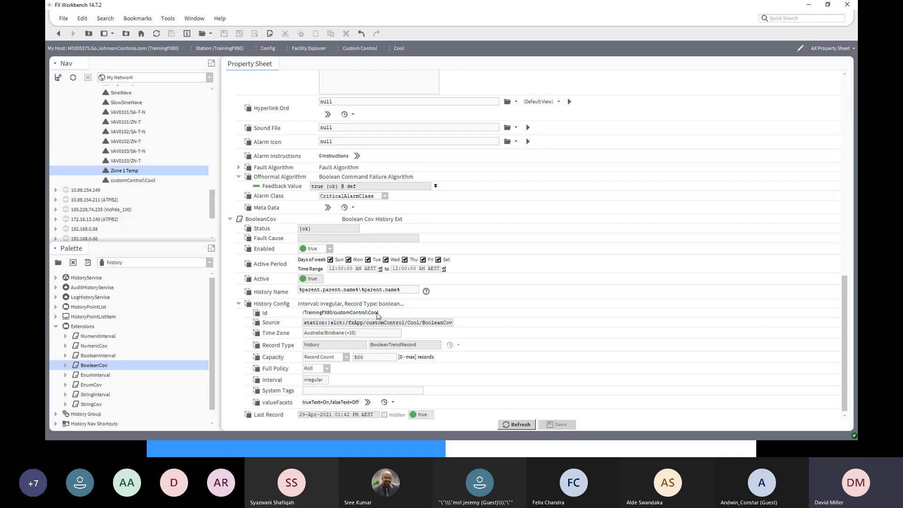
Select the customControl\Cool history and view the BooleanCov extension's History Chart and History Table
{"action": "left_click", "coordinate": [131, 181]}
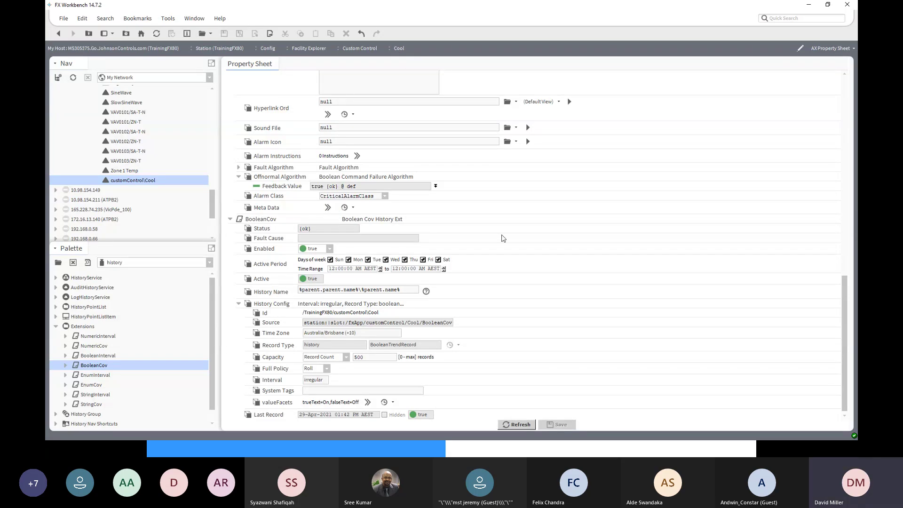
{"action": "right_click", "coordinate": [257, 224]}
{"action": "mouse_move", "coordinate": [297, 151]}
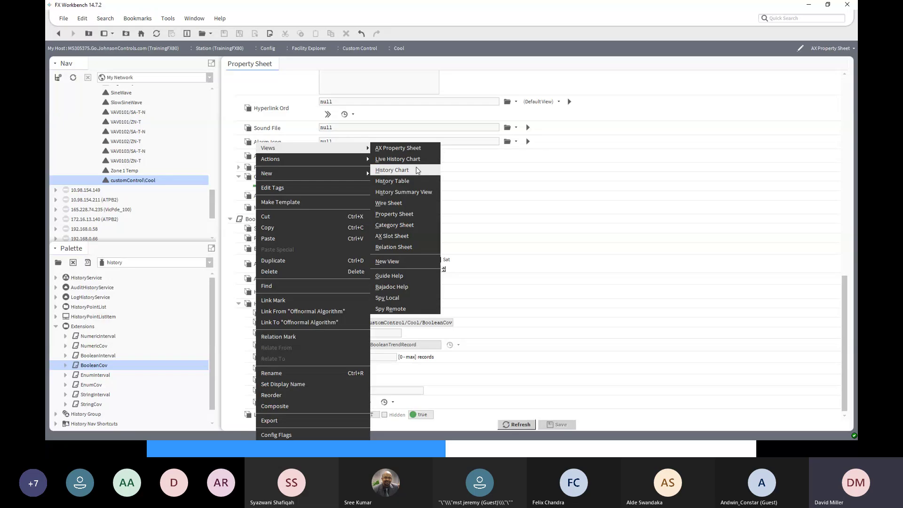
{"action": "left_click", "coordinate": [417, 171]}
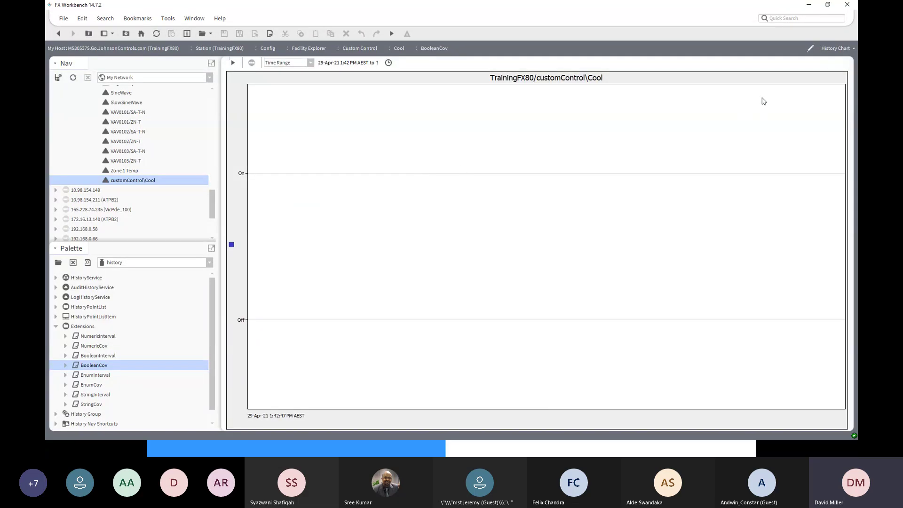
{"action": "left_click", "coordinate": [831, 49]}
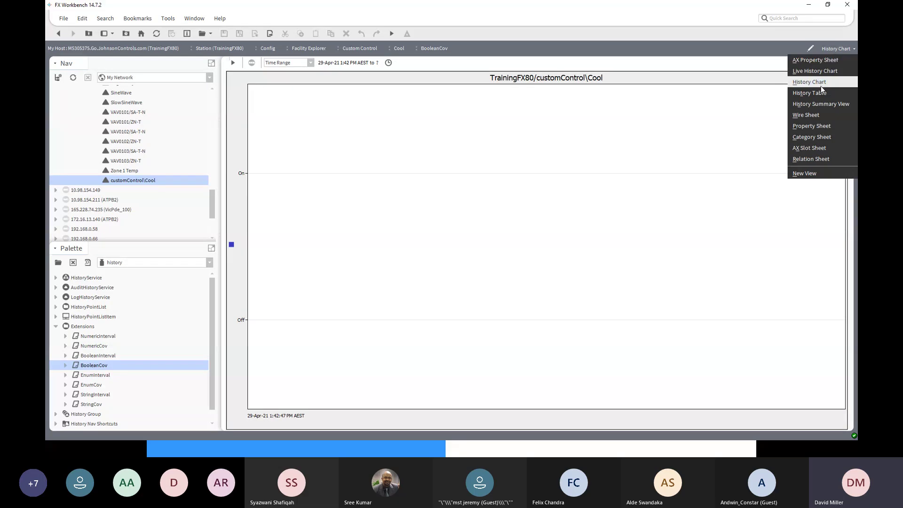
{"action": "left_click", "coordinate": [809, 93]}
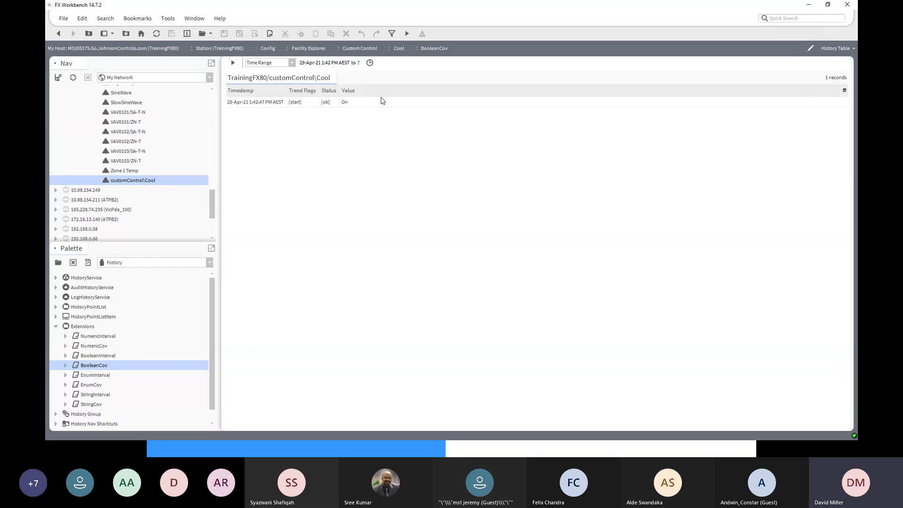
Return to the Cool property sheet and open the Custom Control folder's wire sheet
{"action": "left_click", "coordinate": [59, 36]}
{"action": "left_click", "coordinate": [59, 36]}
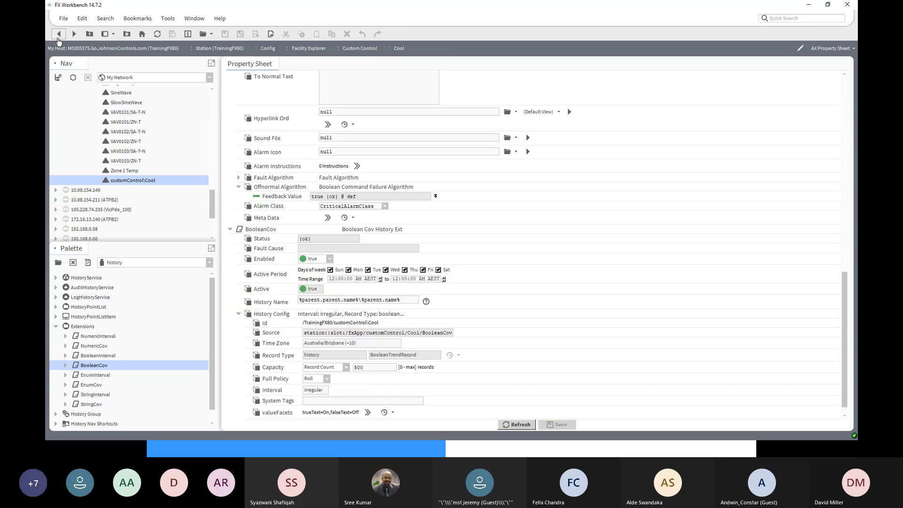
{"action": "left_click", "coordinate": [360, 48]}
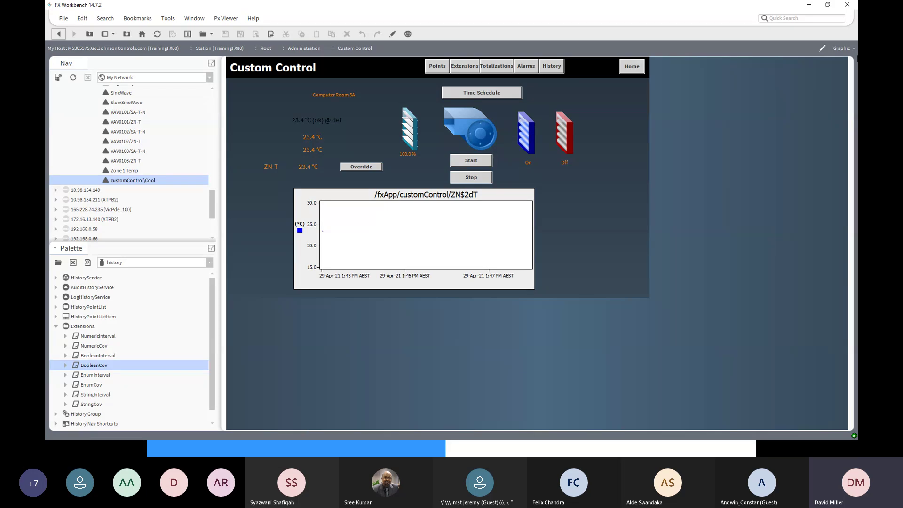
{"action": "left_click", "coordinate": [840, 50]}
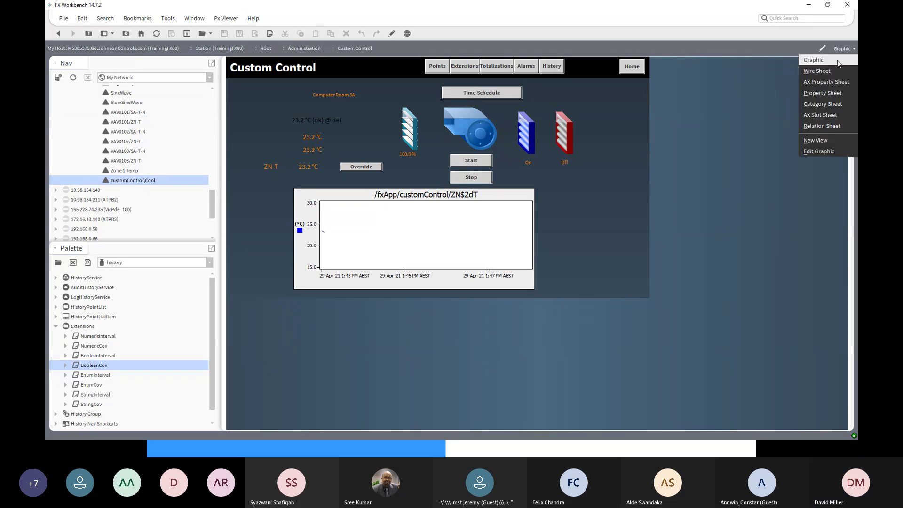
{"action": "left_click", "coordinate": [817, 71]}
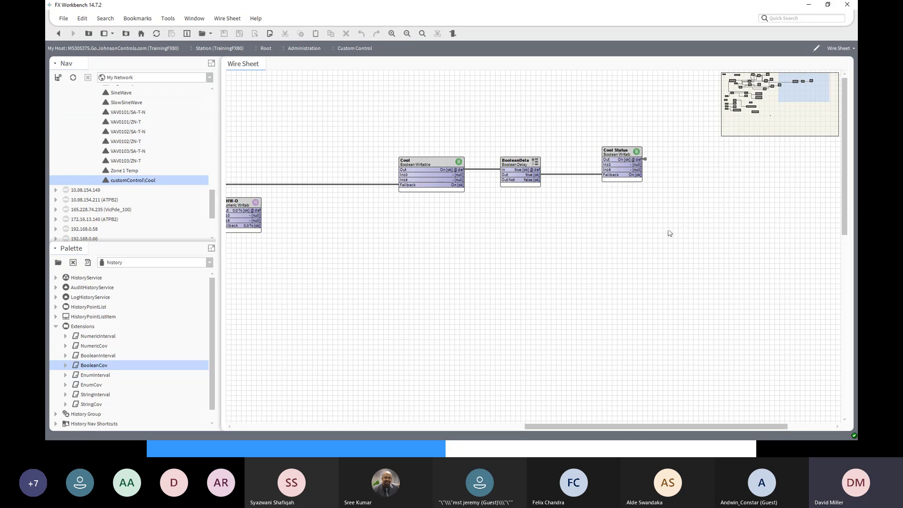
Set the SetPoint numeric constant in the Custom Control wire sheet to 23
{"action": "left_click_drag", "start_coordinate": [530, 427], "coordinate": [401, 425]}
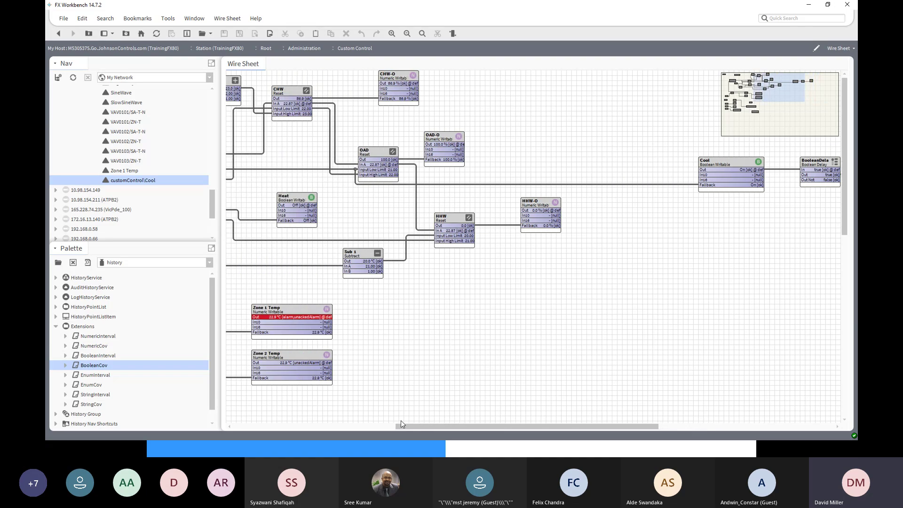
{"action": "left_click_drag", "start_coordinate": [401, 425], "coordinate": [400, 424]}
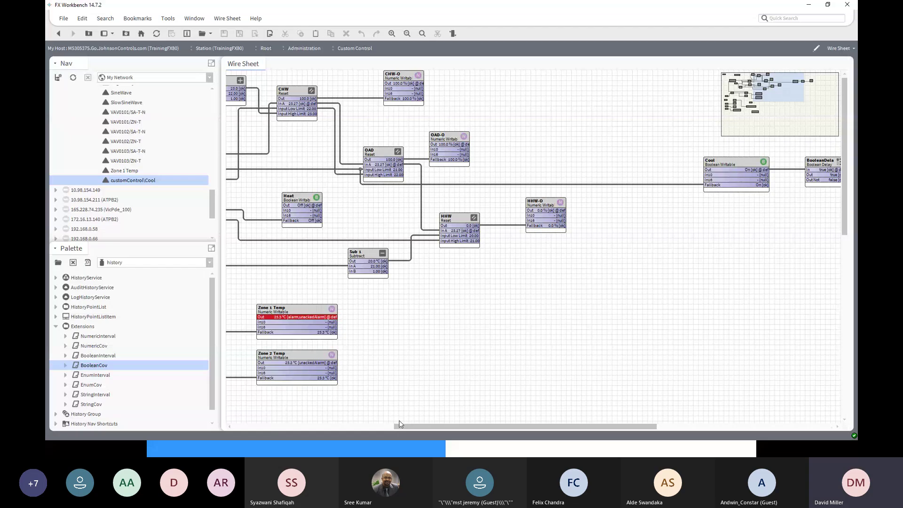
{"action": "left_click_drag", "start_coordinate": [400, 424], "coordinate": [335, 419]}
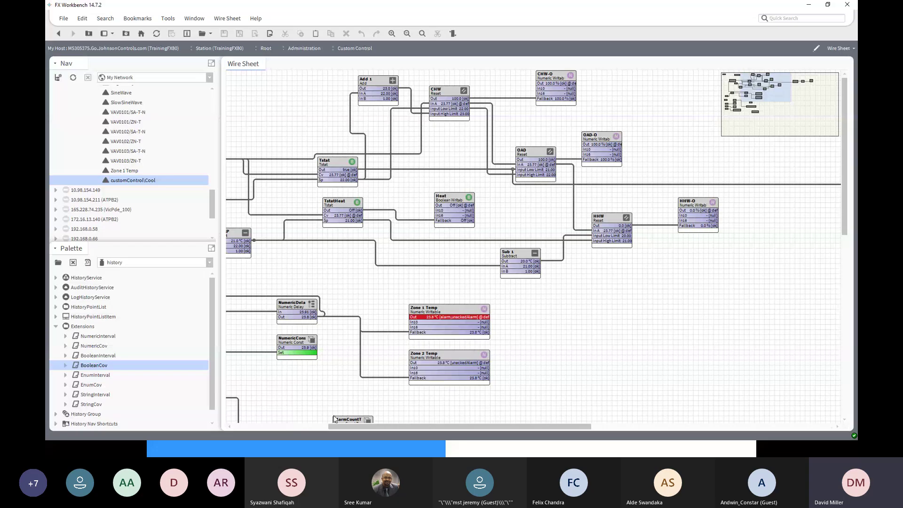
{"action": "left_click_drag", "start_coordinate": [334, 419], "coordinate": [319, 417]}
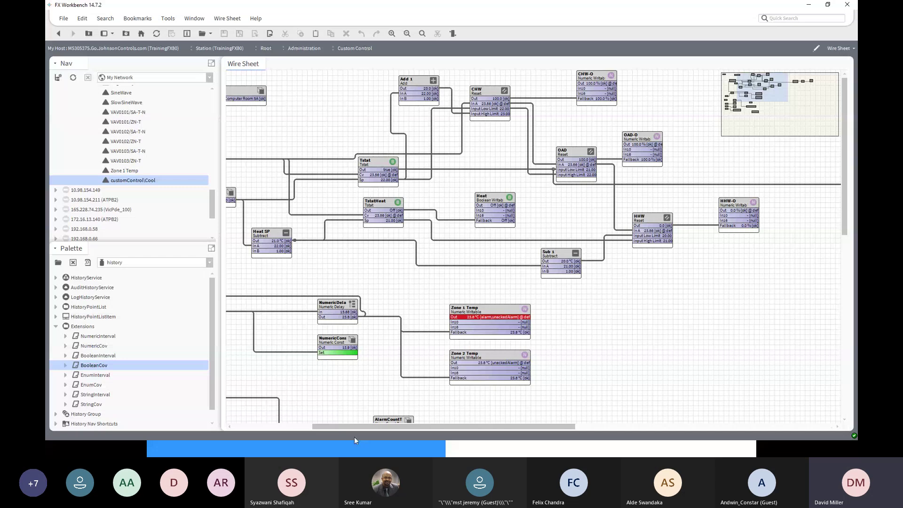
{"action": "left_click_drag", "start_coordinate": [339, 425], "coordinate": [297, 424]}
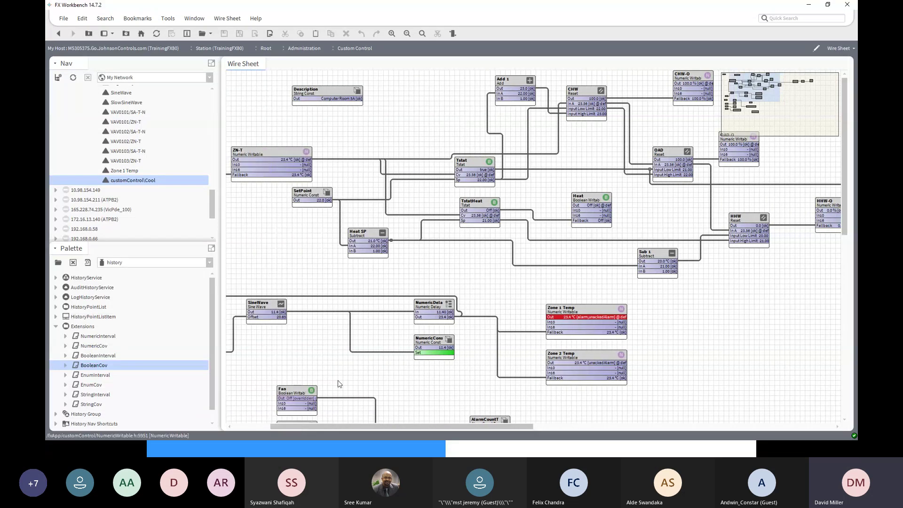
{"action": "left_click", "coordinate": [315, 195]}
{"action": "right_click", "coordinate": [315, 194]}
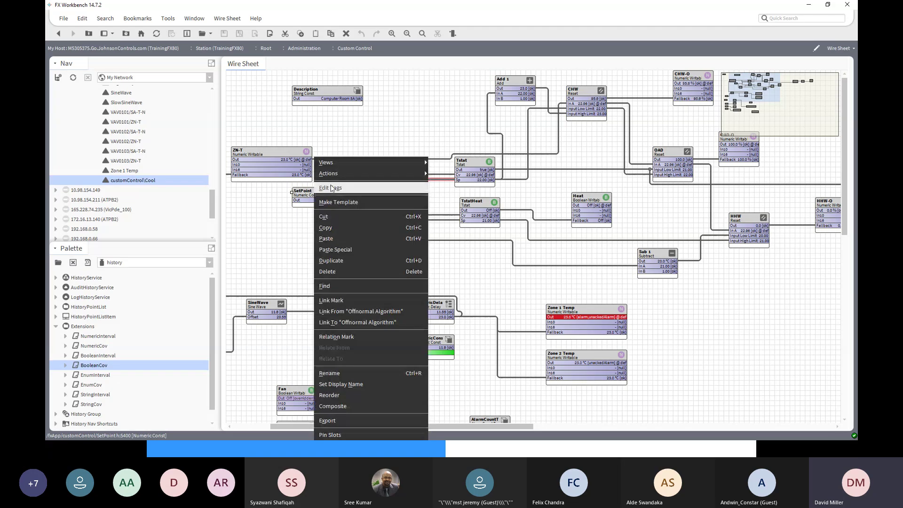
{"action": "mouse_move", "coordinate": [410, 172]}
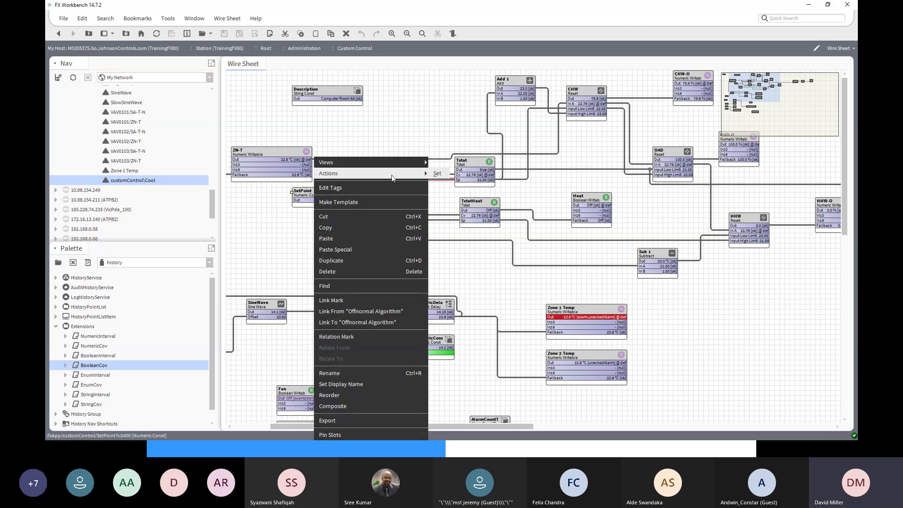
{"action": "left_click", "coordinate": [438, 174]}
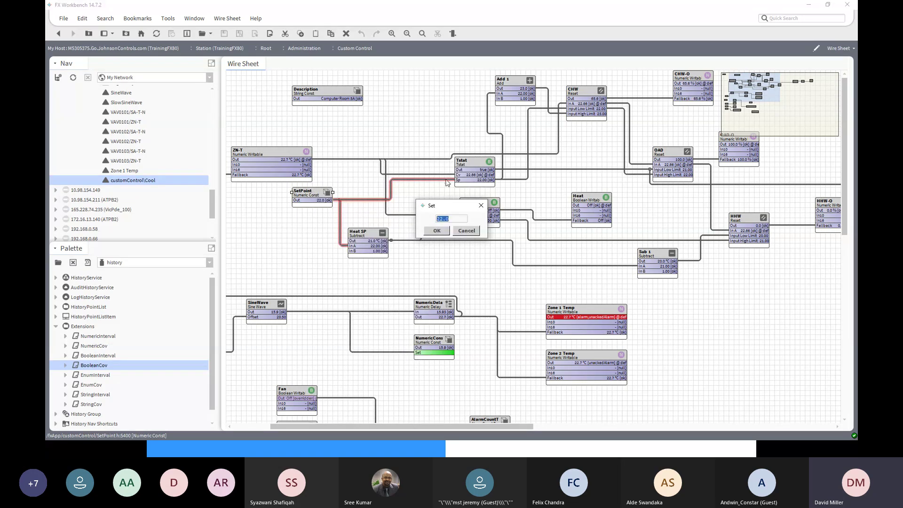
{"action": "type", "text": "23"}
{"action": "left_click", "coordinate": [438, 230]}
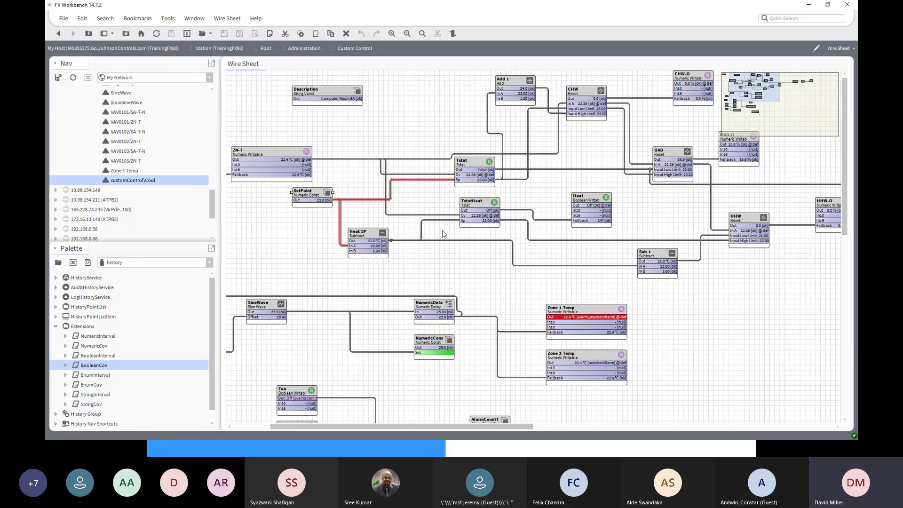
Review the customControl\Cool history in its Chart, History Table and History Chart views
{"action": "left_click_drag", "start_coordinate": [524, 430], "coordinate": [825, 431]}
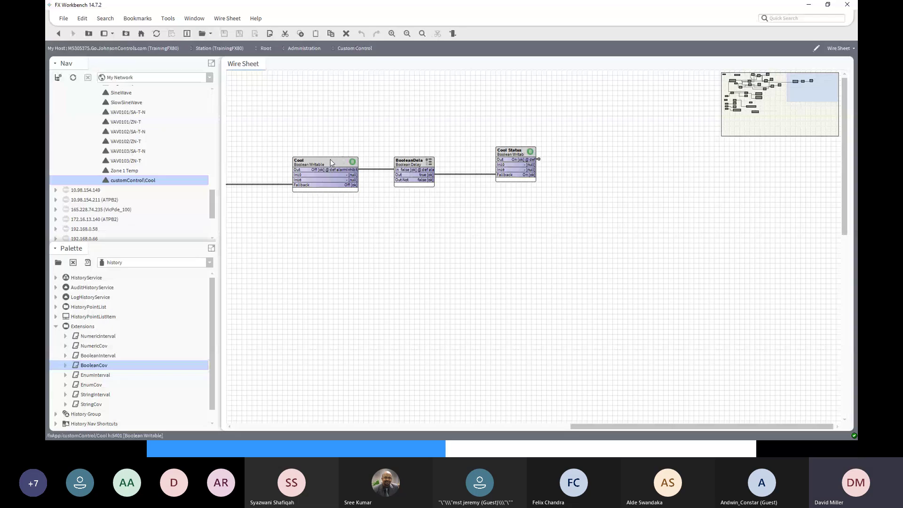
{"action": "double_click", "coordinate": [129, 183]}
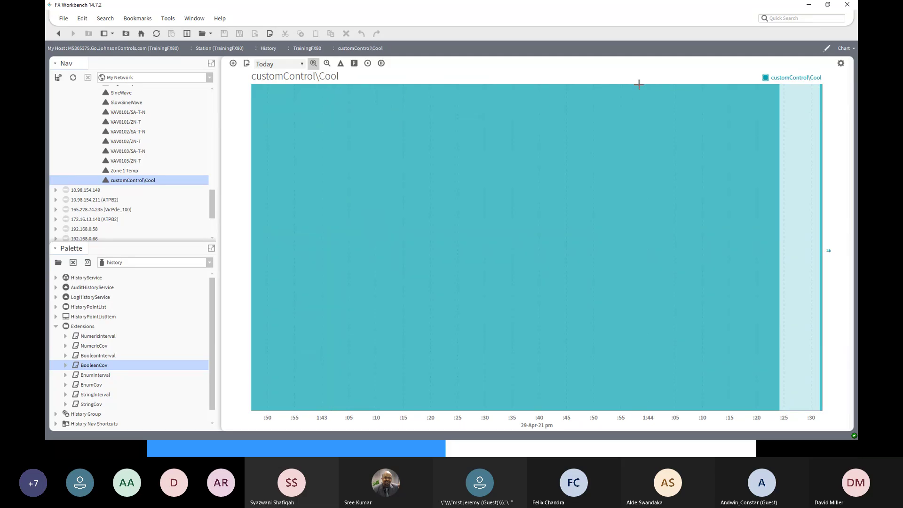
{"action": "left_click", "coordinate": [845, 49]}
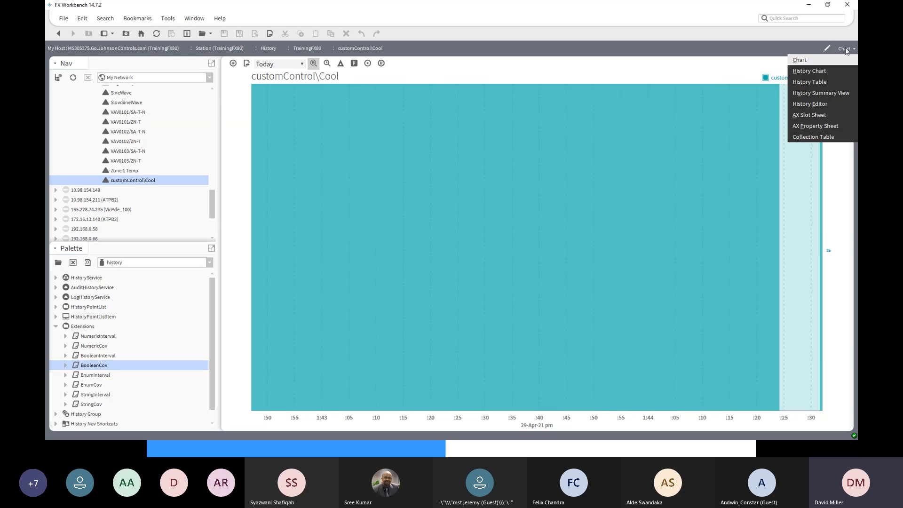
{"action": "left_click", "coordinate": [810, 83]}
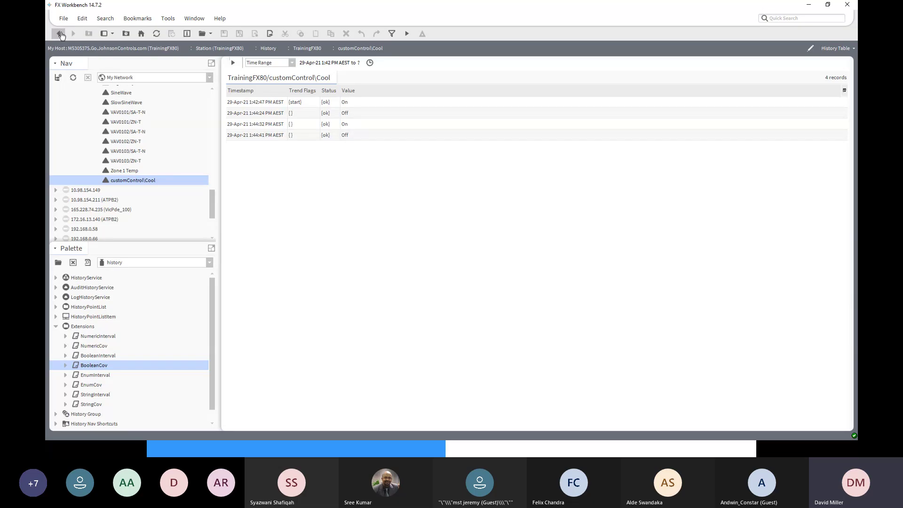
{"action": "left_click", "coordinate": [832, 48]}
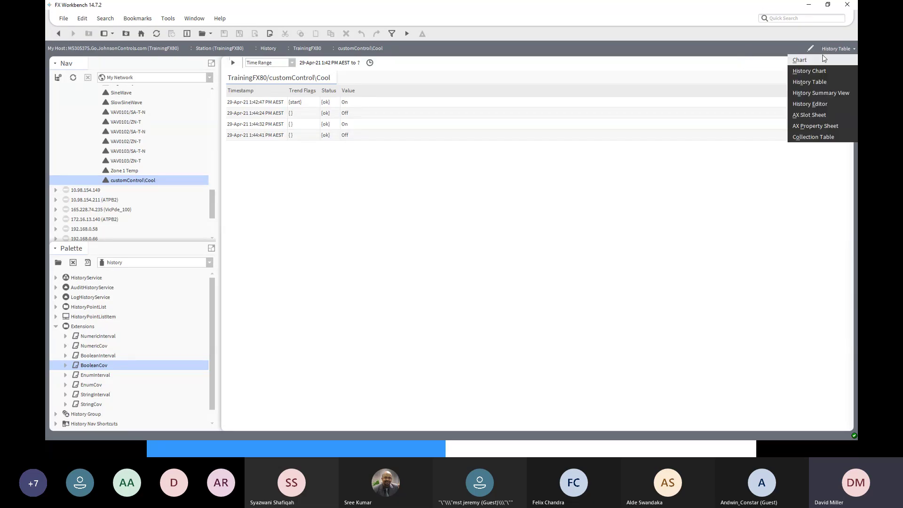
{"action": "left_click", "coordinate": [810, 71]}
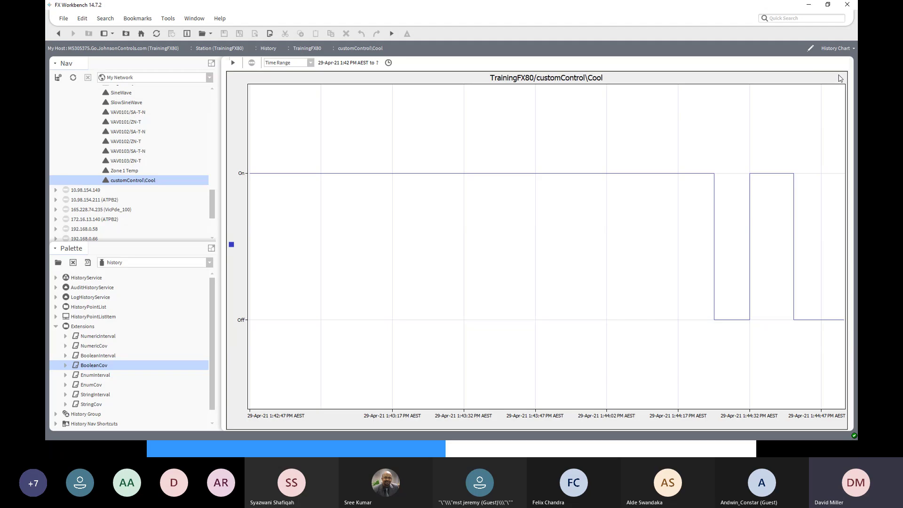
{"action": "left_click", "coordinate": [852, 49]}
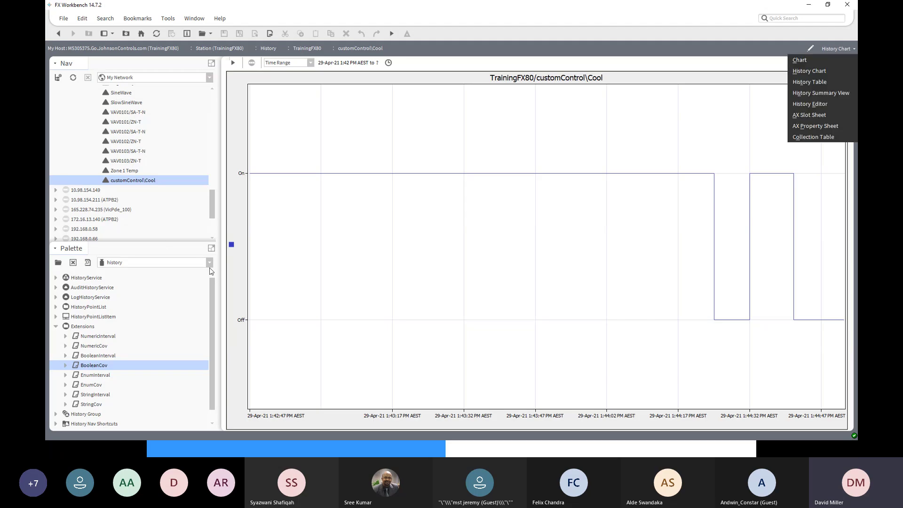
{"action": "double_click", "coordinate": [145, 183]}
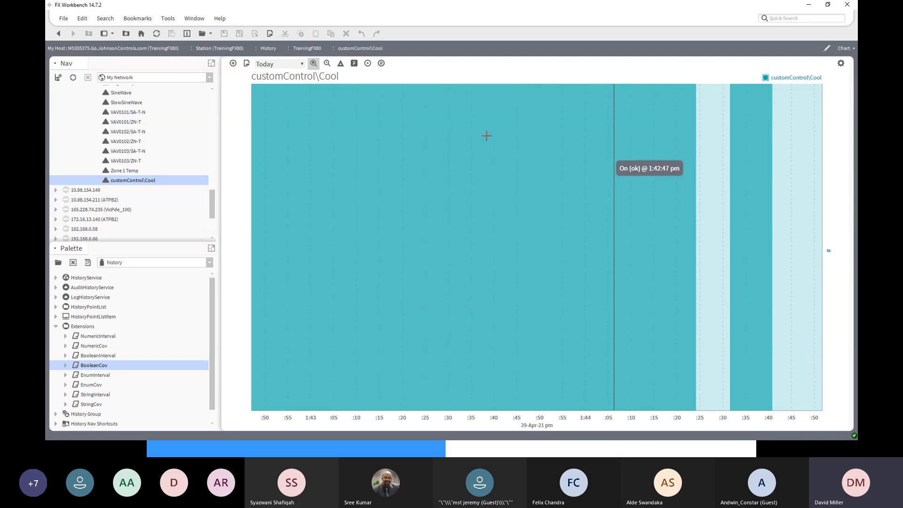
Return to the Custom Control folder's wire sheet
{"action": "mouse_move", "coordinate": [214, 221]}
{"action": "left_mouse_down"}
{"action": "mouse_move", "coordinate": [211, 201]}
{"action": "mouse_move", "coordinate": [213, 223]}
{"action": "left_mouse_up"}
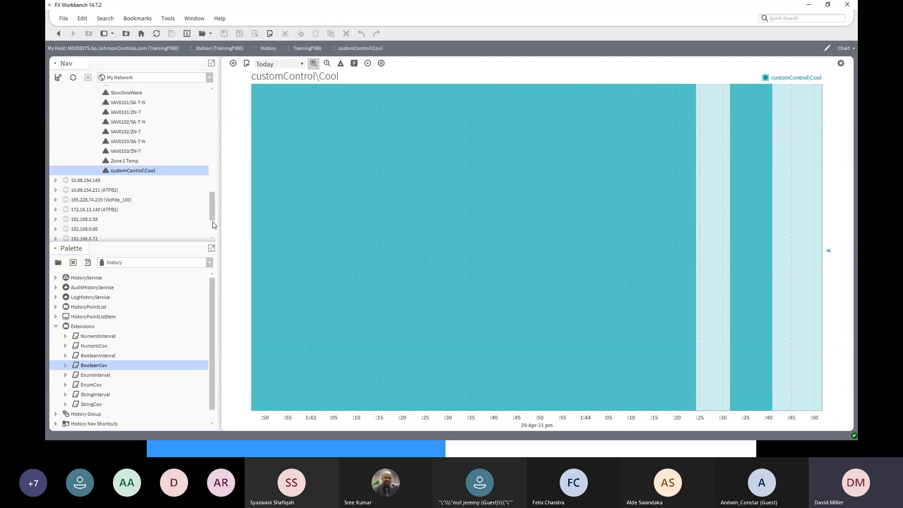
{"action": "scroll", "coordinate": [212, 224], "scroll_direction": "up", "scroll_amount": 3}
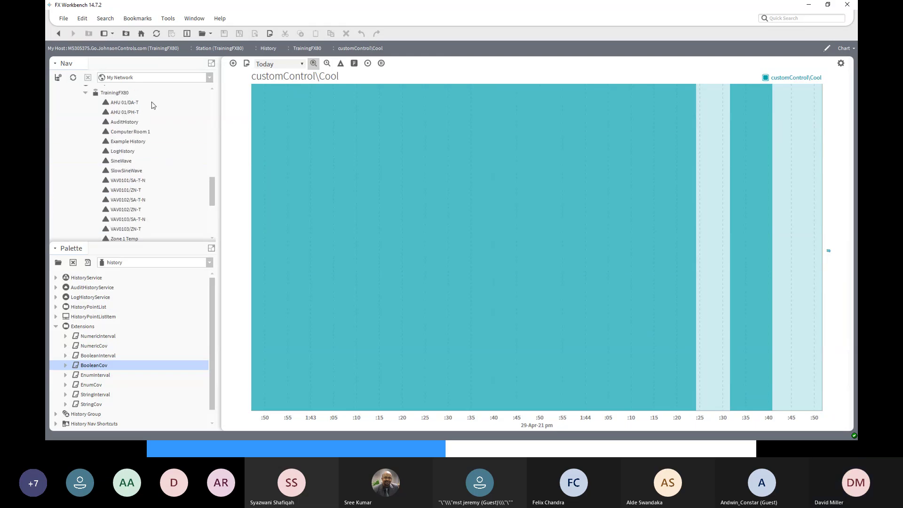
{"action": "left_click", "coordinate": [59, 33]}
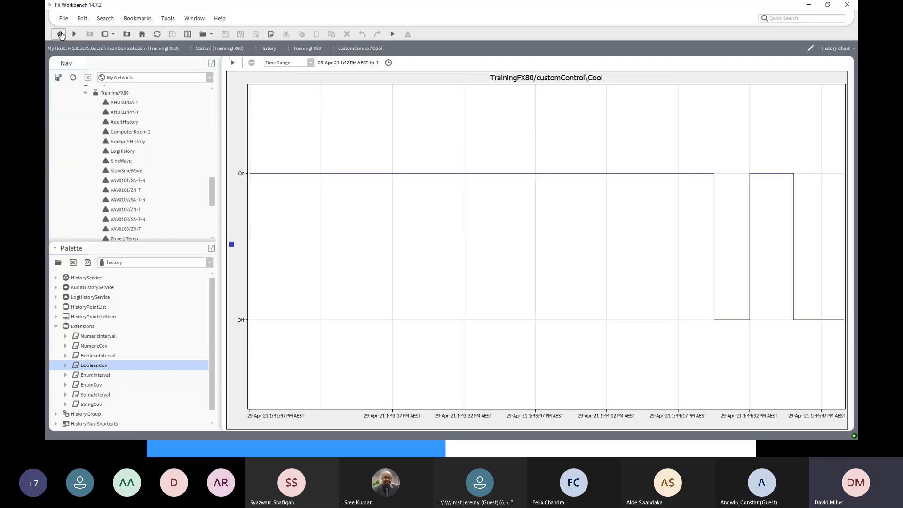
{"action": "left_click", "coordinate": [60, 34]}
{"action": "left_click", "coordinate": [59, 34]}
{"action": "left_click", "coordinate": [59, 33]}
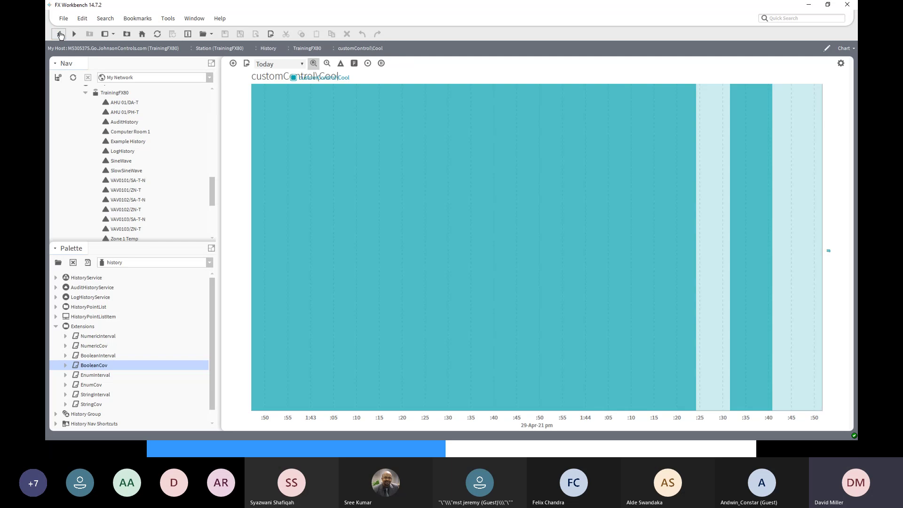
{"action": "left_click", "coordinate": [59, 34]}
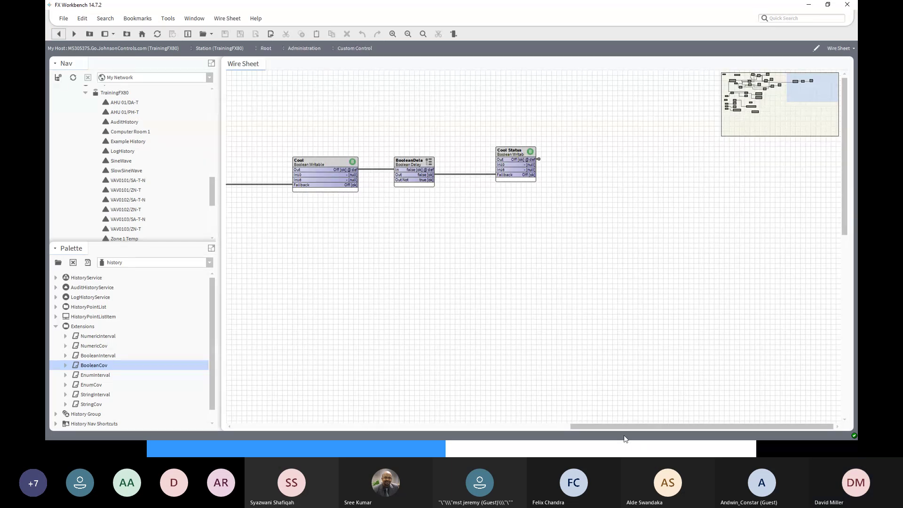
Move the Off On Auto enum writable block to the empty area below the HHW Reset block in the wire sheet
{"action": "left_click_drag", "start_coordinate": [618, 426], "coordinate": [366, 413]}
{"action": "scroll", "coordinate": [691, 332], "scroll_direction": "down", "scroll_amount": 3}
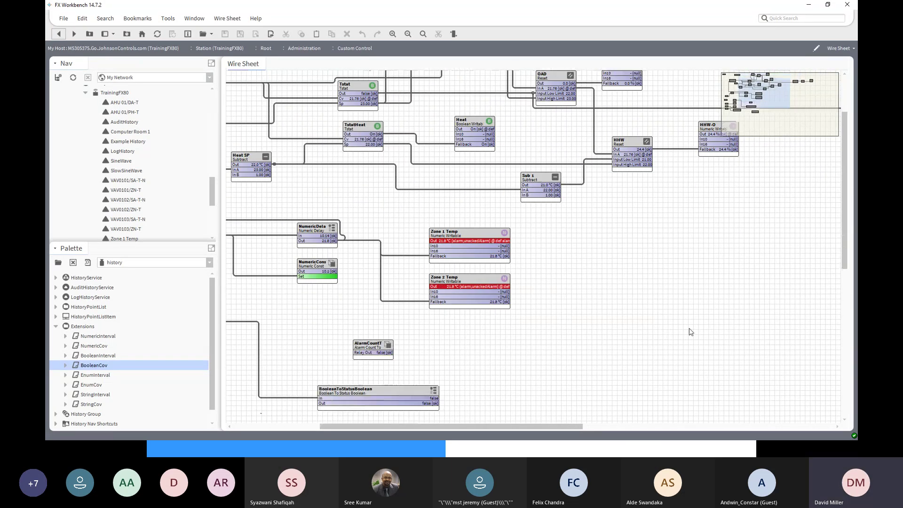
{"action": "left_click_drag", "start_coordinate": [564, 428], "coordinate": [618, 428]}
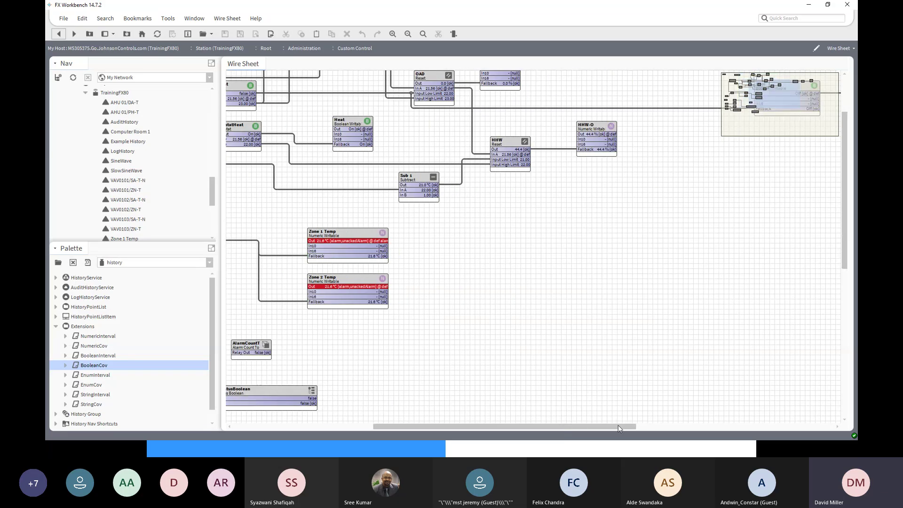
{"action": "scroll", "coordinate": [605, 391], "scroll_direction": "down", "scroll_amount": 4}
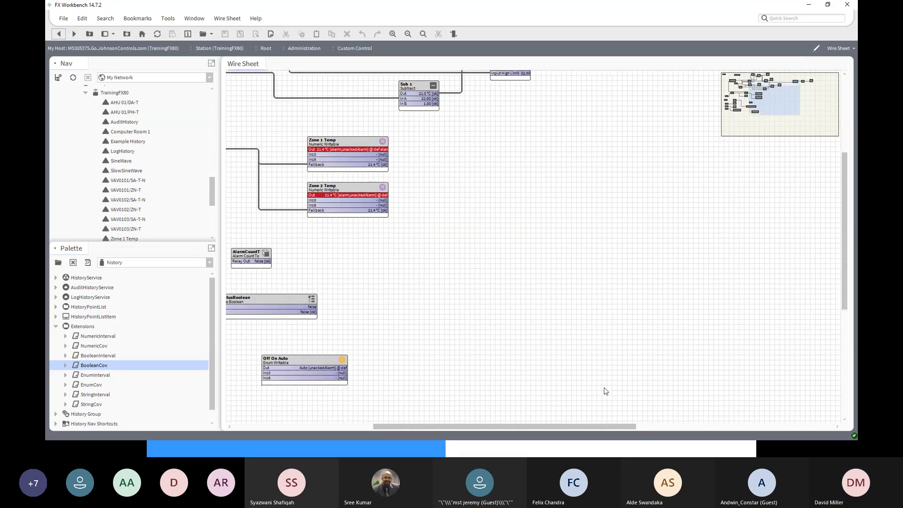
{"action": "left_click_drag", "start_coordinate": [314, 348], "coordinate": [571, 103]}
{"action": "scroll", "coordinate": [643, 186], "scroll_direction": "up", "scroll_amount": 3}
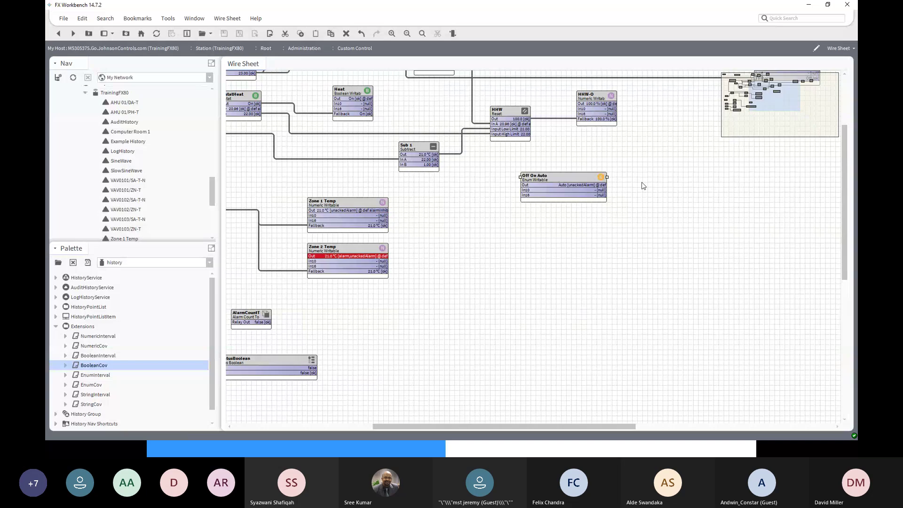
Open the Off On Auto property sheet and add an EnumCov history extension to the point, keeping the name EnumCov
{"action": "double_click", "coordinate": [572, 181]}
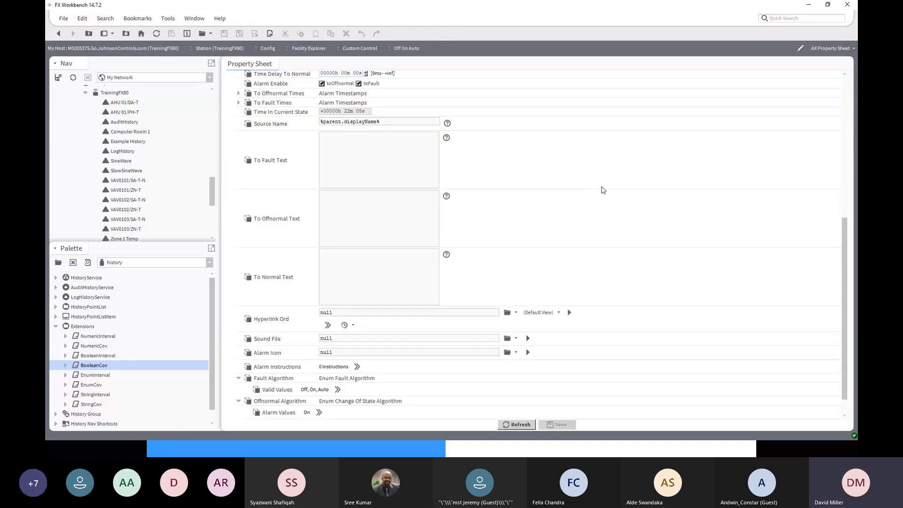
{"action": "scroll", "coordinate": [602, 190], "scroll_direction": "up", "scroll_amount": 3}
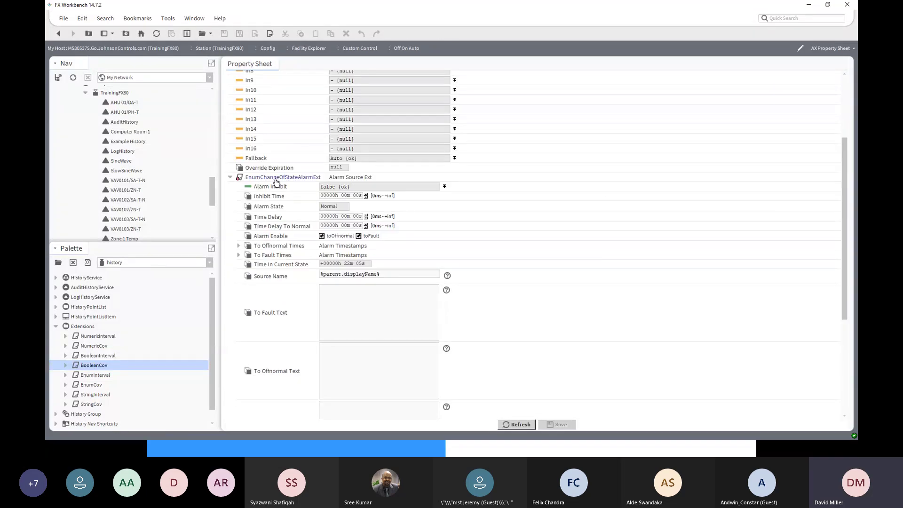
{"action": "left_click", "coordinate": [230, 177]}
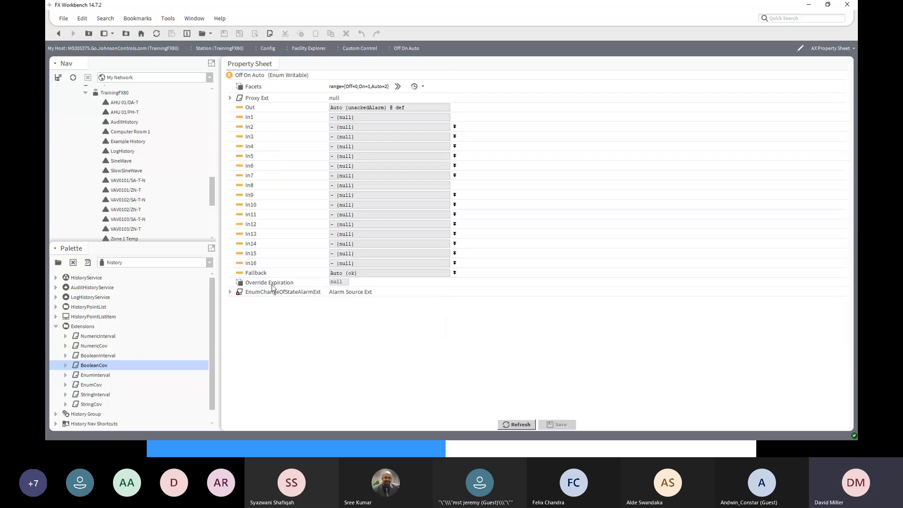
{"action": "left_click", "coordinate": [86, 387]}
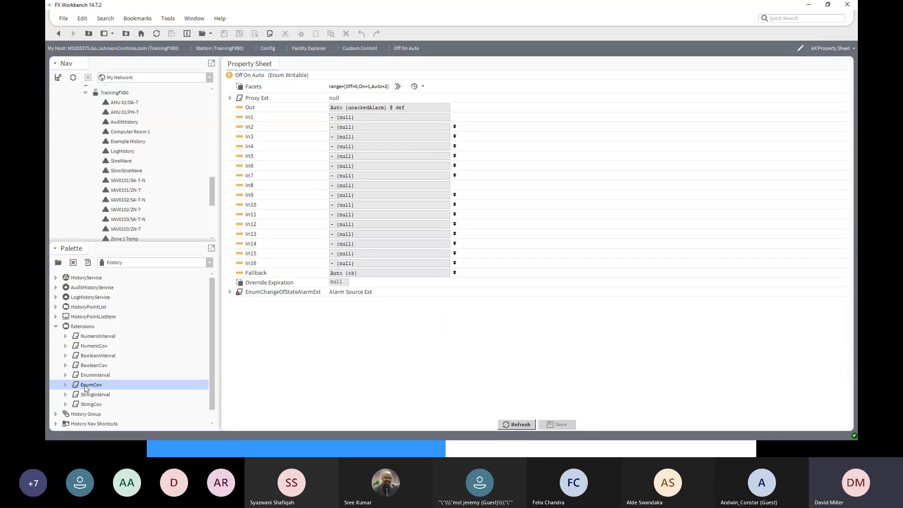
{"action": "left_click_drag", "start_coordinate": [86, 389], "coordinate": [249, 78]}
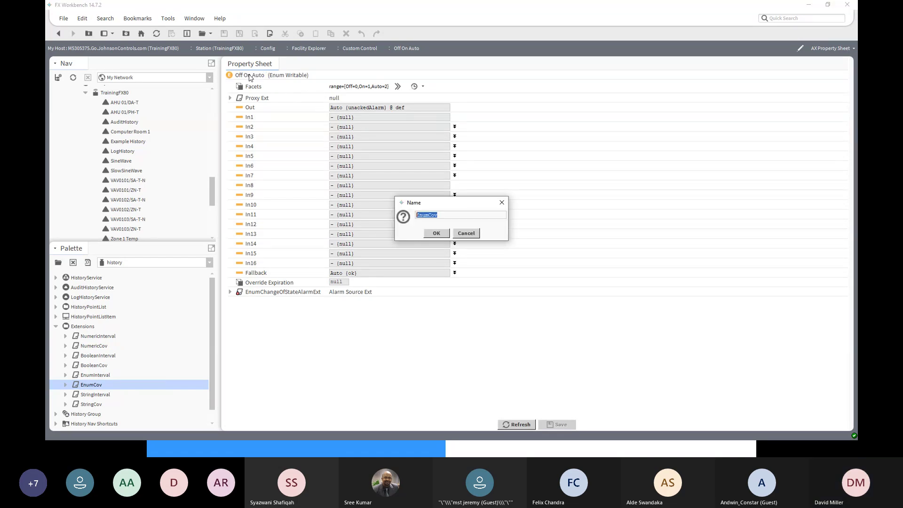
{"action": "left_click", "coordinate": [437, 233]}
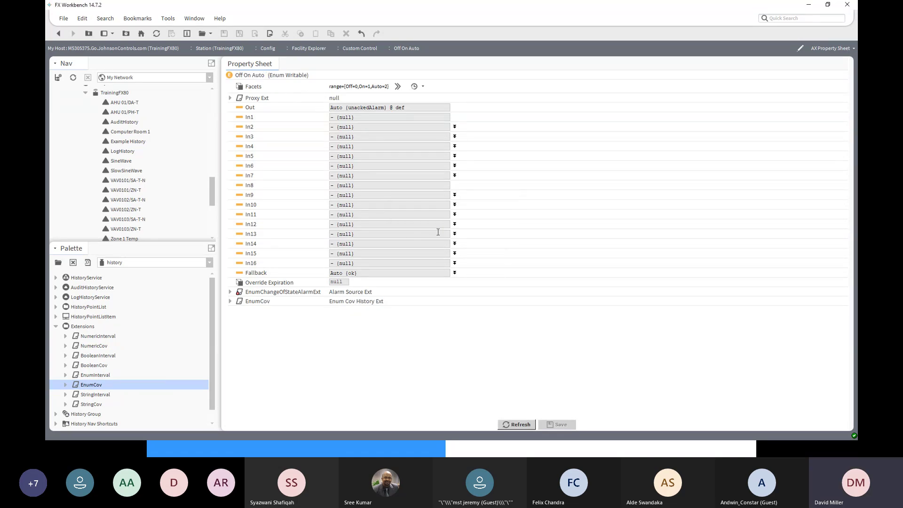
Expand the EnumCov extension and change its History Name to %parent.parent.name%\%parent.name%
{"action": "left_click", "coordinate": [230, 301]}
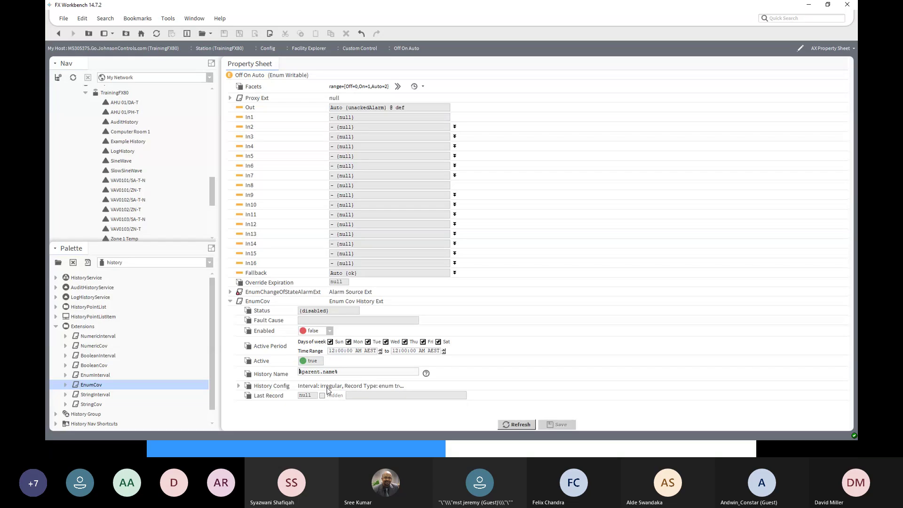
{"action": "type", "text": "%parent.name%"}
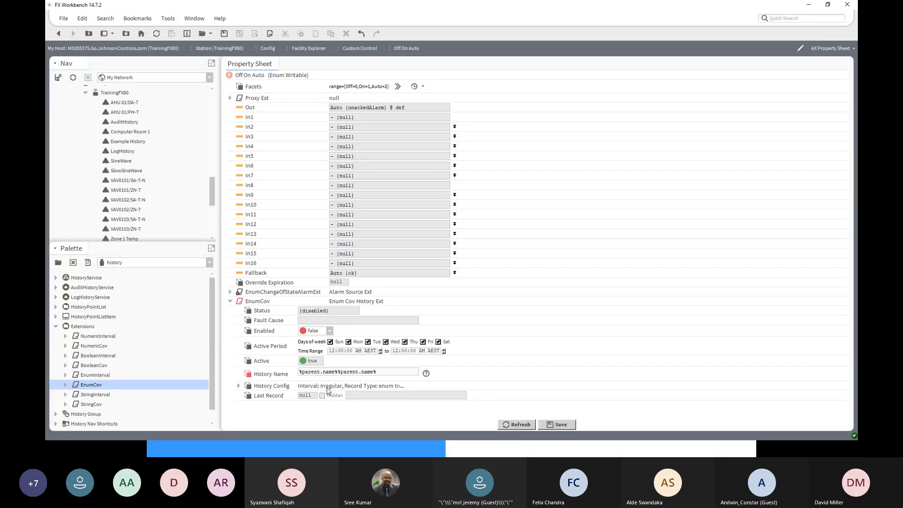
{"action": "type", "text": "\\"}
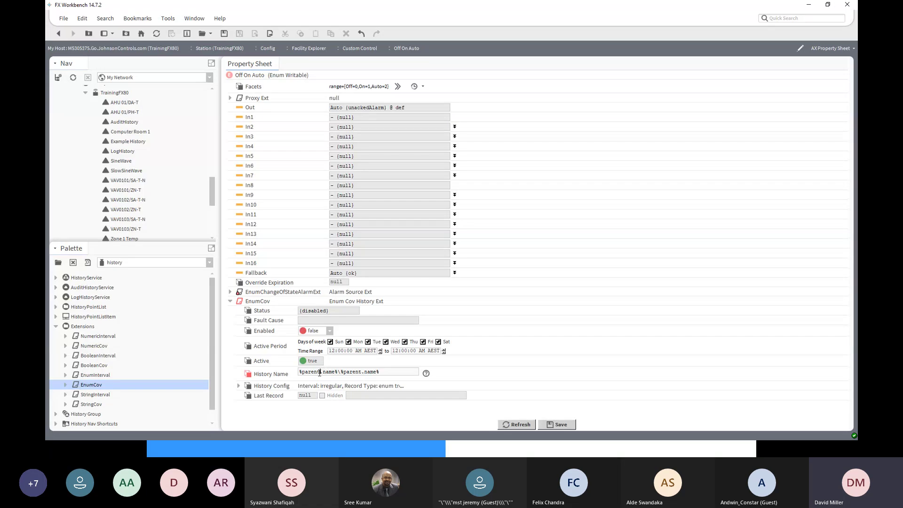
{"action": "type", "text": ".parent"}
{"action": "type", "text": "t"}
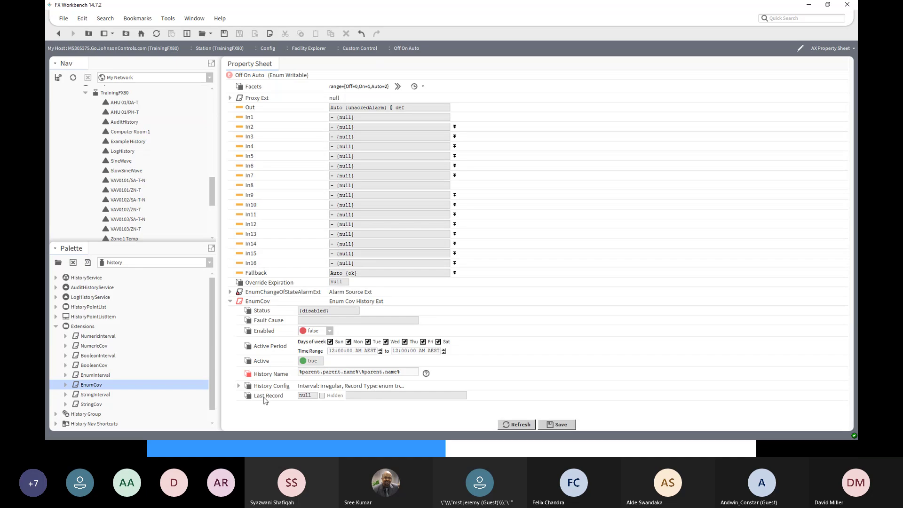
Check EnumCov's History Config, set the extension's Enabled property to true and save
{"action": "left_click", "coordinate": [239, 386]}
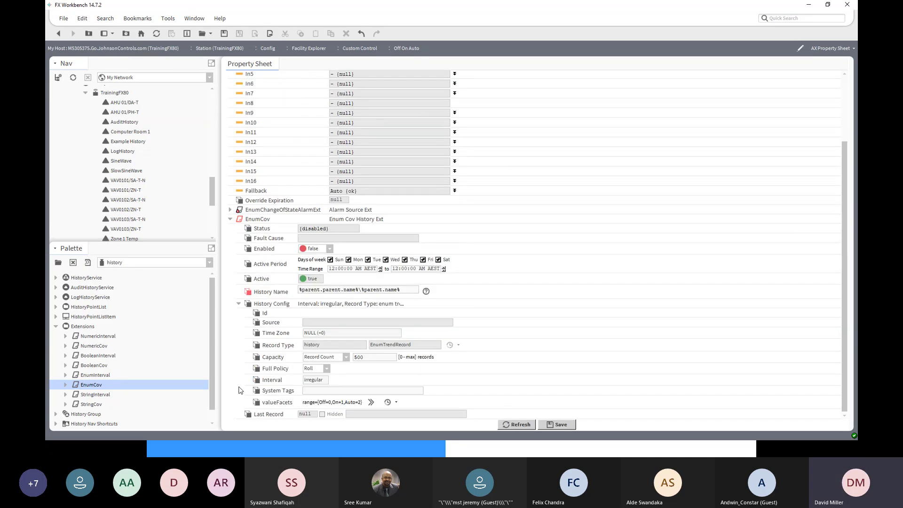
{"action": "left_click", "coordinate": [238, 304]}
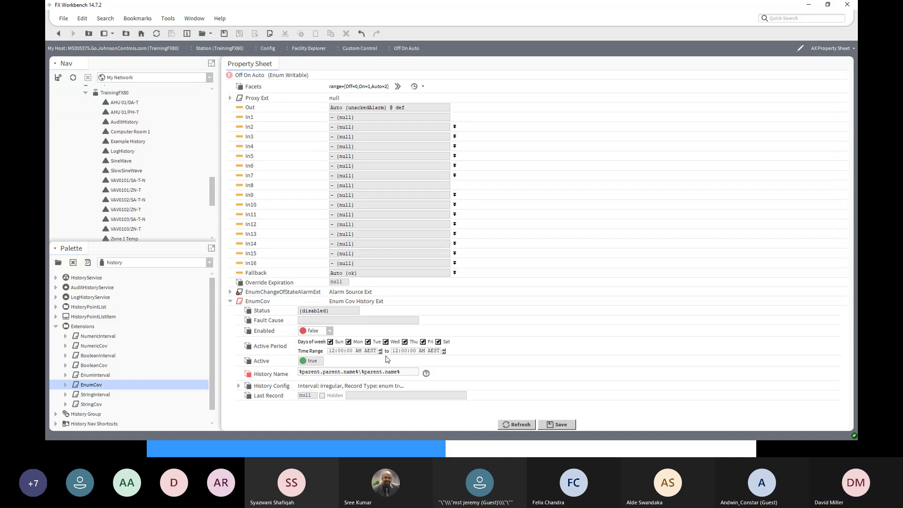
{"action": "left_click", "coordinate": [331, 331]}
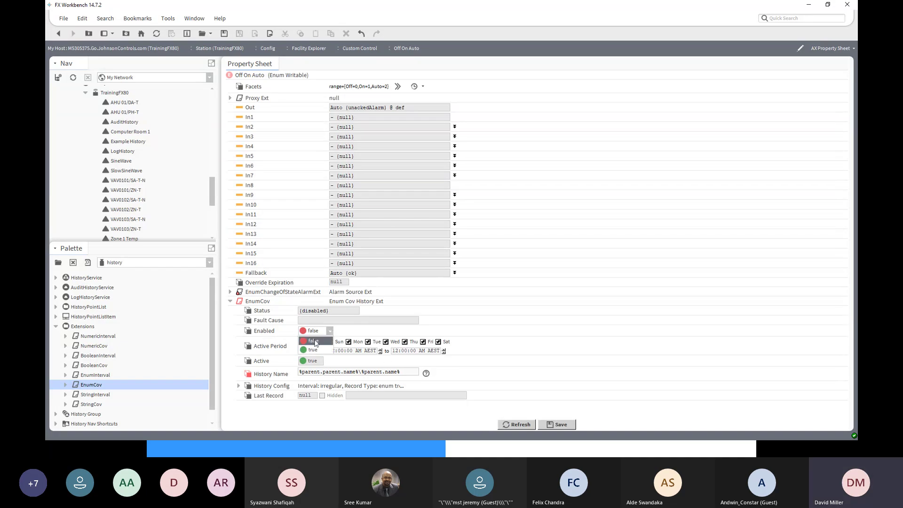
{"action": "left_click", "coordinate": [315, 351]}
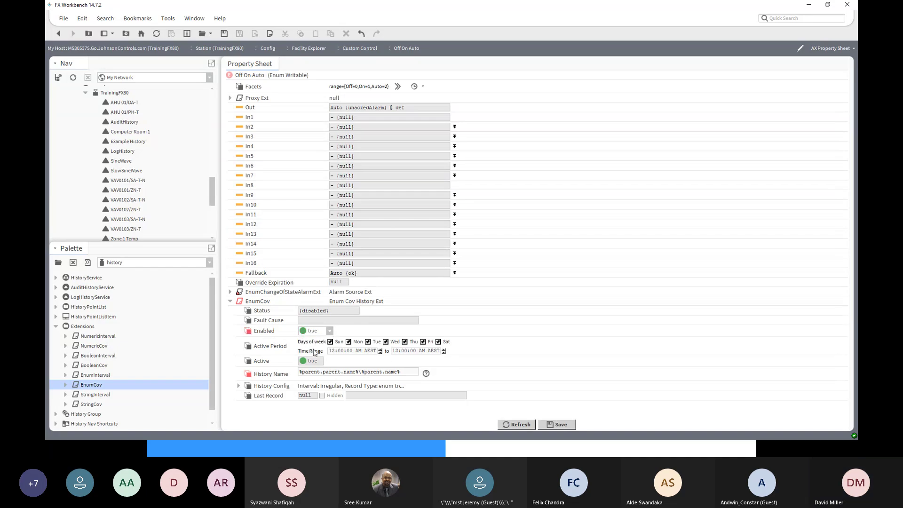
{"action": "left_click", "coordinate": [564, 424]}
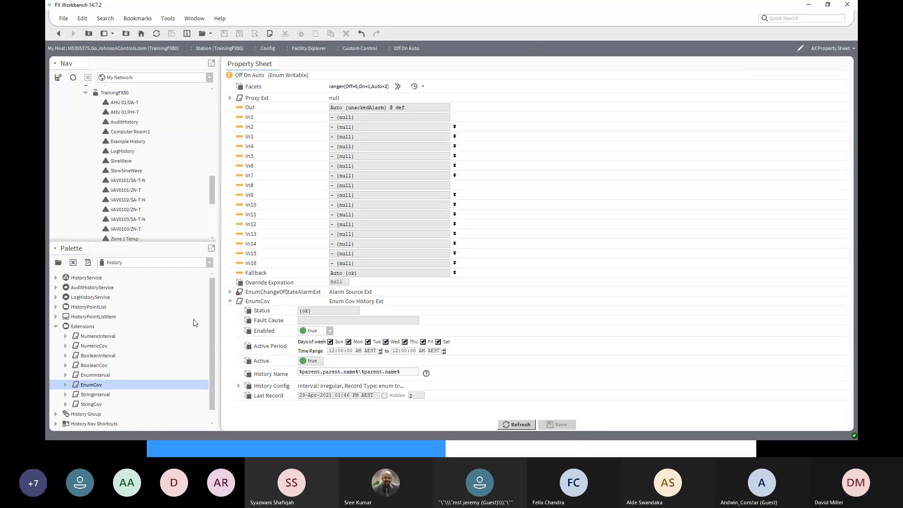
Open the chart of the customControl\Off On Auto history under TrainingFX80
{"action": "left_click_drag", "start_coordinate": [212, 202], "coordinate": [216, 229]}
{"action": "left_click", "coordinate": [140, 122]}
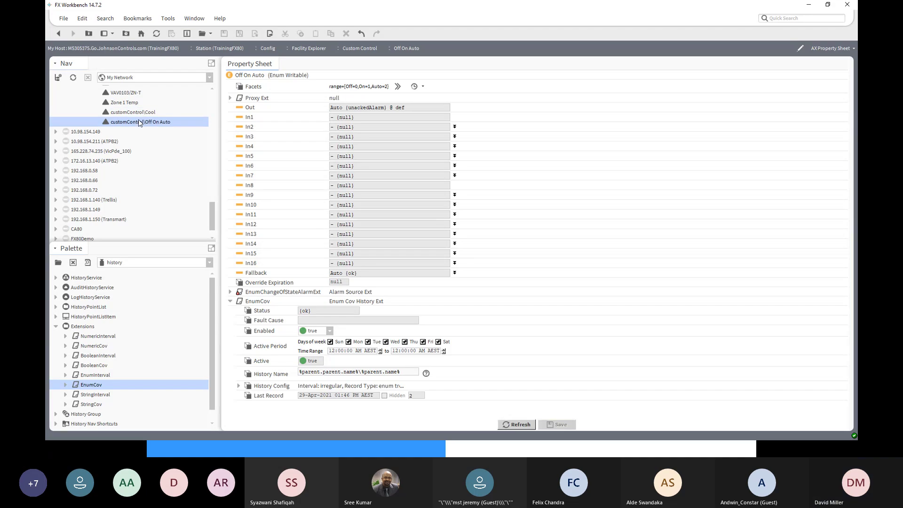
{"action": "double_click", "coordinate": [139, 122]}
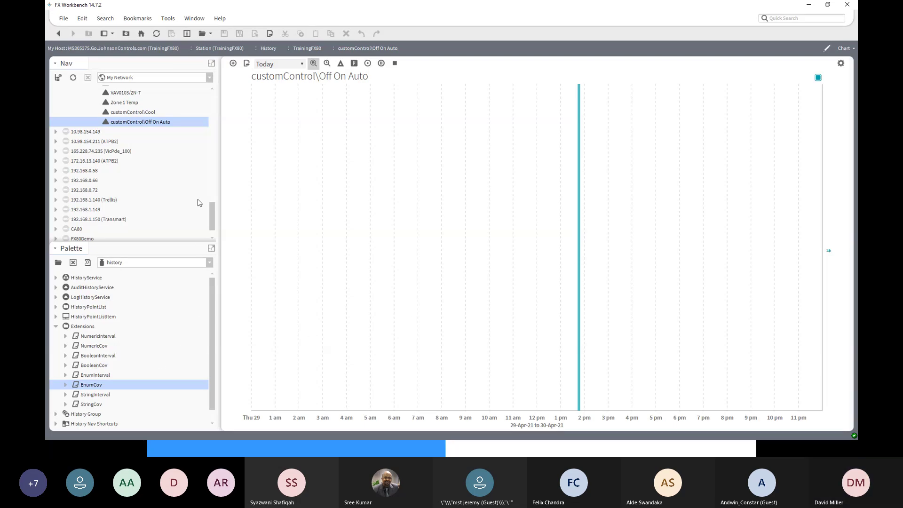
{"action": "left_click_drag", "start_coordinate": [213, 215], "coordinate": [198, 160]}
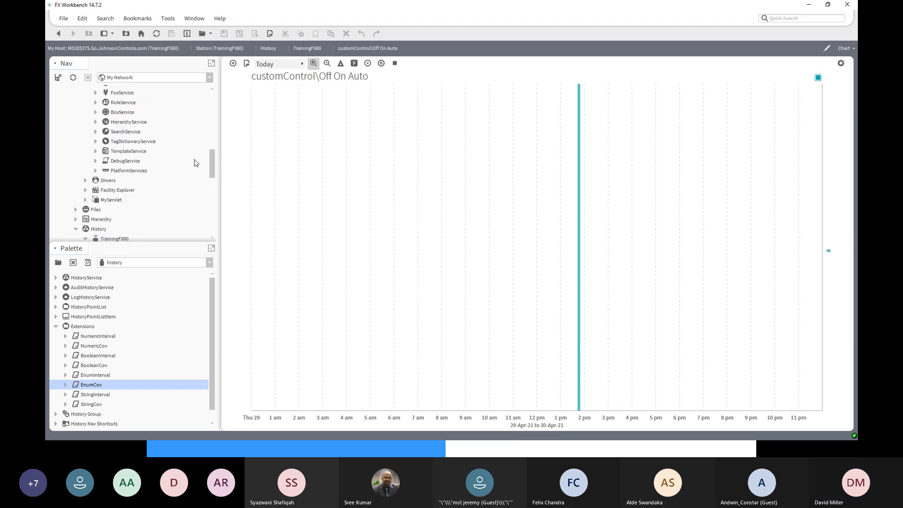
Use the Set action on the Off On Auto point to set its value to On
{"action": "left_click", "coordinate": [87, 189]}
{"action": "scroll", "coordinate": [109, 211], "scroll_direction": "down", "scroll_amount": 4}
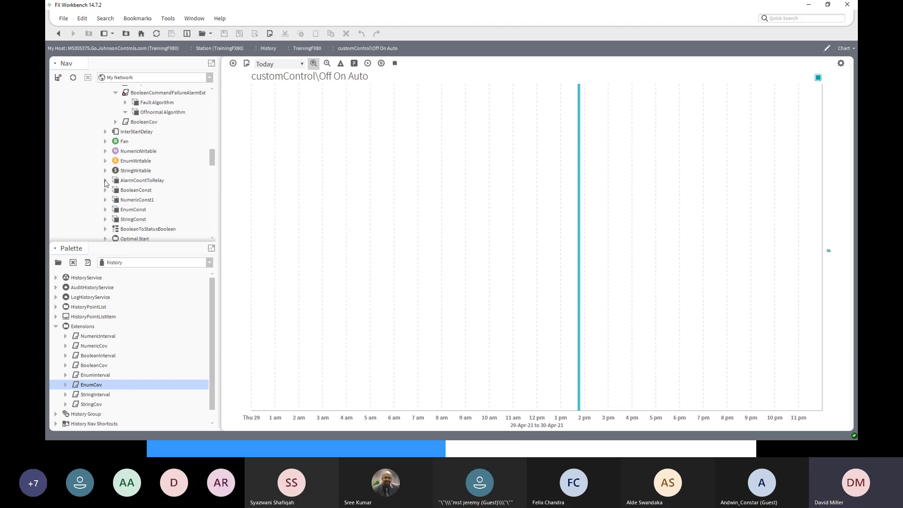
{"action": "scroll", "coordinate": [106, 165], "scroll_direction": "down", "scroll_amount": 8}
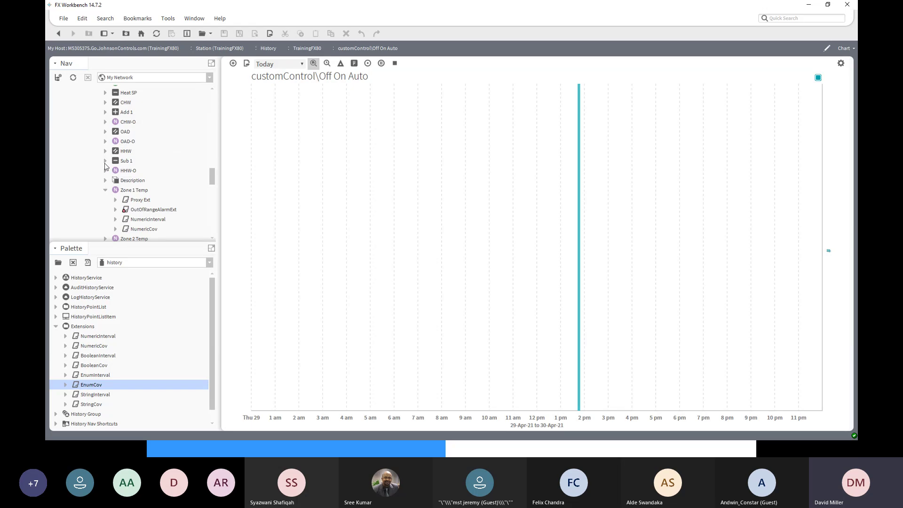
{"action": "right_click", "coordinate": [121, 183]}
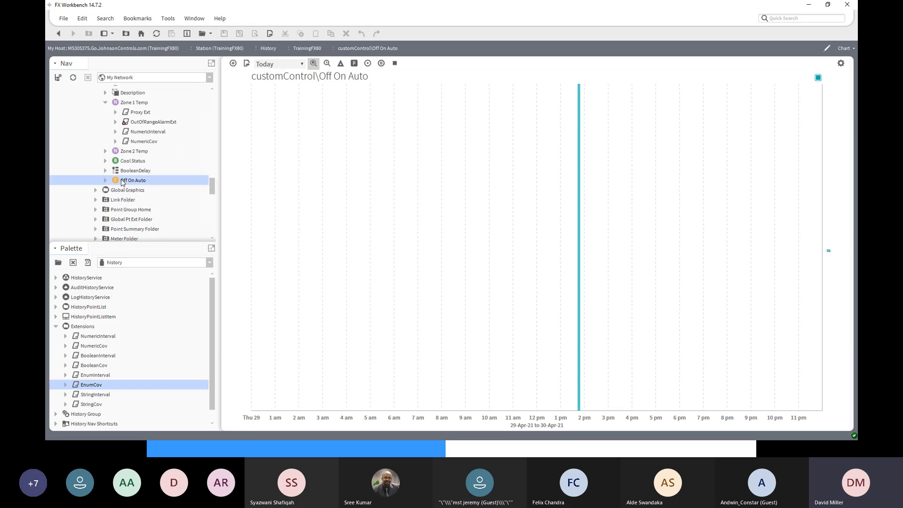
{"action": "mouse_move", "coordinate": [151, 152]}
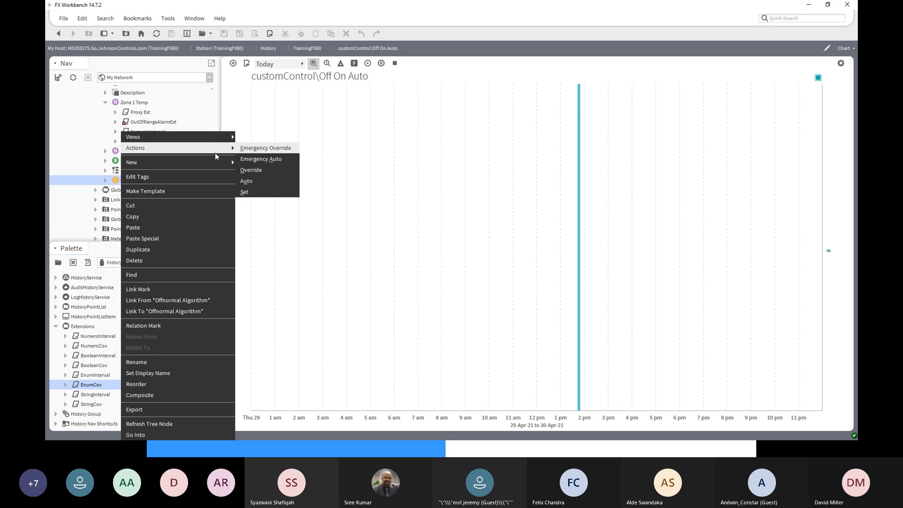
{"action": "left_click", "coordinate": [258, 193]}
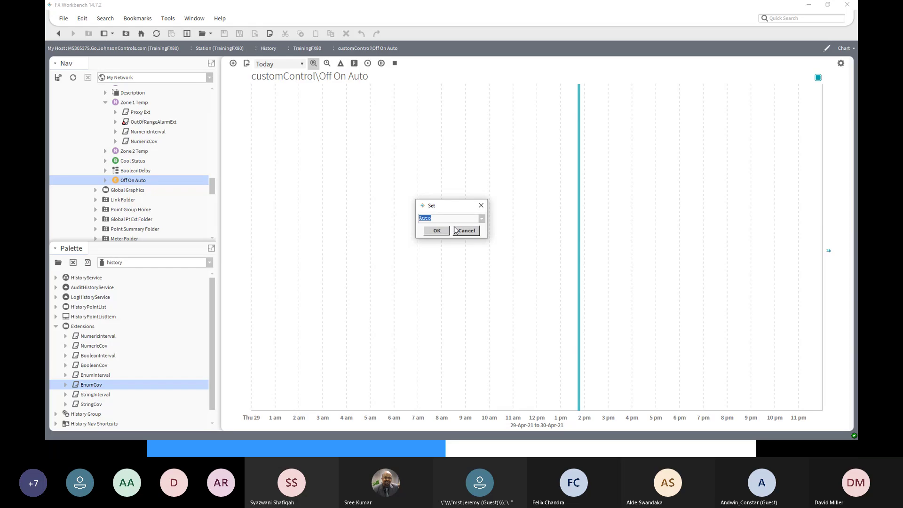
{"action": "left_click", "coordinate": [484, 218]}
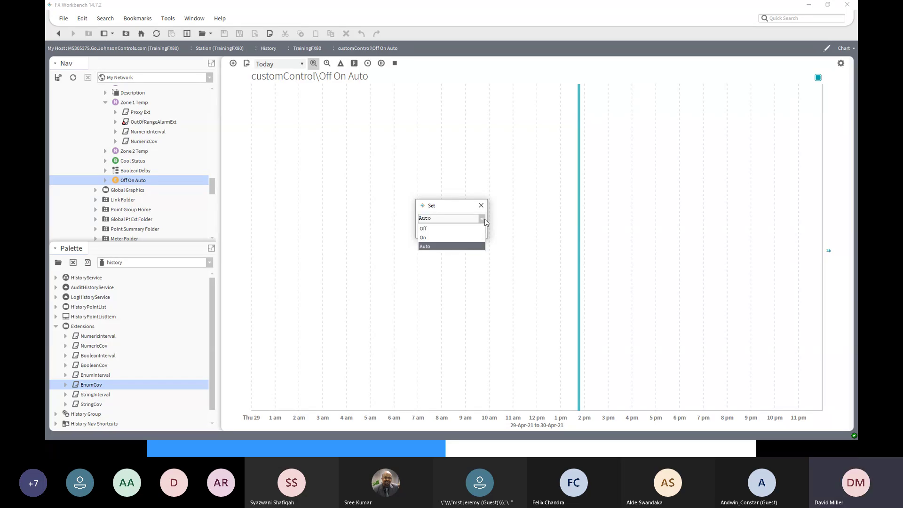
{"action": "left_click", "coordinate": [464, 239]}
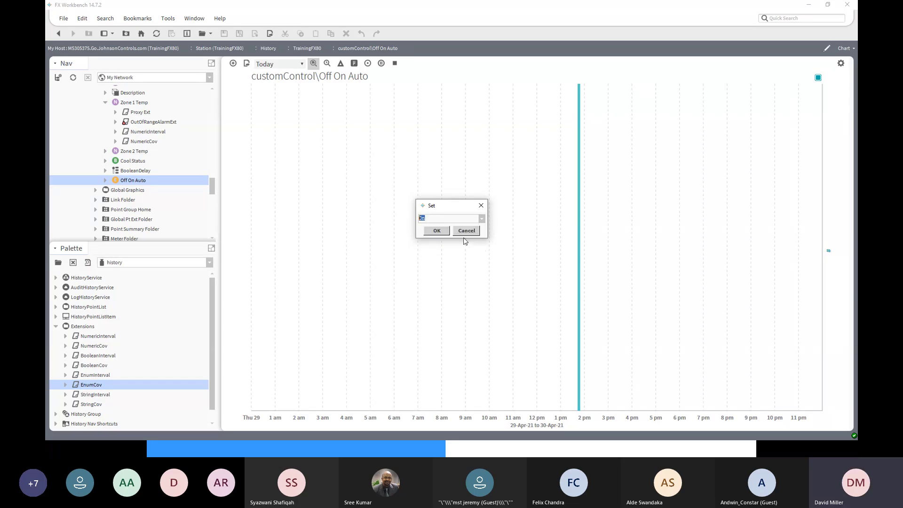
{"action": "left_click", "coordinate": [436, 231]}
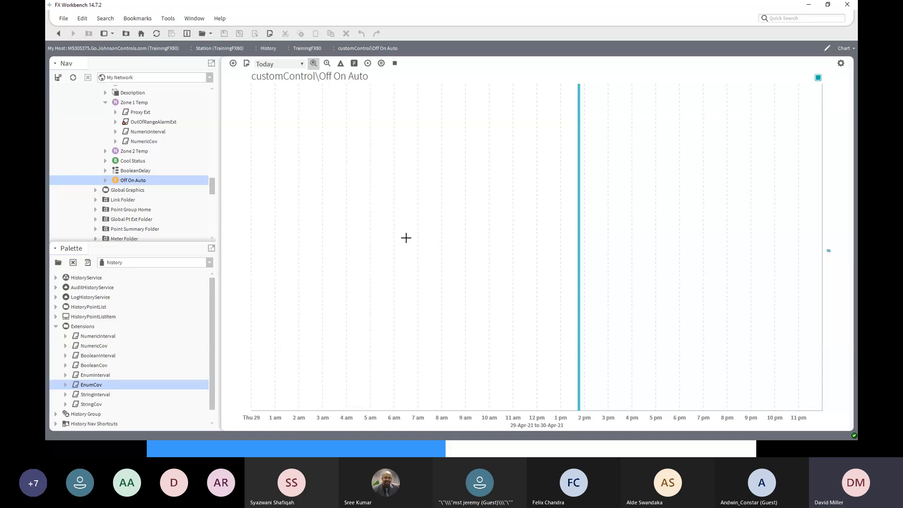
Use the Set action on the Off On Auto point to set its value to Off
{"action": "right_click", "coordinate": [160, 181]}
{"action": "left_click", "coordinate": [136, 184]}
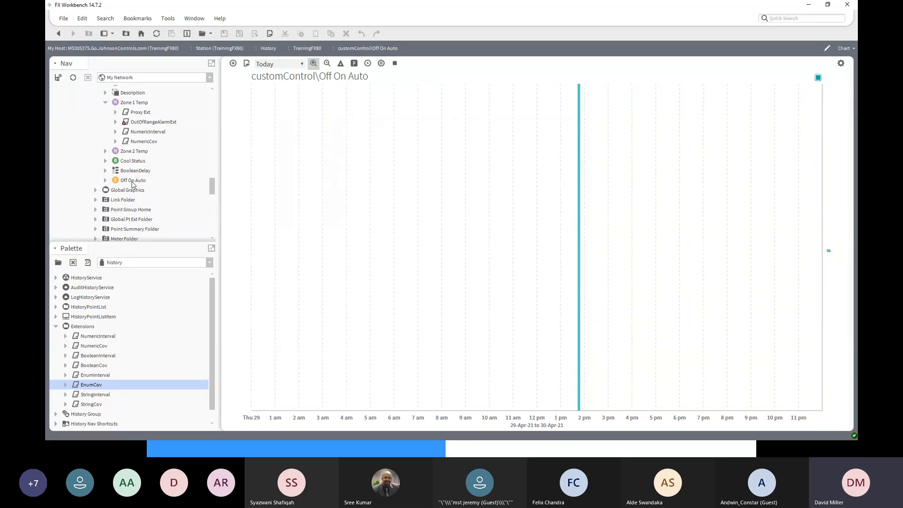
{"action": "left_click", "coordinate": [123, 183]}
{"action": "right_click", "coordinate": [114, 185]}
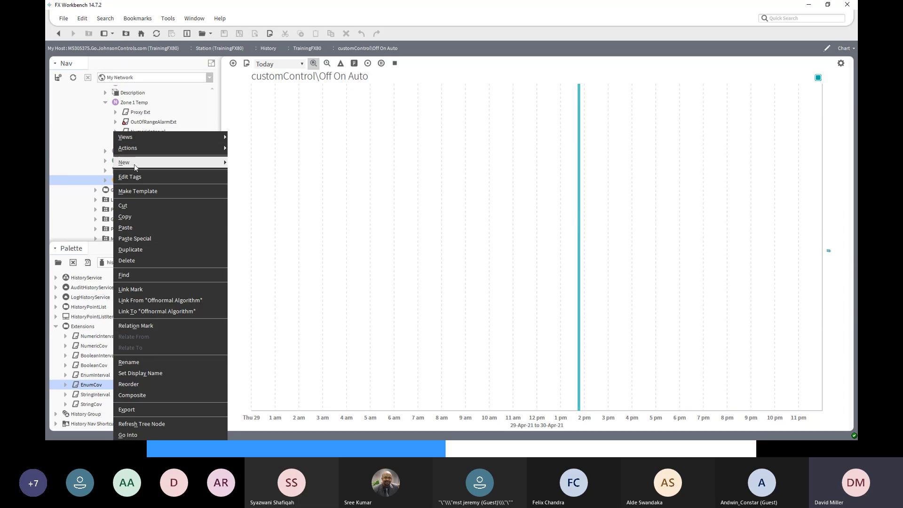
{"action": "mouse_move", "coordinate": [137, 148]}
{"action": "left_click", "coordinate": [238, 192]}
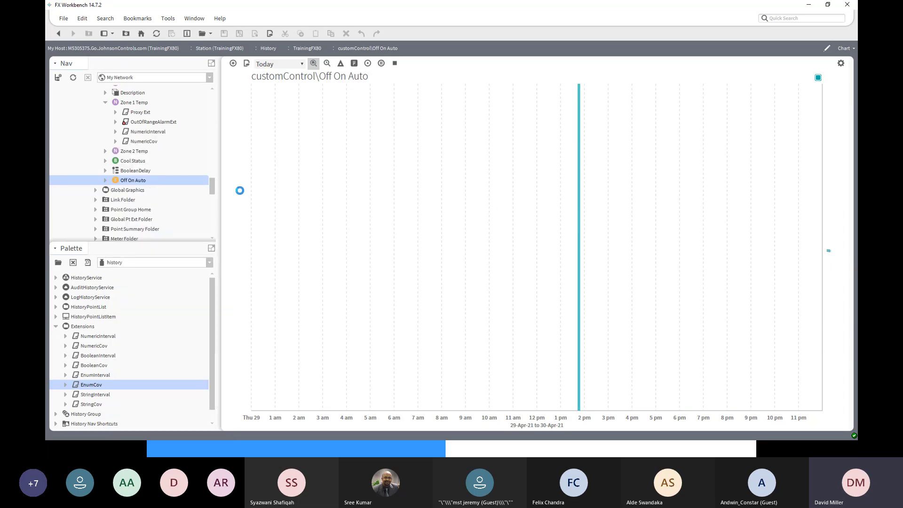
{"action": "left_click", "coordinate": [481, 218]}
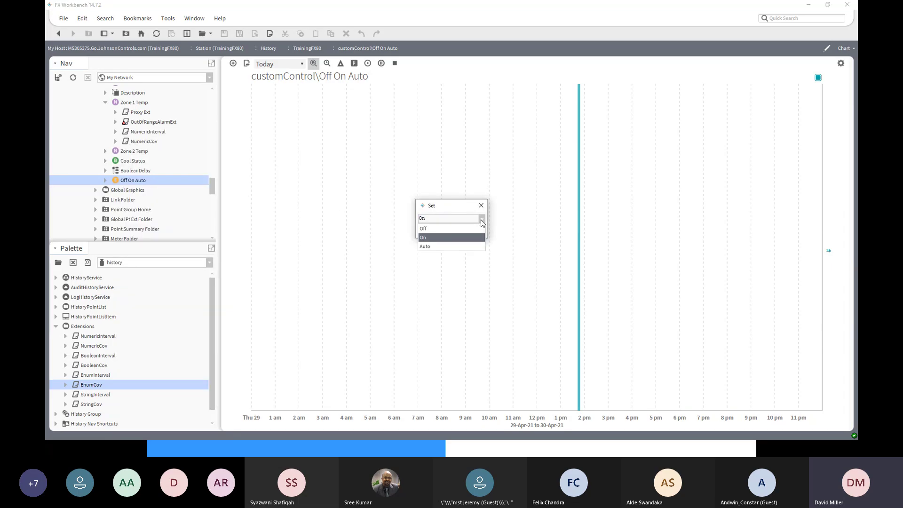
{"action": "left_click", "coordinate": [473, 227]}
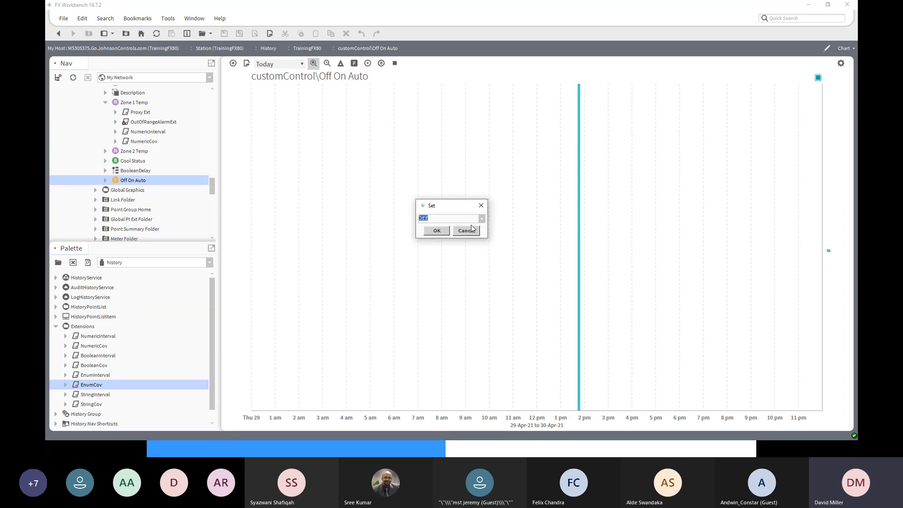
{"action": "left_click", "coordinate": [437, 230]}
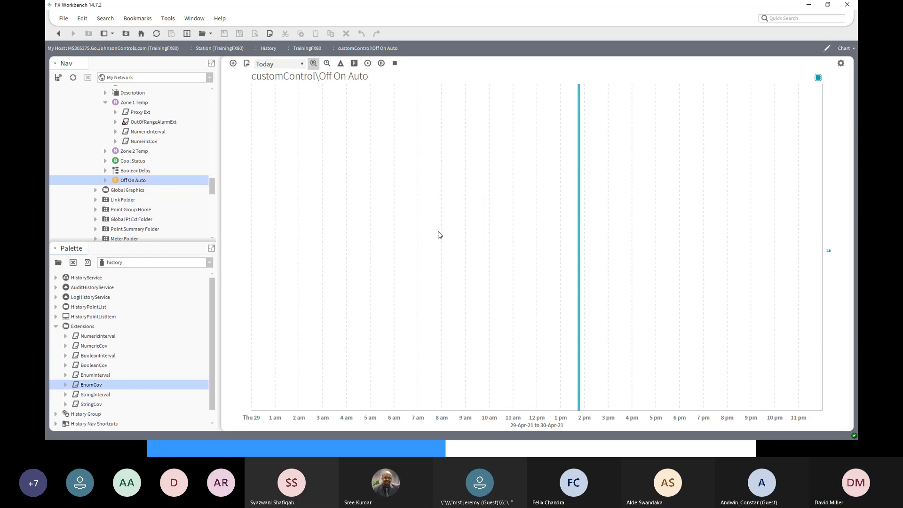
Use the Set action on the Off On Auto point to set its value to Auto
{"action": "right_click", "coordinate": [126, 182]}
{"action": "mouse_move", "coordinate": [148, 153]}
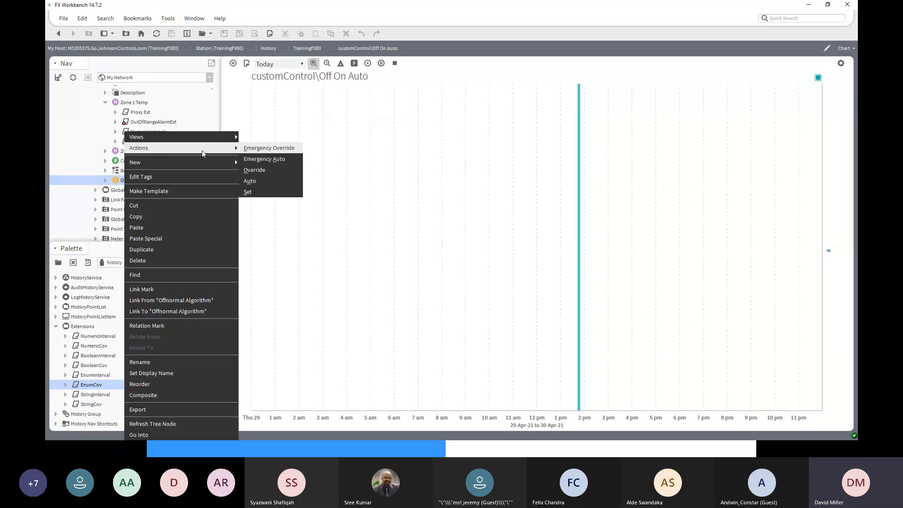
{"action": "left_click", "coordinate": [253, 193]}
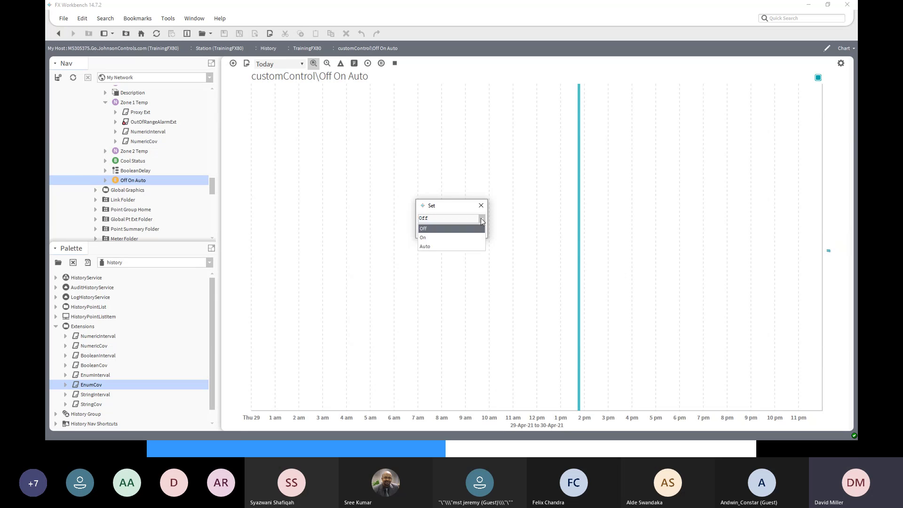
{"action": "left_click", "coordinate": [439, 244]}
{"action": "left_click", "coordinate": [436, 231]}
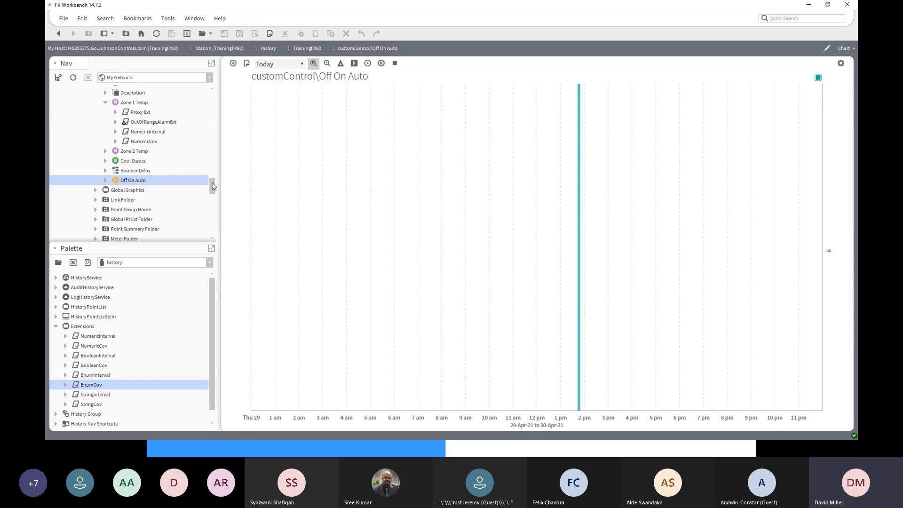
Reload the chart of the customControl\Off On Auto history under TrainingFX80 and switch it to the History Table view
{"action": "left_click_drag", "start_coordinate": [212, 186], "coordinate": [212, 215]}
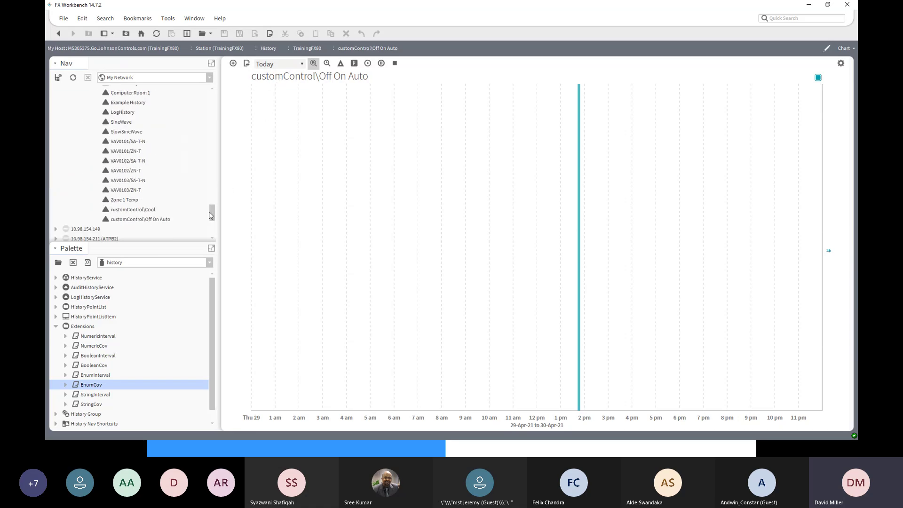
{"action": "left_click", "coordinate": [146, 219]}
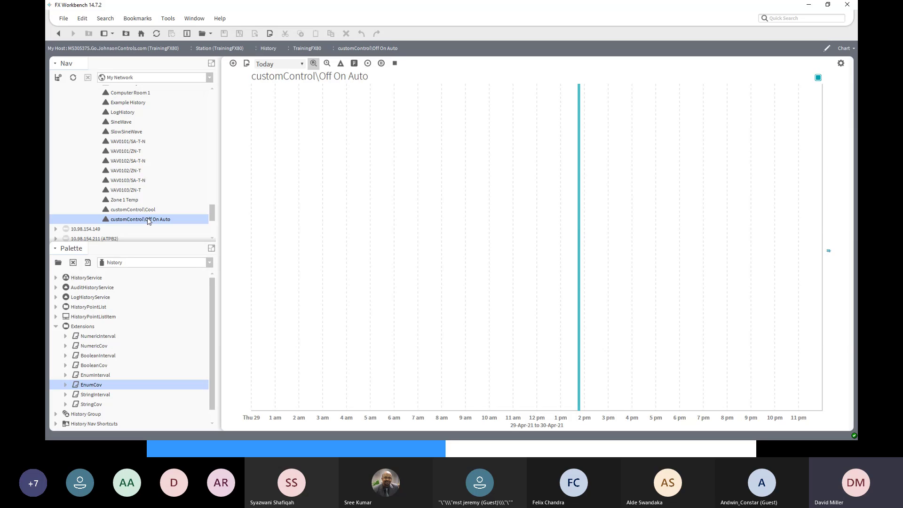
{"action": "left_click_drag", "start_coordinate": [149, 221], "coordinate": [288, 222]}
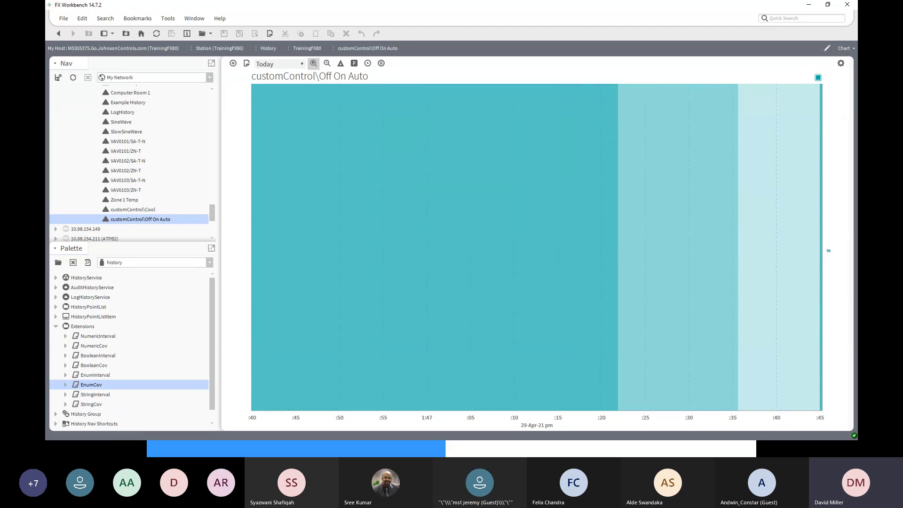
{"action": "left_click", "coordinate": [851, 49]}
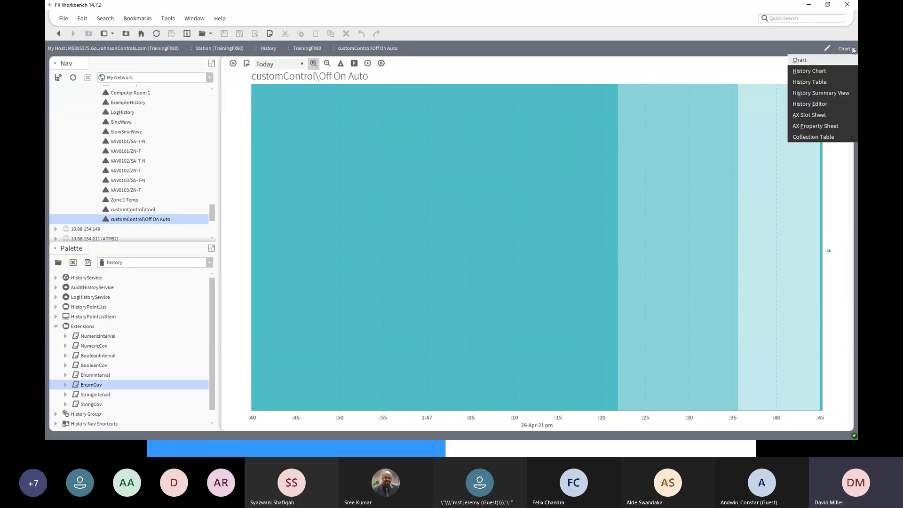
{"action": "left_click", "coordinate": [812, 82]}
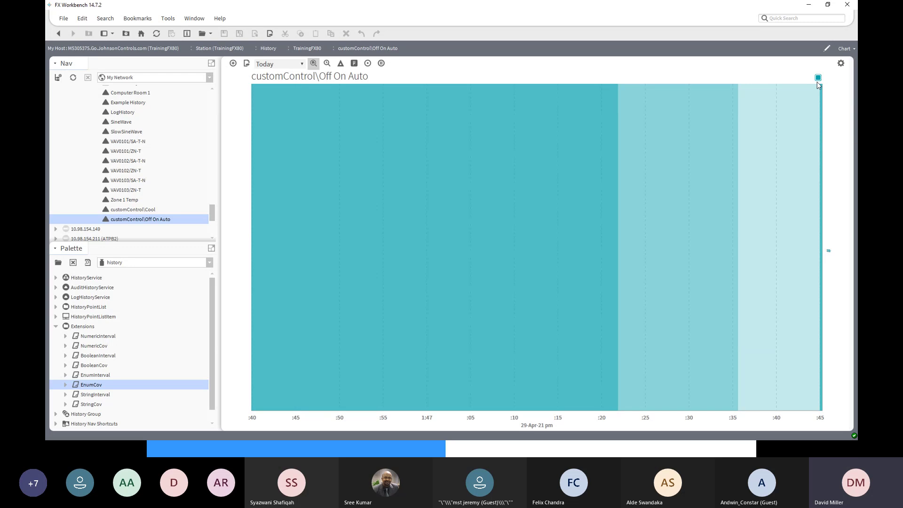
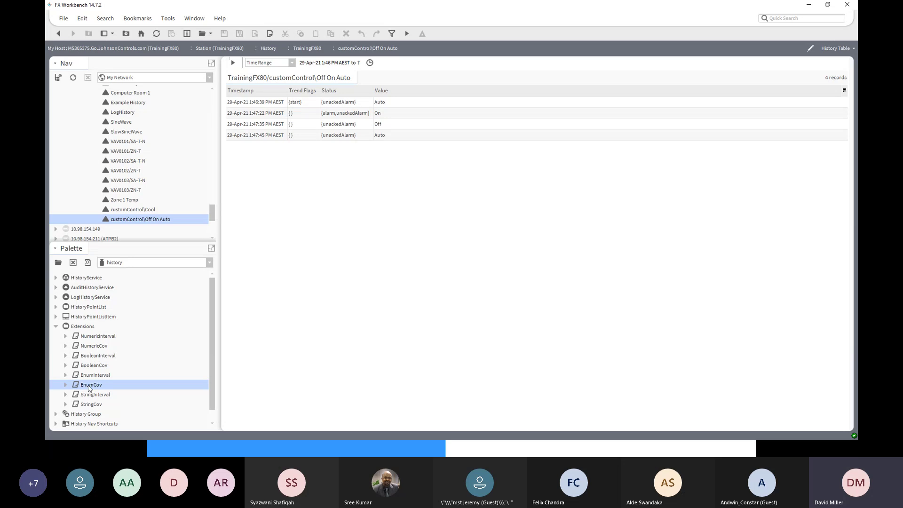
{"action": "left_click", "coordinate": [104, 367]}
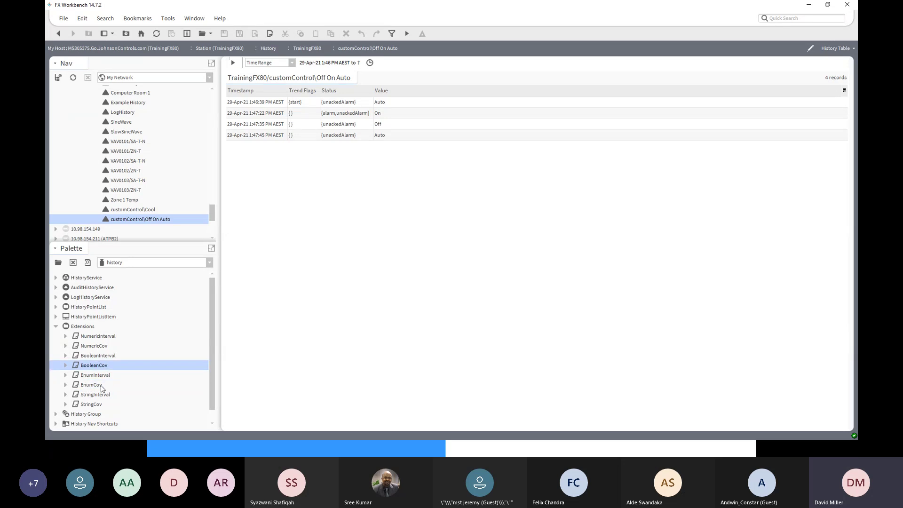
{"action": "left_click", "coordinate": [102, 387]}
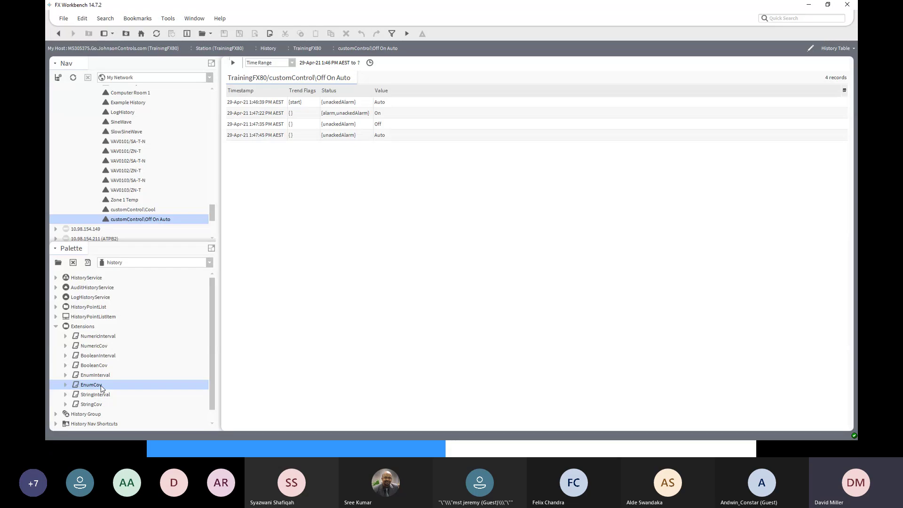
{"action": "left_click", "coordinate": [100, 337]}
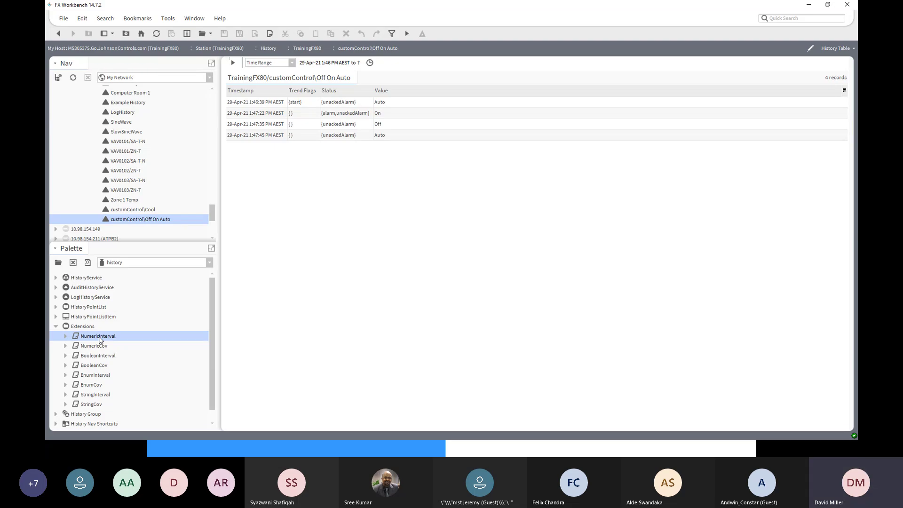
{"action": "left_click", "coordinate": [104, 346]}
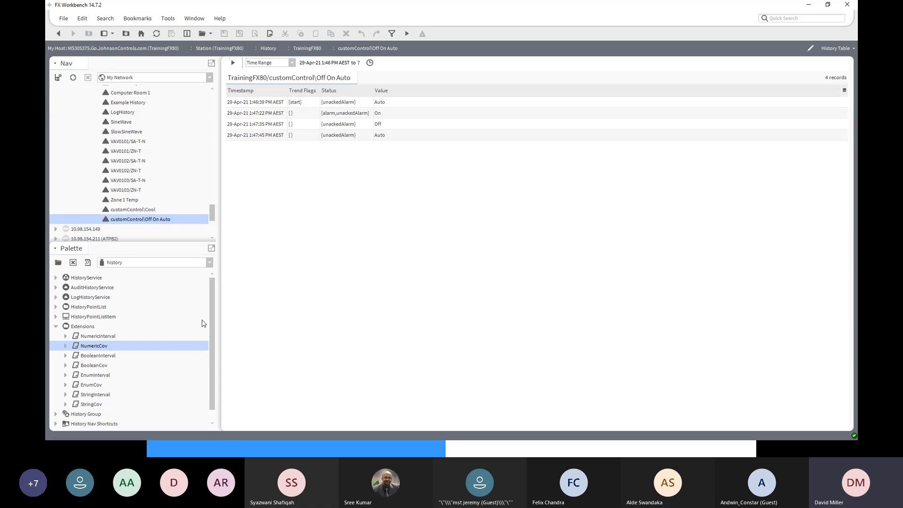
{"action": "left_click", "coordinate": [210, 262]}
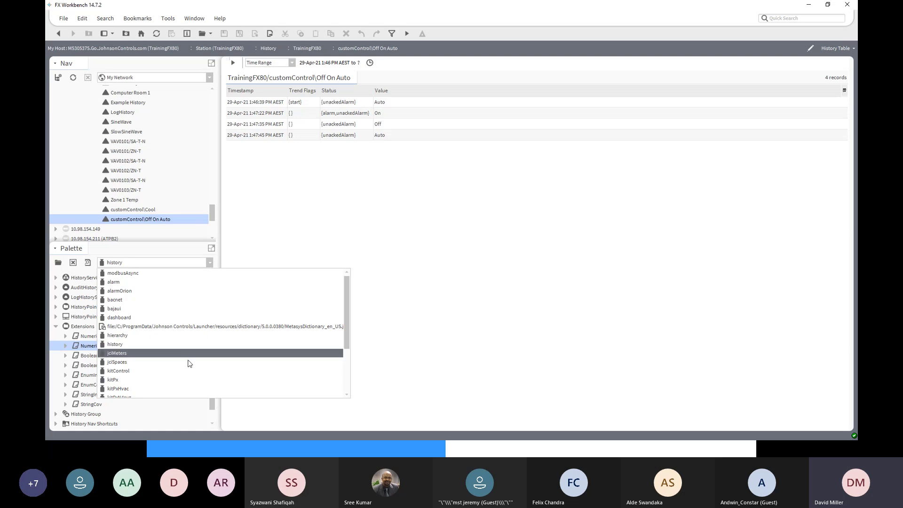
{"action": "scroll", "coordinate": [181, 369], "scroll_direction": "down", "scroll_amount": 3}
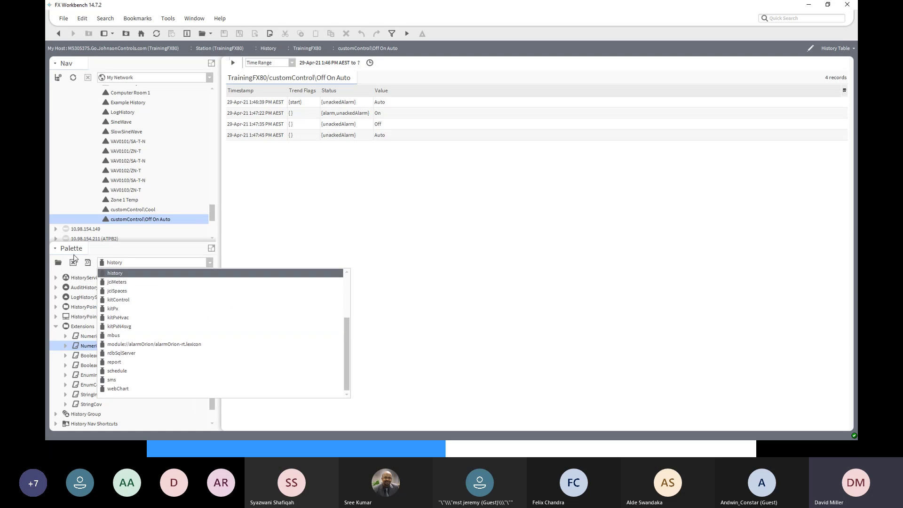
{"action": "left_click", "coordinate": [58, 262]}
{"action": "left_click", "coordinate": [58, 262]}
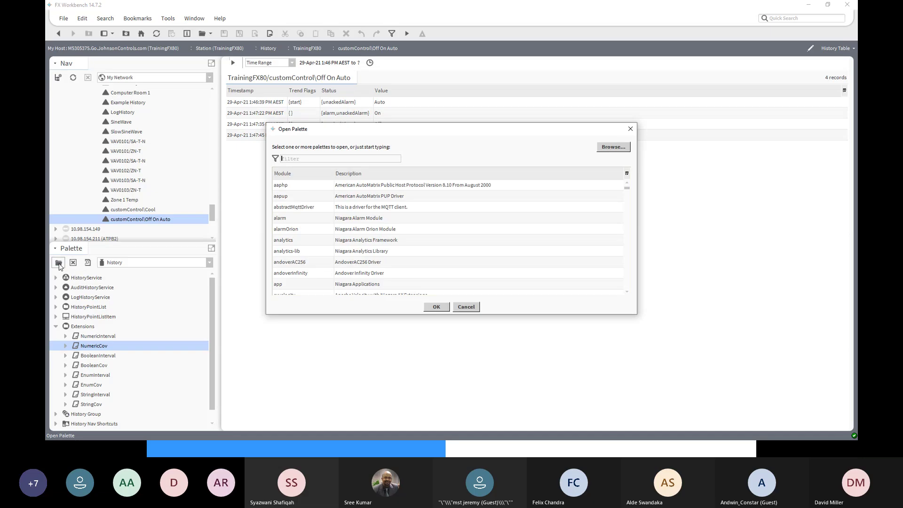
{"action": "type", "text": "tot"}
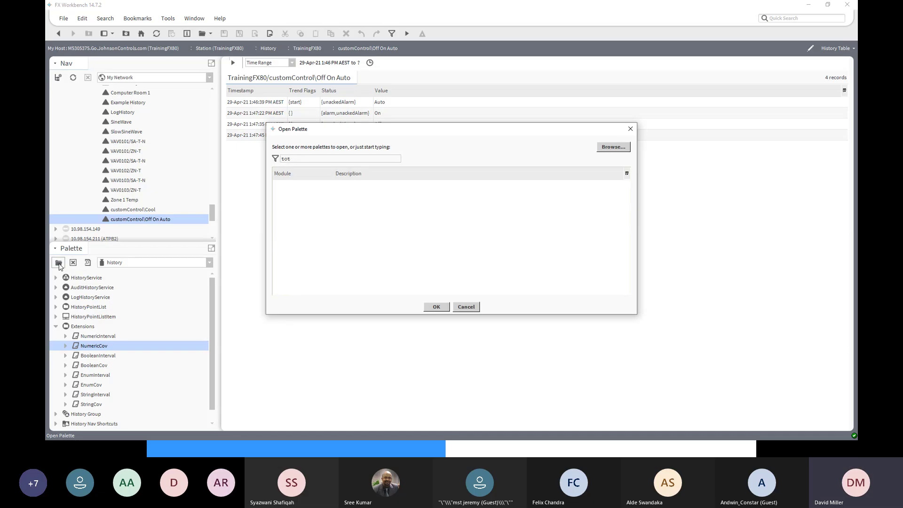
{"action": "key", "text": "BackSpace"}
{"action": "key", "text": "BackSpace"}
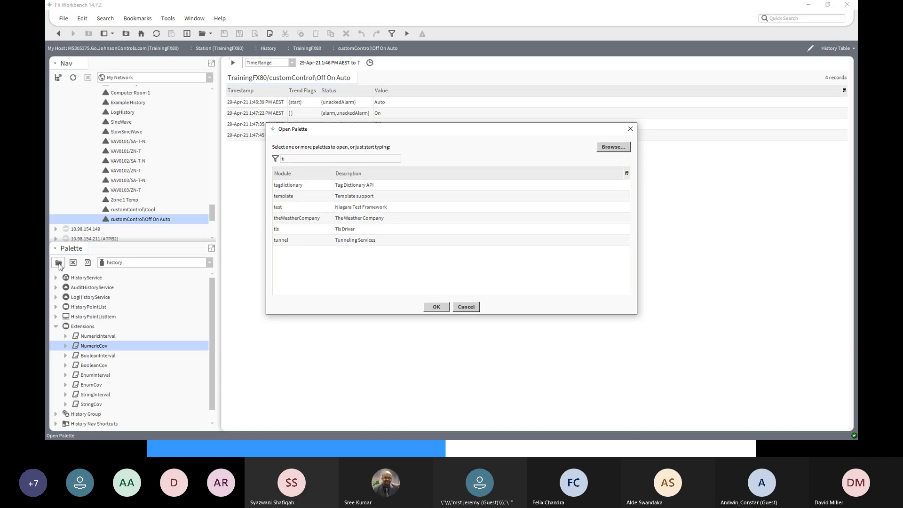
{"action": "key", "text": "BackSpace"}
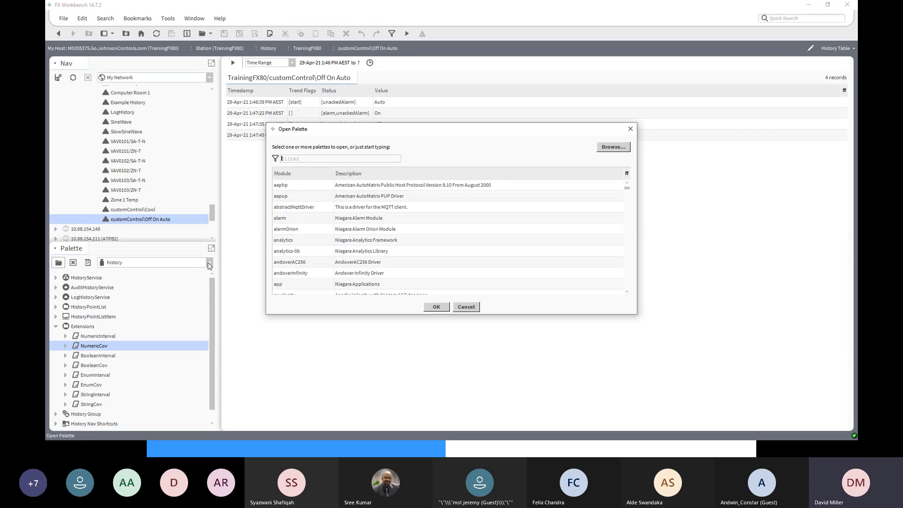
{"action": "left_click", "coordinate": [459, 308]}
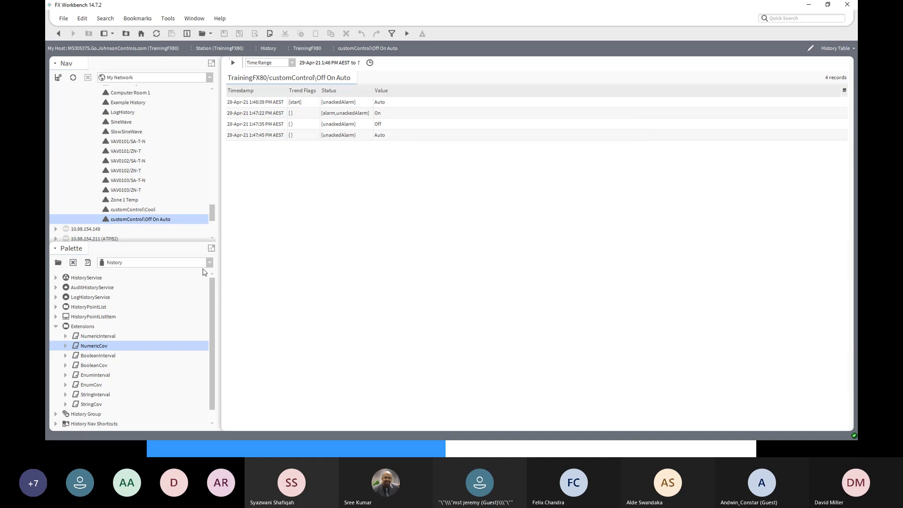
Open the kitControl palette and expand it to list the ControlPalette extensions
{"action": "left_click", "coordinate": [210, 262]}
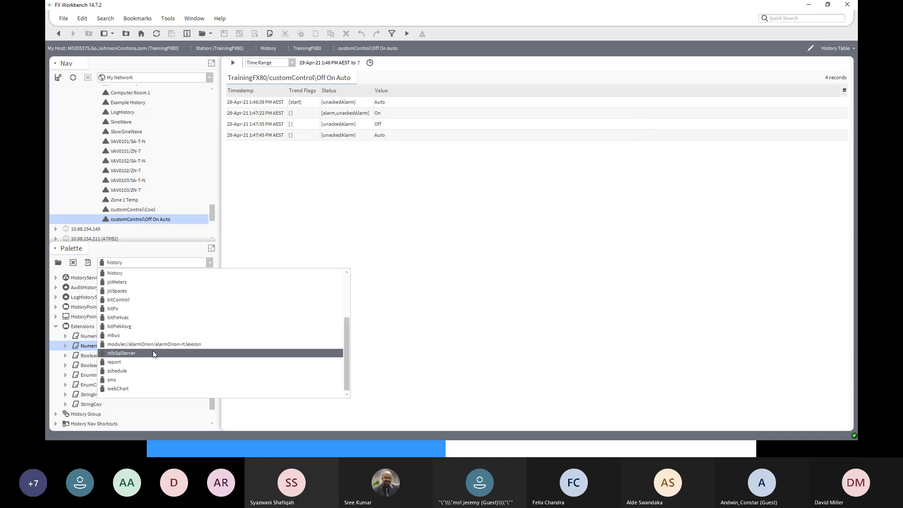
{"action": "left_click", "coordinate": [118, 299]}
{"action": "left_click", "coordinate": [65, 287]}
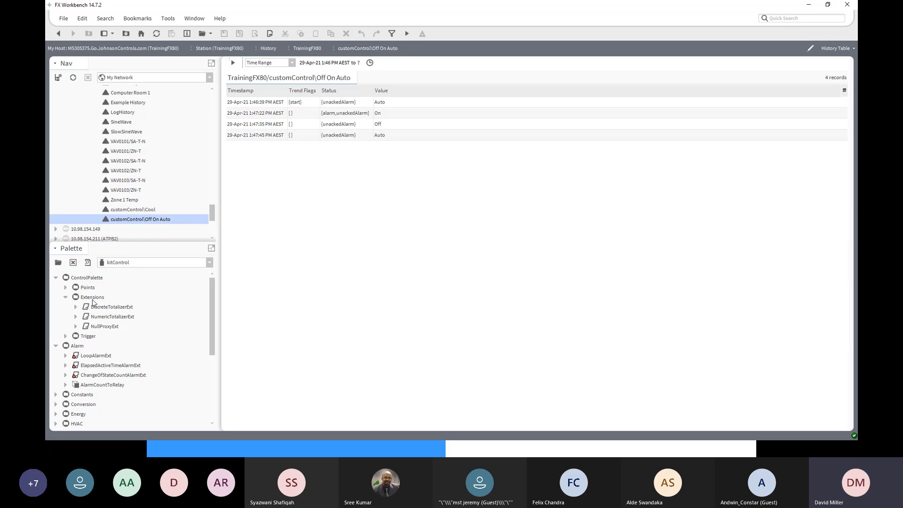
Go back to the Off On Auto point's property sheet and collapse its EnumCov extension
{"action": "left_click", "coordinate": [62, 40]}
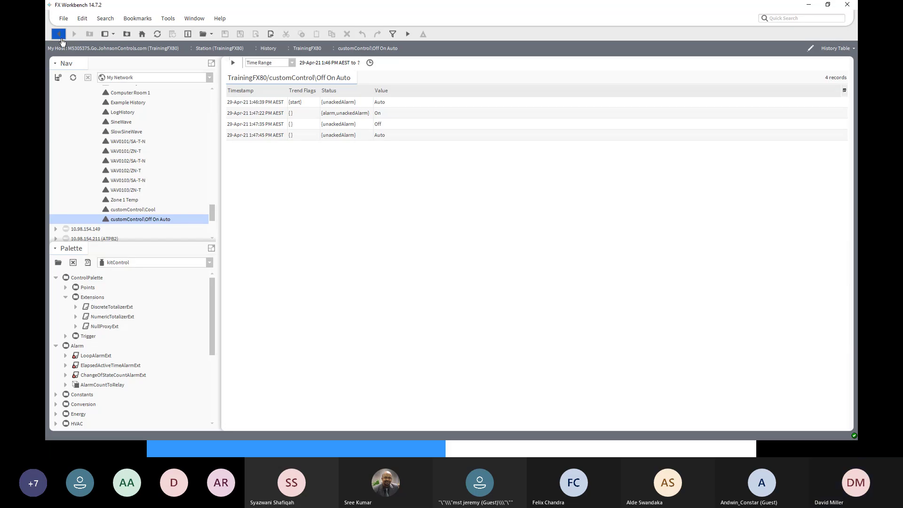
{"action": "left_click", "coordinate": [73, 34]}
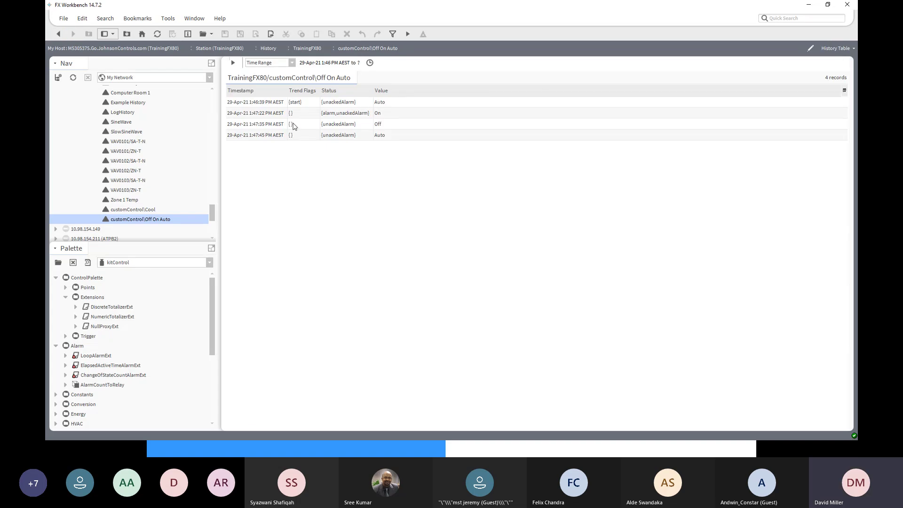
{"action": "left_click", "coordinate": [58, 34]}
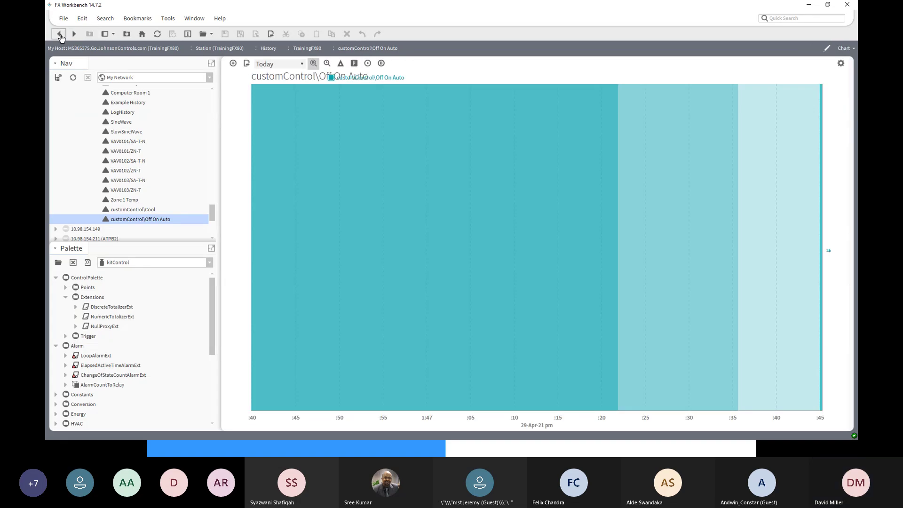
{"action": "left_click", "coordinate": [58, 34]}
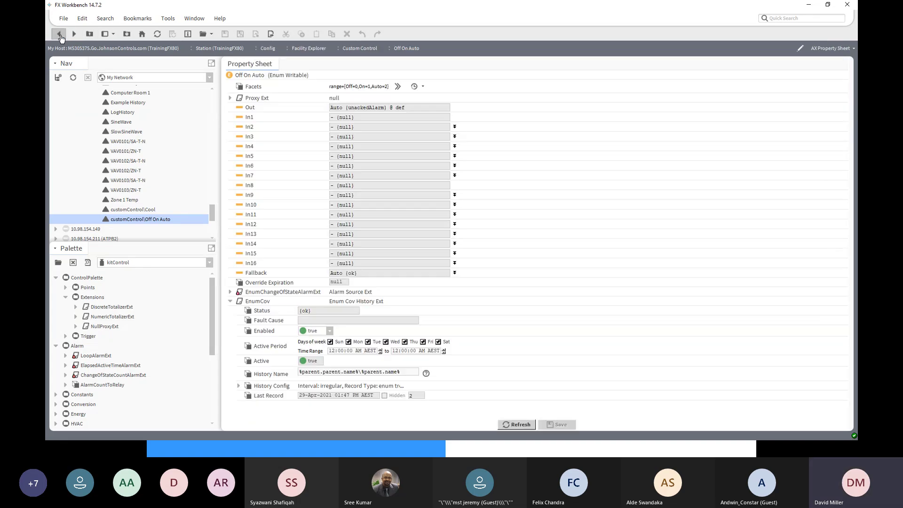
{"action": "left_click", "coordinate": [230, 300]}
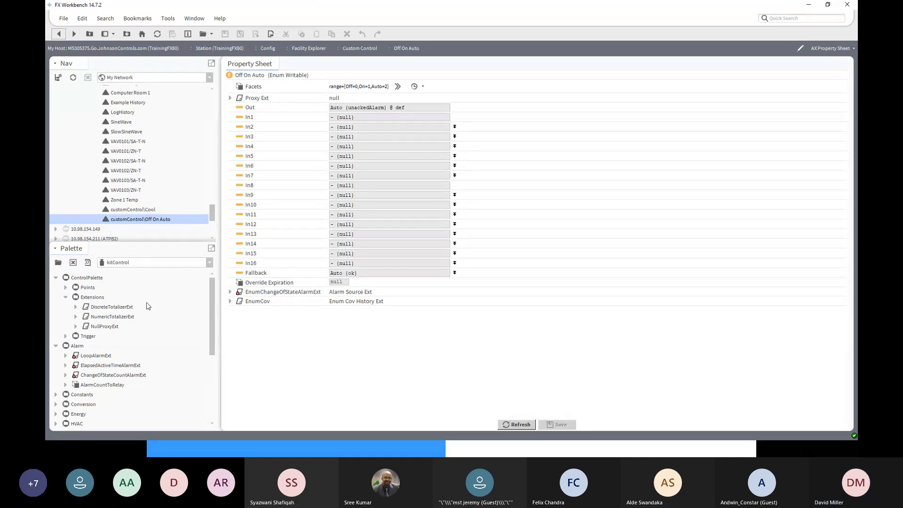
Add a DiscreteTotalizerExt with its default name to the Off On Auto point and expand its properties
{"action": "left_click", "coordinate": [119, 309]}
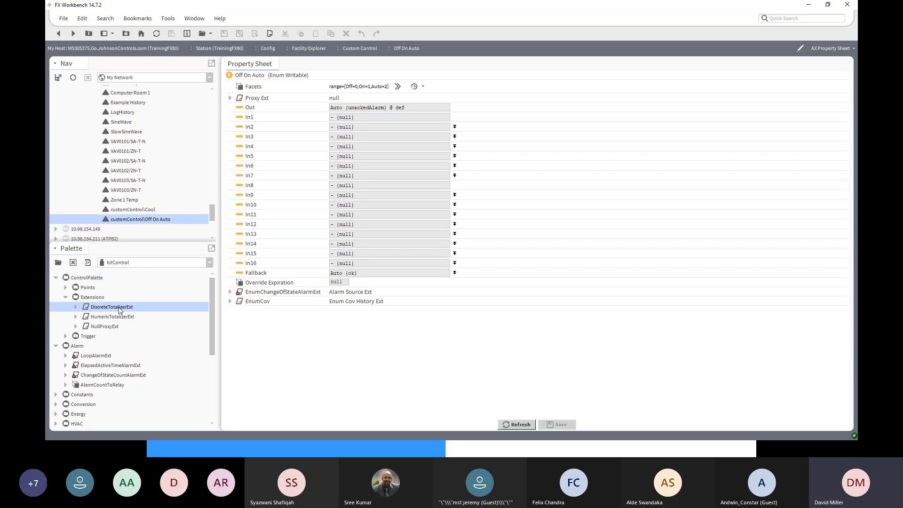
{"action": "left_click_drag", "start_coordinate": [119, 310], "coordinate": [274, 78]}
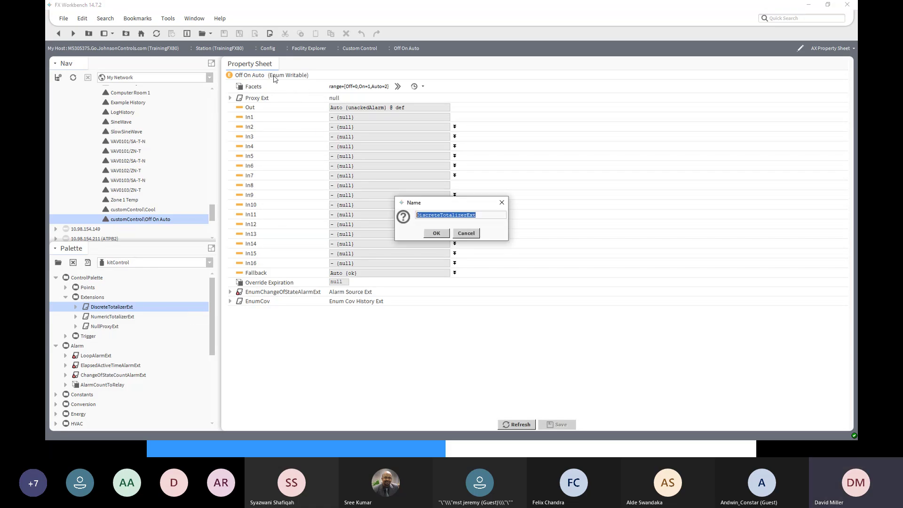
{"action": "left_click", "coordinate": [436, 234]}
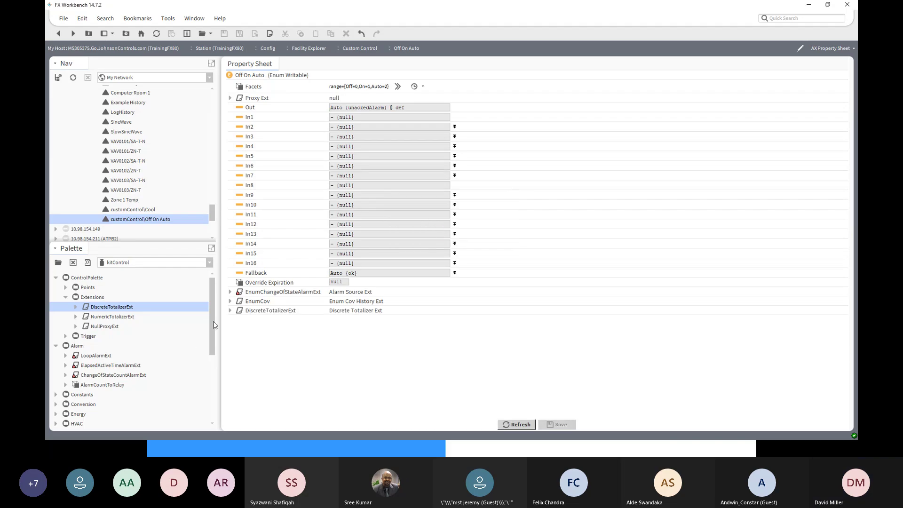
{"action": "left_click", "coordinate": [230, 312]}
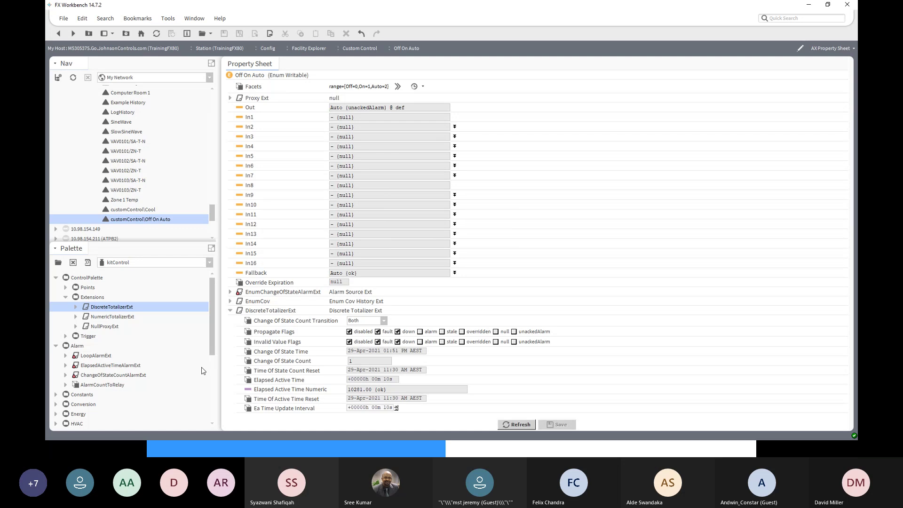
{"action": "mouse_move", "coordinate": [211, 355]}
{"action": "left_mouse_down"}
{"action": "mouse_move", "coordinate": [209, 417]}
{"action": "mouse_move", "coordinate": [210, 353]}
{"action": "left_mouse_up"}
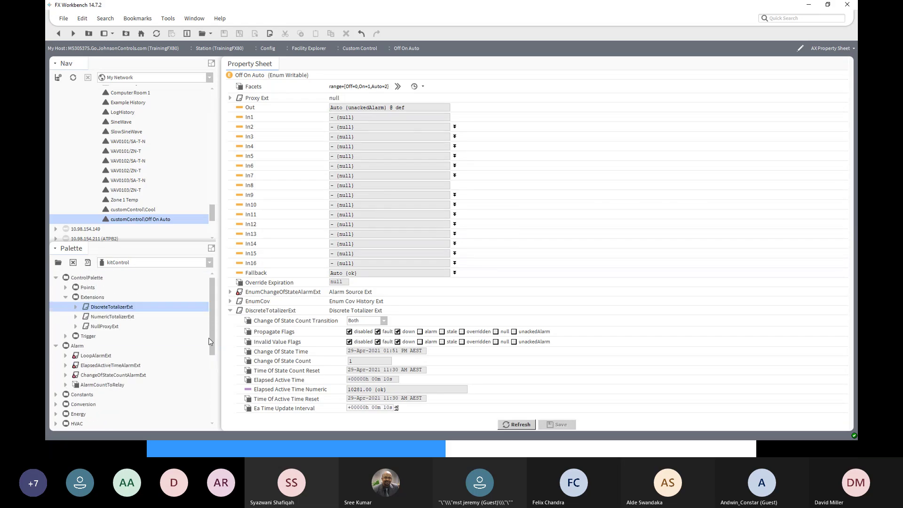
Delete the DiscreteTotalizerExt from the Off On Auto point
{"action": "right_click", "coordinate": [262, 313]}
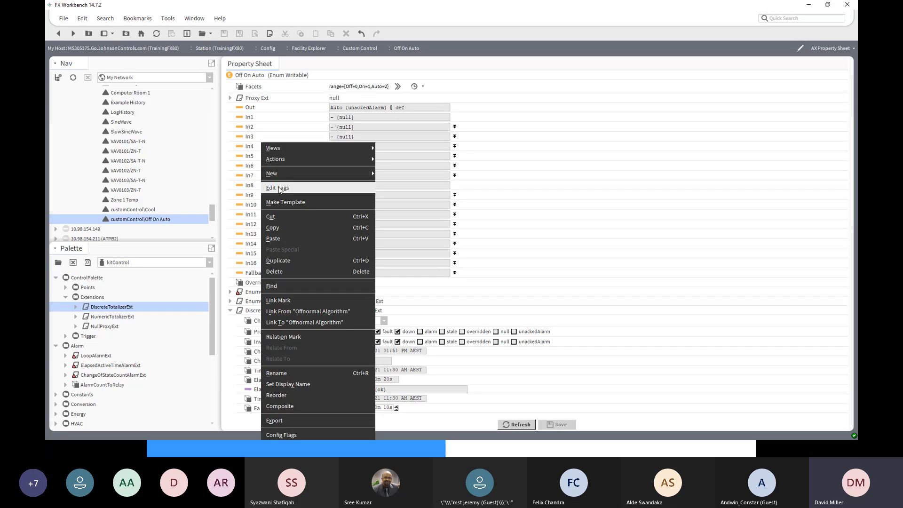
{"action": "mouse_move", "coordinate": [283, 178]}
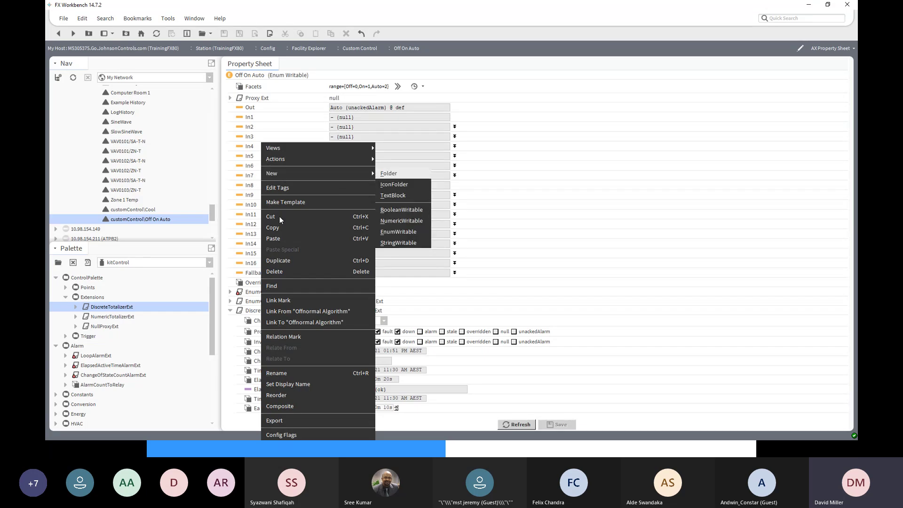
{"action": "left_click", "coordinate": [279, 271]}
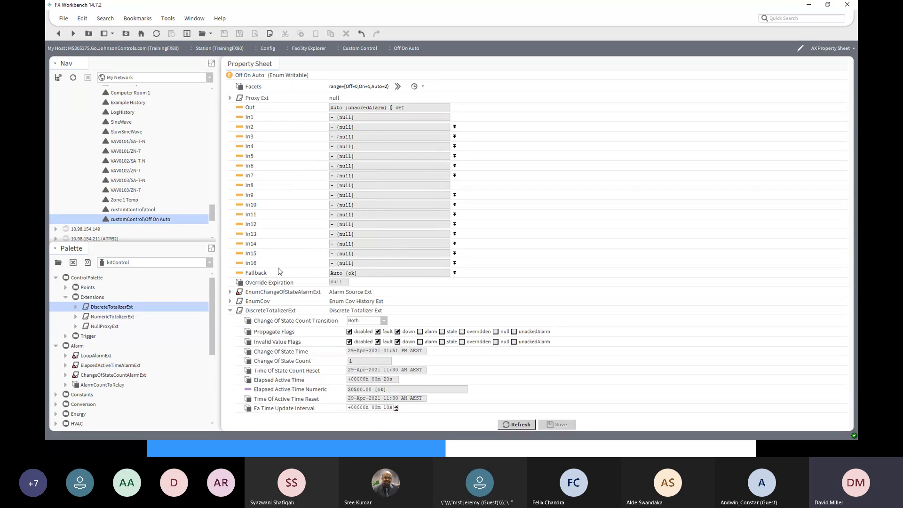
Open the Cool point's property sheet from the Custom Control wire sheet and collapse its BooleanCommandFailureAlarmExt and BooleanCov extensions
{"action": "left_click", "coordinate": [59, 37]}
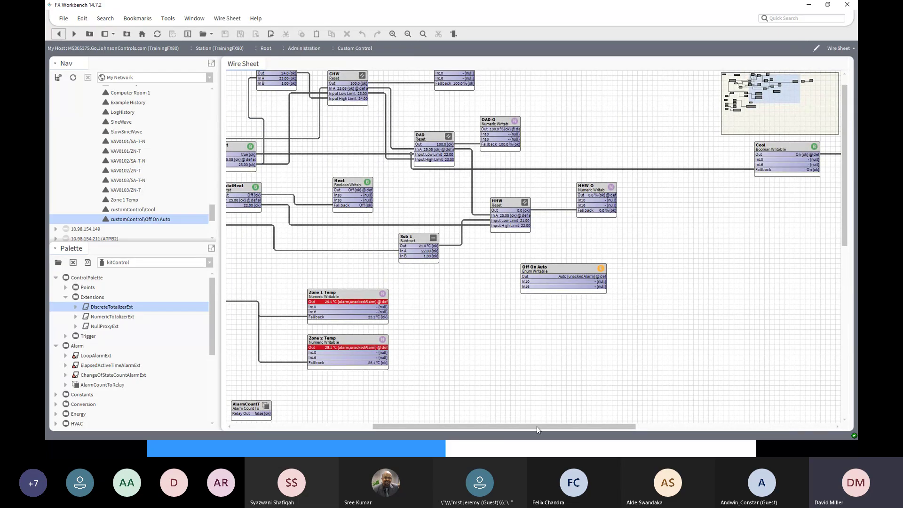
{"action": "left_click_drag", "start_coordinate": [537, 426], "coordinate": [654, 427]}
{"action": "left_click", "coordinate": [509, 146]}
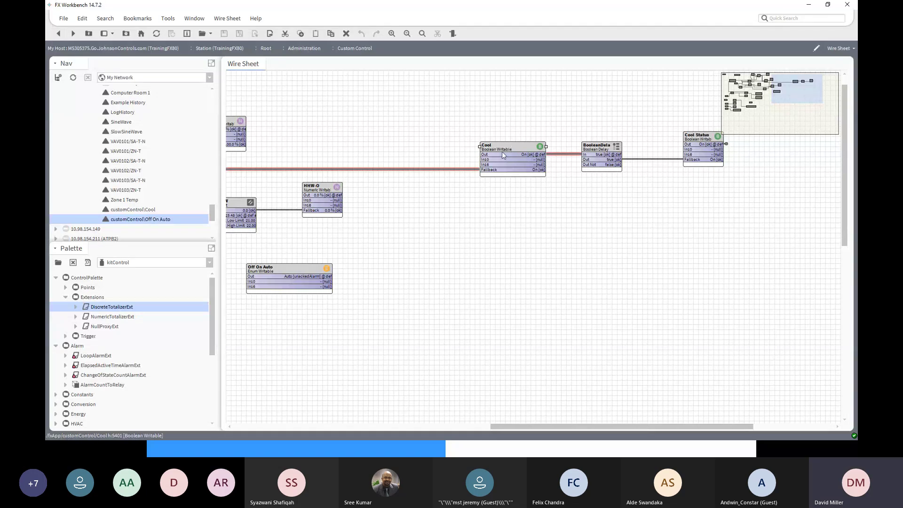
{"action": "double_click", "coordinate": [518, 148]}
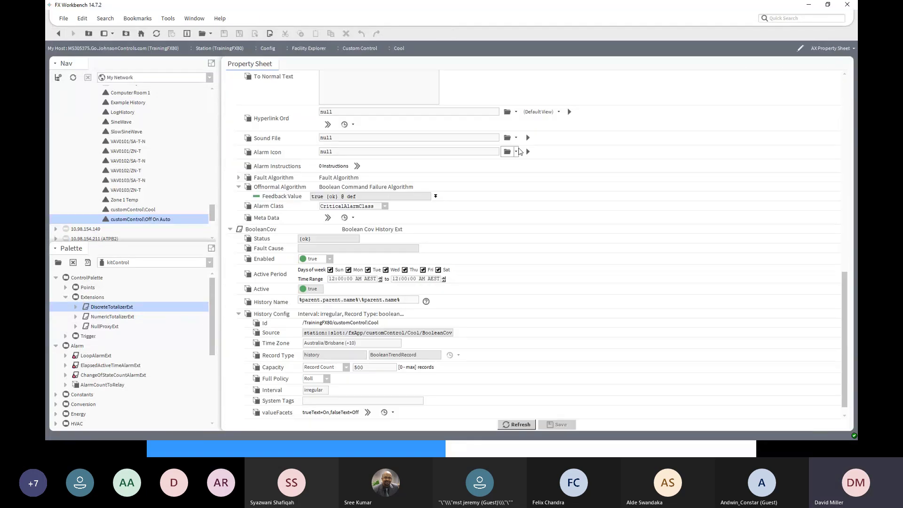
{"action": "scroll", "coordinate": [230, 232], "scroll_direction": "up", "scroll_amount": 3}
{"action": "scroll", "coordinate": [230, 231], "scroll_direction": "up", "scroll_amount": 6}
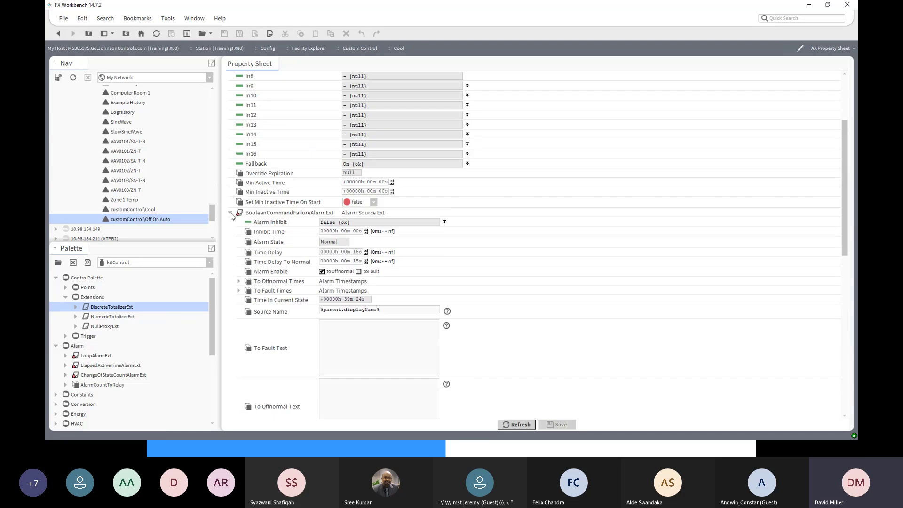
{"action": "left_click", "coordinate": [231, 216]}
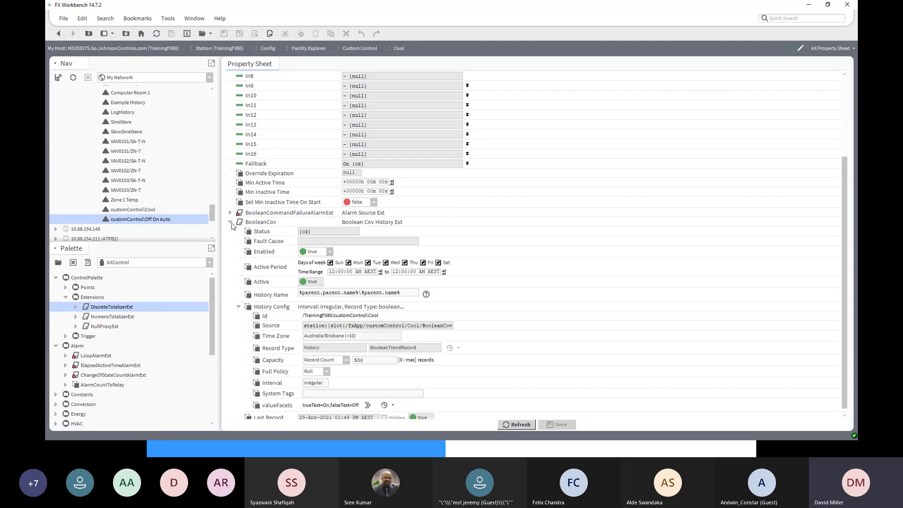
{"action": "left_click", "coordinate": [231, 222]}
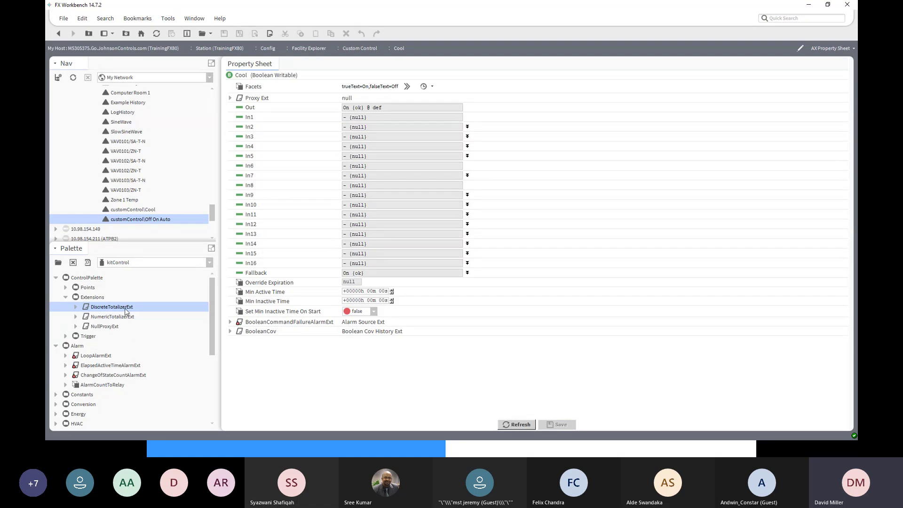
Add a DiscreteTotalizerExt to the Cool point and save its Change Of State Count Transition as To Active
{"action": "left_click_drag", "start_coordinate": [126, 311], "coordinate": [266, 357]}
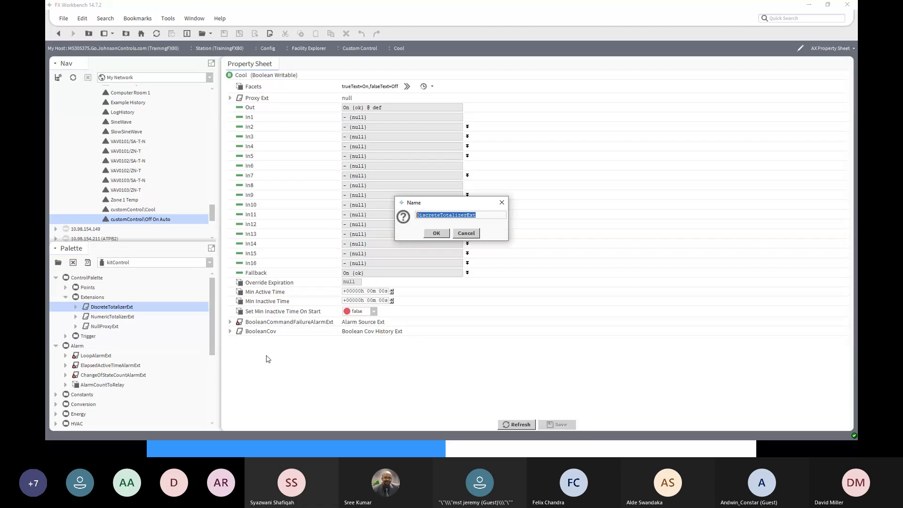
{"action": "left_click", "coordinate": [437, 233]}
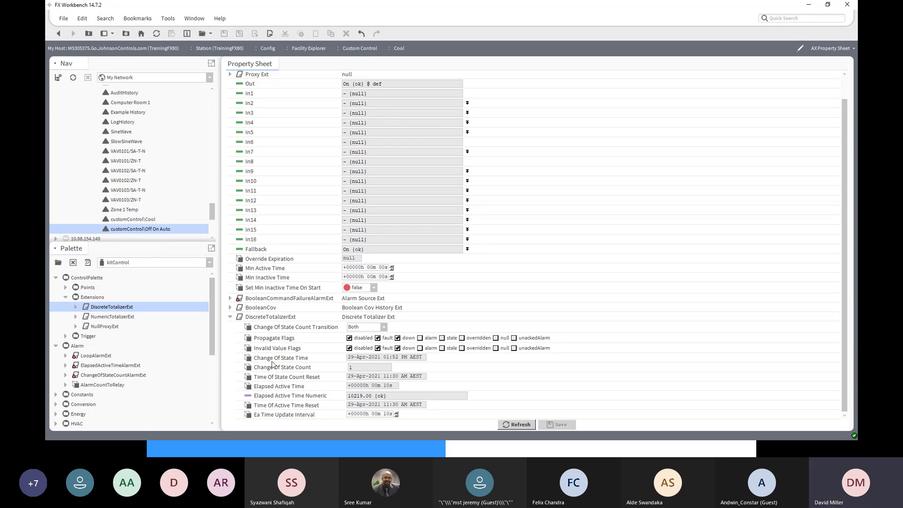
{"action": "left_click", "coordinate": [384, 327]}
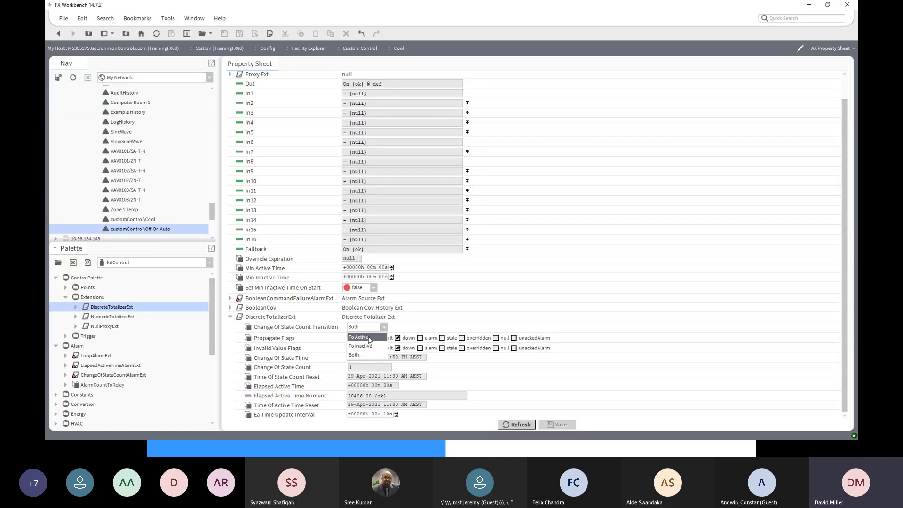
{"action": "left_click", "coordinate": [369, 338]}
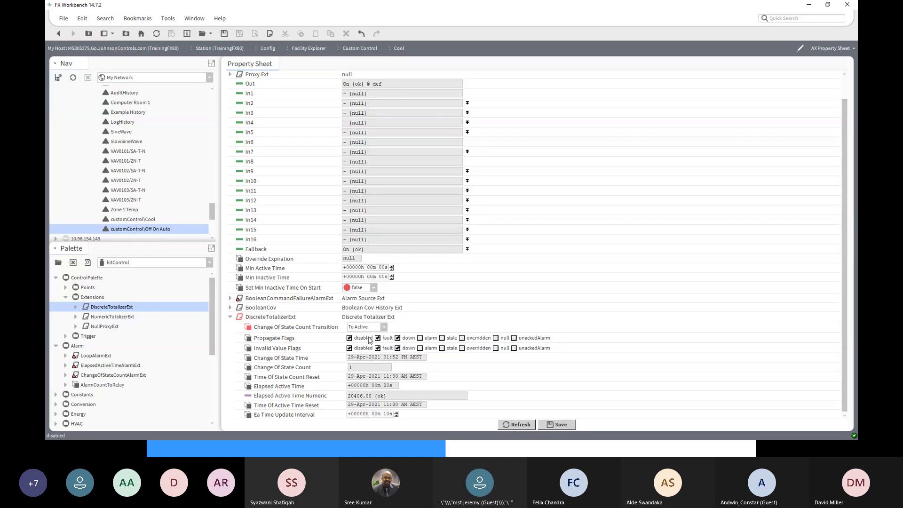
{"action": "left_click", "coordinate": [560, 425]}
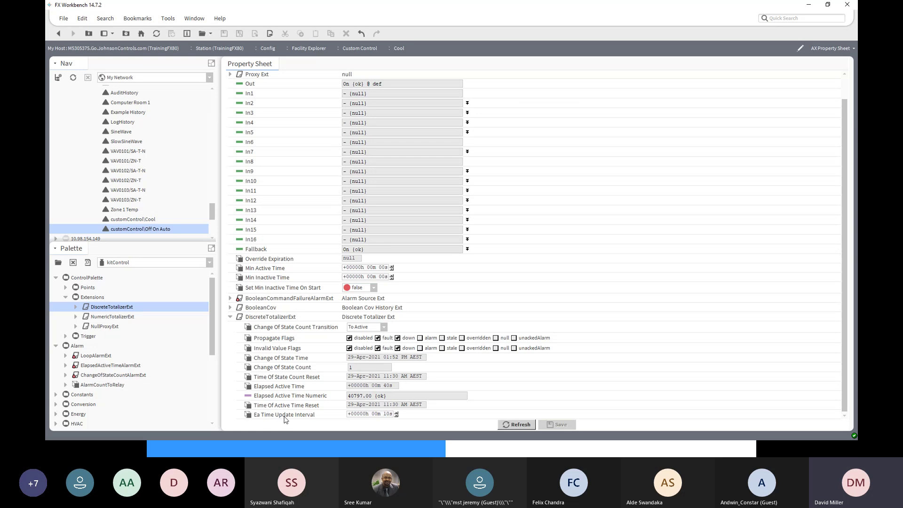
Return to the Custom Control wire sheet and reopen the Cool property sheet to check its totalizer's state count and elapsed active time
{"action": "double_click", "coordinate": [386, 414]}
{"action": "left_click", "coordinate": [57, 36]}
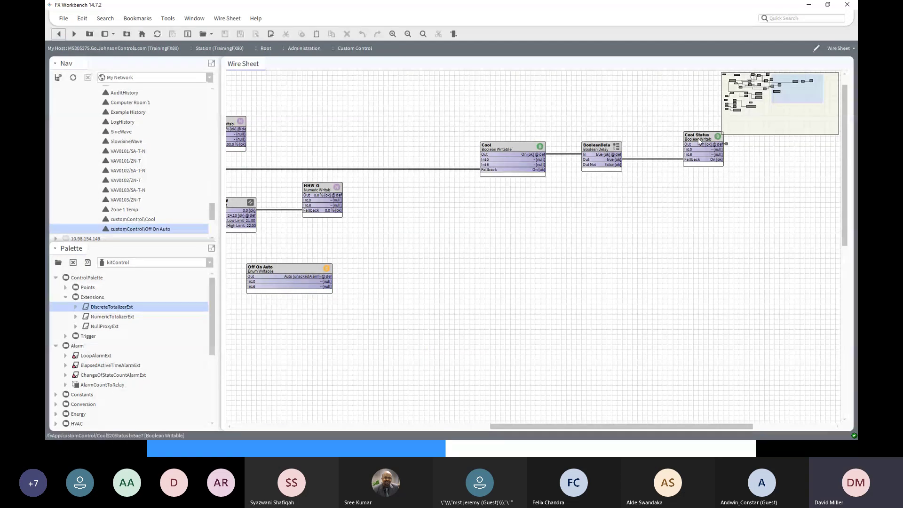
{"action": "left_click", "coordinate": [504, 147]}
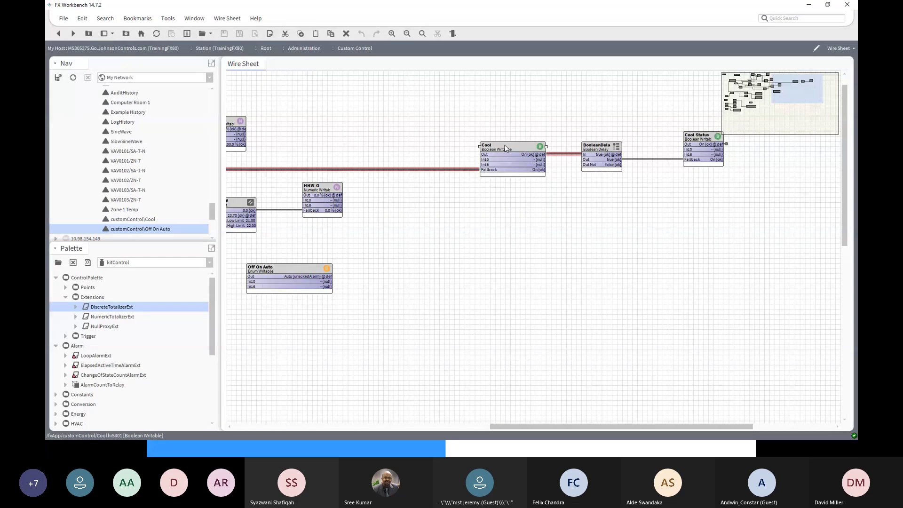
{"action": "double_click", "coordinate": [505, 148]}
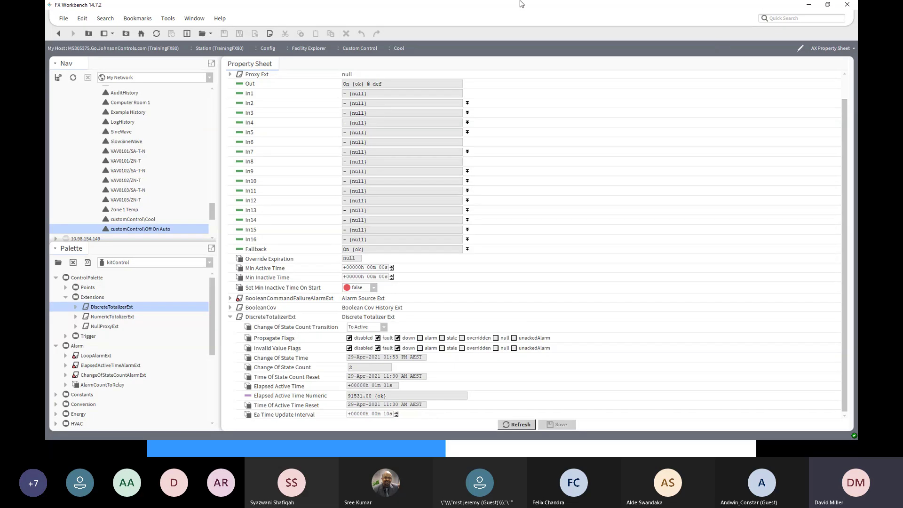
Open the Custom Control graphic for editing and move the blue Cool coil image and its status label to the right of the red coil
{"action": "left_click", "coordinate": [354, 50]}
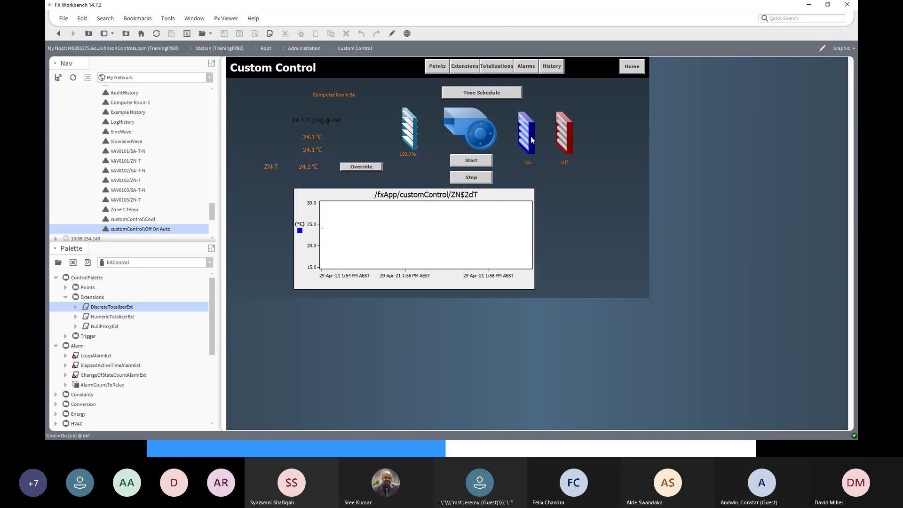
{"action": "left_click", "coordinate": [392, 34]}
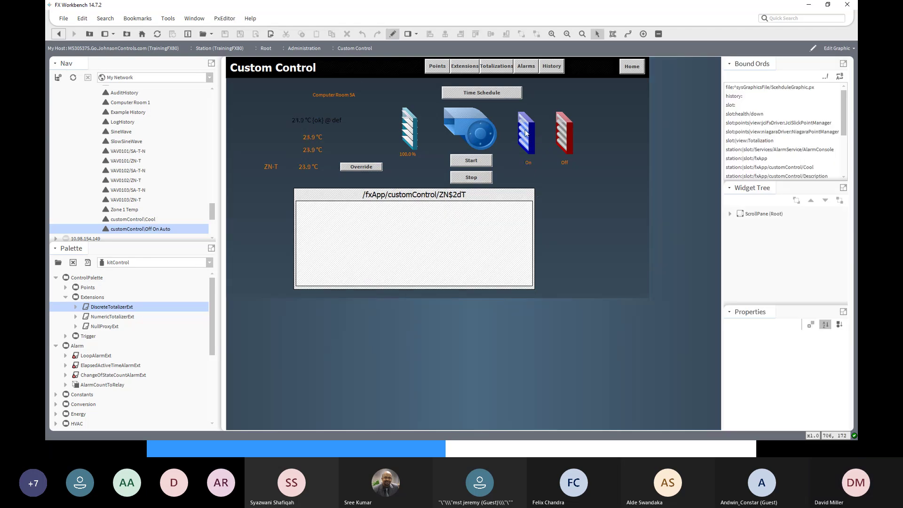
{"action": "left_click", "coordinate": [525, 132]}
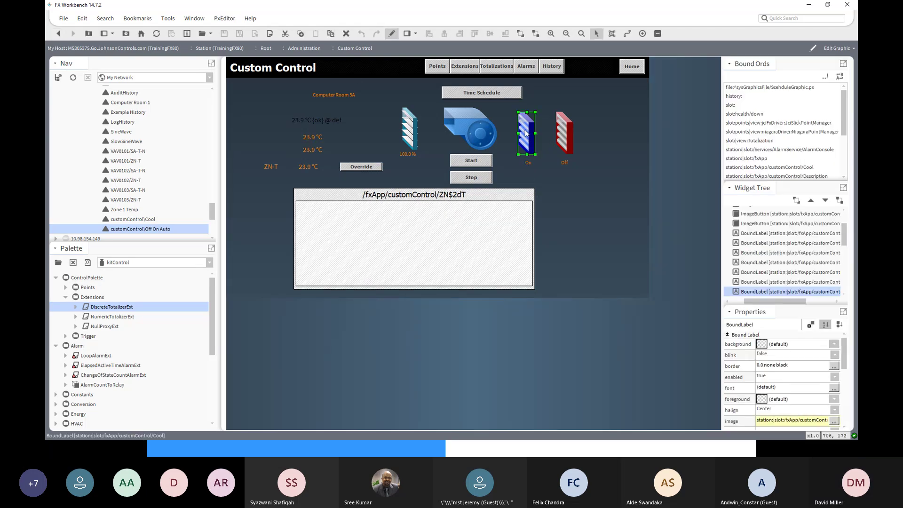
{"action": "left_click", "coordinate": [528, 164], "text": "ctrl"}
{"action": "left_click_drag", "start_coordinate": [526, 140], "coordinate": [616, 139]}
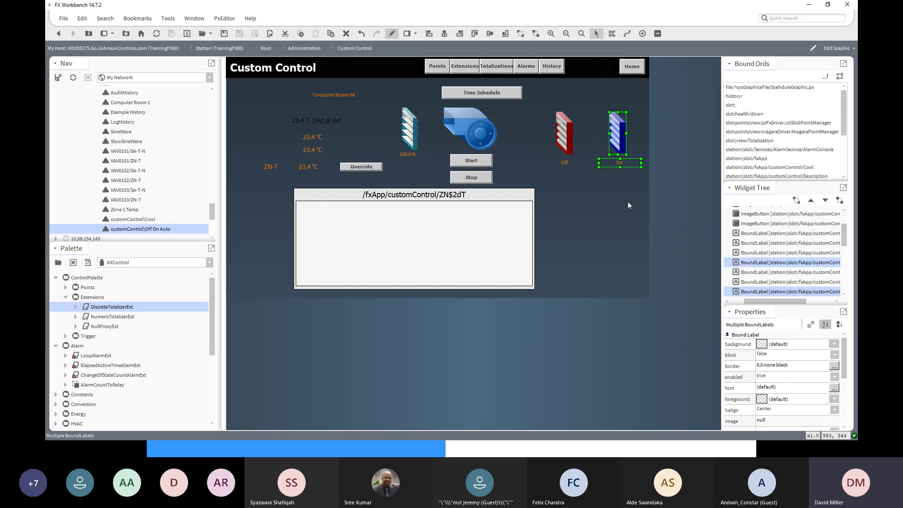
{"action": "left_click", "coordinate": [628, 205]}
Duplicate the Cool point's status label below the blue coil
{"action": "left_click", "coordinate": [618, 163]}
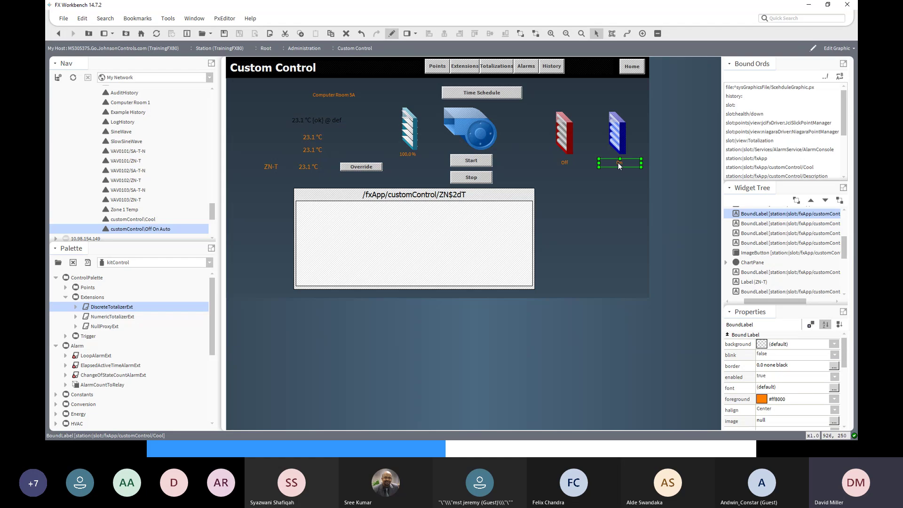
{"action": "right_click", "coordinate": [619, 164]}
{"action": "left_click", "coordinate": [624, 197]}
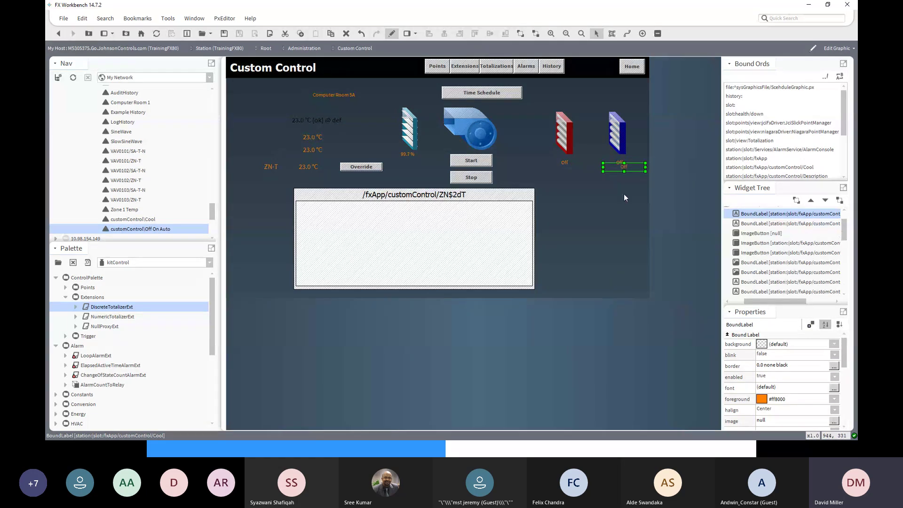
Position the duplicated label beneath the Cool status label and bind its ord to Elapsed Active Time in the Cool point's DiscreteTotalizerExt
{"action": "left_click_drag", "start_coordinate": [614, 167], "coordinate": [610, 178]}
{"action": "double_click", "coordinate": [610, 176]}
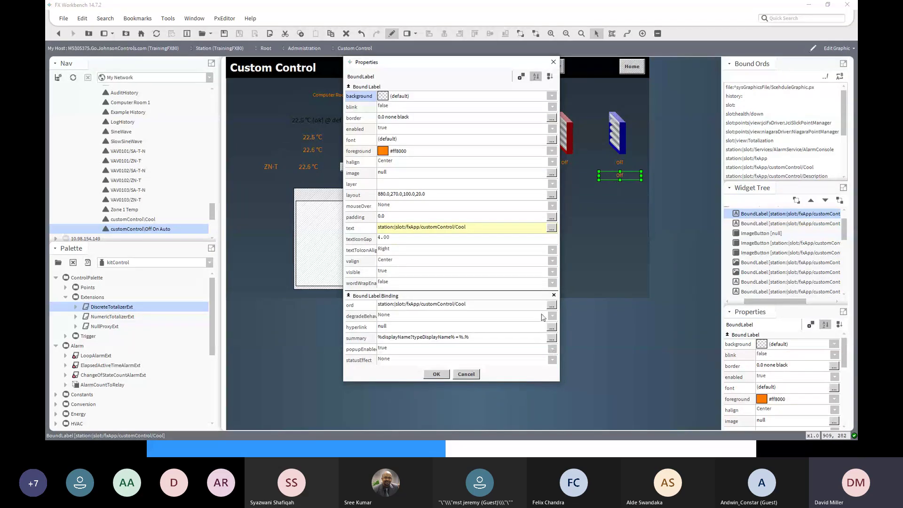
{"action": "left_click", "coordinate": [551, 305]}
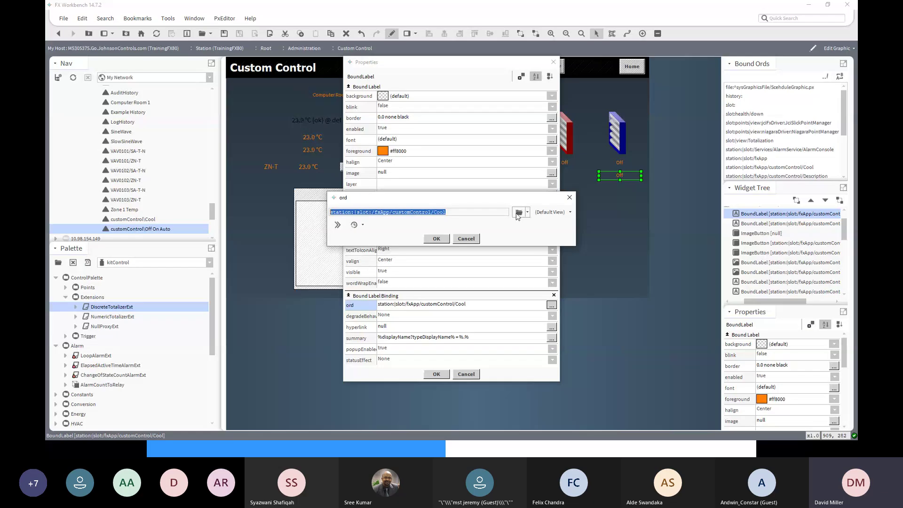
{"action": "left_click", "coordinate": [518, 212]}
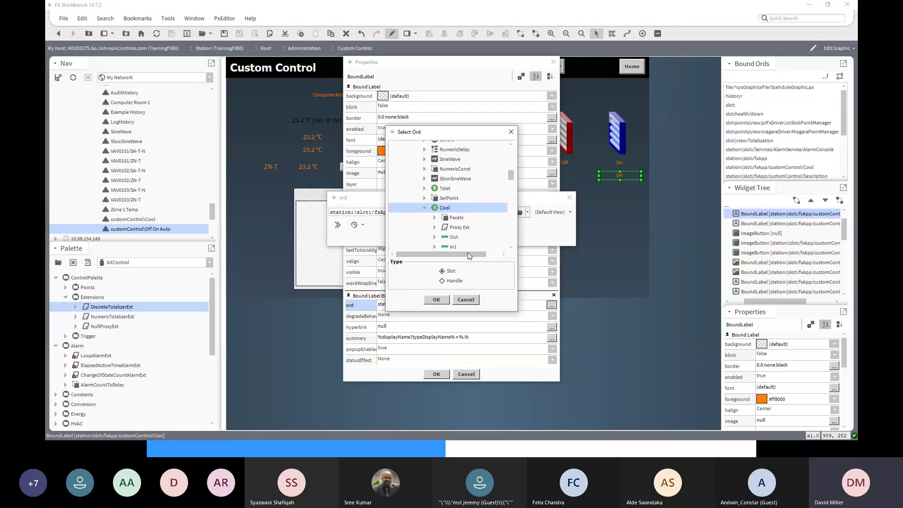
{"action": "scroll", "coordinate": [468, 244], "scroll_direction": "down", "scroll_amount": 3}
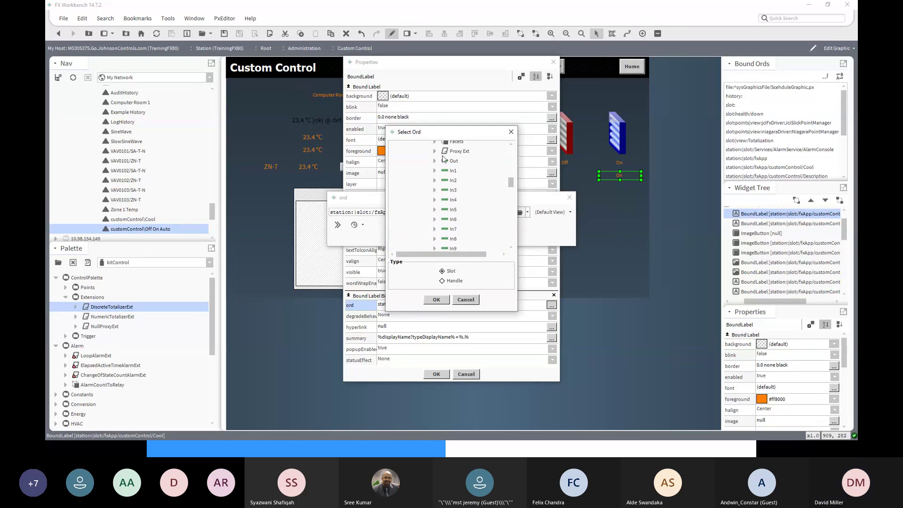
{"action": "scroll", "coordinate": [442, 174], "scroll_direction": "down", "scroll_amount": 5}
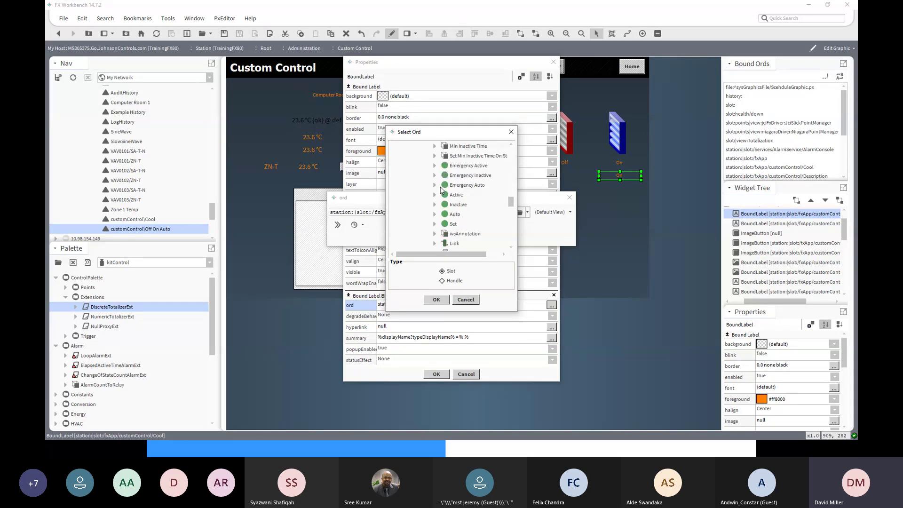
{"action": "scroll", "coordinate": [440, 187], "scroll_direction": "down", "scroll_amount": 3}
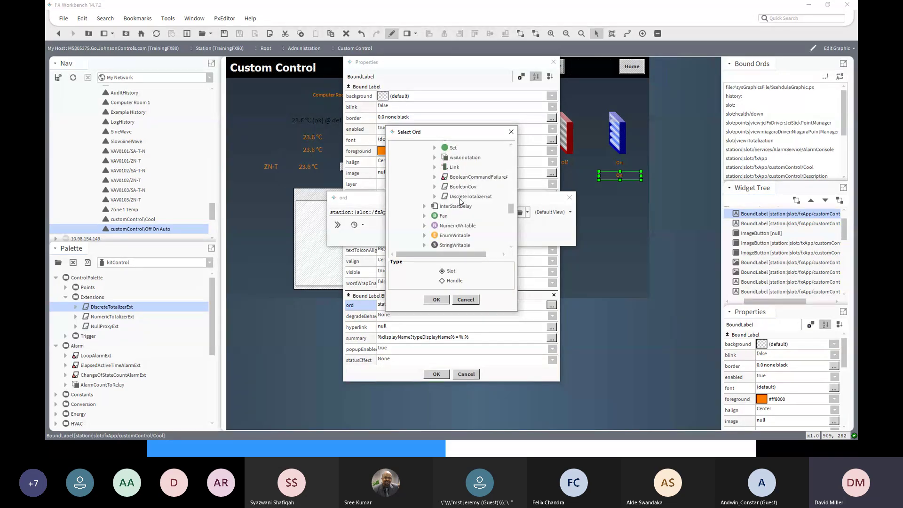
{"action": "left_click", "coordinate": [435, 197]}
{"action": "scroll", "coordinate": [500, 193], "scroll_direction": "down", "scroll_amount": 2}
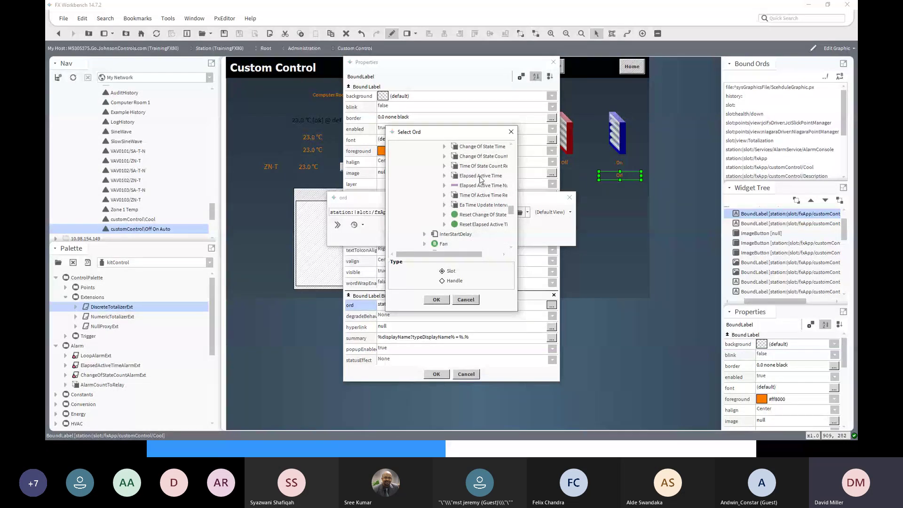
{"action": "left_click", "coordinate": [480, 177]}
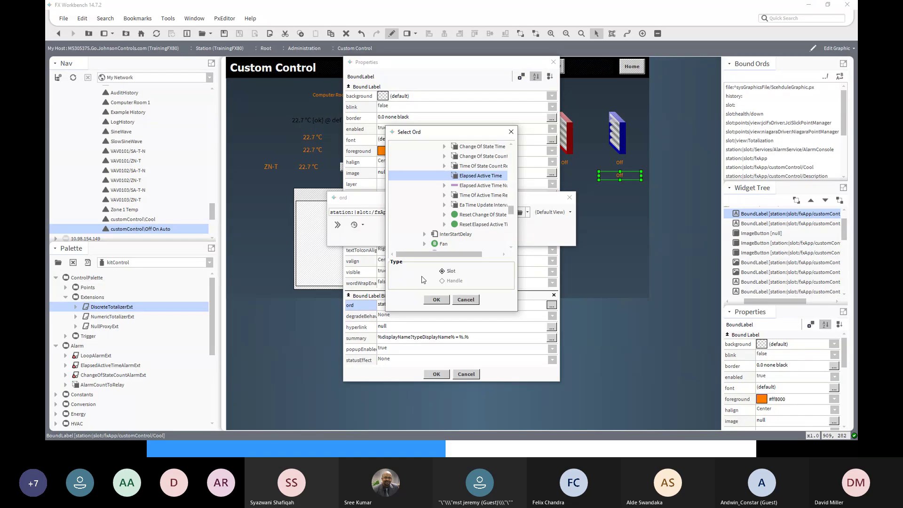
{"action": "left_click", "coordinate": [436, 300]}
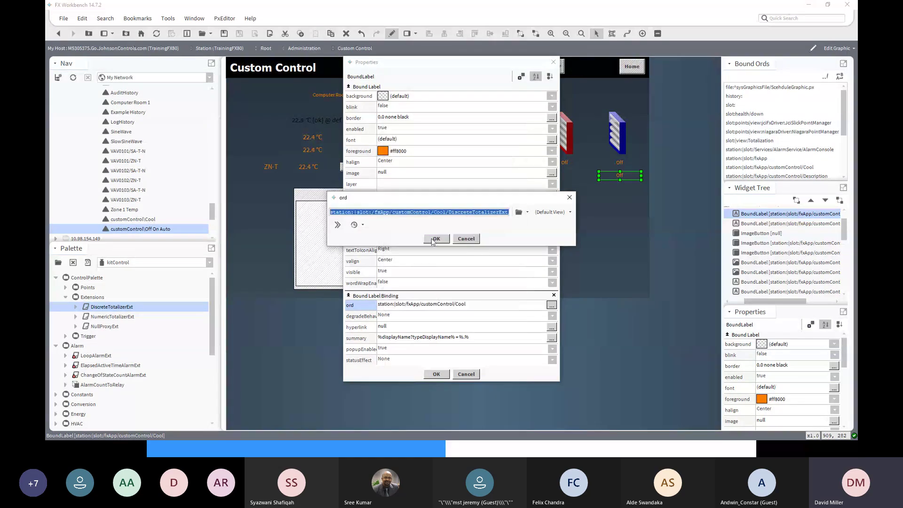
{"action": "left_click", "coordinate": [433, 239]}
{"action": "left_click", "coordinate": [437, 373]}
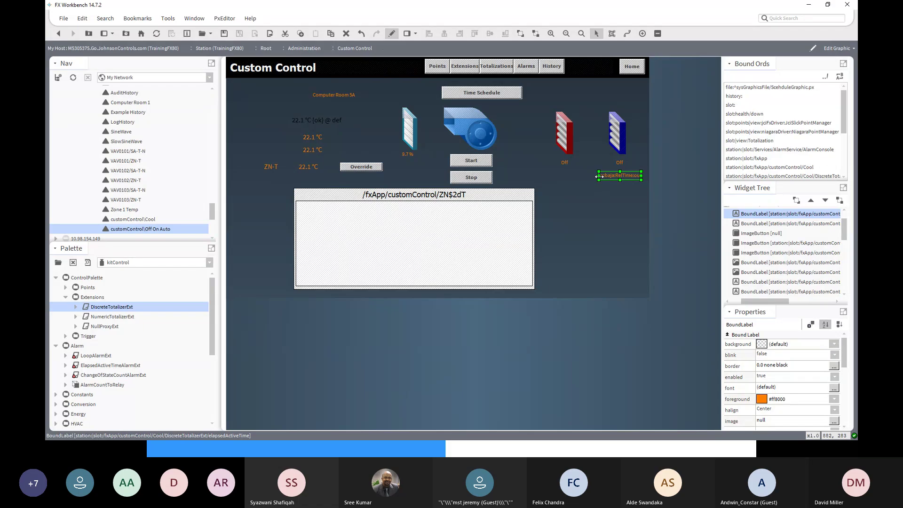
Widen the elapsed active time label to 170 and set its text format to %.%
{"action": "left_click_drag", "start_coordinate": [599, 175], "coordinate": [568, 175]}
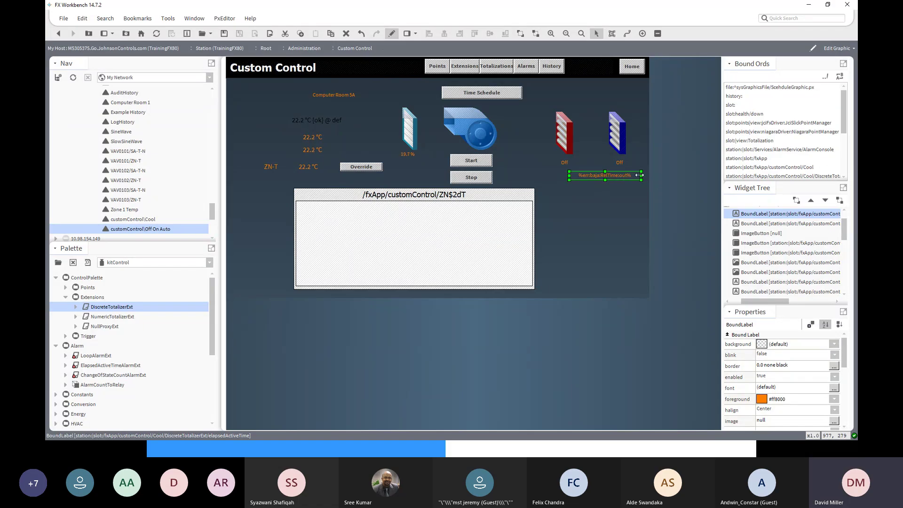
{"action": "double_click", "coordinate": [609, 177]}
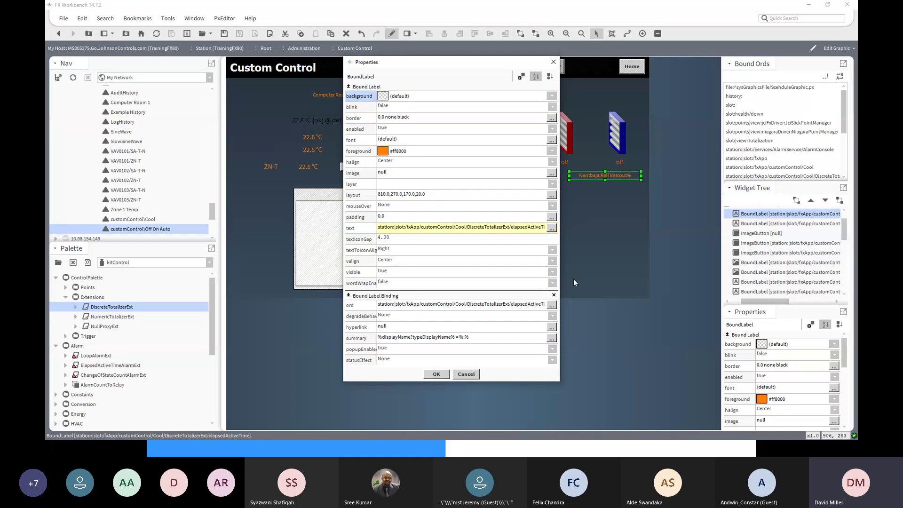
{"action": "left_click", "coordinate": [551, 227]}
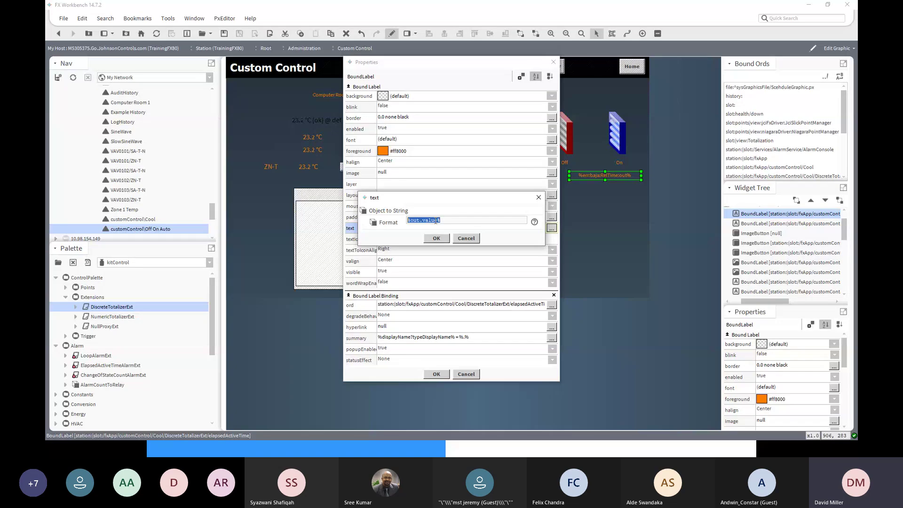
{"action": "key", "text": "BackSpace"}
{"action": "type", "text": "%.%"}
{"action": "left_click", "coordinate": [437, 238]}
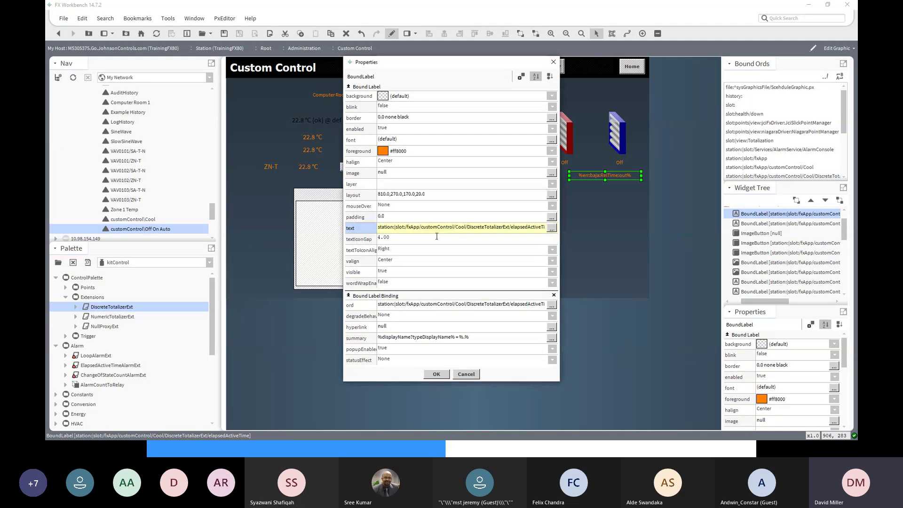
{"action": "left_click", "coordinate": [438, 374]}
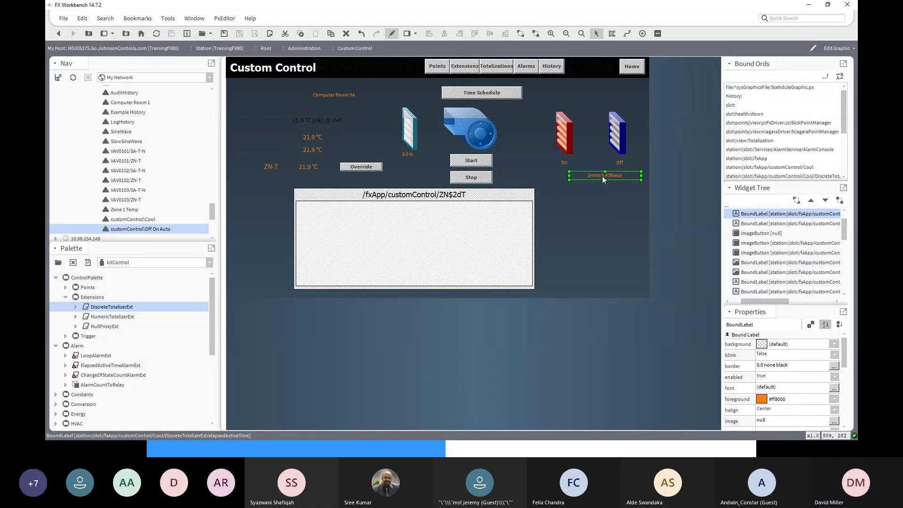
Narrow the elapsed active time label to 130 and set its text format to "Runtime : %.%"
{"action": "key", "text": "Right"}
{"action": "key", "text": "Right"}
{"action": "left_click_drag", "start_coordinate": [575, 174], "coordinate": [592, 178]}
{"action": "right_click", "coordinate": [610, 174]}
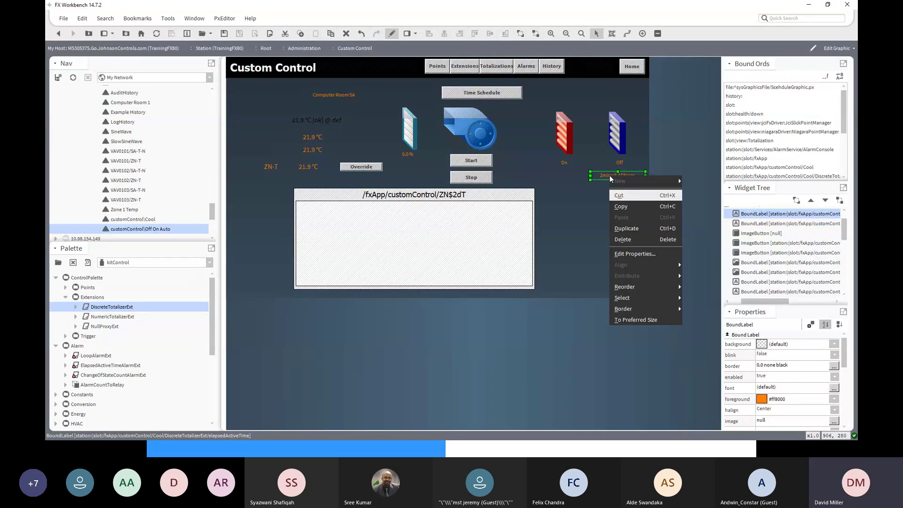
{"action": "left_click", "coordinate": [634, 253]}
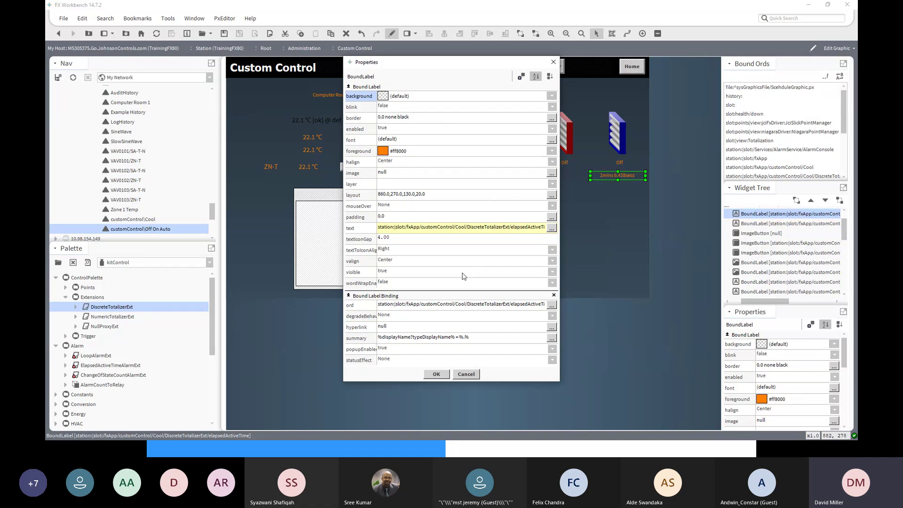
{"action": "left_click", "coordinate": [552, 229]}
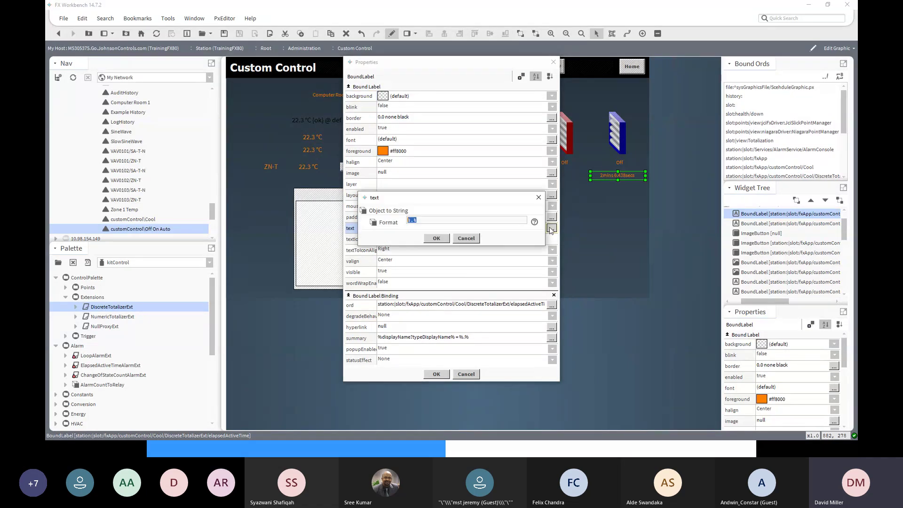
{"action": "left_click", "coordinate": [408, 219]}
{"action": "type", "text": "Runtime :"}
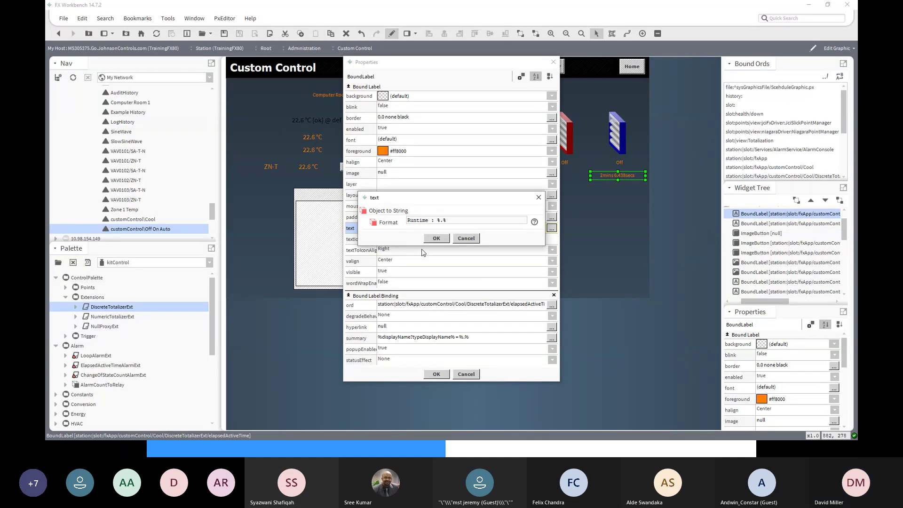
{"action": "left_click", "coordinate": [436, 238]}
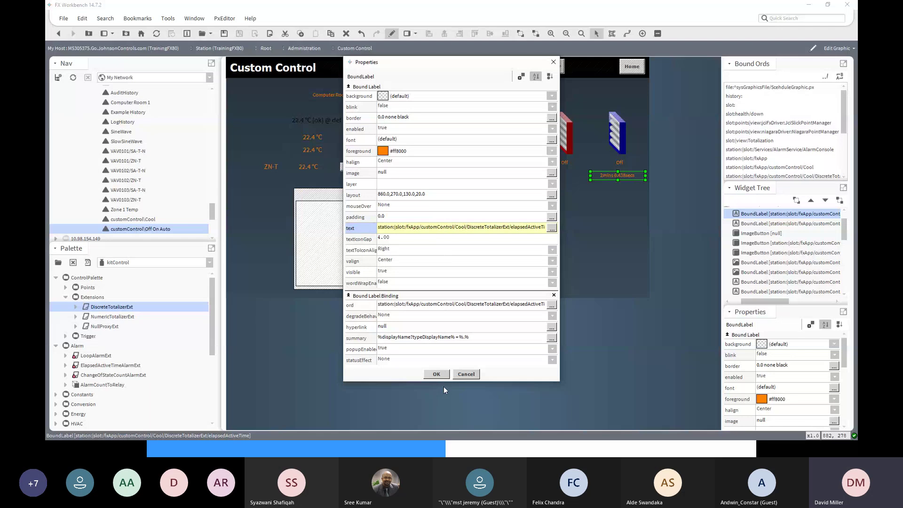
{"action": "left_click", "coordinate": [444, 374]}
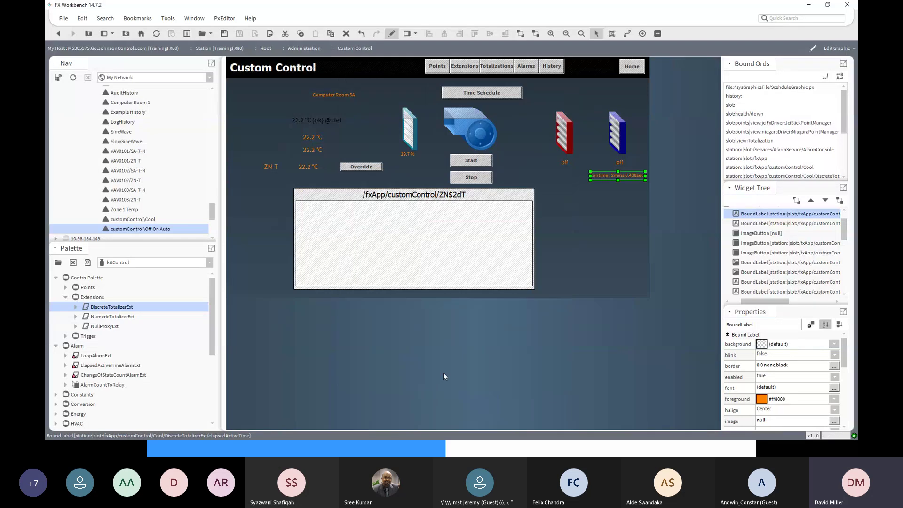
Widen the Runtime label to fit its full text, duplicate it, and align the copy directly beneath the original
{"action": "left_click", "coordinate": [577, 193]}
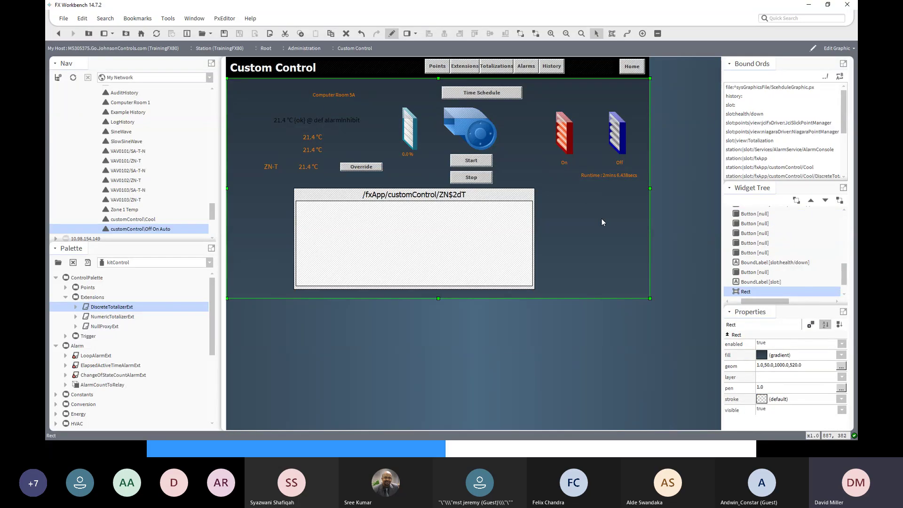
{"action": "left_click", "coordinate": [602, 176]}
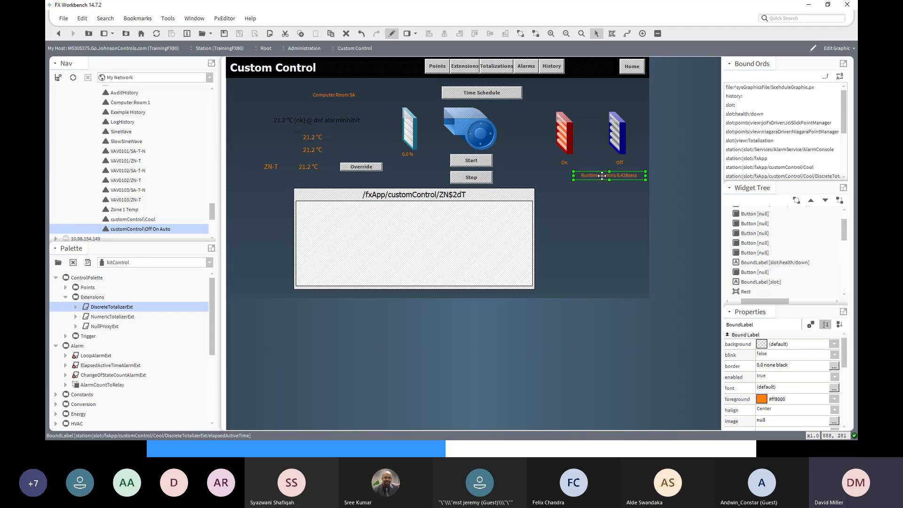
{"action": "right_click", "coordinate": [602, 176]}
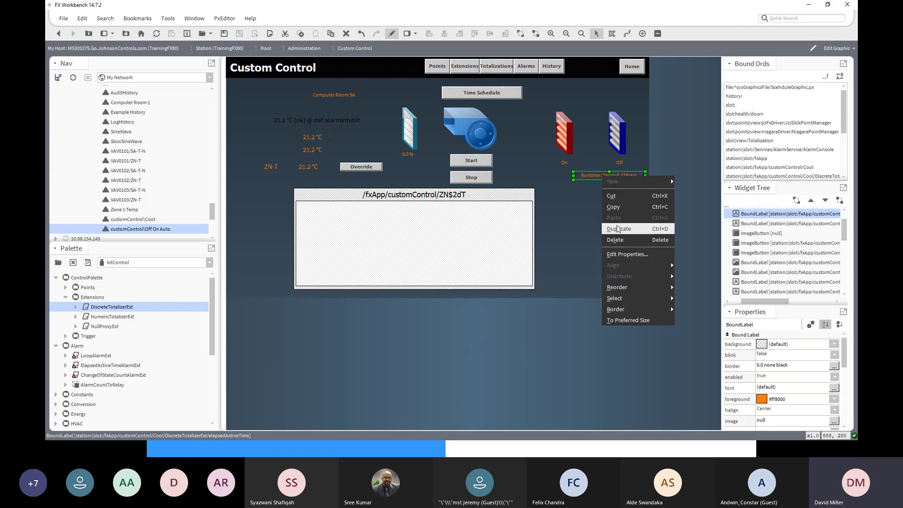
{"action": "left_click", "coordinate": [616, 228]}
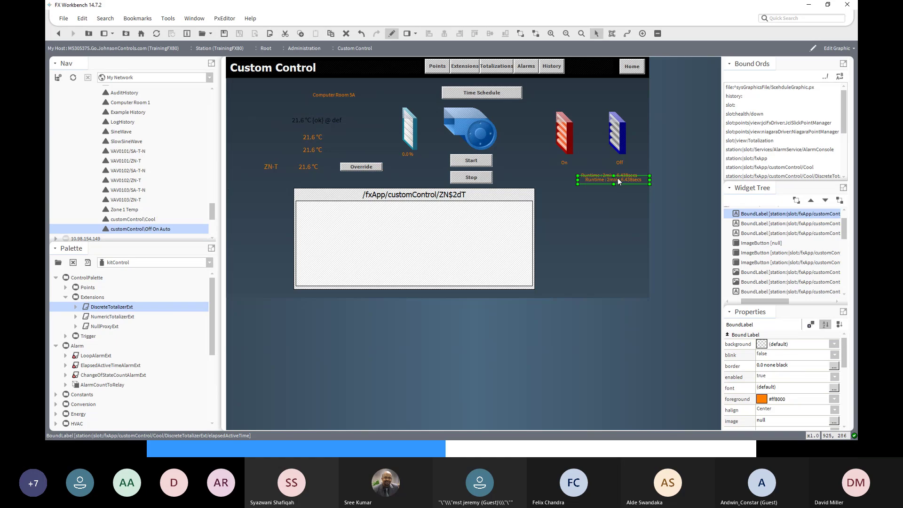
{"action": "key", "text": "Down"}
{"action": "key", "text": "Down"}
{"action": "key", "text": "Down"}
{"action": "key", "text": "Down"}
{"action": "key", "text": "Down"}
{"action": "key", "text": "Down"}
{"action": "key", "text": "Down"}
{"action": "key", "text": "Down"}
{"action": "key", "text": "Down"}
{"action": "key", "text": "Down"}
{"action": "key", "text": "Left"}
{"action": "key", "text": "Left"}
{"action": "key", "text": "Left"}
{"action": "key", "text": "Left"}
{"action": "key", "text": "Left"}
{"action": "key", "text": "Left"}
{"action": "key", "text": "Left"}
{"action": "key", "text": "Left"}
{"action": "key", "text": "Left"}
{"action": "key", "text": "Left"}
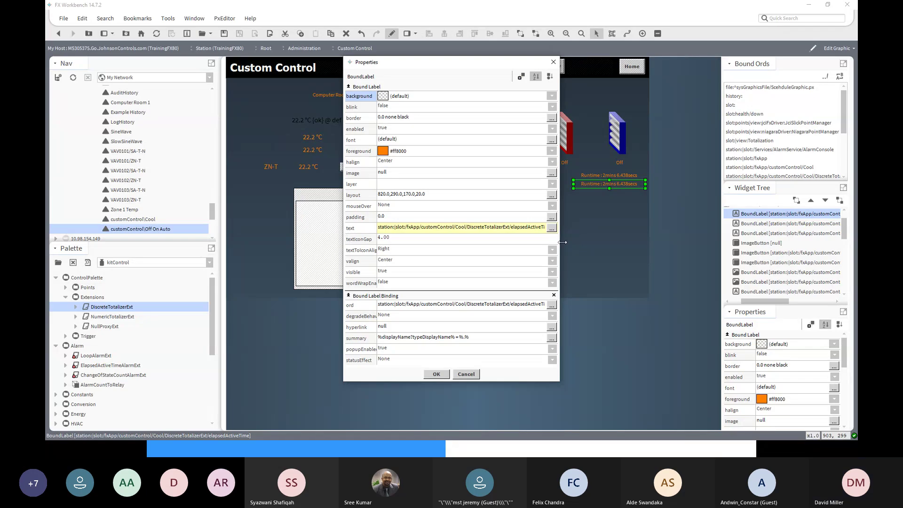
Bind the copied Runtime label's ord to Change Of State Count in the Cool point's DiscreteTotalizerExt
{"action": "left_click", "coordinate": [551, 305]}
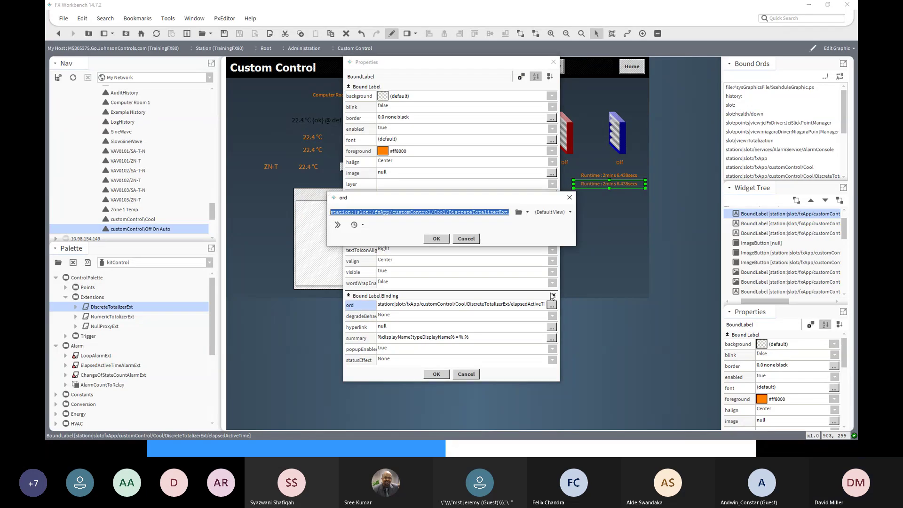
{"action": "left_click", "coordinate": [520, 212]}
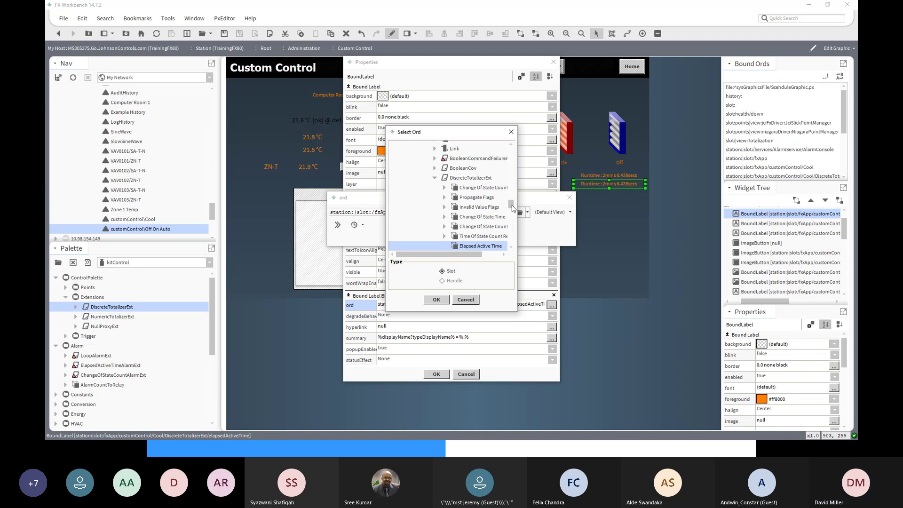
{"action": "left_click_drag", "start_coordinate": [517, 205], "coordinate": [614, 207]}
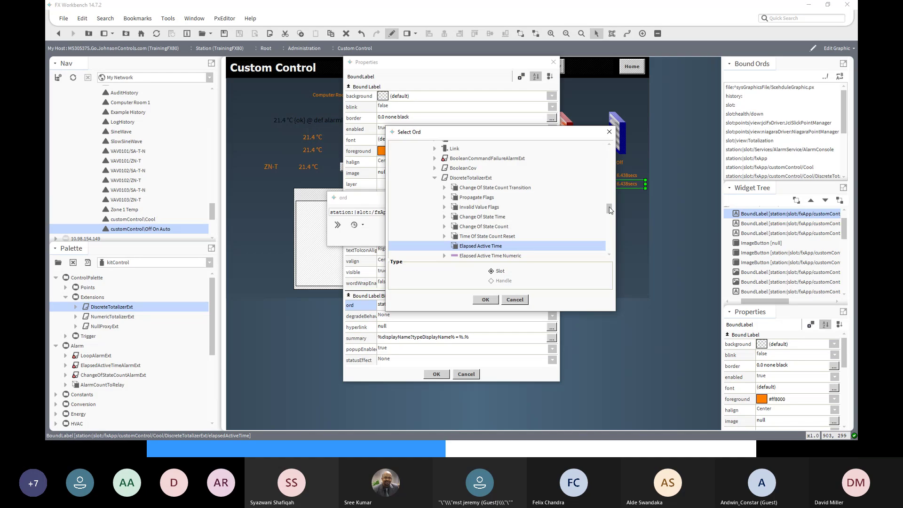
{"action": "left_click", "coordinate": [492, 229]}
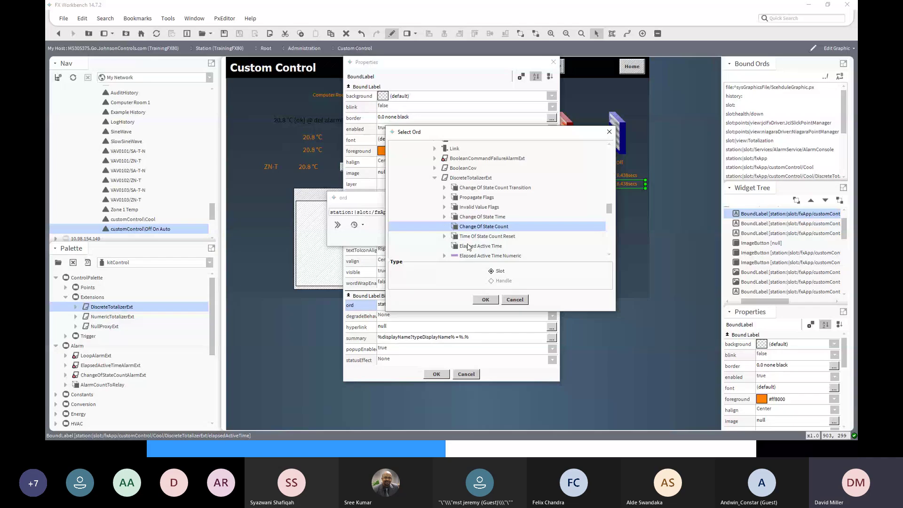
{"action": "left_click", "coordinate": [485, 300]}
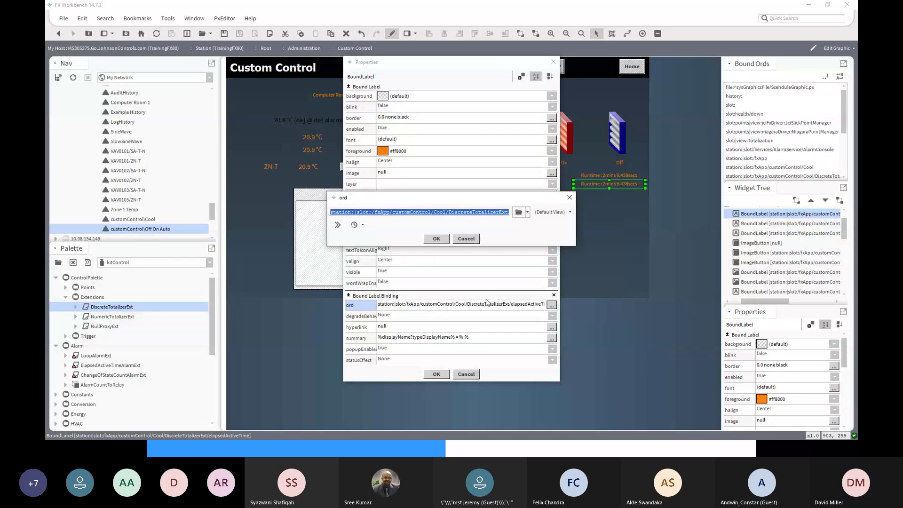
{"action": "left_click", "coordinate": [436, 238]}
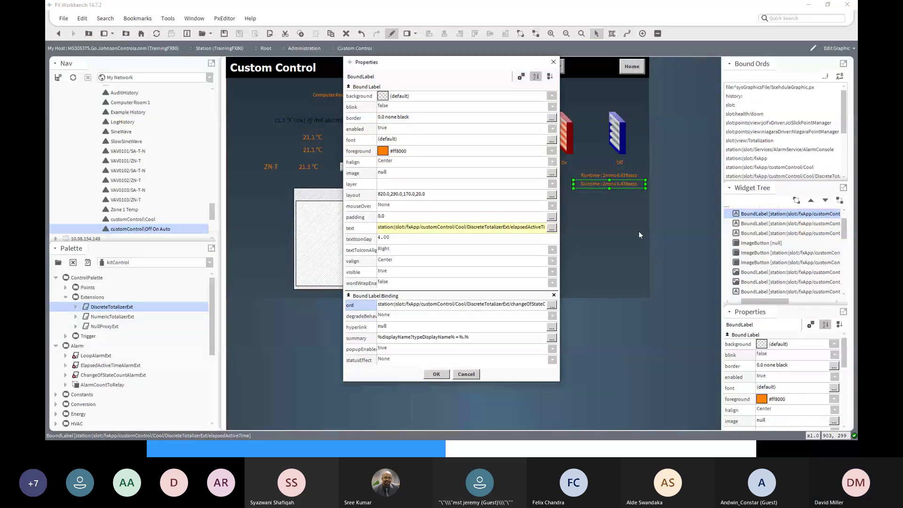
Replace "Runtime" with "Starts" in the copied label's text format and apply its properties
{"action": "left_click", "coordinate": [551, 228]}
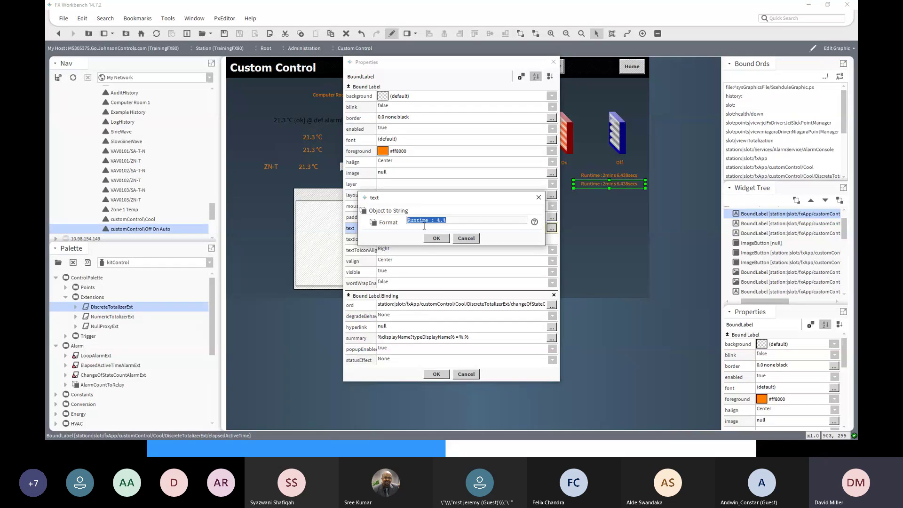
{"action": "left_click_drag", "start_coordinate": [429, 220], "coordinate": [397, 222]}
{"action": "type", "text": "Starts"}
{"action": "left_click", "coordinate": [436, 238]}
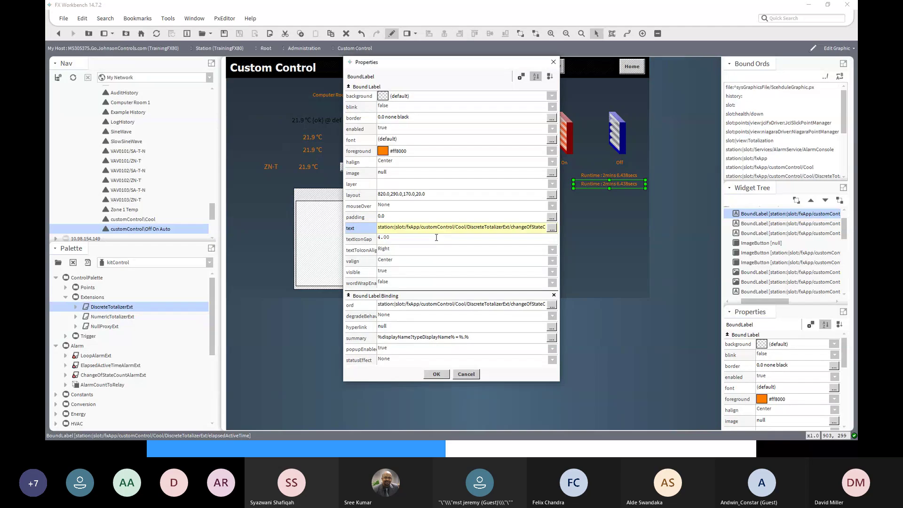
{"action": "left_click", "coordinate": [436, 374]}
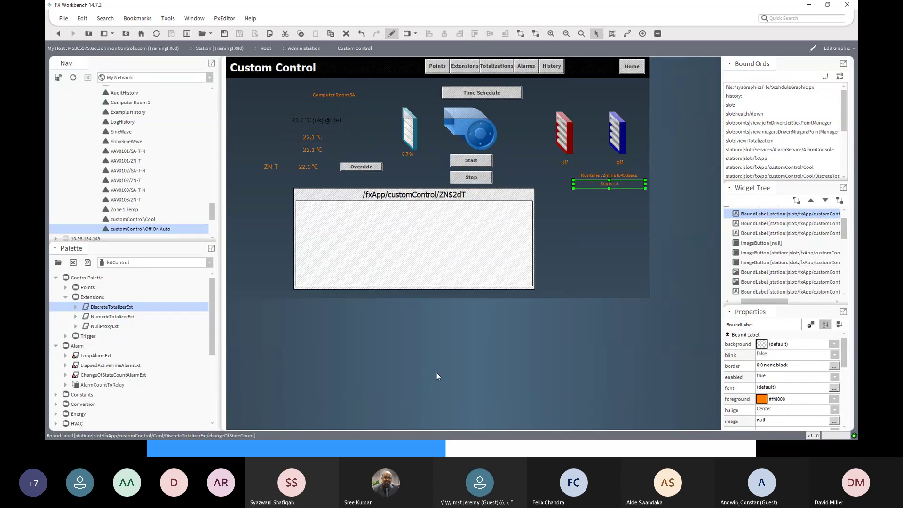
Nudge the Starts label left so its text sits closer to the start of the Runtime label above it
{"action": "left_click", "coordinate": [605, 233]}
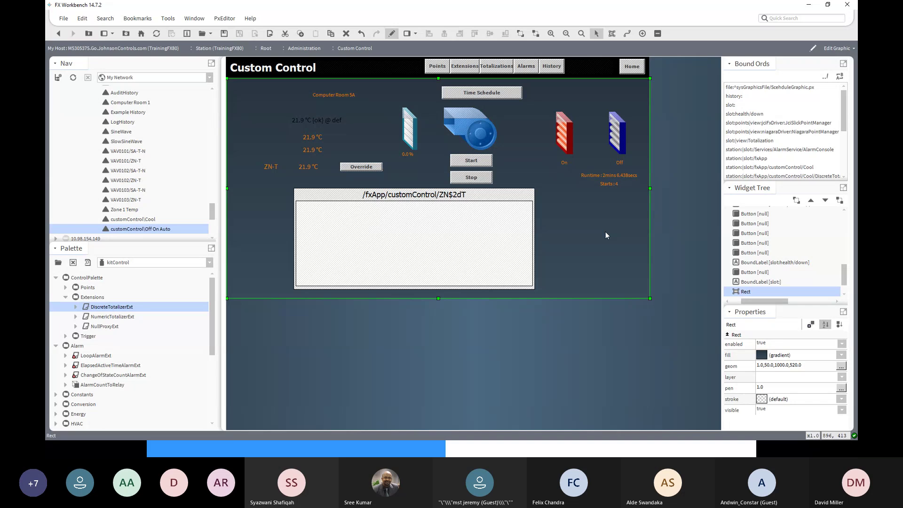
{"action": "left_click", "coordinate": [602, 183]}
{"action": "key", "text": "Left"}
{"action": "key", "text": "Left"}
{"action": "key", "text": "Left"}
{"action": "key", "text": "Left"}
{"action": "key", "text": "Left"}
{"action": "key", "text": "Left"}
{"action": "key", "text": "Left"}
{"action": "key", "text": "Left"}
{"action": "key", "text": "Left"}
{"action": "key", "text": "Left"}
{"action": "key", "text": "Left"}
{"action": "key", "text": "Left"}
{"action": "key", "text": "Left"}
{"action": "key", "text": "Left"}
{"action": "key", "text": "Left"}
{"action": "key", "text": "Left"}
{"action": "key", "text": "Left"}
{"action": "key", "text": "Left"}
{"action": "key", "text": "Left"}
{"action": "key", "text": "Left"}
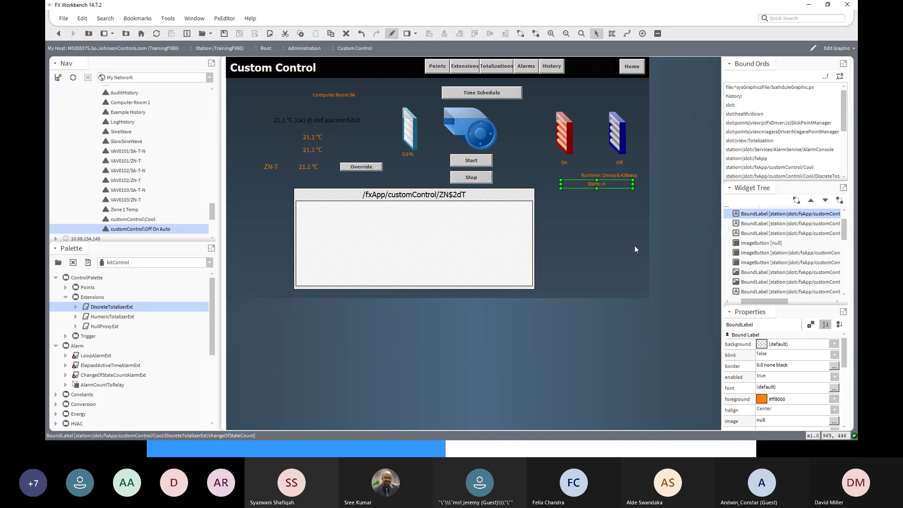
{"action": "left_click", "coordinate": [576, 210]}
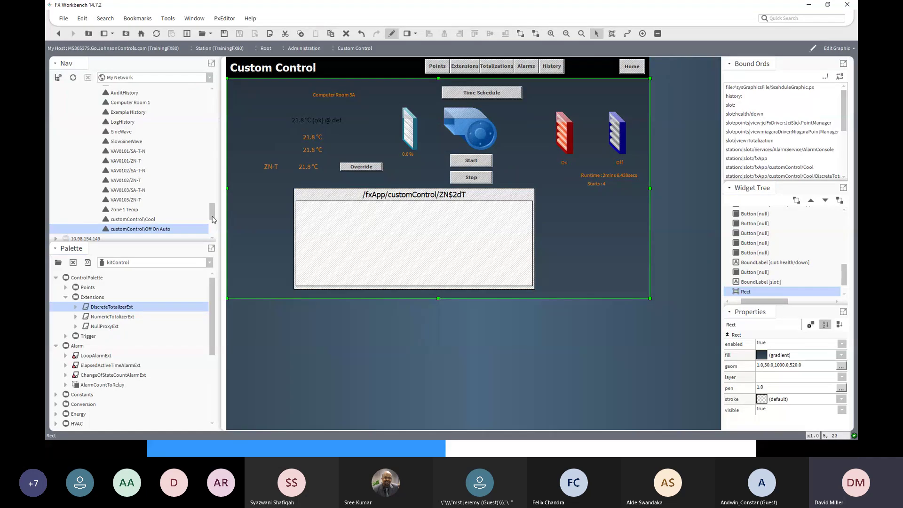
Open the wire sheet of InterStartDelay in the Custom Control folder and bring the lead-lag blocks into view
{"action": "left_click_drag", "start_coordinate": [212, 219], "coordinate": [207, 148]}
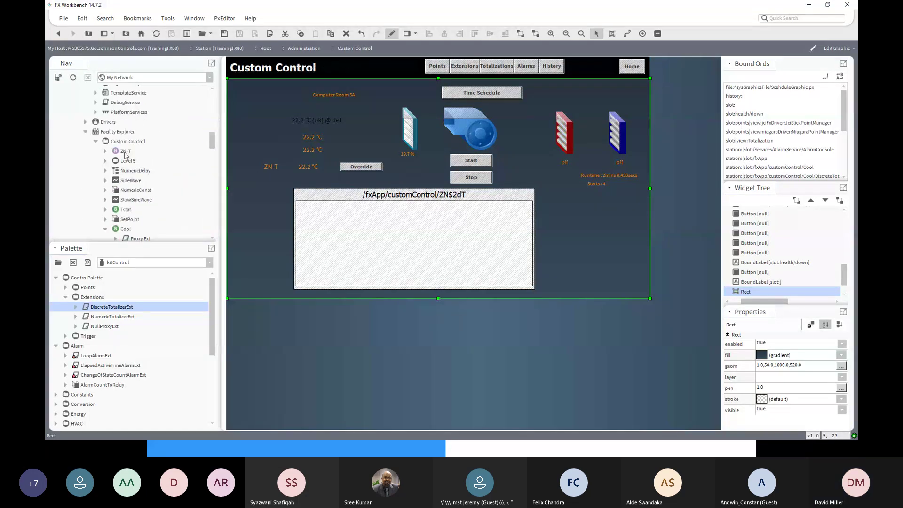
{"action": "scroll", "coordinate": [106, 146], "scroll_direction": "down", "scroll_amount": 3}
{"action": "scroll", "coordinate": [107, 146], "scroll_direction": "up", "scroll_amount": 3}
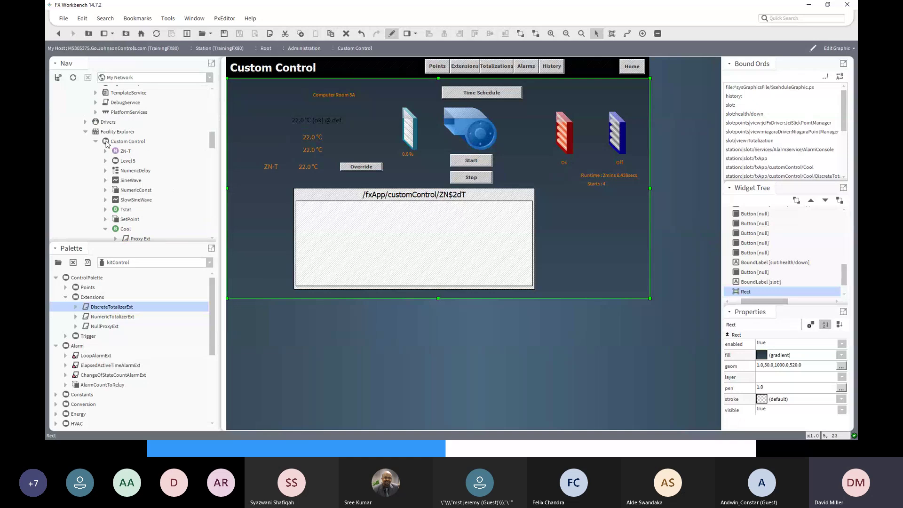
{"action": "left_click", "coordinate": [96, 141]}
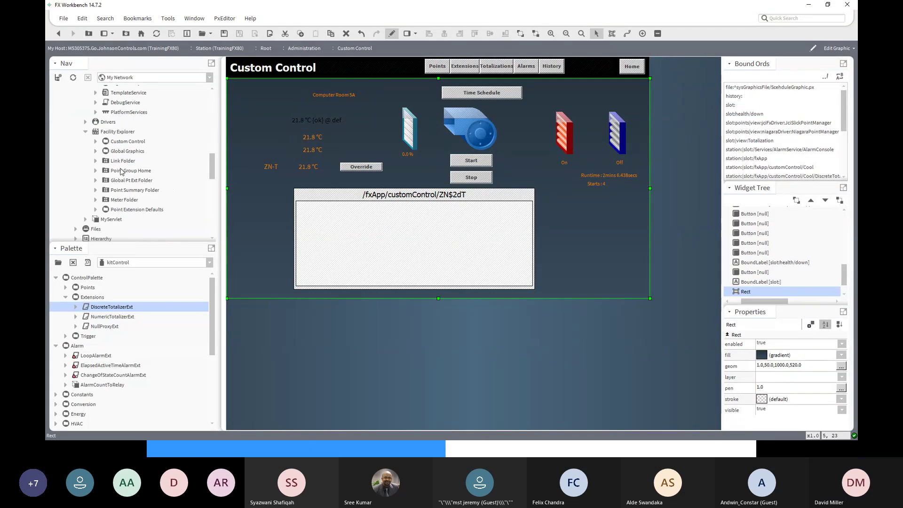
{"action": "left_click", "coordinate": [95, 142]}
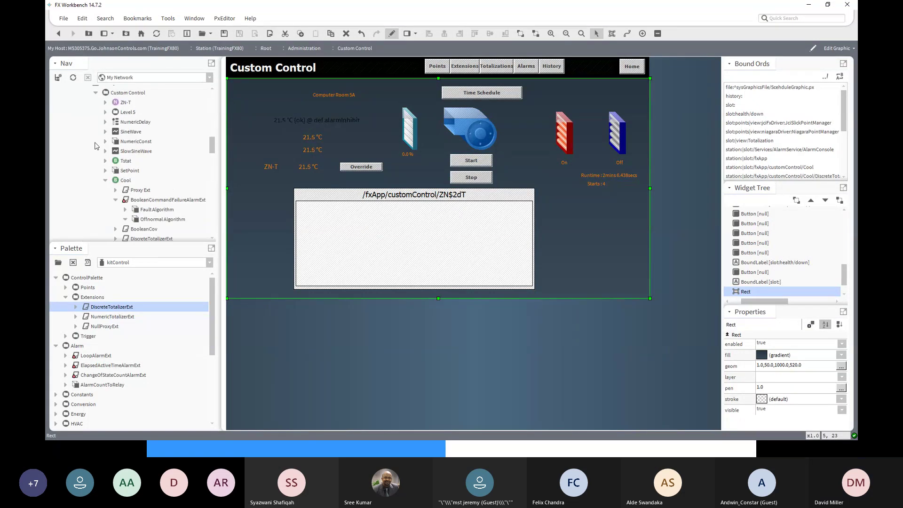
{"action": "left_click", "coordinate": [106, 180]}
{"action": "scroll", "coordinate": [138, 187], "scroll_direction": "down", "scroll_amount": 1}
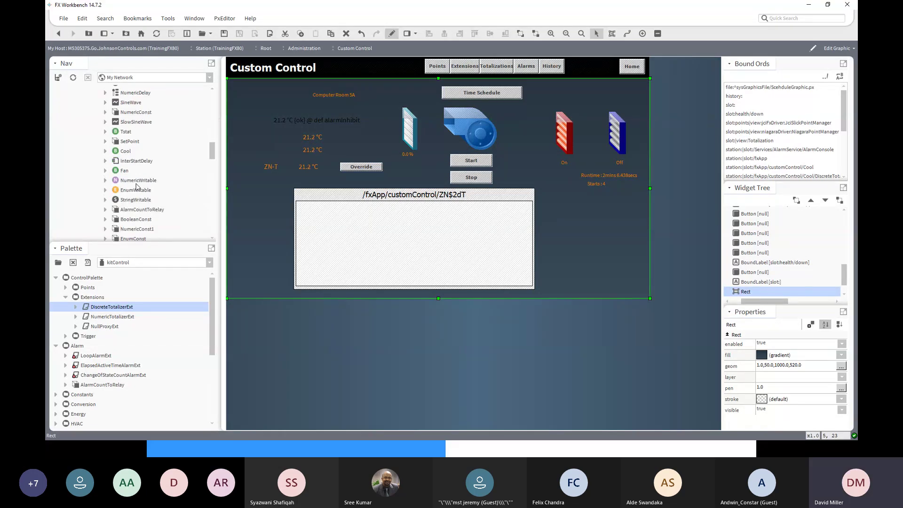
{"action": "double_click", "coordinate": [122, 162]}
{"action": "left_click", "coordinate": [421, 233]}
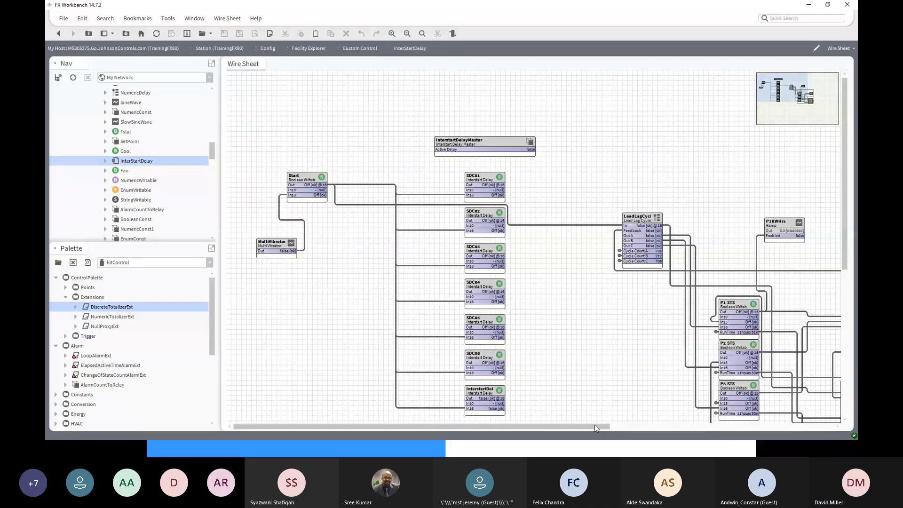
{"action": "left_click_drag", "start_coordinate": [594, 424], "coordinate": [684, 429]}
{"action": "scroll", "coordinate": [715, 312], "scroll_direction": "down", "scroll_amount": 3}
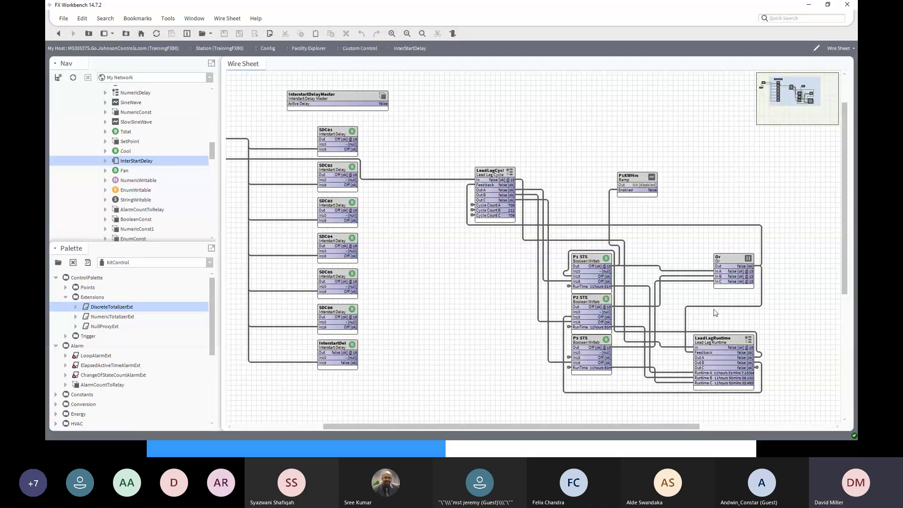
Trace the LeadLagCycles block's Cycle Count C link to its source extension in P3 STS and return to the wire sheet
{"action": "left_click", "coordinate": [485, 175]}
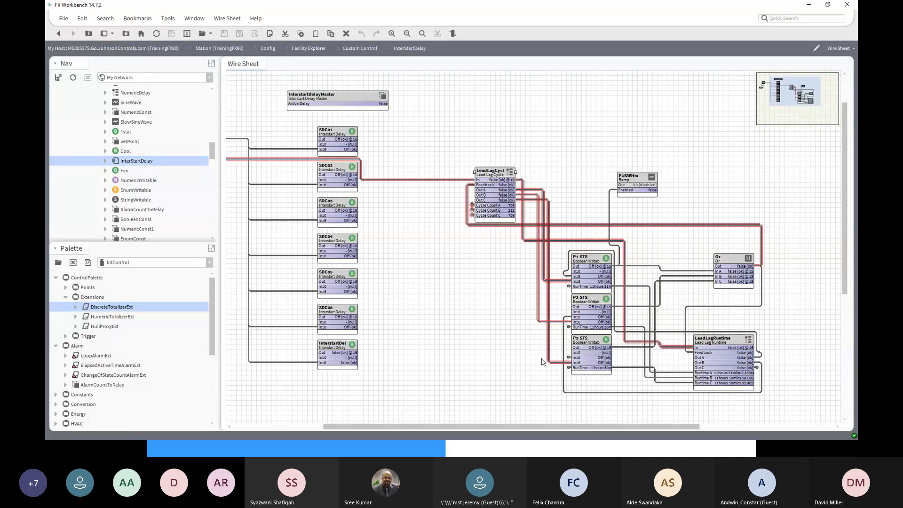
{"action": "scroll", "coordinate": [820, 322], "scroll_direction": "down", "scroll_amount": 1}
{"action": "scroll", "coordinate": [821, 322], "scroll_direction": "down", "scroll_amount": 1}
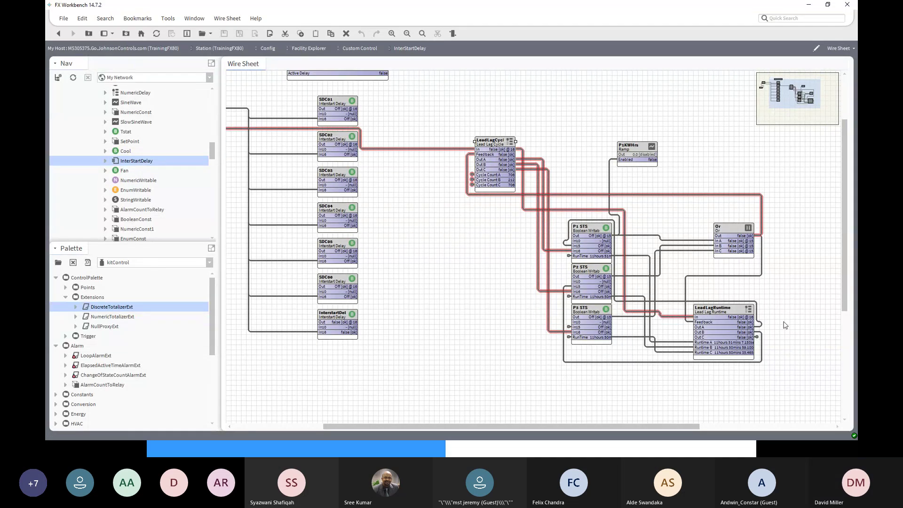
{"action": "left_click", "coordinate": [472, 186]}
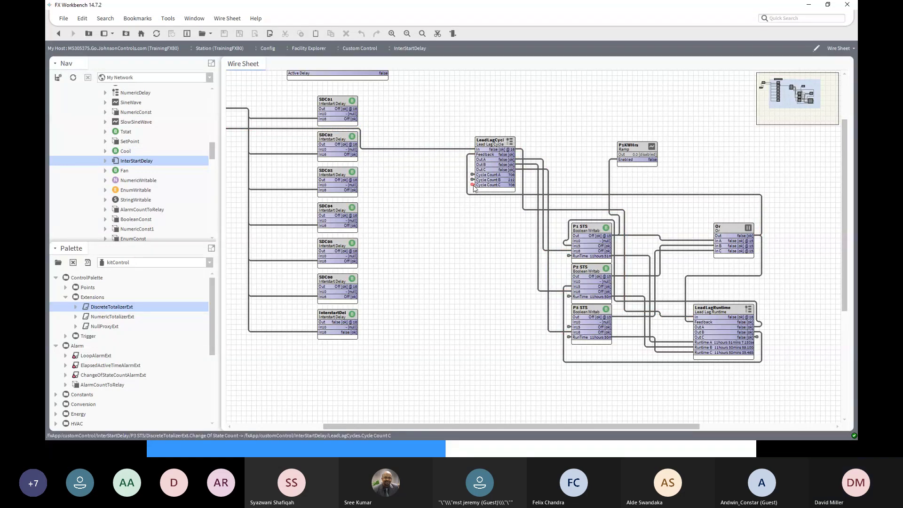
{"action": "right_click", "coordinate": [474, 188]}
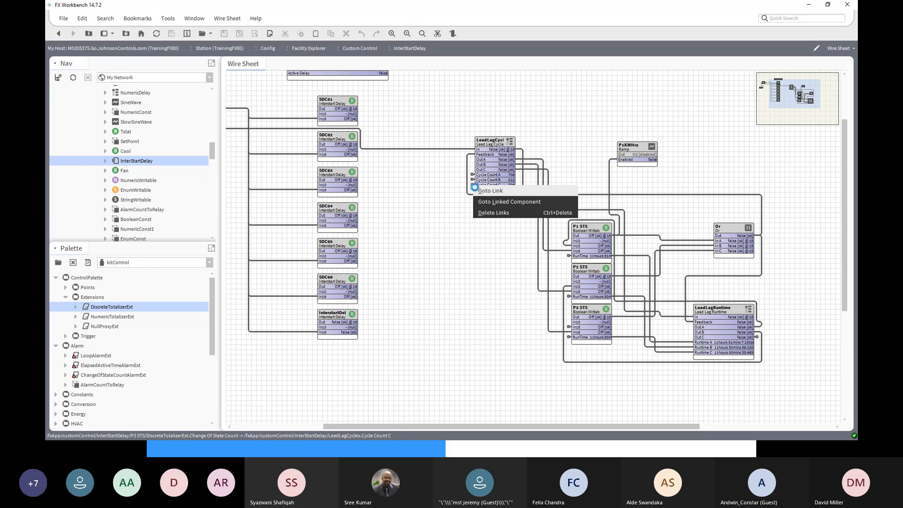
{"action": "left_click", "coordinate": [475, 190]}
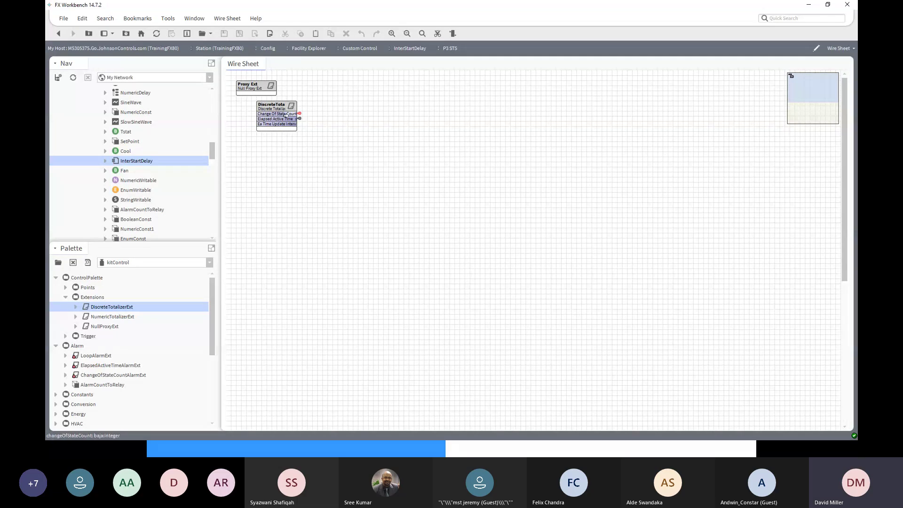
{"action": "left_click", "coordinate": [57, 34]}
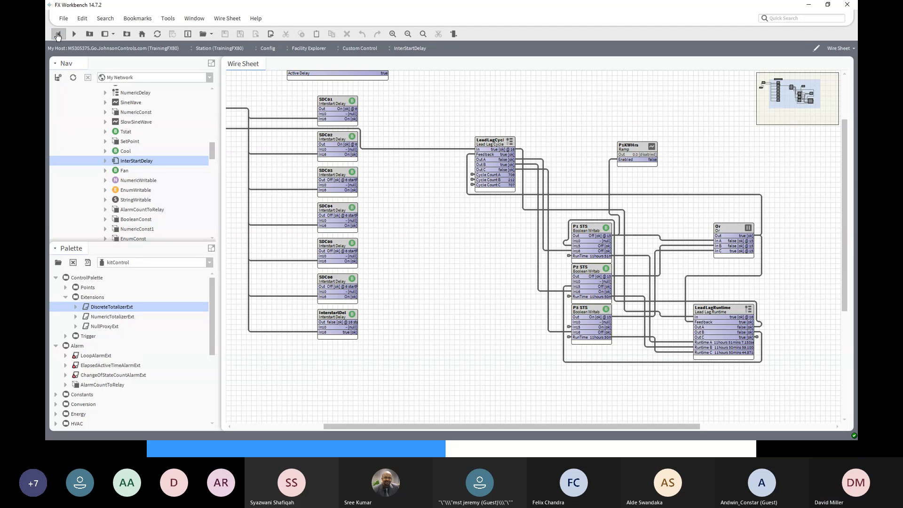
Examine the change of state count in P3 STS's DiscreteTotalizerExt and return to the wire sheet
{"action": "double_click", "coordinate": [594, 309]}
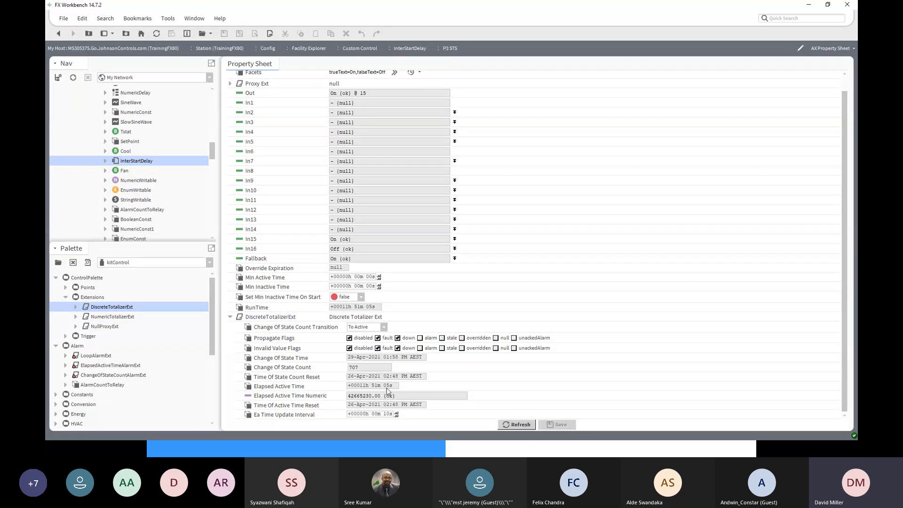
{"action": "left_click", "coordinate": [361, 367]}
{"action": "left_click", "coordinate": [59, 34]}
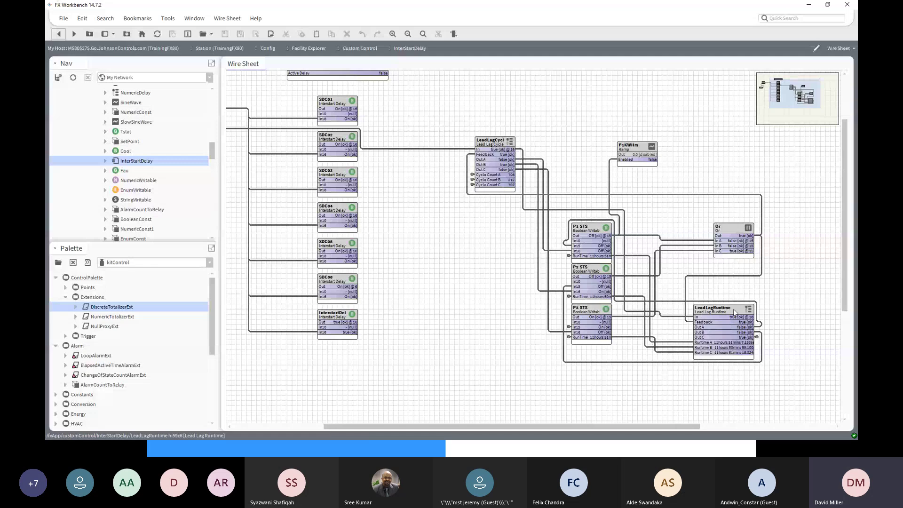
Move the LeadLagRuntime block beneath LeadLagCycles, to the left of the pump status blocks, and highlight the P2 STS links
{"action": "left_click_drag", "start_coordinate": [734, 311], "coordinate": [493, 272]}
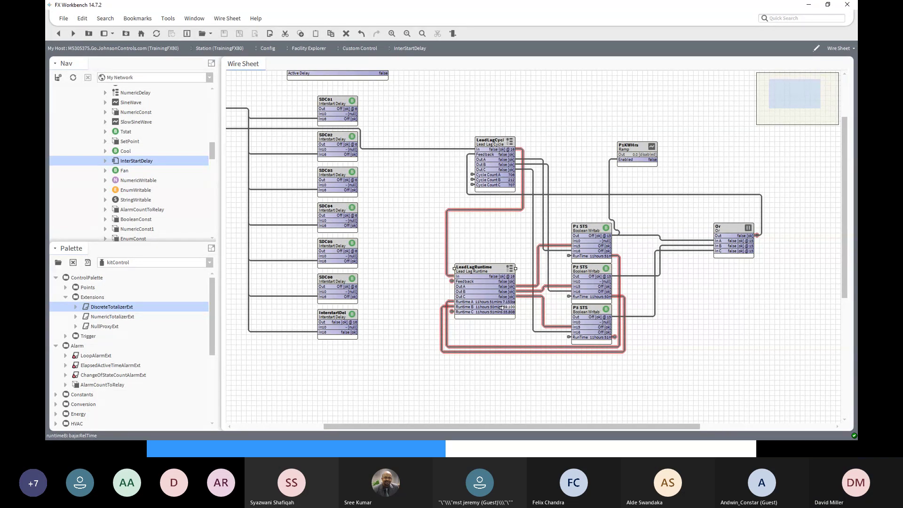
{"action": "left_click", "coordinate": [589, 270]}
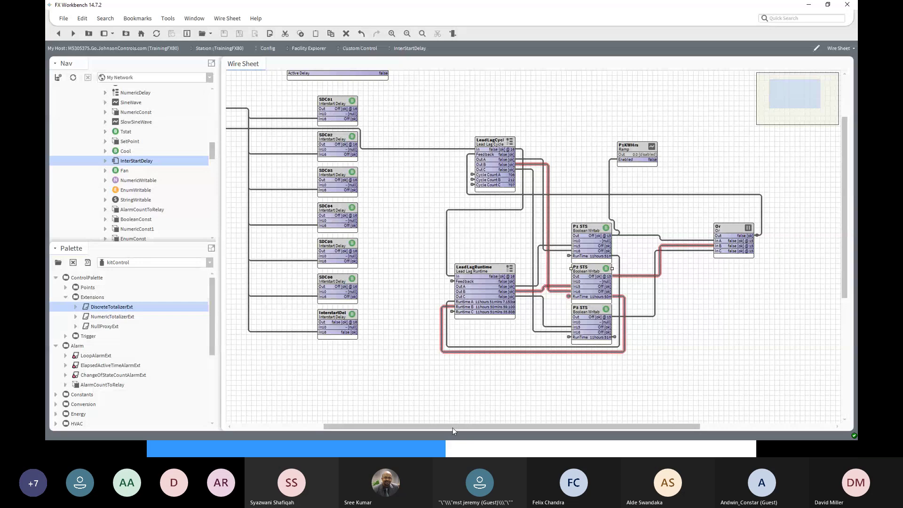
{"action": "left_click_drag", "start_coordinate": [452, 427], "coordinate": [345, 417]}
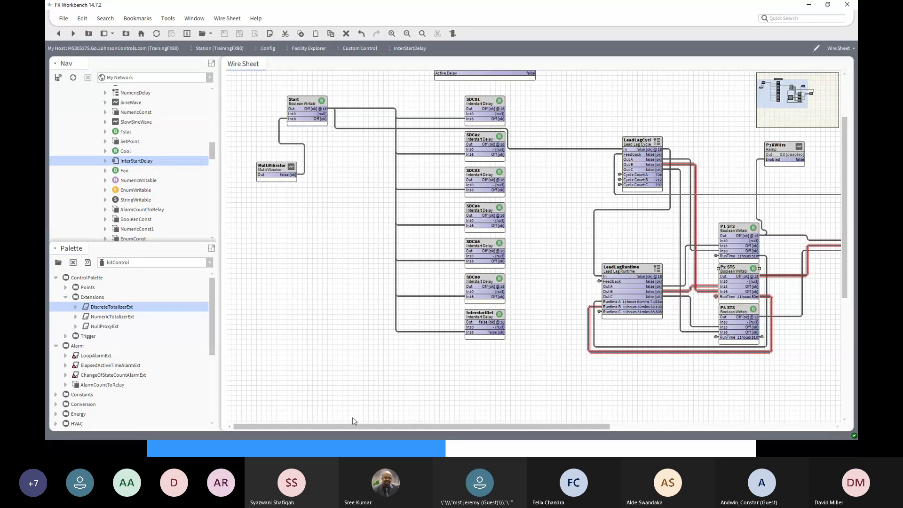
{"action": "left_click_drag", "start_coordinate": [354, 420], "coordinate": [455, 420]}
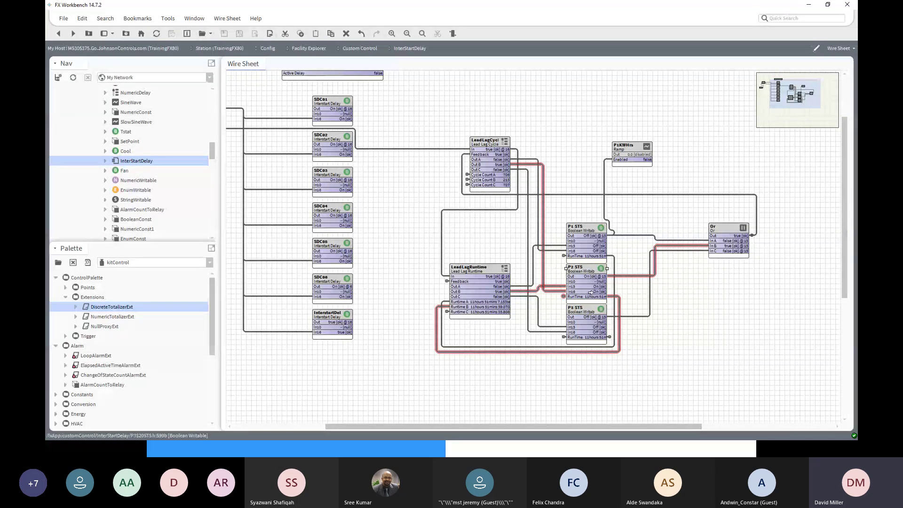
Check P2 STS's totalizer values and its runtime link to LeadLagRuntime, and return to the Custom Control graphic
{"action": "double_click", "coordinate": [588, 271]}
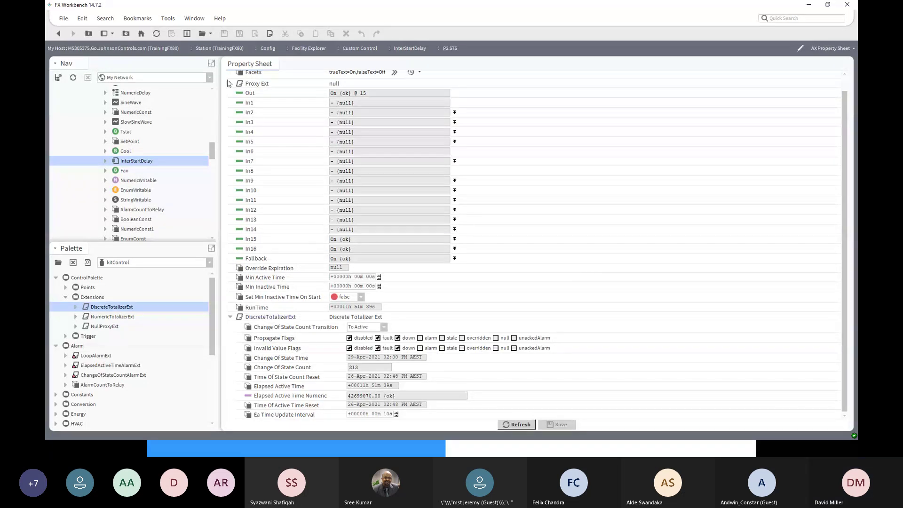
{"action": "left_click", "coordinate": [57, 35]}
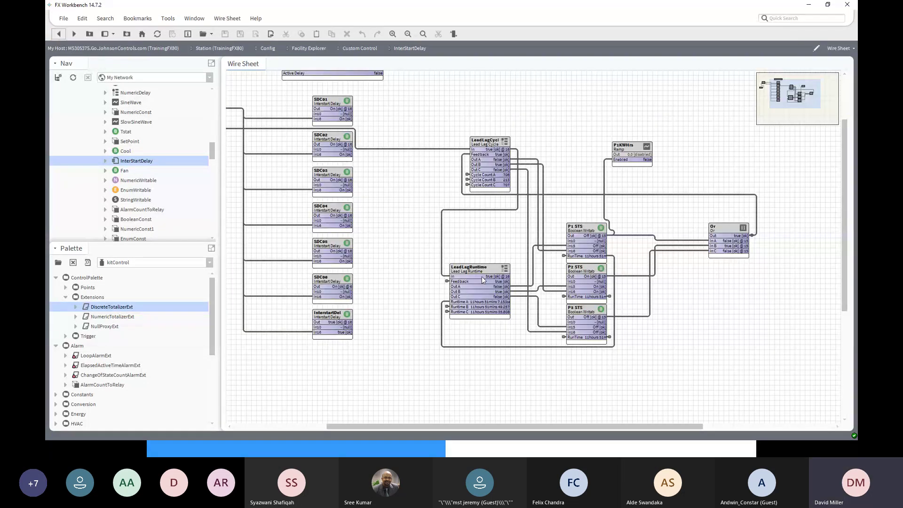
{"action": "left_click", "coordinate": [610, 299]}
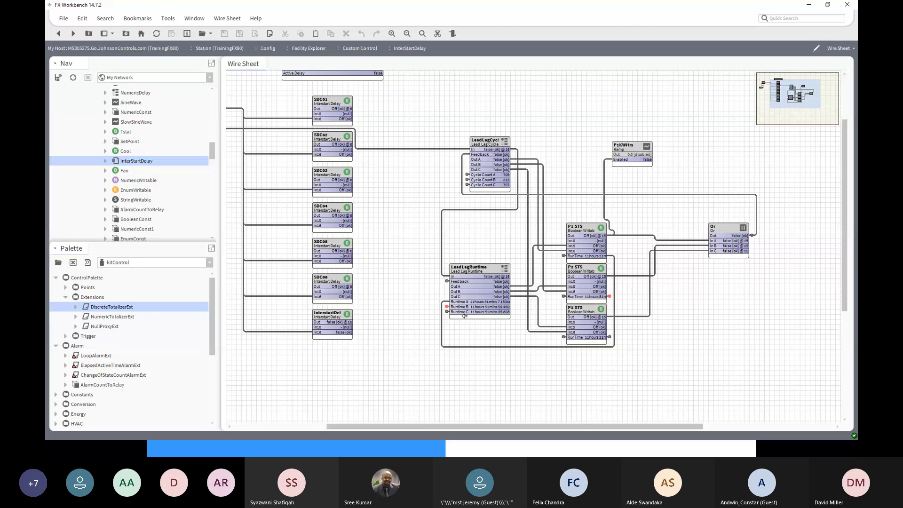
{"action": "left_click", "coordinate": [59, 34]}
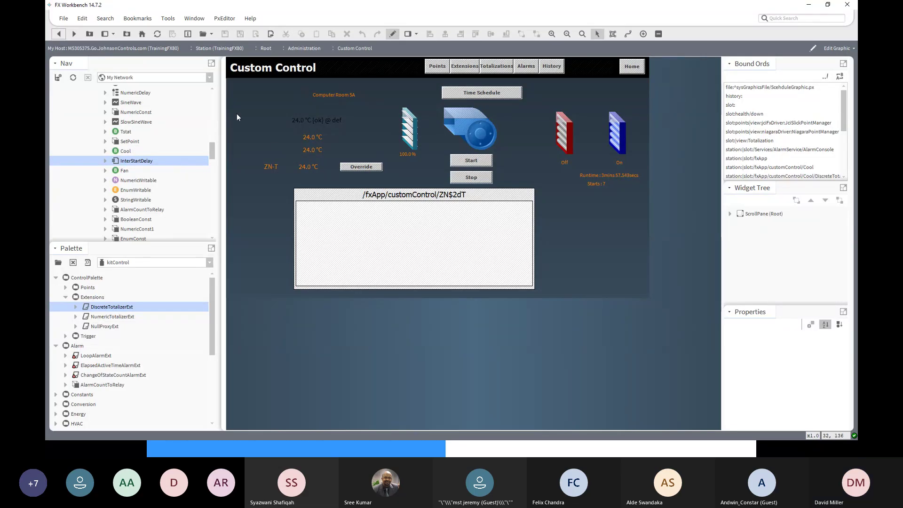
Collapse the Facility Explorer branch in the navigation tree and locate the station's Drivers node
{"action": "mouse_move", "coordinate": [213, 146]}
{"action": "left_mouse_down"}
{"action": "mouse_move", "coordinate": [210, 110]}
{"action": "mouse_move", "coordinate": [213, 133]}
{"action": "left_mouse_up"}
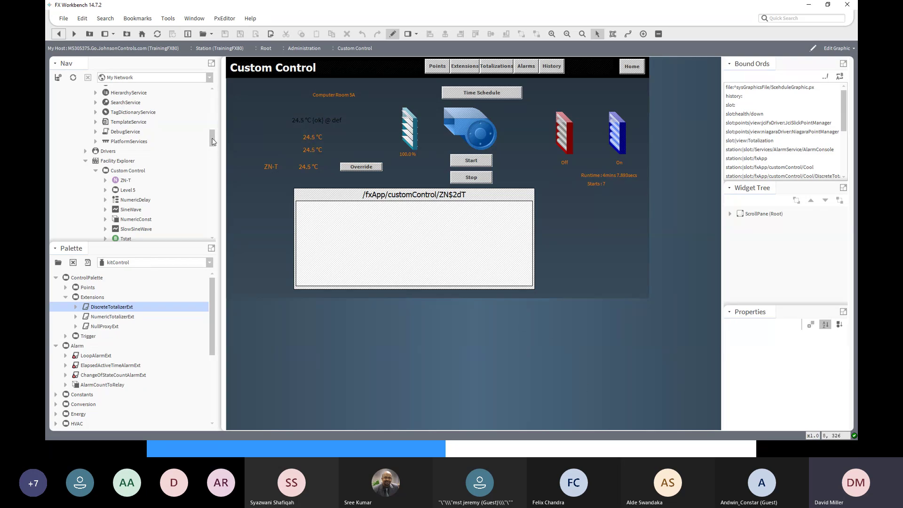
{"action": "scroll", "coordinate": [211, 141], "scroll_direction": "up", "scroll_amount": 1}
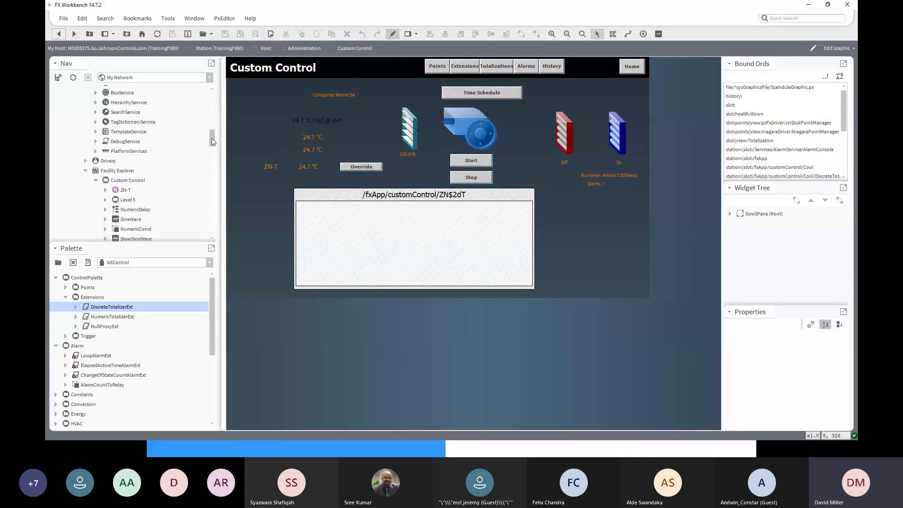
{"action": "scroll", "coordinate": [211, 141], "scroll_direction": "down", "scroll_amount": 2}
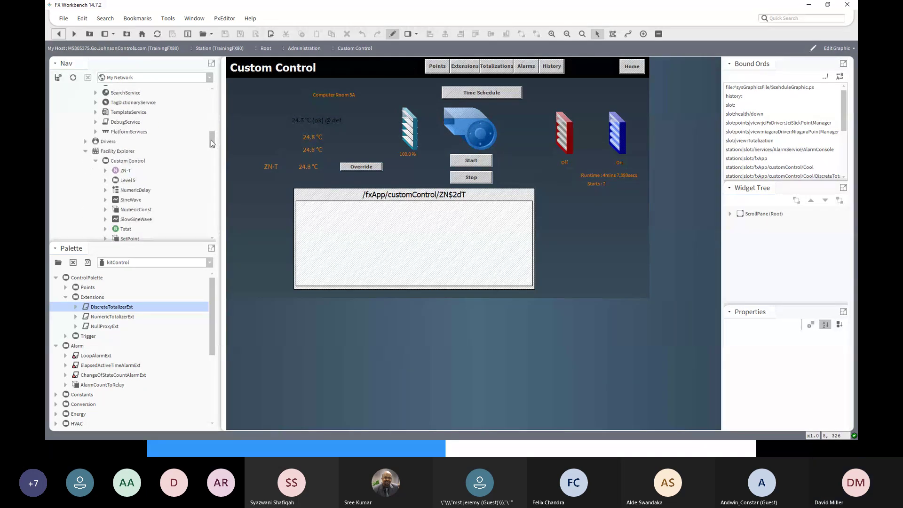
{"action": "left_click", "coordinate": [85, 151]}
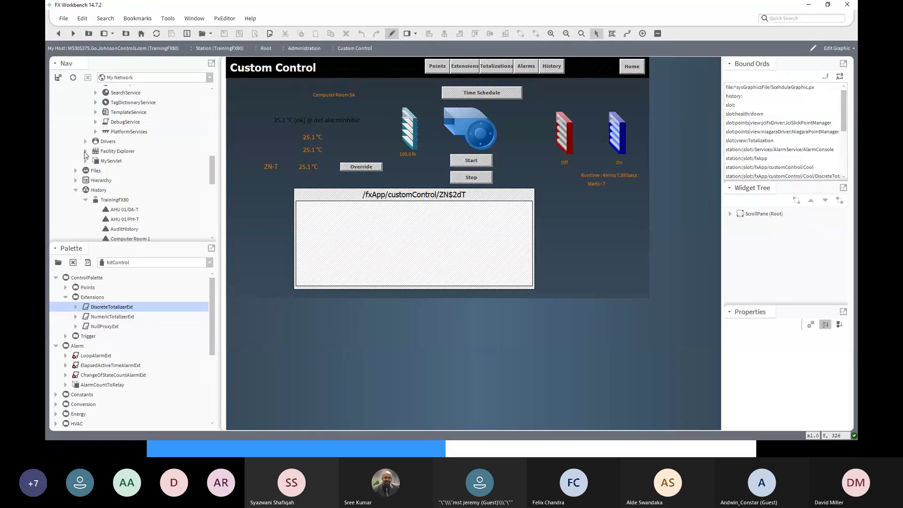
{"action": "scroll", "coordinate": [211, 182], "scroll_direction": "down", "scroll_amount": 2}
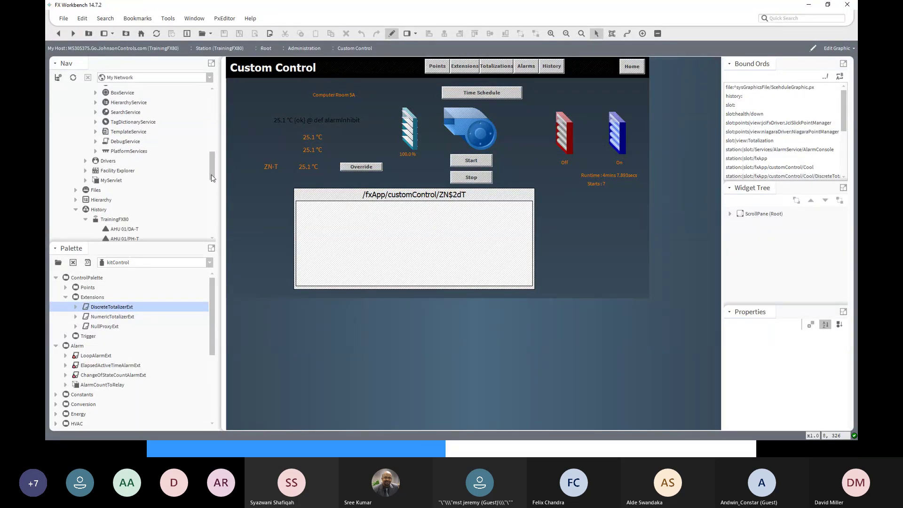
{"action": "scroll", "coordinate": [212, 197], "scroll_direction": "down", "scroll_amount": 4}
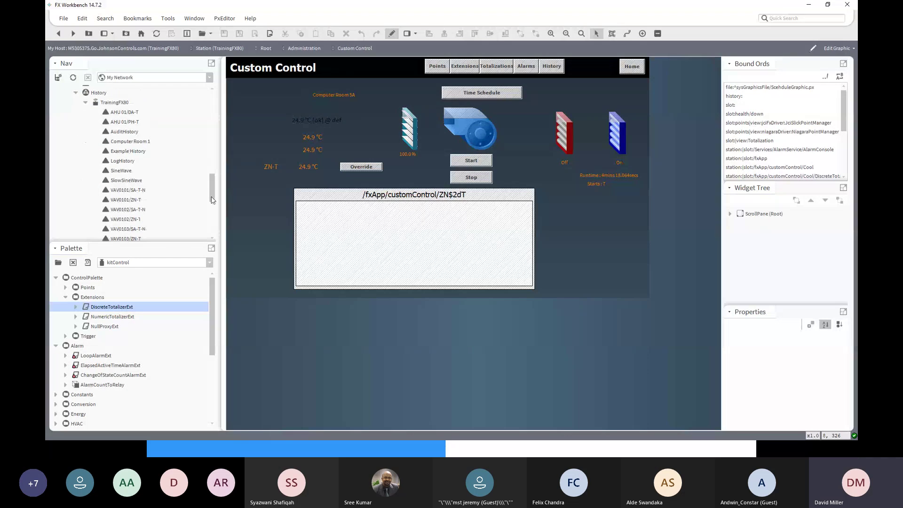
{"action": "left_click_drag", "start_coordinate": [211, 200], "coordinate": [210, 146]}
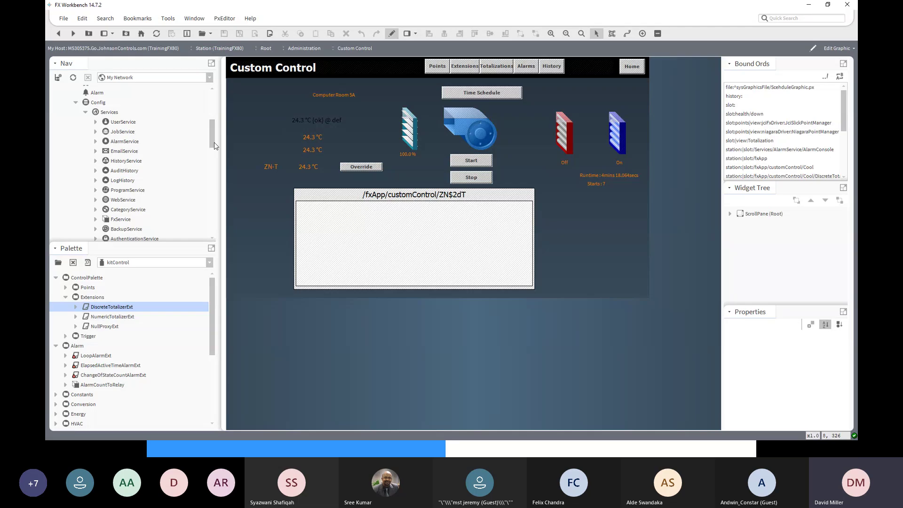
{"action": "left_click_drag", "start_coordinate": [213, 142], "coordinate": [206, 187]}
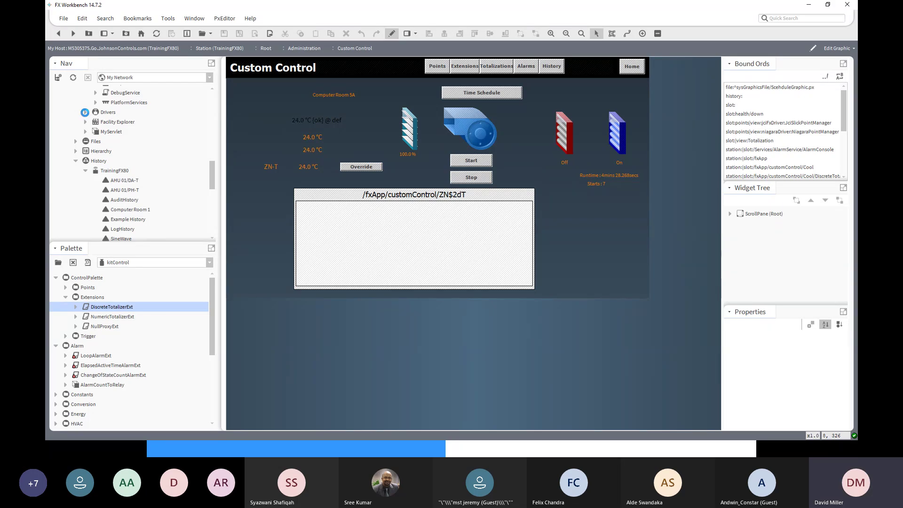
Open VAV01 under Drivers, Bacnet Network, Building A, Level 1 in the Jci Point Extension Manager view
{"action": "left_click", "coordinate": [85, 113]}
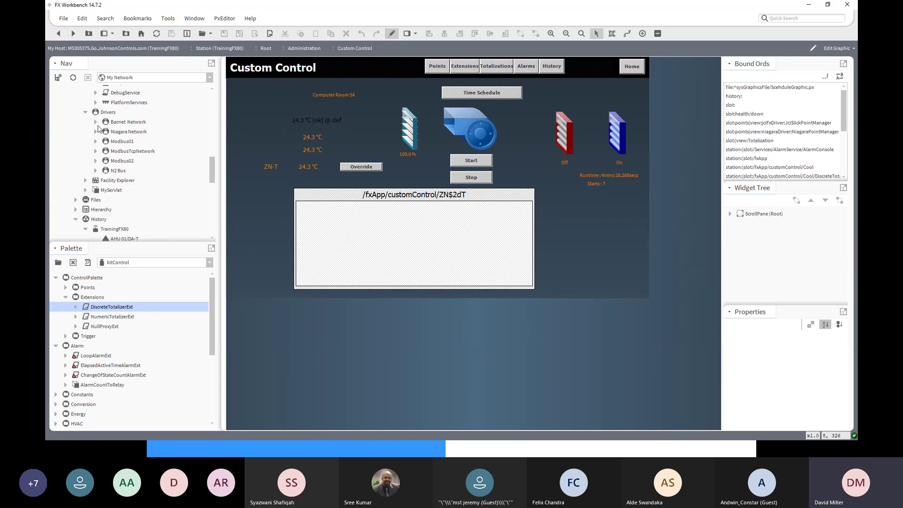
{"action": "left_click", "coordinate": [95, 123]}
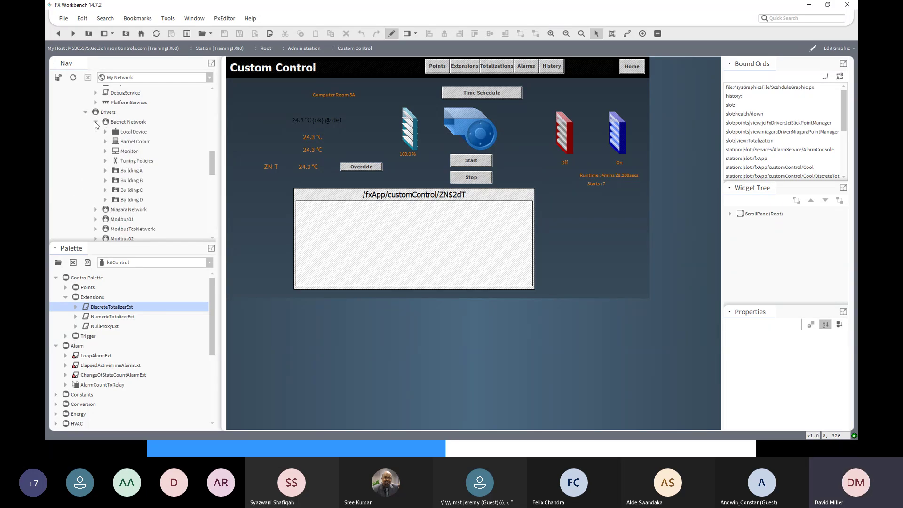
{"action": "left_click", "coordinate": [105, 171]}
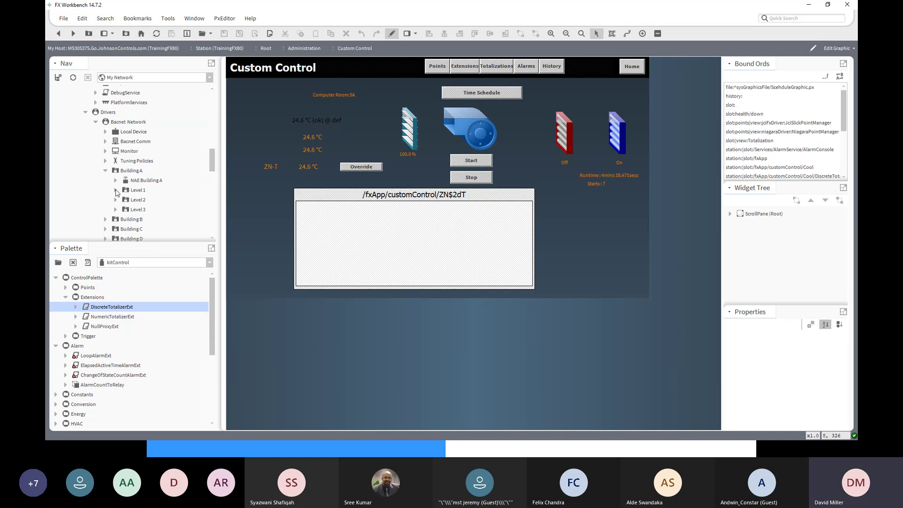
{"action": "left_click", "coordinate": [115, 189]}
{"action": "double_click", "coordinate": [146, 123]}
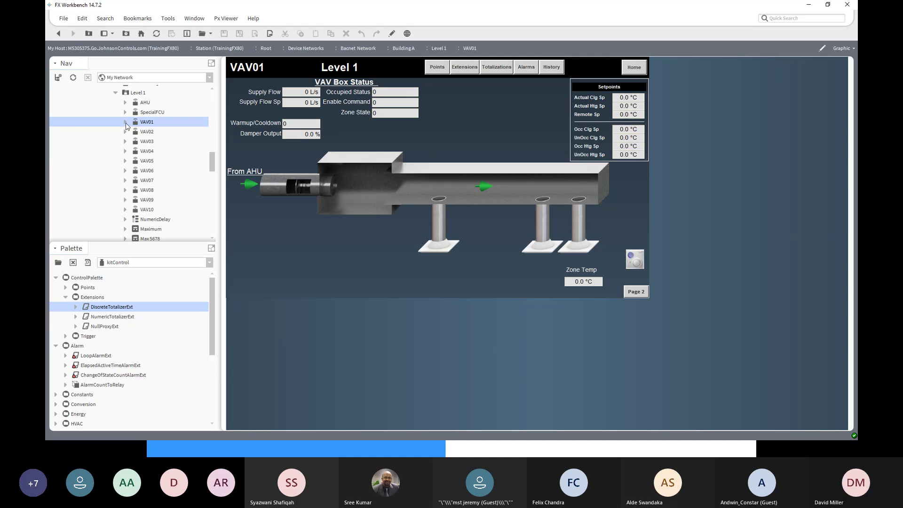
{"action": "left_click", "coordinate": [839, 49]}
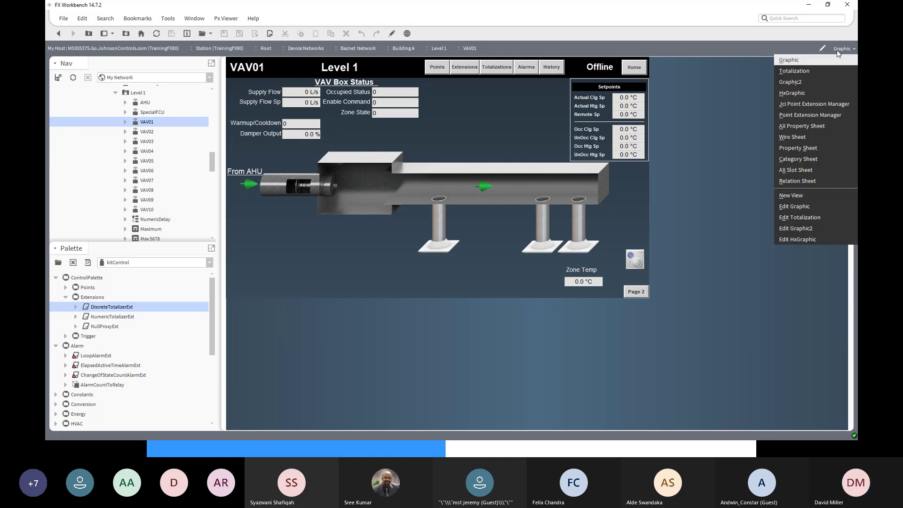
{"action": "left_click", "coordinate": [788, 105]}
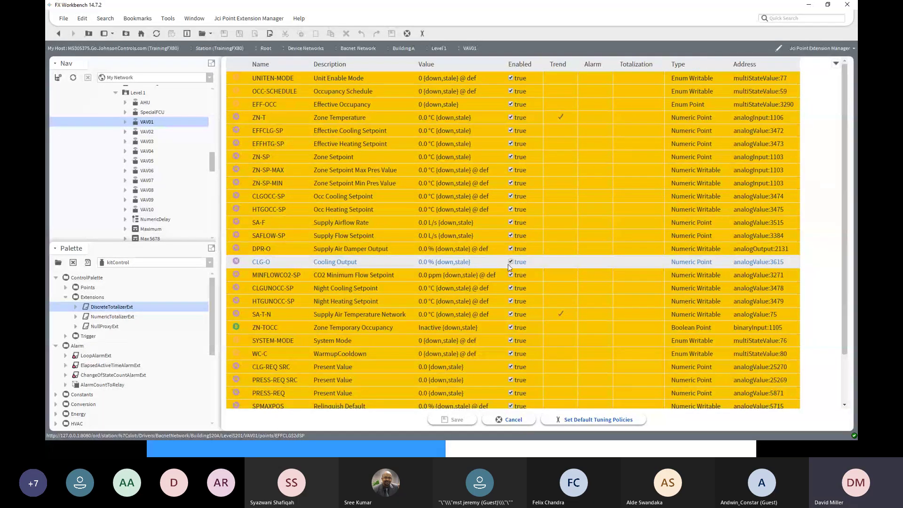
Add an Interval5min trend to the CLG-O Cooling Output point, save, and check for its history under TrainingFX80
{"action": "left_click", "coordinate": [561, 265]}
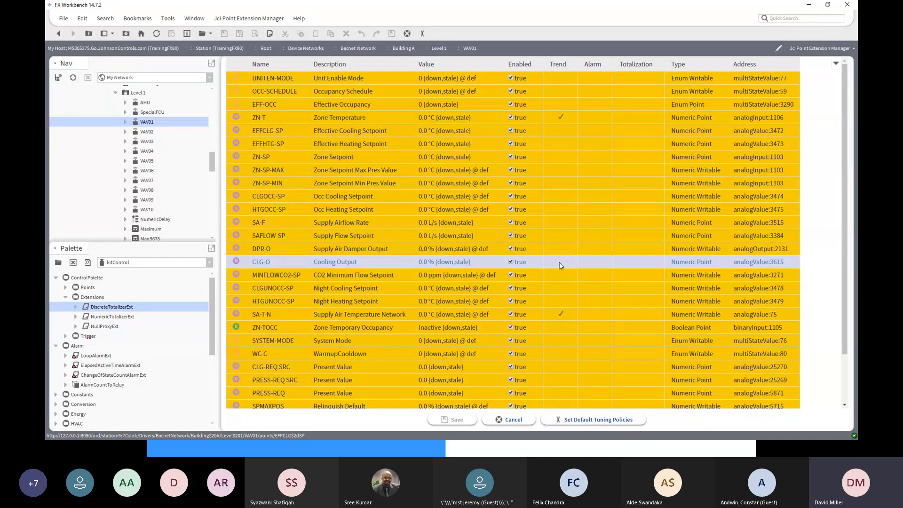
{"action": "left_click", "coordinate": [559, 265]}
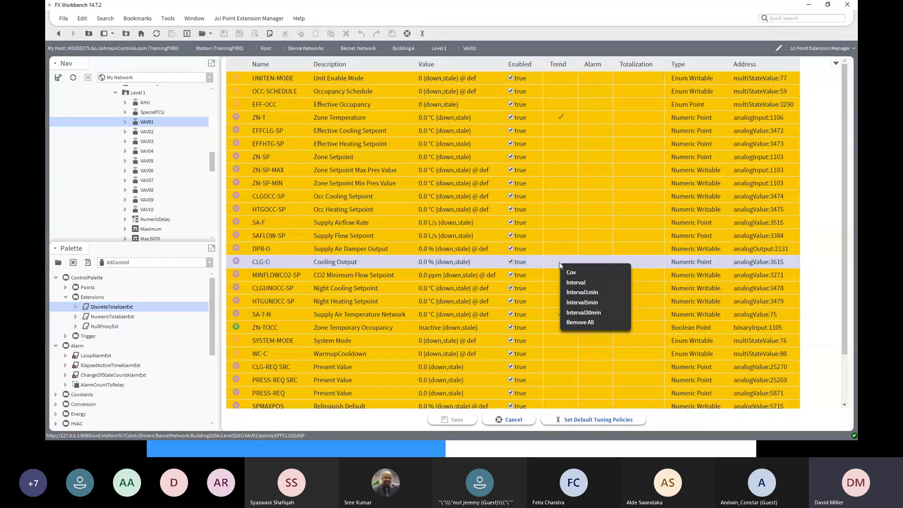
{"action": "left_click", "coordinate": [571, 230]}
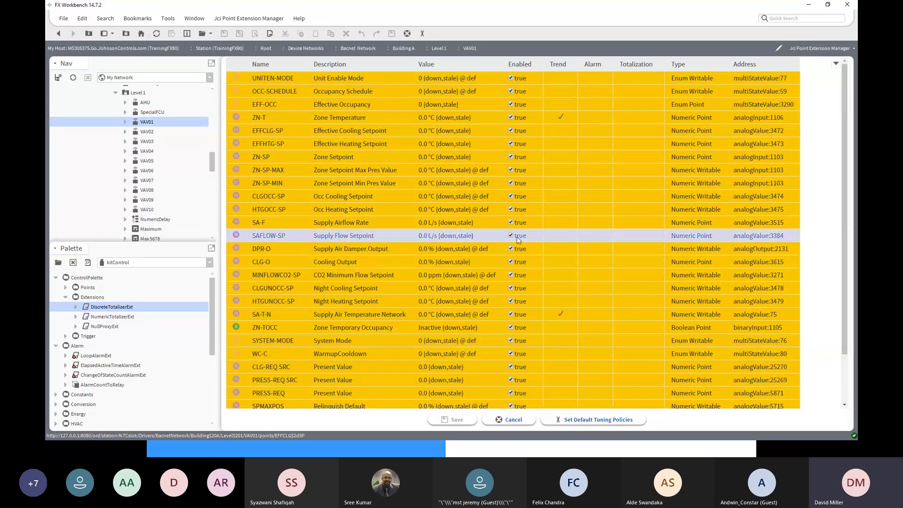
{"action": "left_click", "coordinate": [505, 264]}
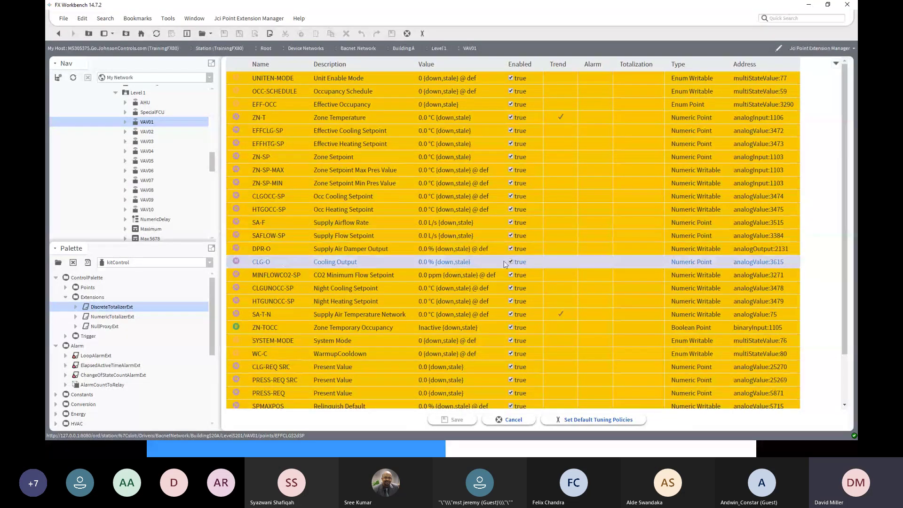
{"action": "left_click", "coordinate": [556, 264]}
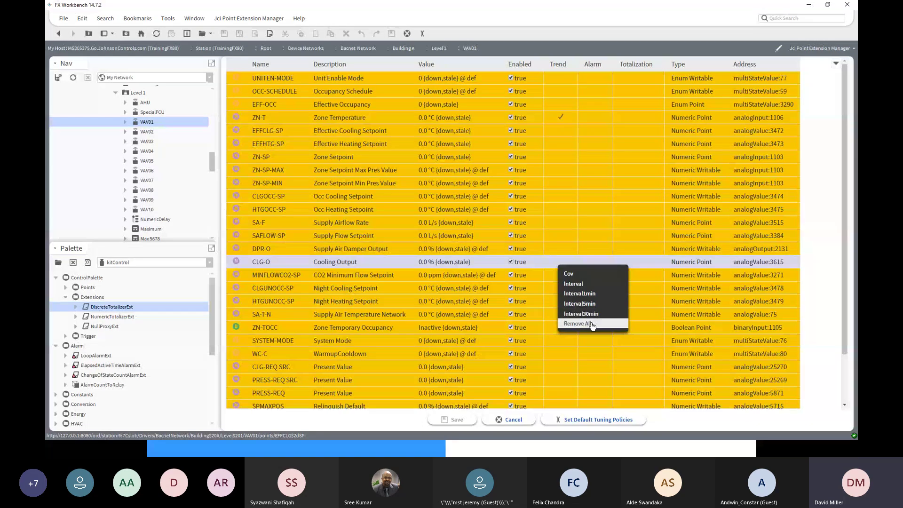
{"action": "left_click", "coordinate": [578, 303]}
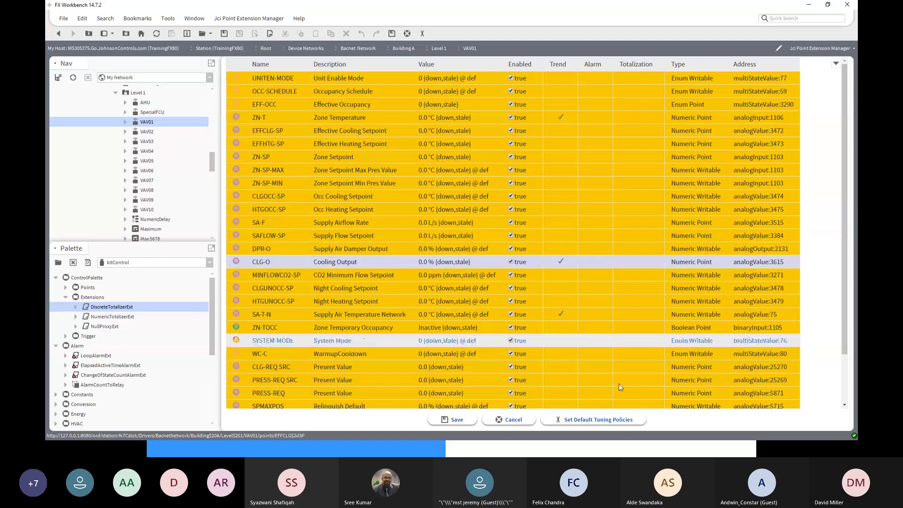
{"action": "left_click", "coordinate": [462, 421]}
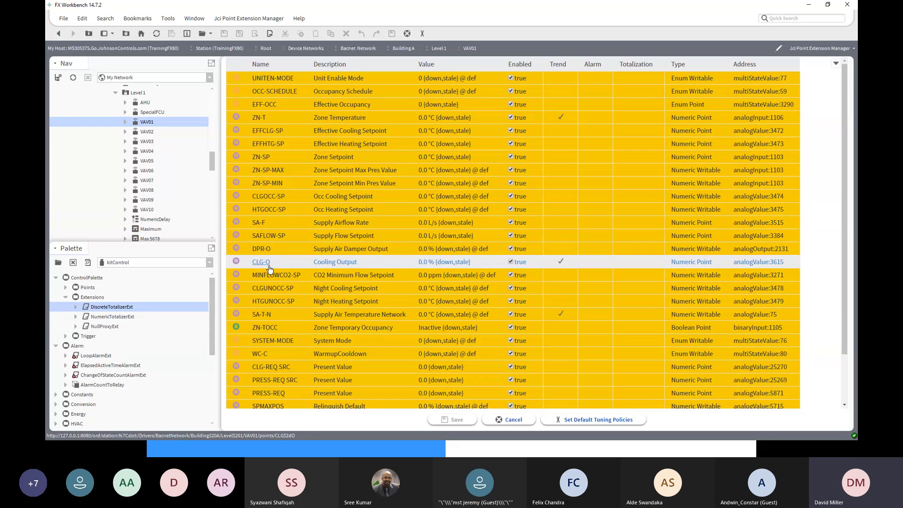
{"action": "left_click_drag", "start_coordinate": [213, 169], "coordinate": [220, 224]}
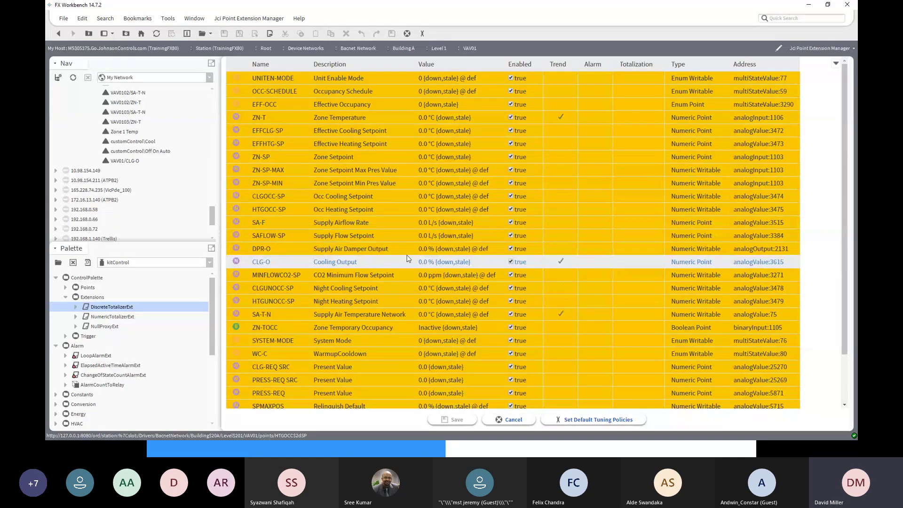
Add an Out Of Range alarm extension to the CLG-O Cooling Output point and save
{"action": "right_click", "coordinate": [593, 263]}
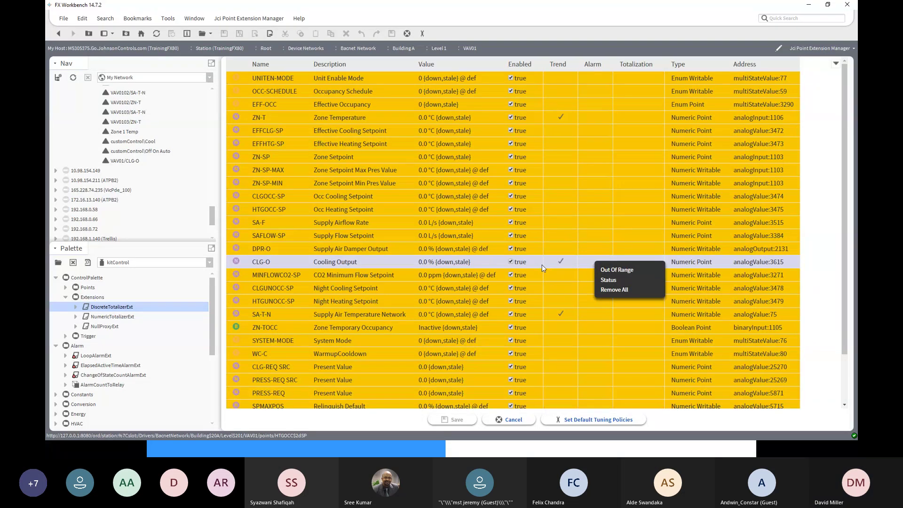
{"action": "left_click", "coordinate": [605, 270]}
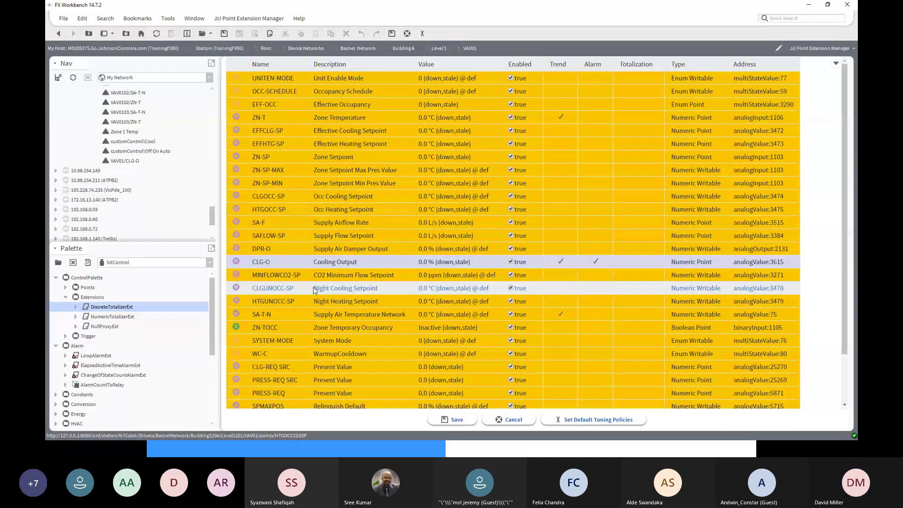
{"action": "left_click", "coordinate": [459, 423]}
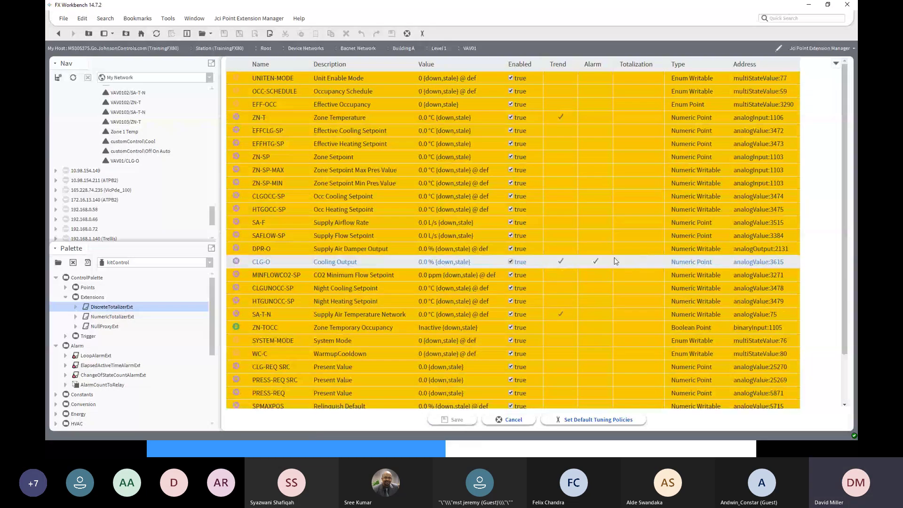
Expand VAV01's Points down to CLG-O in the navigation tree and check its Interval5min and OutOfRange extensions
{"action": "scroll", "coordinate": [213, 220], "scroll_direction": "up", "scroll_amount": 1}
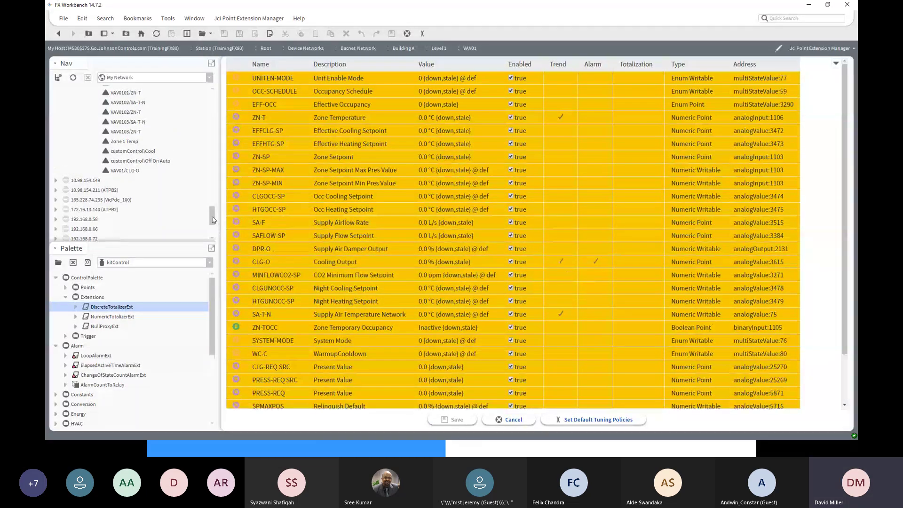
{"action": "left_click_drag", "start_coordinate": [213, 220], "coordinate": [216, 156]}
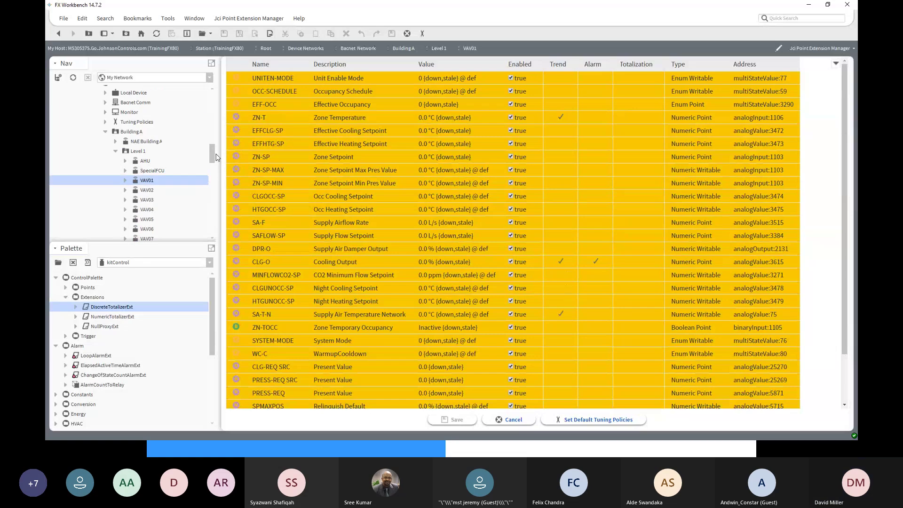
{"action": "left_click", "coordinate": [125, 180]}
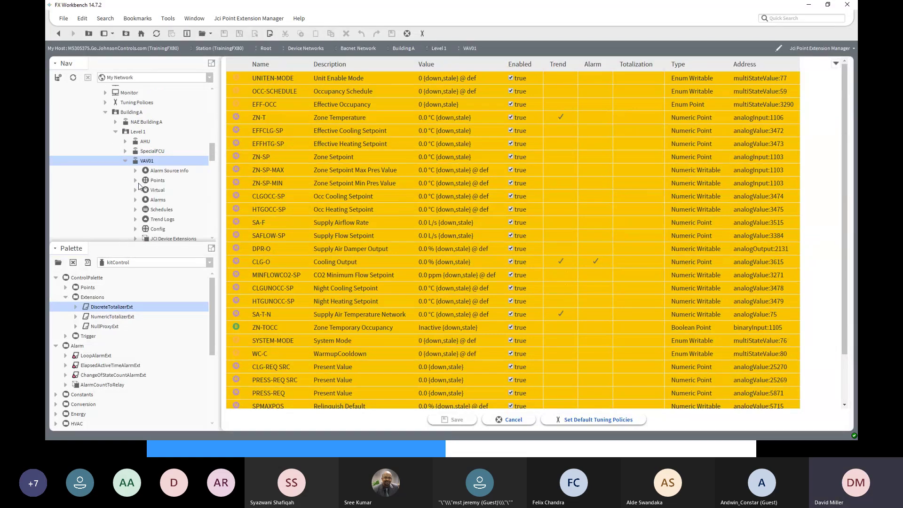
{"action": "left_click", "coordinate": [135, 180]}
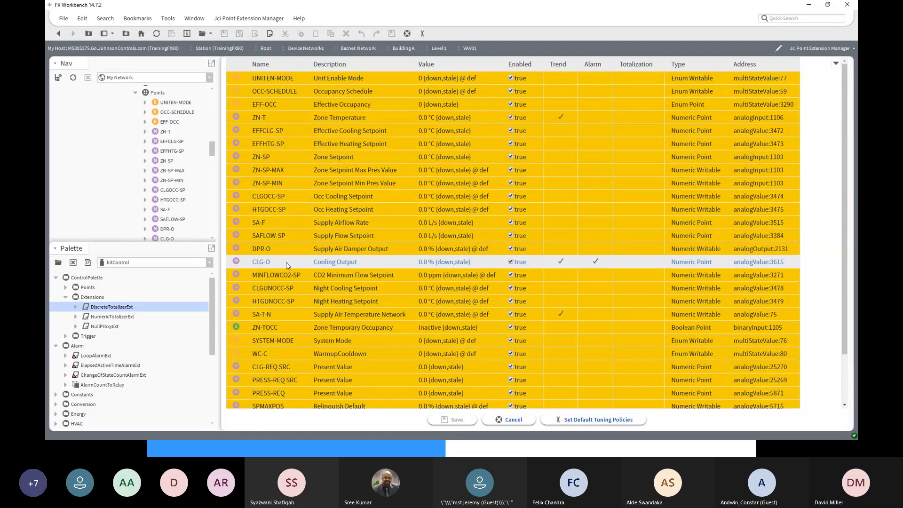
{"action": "left_click", "coordinate": [145, 239]}
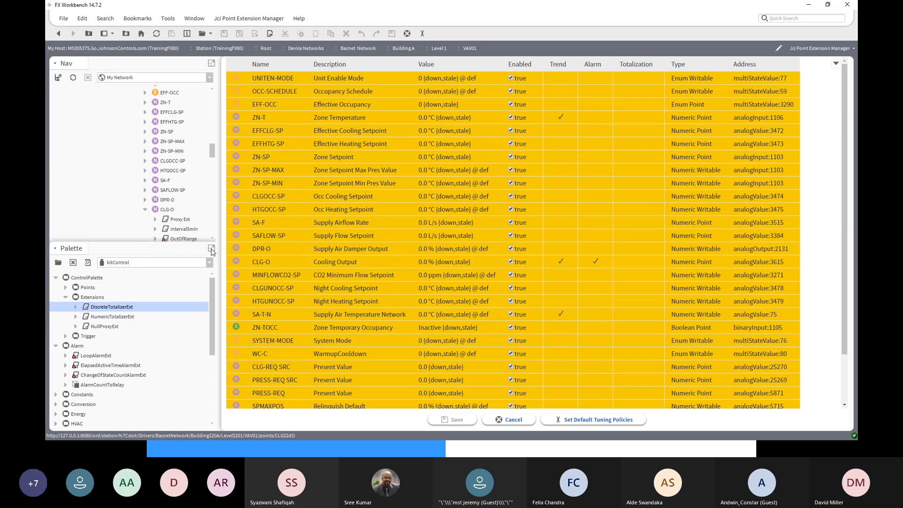
{"action": "scroll", "coordinate": [185, 223], "scroll_direction": "down", "scroll_amount": 2}
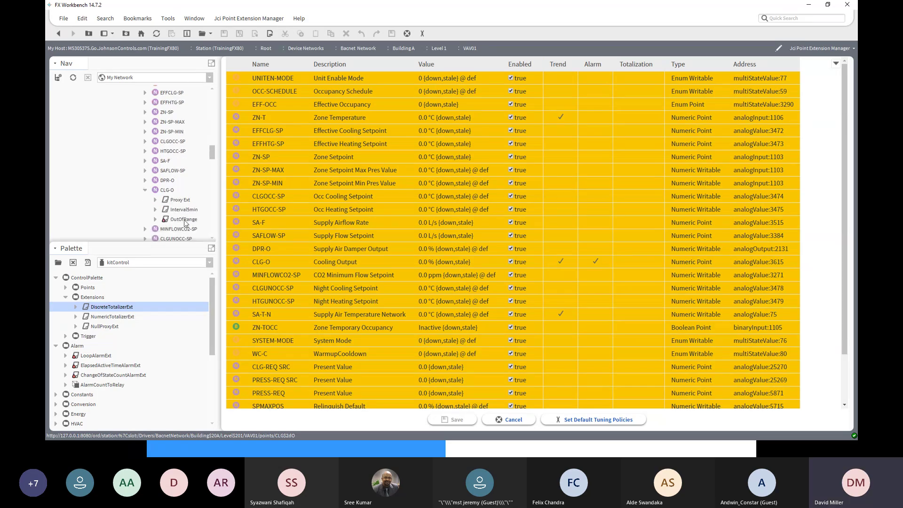
{"action": "left_click", "coordinate": [183, 213]}
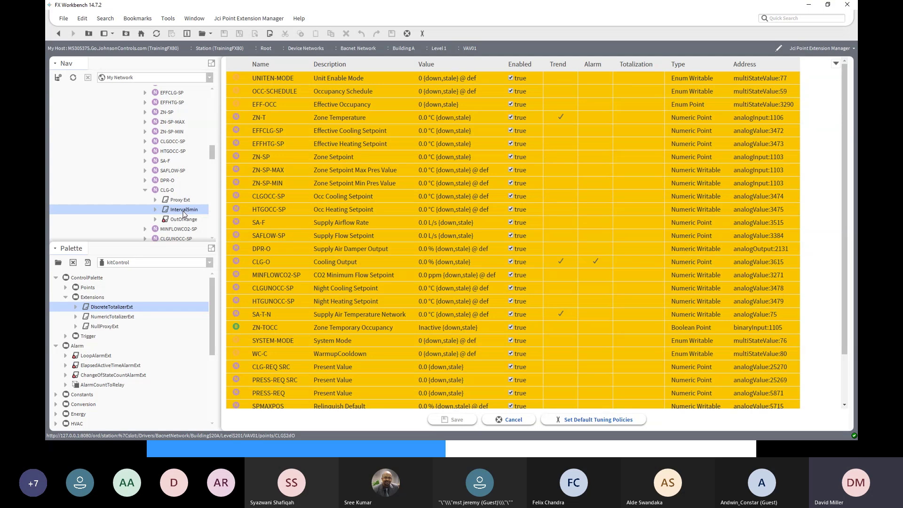
{"action": "left_click", "coordinate": [185, 221]}
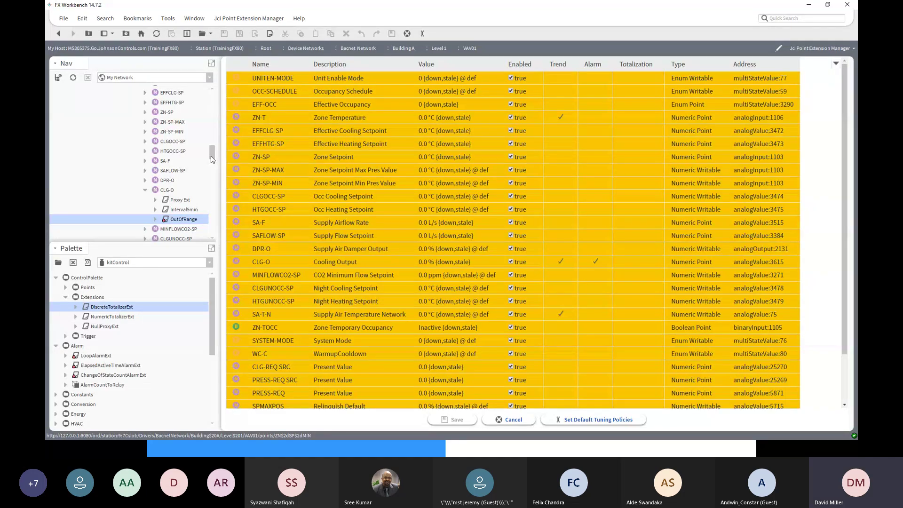
{"action": "left_click_drag", "start_coordinate": [210, 156], "coordinate": [211, 164]}
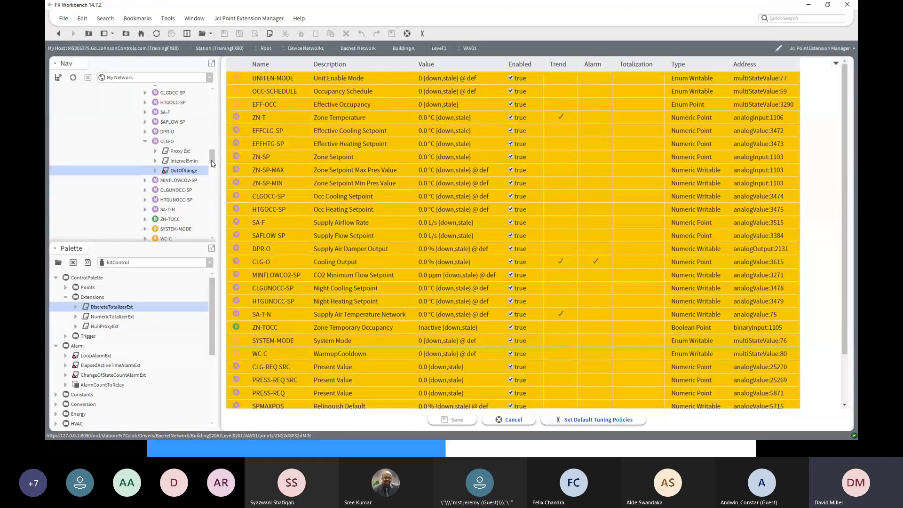
Review the trend, alarm and totalization extension options offered for VAV01's numeric points
{"action": "left_click", "coordinate": [560, 252]}
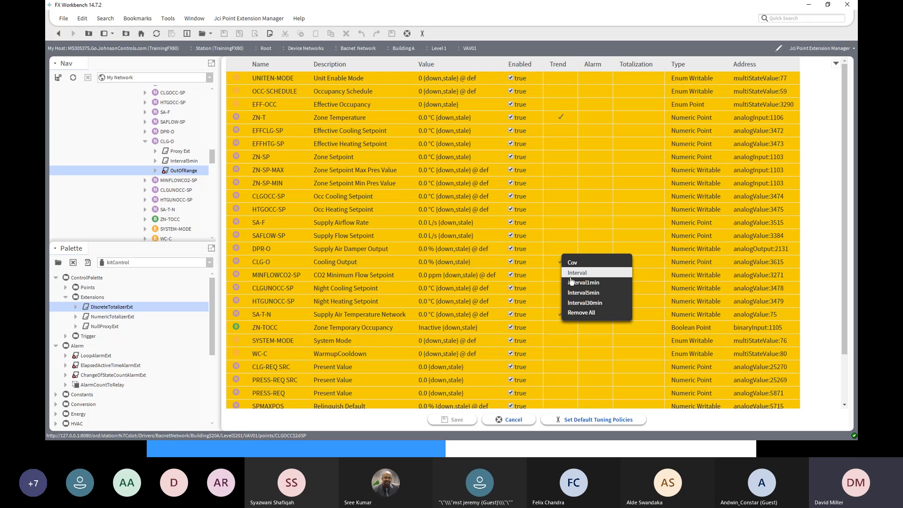
{"action": "left_click", "coordinate": [600, 180]}
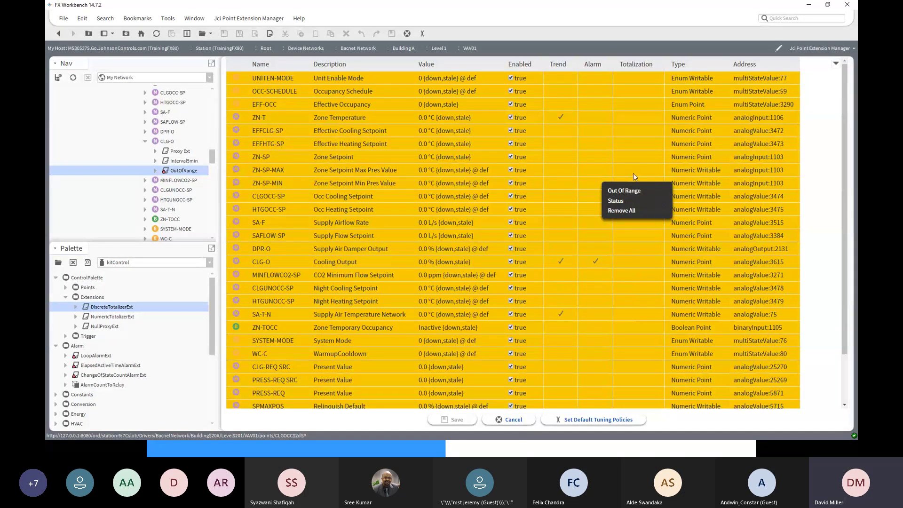
{"action": "left_click", "coordinate": [630, 265]}
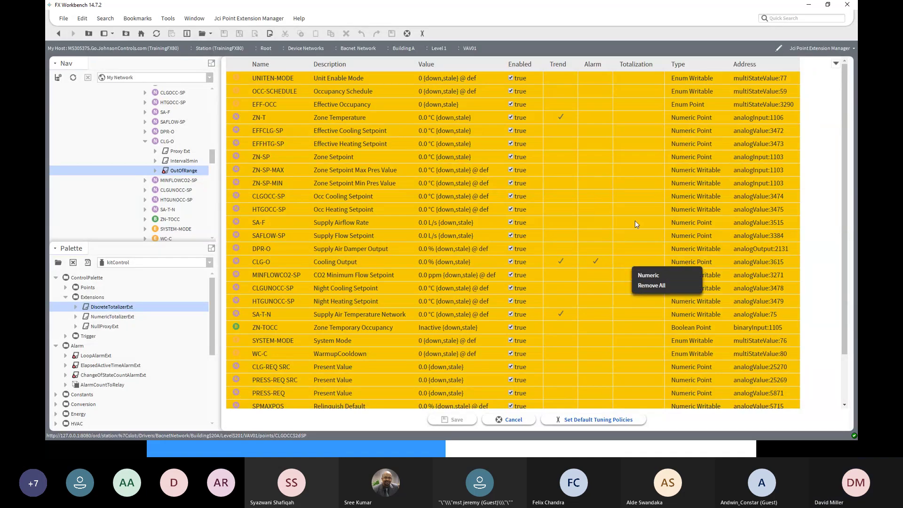